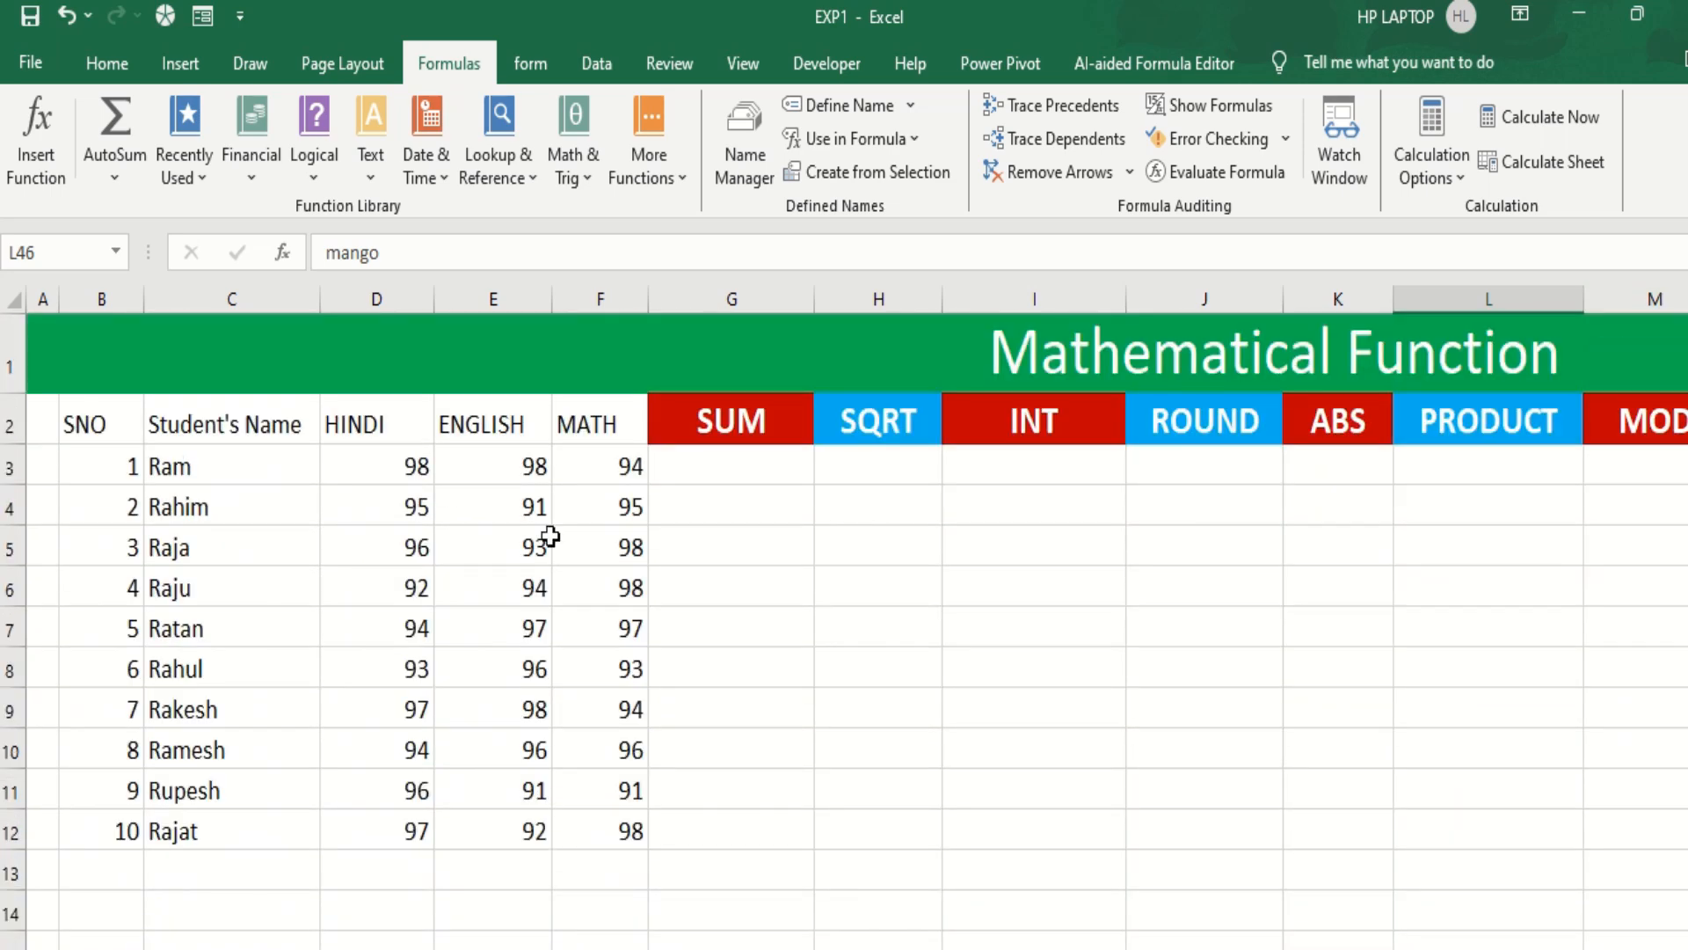
Enter the formula =SUM(D3:F3) in cell G3 to total the first student's three marks.
left_click(692, 470)
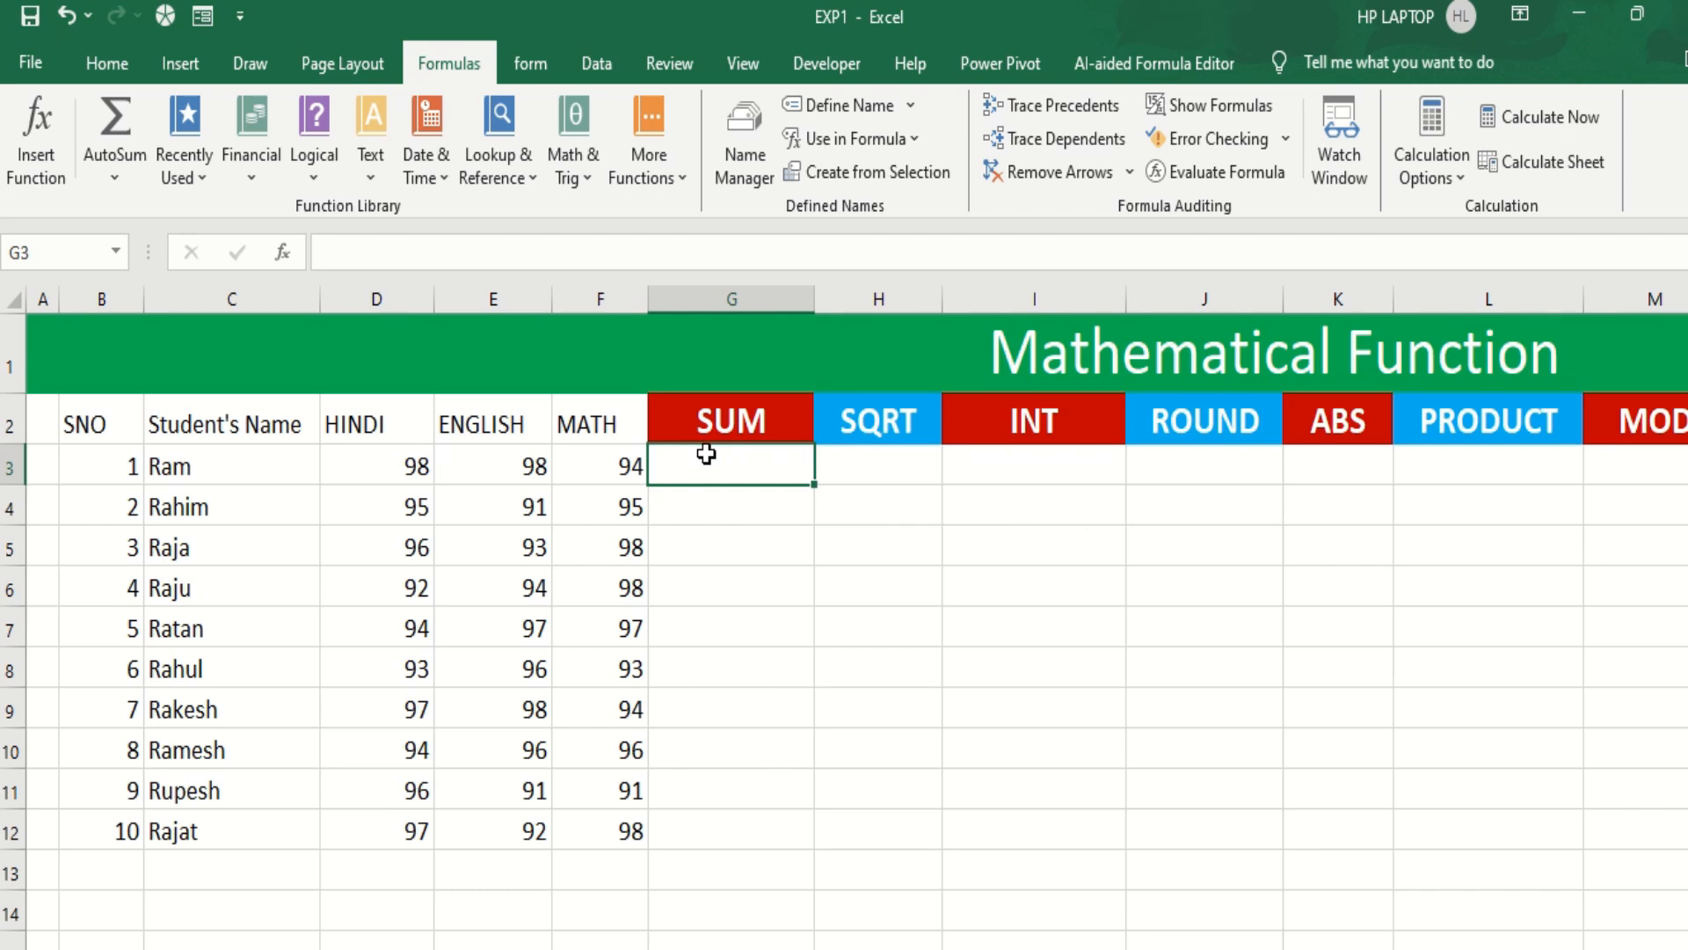
type("=")
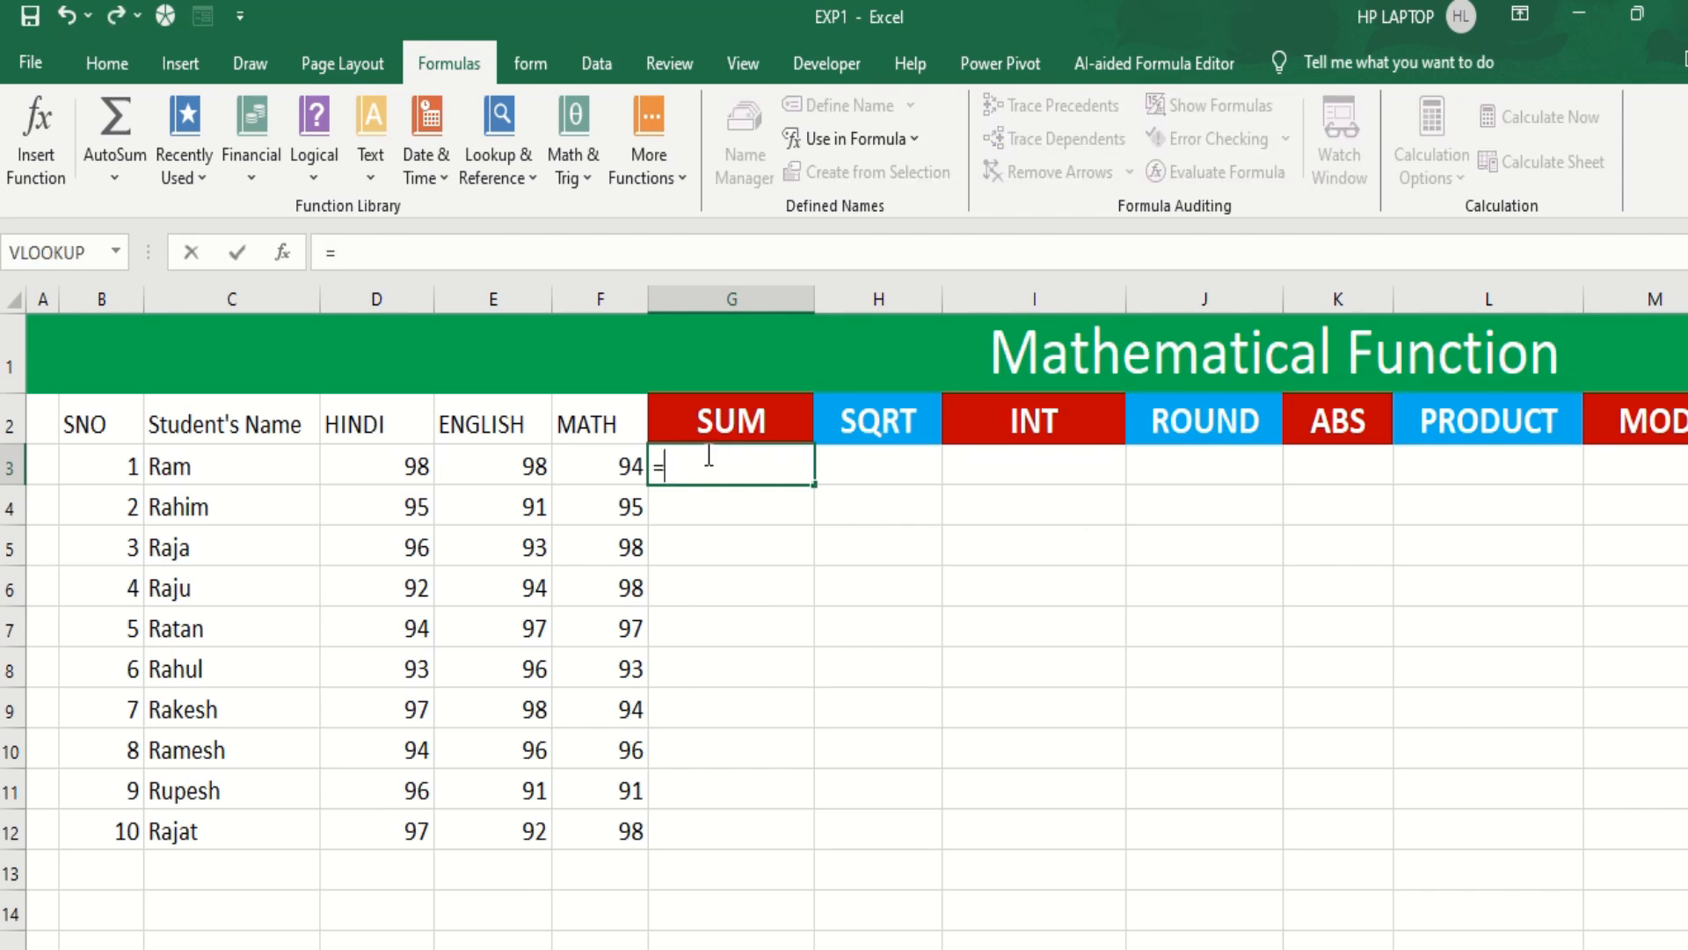
type("sum")
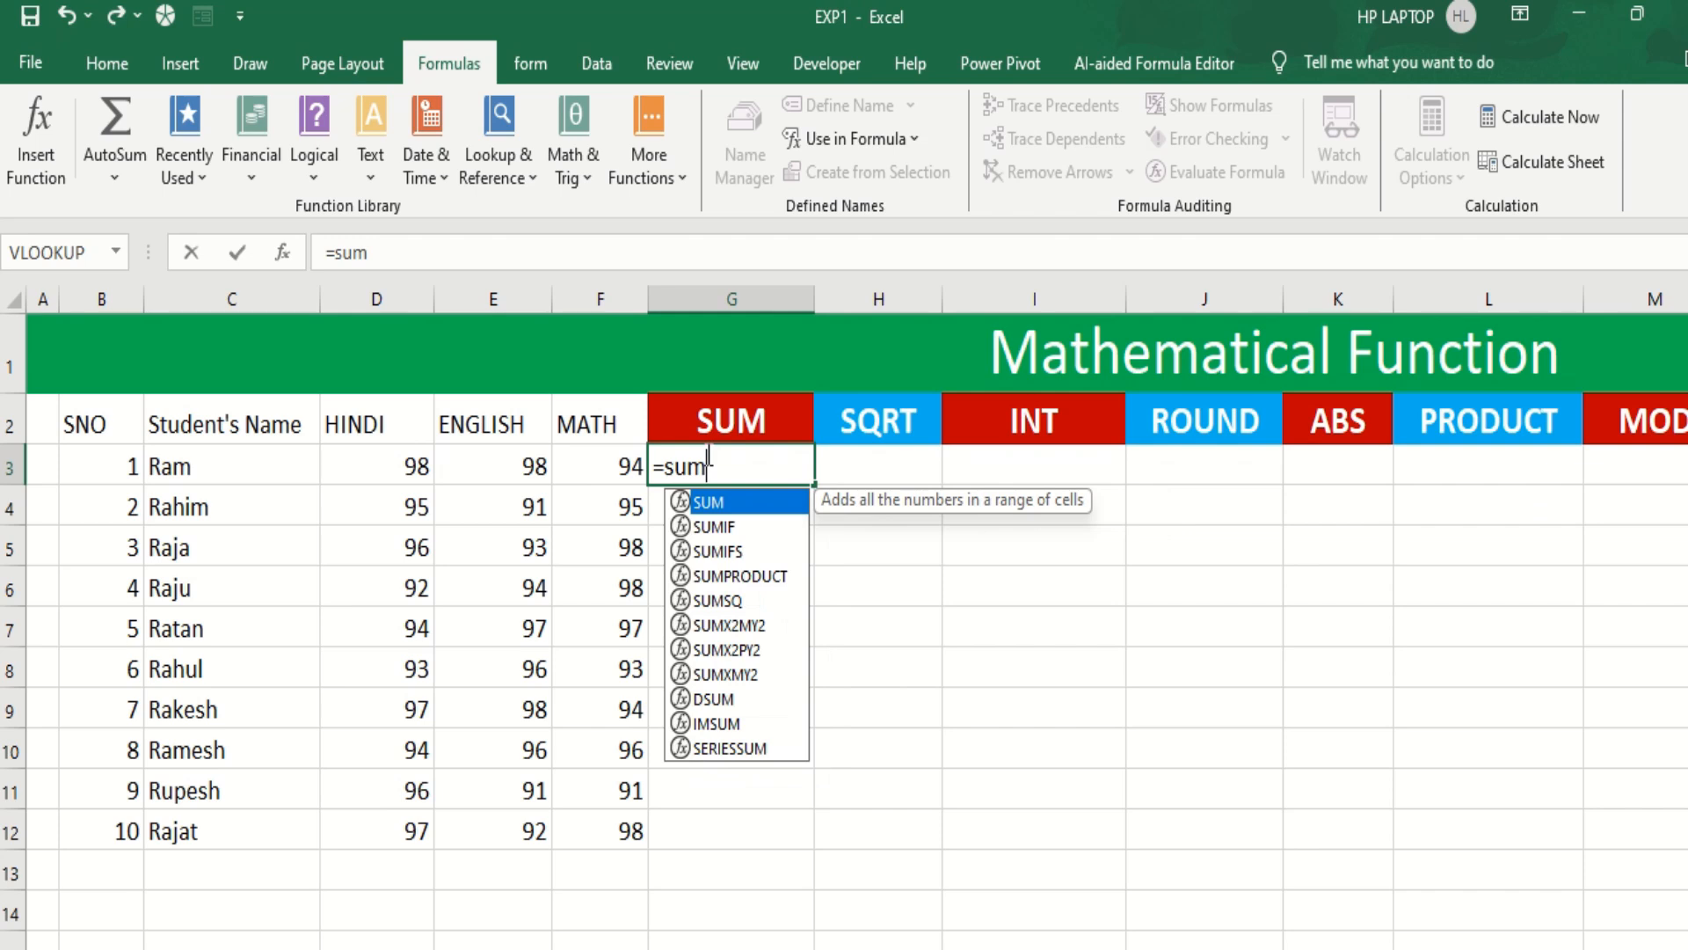
key("Tab")
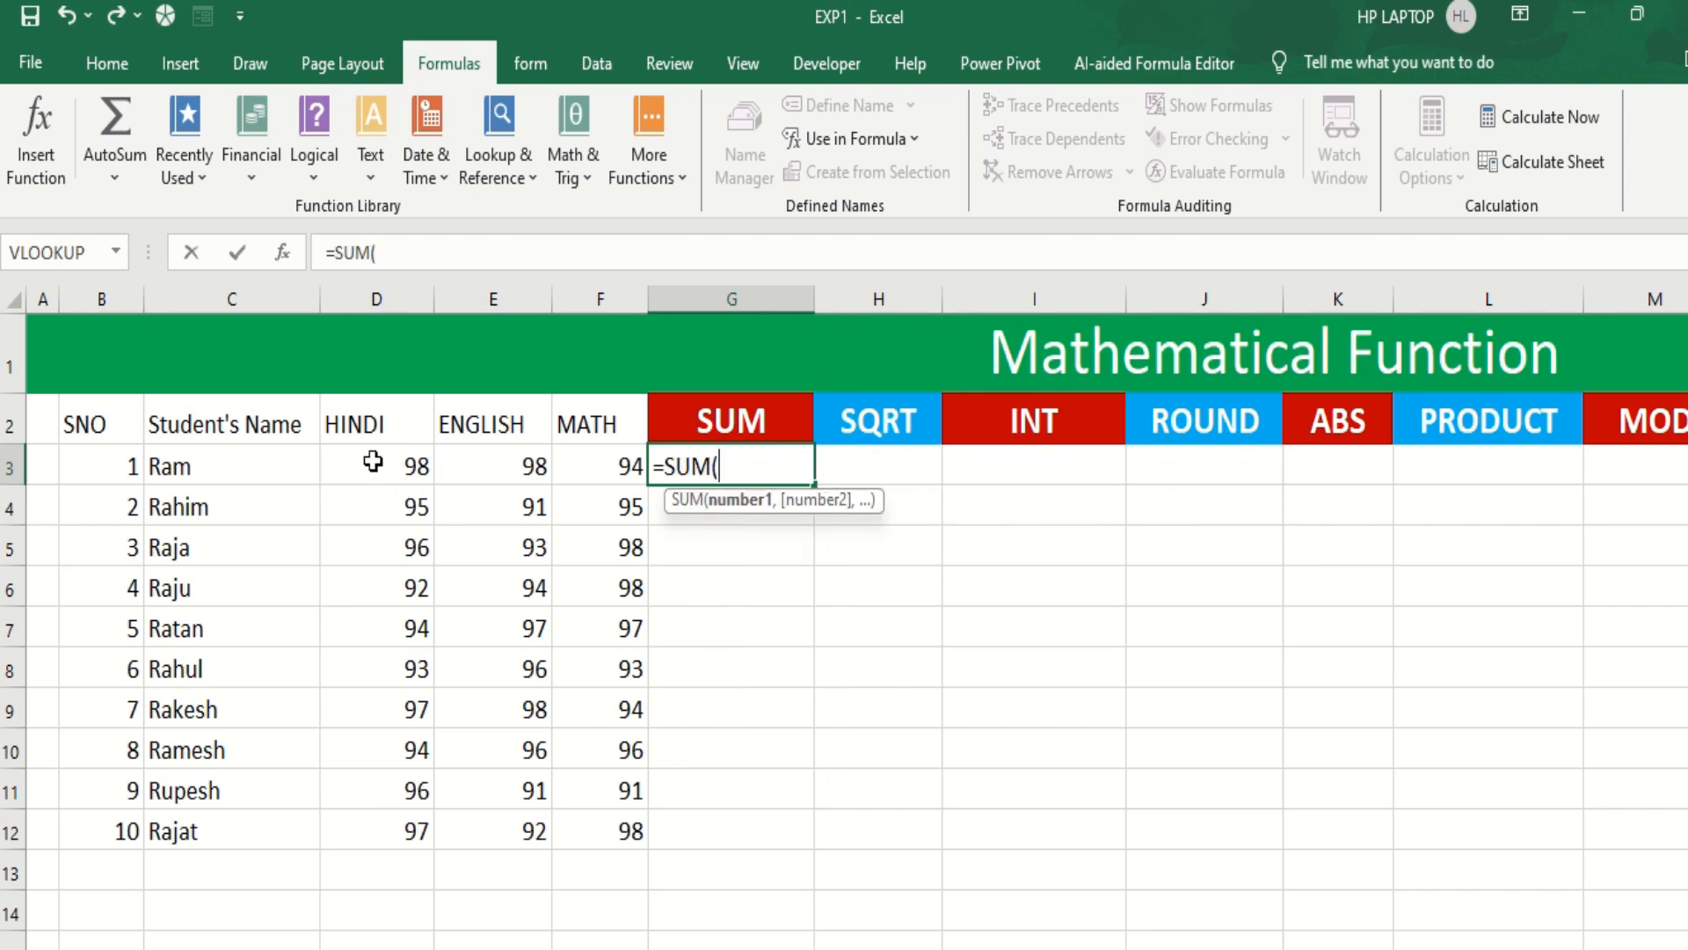
left_click_drag(366, 460, 588, 469)
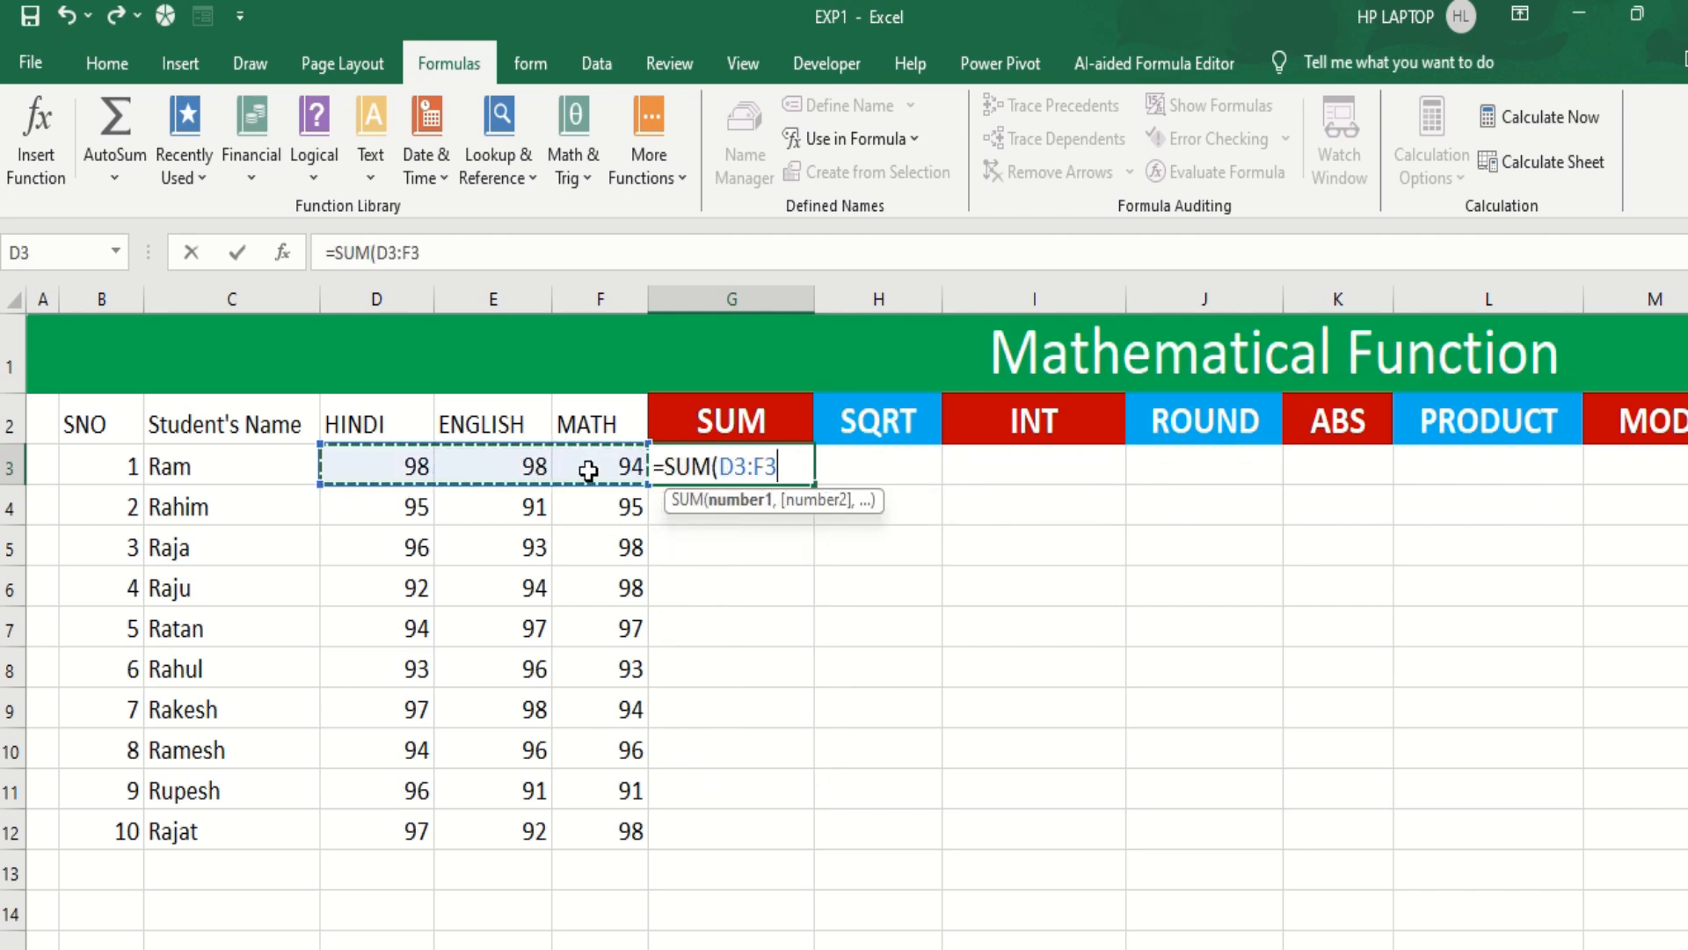
type(")")
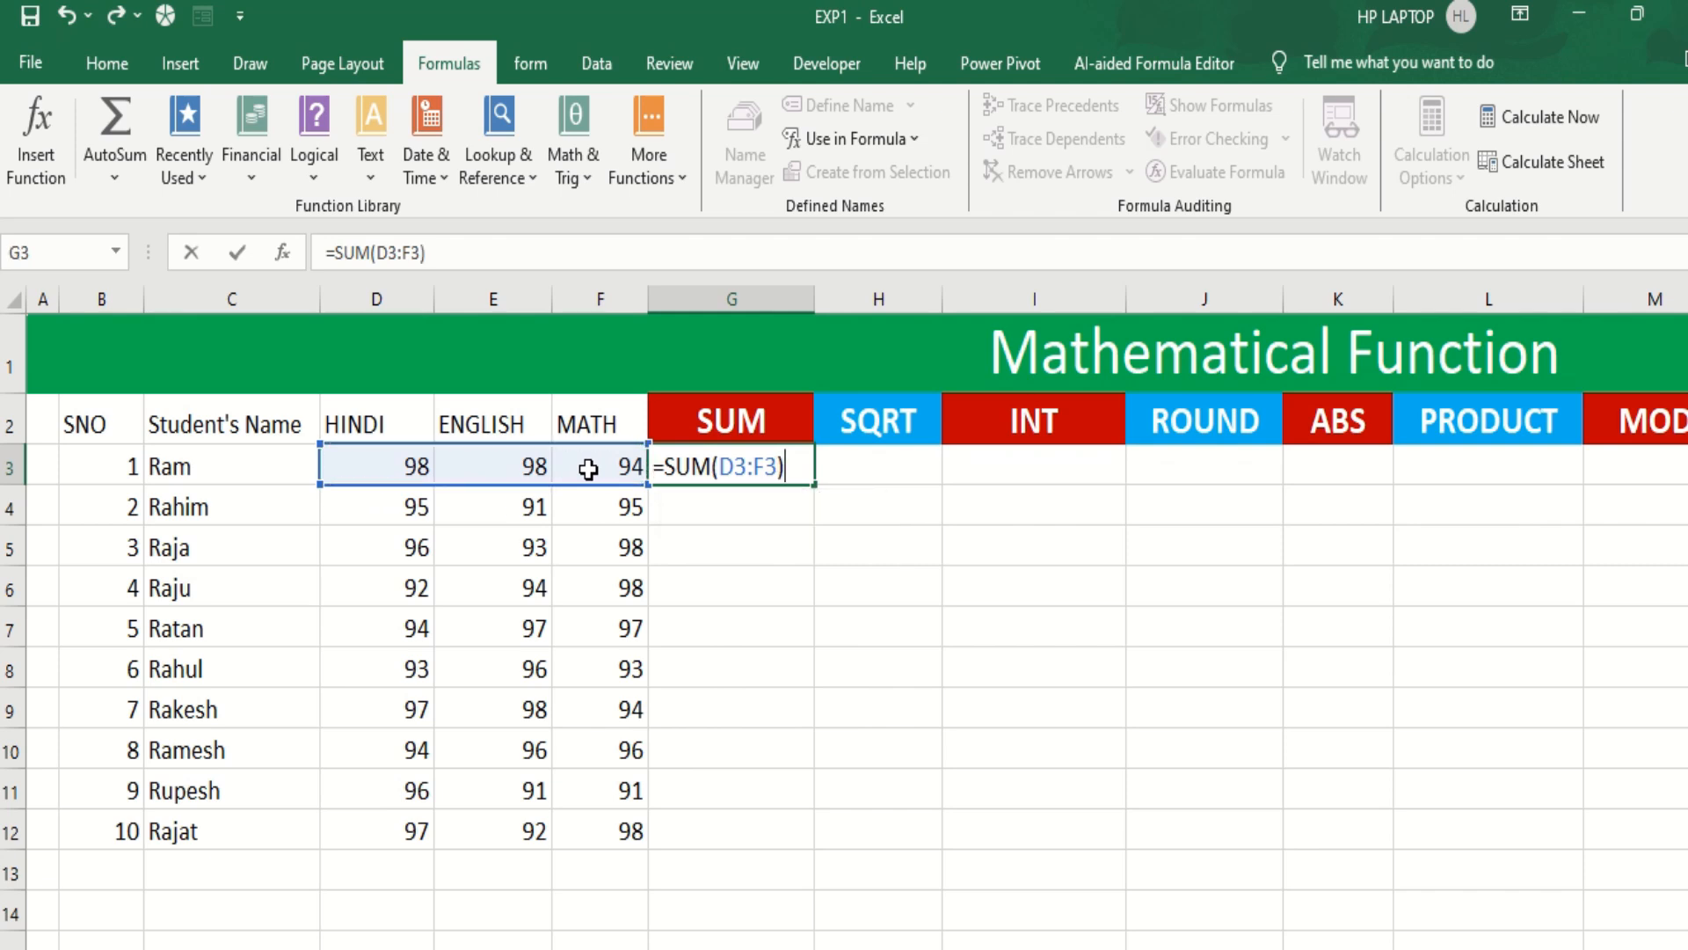
key("Return")
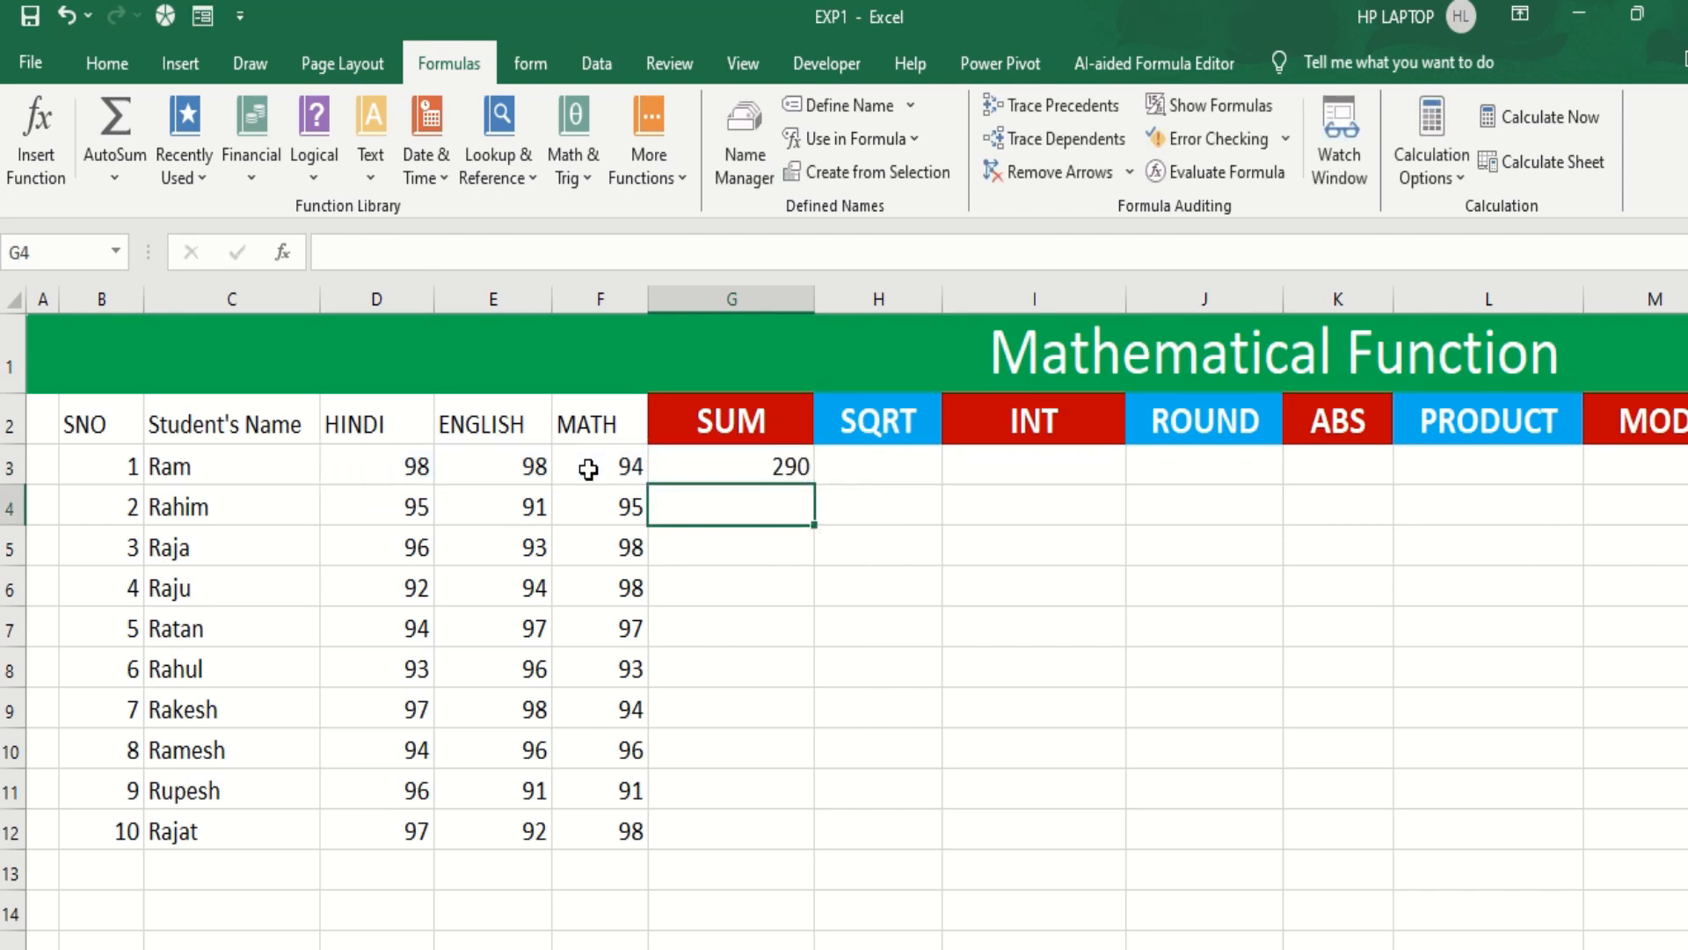
Enter the formula =SUM(D4:F4) in cell G4 to total the second student's marks.
type("=sum")
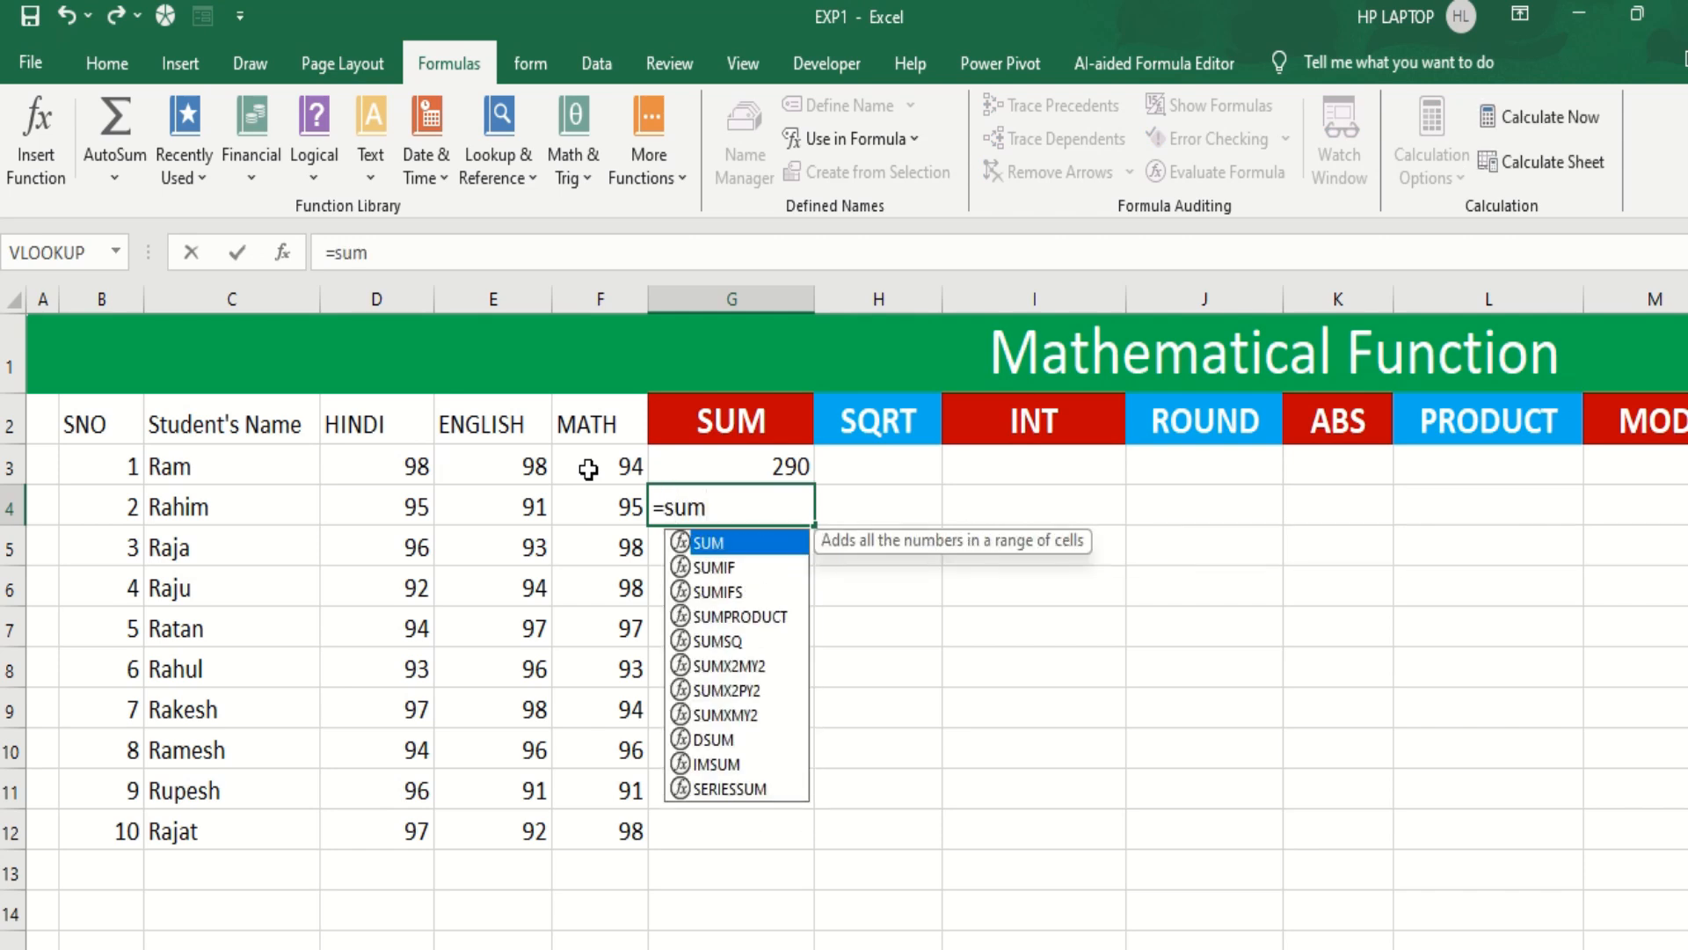
key("Tab")
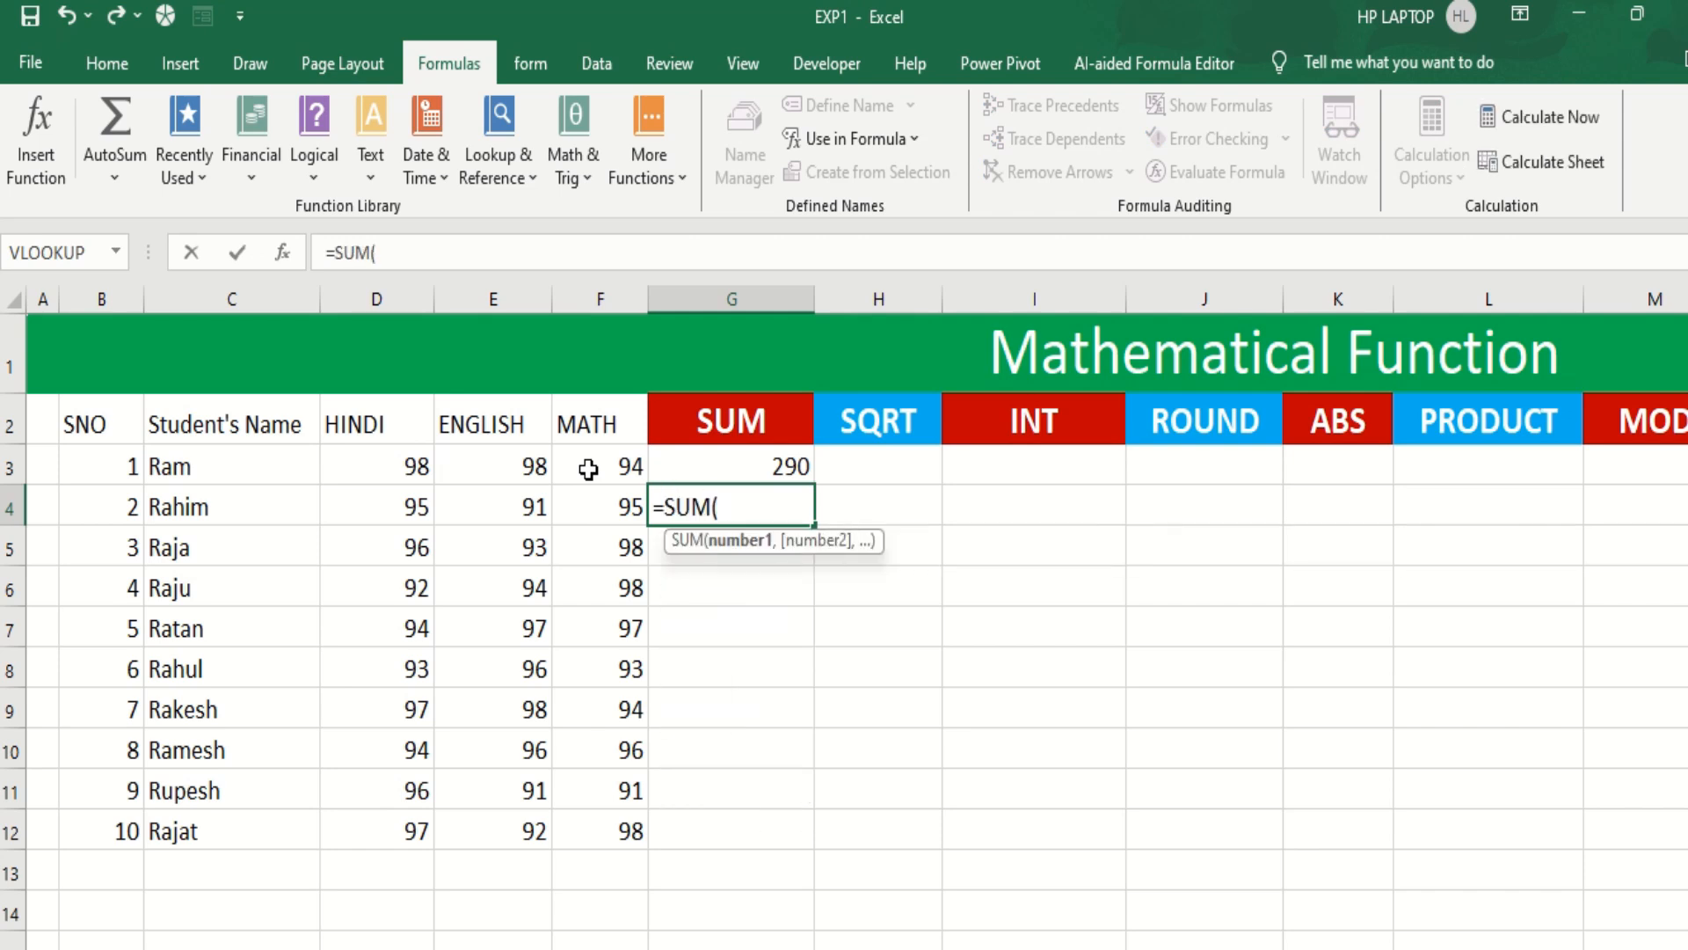
left_click(400, 514)
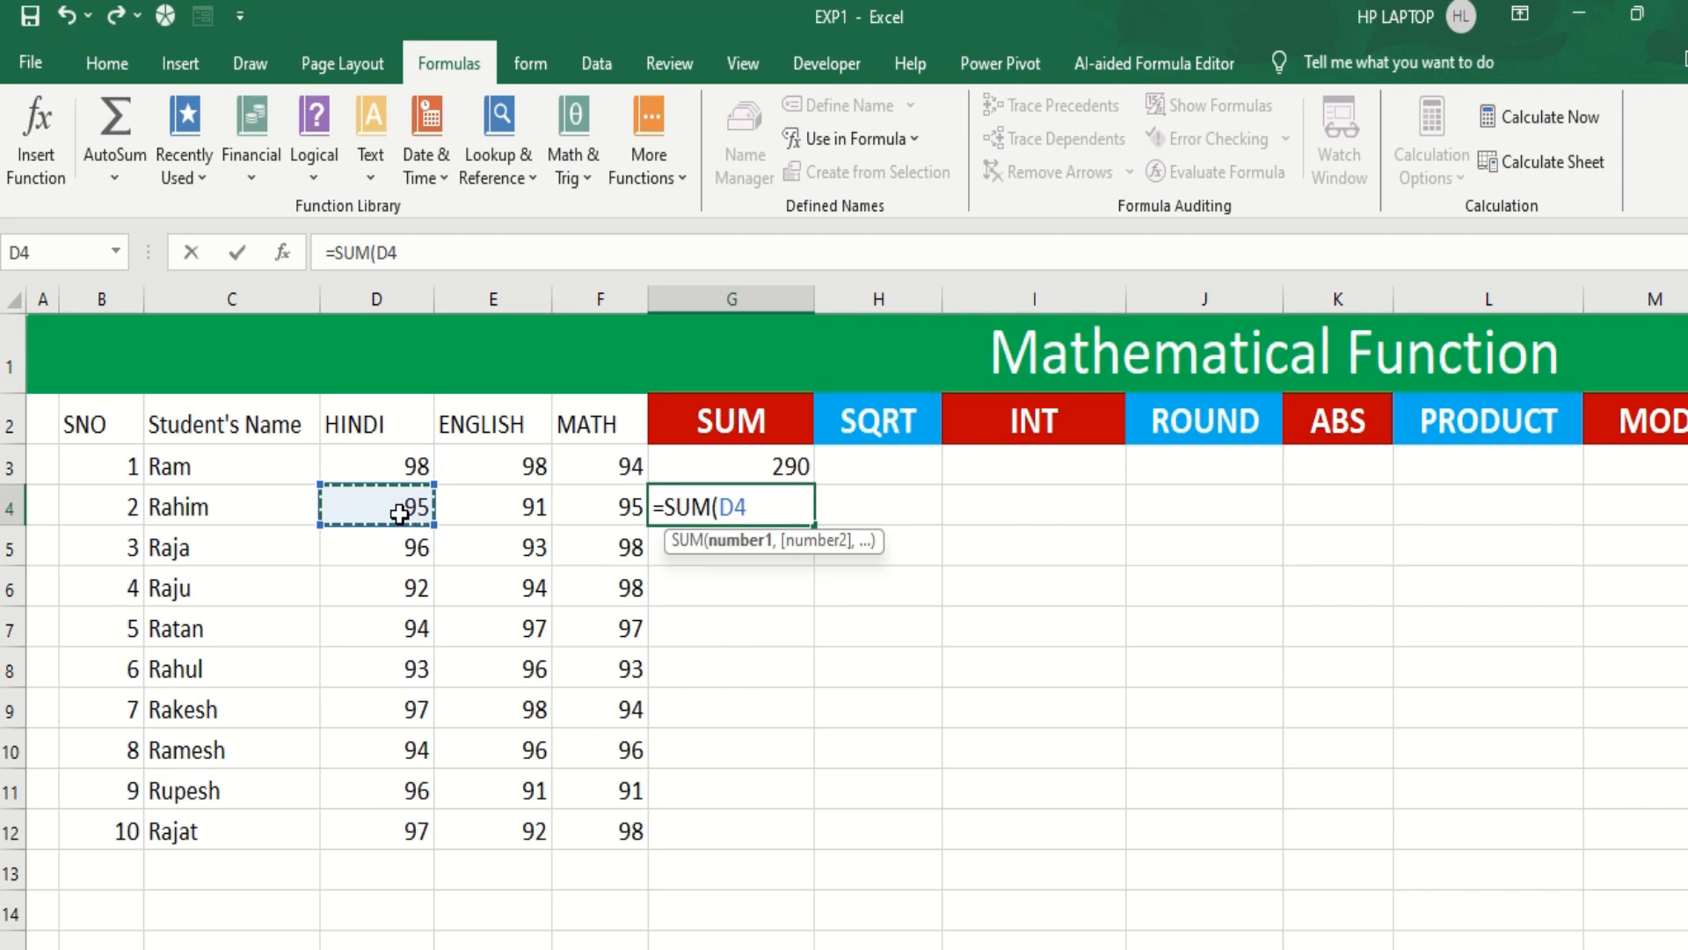
type(":")
left_click(588, 503)
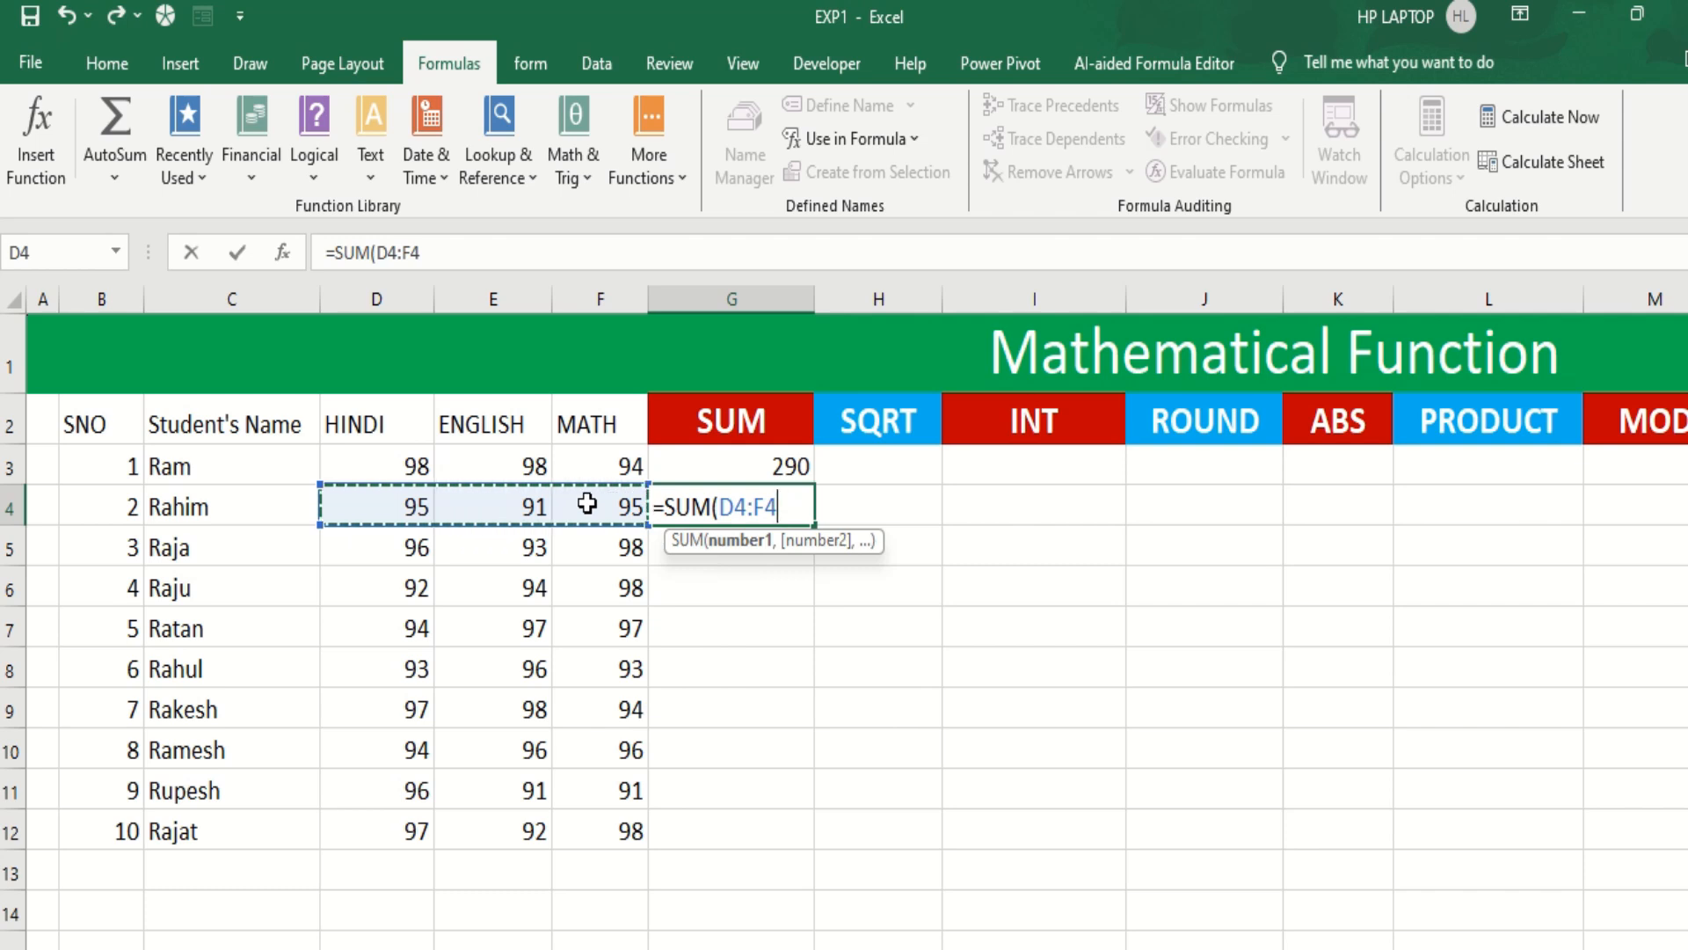
type(")")
key("Return")
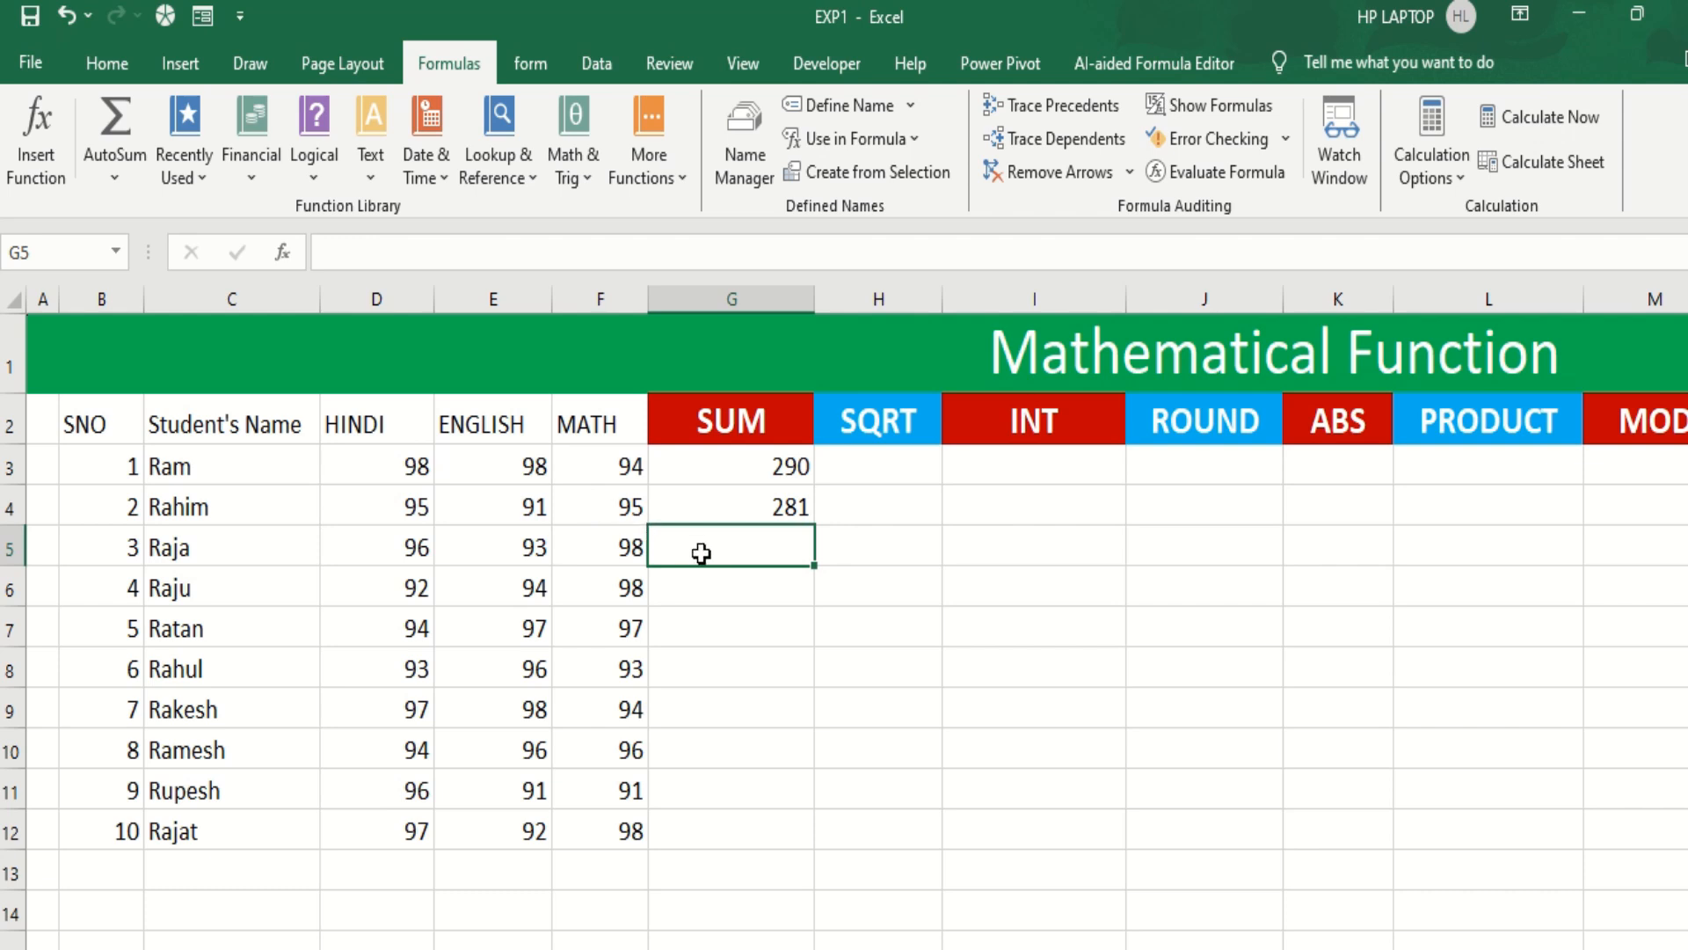
Total the marks in D5:F5 into cell G5 using AutoSum.
left_click_drag(392, 547, 585, 552)
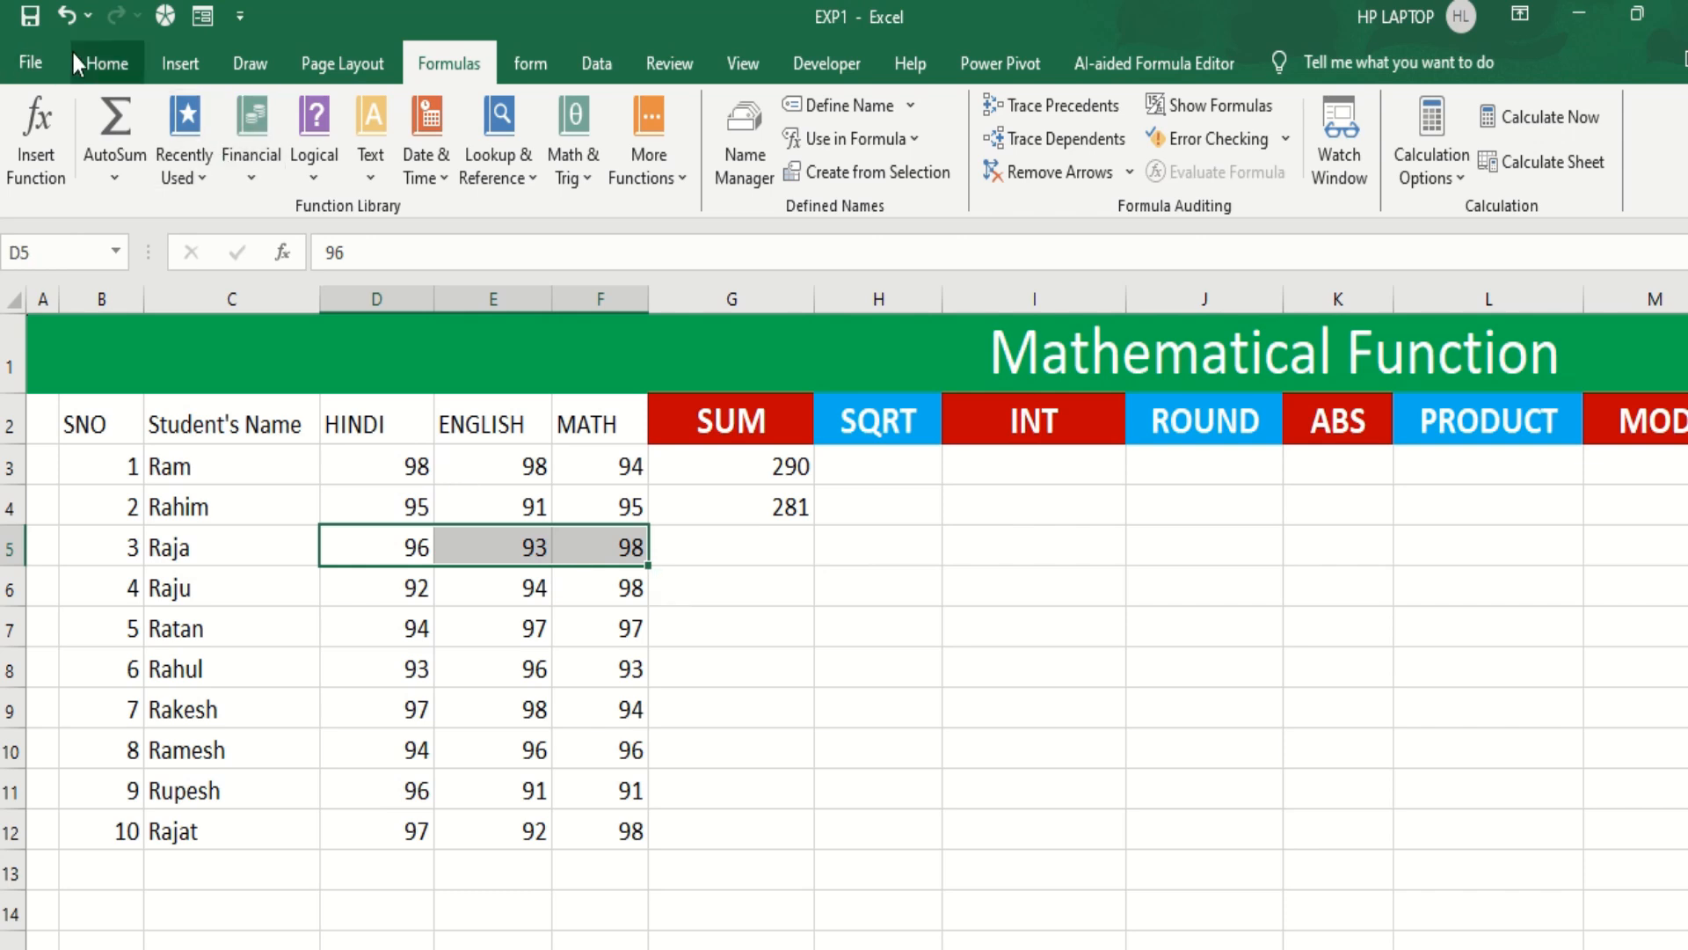
left_click(92, 68)
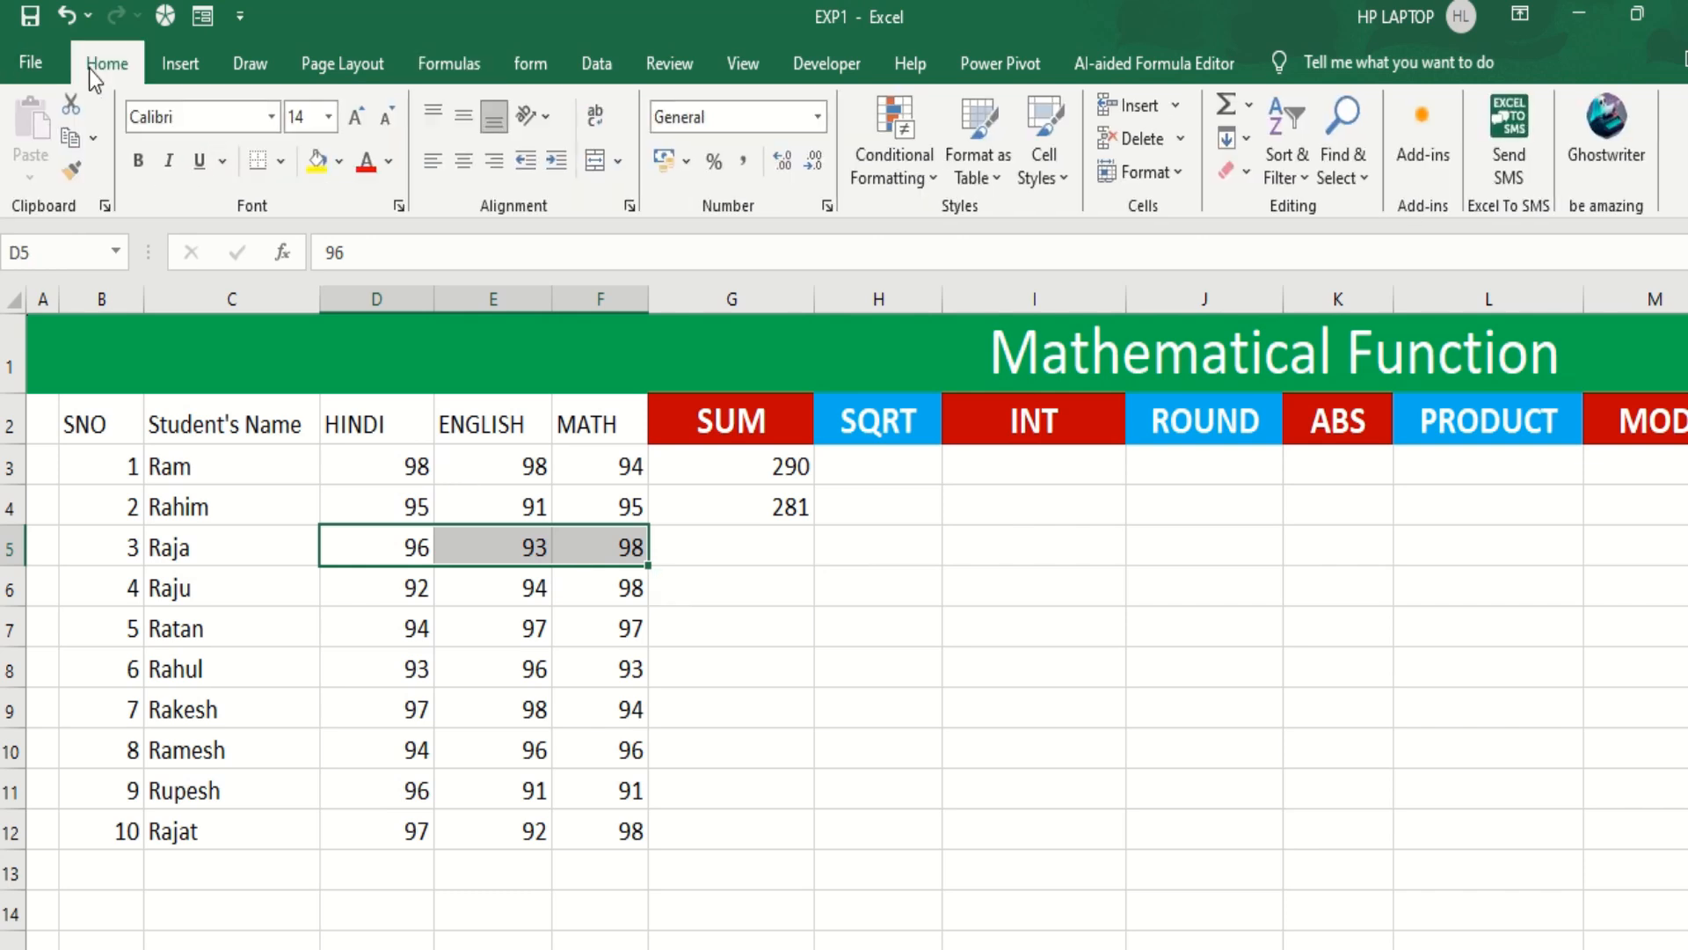
left_click(1225, 107)
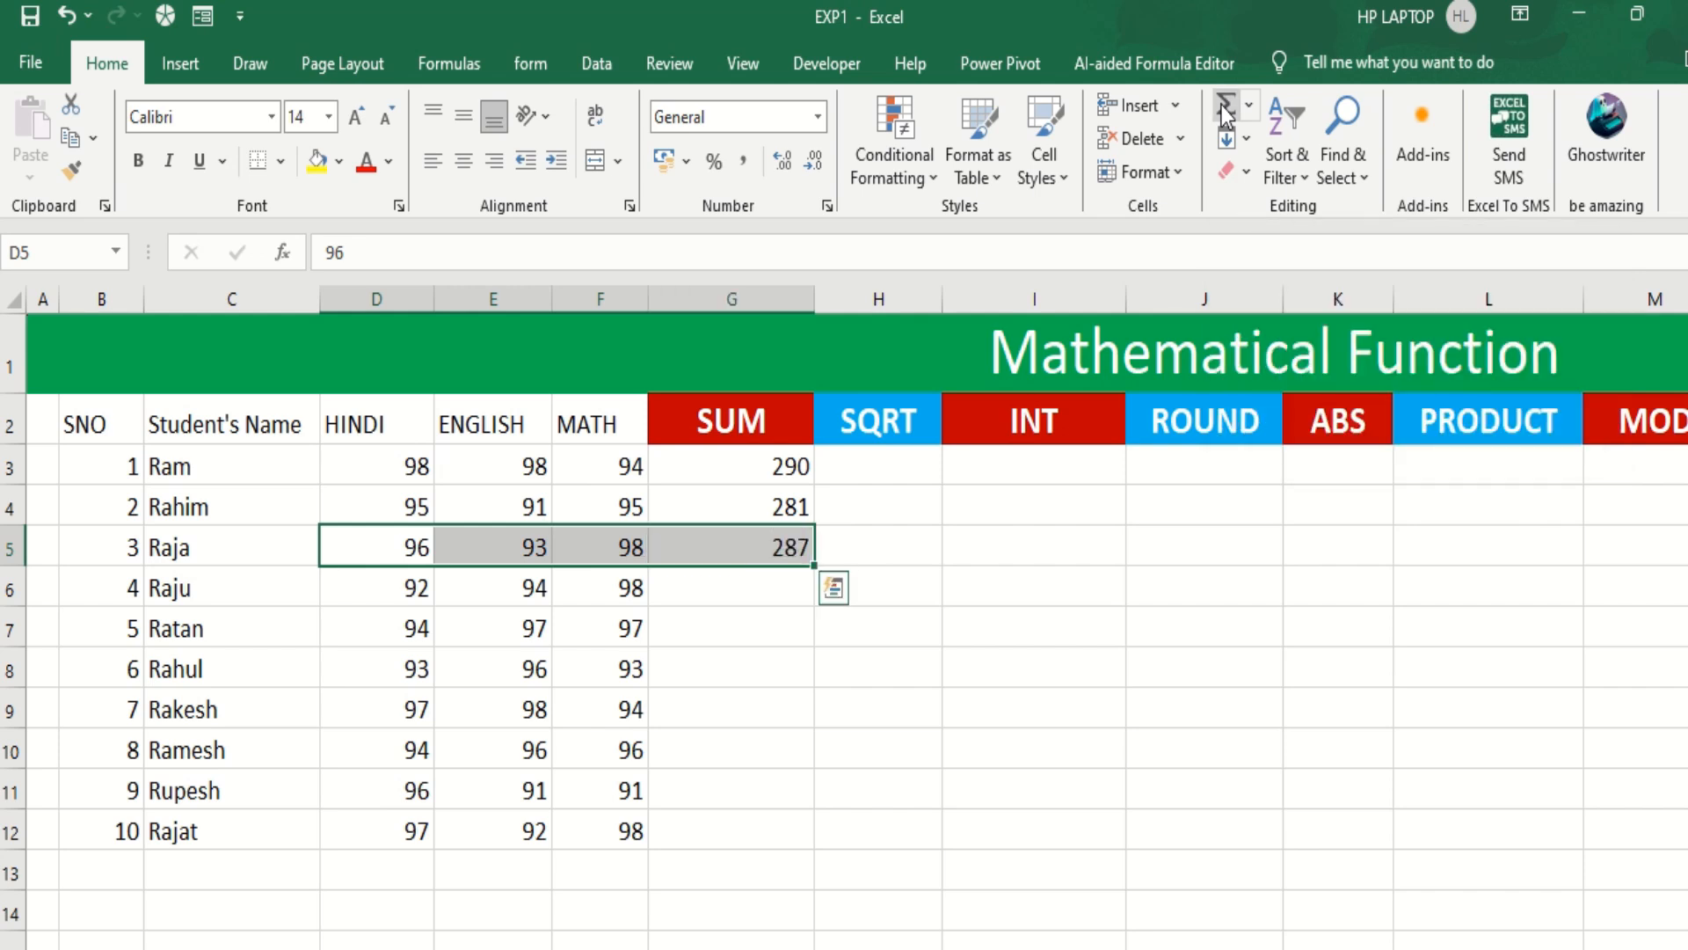
AutoSum the marks in D6:F6 and D7:F7, placing the totals in cells G6 and G7.
left_click(728, 587)
left_click_drag(374, 587, 601, 585)
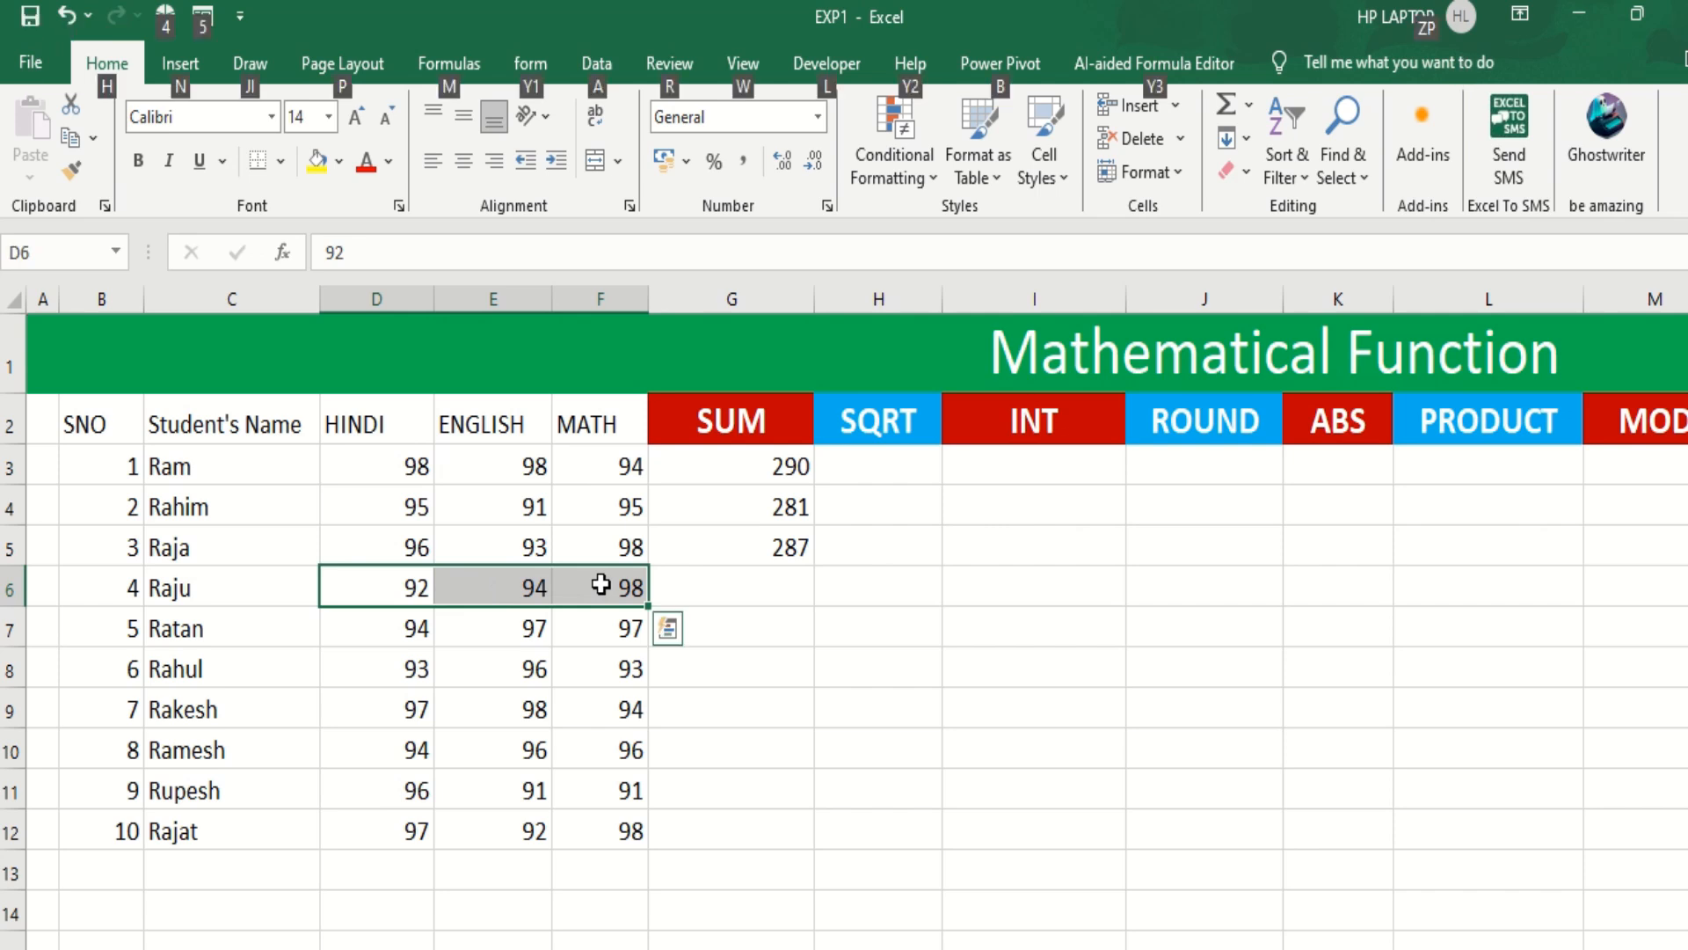
key("alt+equal")
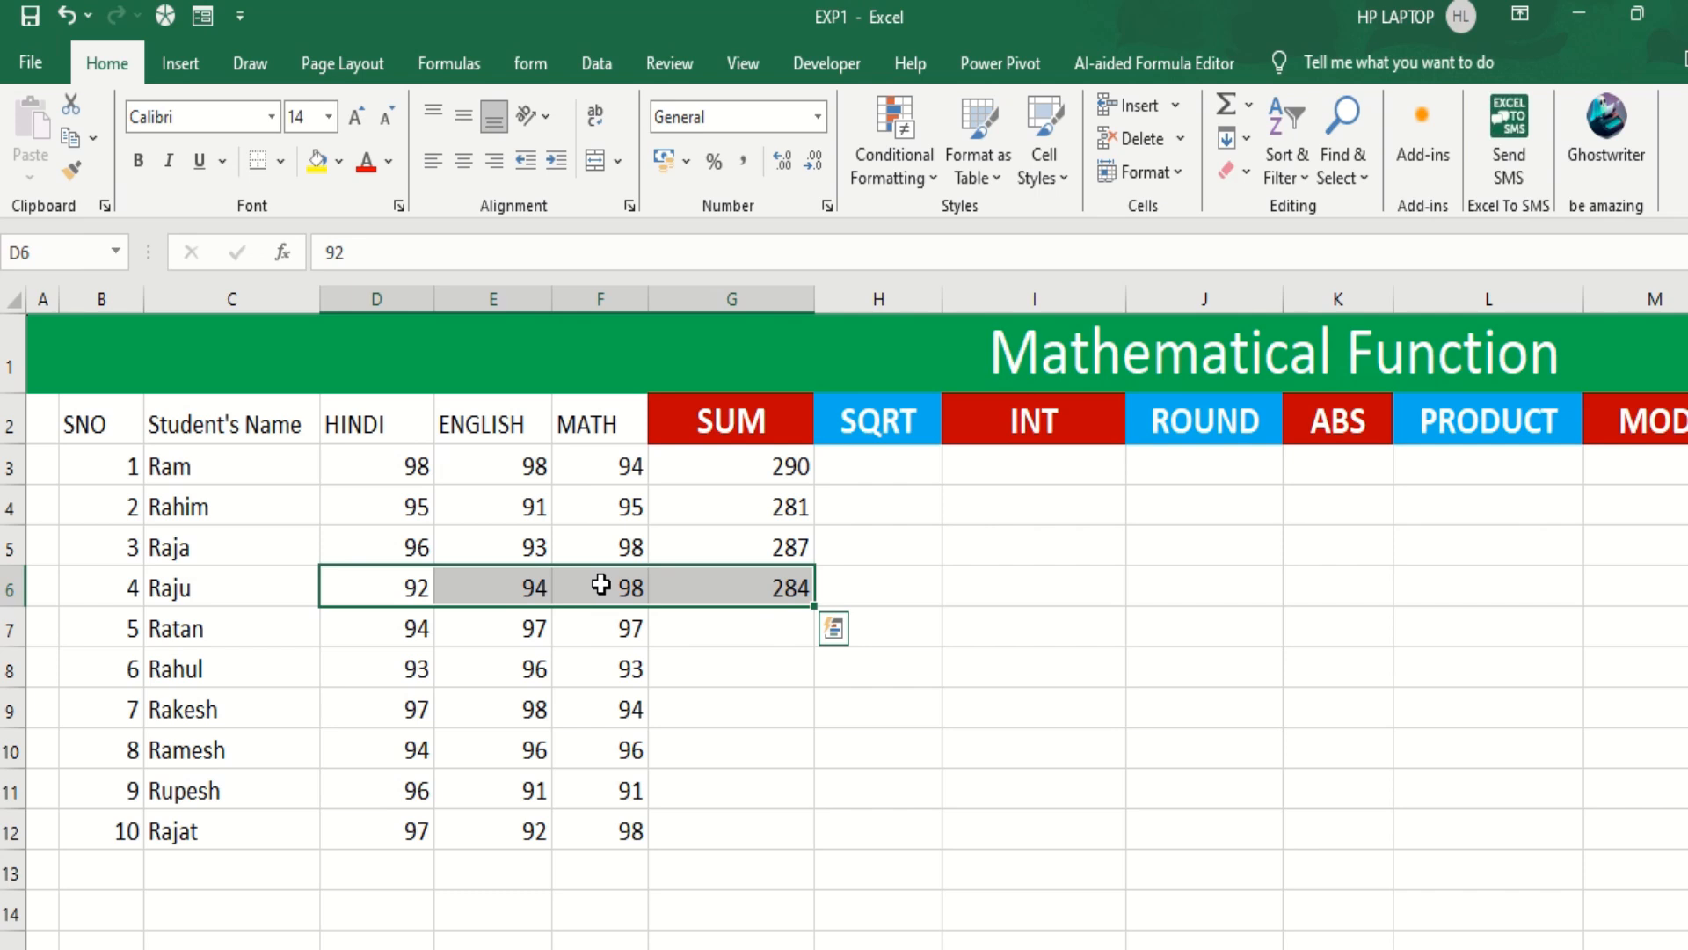
left_click(703, 633)
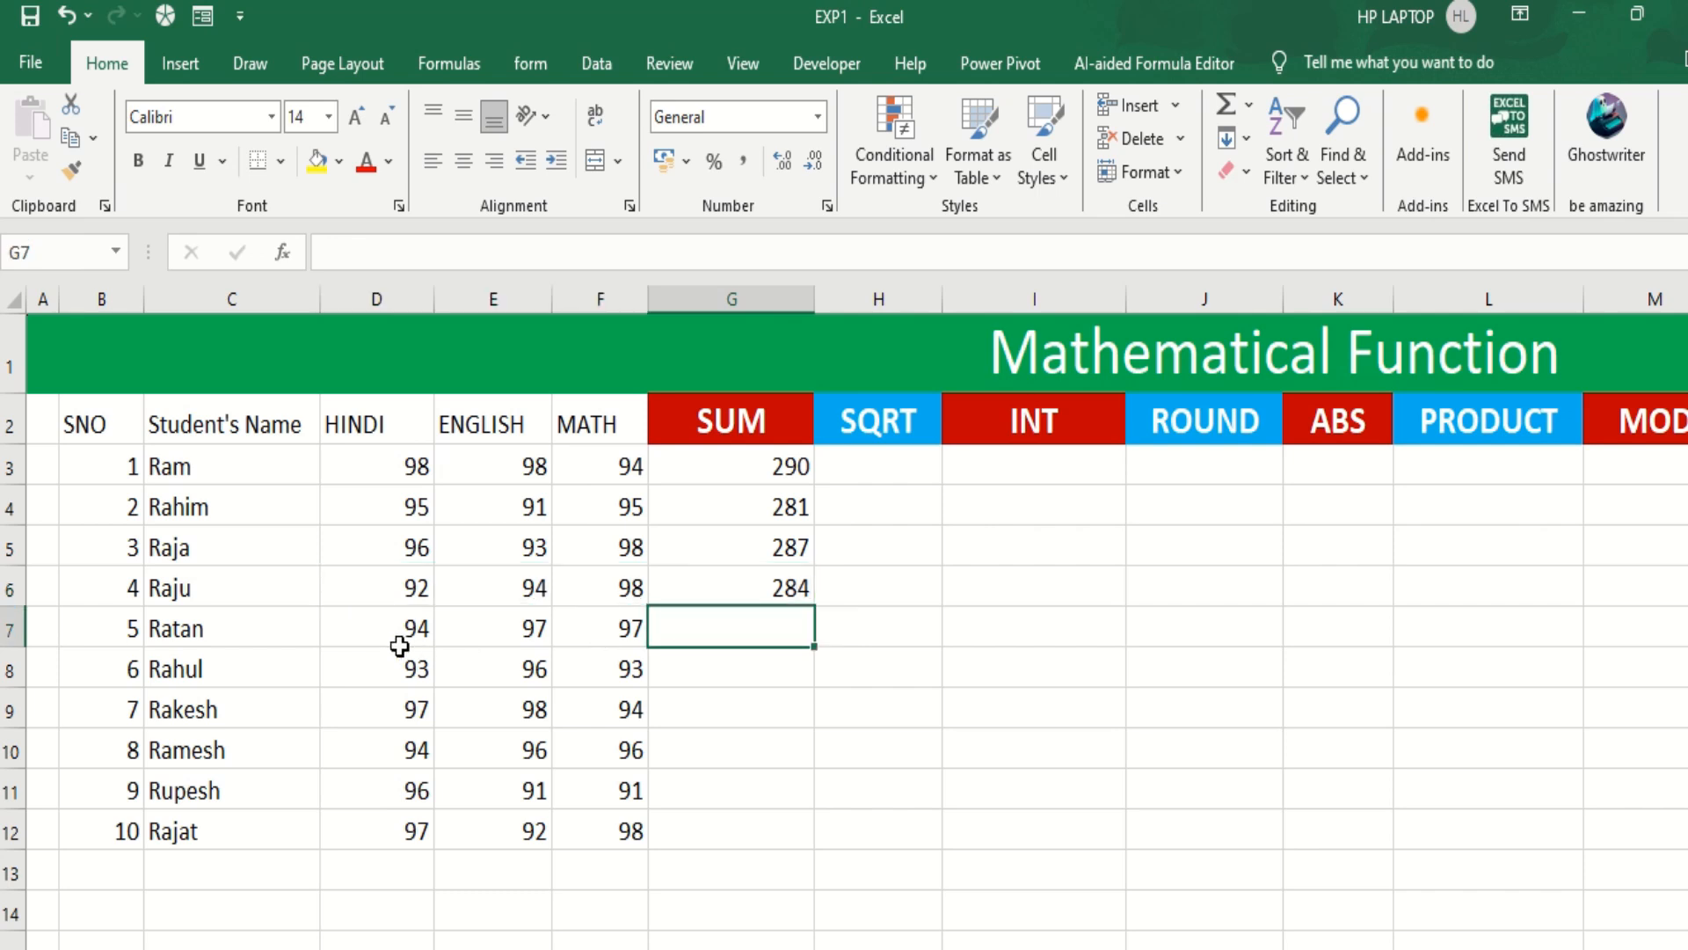
left_click_drag(394, 632, 616, 642)
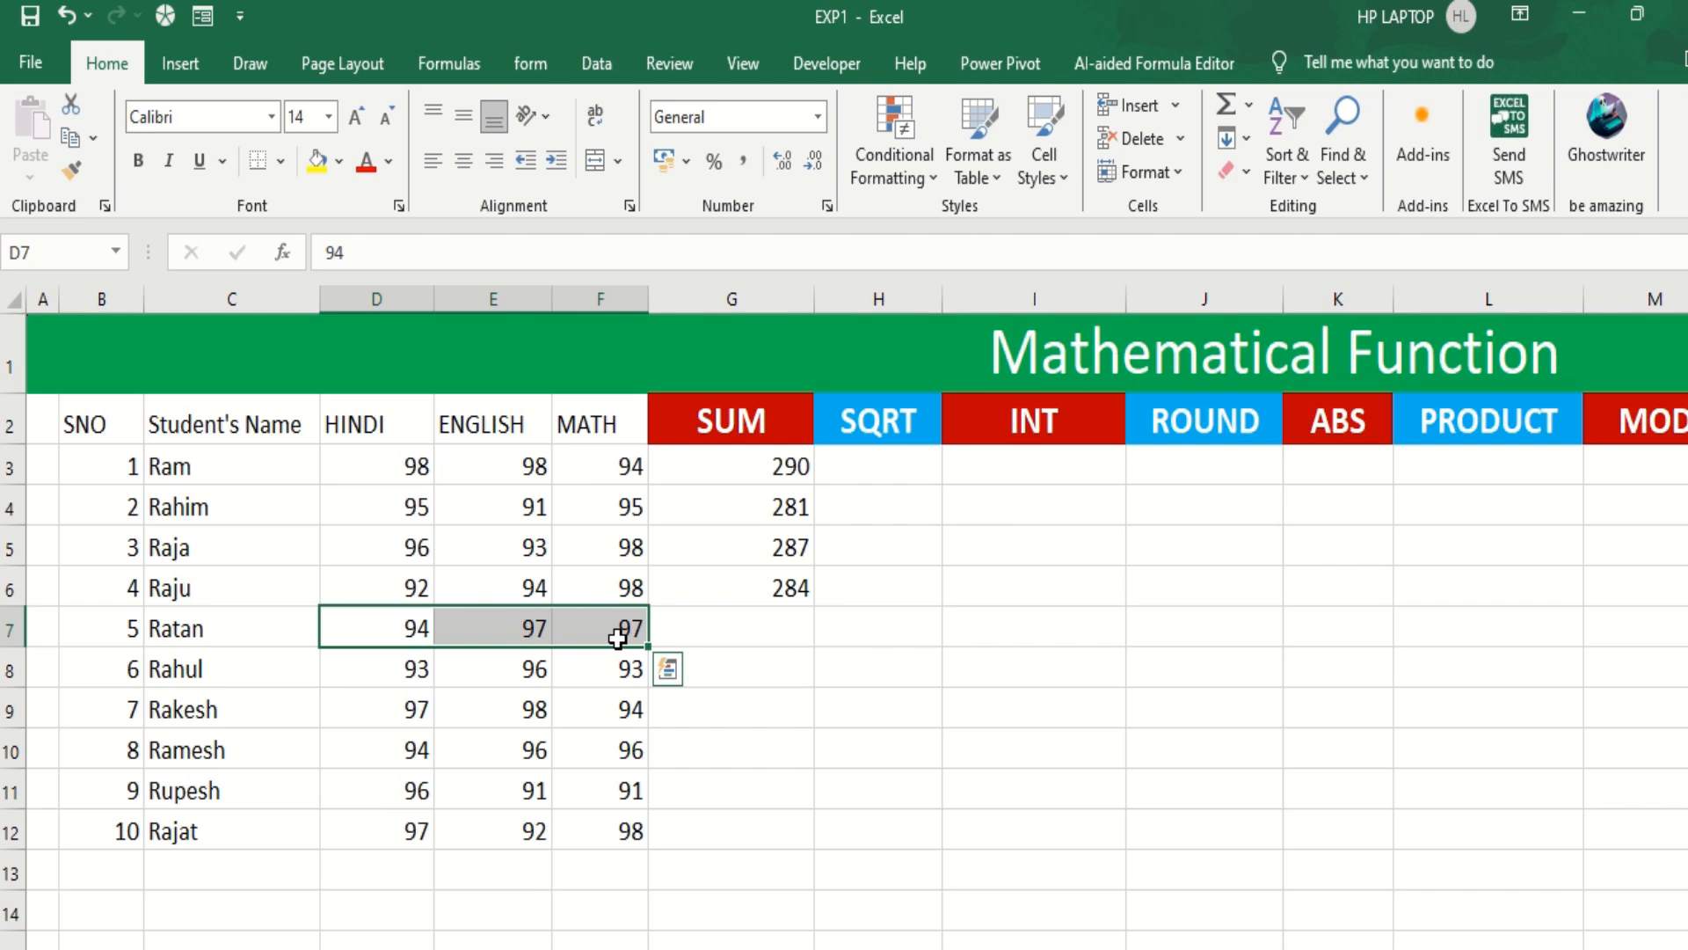
key("alt+equal")
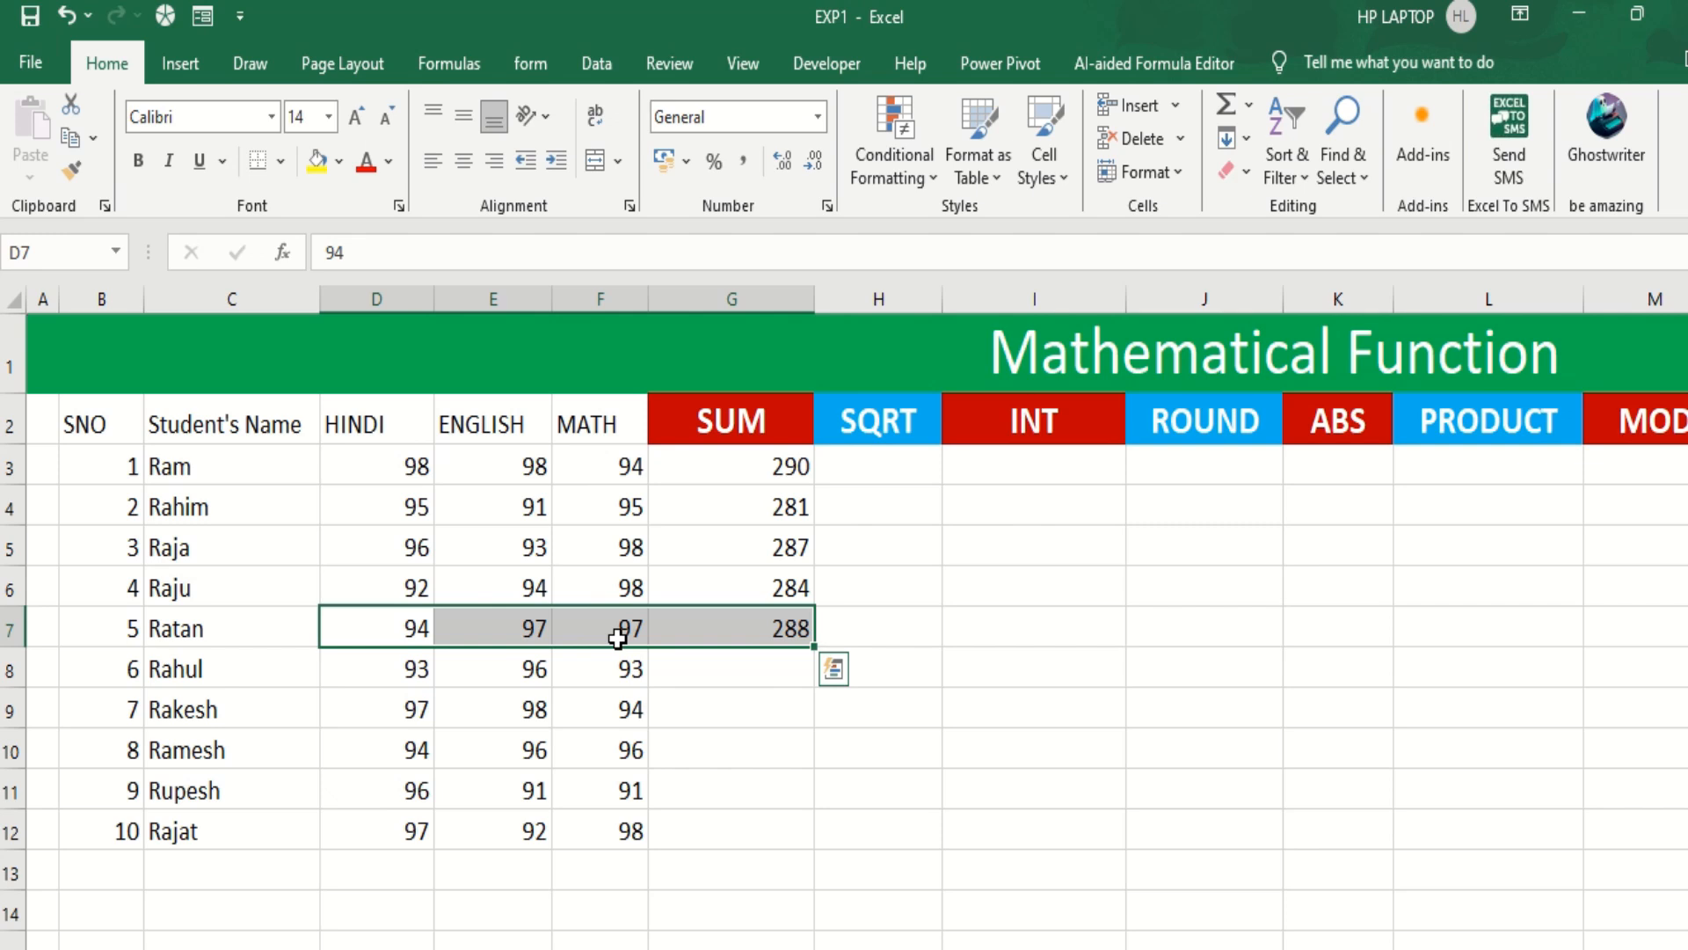
Start a formula in cell G8 and insert the SUM function from the Math & Trig category of the full function list.
left_click(700, 657)
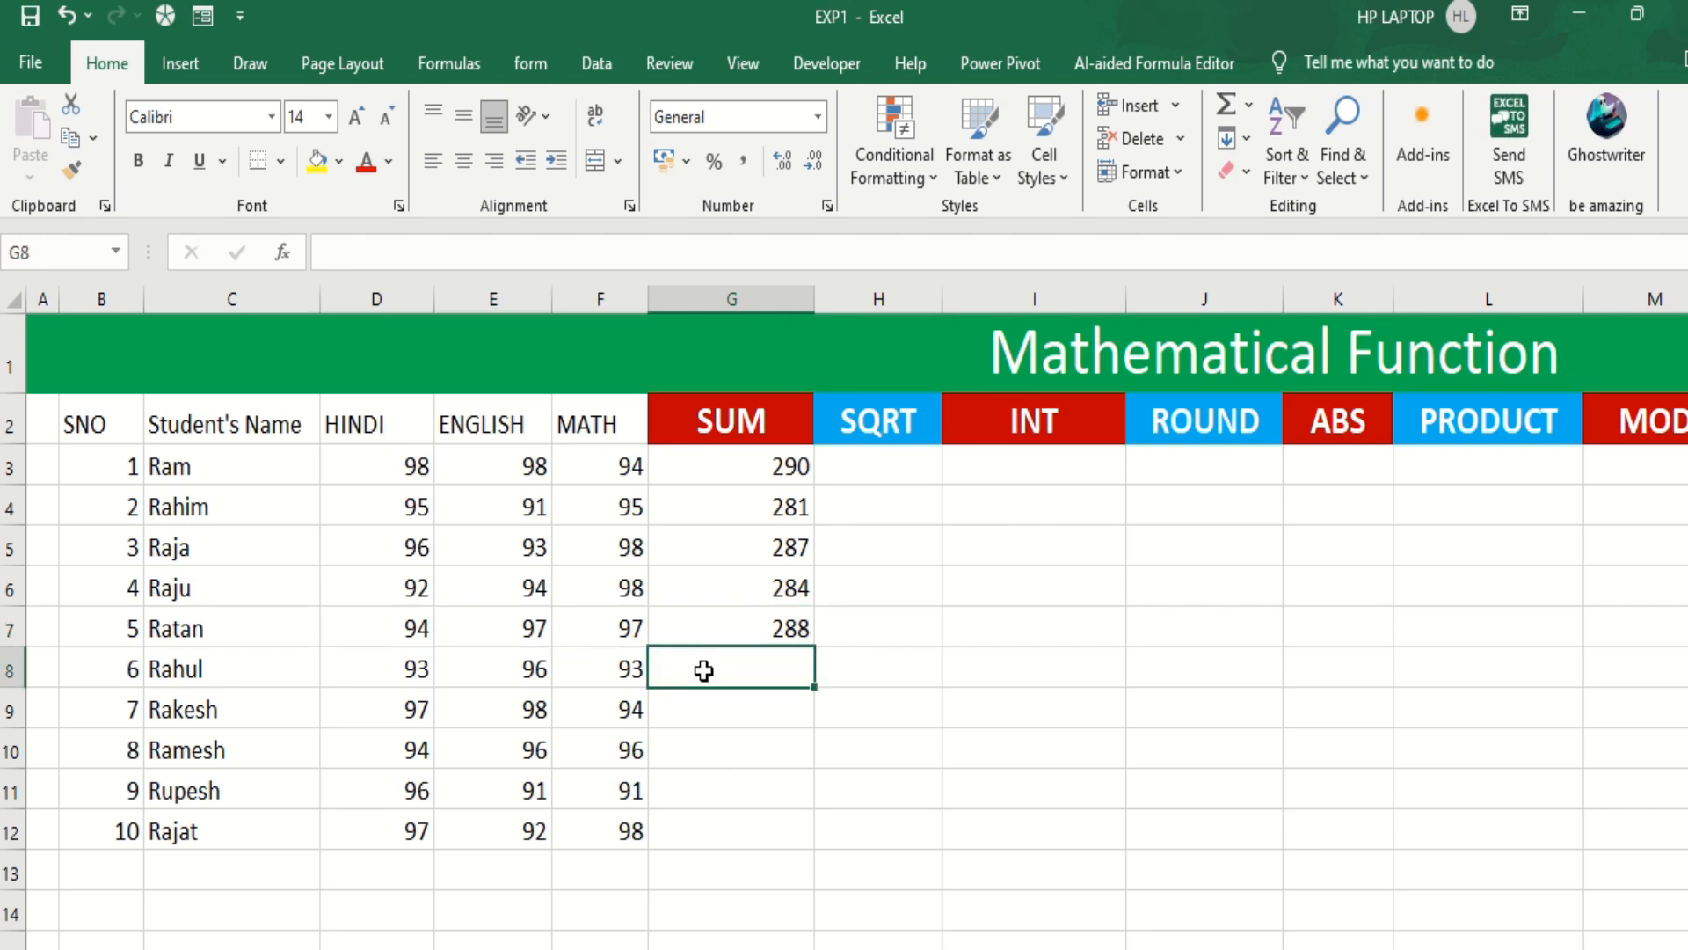
type("=")
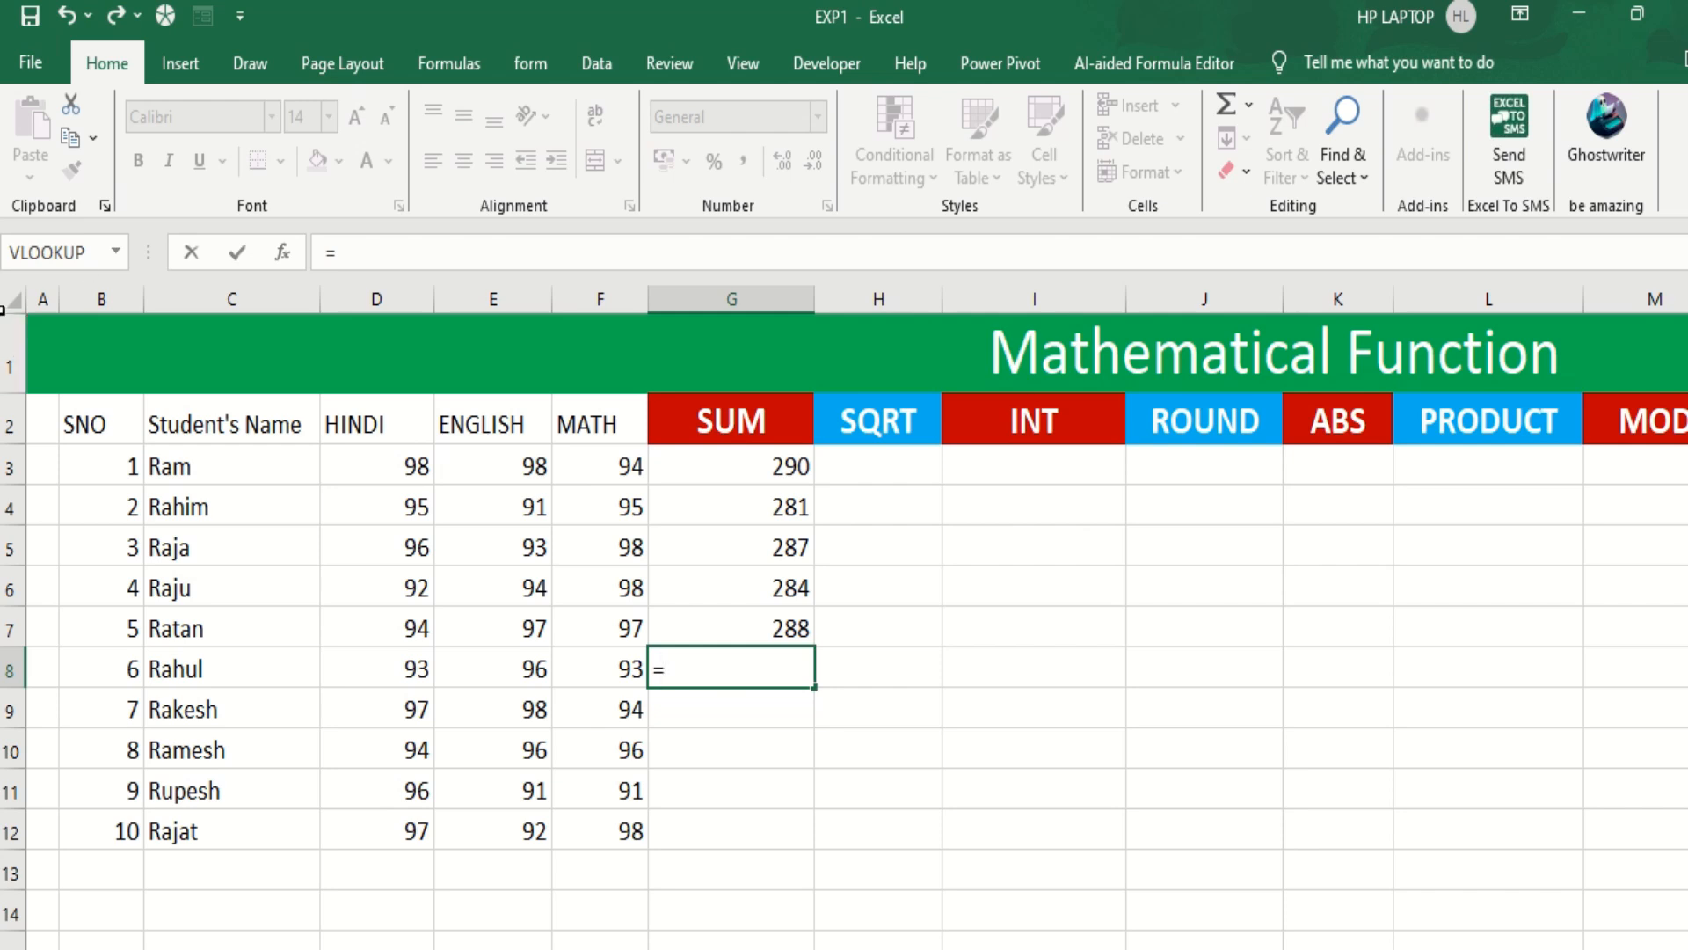
left_click(117, 254)
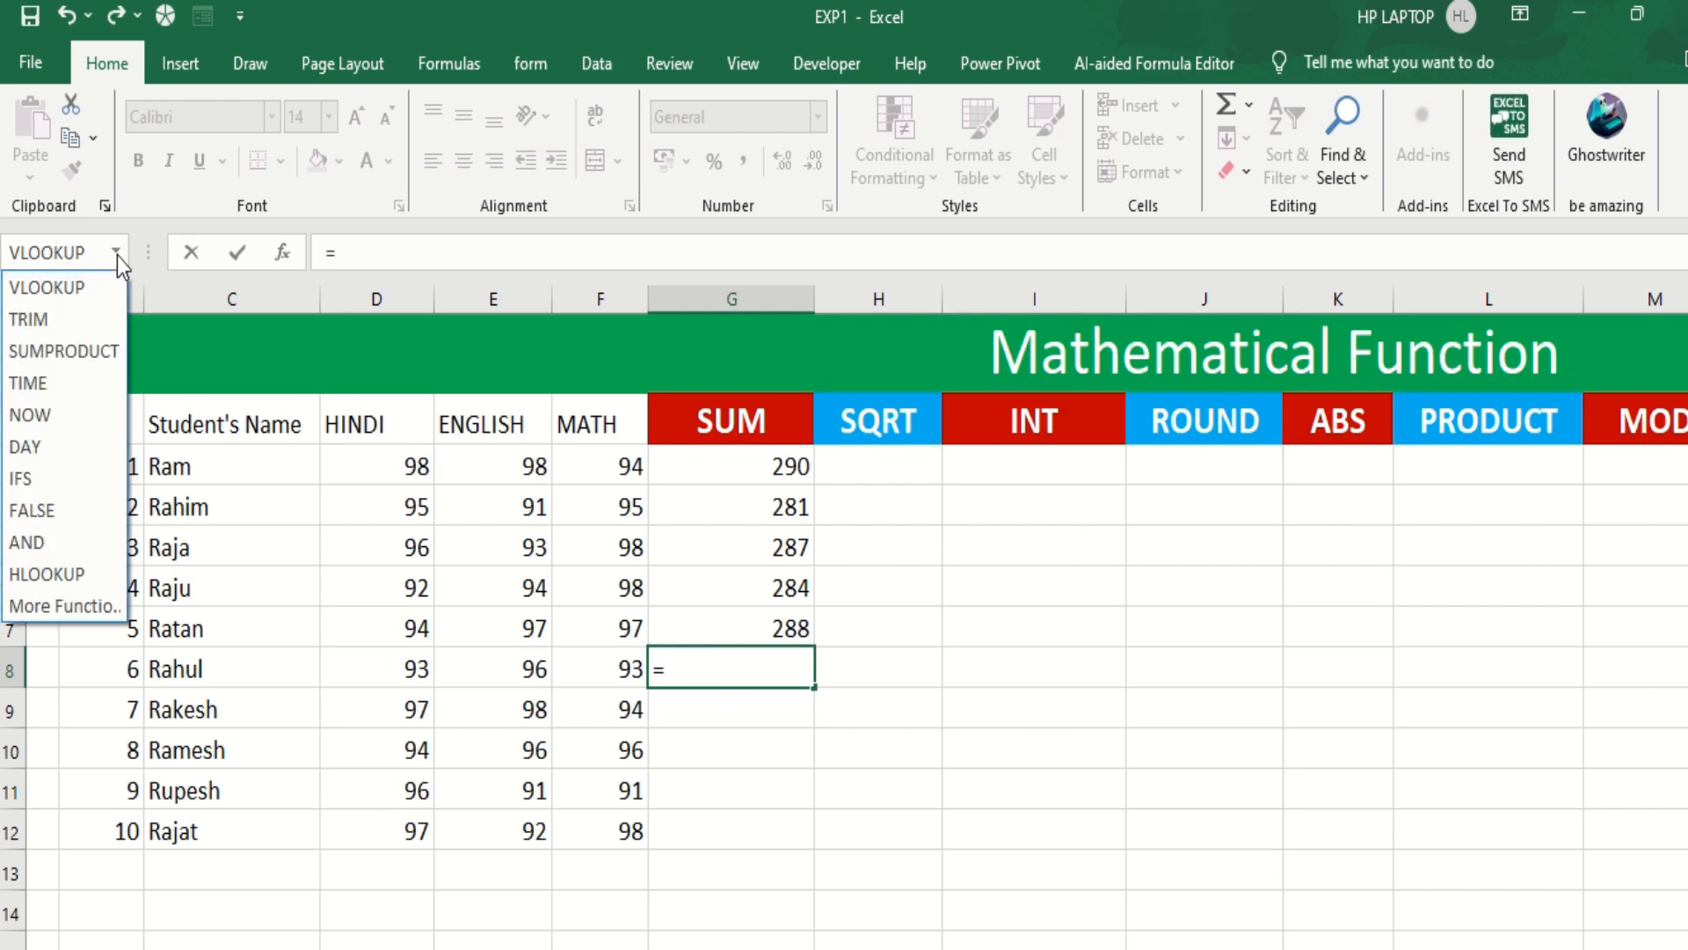
left_click(86, 608)
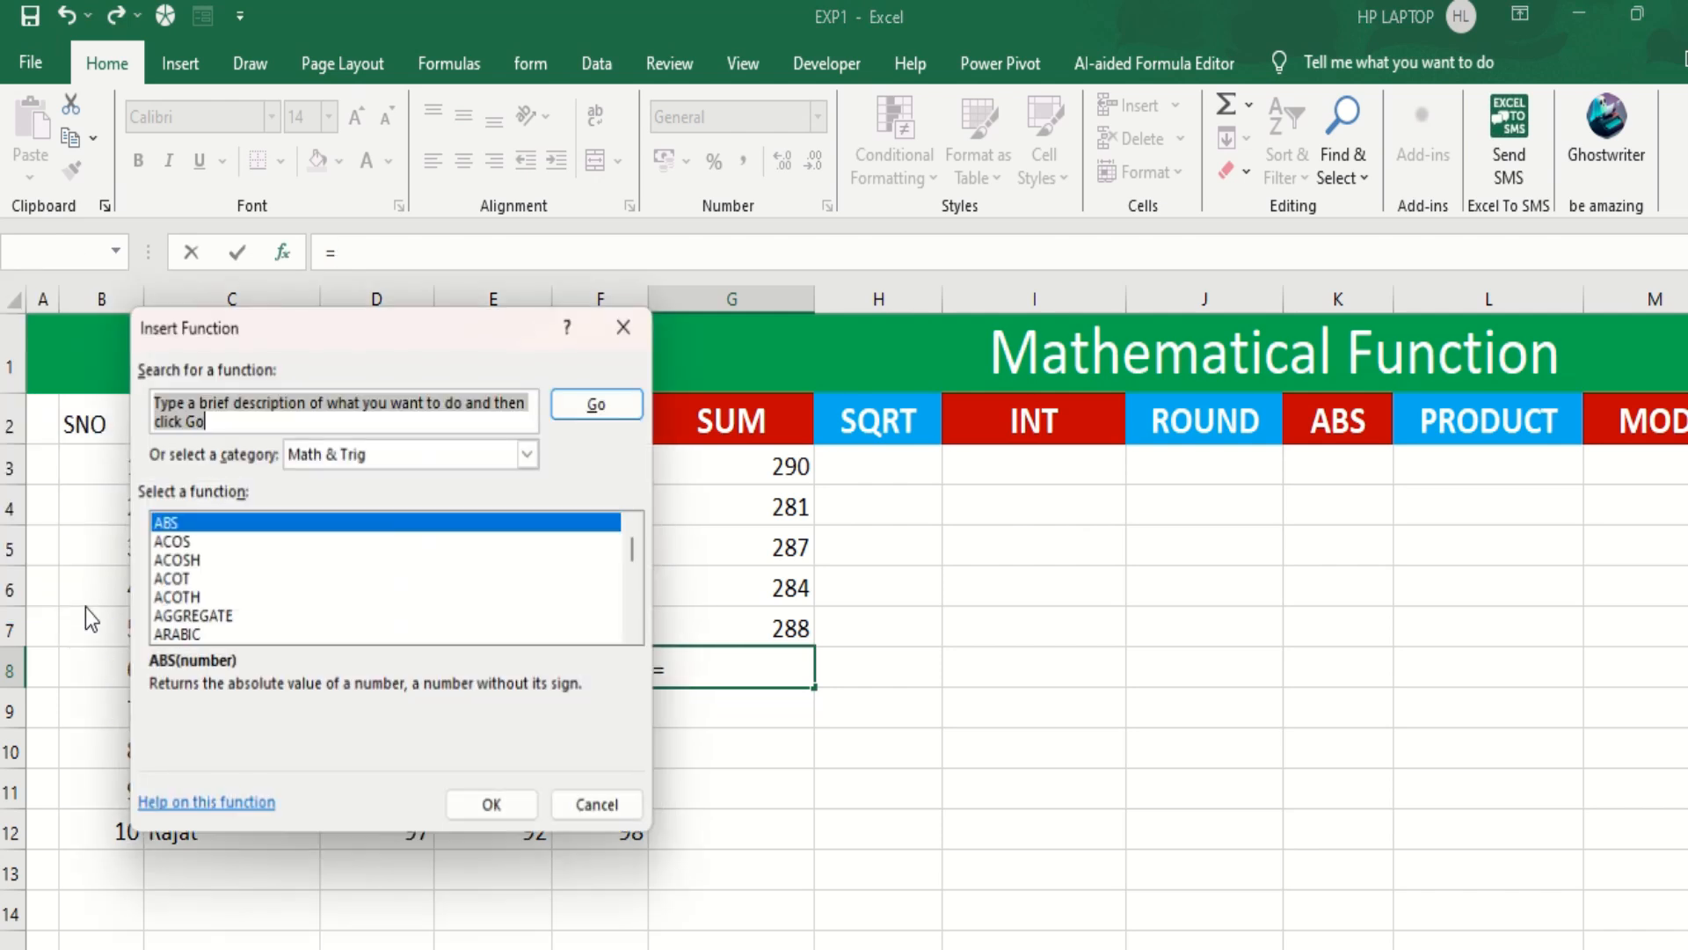
type("s")
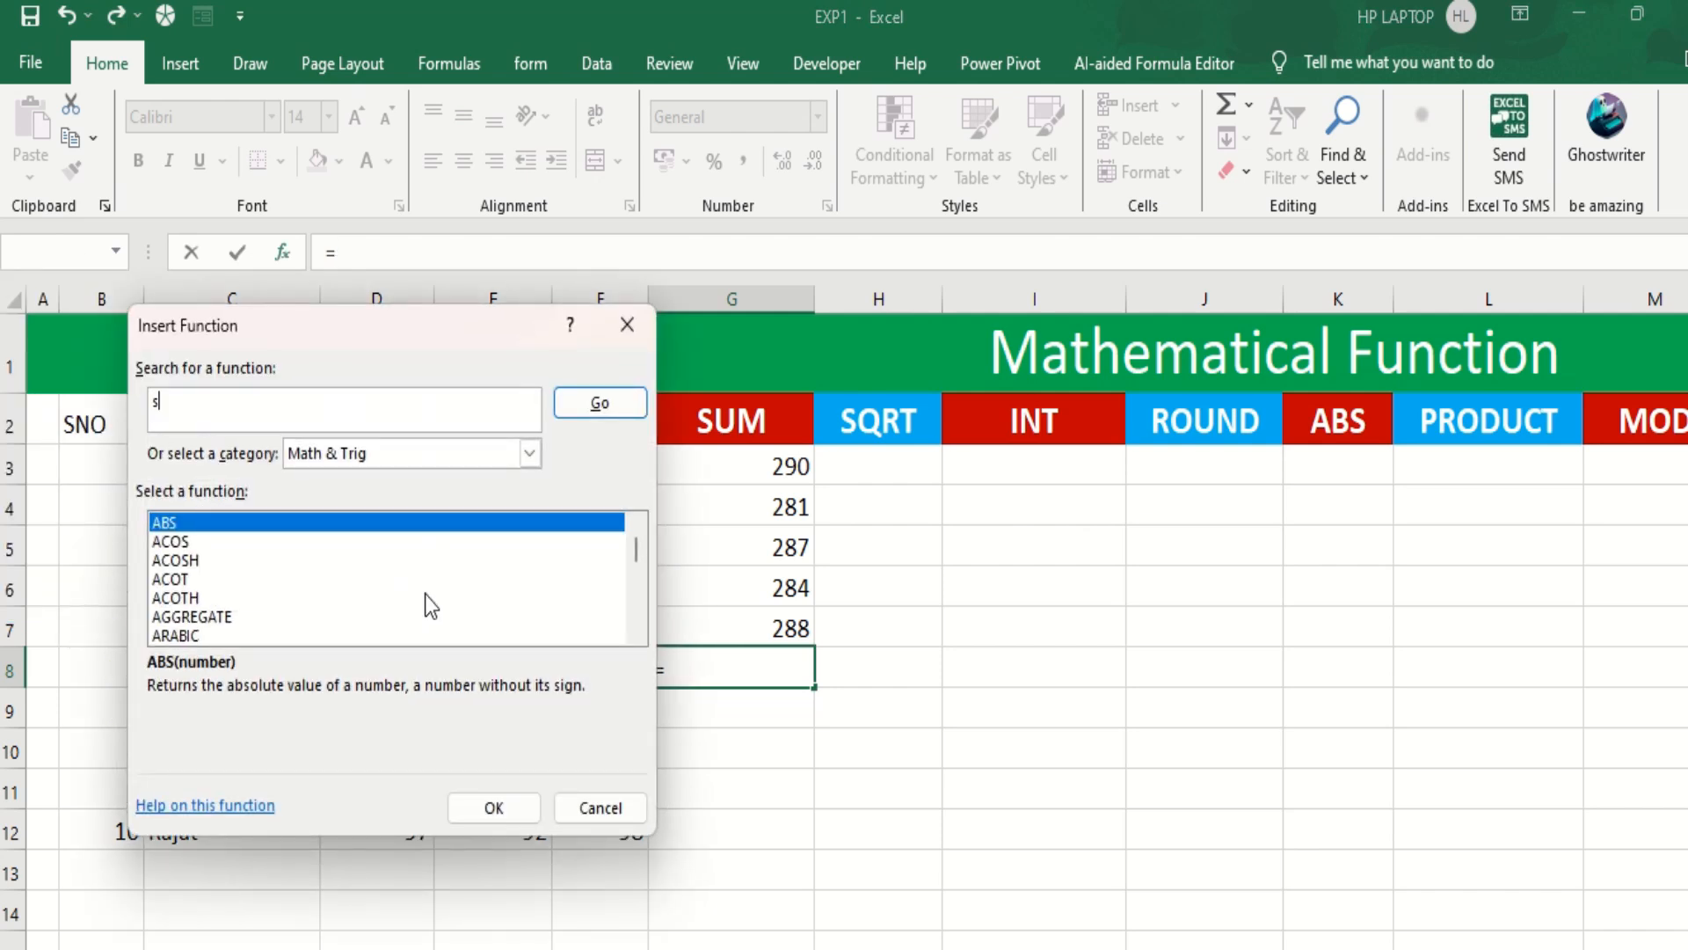
left_click_drag(635, 545, 625, 610)
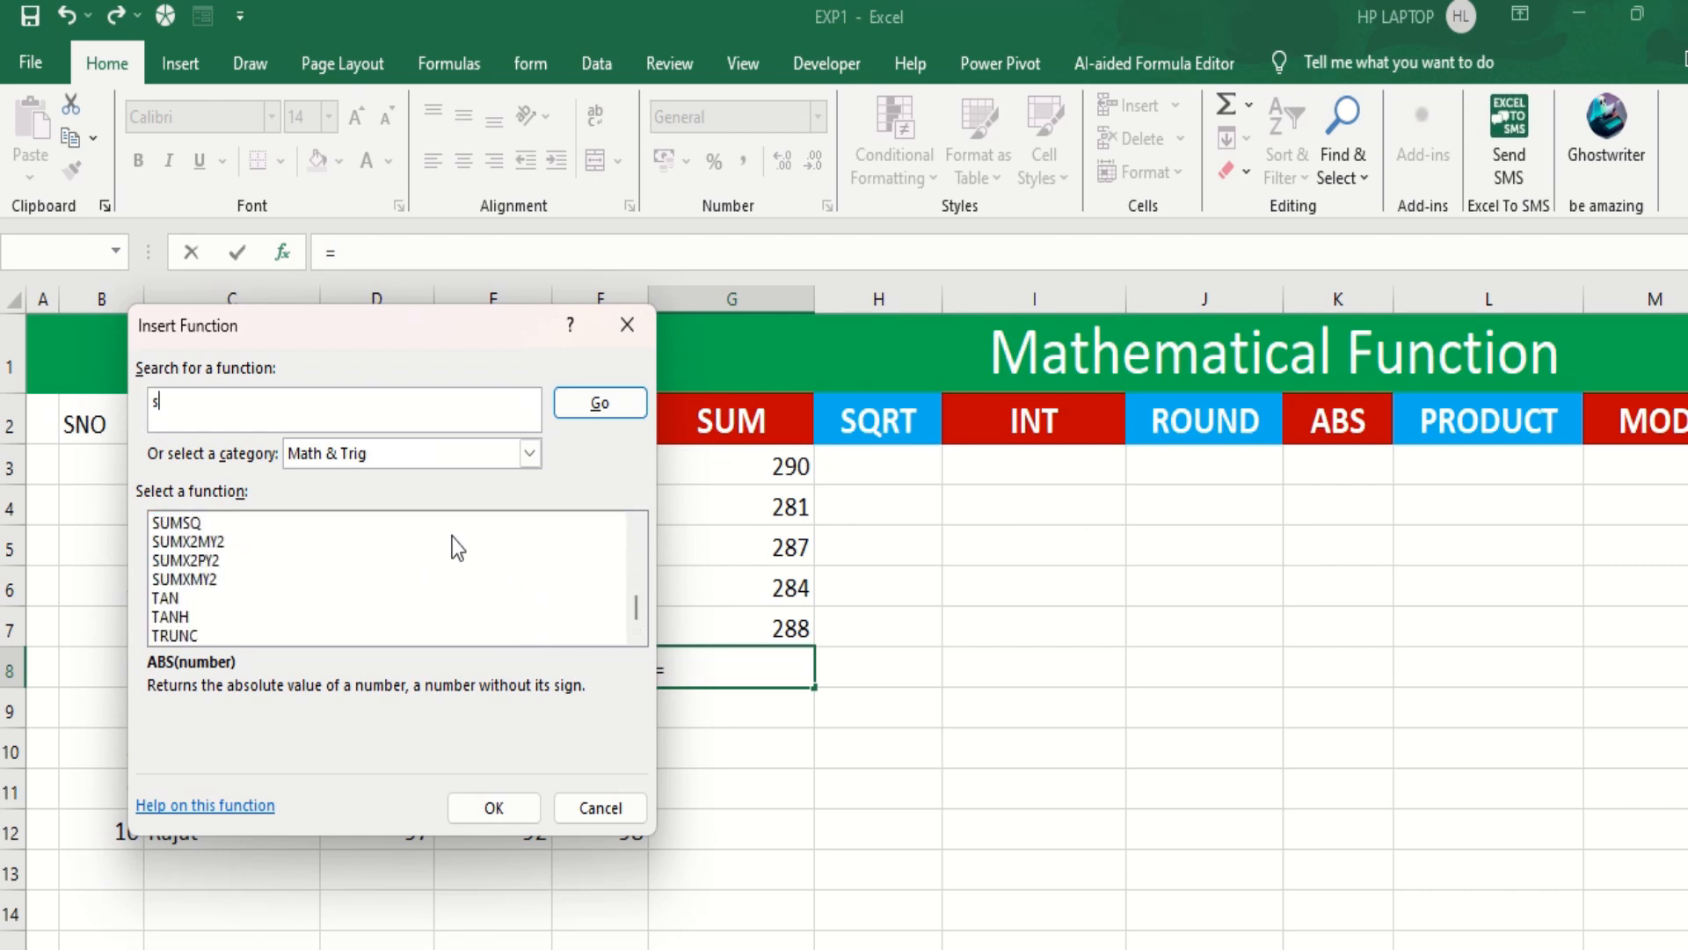
left_click(635, 528)
left_click(635, 527)
left_click(635, 527)
left_click(635, 527)
left_click(635, 528)
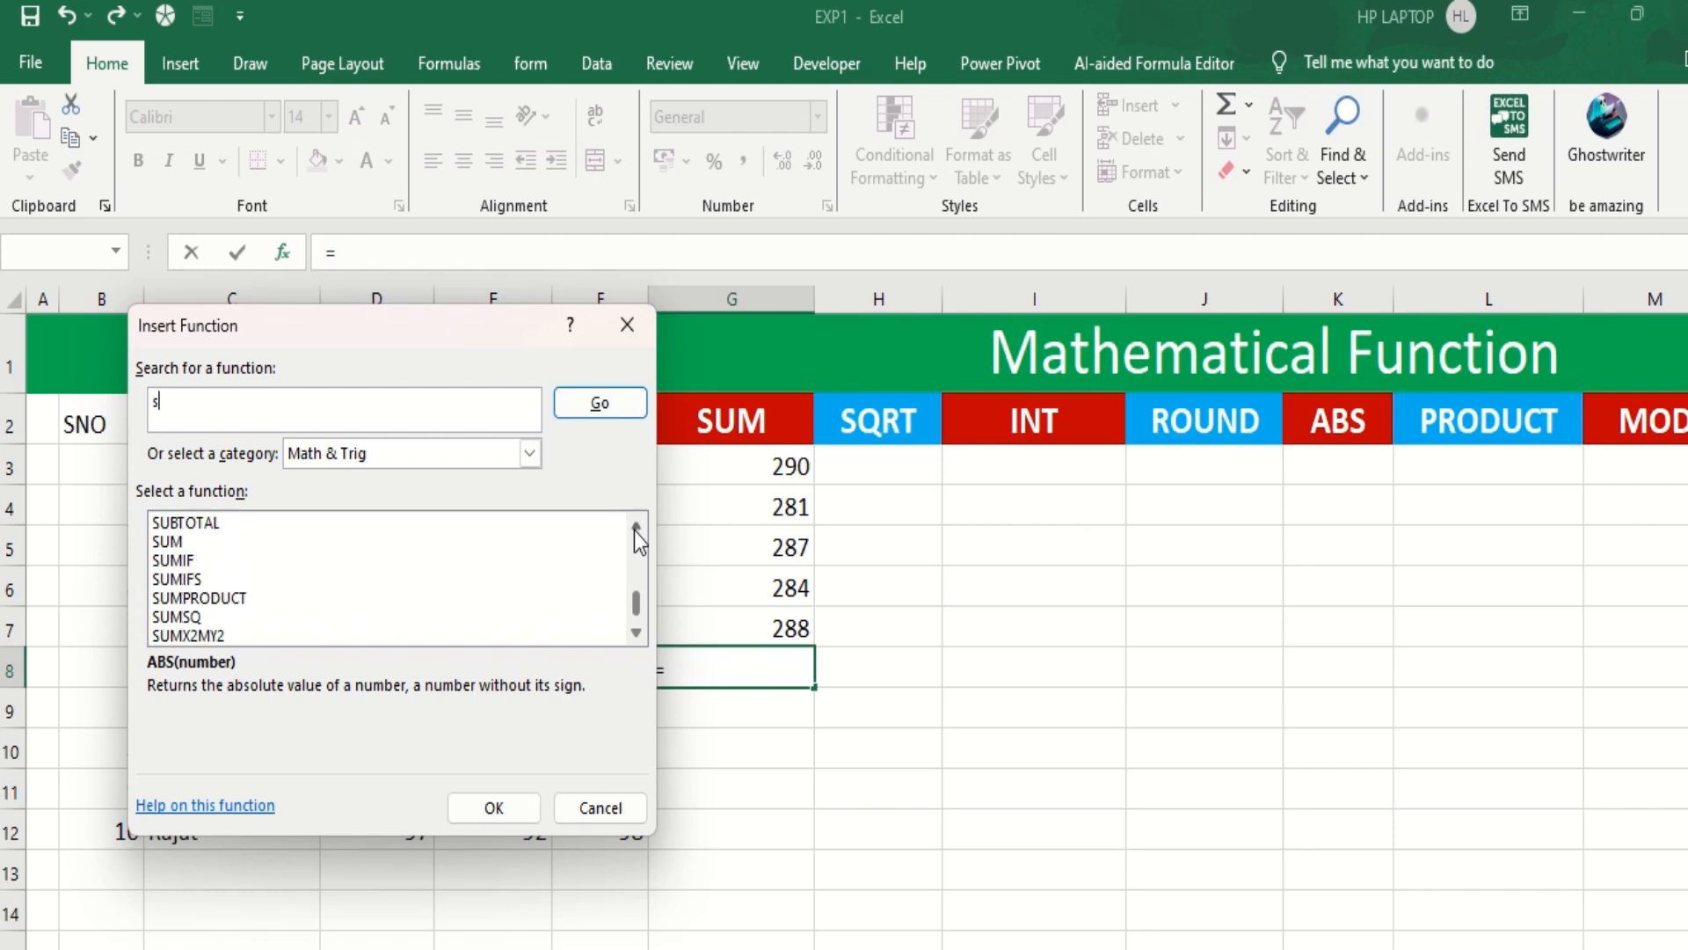
left_click(184, 542)
left_click(495, 806)
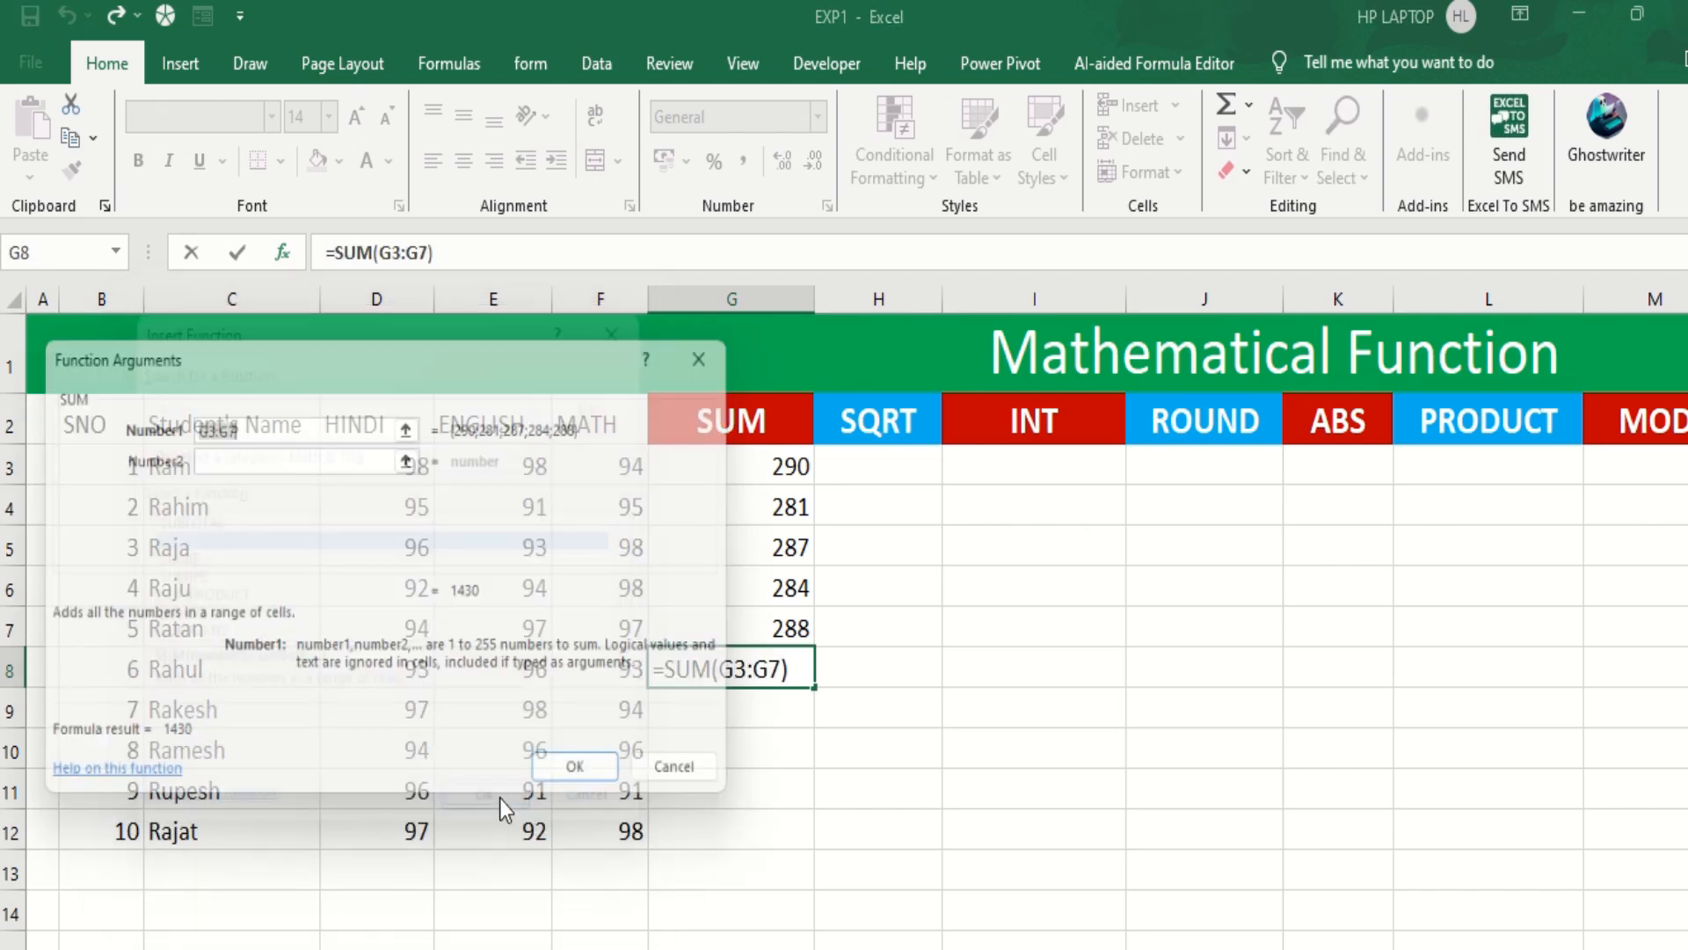
Set the SUM function's Number1 argument to D8:F8 and accept the formula in G8.
left_click_drag(293, 357, 1136, 450)
left_click_drag(379, 670, 578, 657)
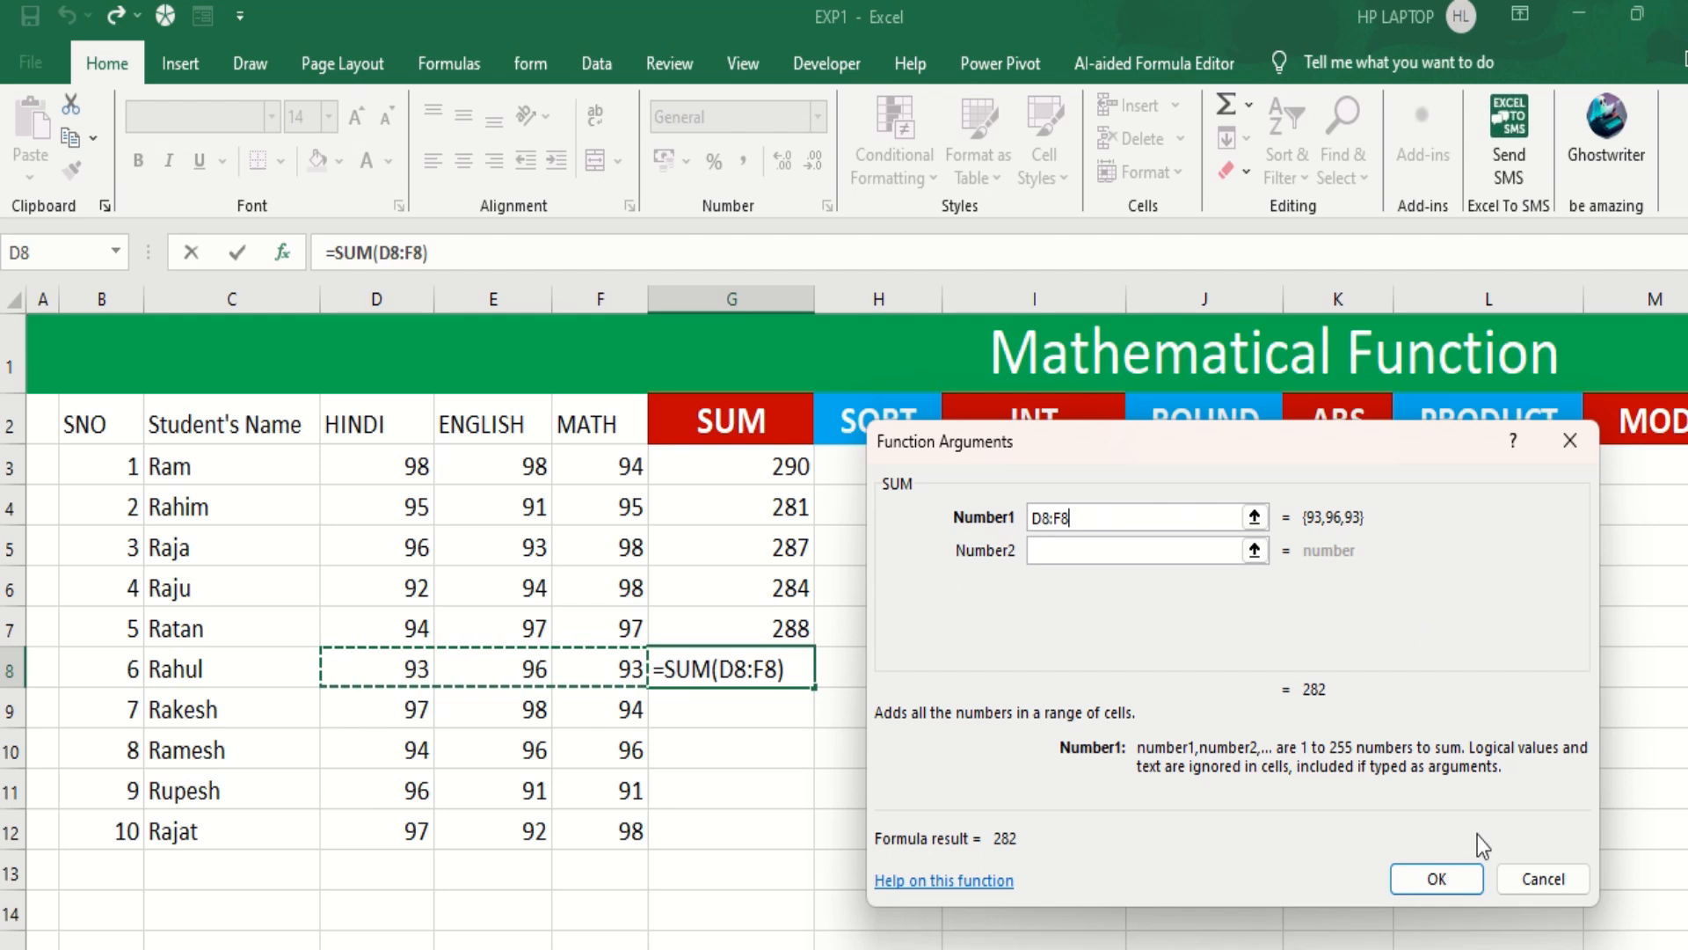
left_click(1455, 880)
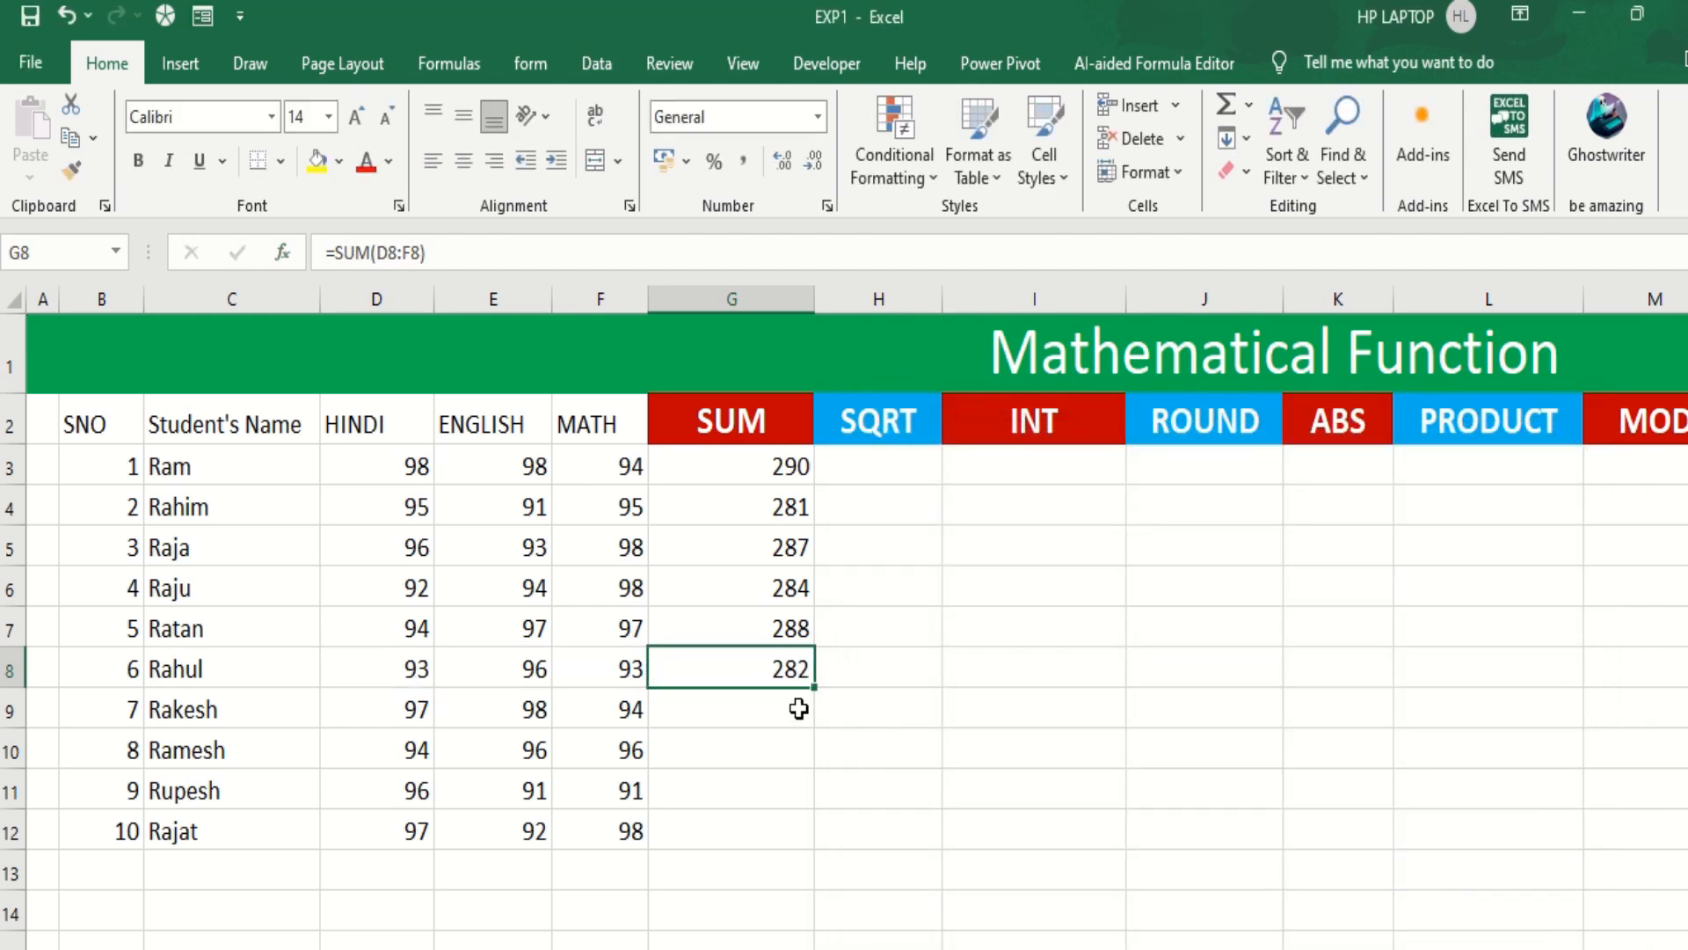
Fill the SUM formula from G8 down through G12 for the remaining students.
left_click(797, 707)
left_click(797, 667)
left_click_drag(814, 690, 780, 862)
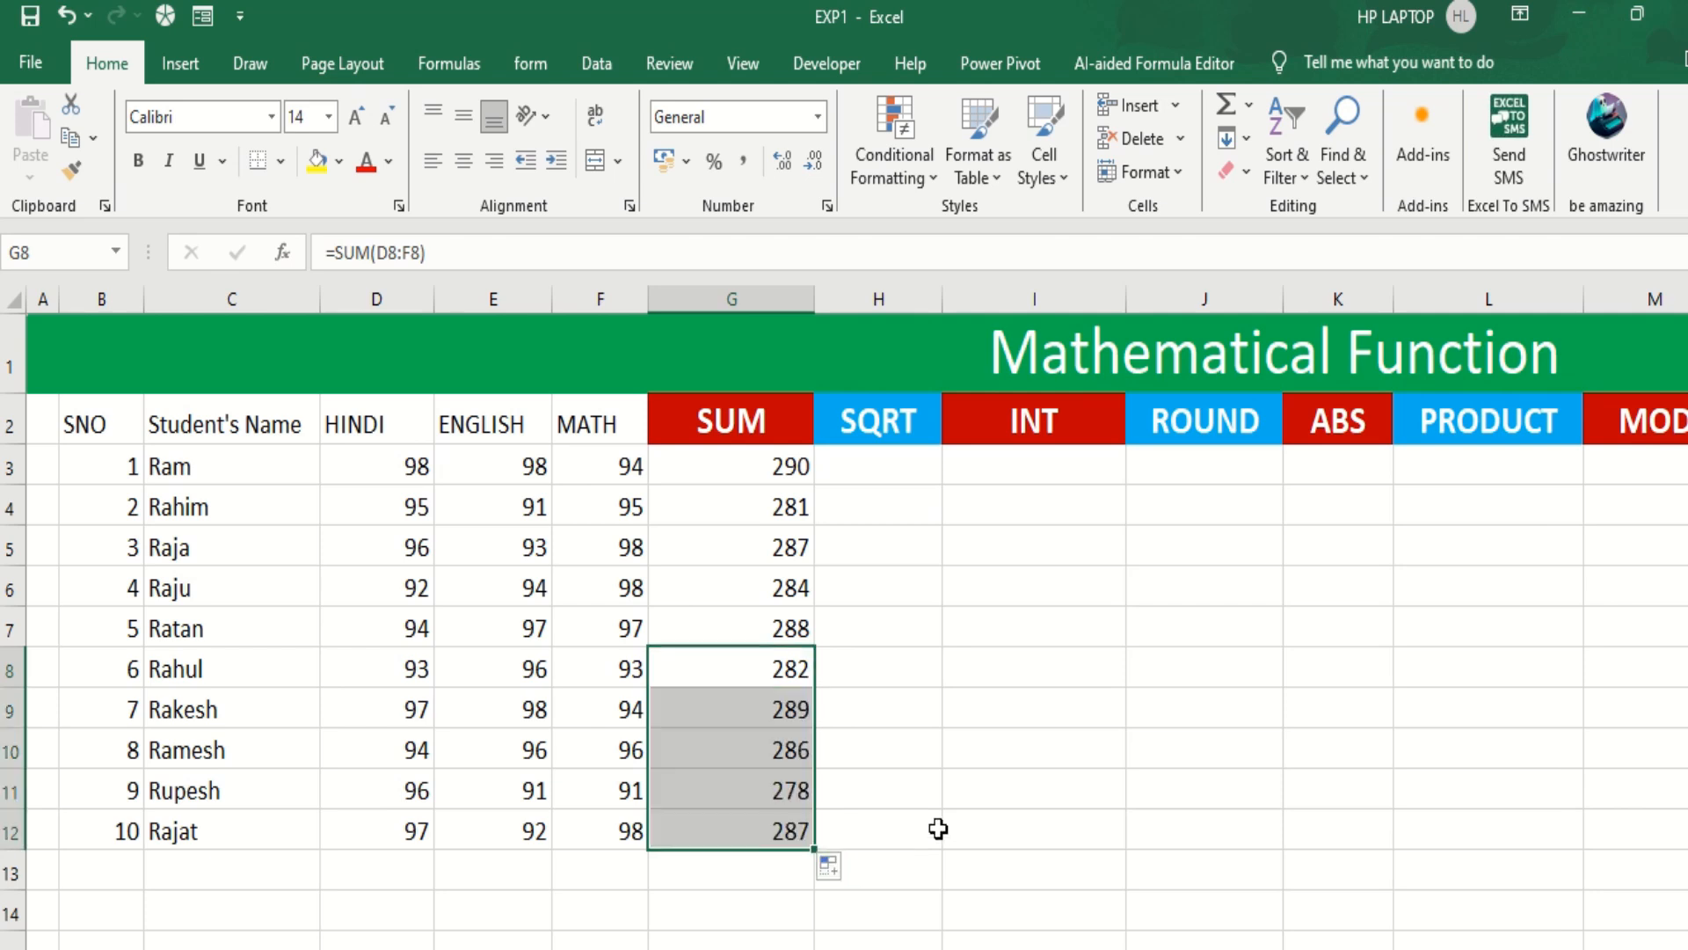
Enter the formula =SQRT(G3) in cell H3 to get the square root of the first student's total.
left_click(890, 459)
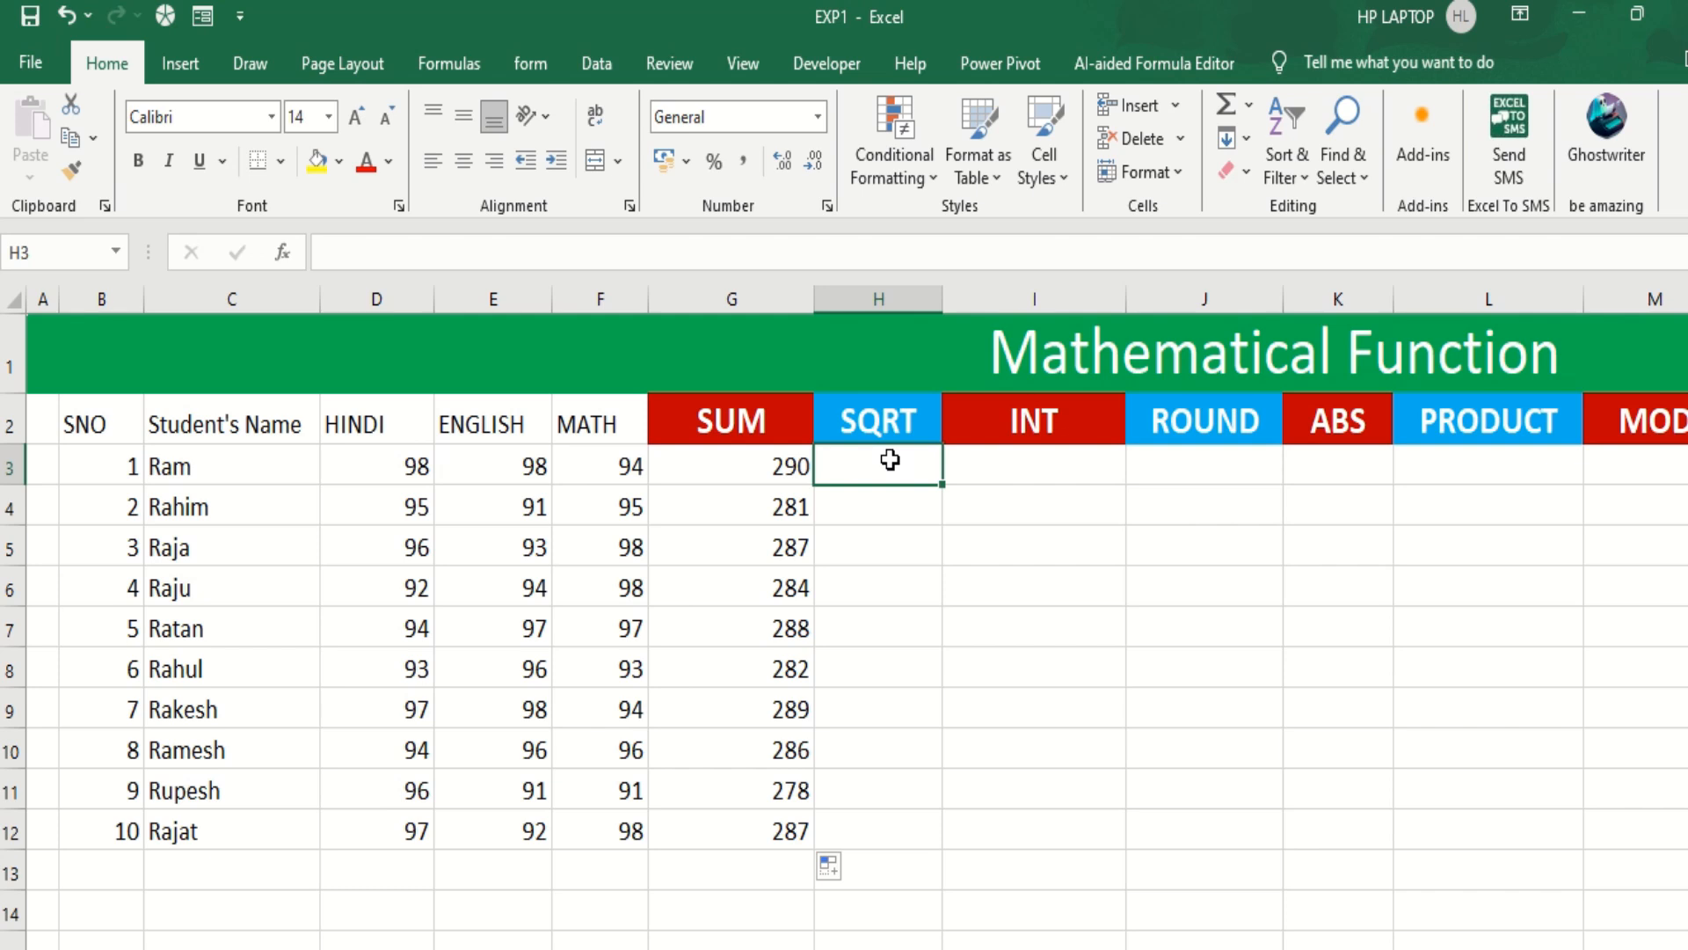
type("=")
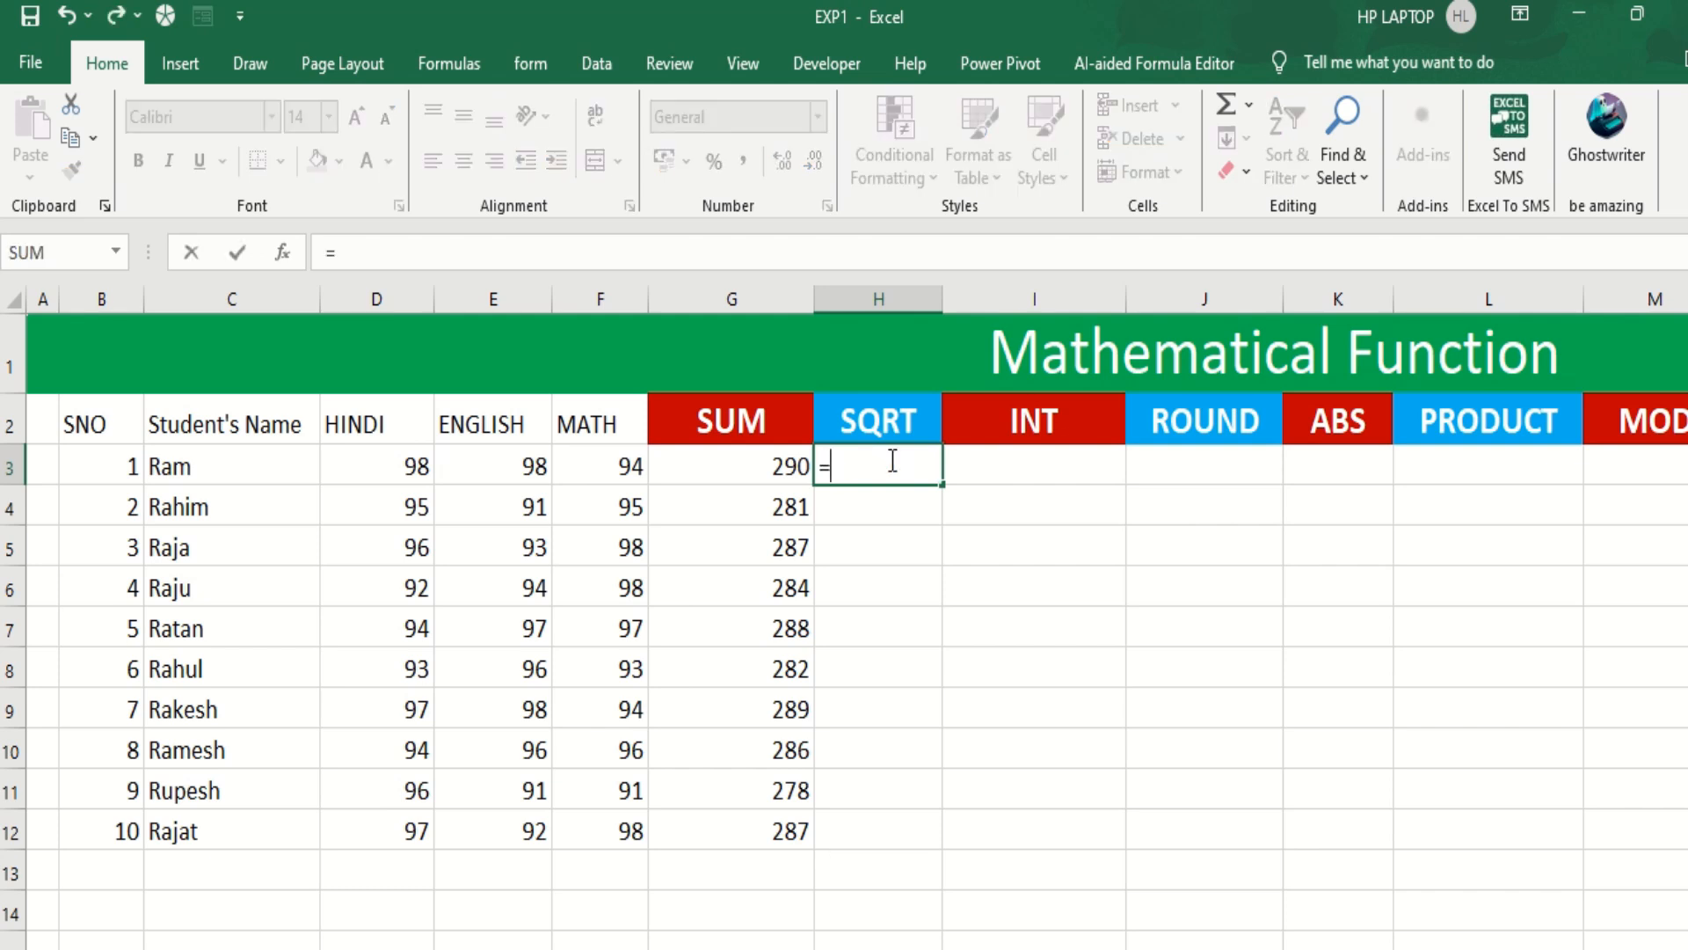
type("sqrt")
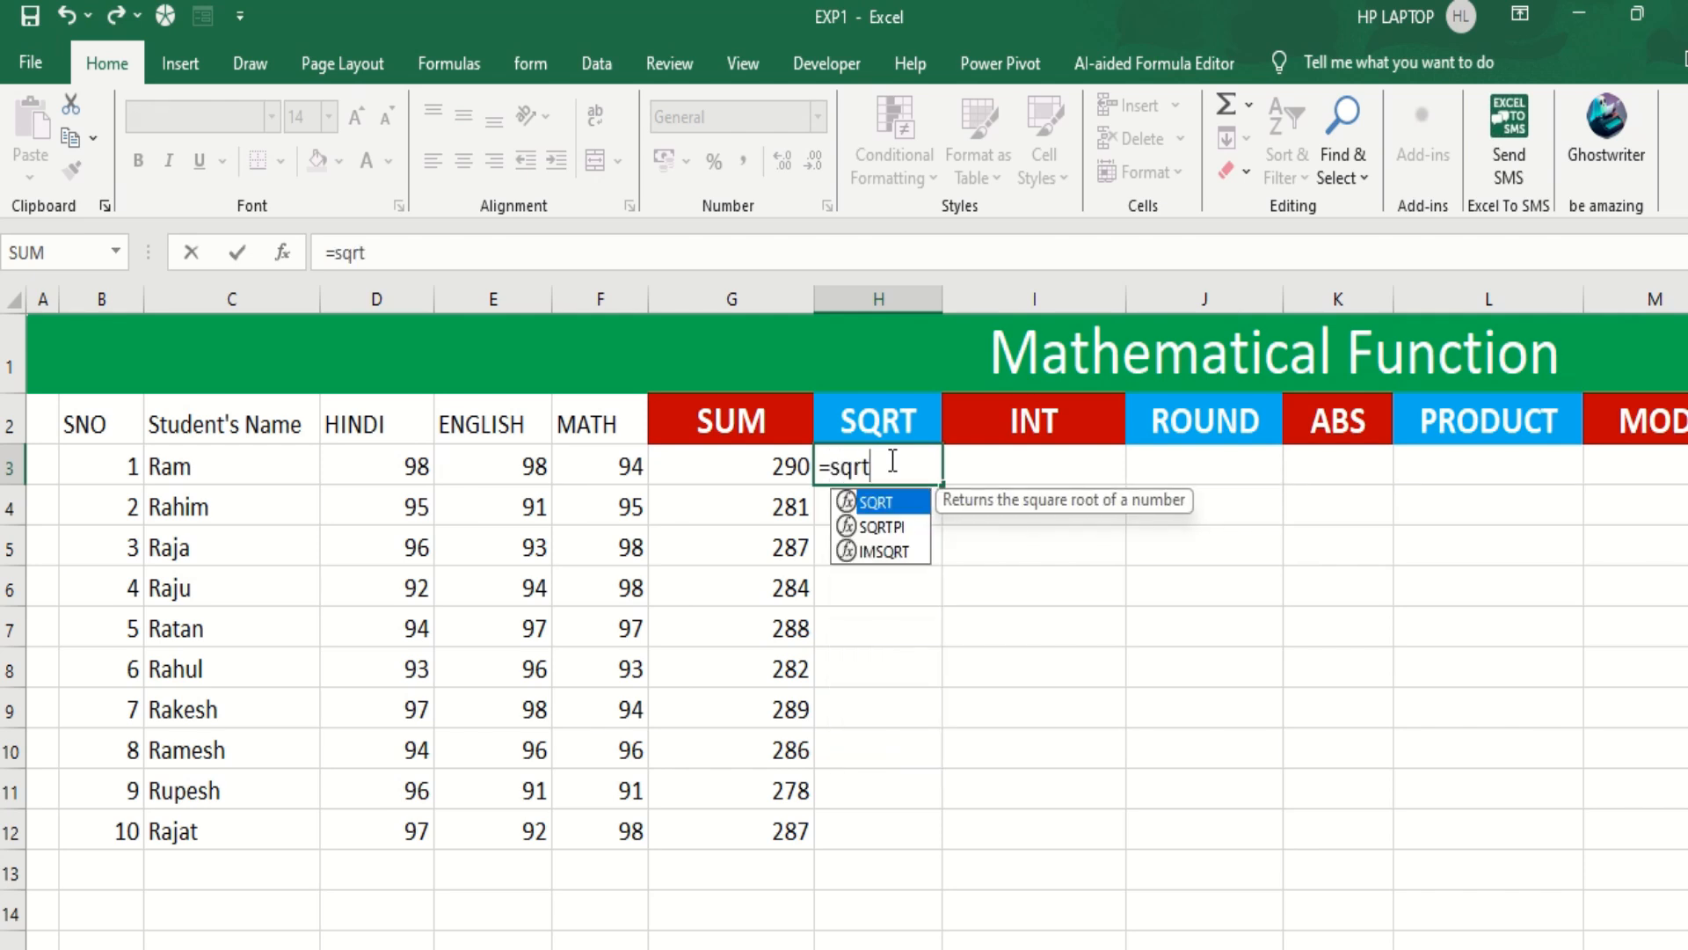
key("Tab")
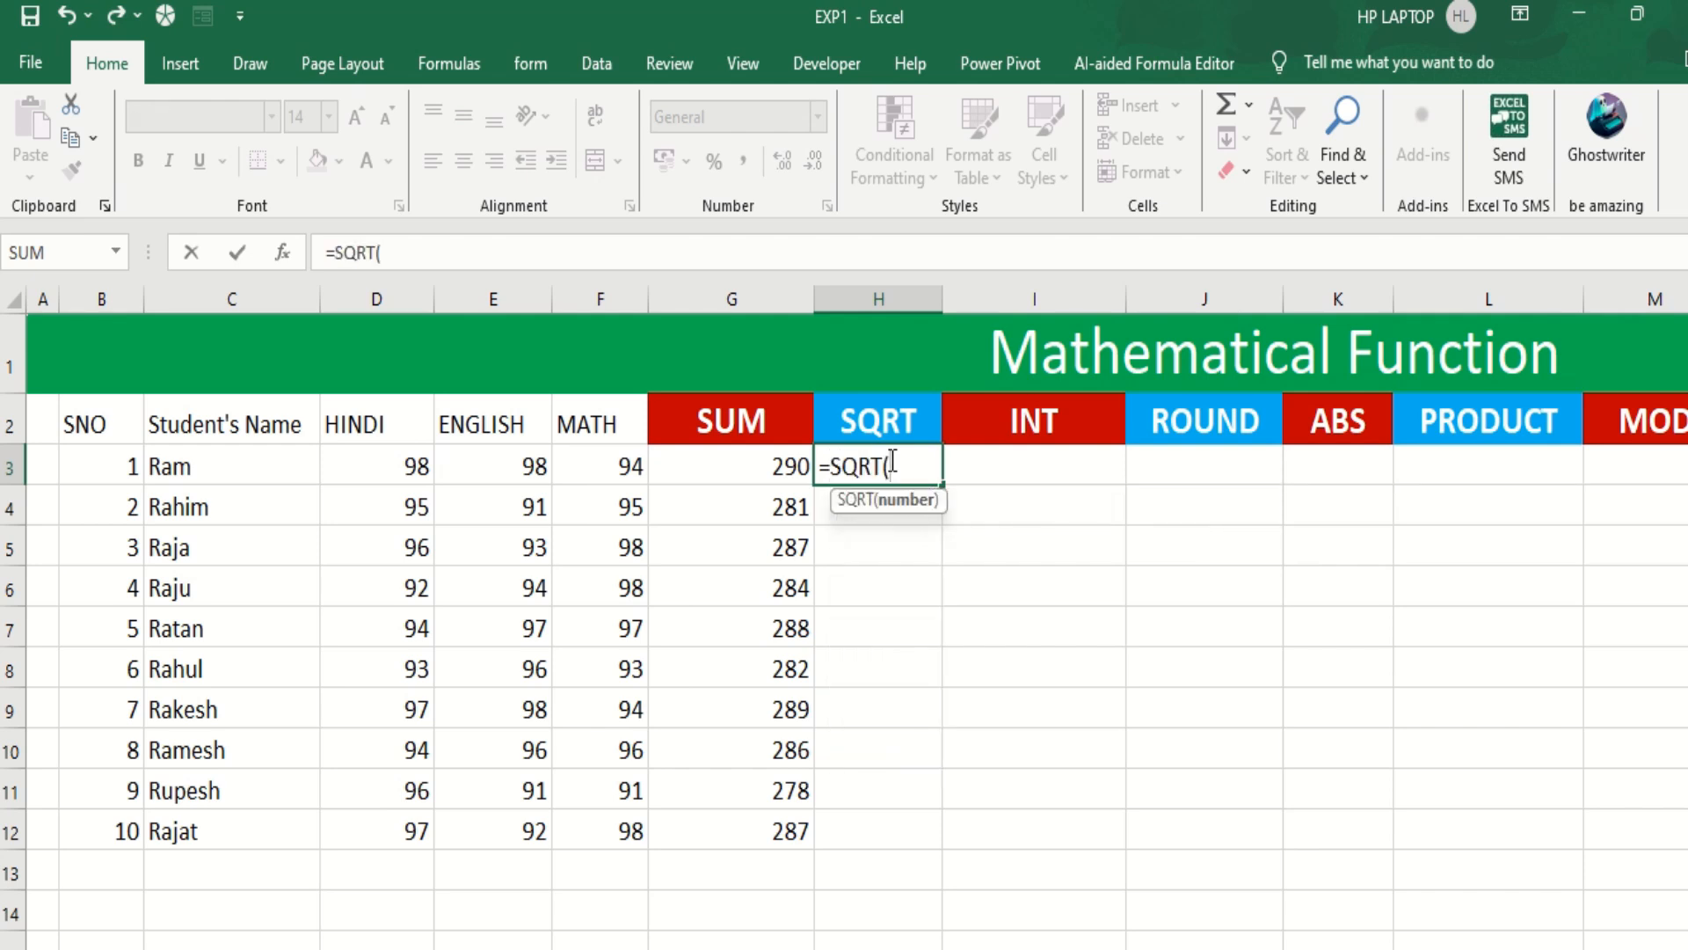
left_click(765, 467)
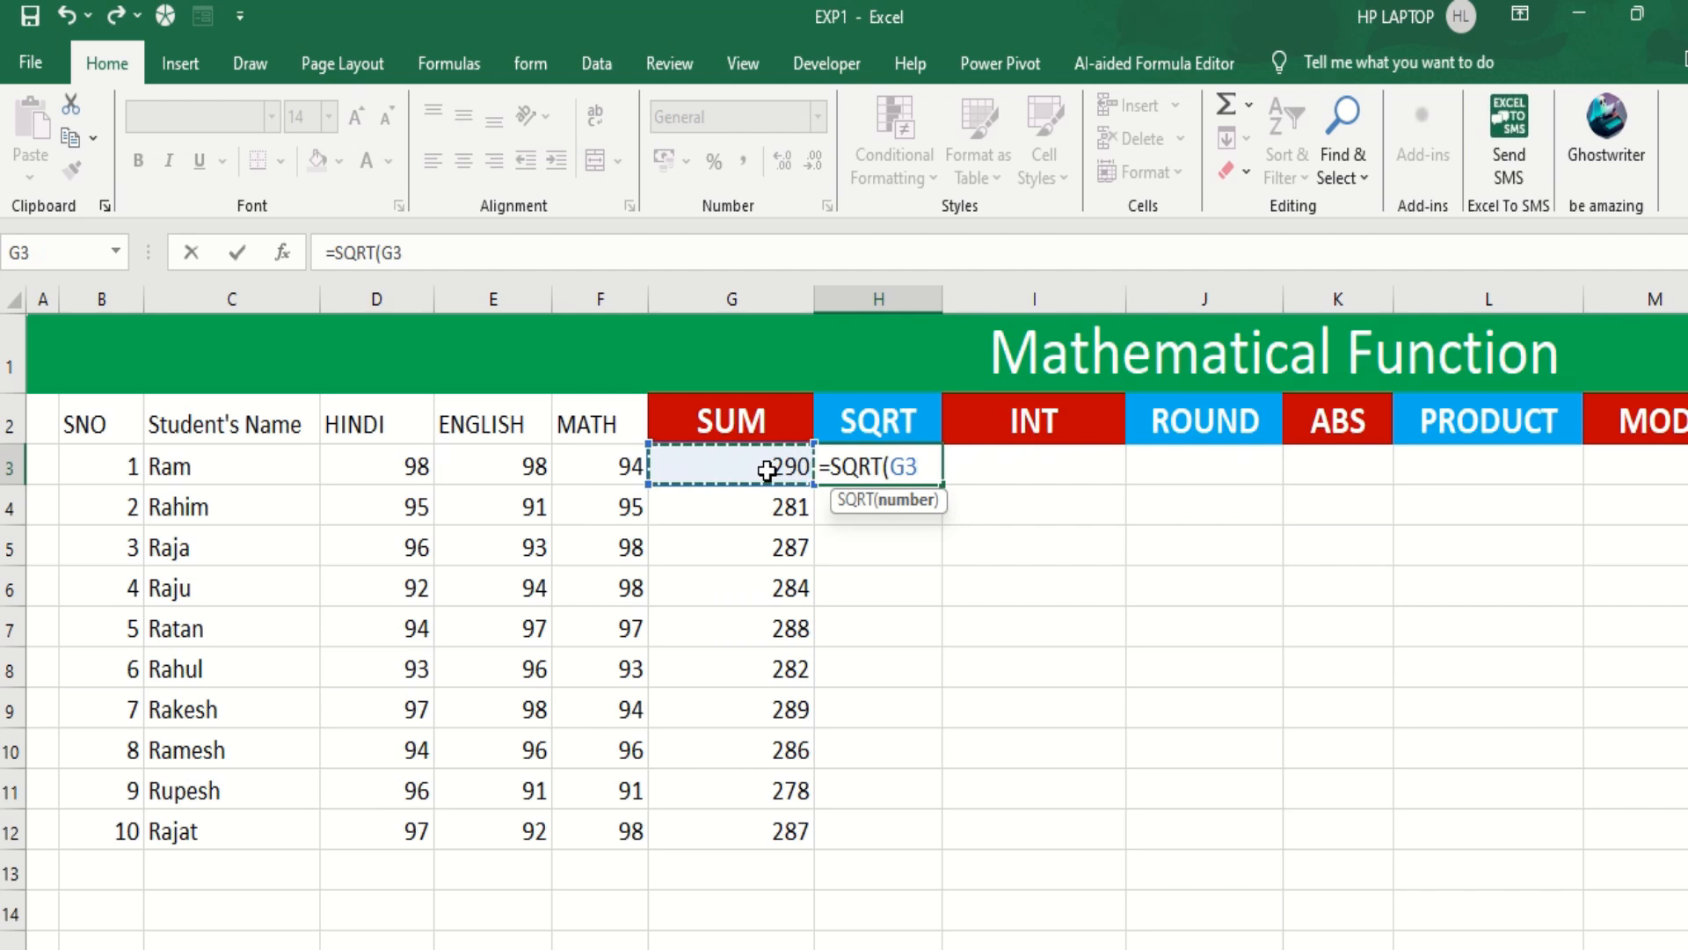
type(")")
key("Return")
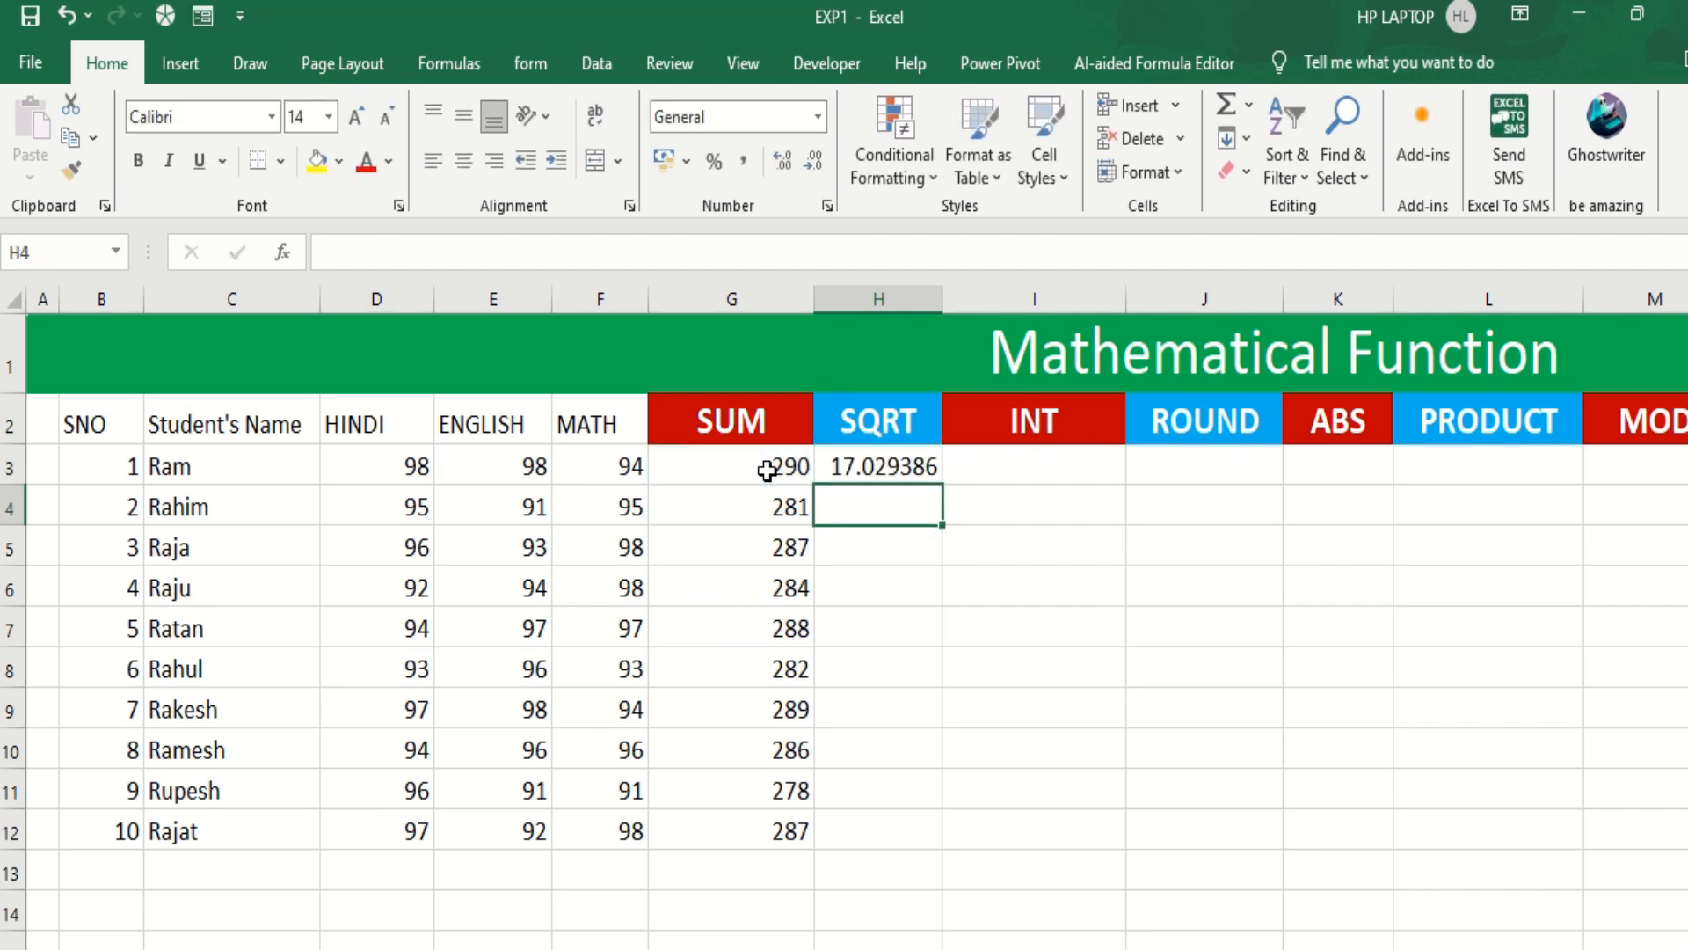
Enter the formula =SQRT(G4) in cell H4 for the second student's total.
type("=sq")
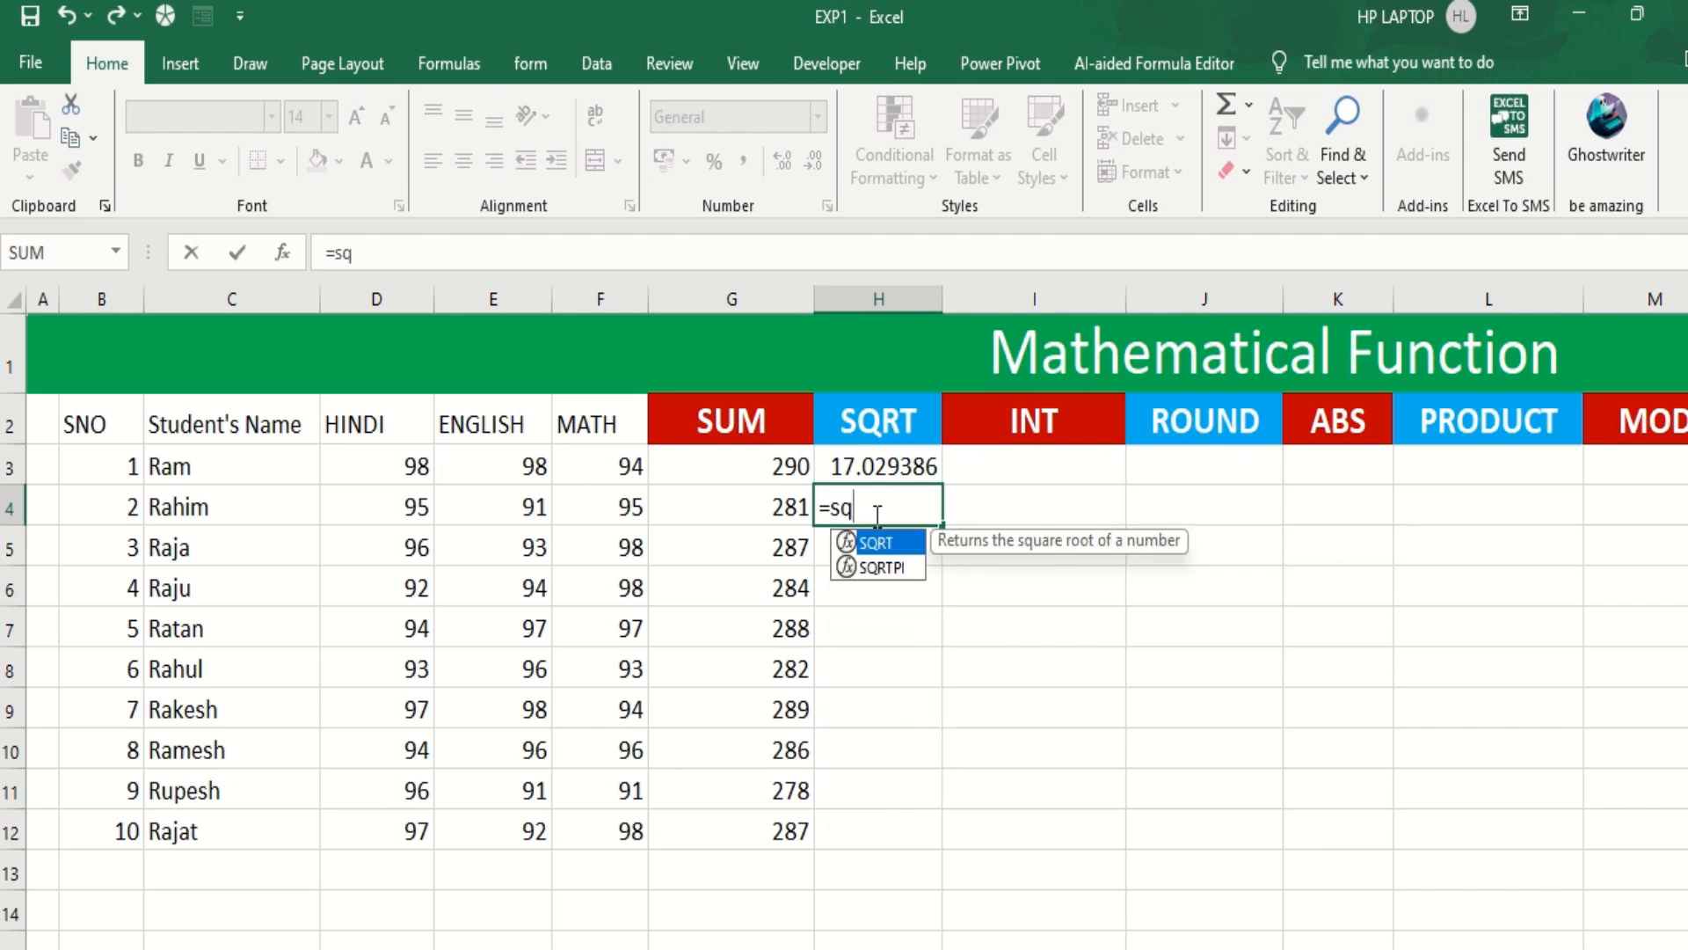
type("rt(")
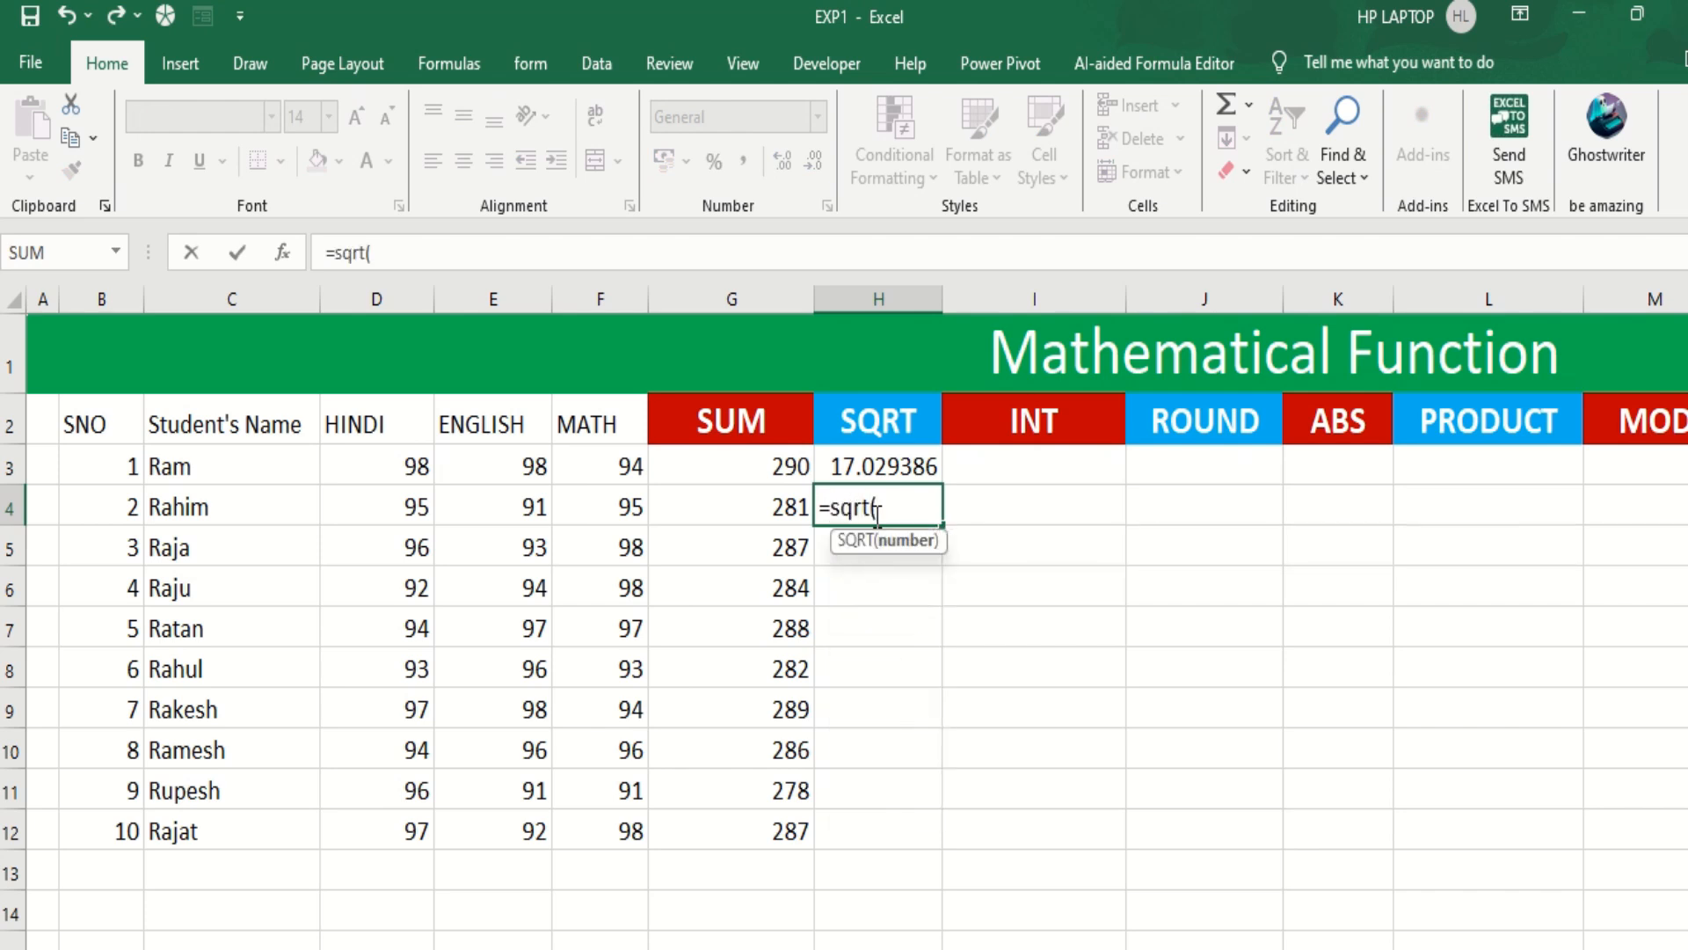
left_click(755, 516)
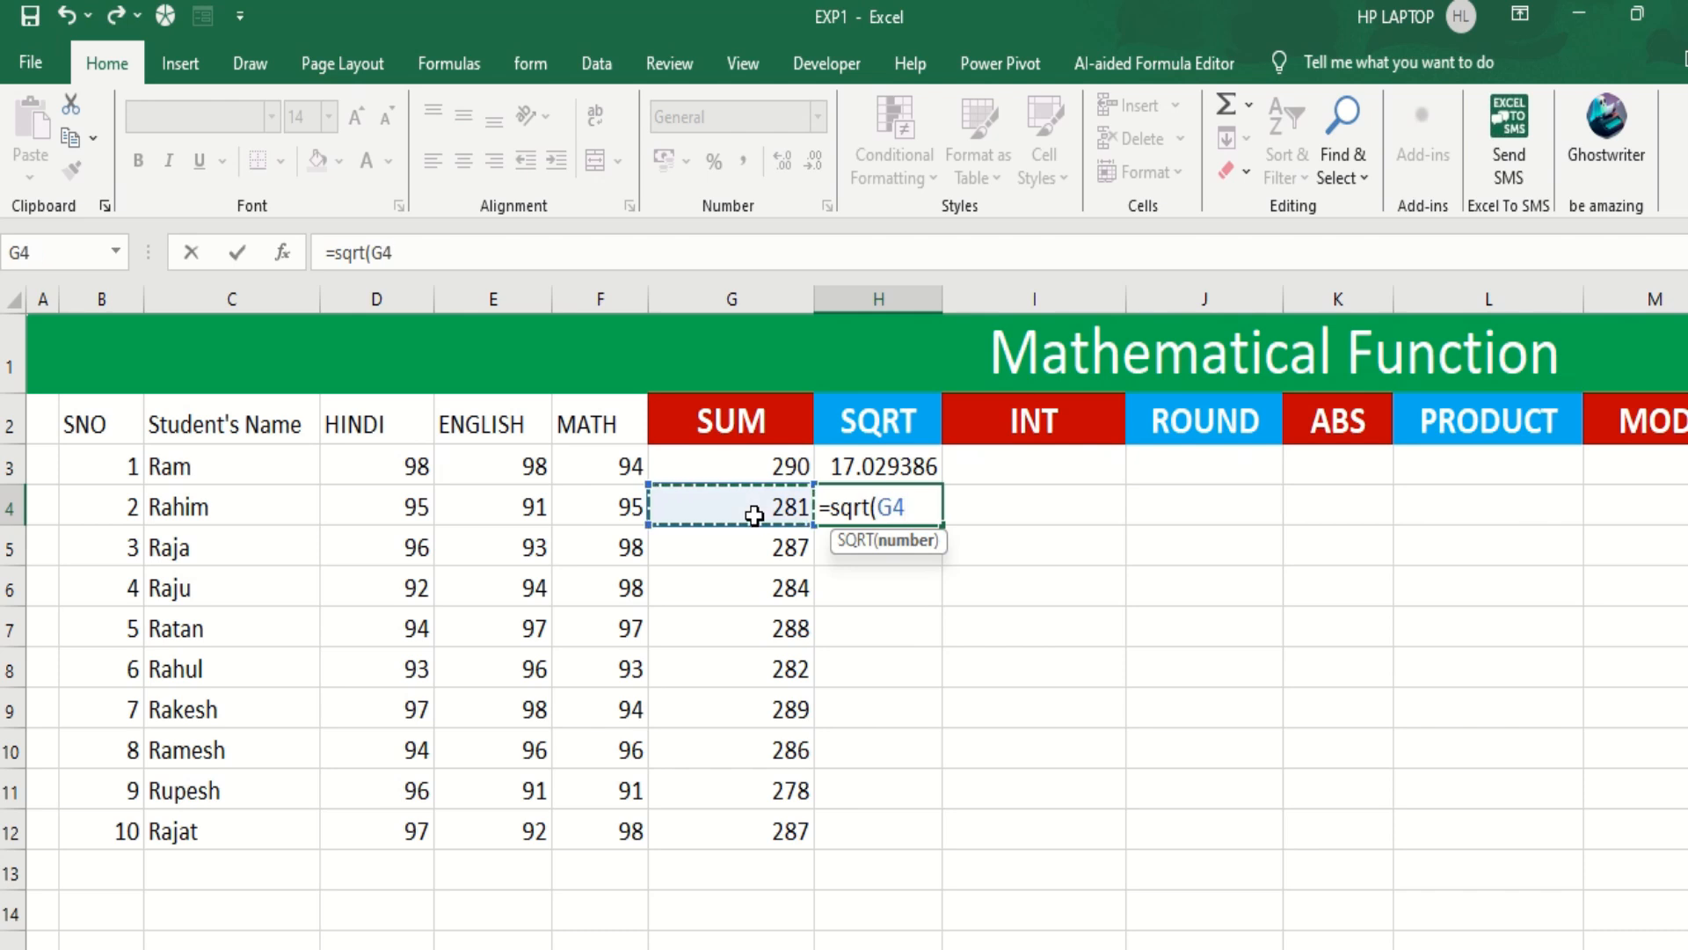
type(")")
key("Return")
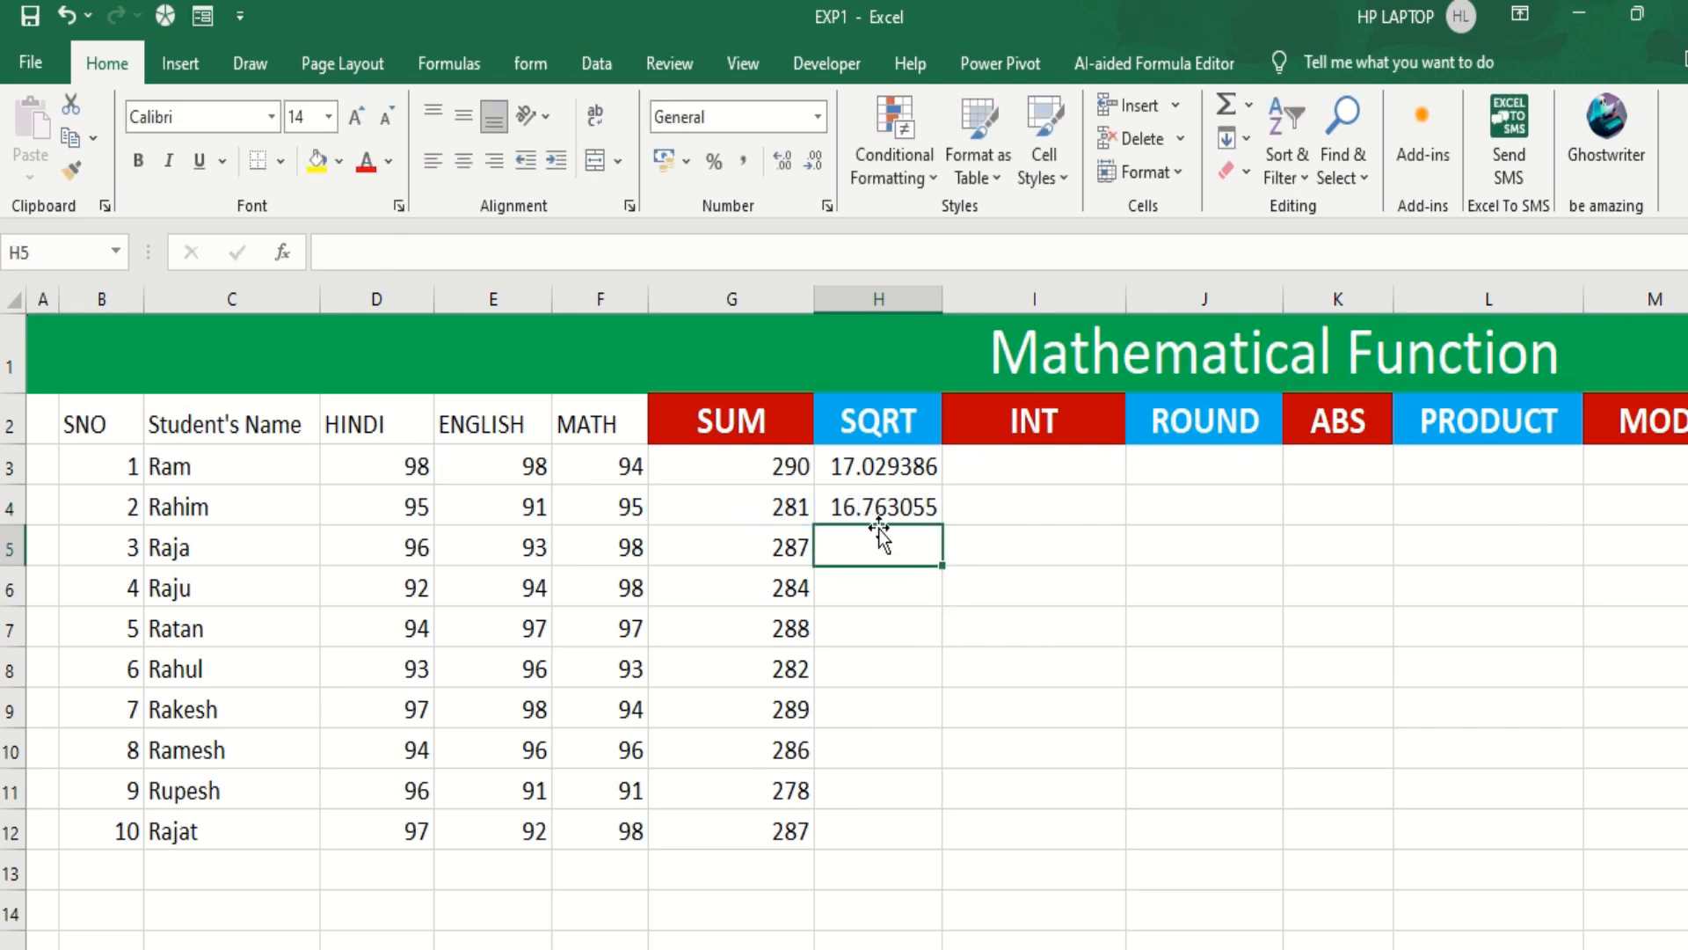
Enter a square root formula with the literal number 258, =SQRT(258), in cell H5.
type("=")
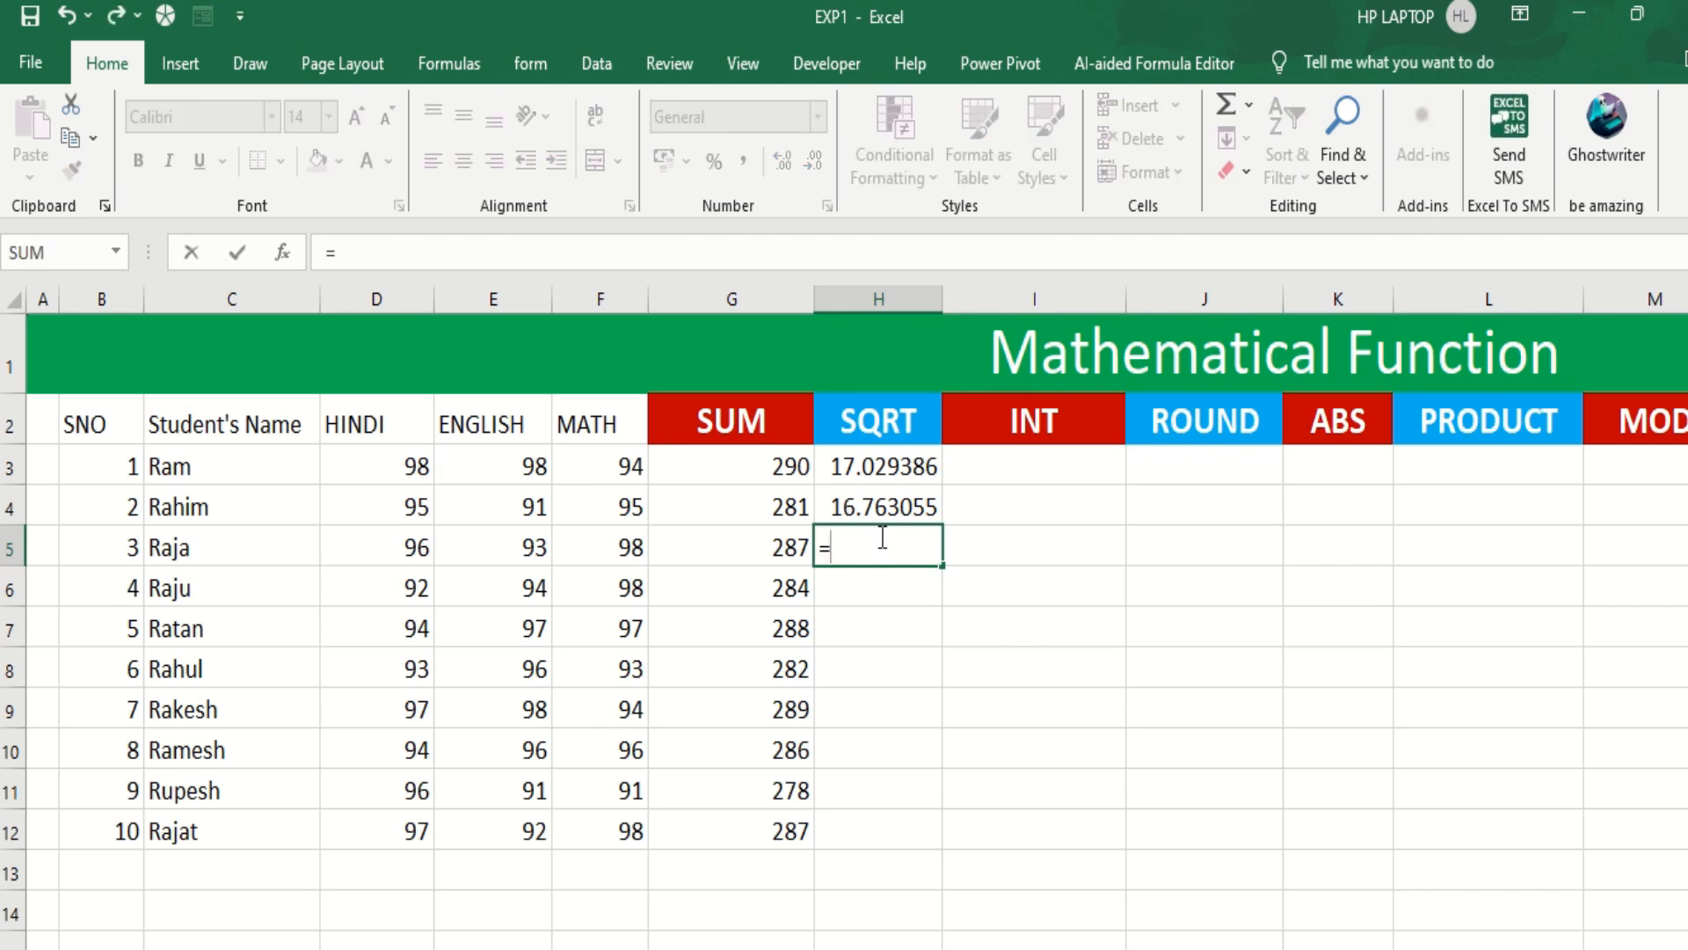
type("sqrt(")
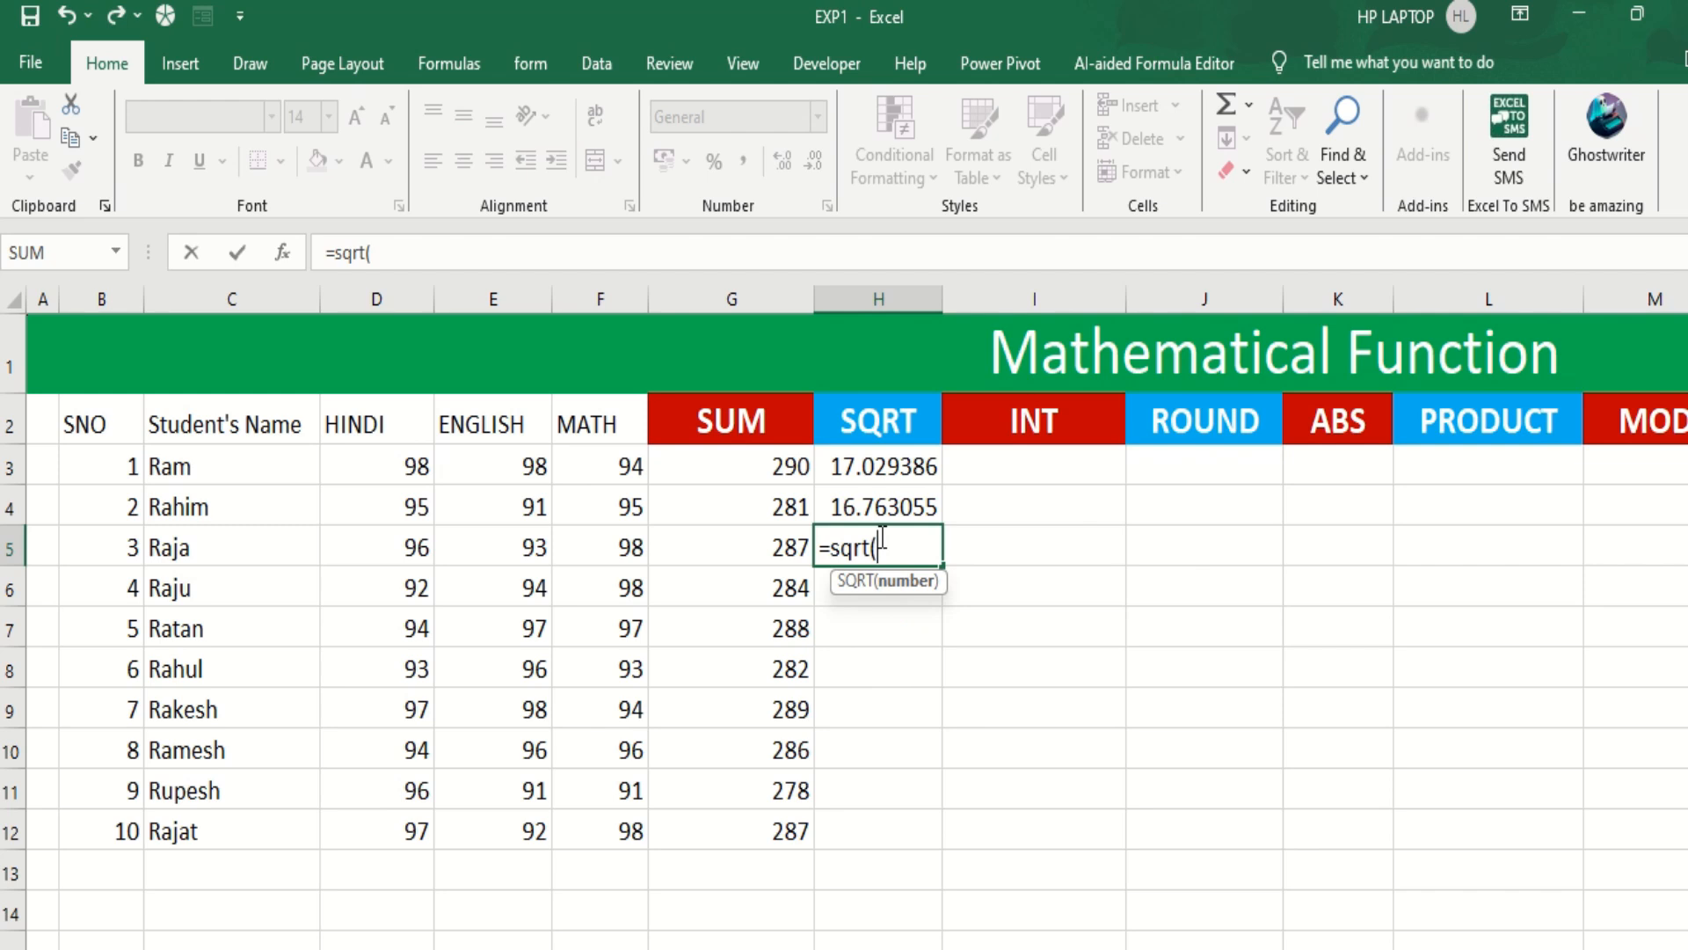
type("258)")
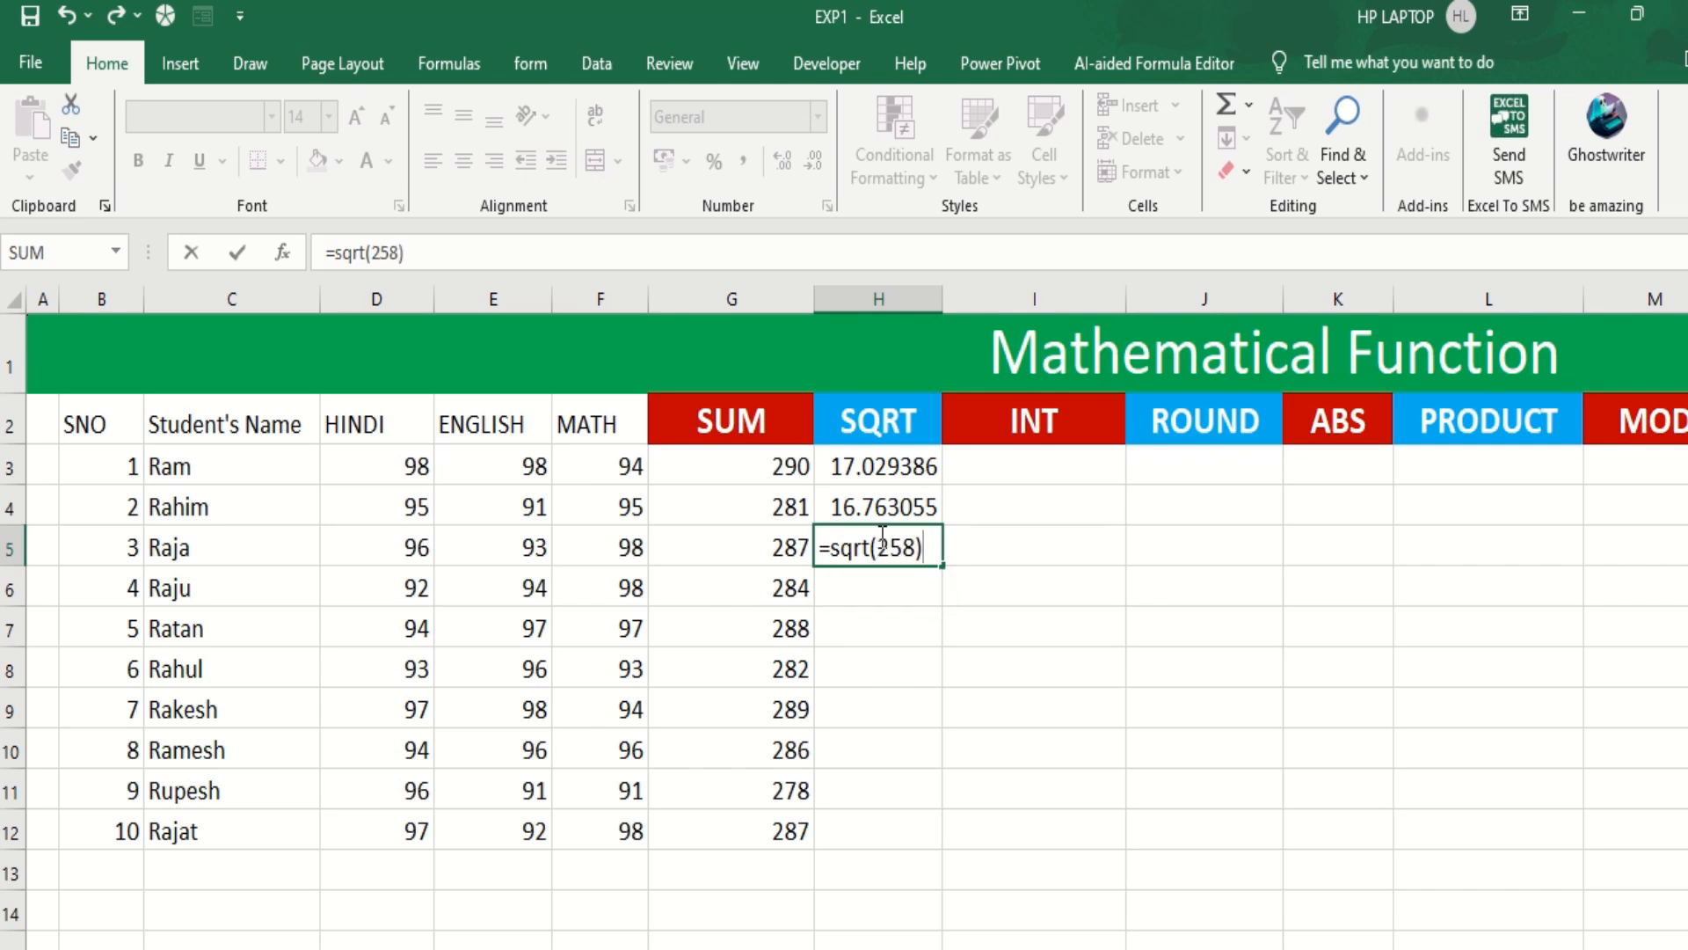
key("Return")
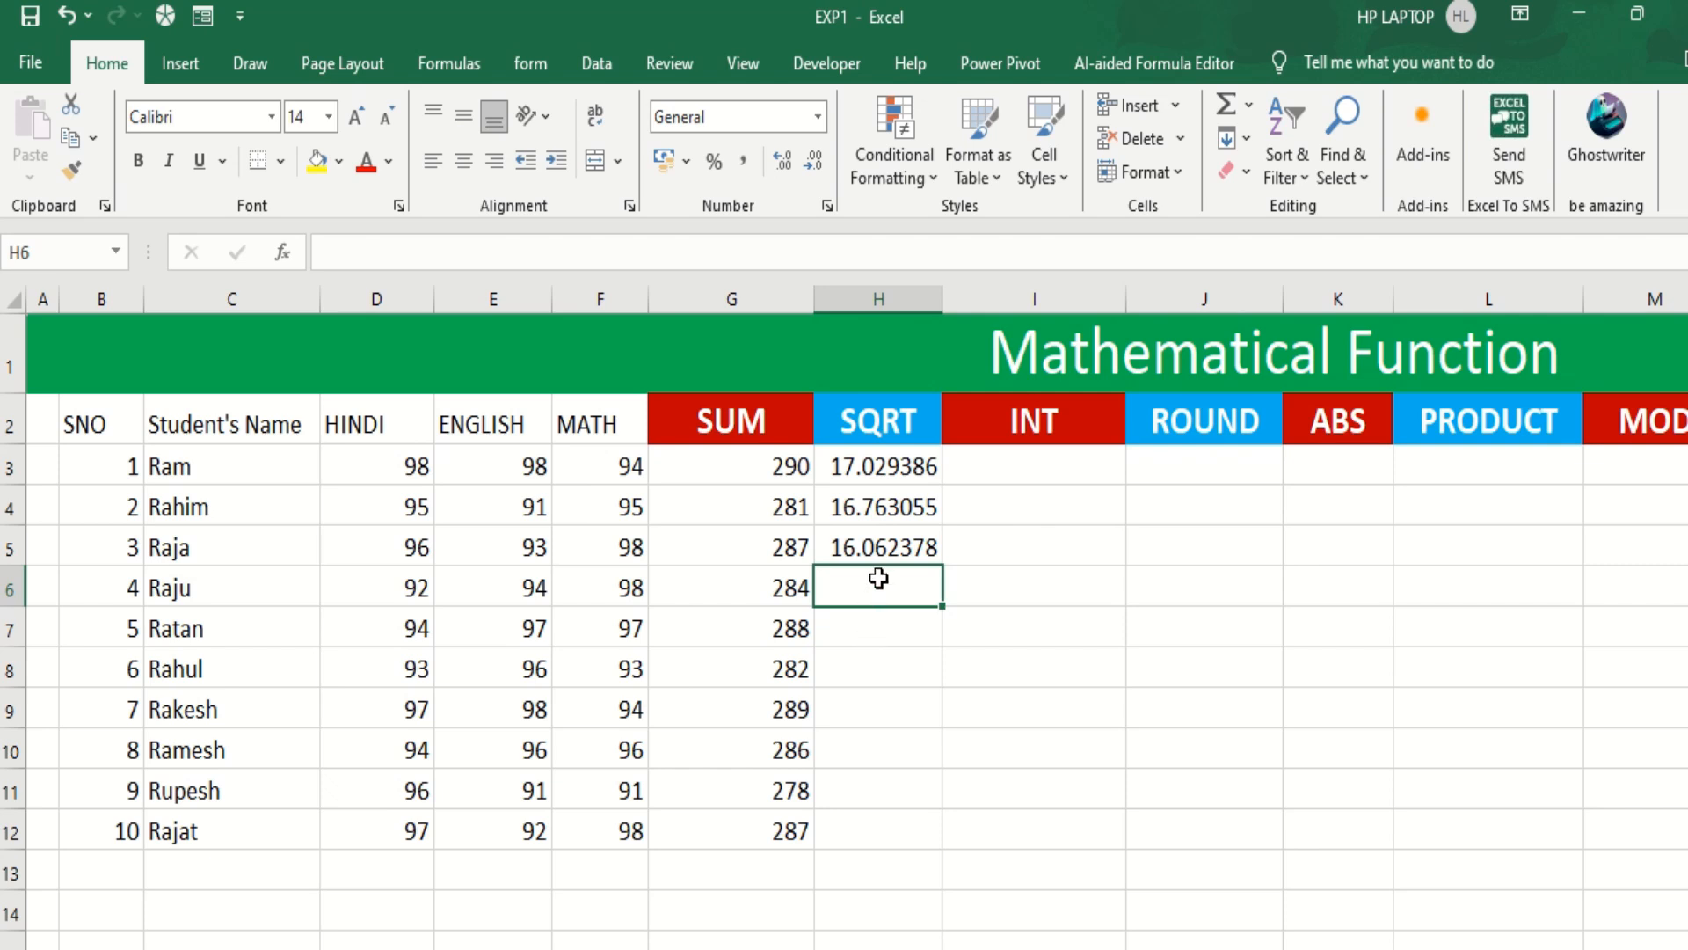
Start a formula in cell H6 and insert the SQRT function from the Math & Trig category of the full function list.
type("=")
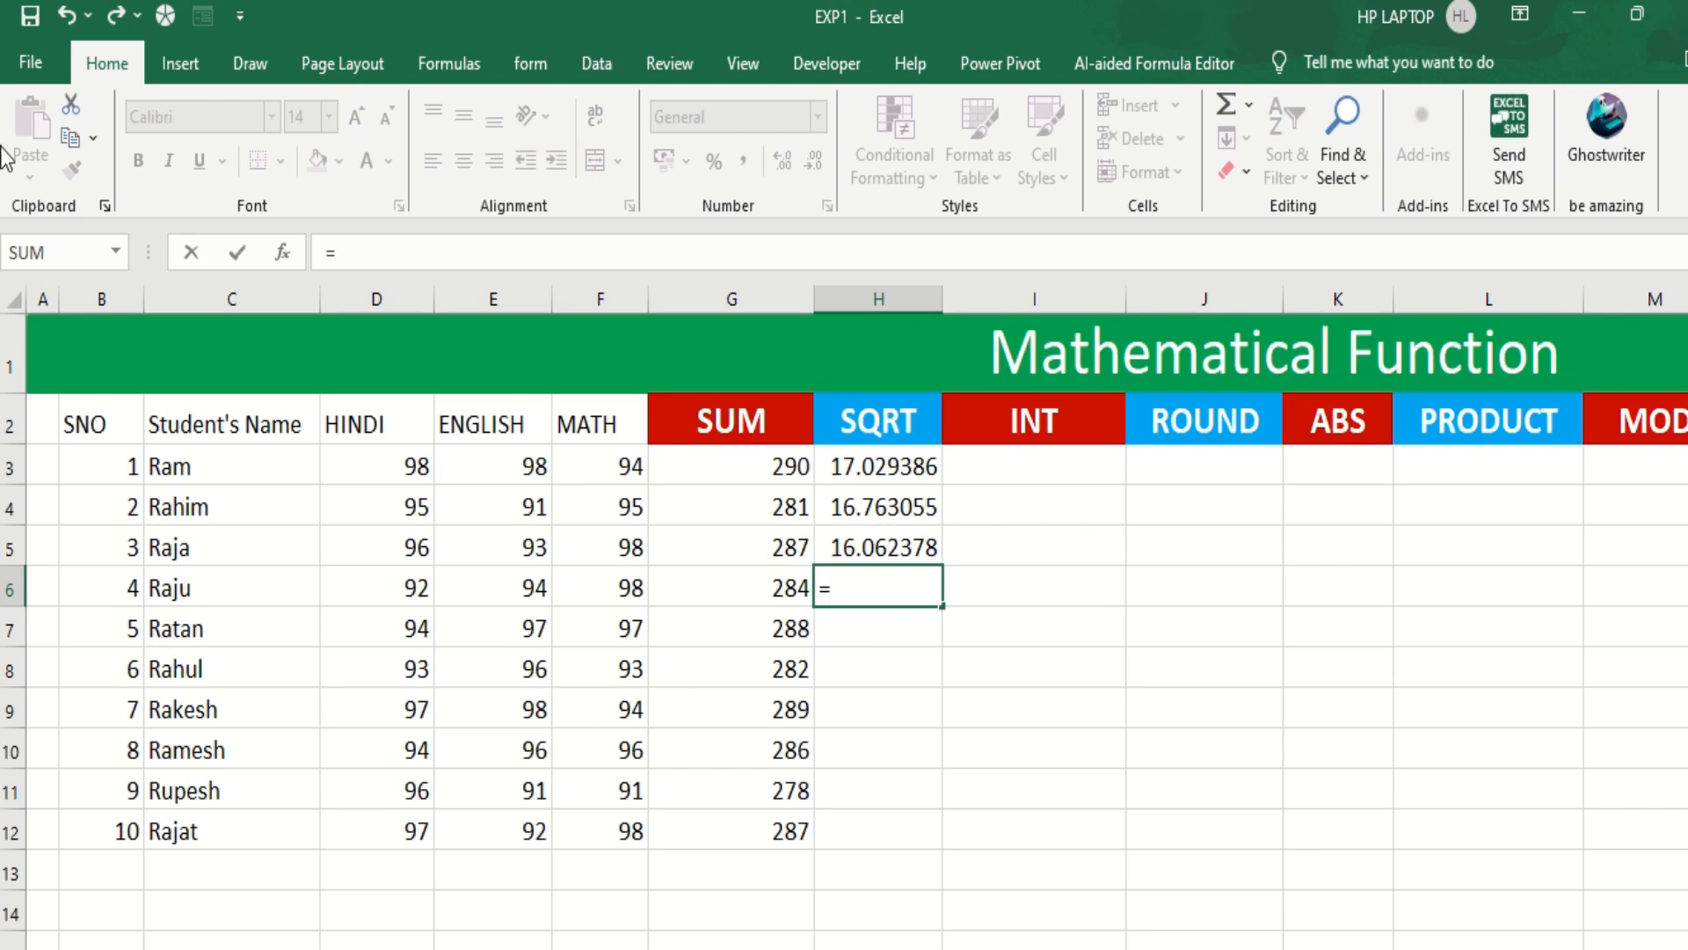
left_click(115, 253)
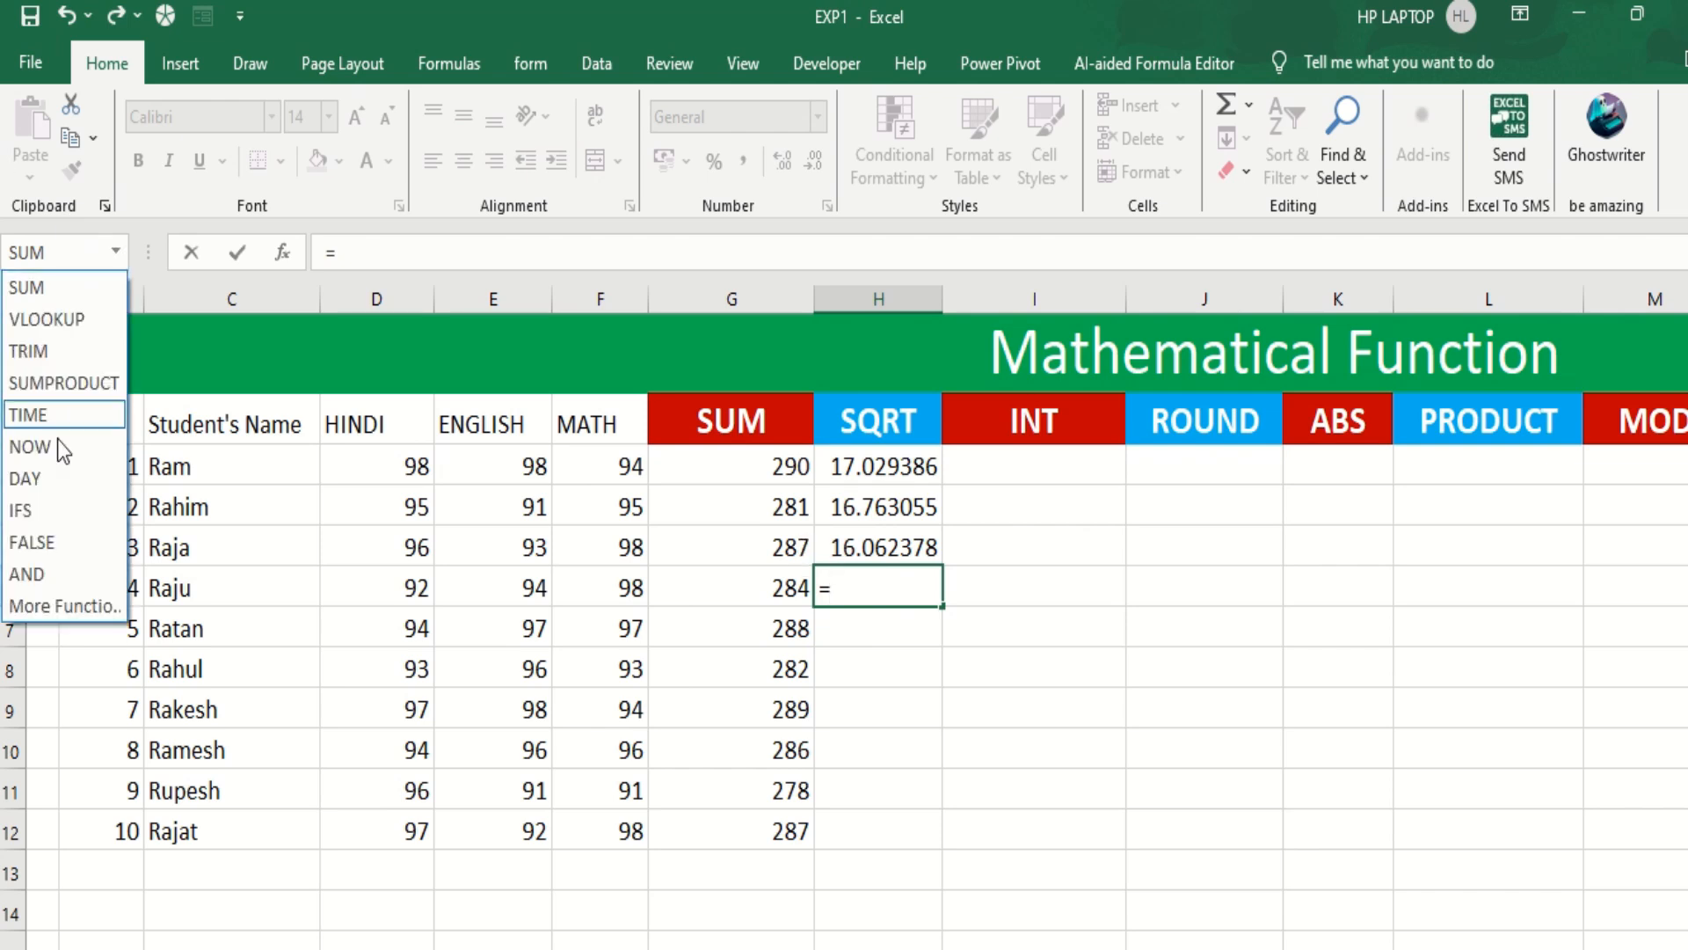
left_click(46, 605)
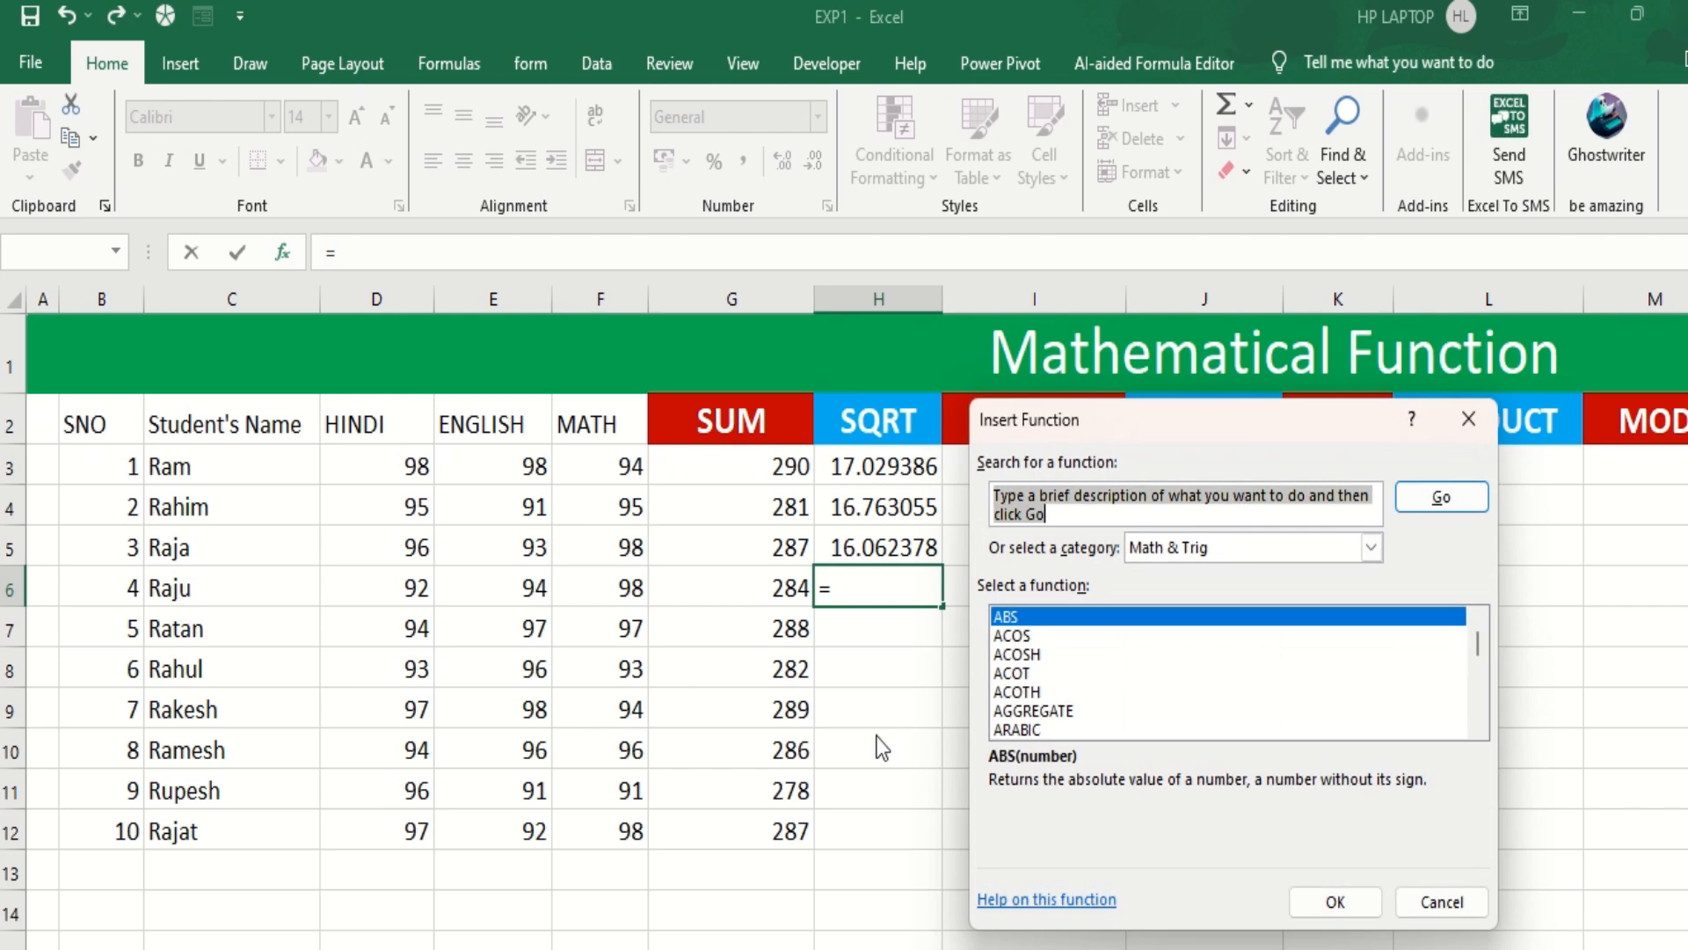
left_click_drag(1477, 642, 1477, 714)
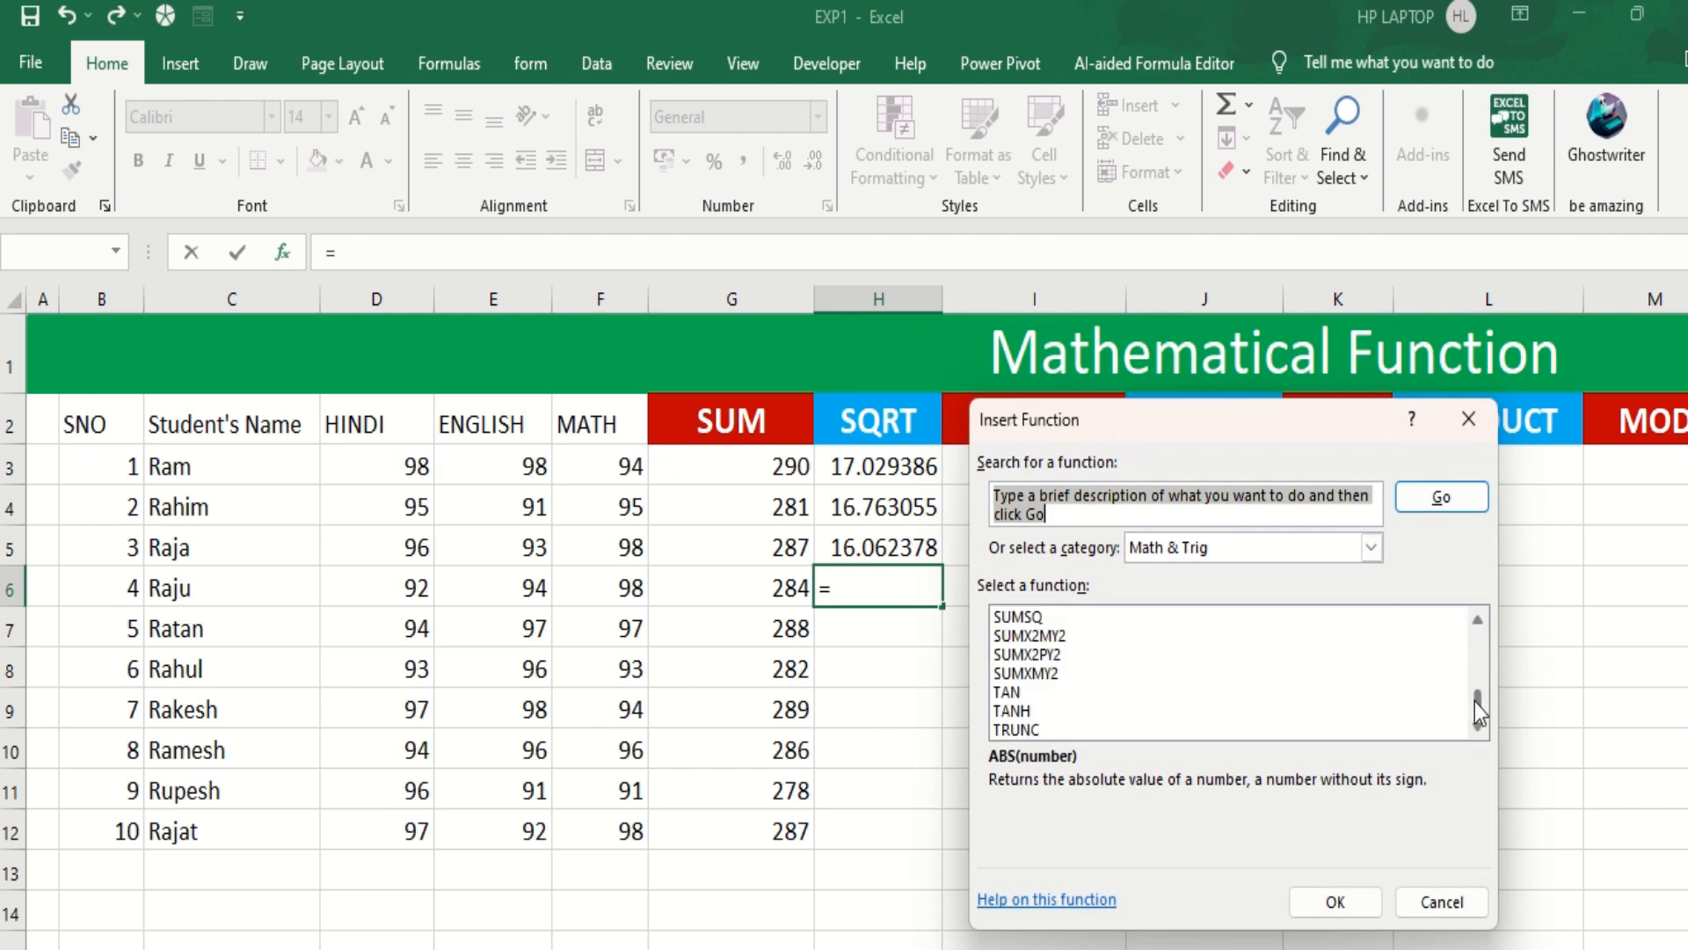
left_click(1480, 620)
left_click(1479, 619)
left_click(1479, 619)
left_click(1479, 619)
left_click(1480, 619)
left_click(1479, 619)
left_click(1479, 619)
left_click(1479, 619)
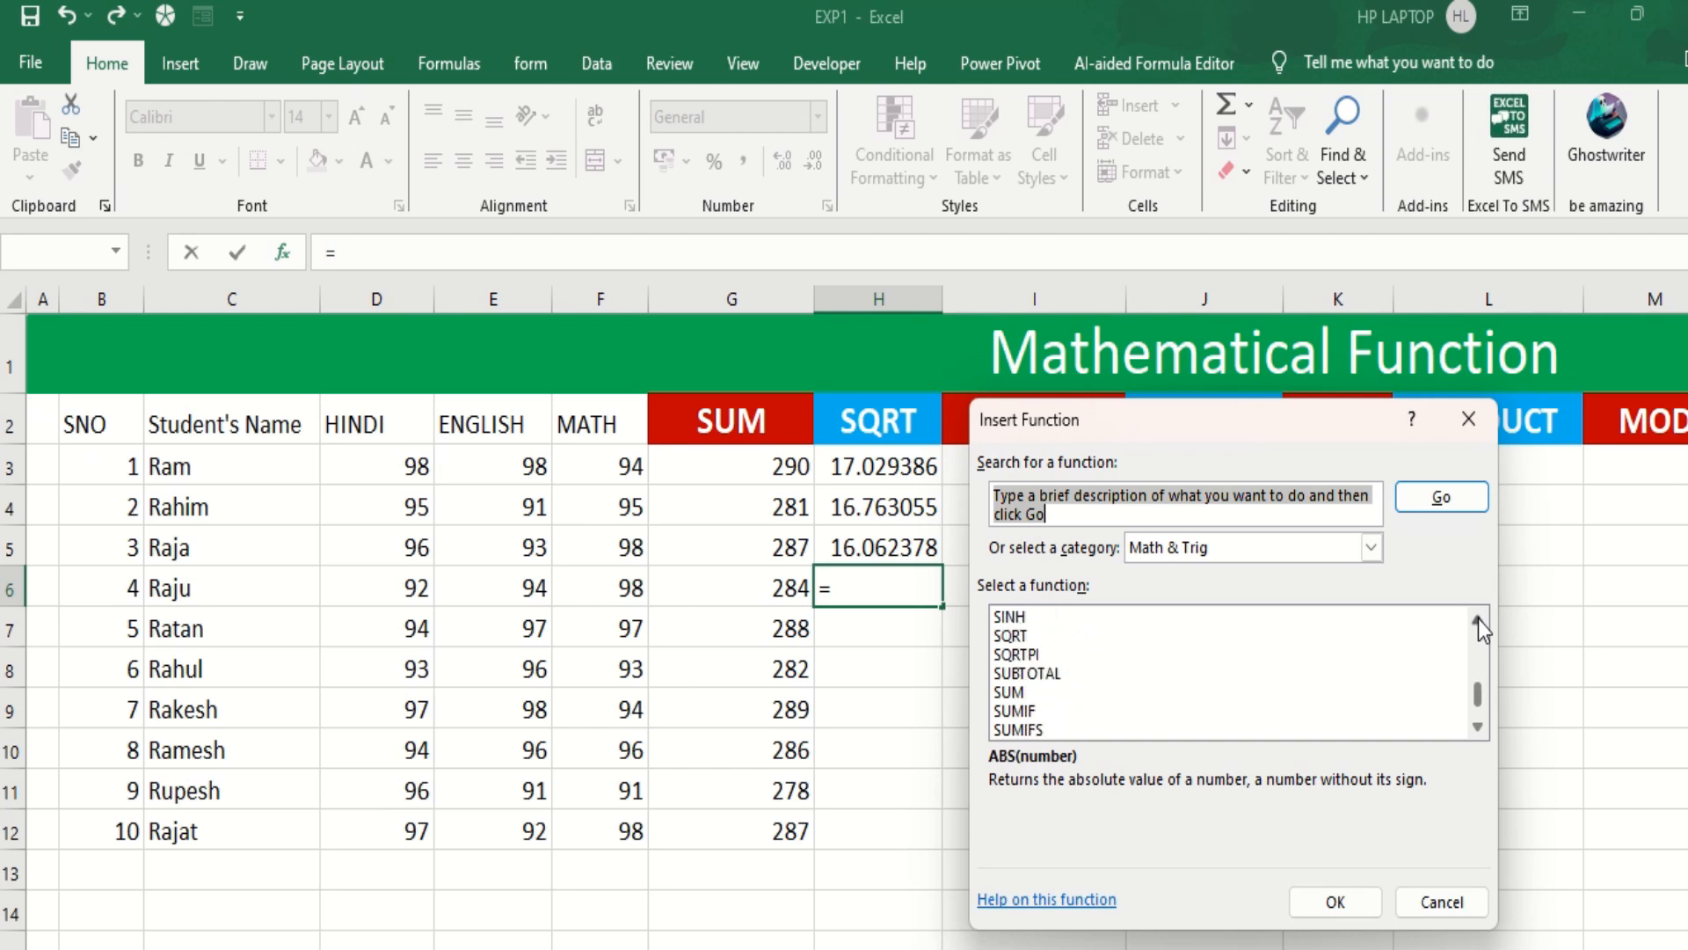
left_click(1021, 635)
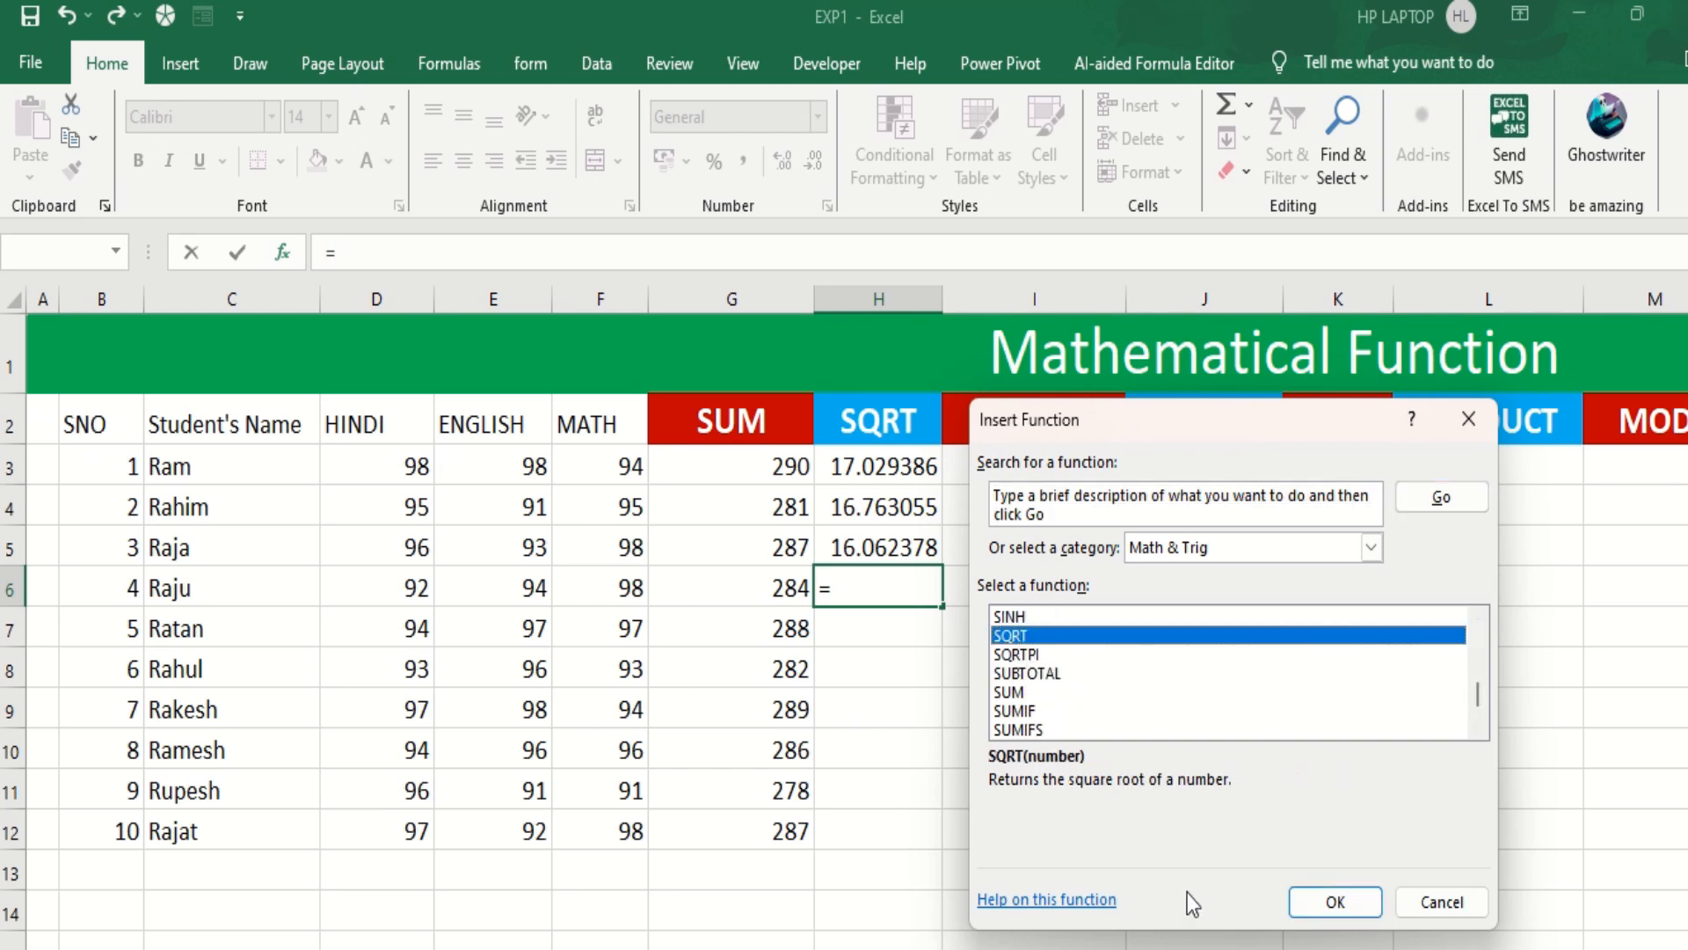
left_click(1326, 903)
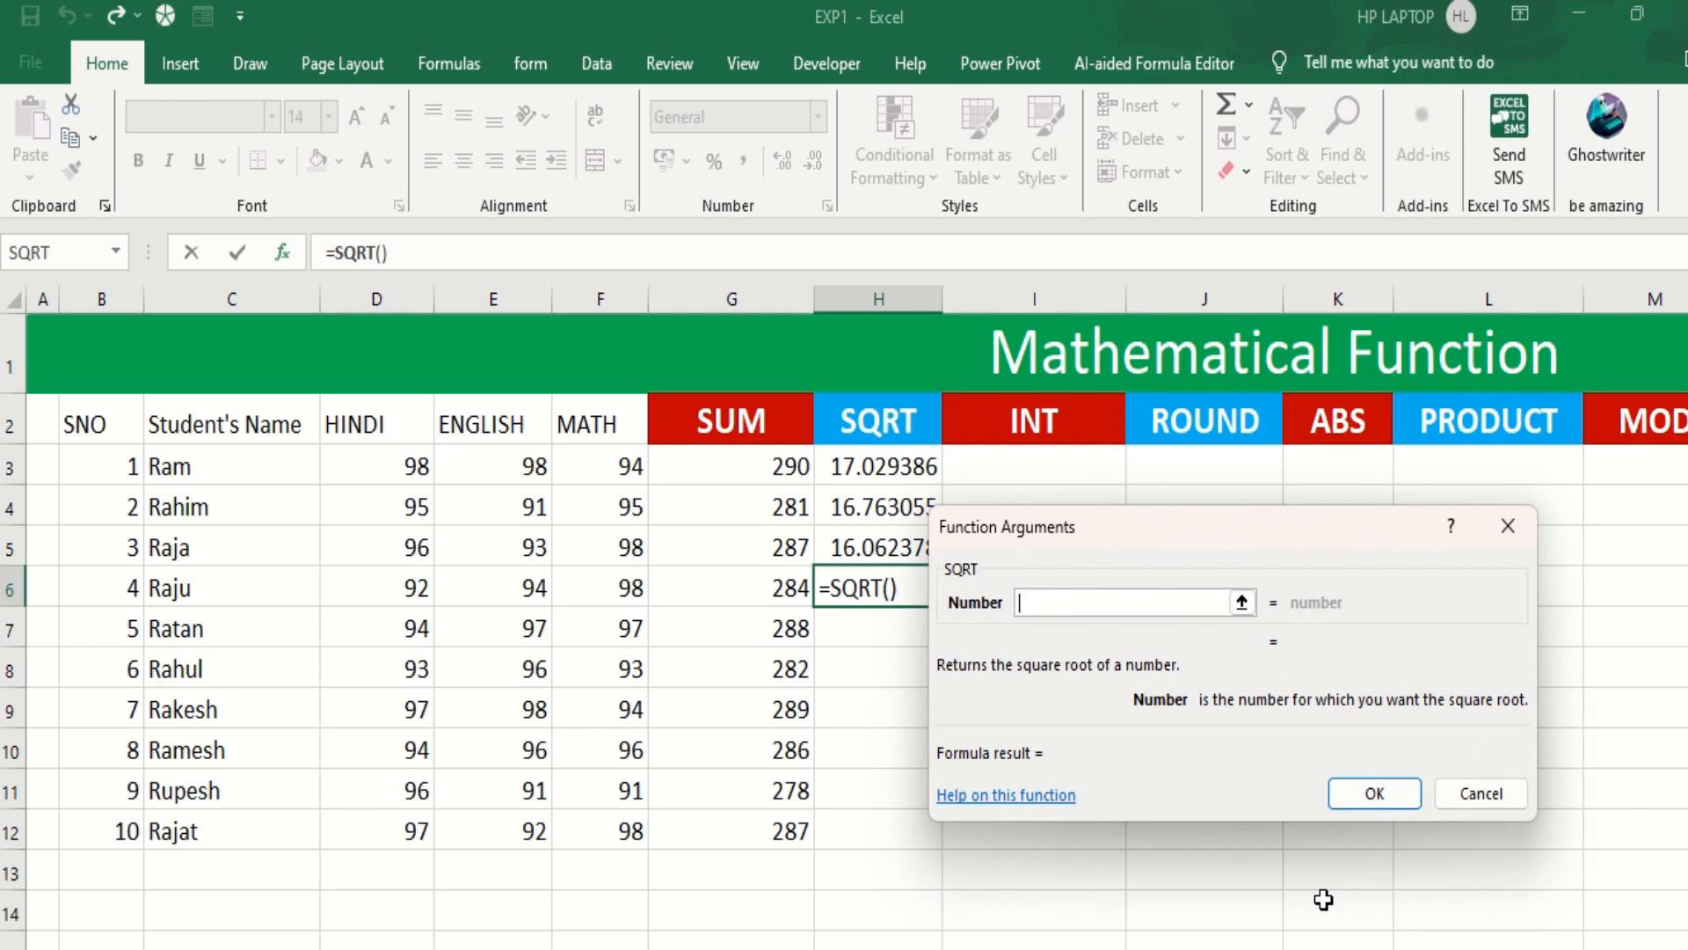
Set the SQRT function's Number argument to G6 and accept the formula in H6.
left_click(774, 598)
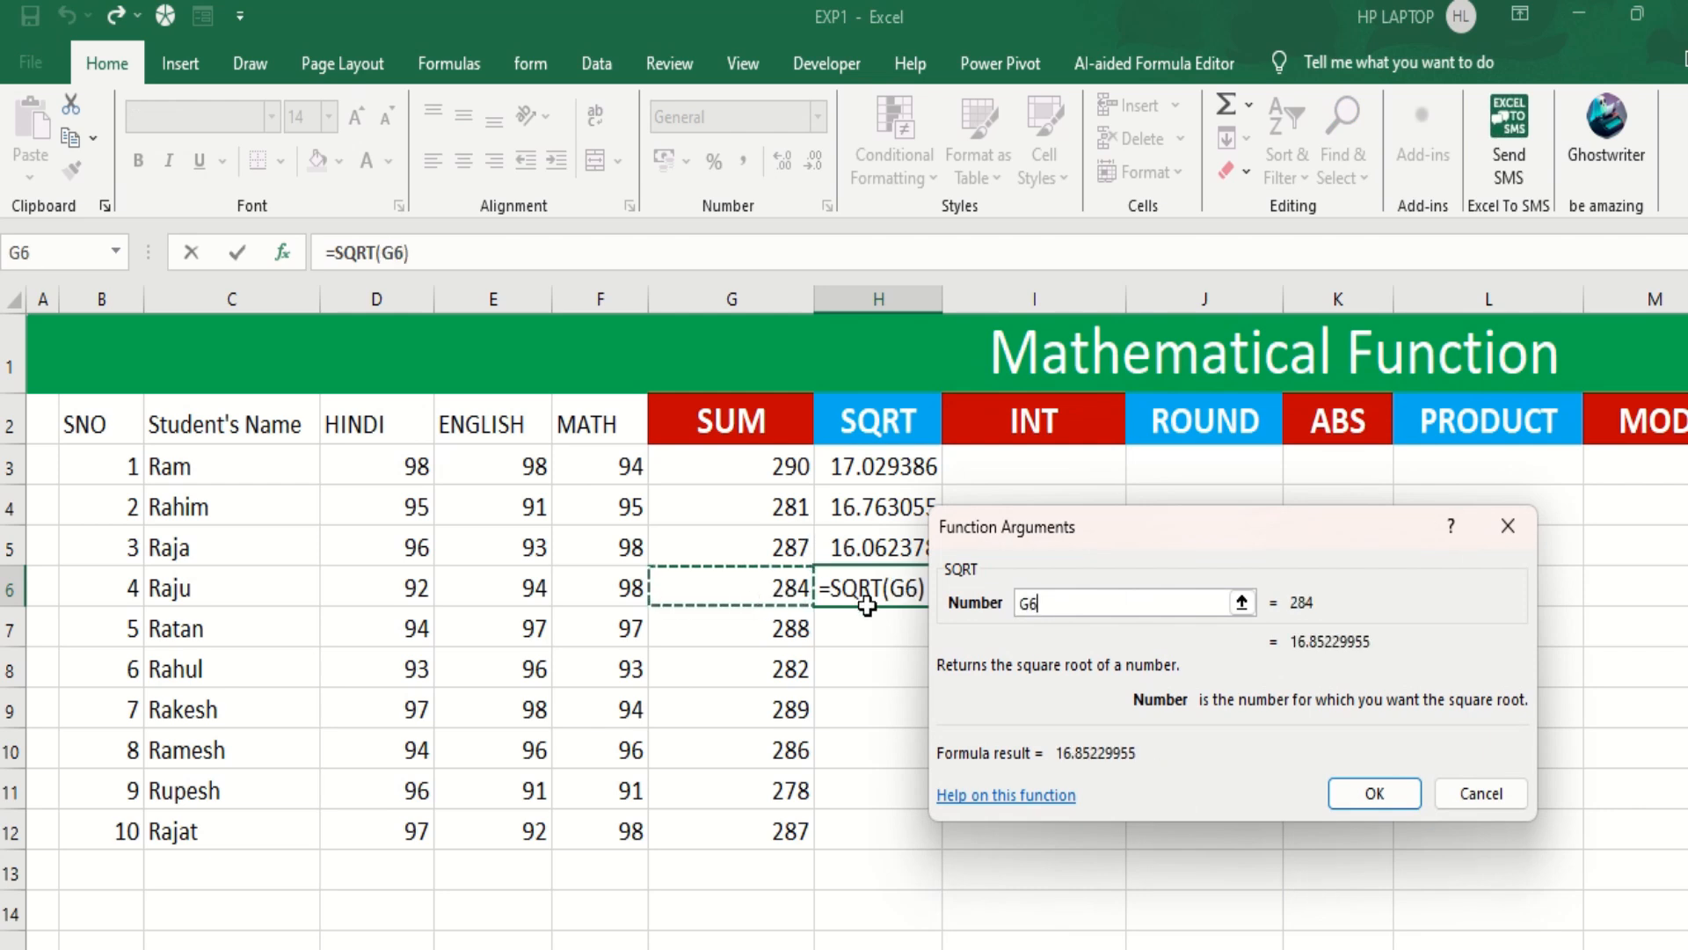
left_click(1363, 791)
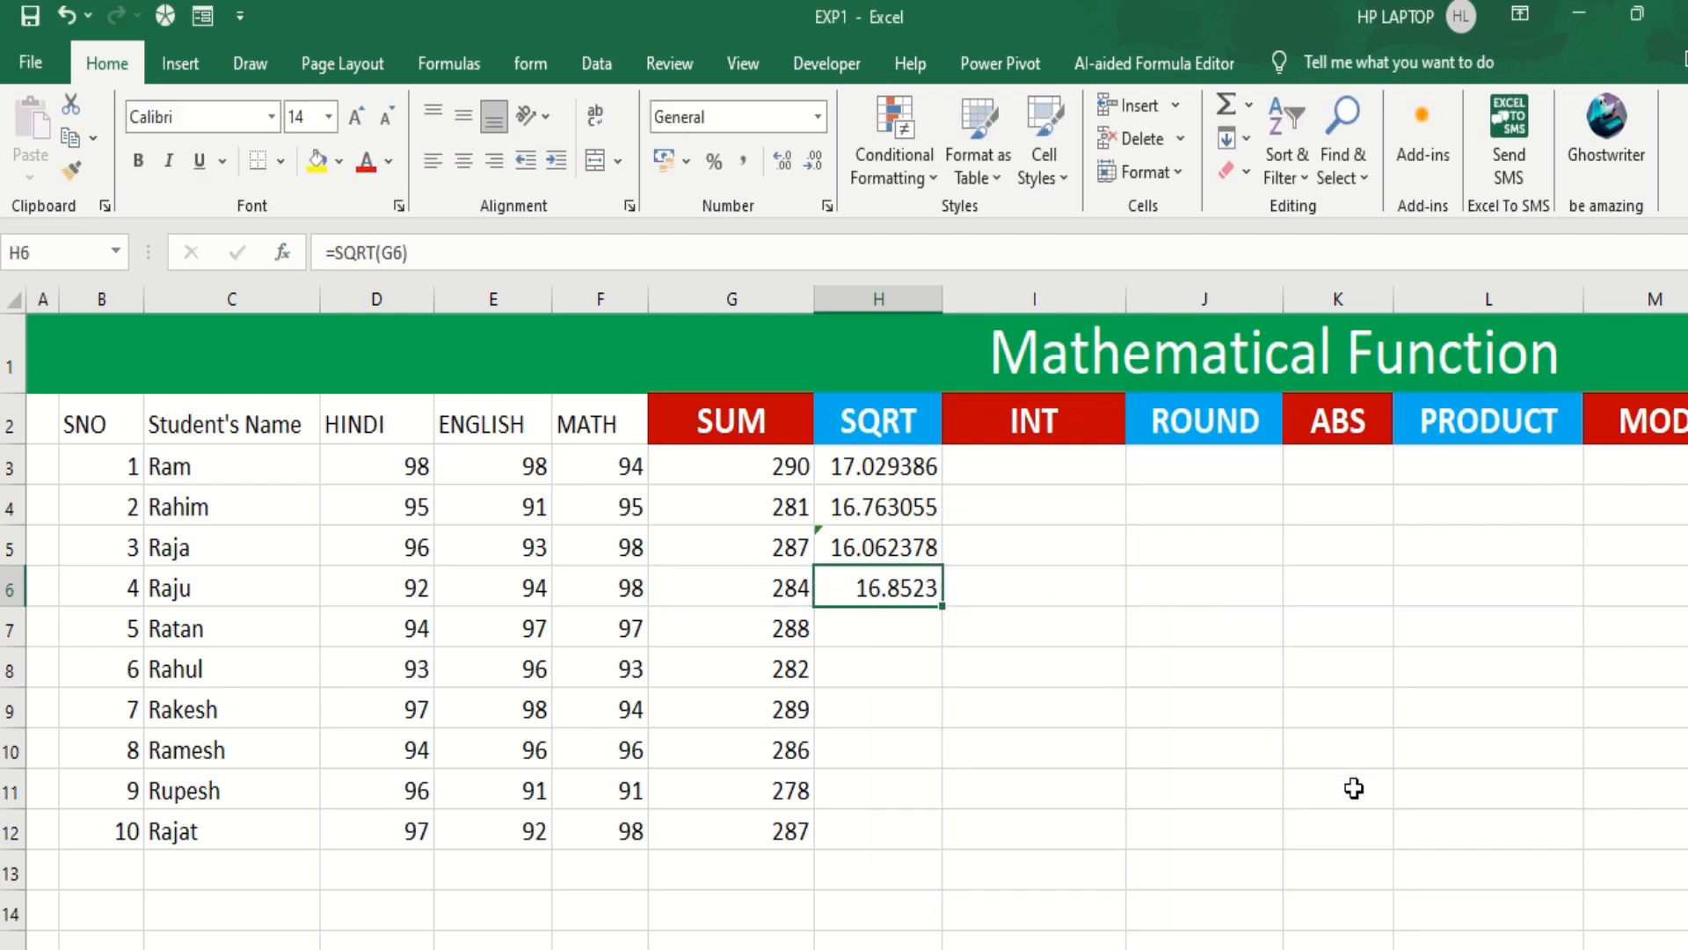
left_click(879, 719)
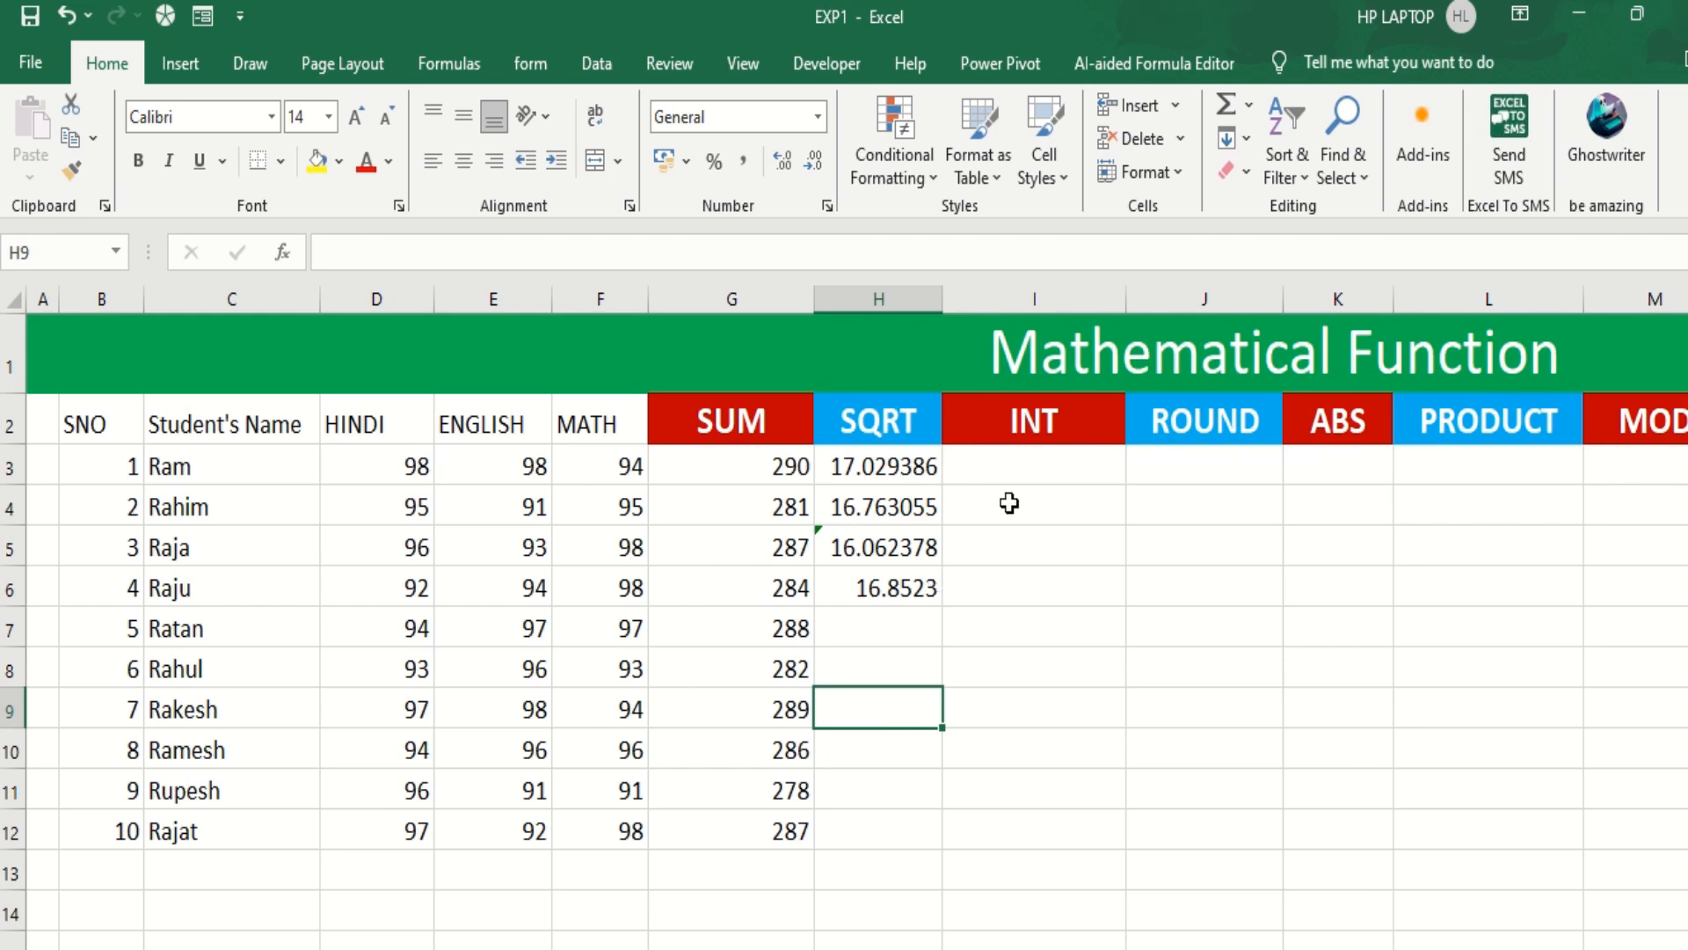
Enter the formula =INT(H3) in cell I3 to round the first square root down to an integer.
left_click(1018, 468)
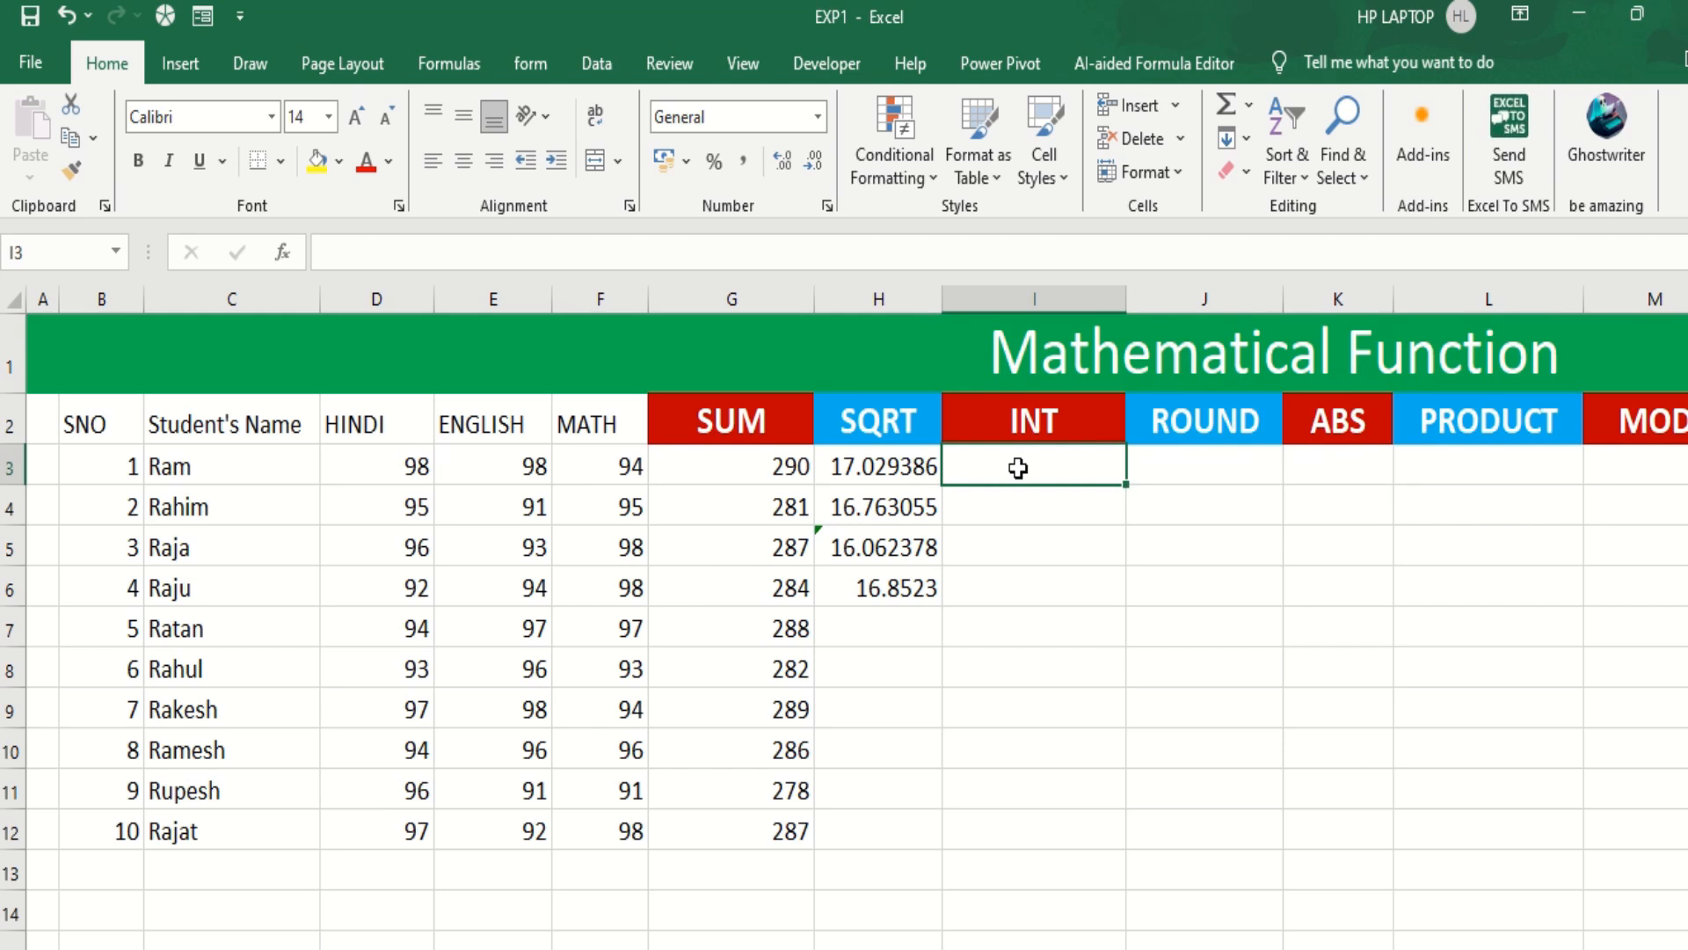
type("=")
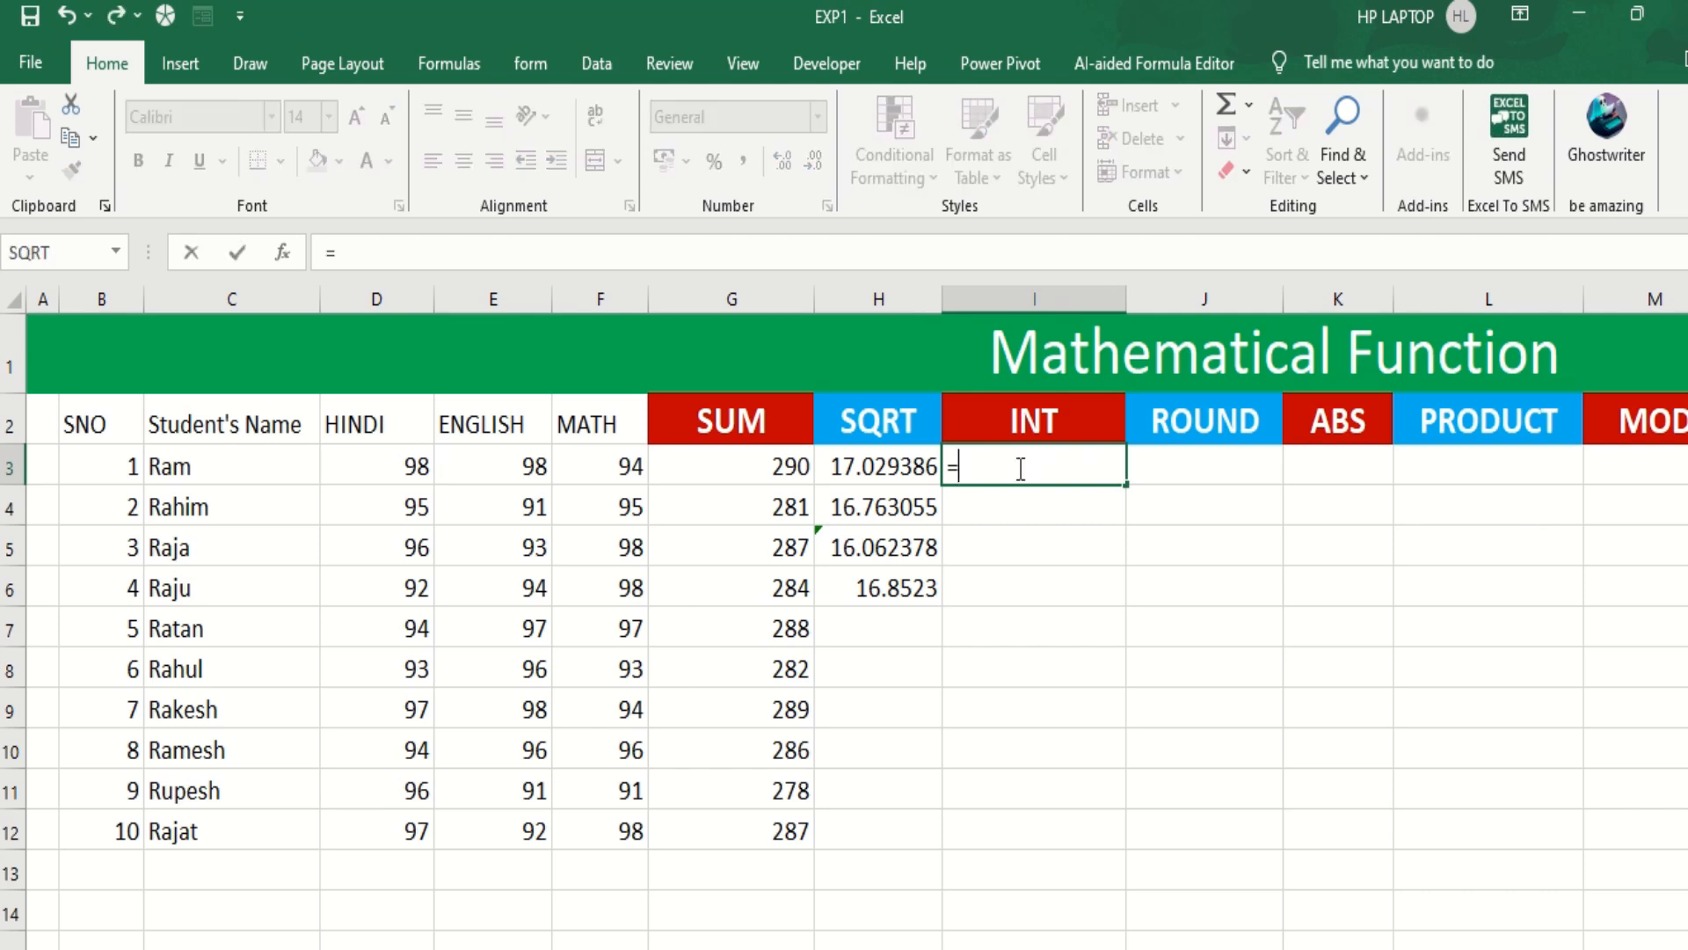
type("int")
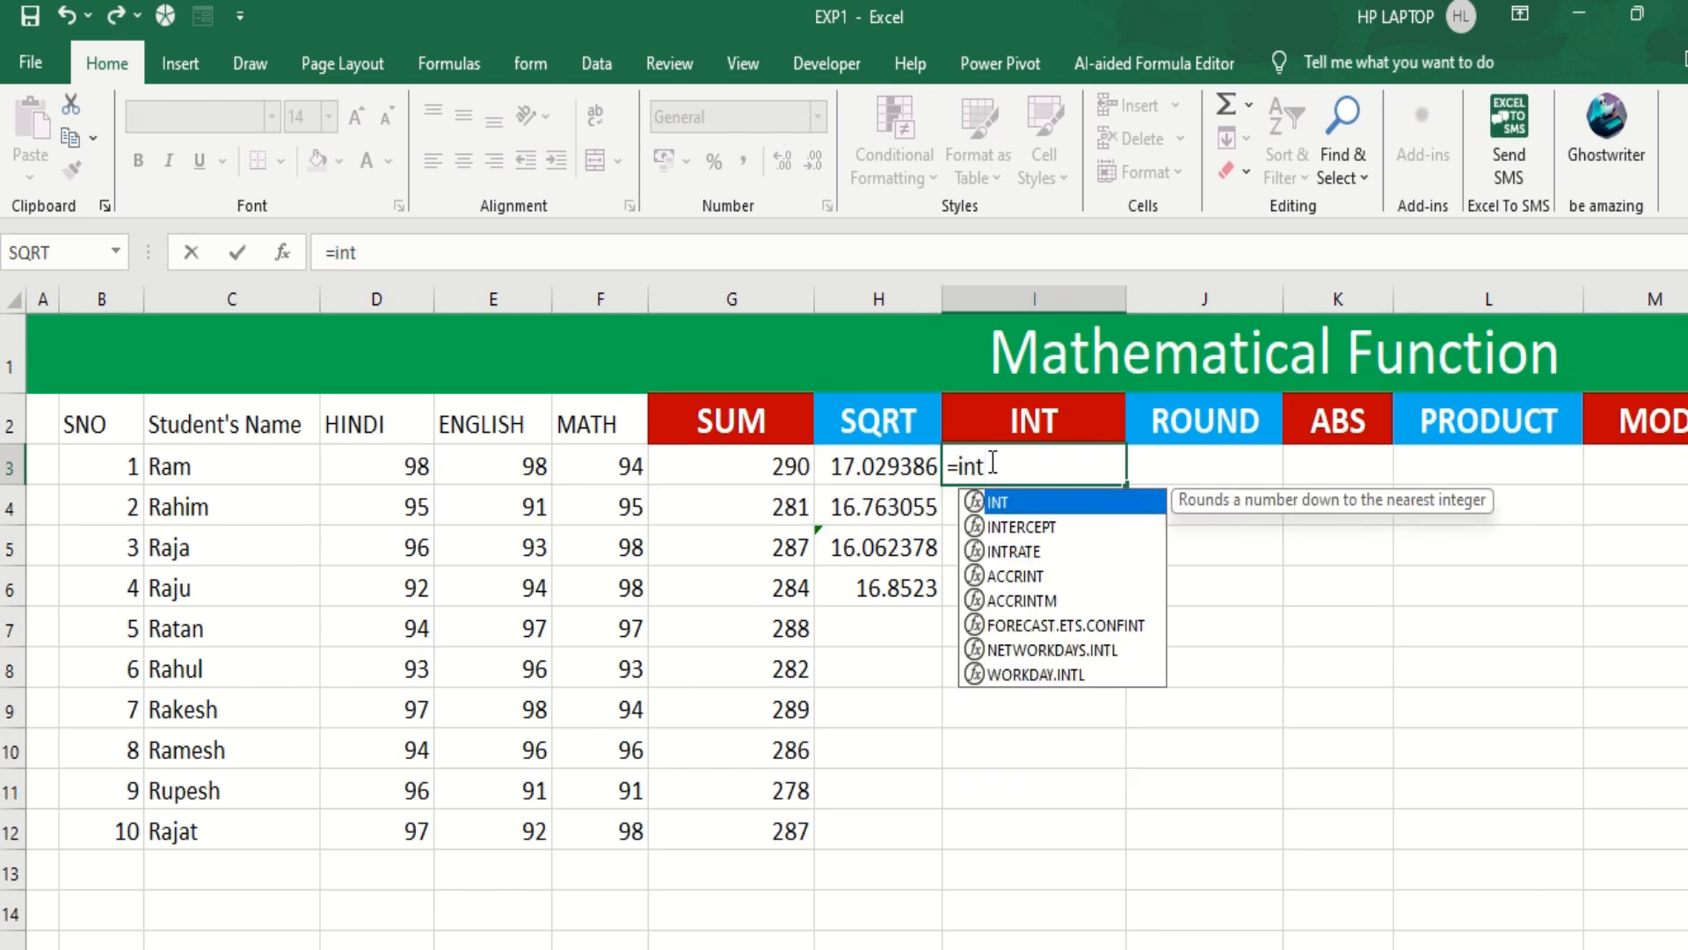
type("(")
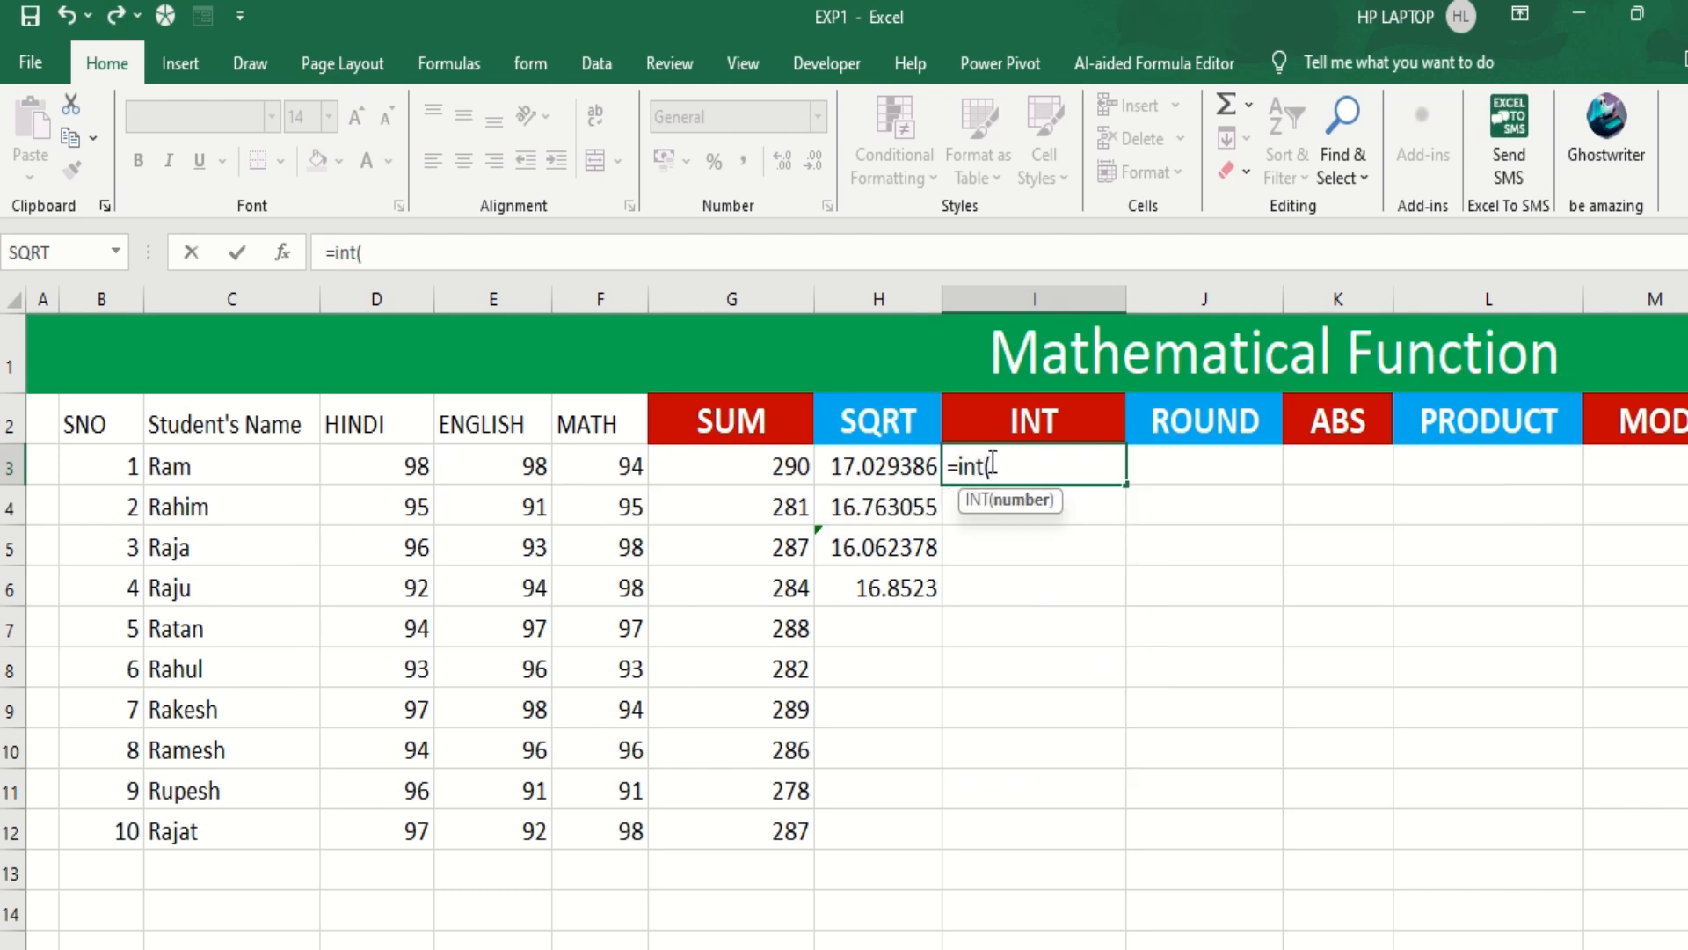
left_click(890, 470)
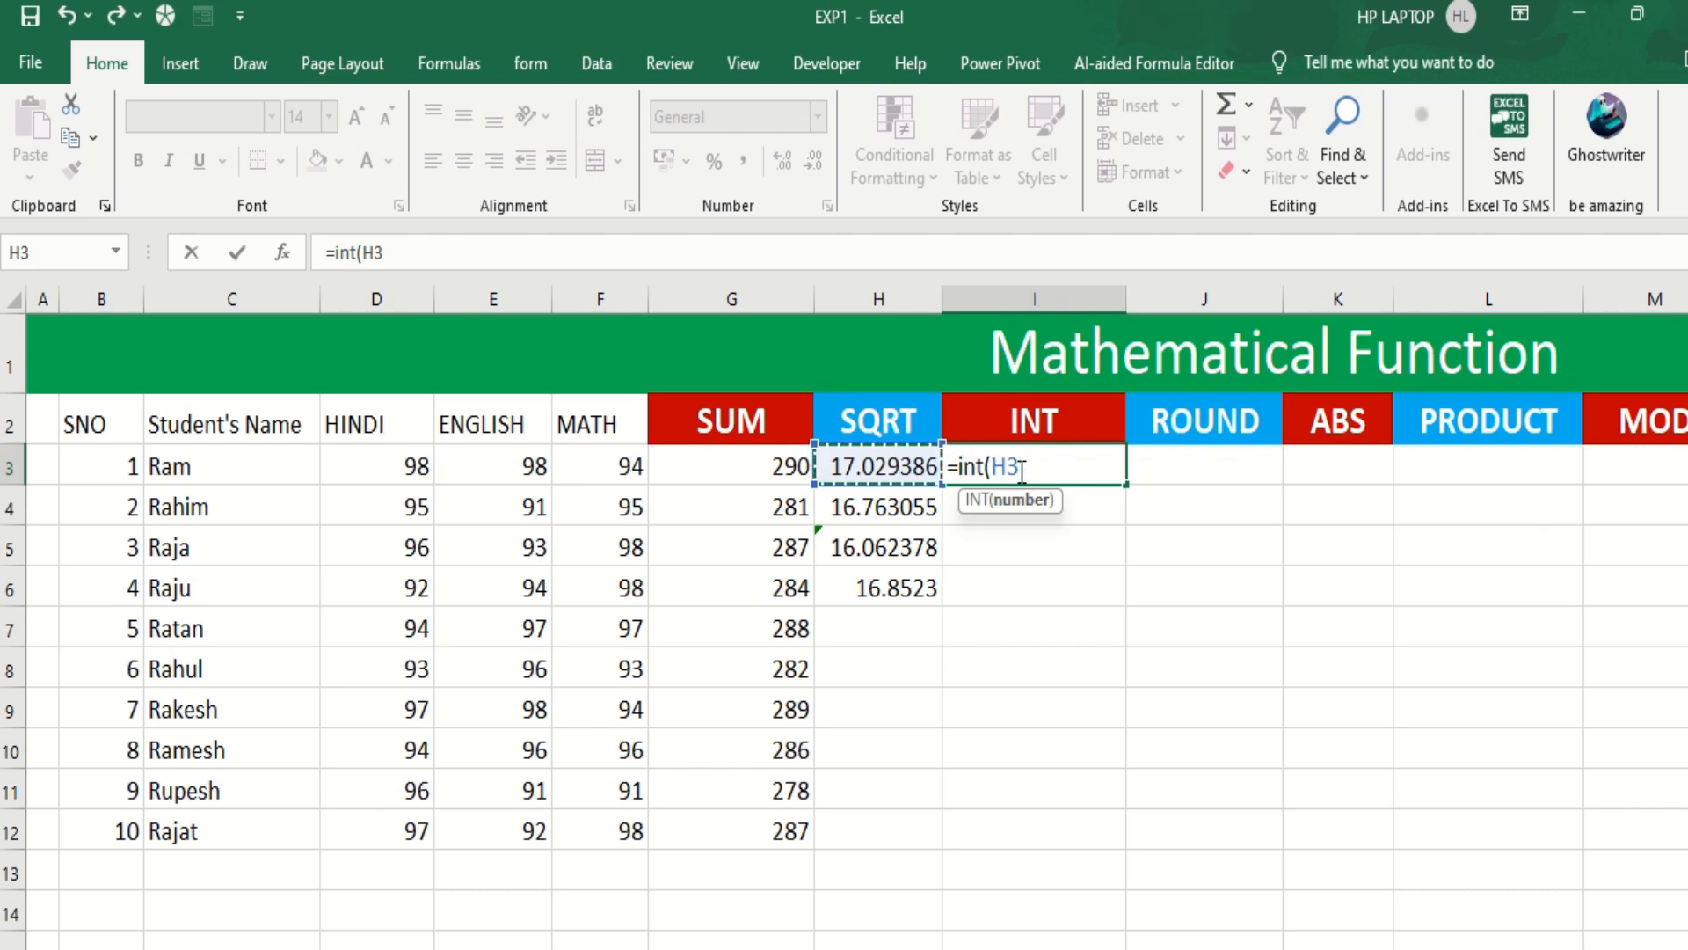
type(")")
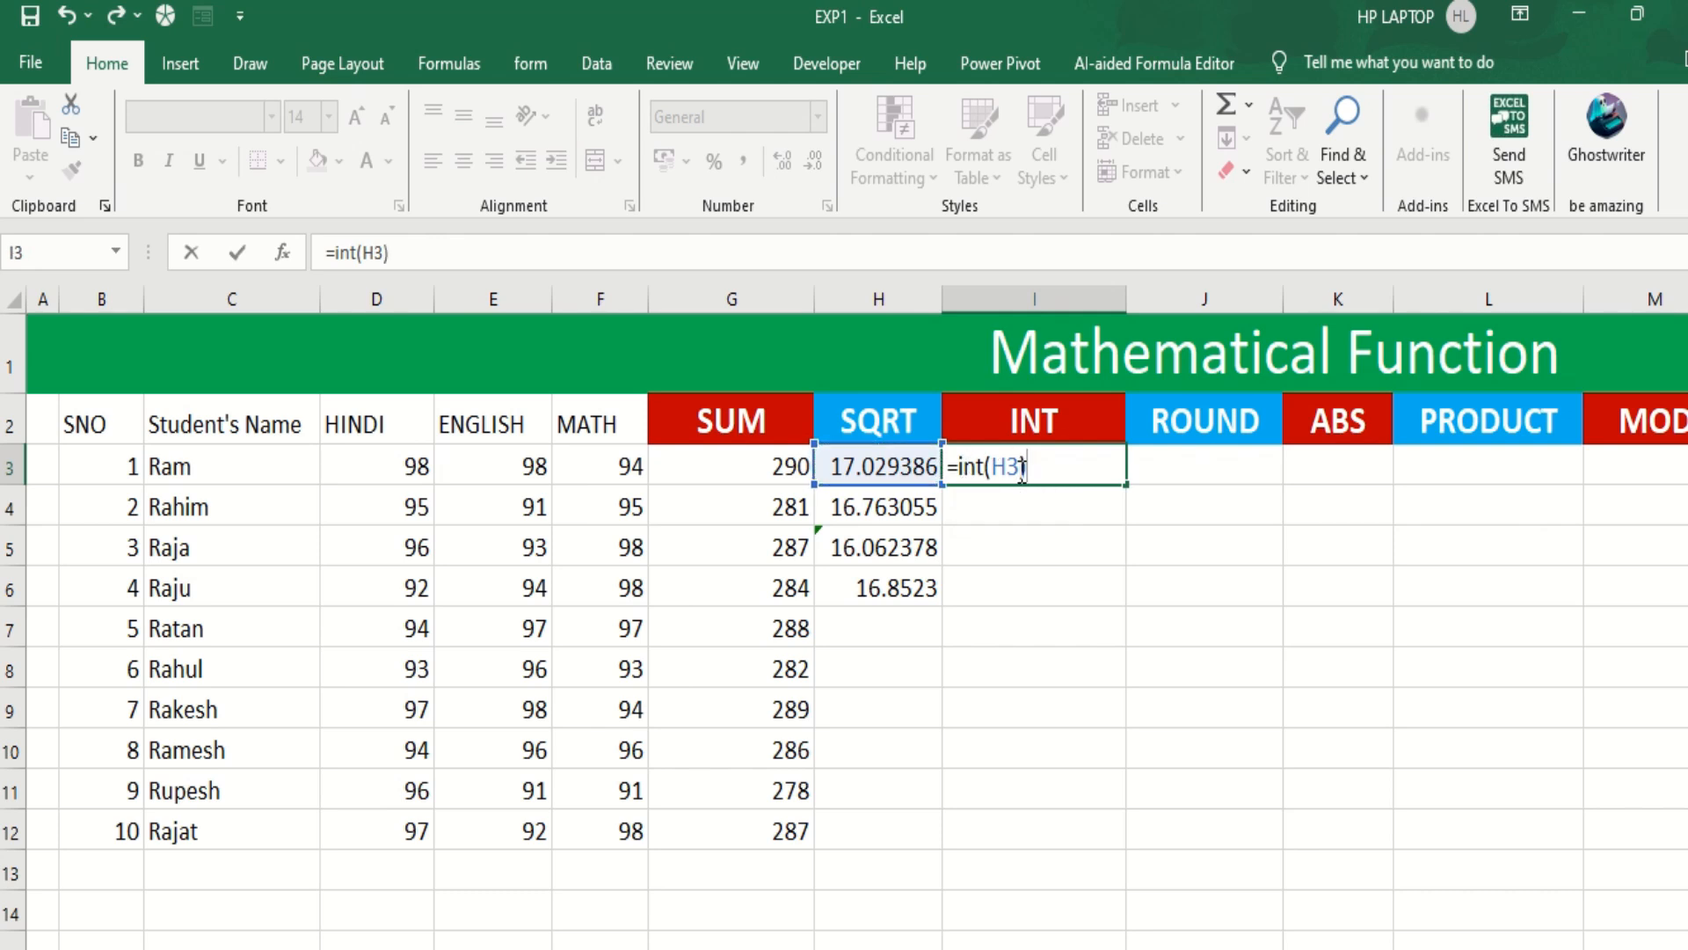
key("Return")
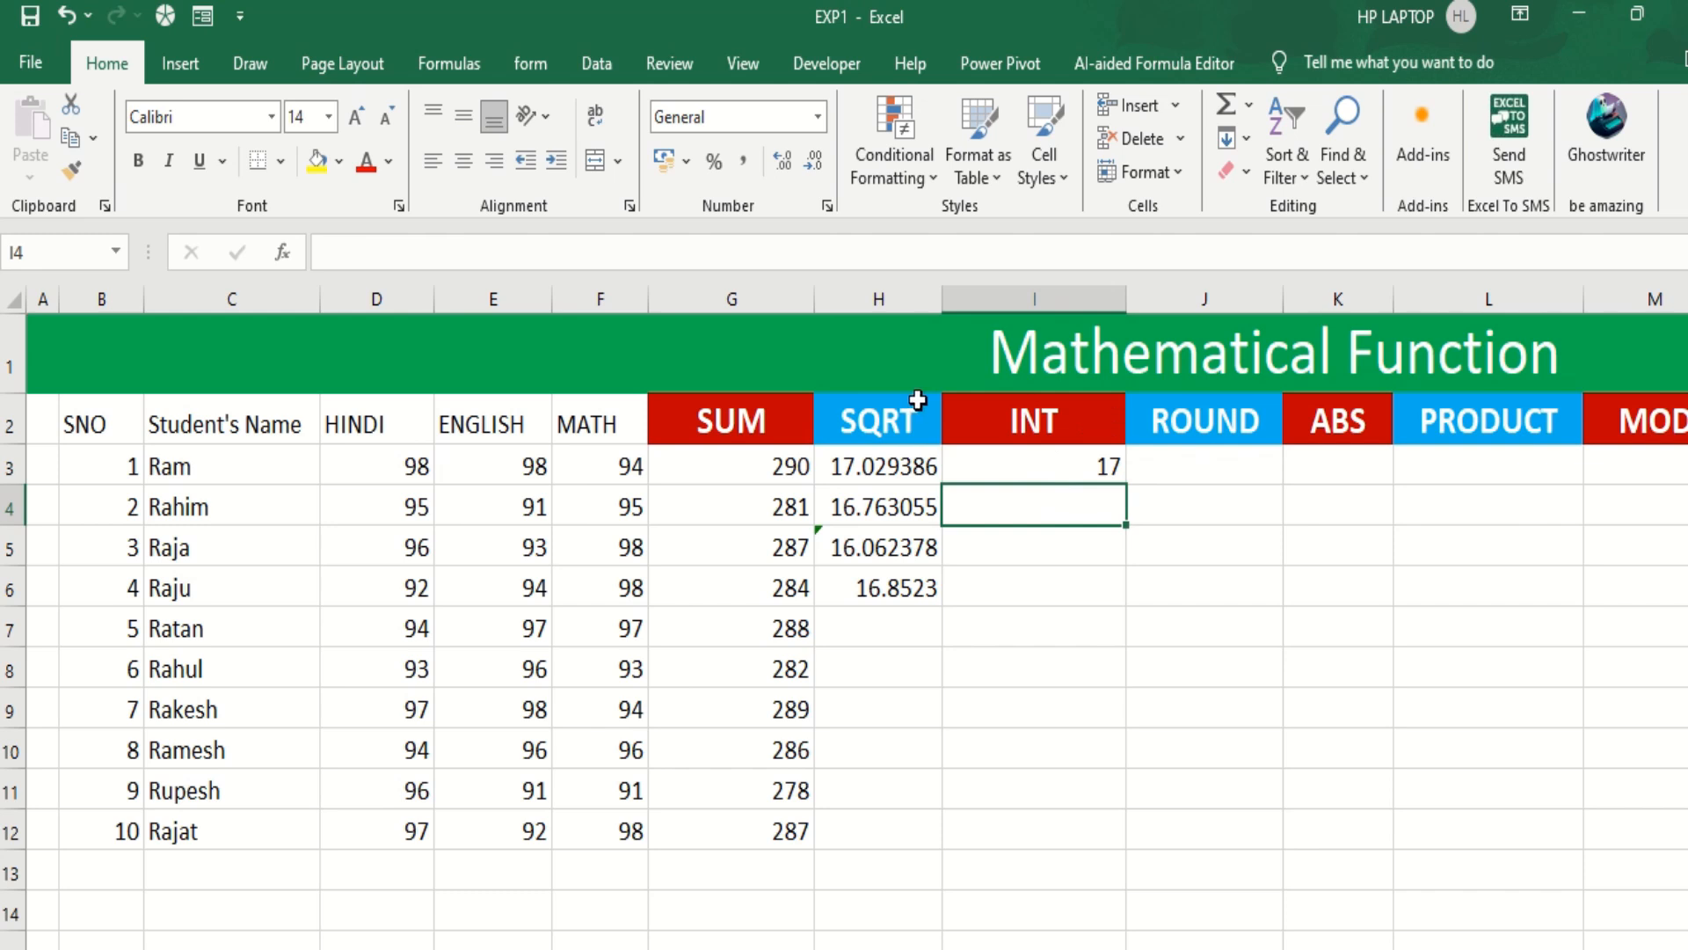
Auto-fit the width of column H to its contents and enter the formula =INT(H4) in cell I4.
double_click(943, 298)
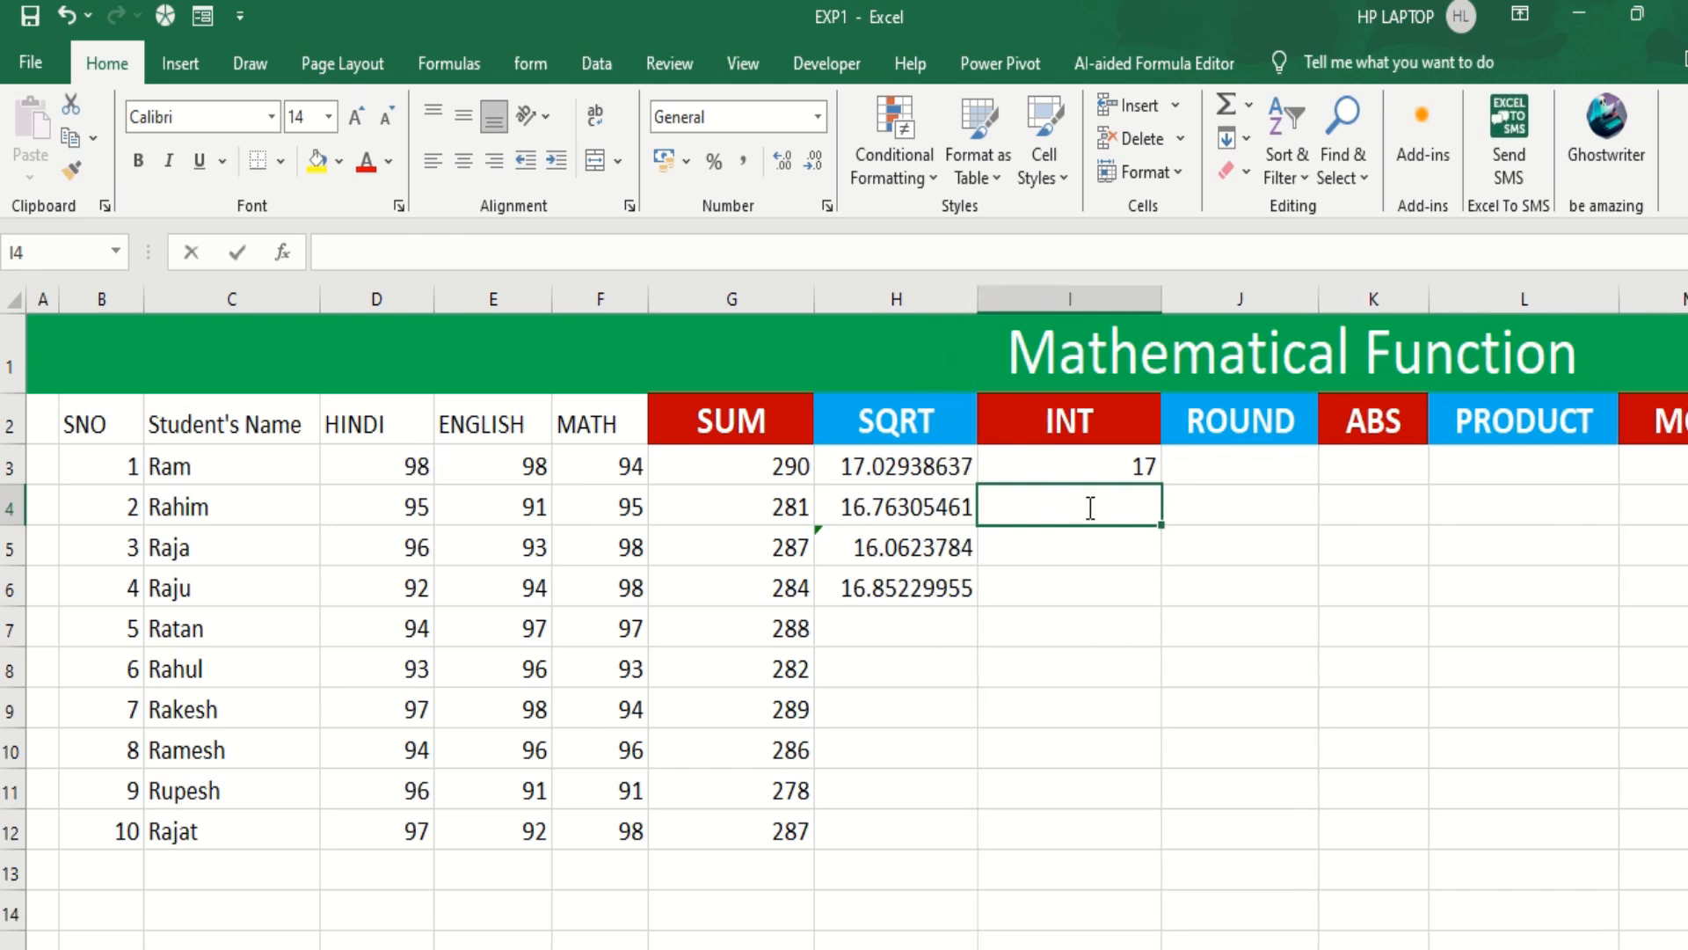
type("=int")
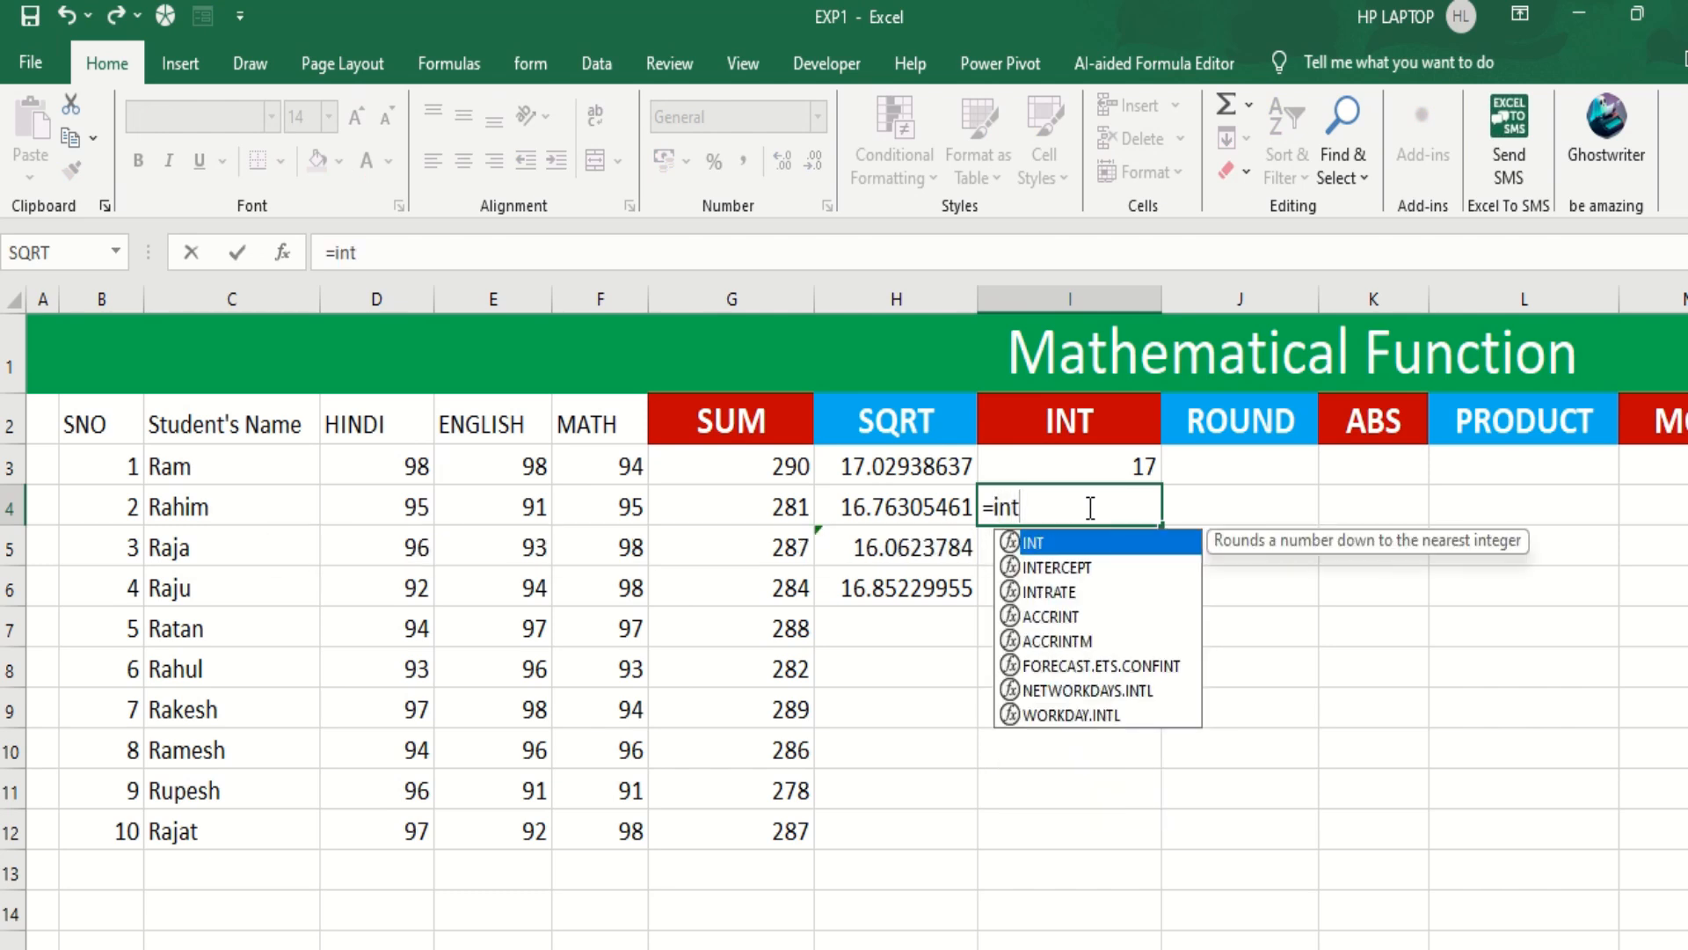
key("Tab")
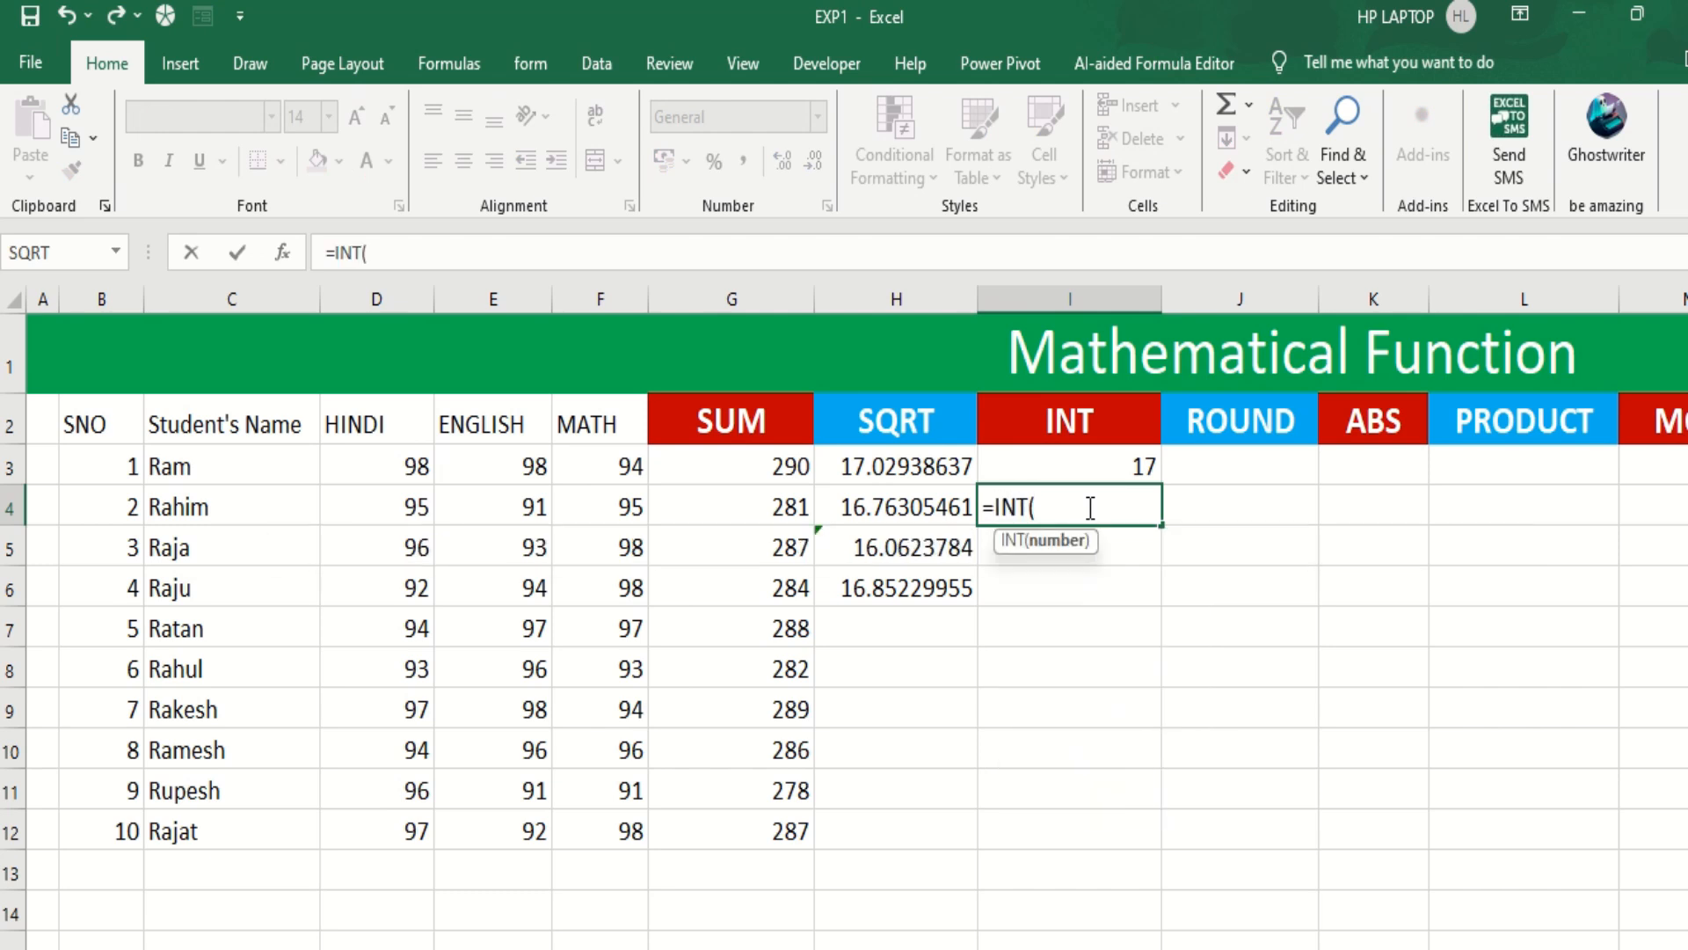
left_click(940, 507)
type(")")
key("Return")
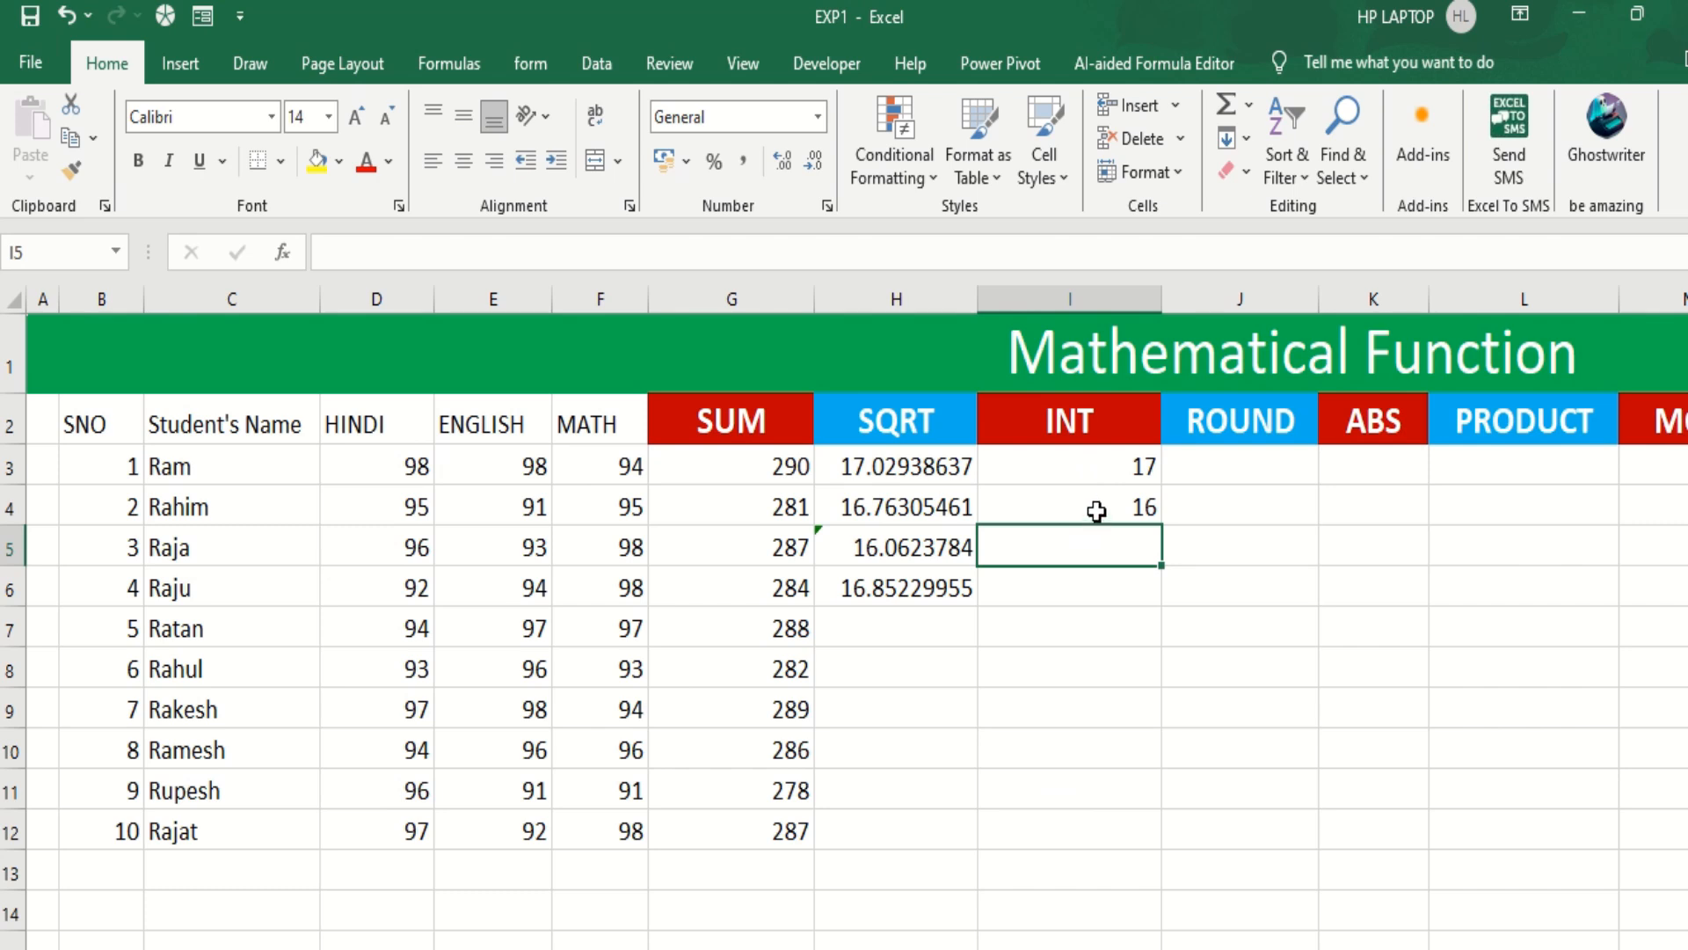
Insert the INT function from the Math & Trig category of the full function list in cell I5, with H5 as its Number argument.
type("=")
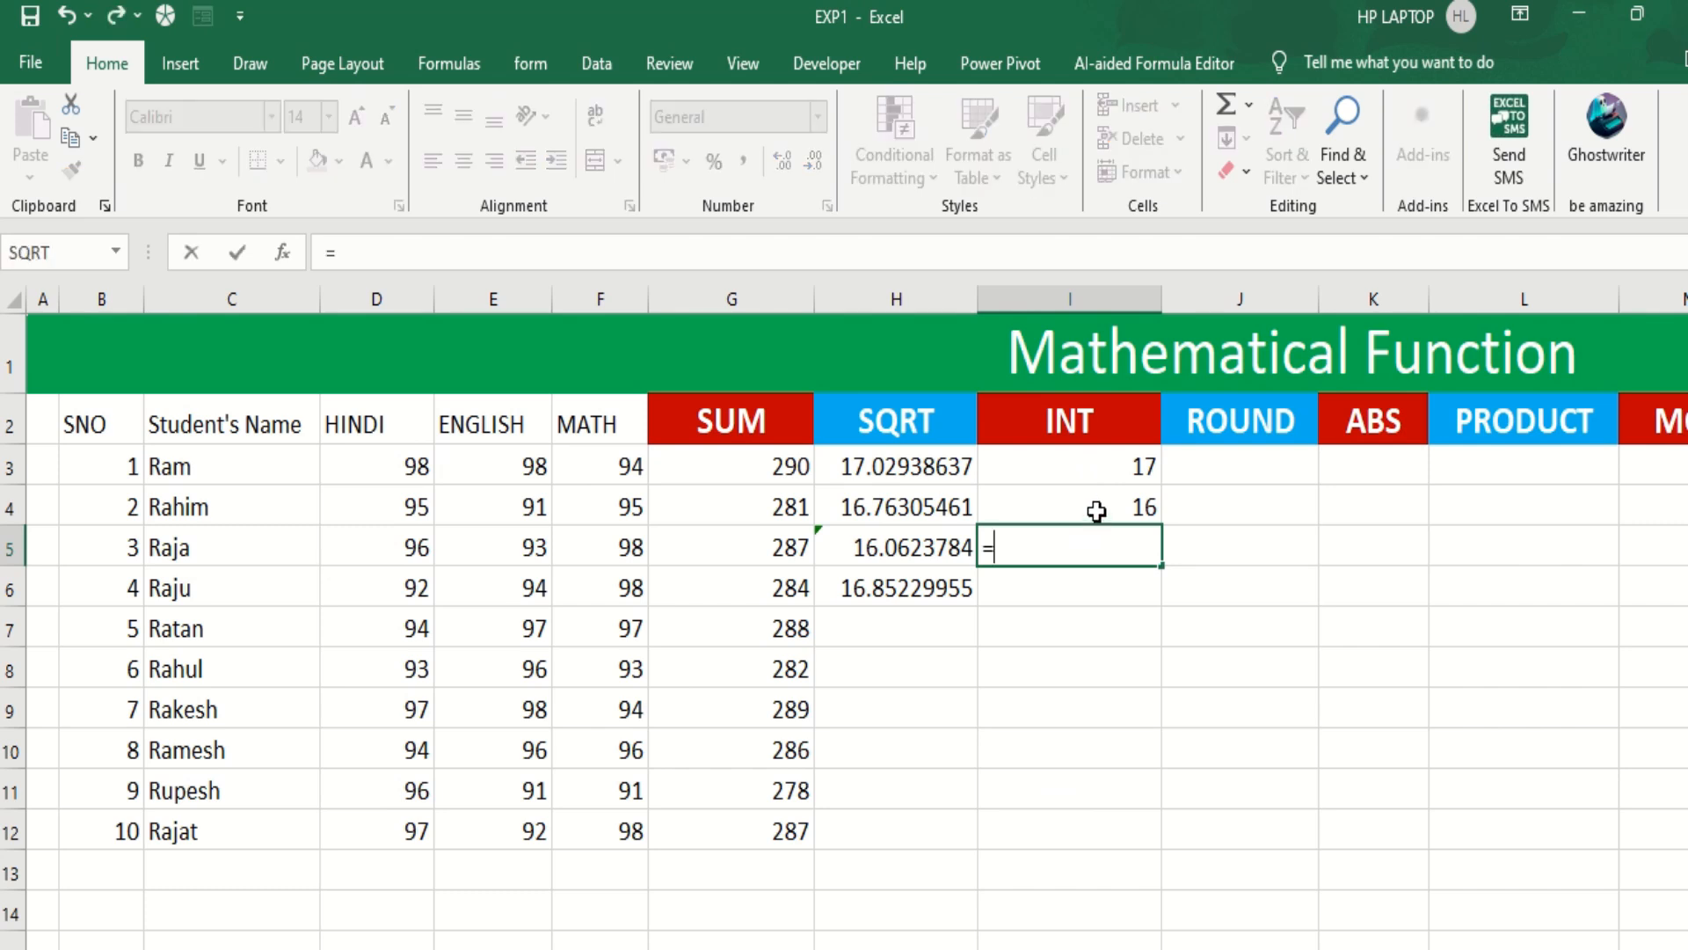
left_click(116, 253)
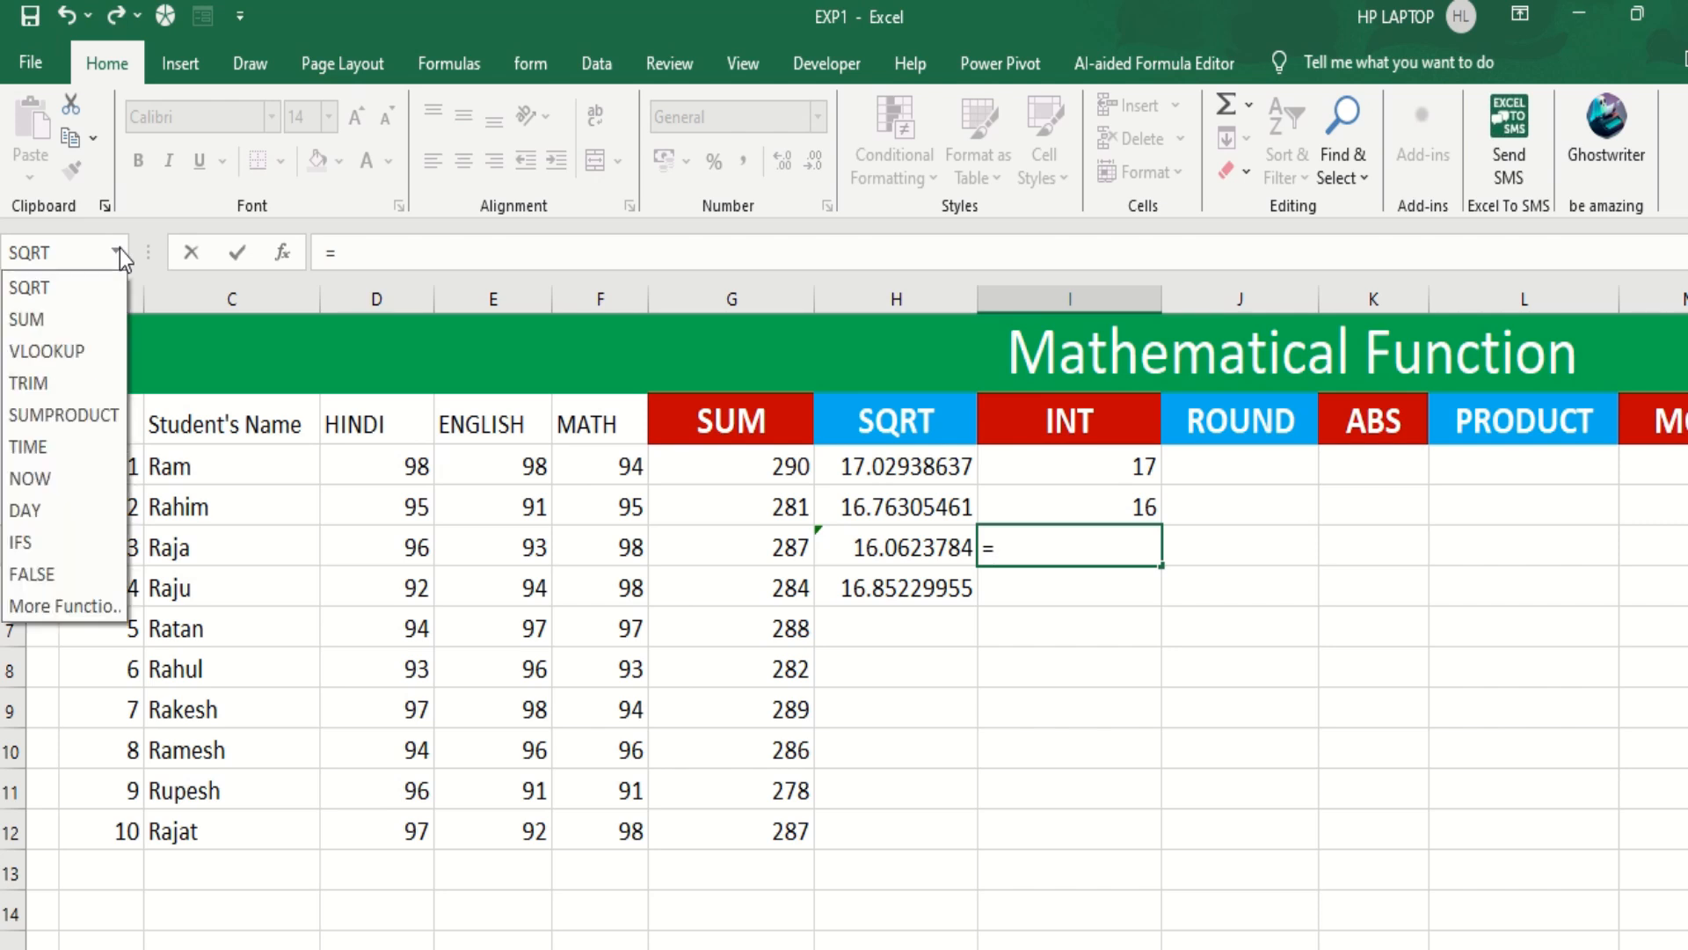
left_click(51, 615)
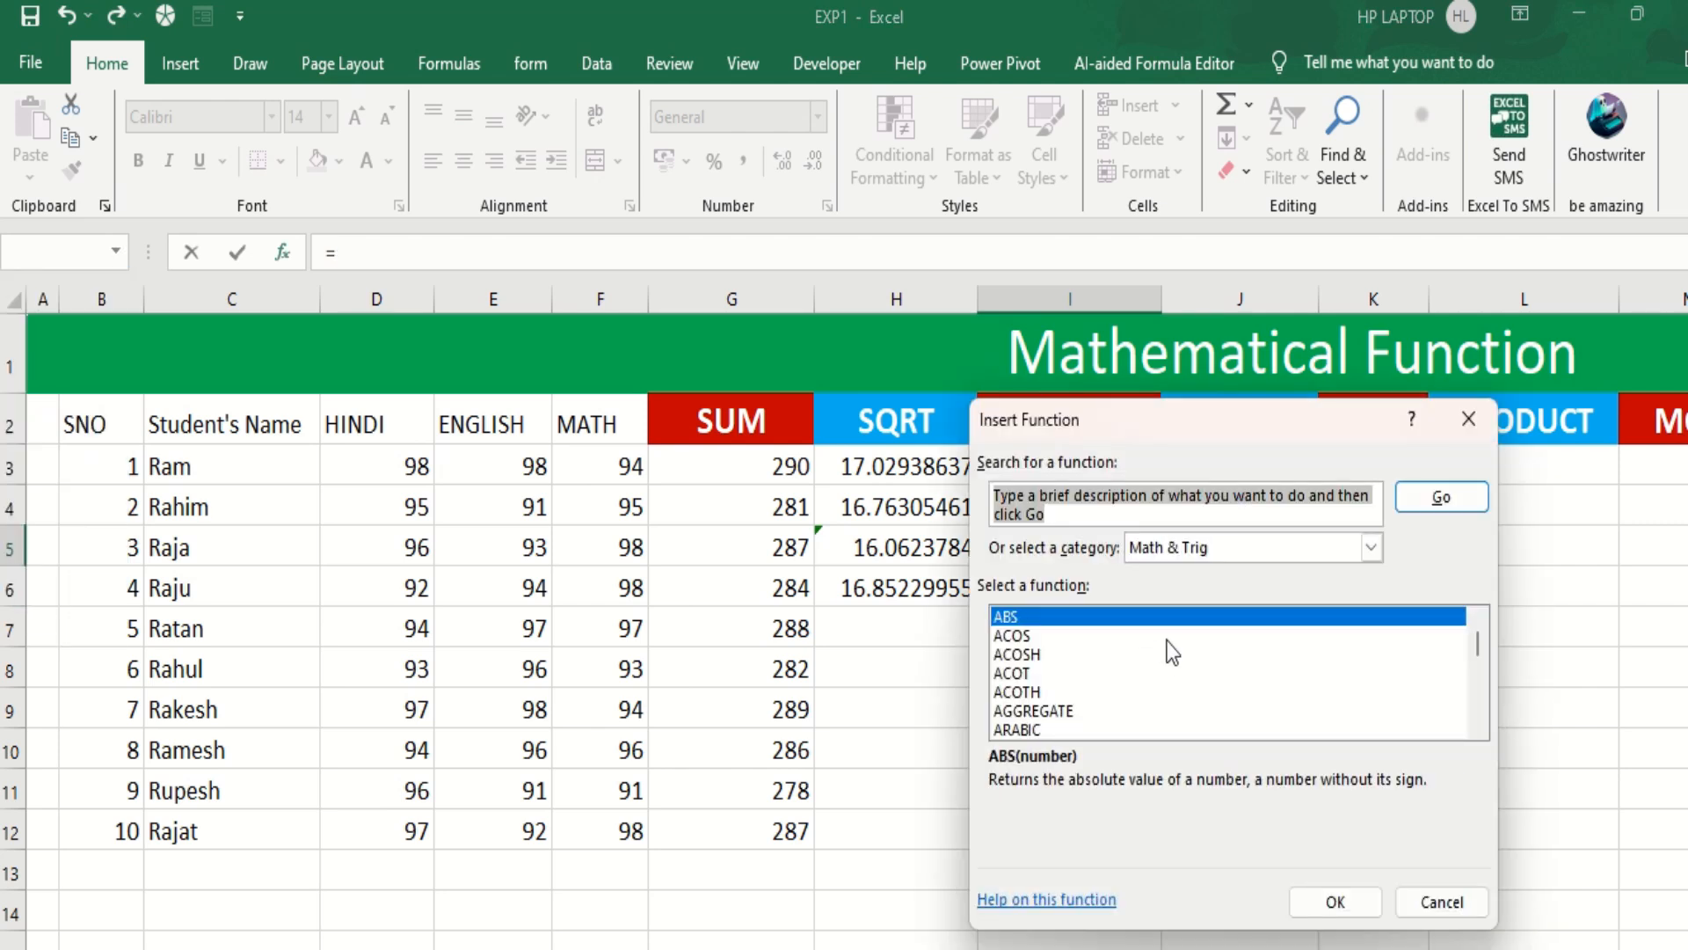
mouse_move(1475, 647)
left_mouse_down()
mouse_move(1480, 682)
mouse_move(1474, 630)
left_mouse_up()
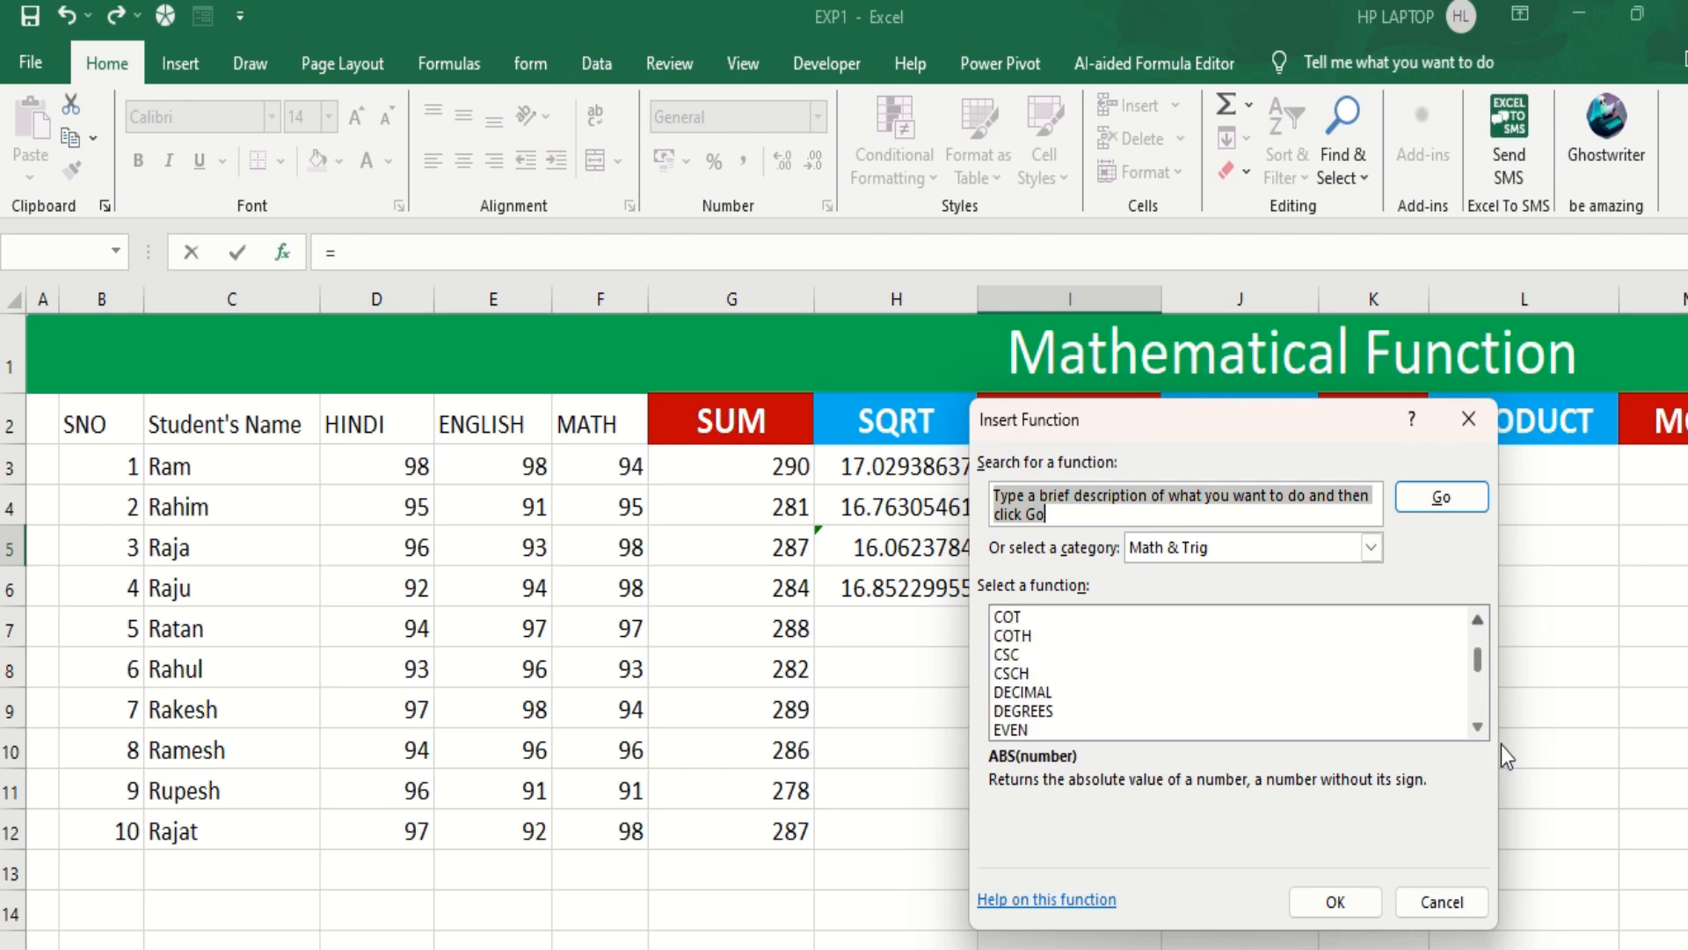
left_click_drag(1478, 729, 1479, 732)
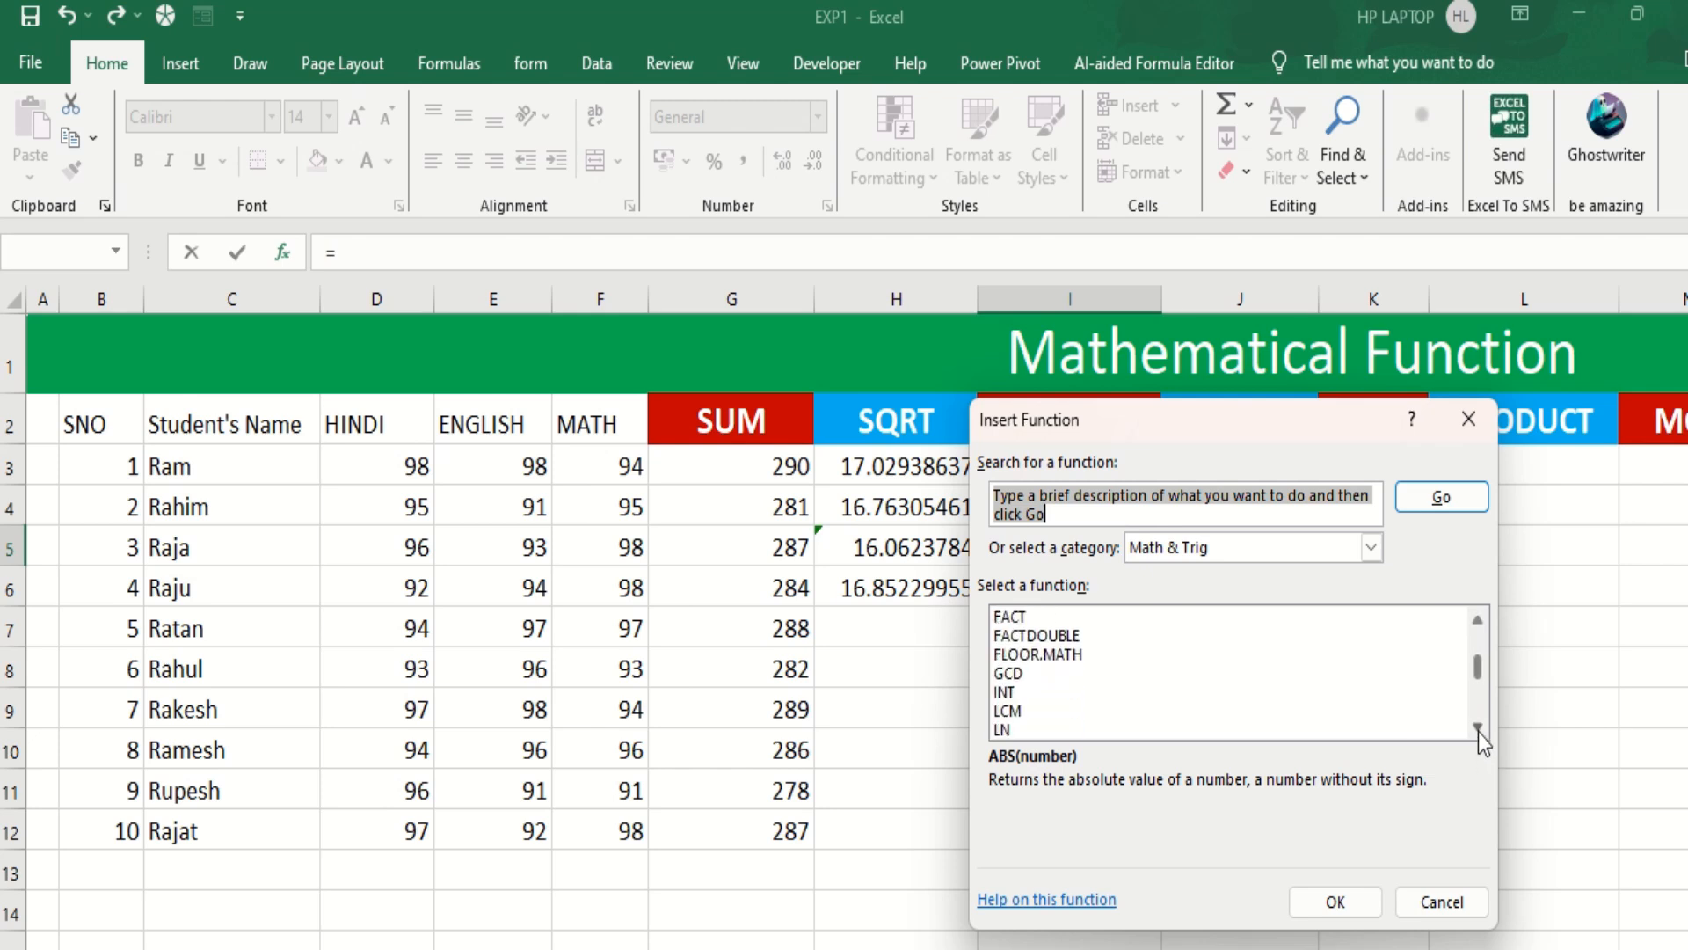
left_click(1002, 694)
left_click(1331, 911)
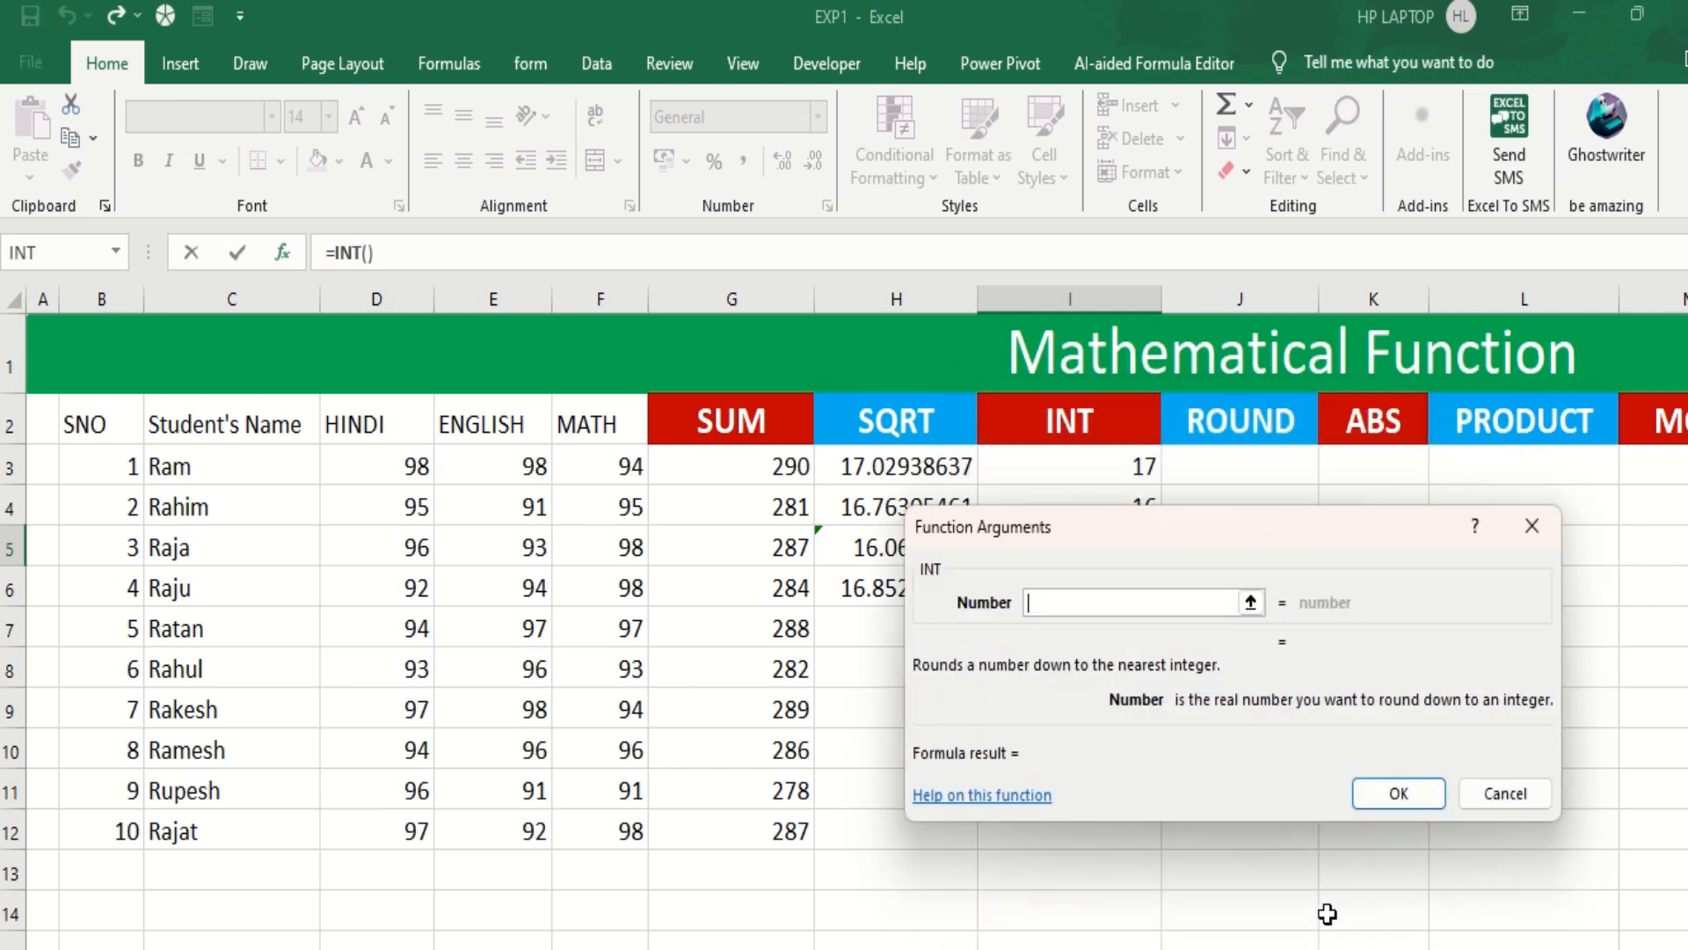
left_click(871, 547)
left_click(1399, 796)
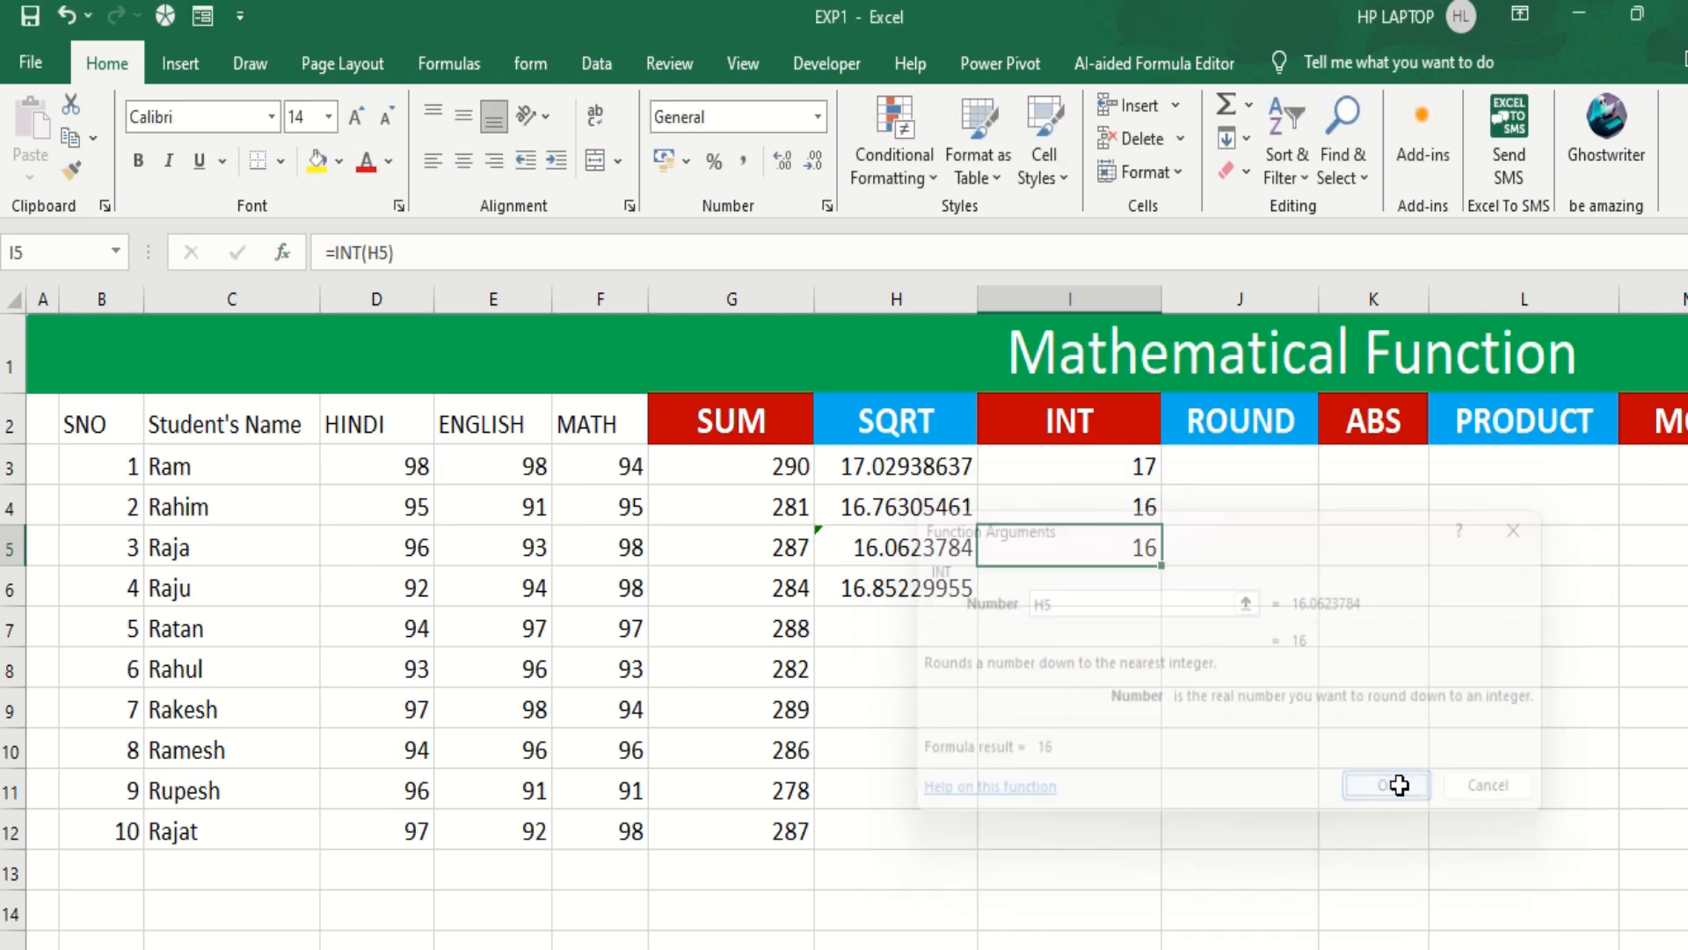
Enter the formula =INT(78965.147852) in cell I6 to round a directly supplied decimal down to an integer.
left_click(1021, 590)
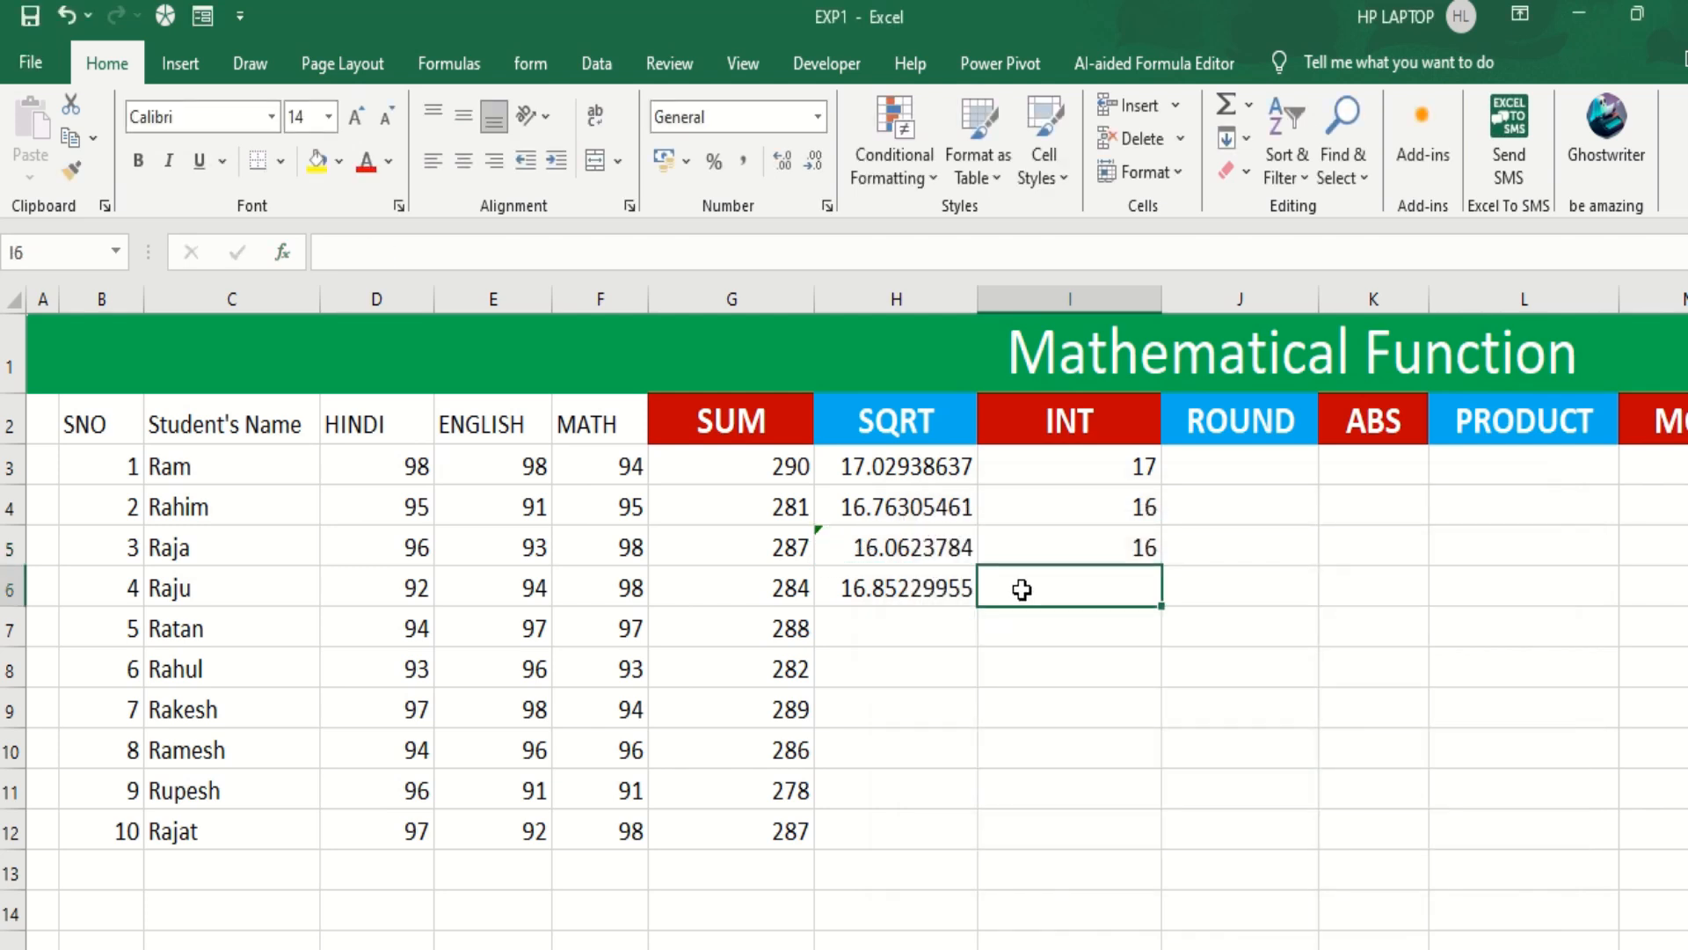
type("=in")
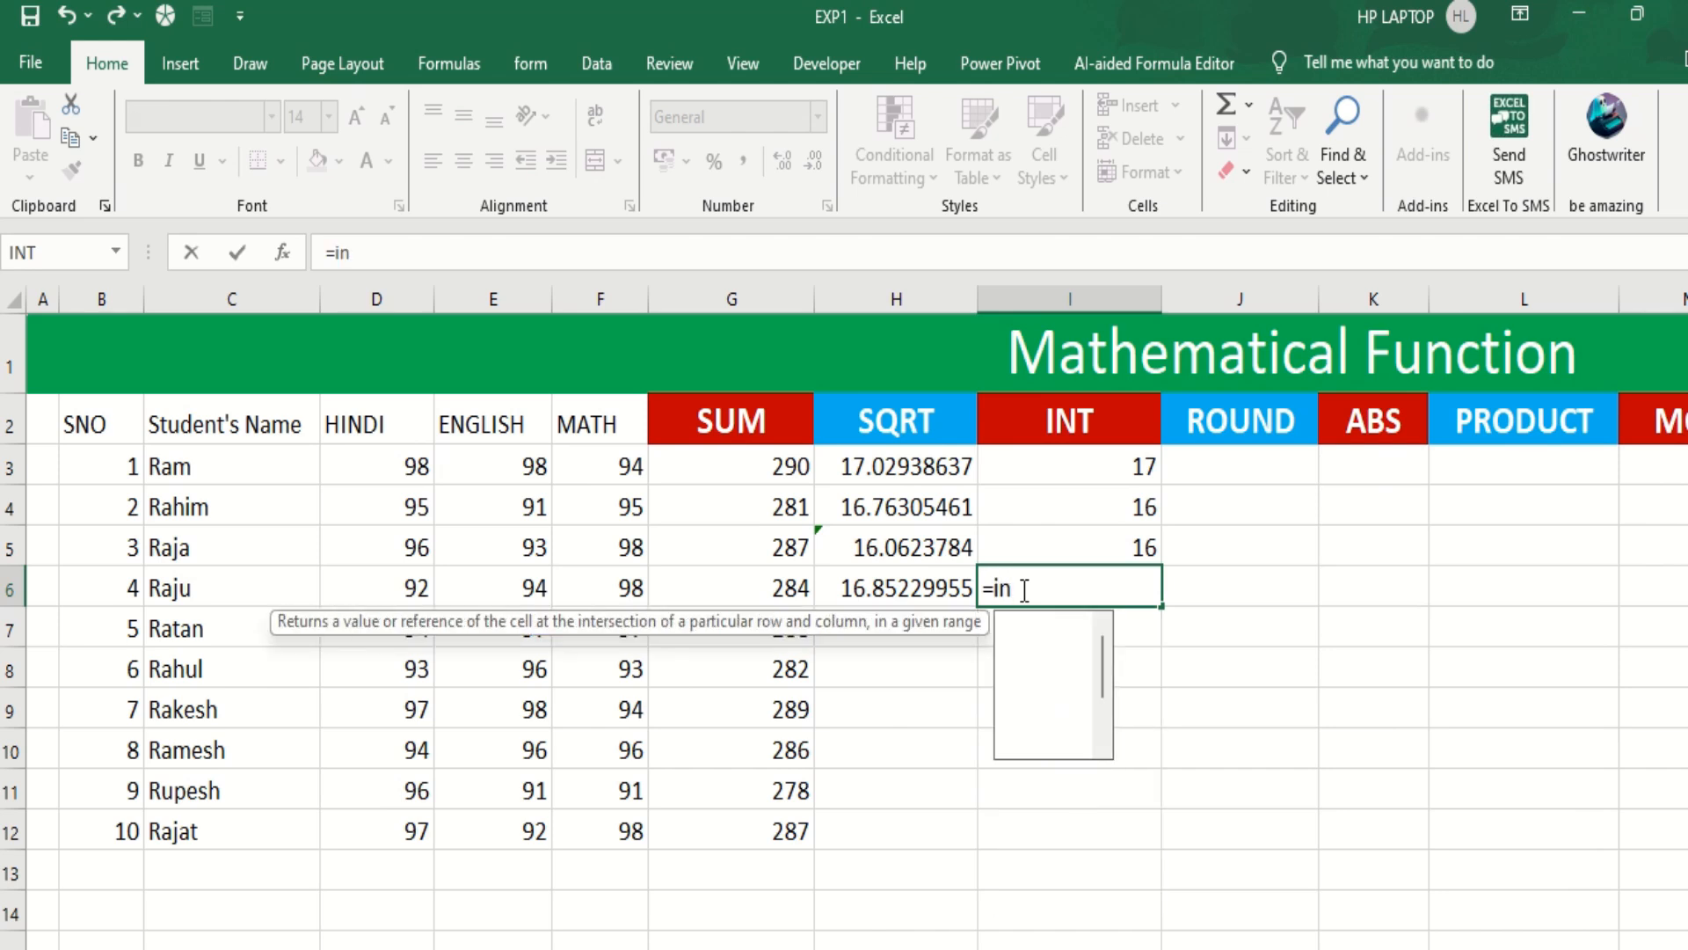
type("t(78965.147852)")
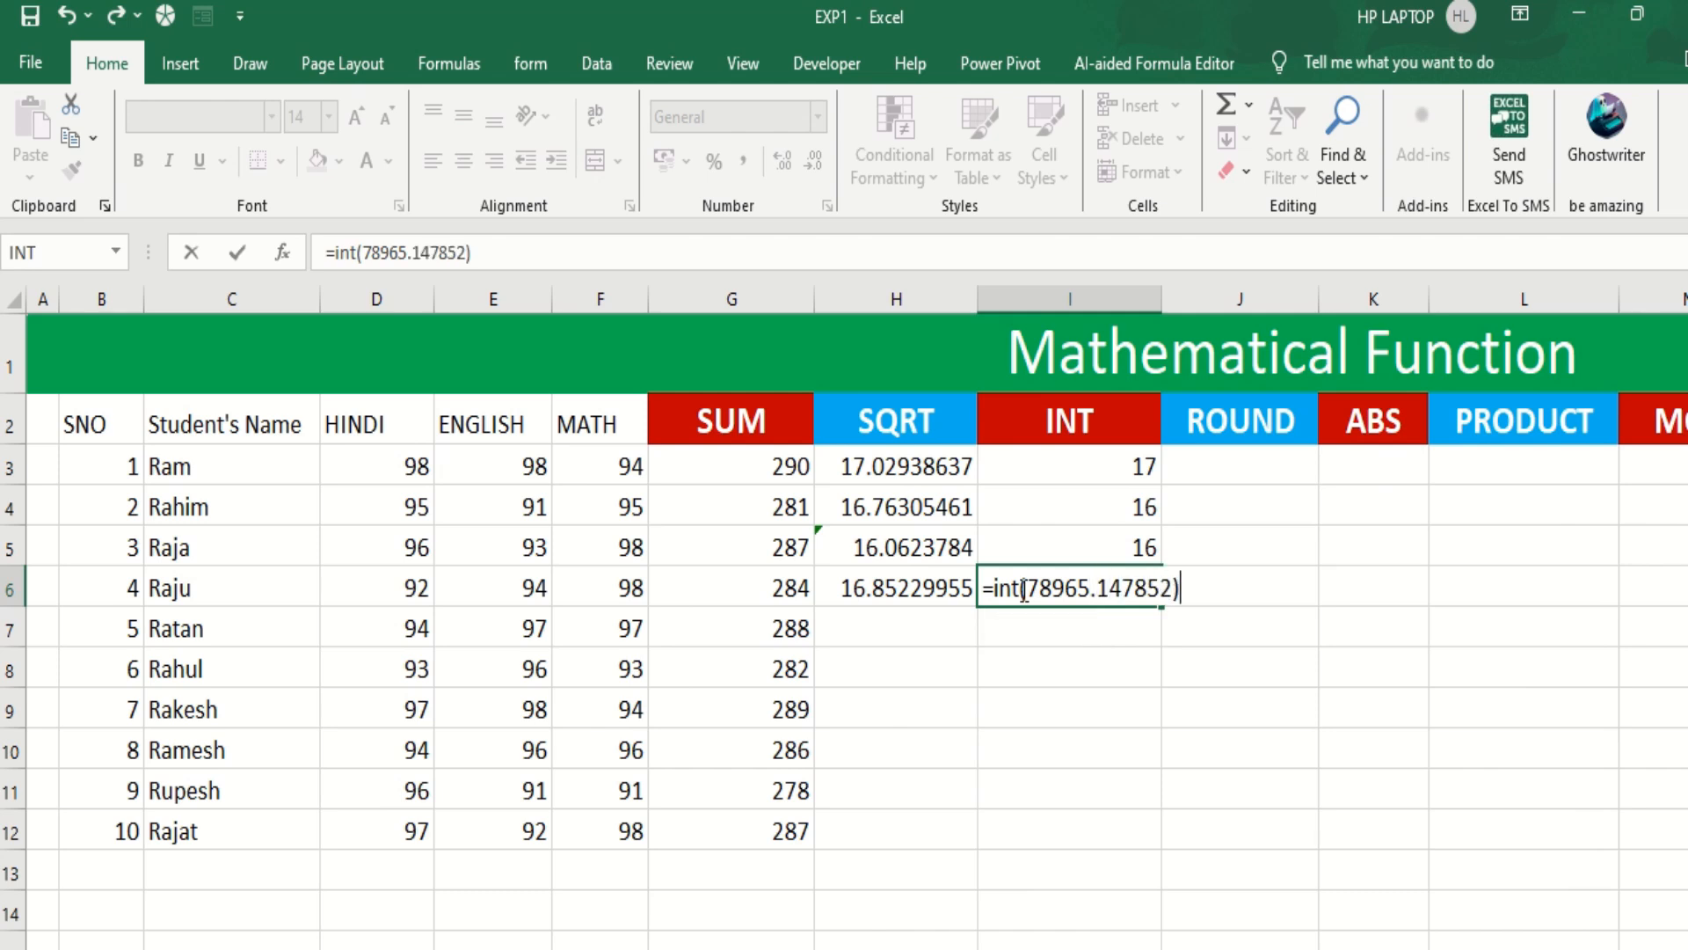
key("Return")
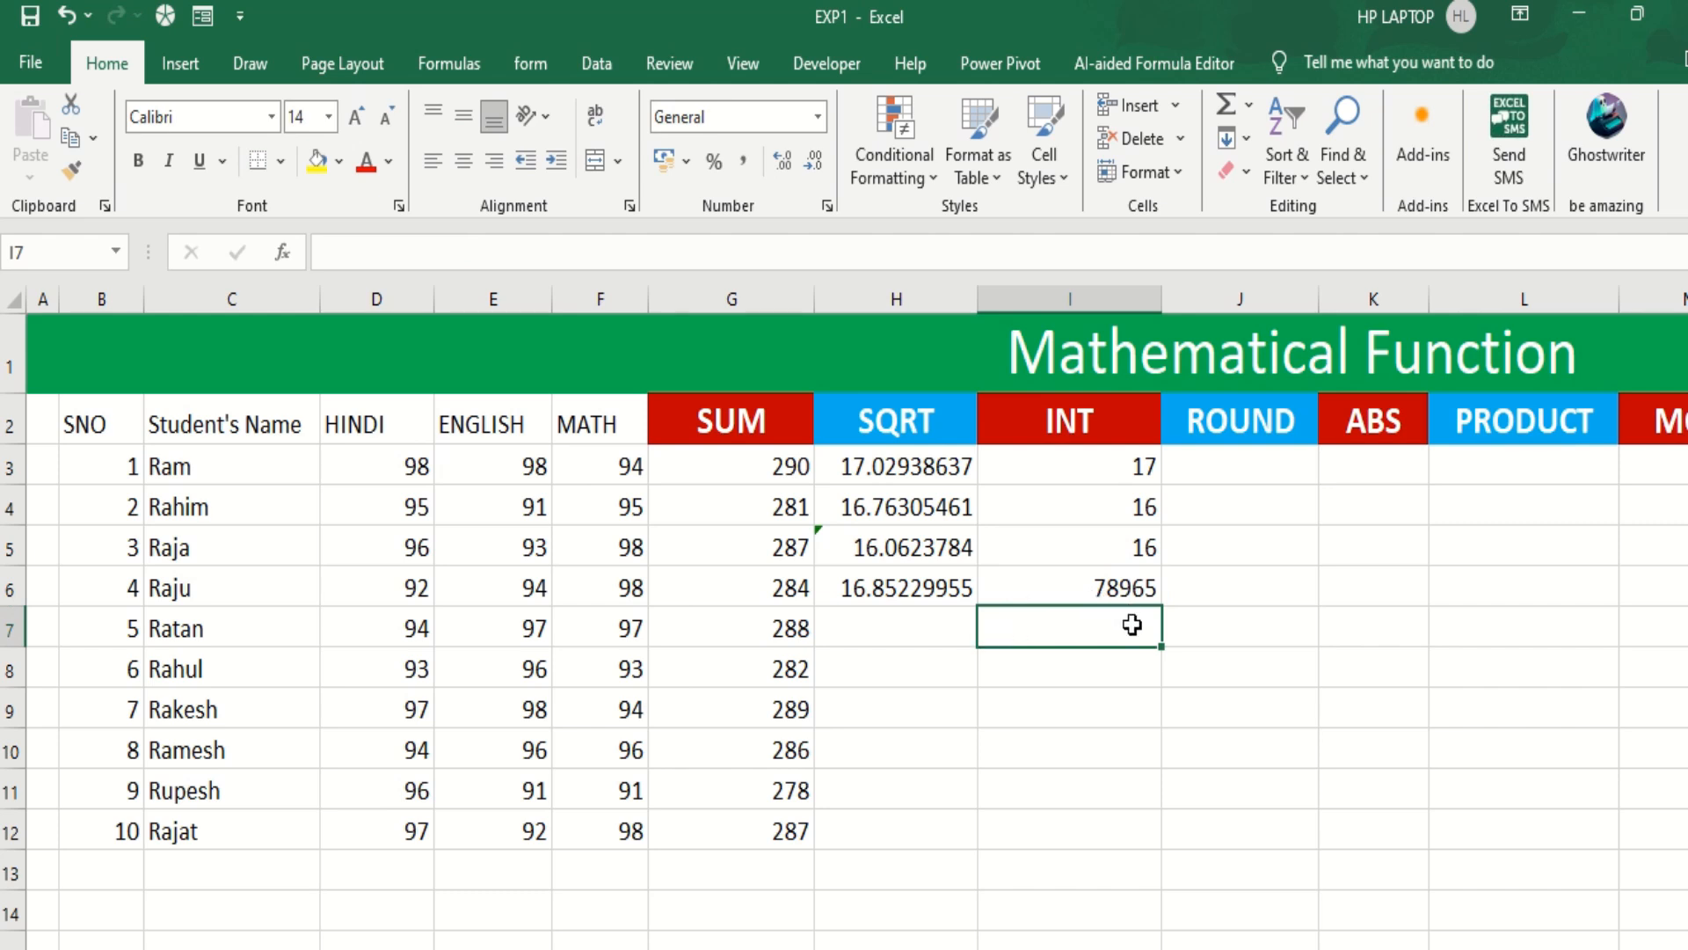
left_click(1237, 476)
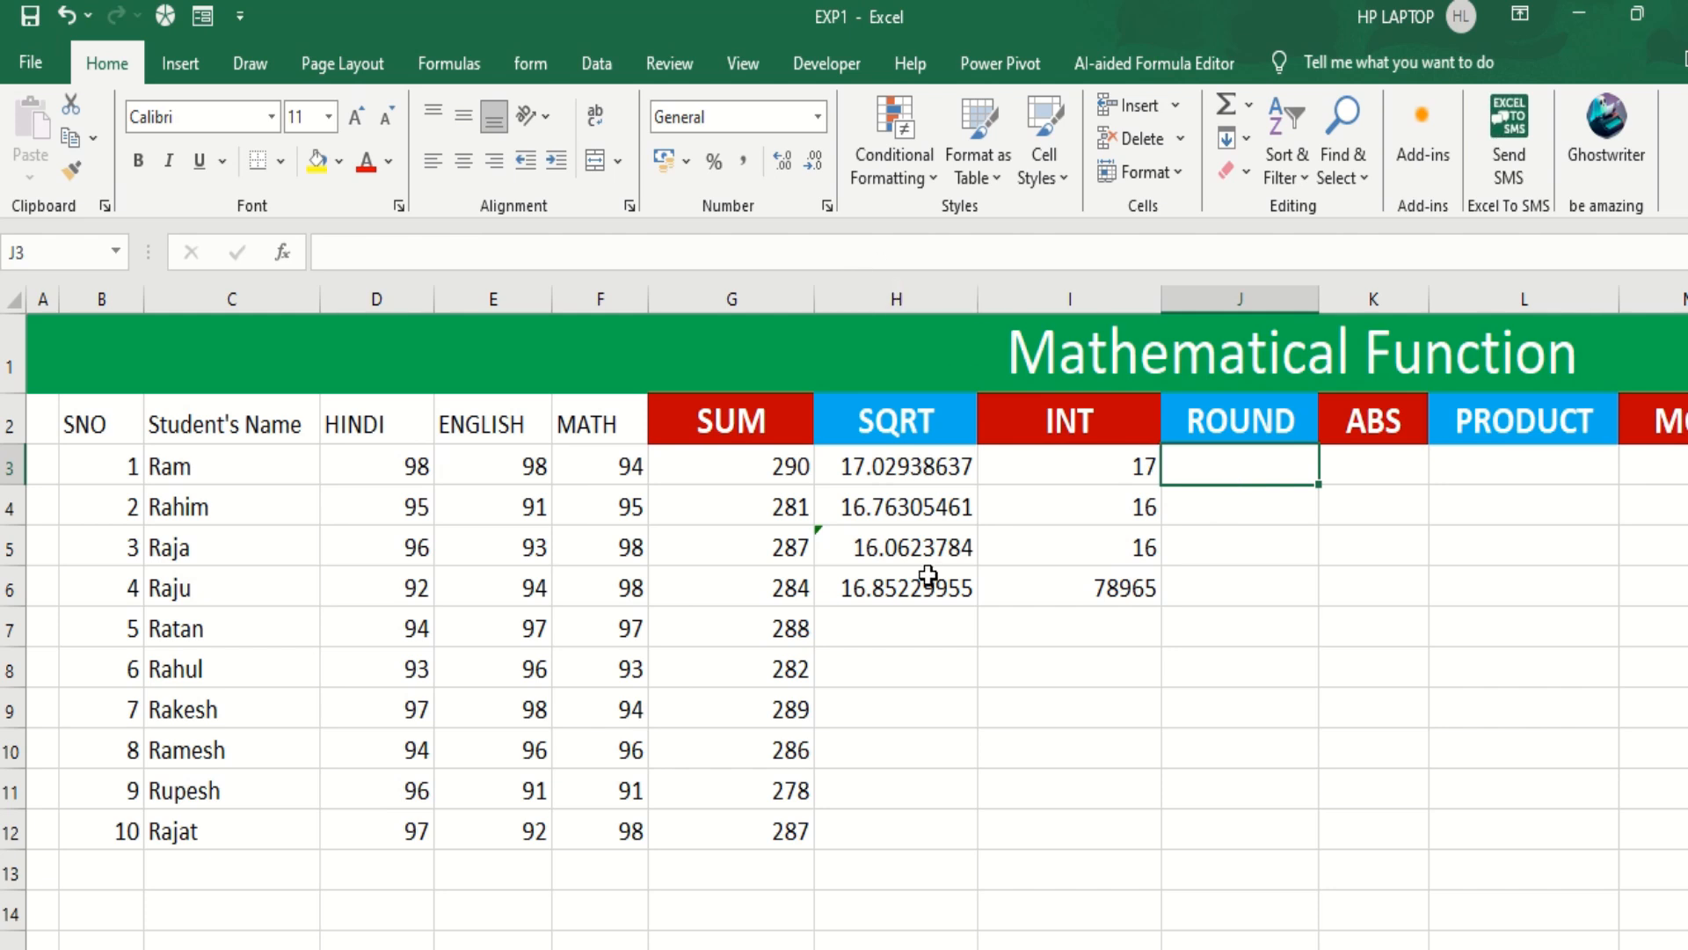
left_click(896, 458)
left_click_drag(889, 510, 886, 572)
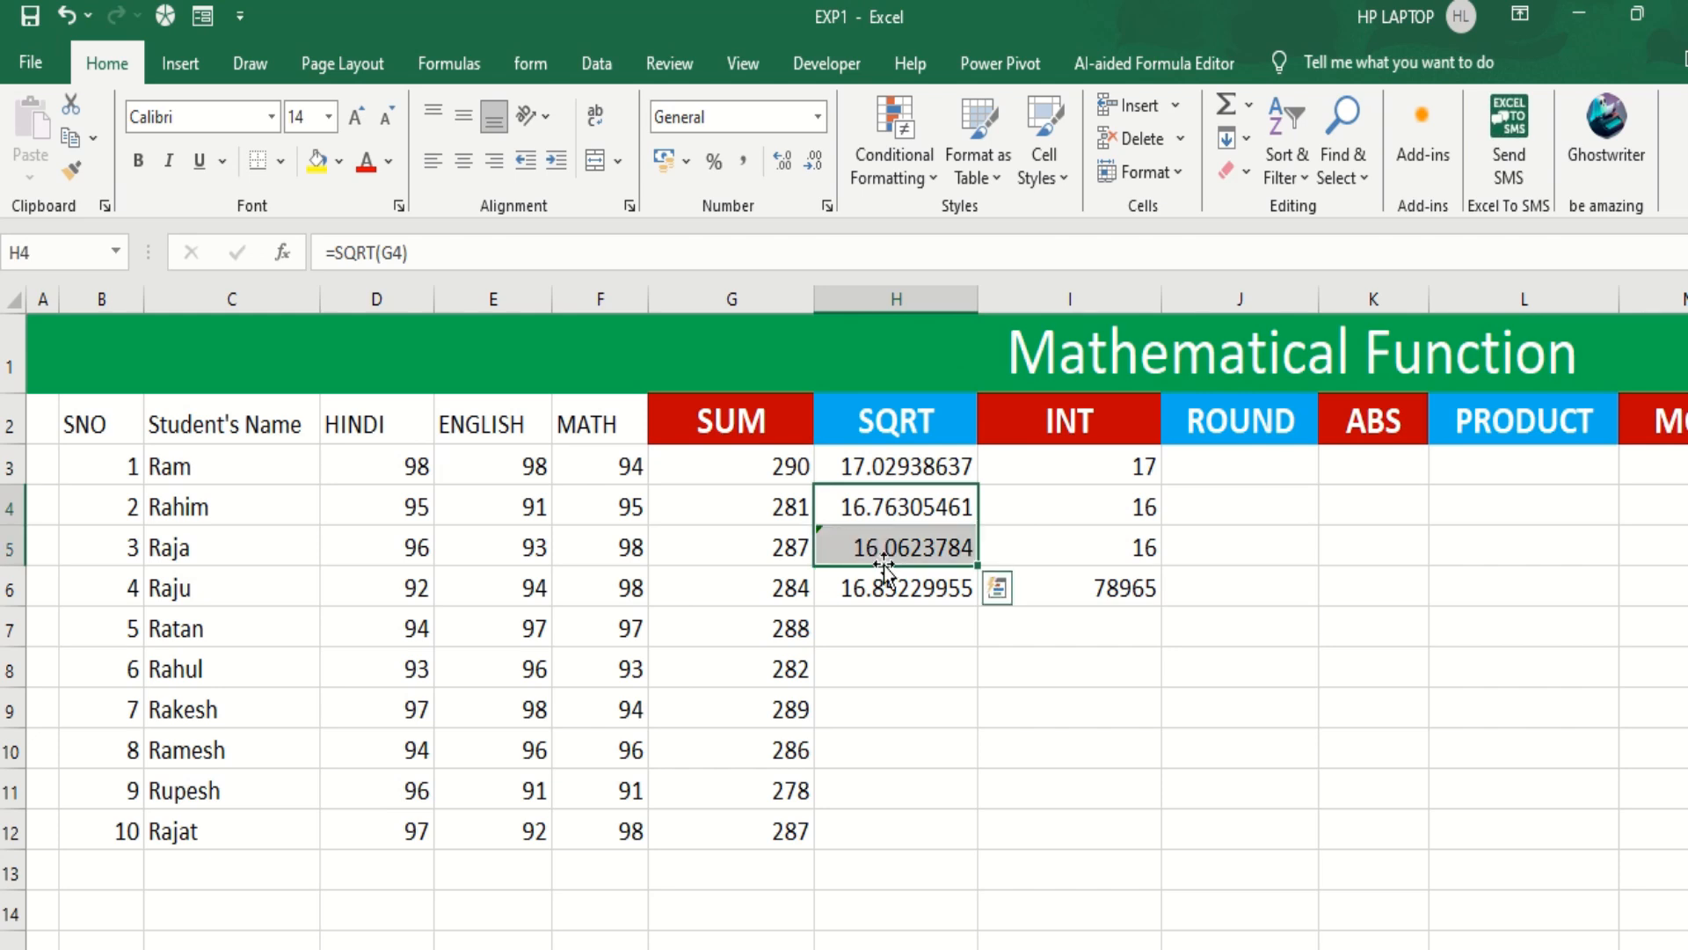
left_click(1003, 517)
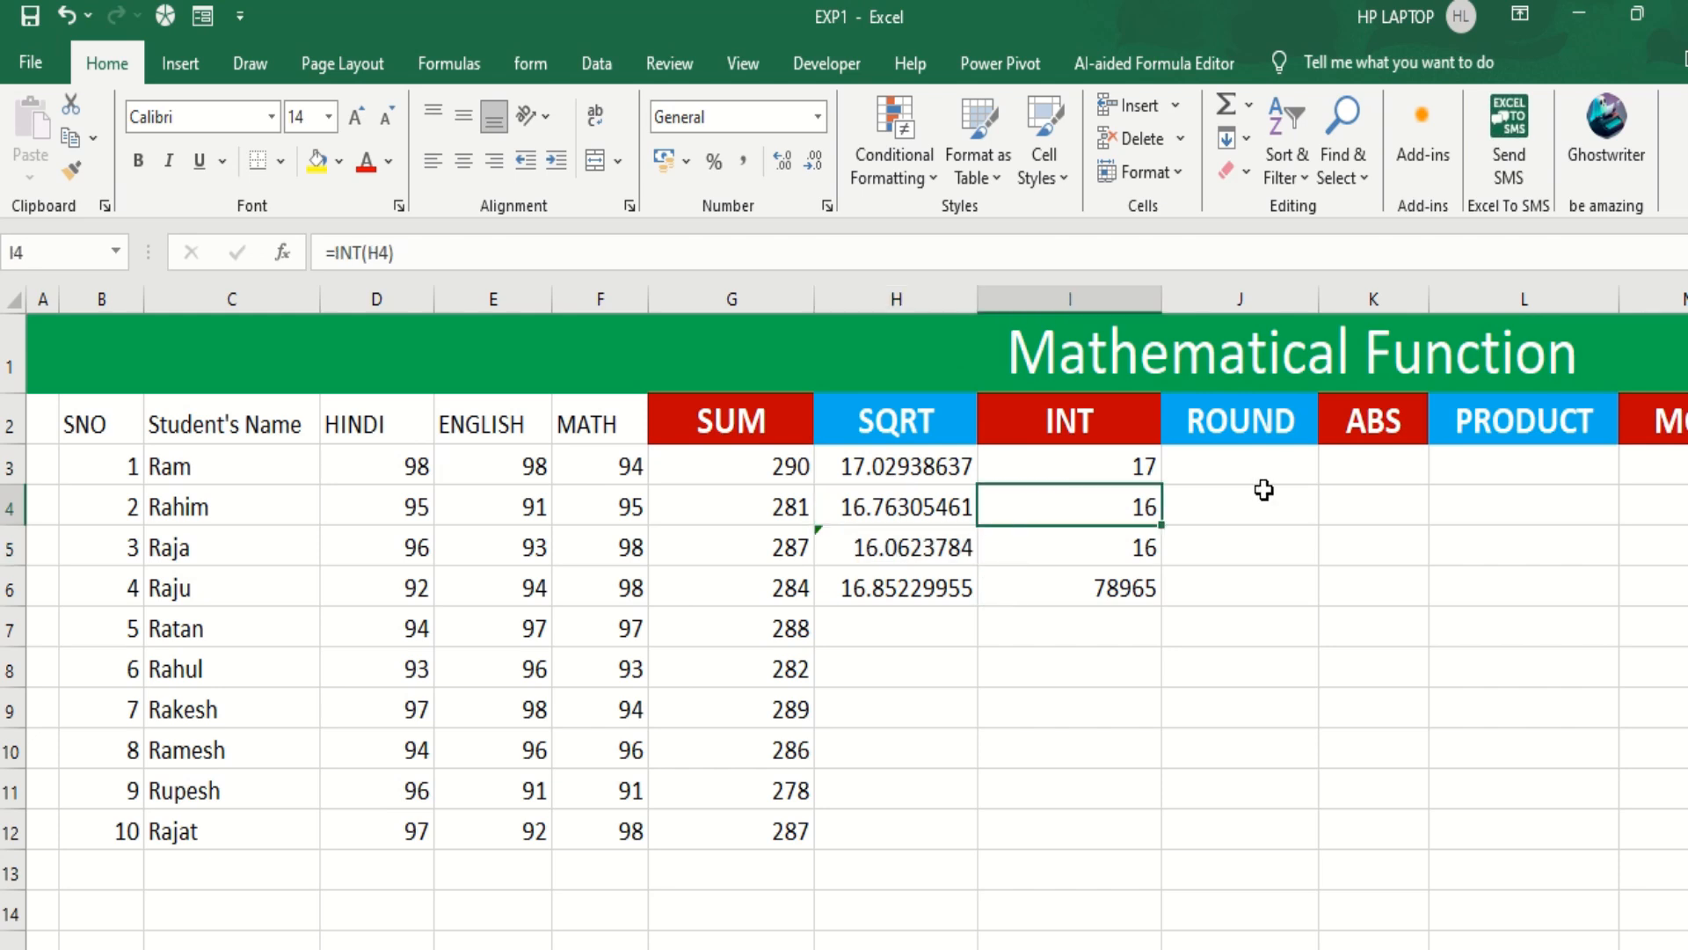
Enter the formula =ROUND(H3,2) in cell J3 to round the first square root to two decimal places.
left_click(1254, 451)
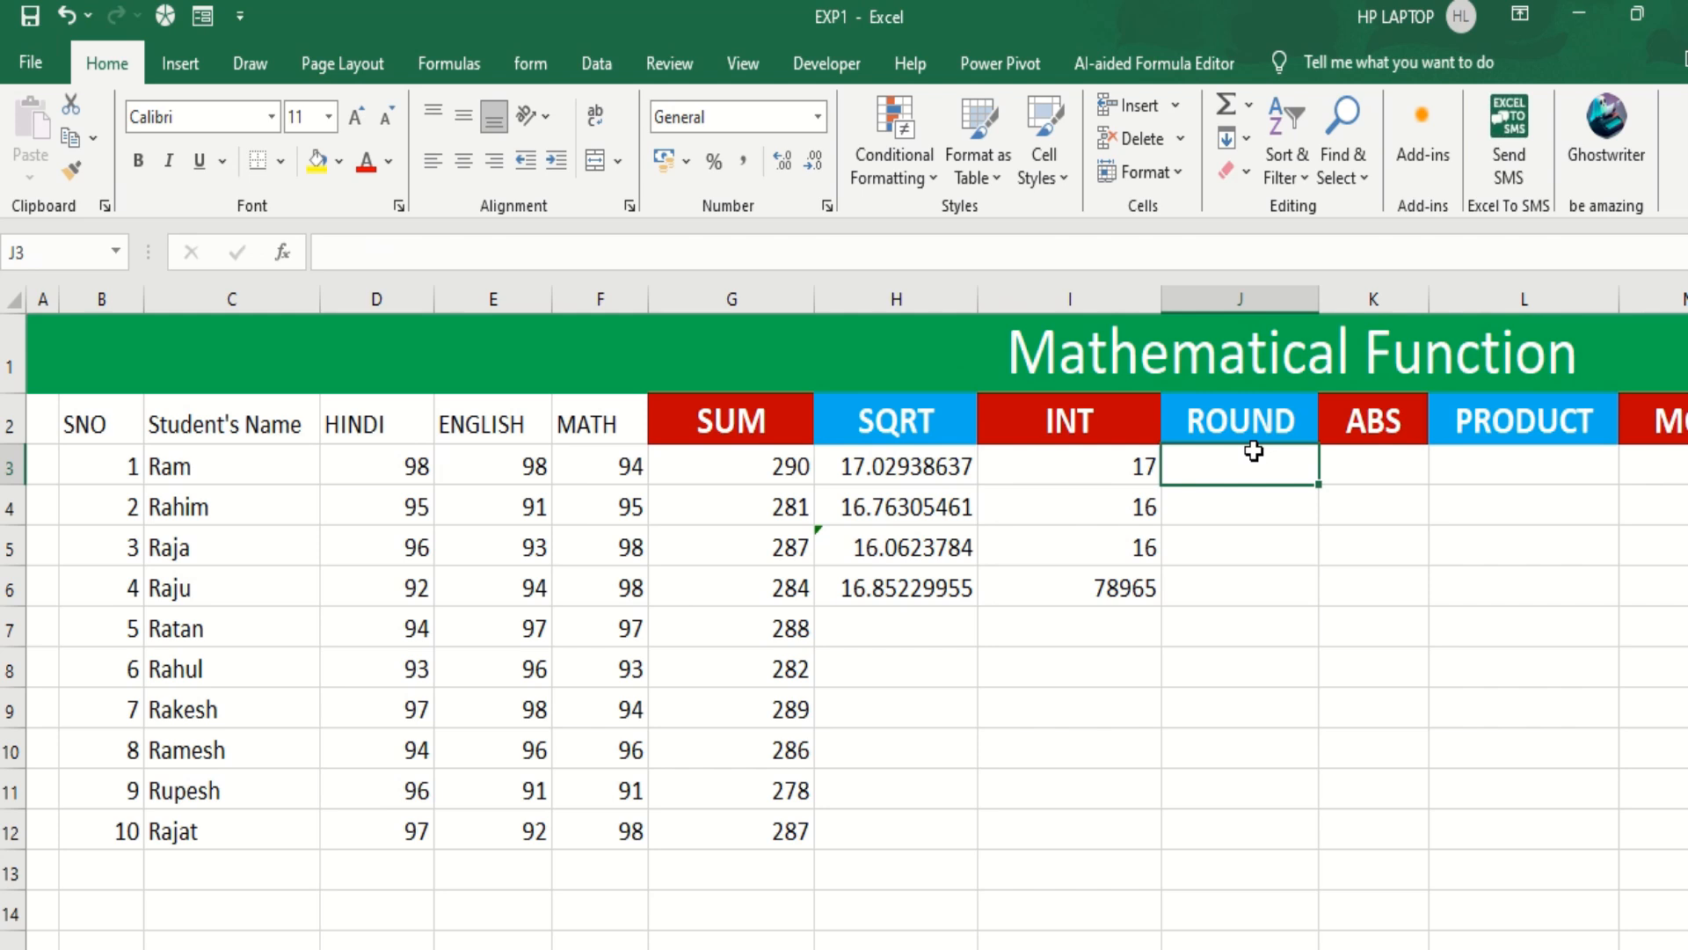
type("=r")
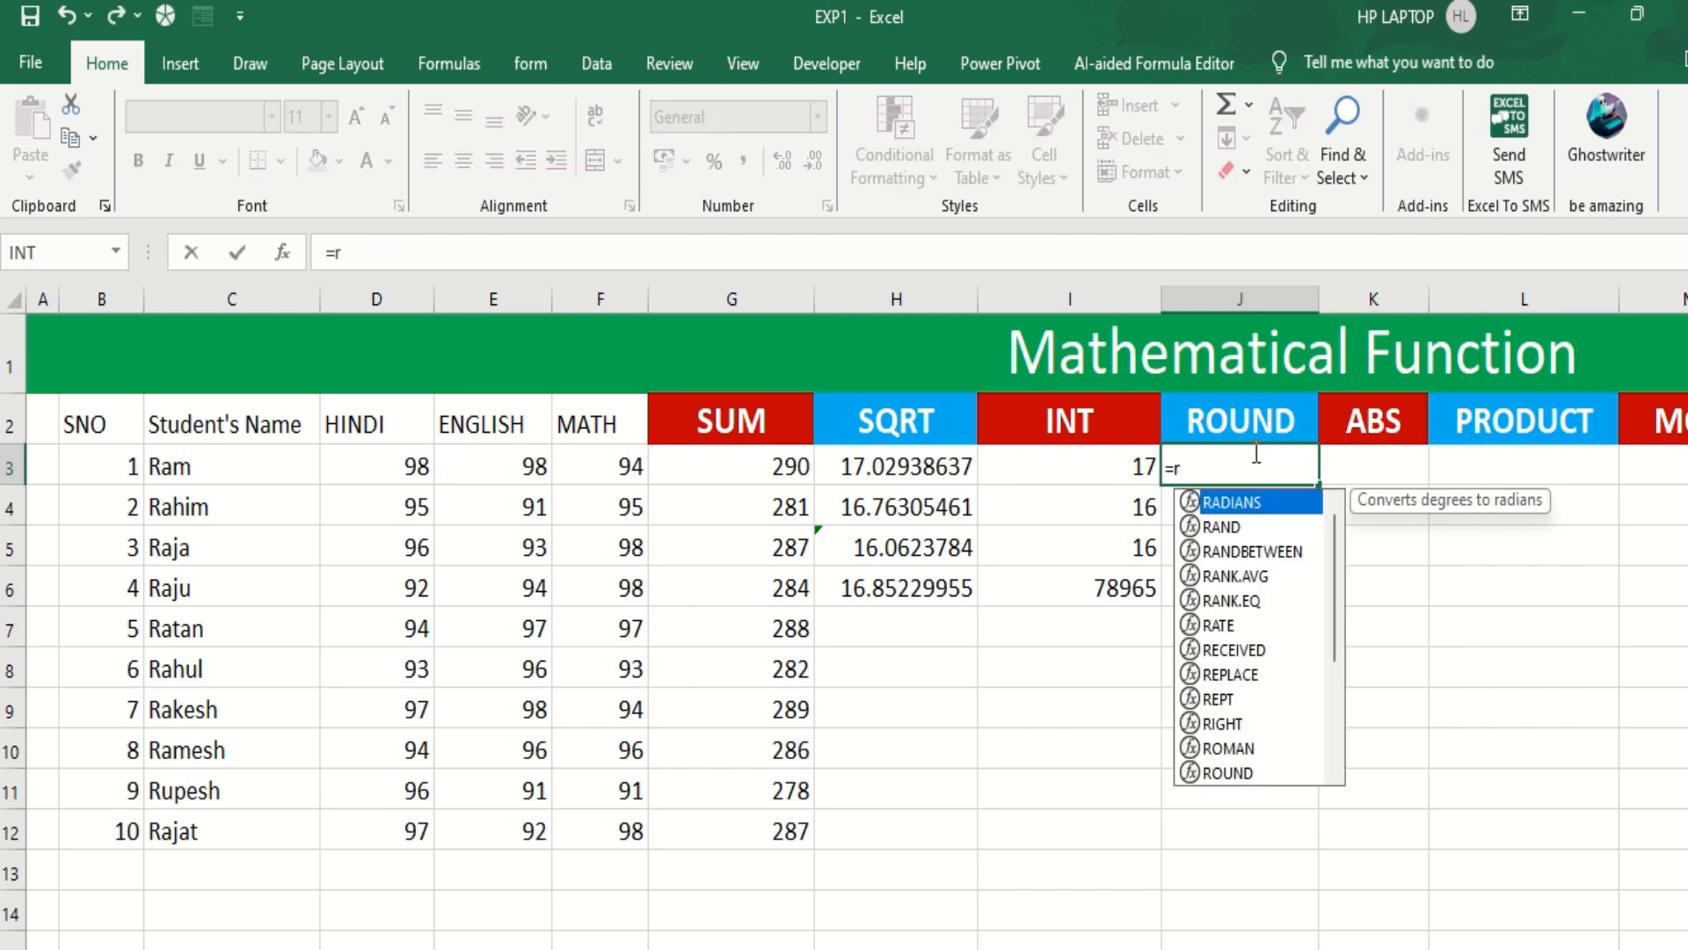
type("ou")
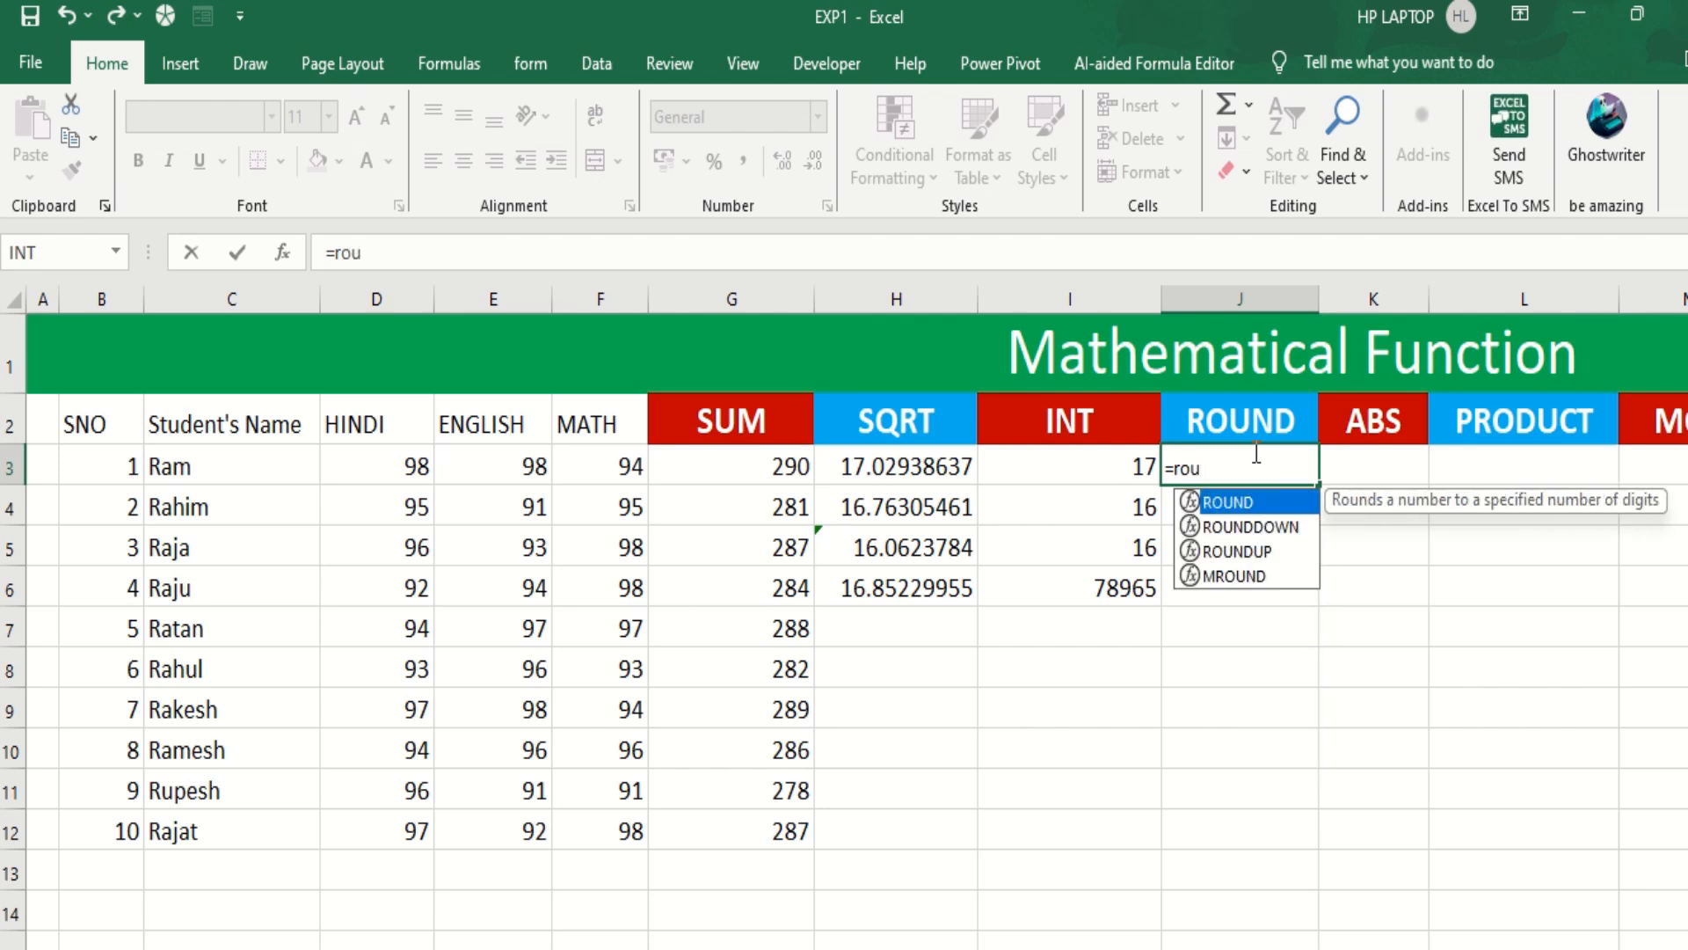
key("Tab")
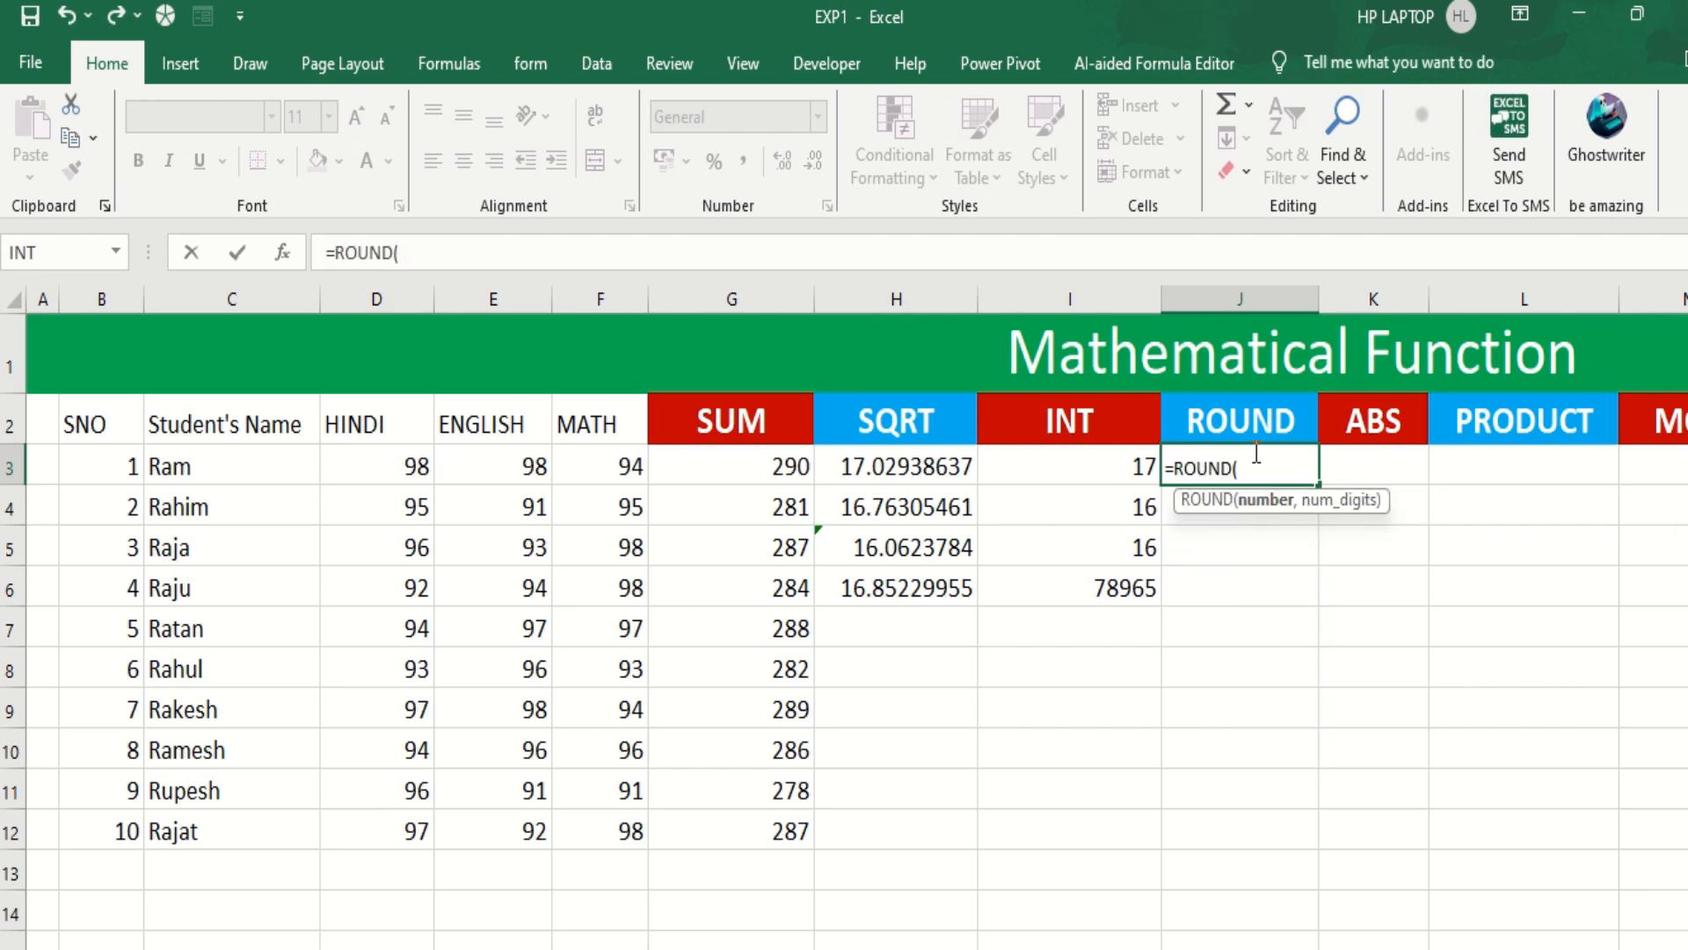
left_click(915, 468)
type(",")
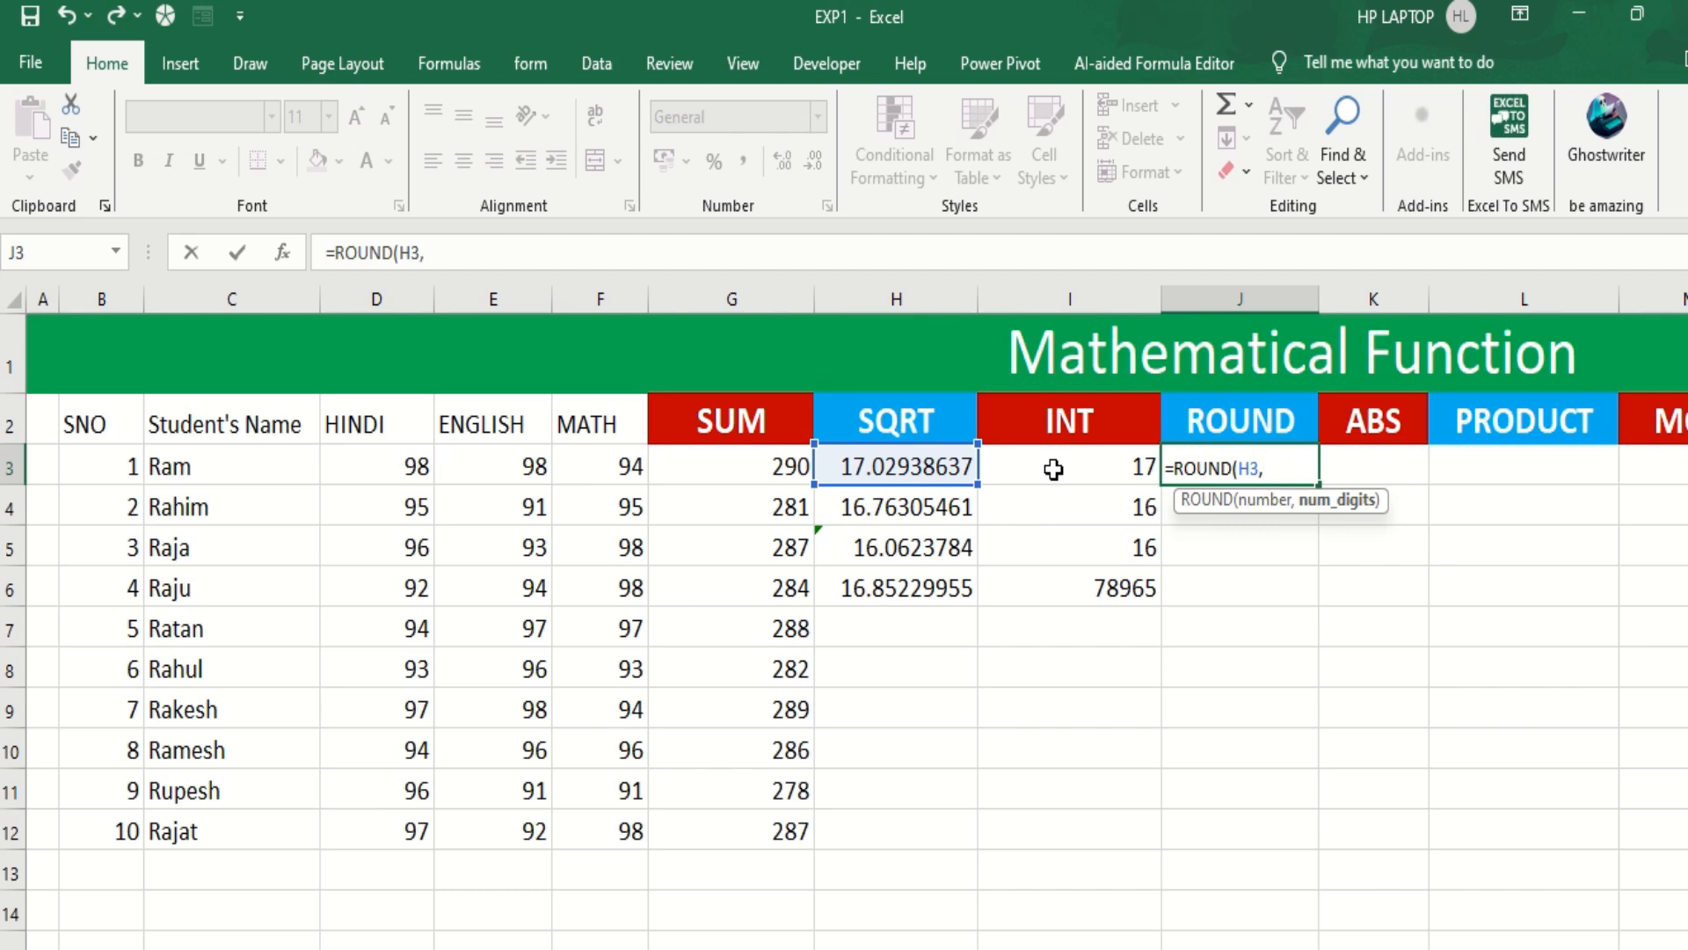
type("2)")
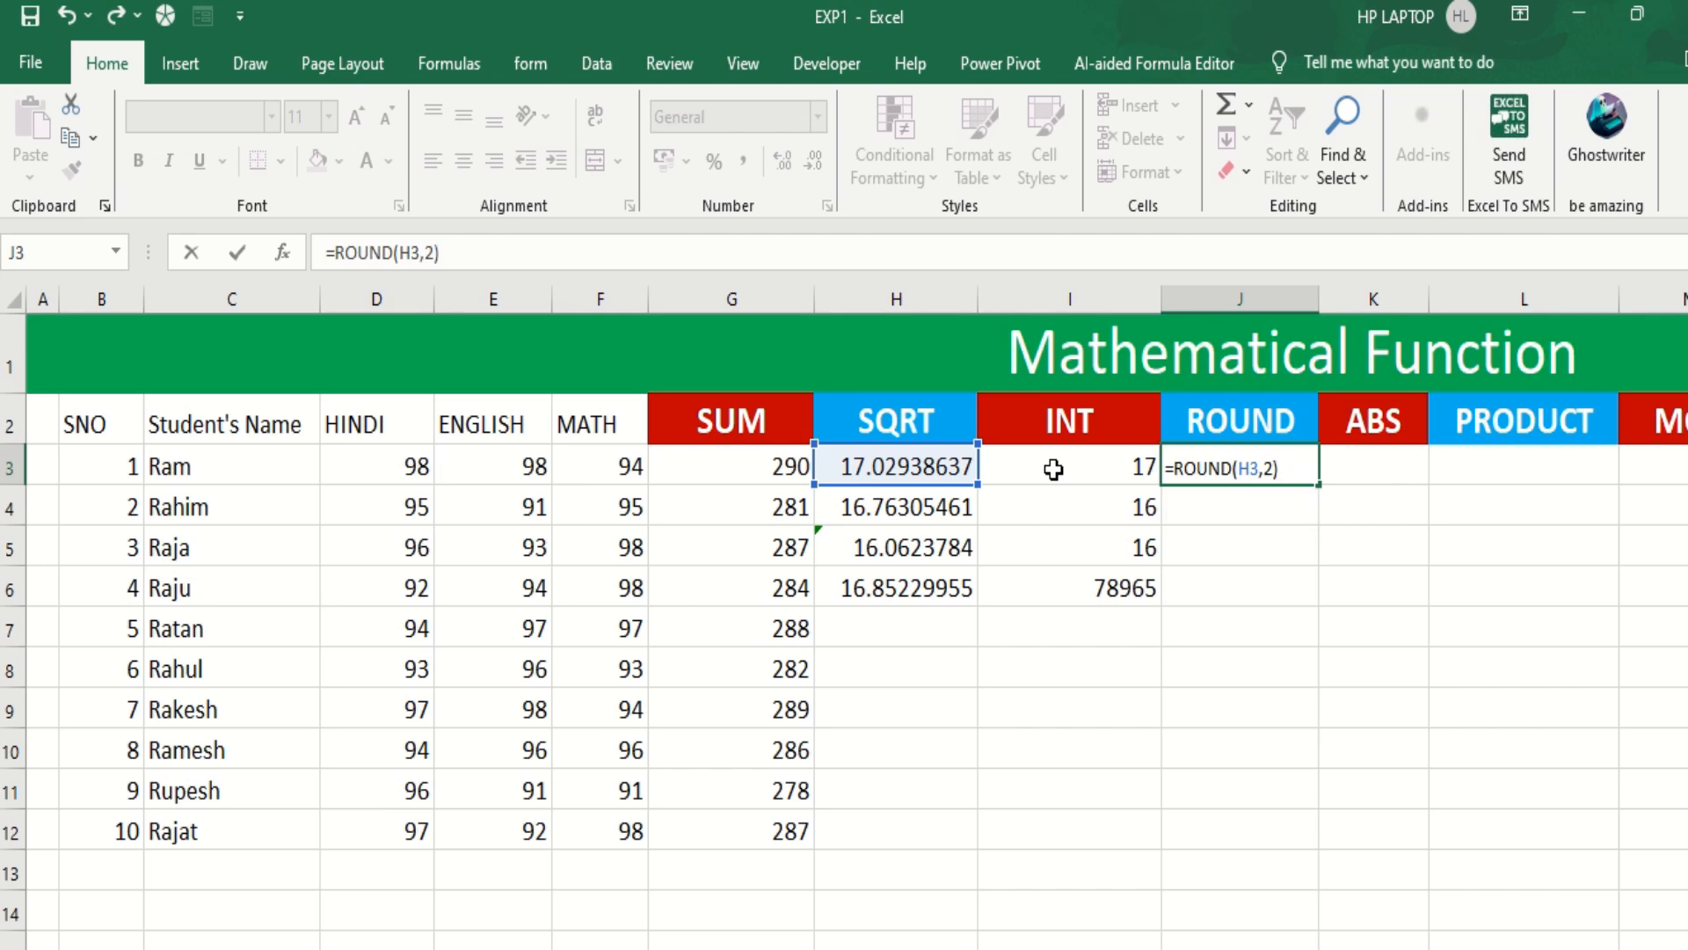
key("Return")
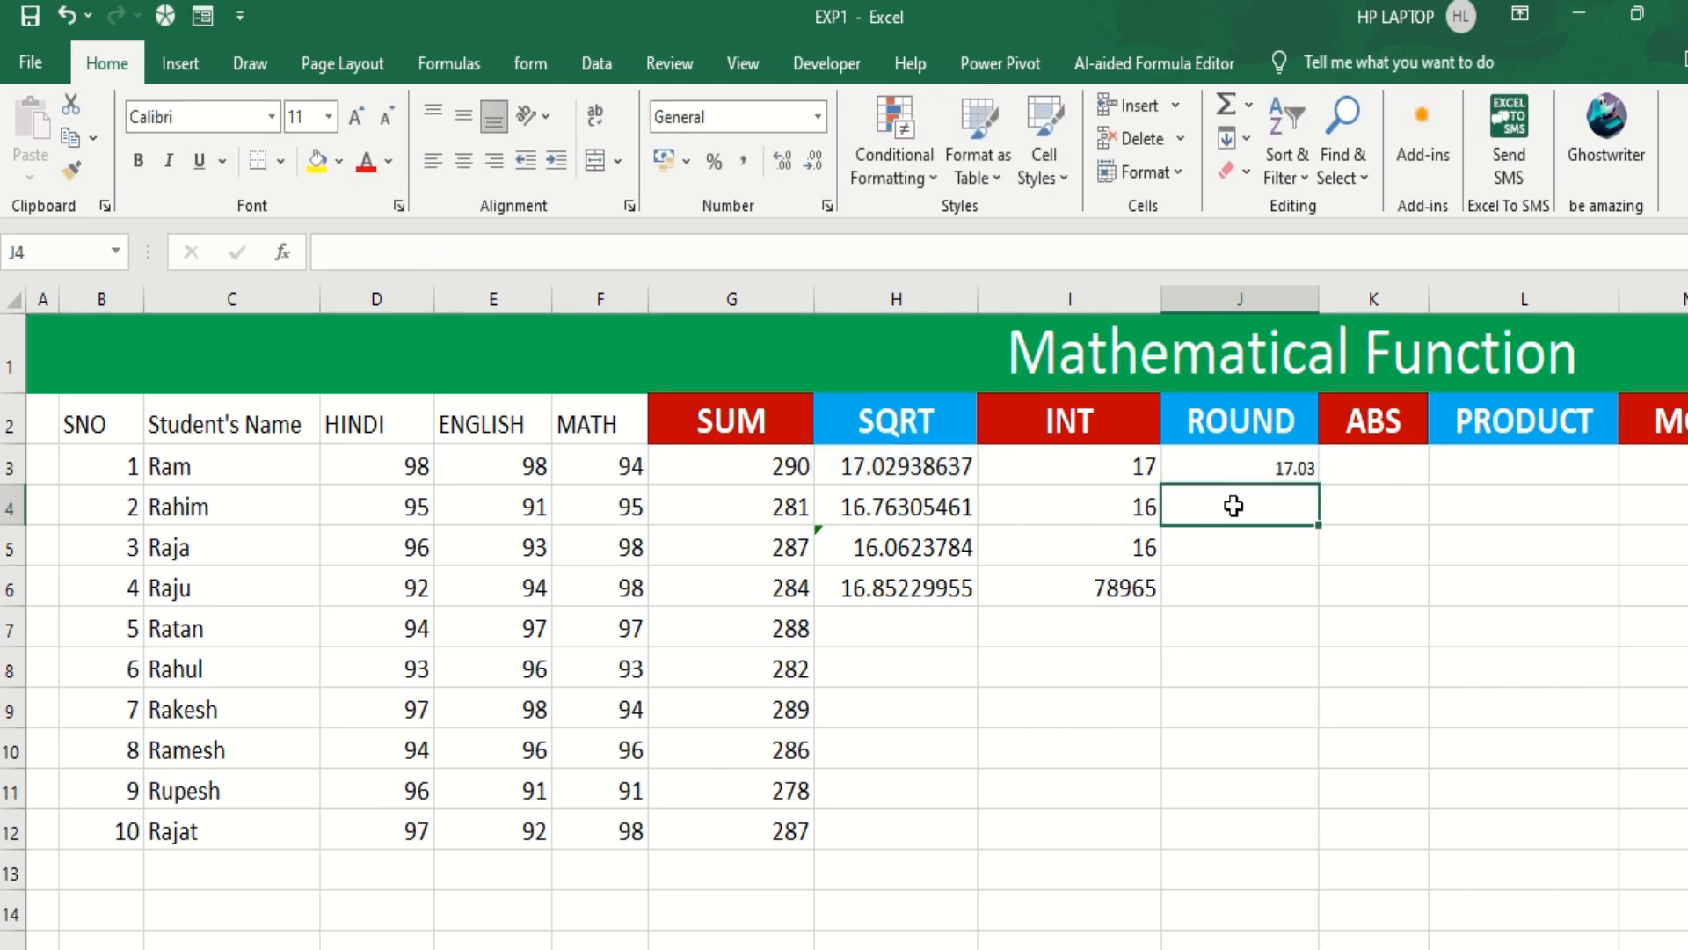
type("=ro")
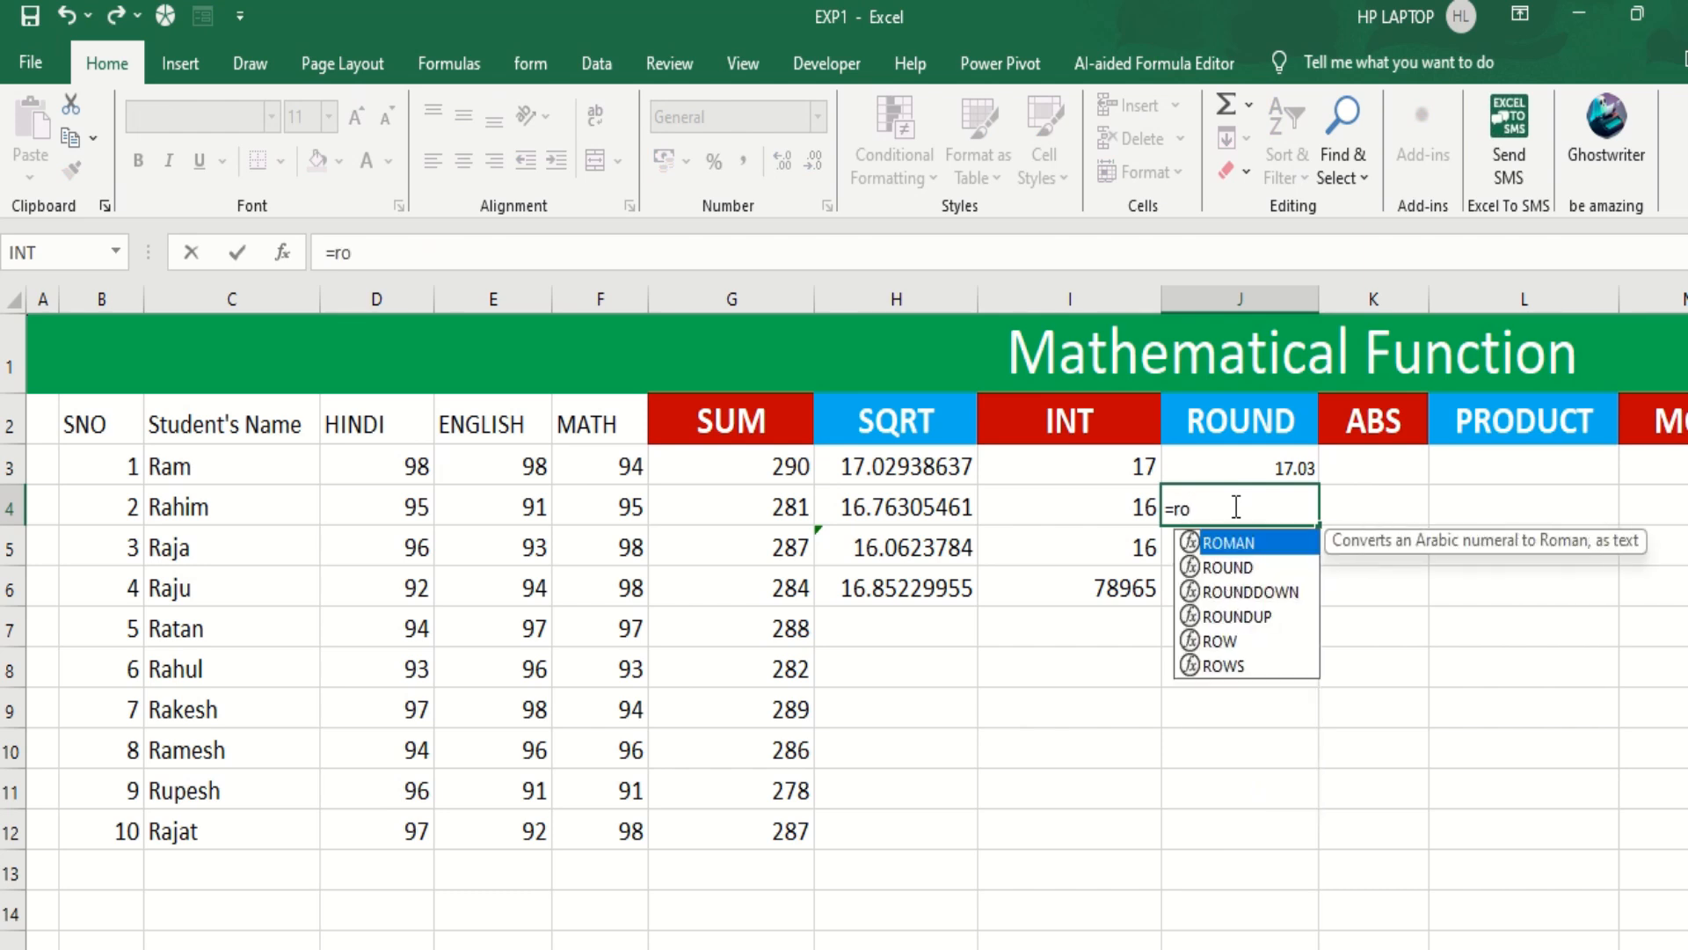
type("u")
key("Return")
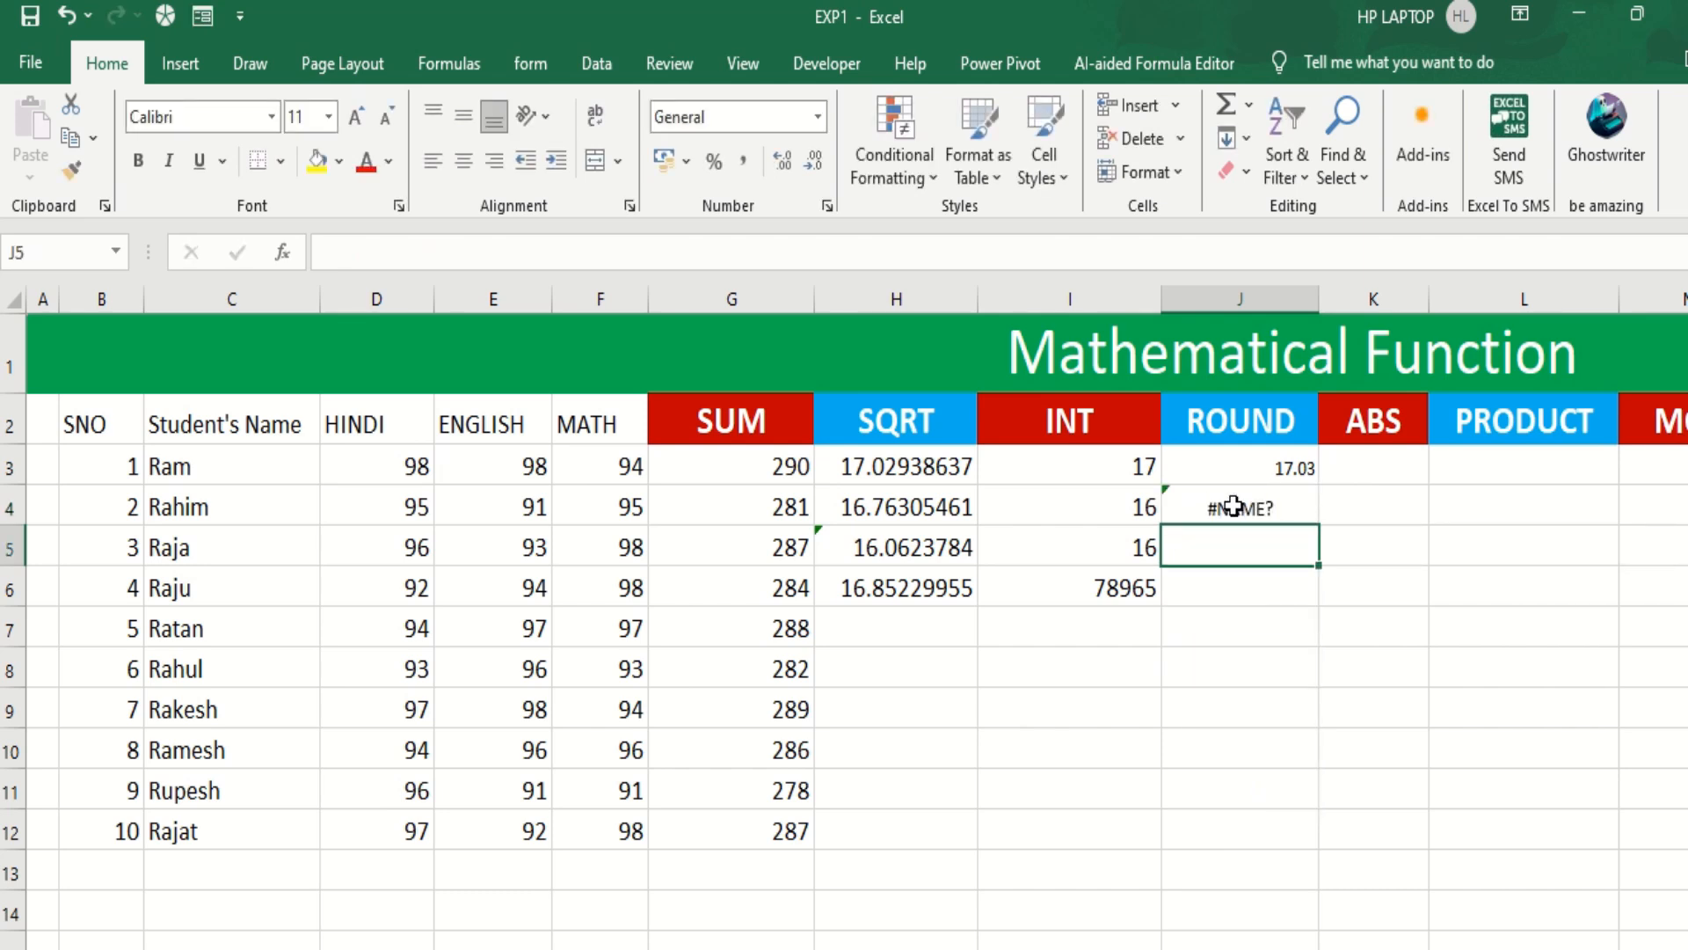
Enter the formula =ROUND(H4,2) in cell J4 to round the second square root to two decimal places.
left_click(1234, 505)
type("=rou")
key("Tab")
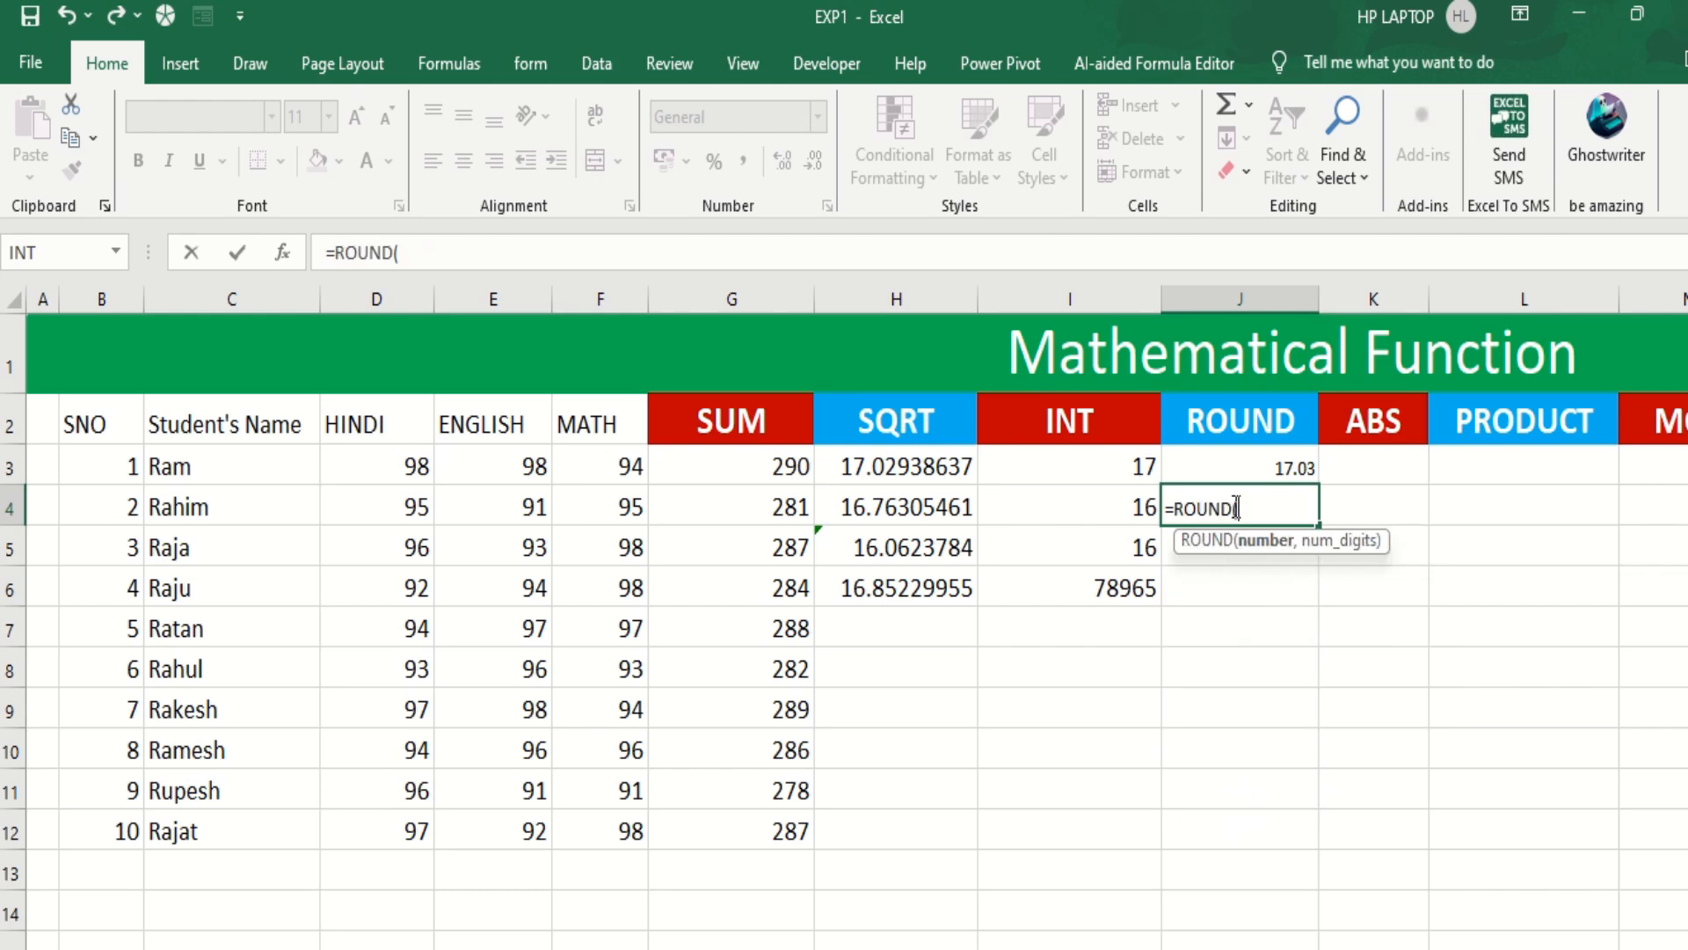
left_click(919, 508)
type(",")
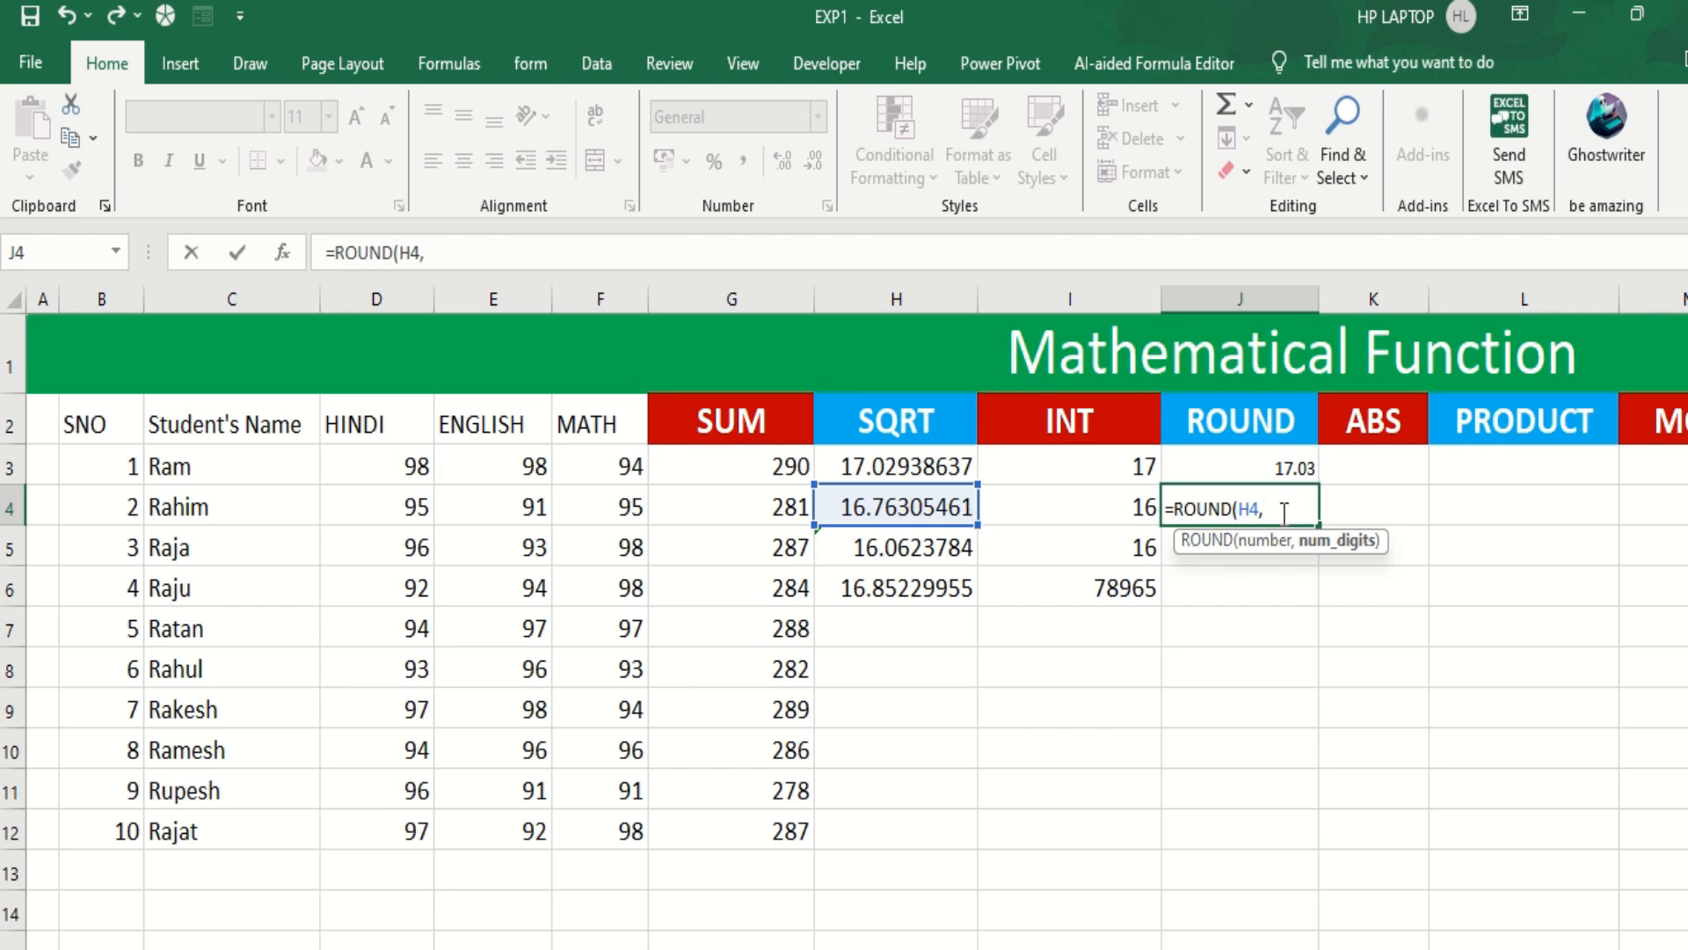
type("2)")
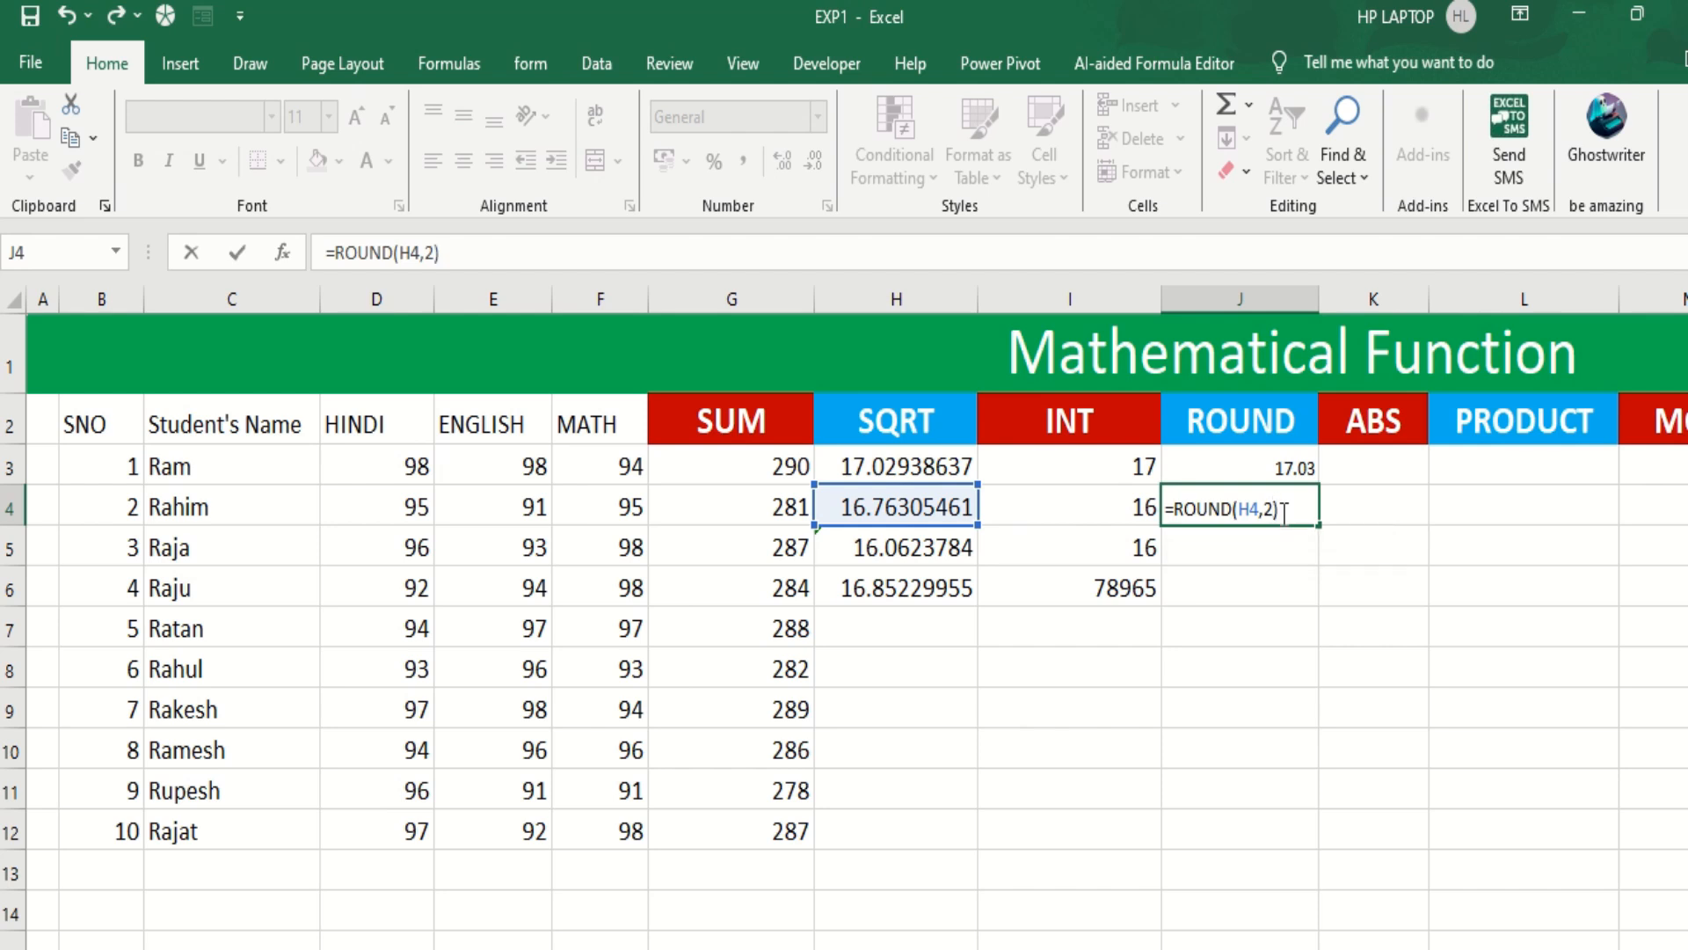
key("Return")
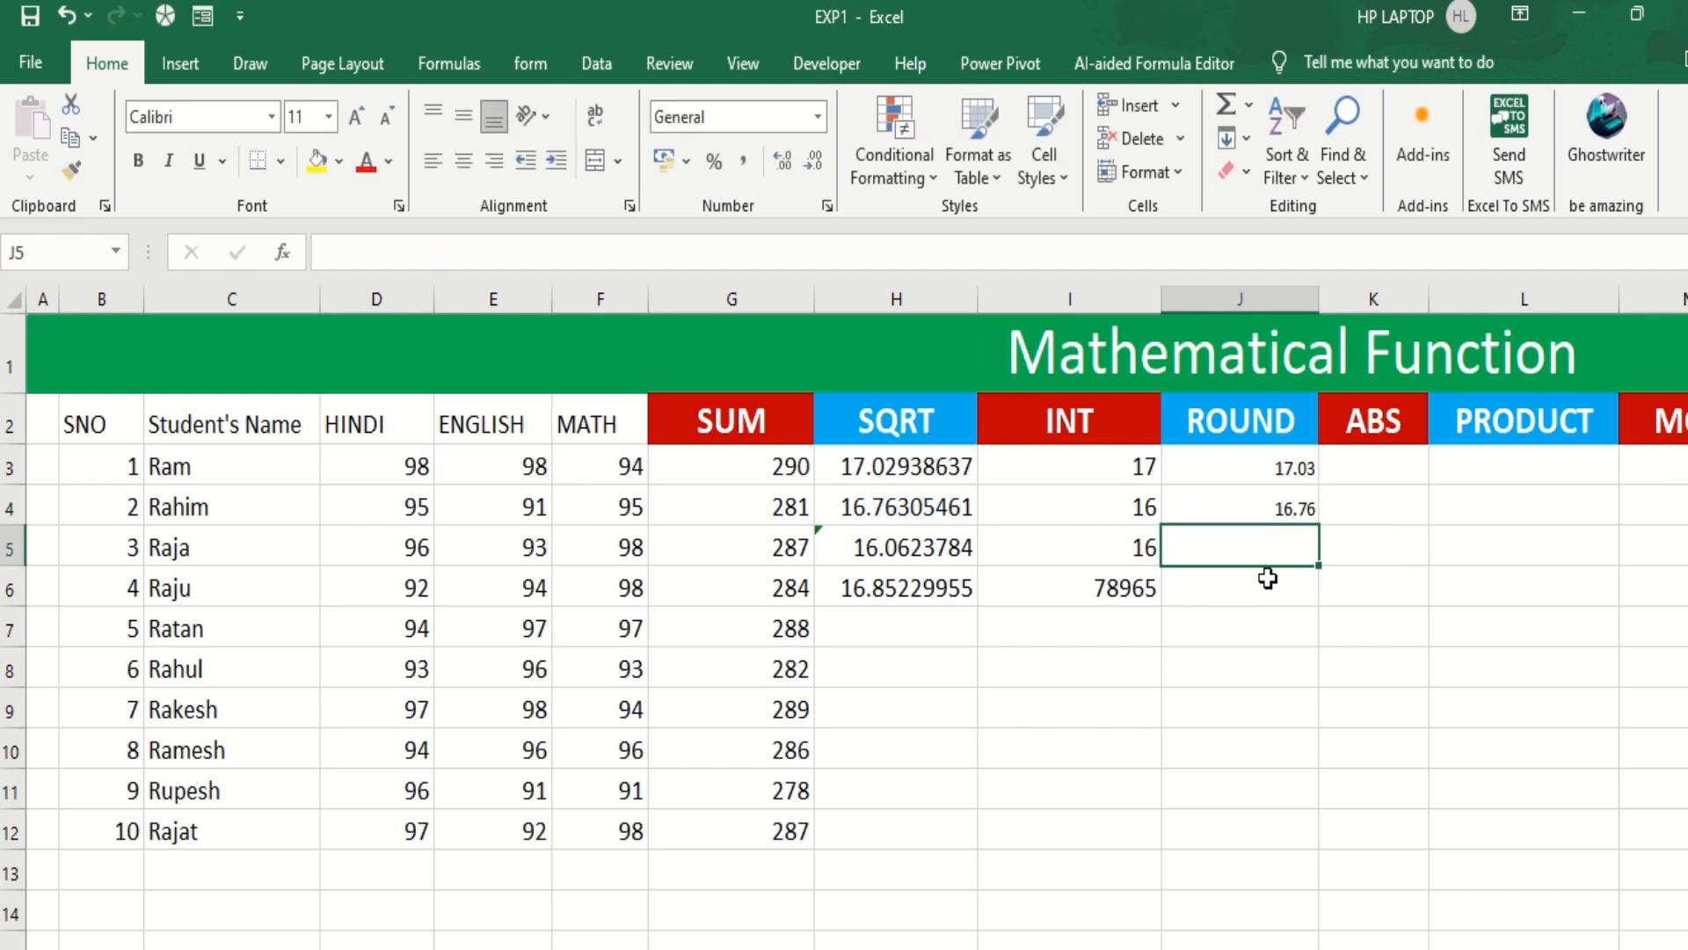
left_click(1269, 506)
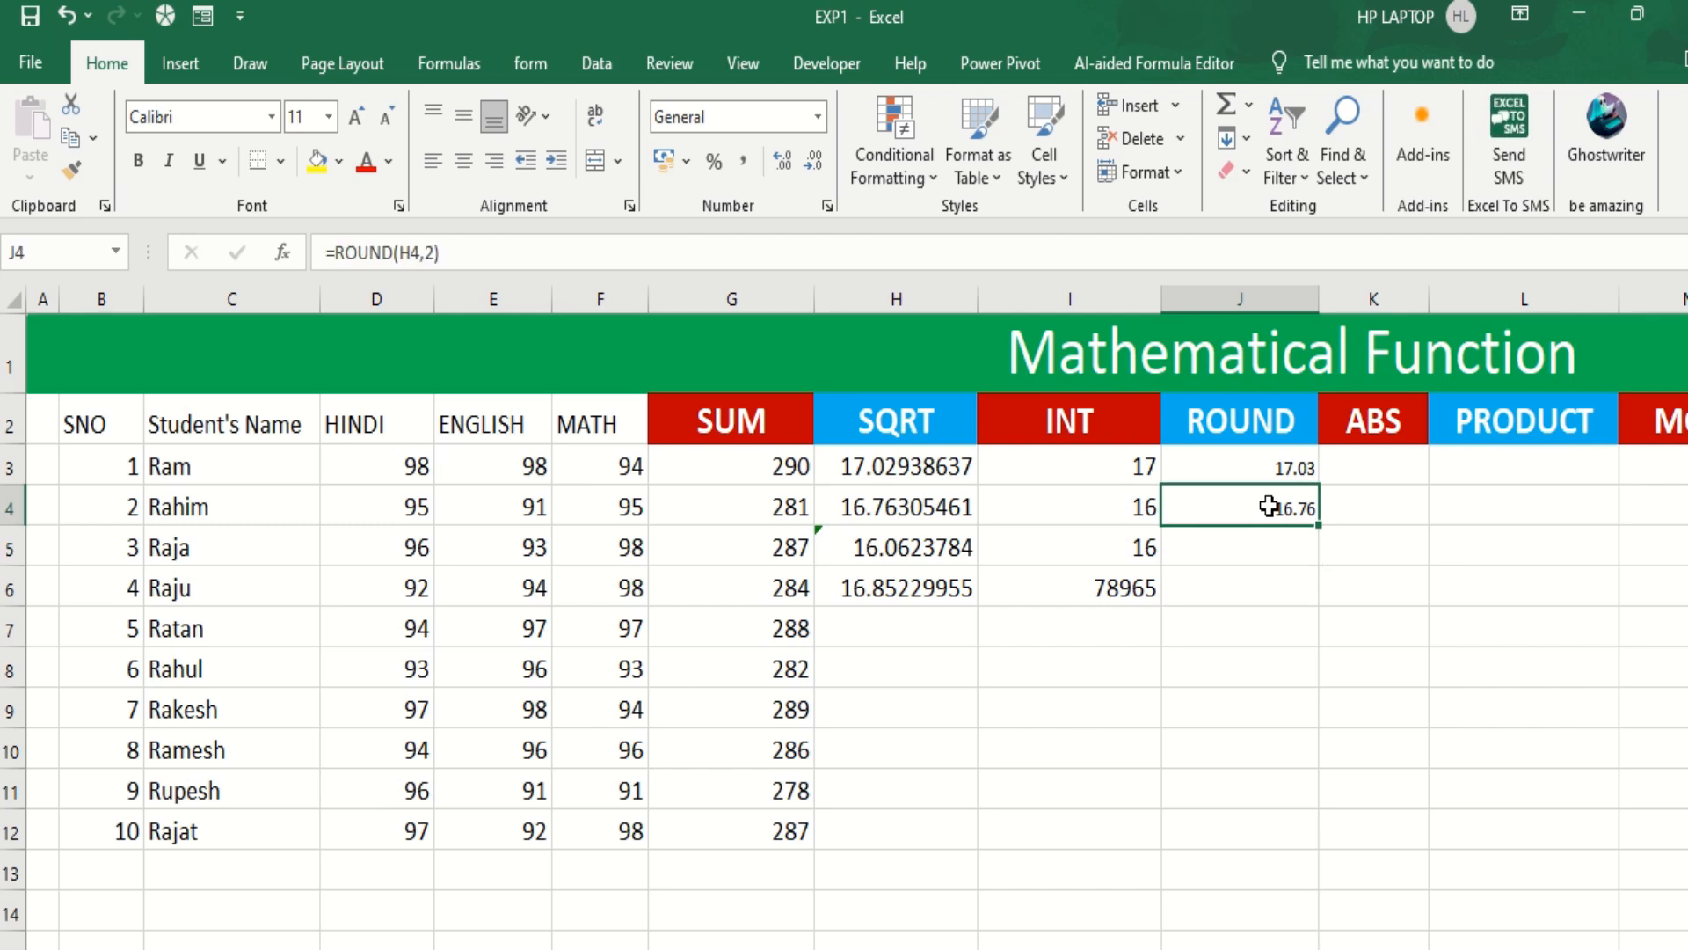
left_click(1262, 539)
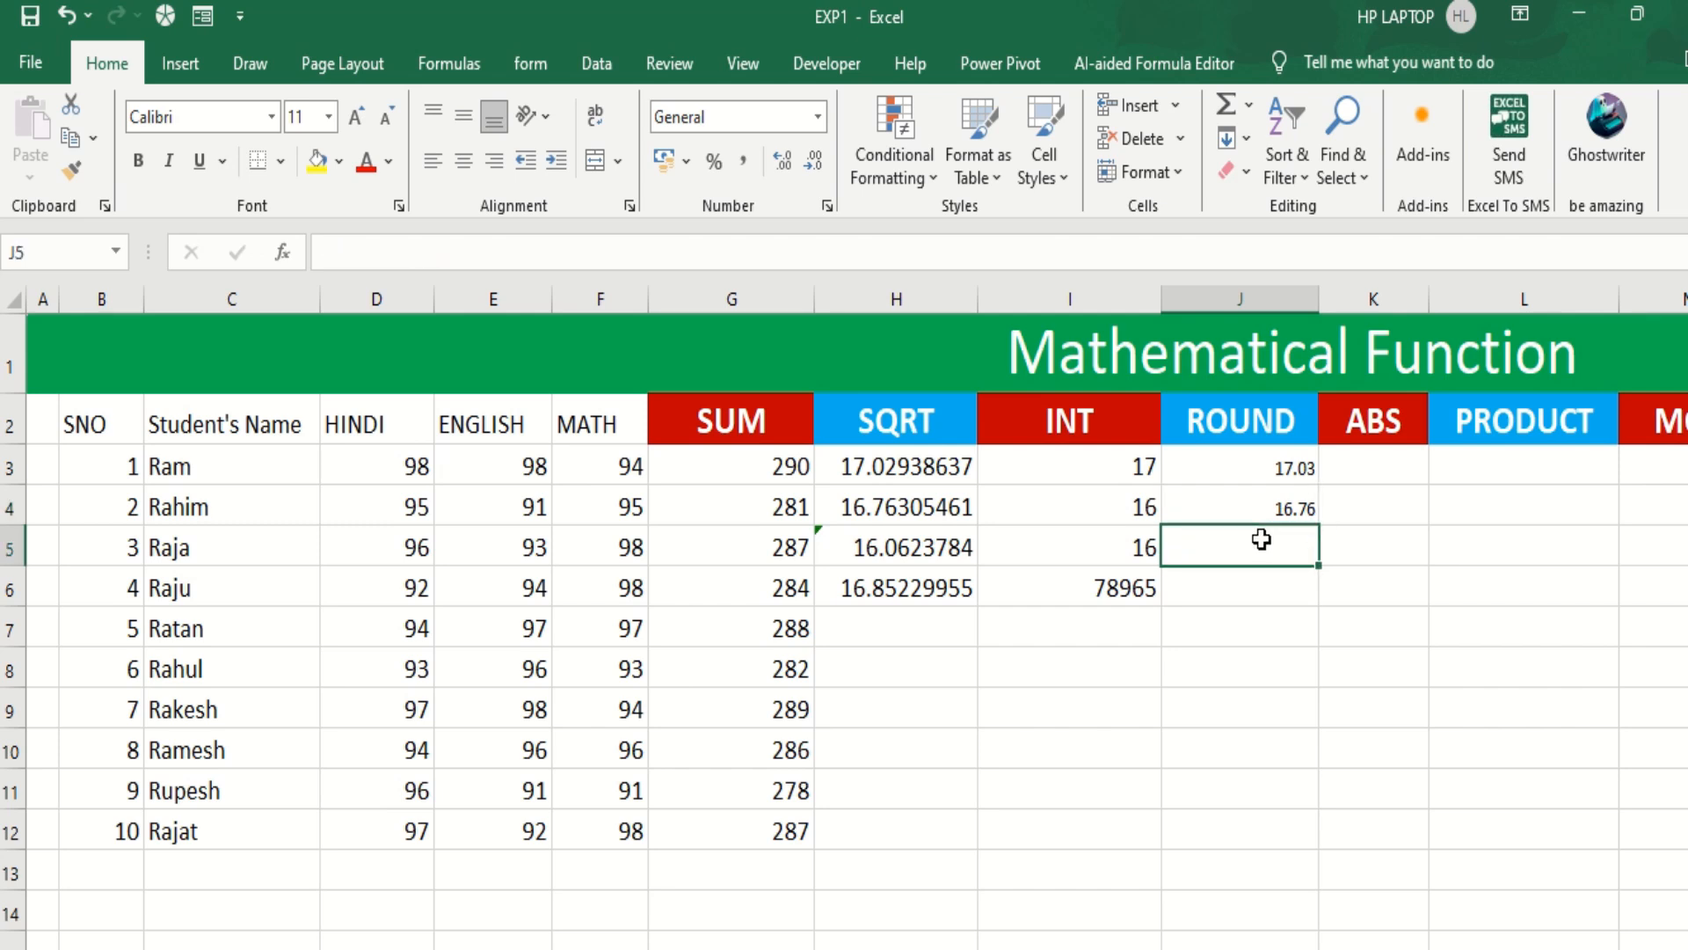
left_click(1340, 471)
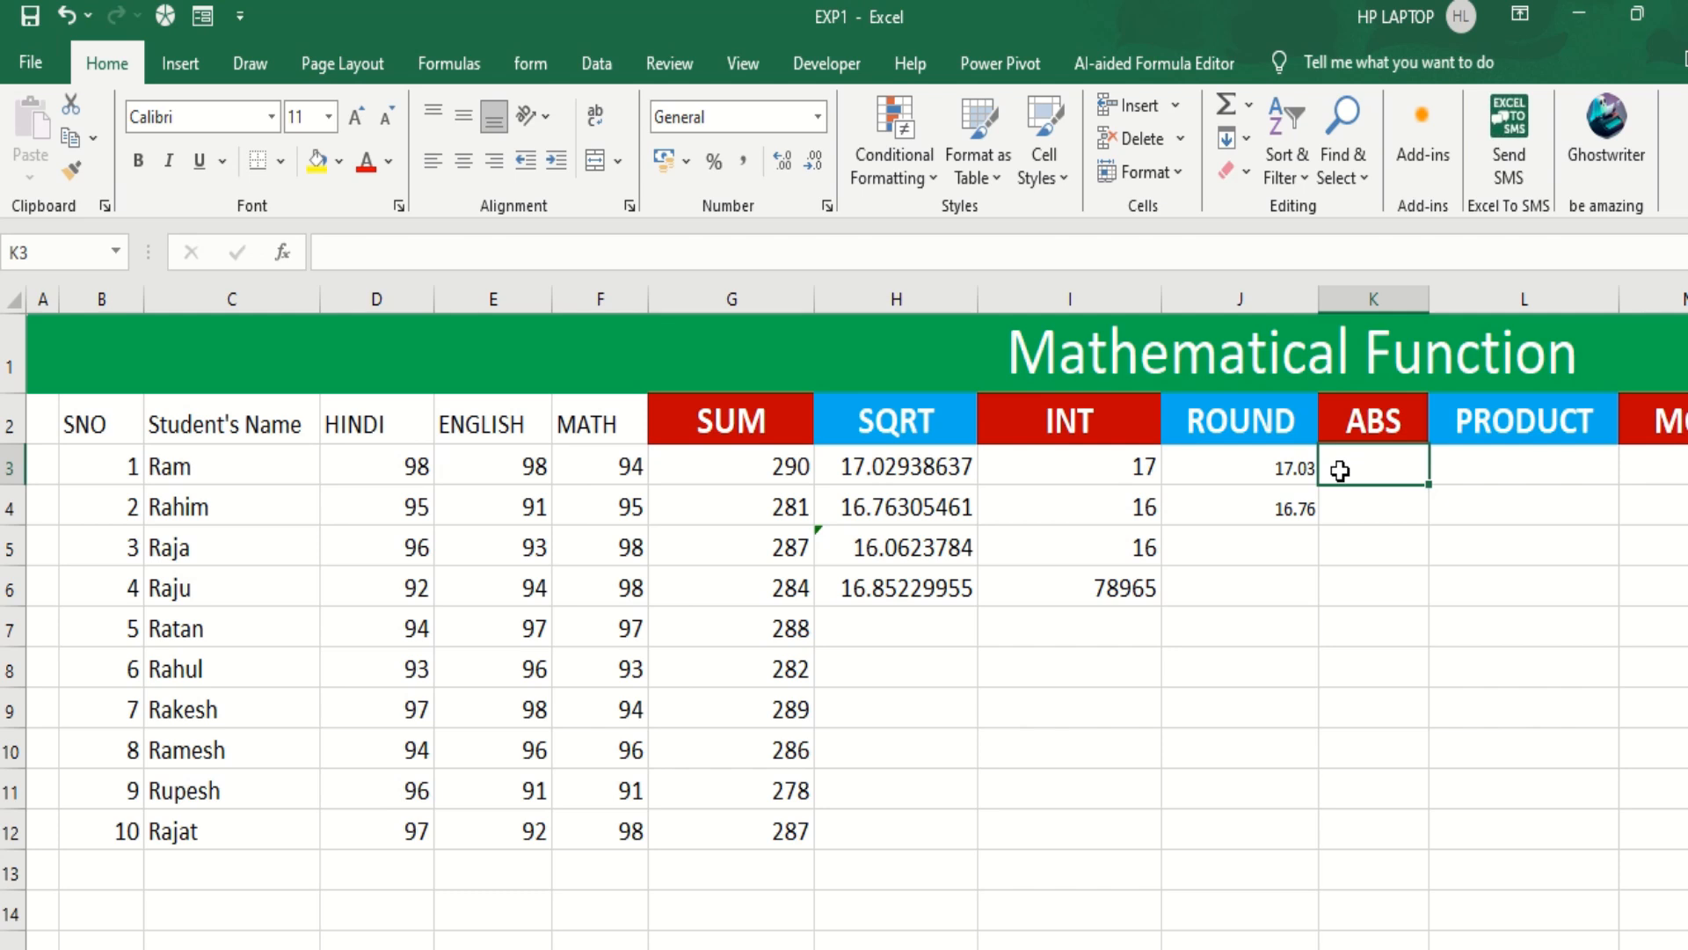
left_click(1241, 467)
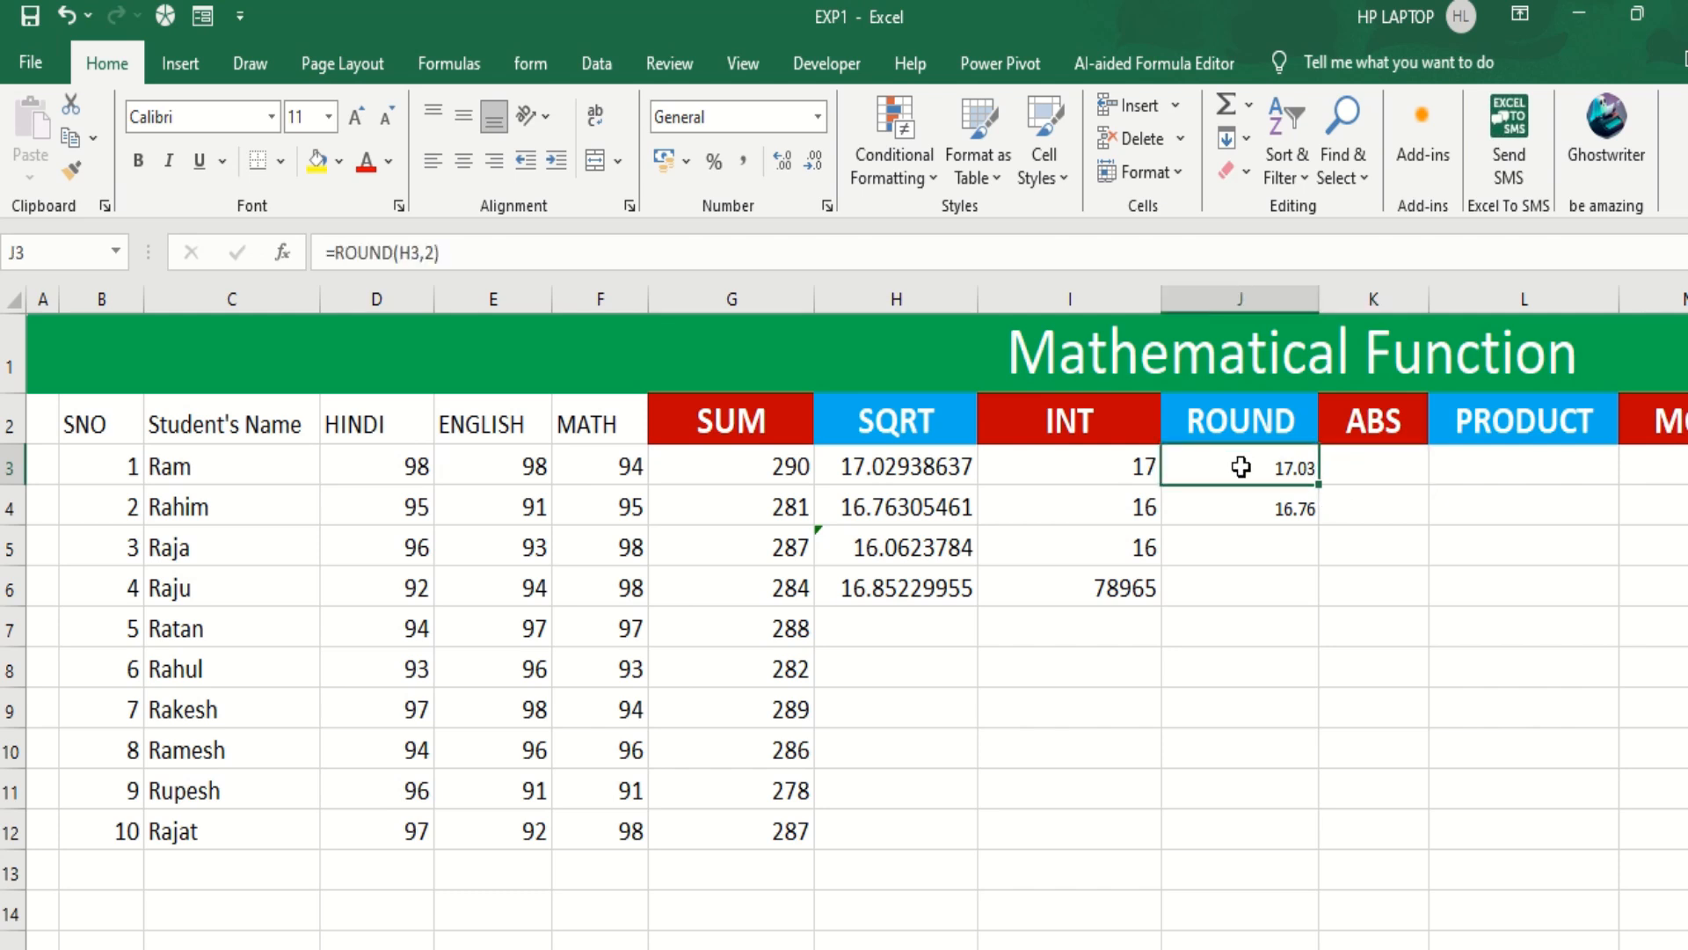
left_click(1106, 473)
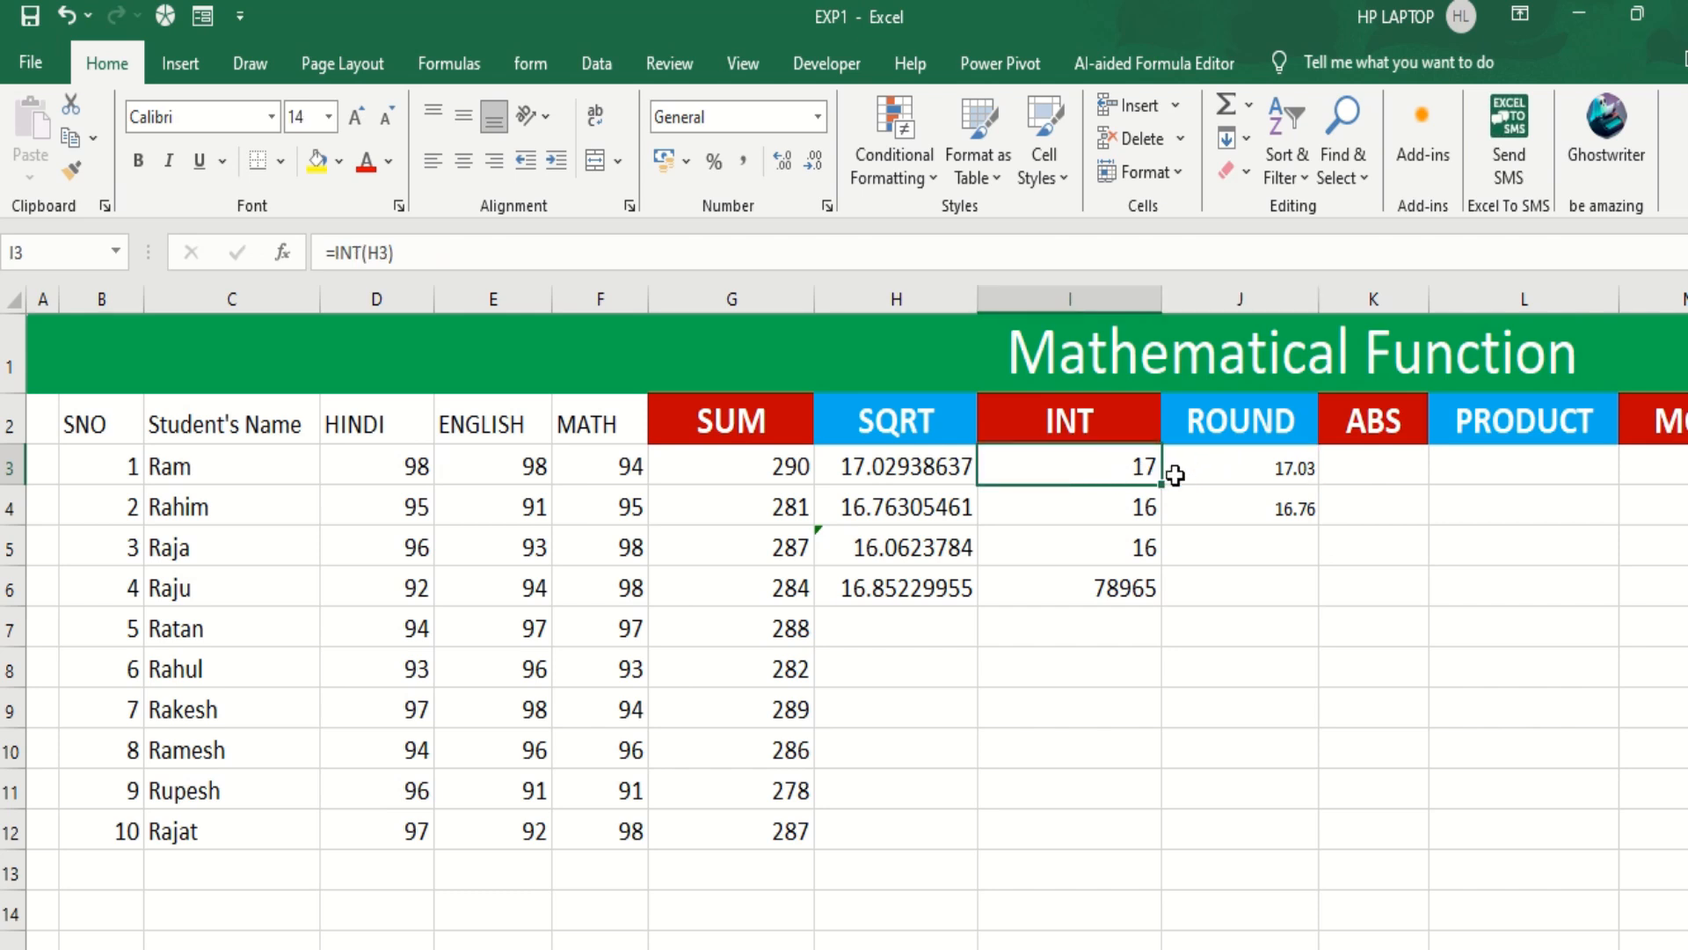
Increase the font size of cells J3:L7 to 14, then select cell K3 under the ABS heading.
left_click_drag(1210, 475, 1500, 629)
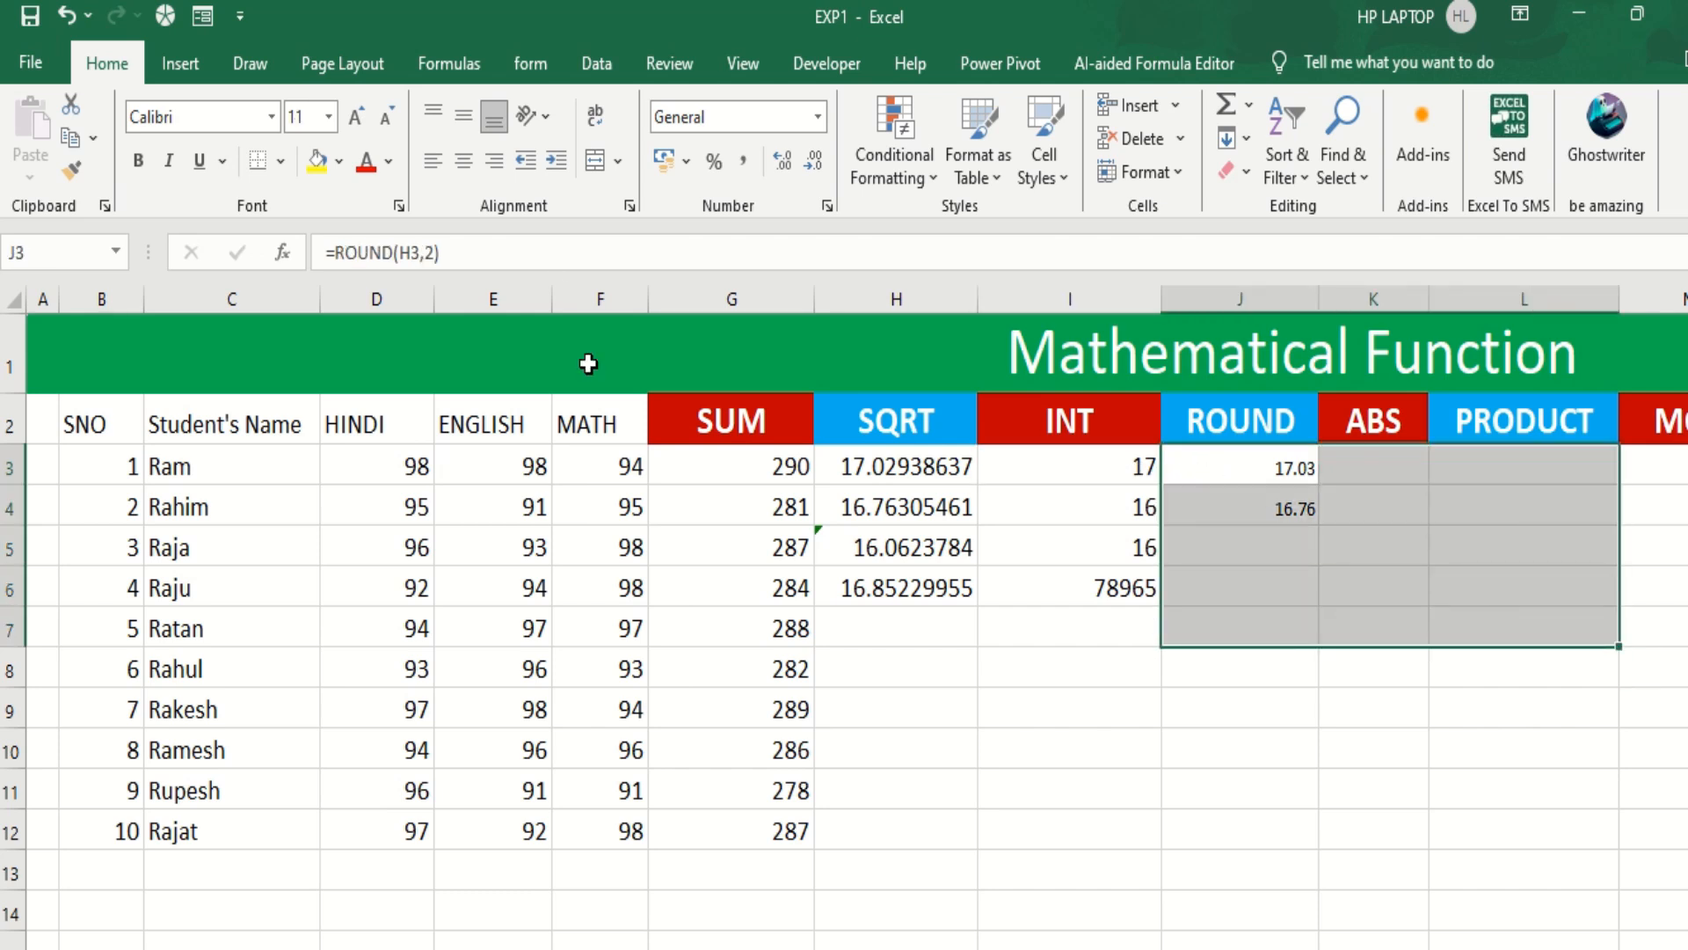
left_click(355, 118)
left_click(354, 118)
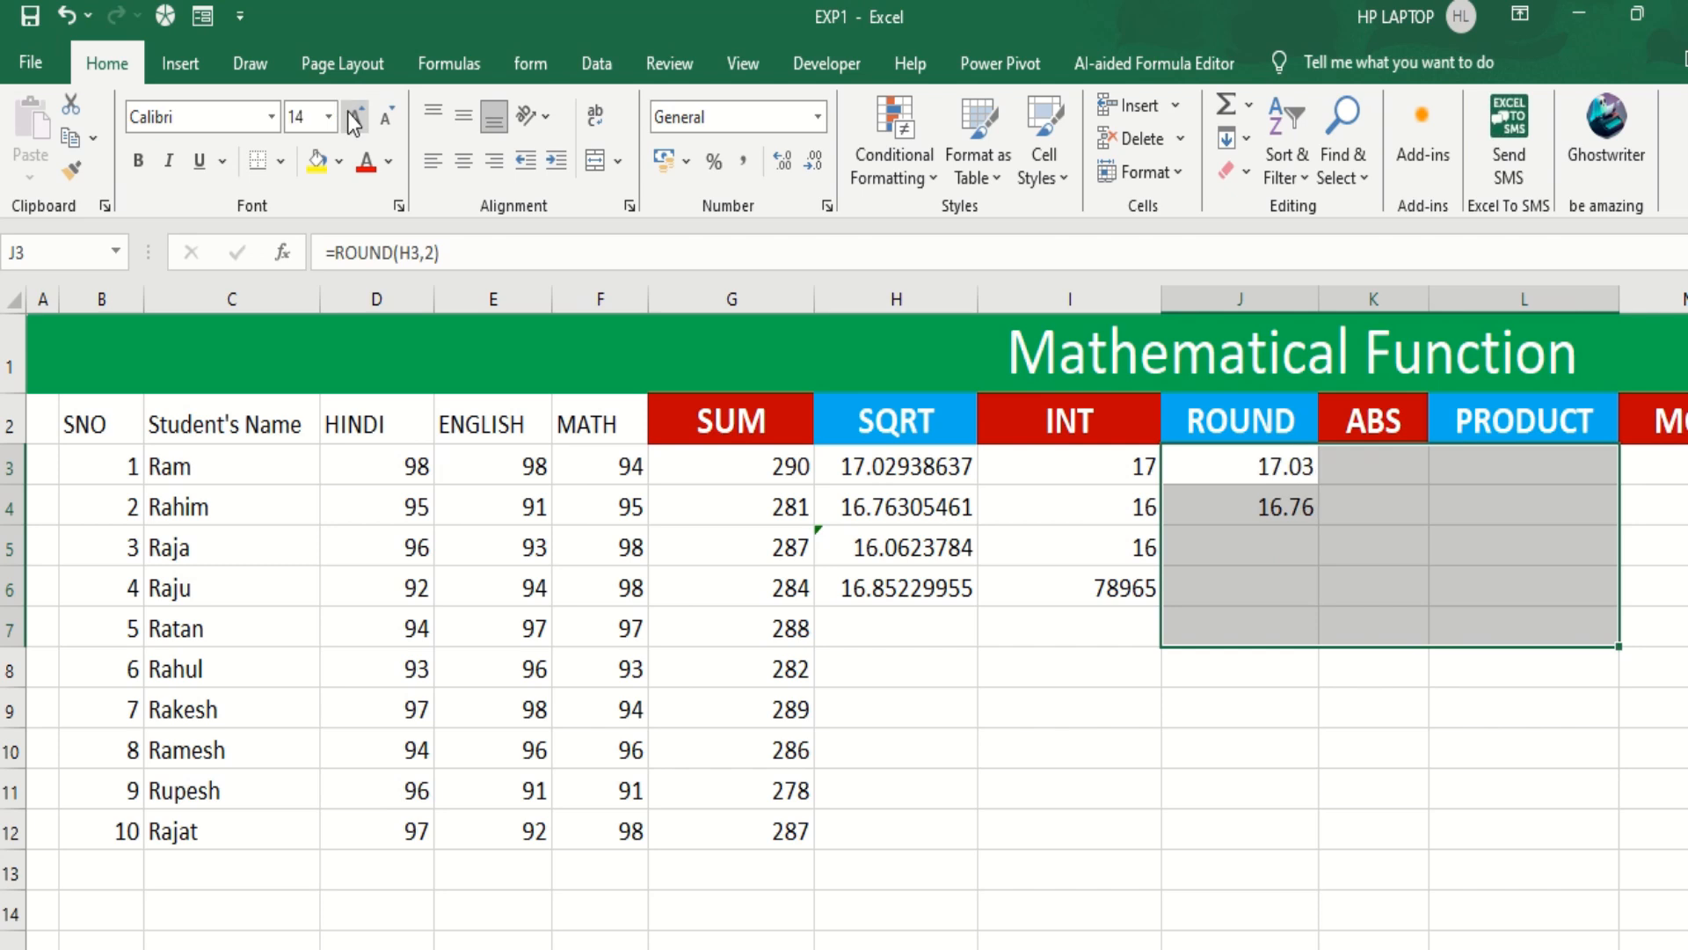
left_click(1378, 459)
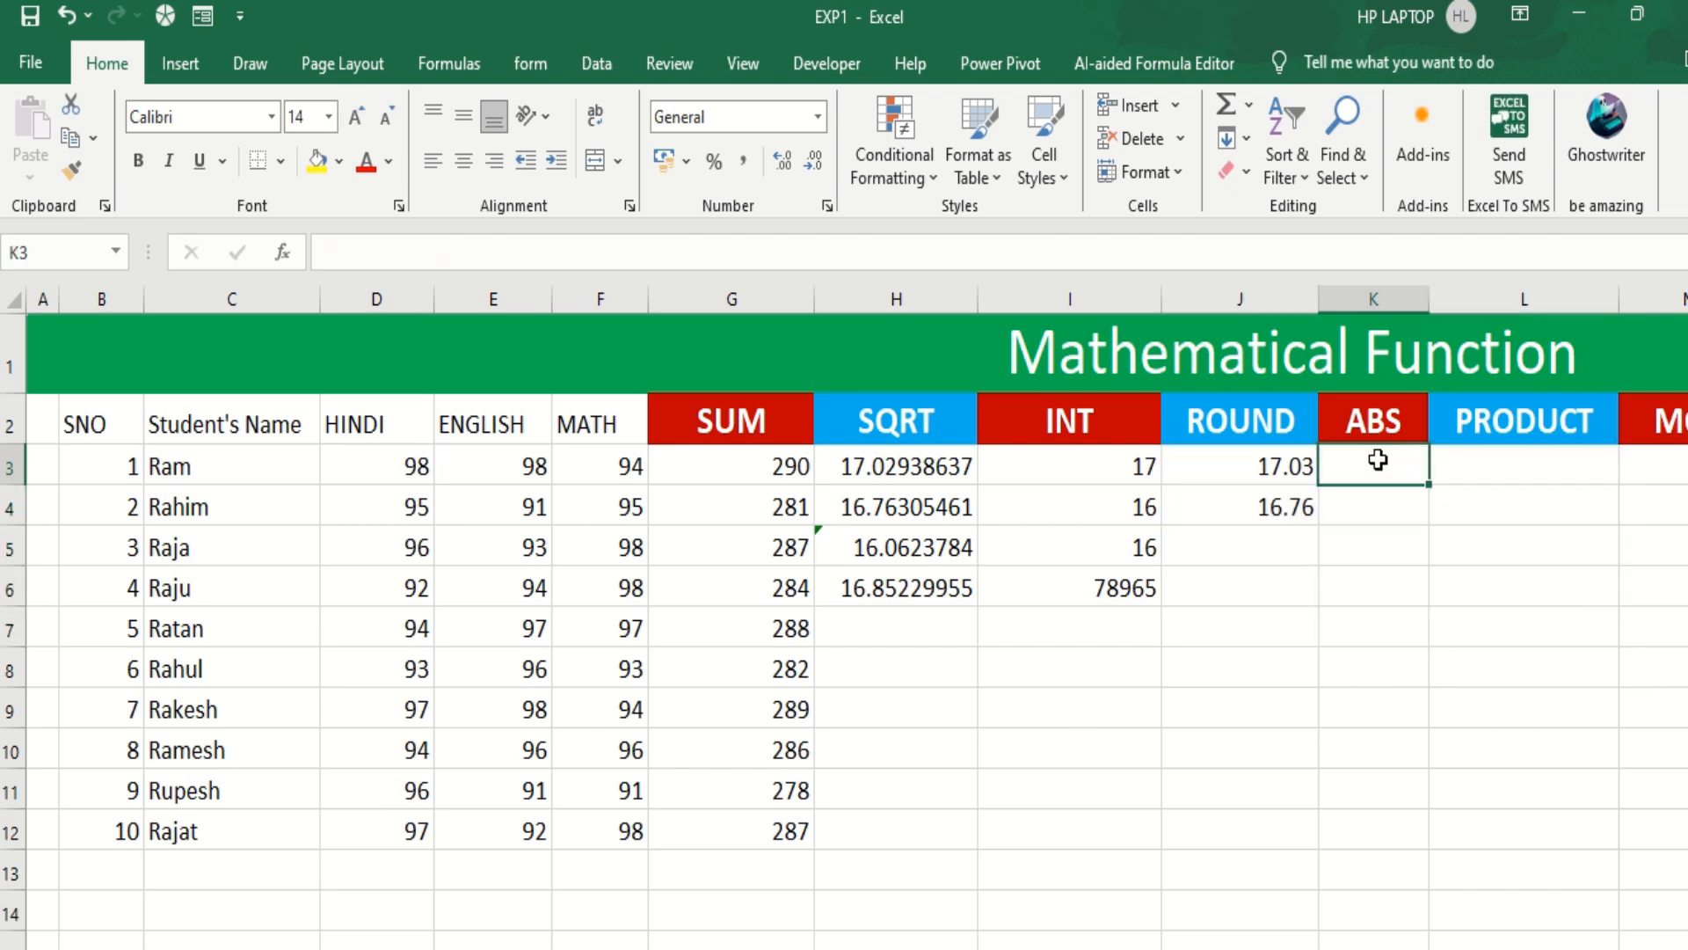
type("=")
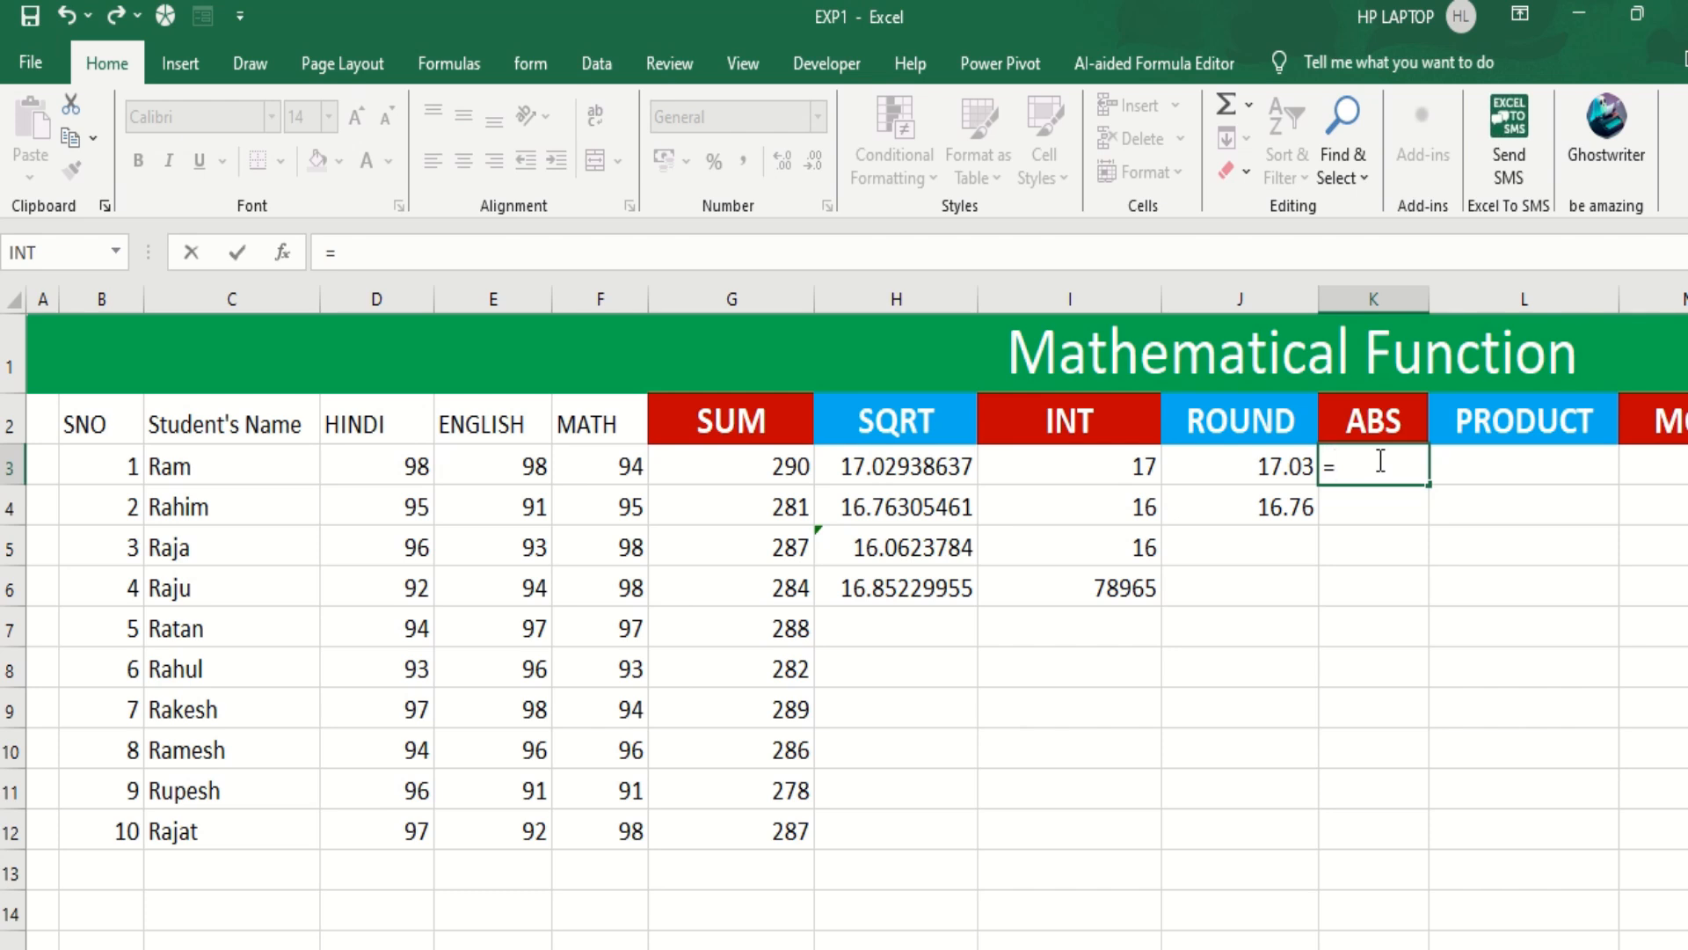
key("BackSpace")
key("Escape")
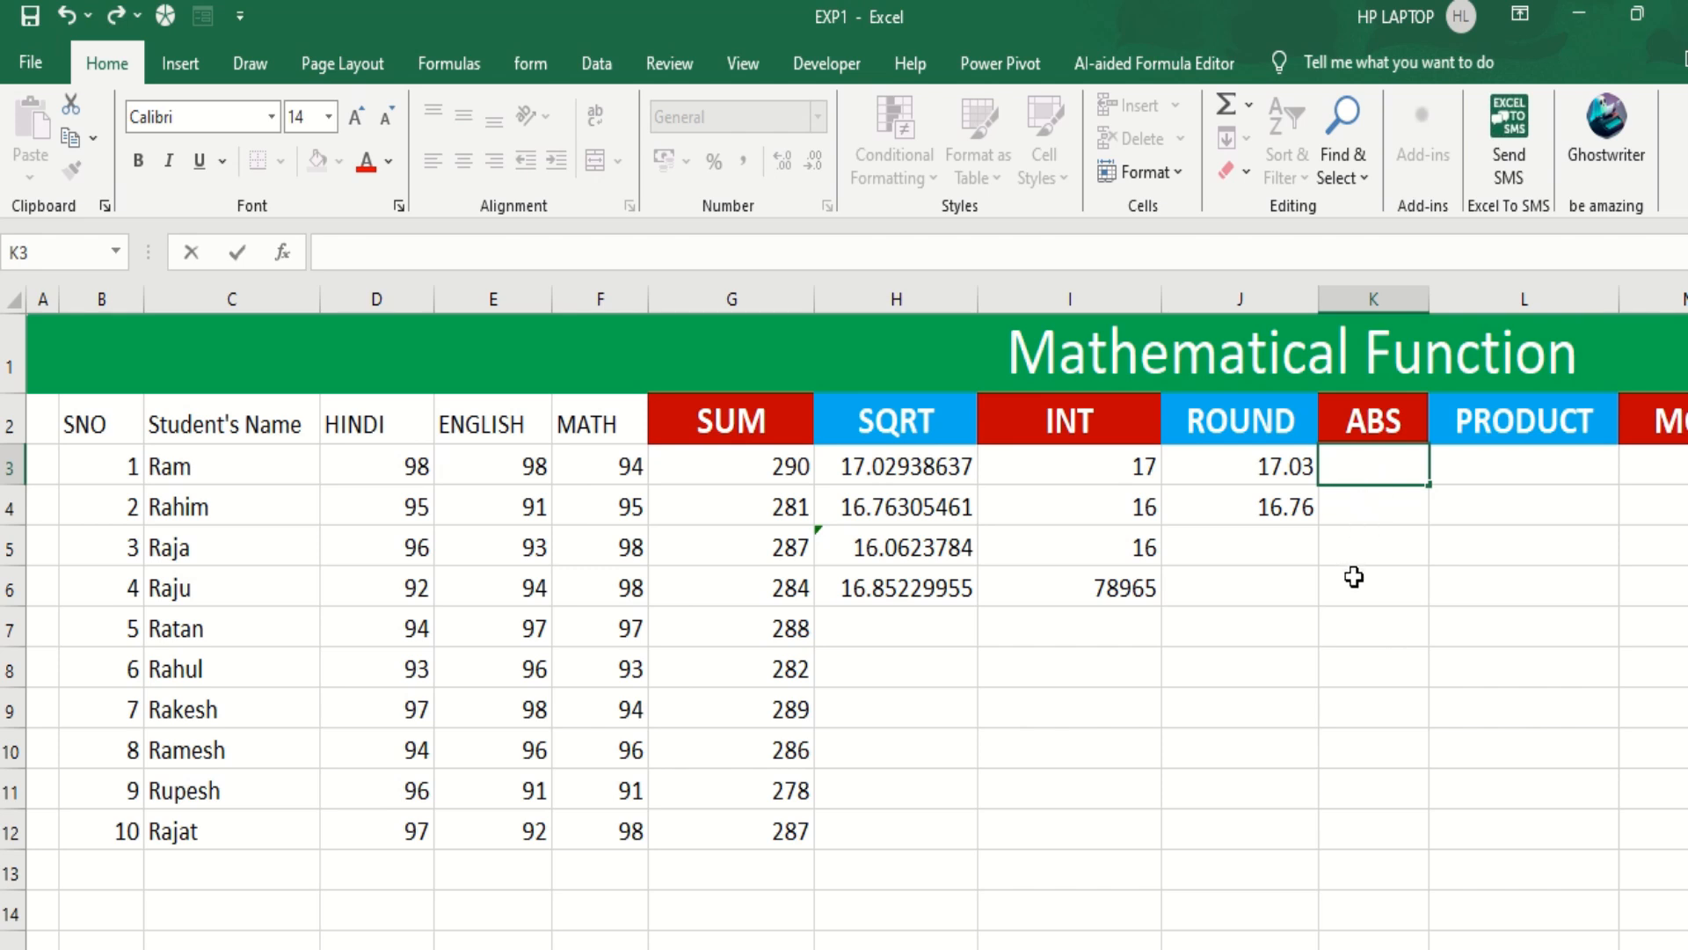
Enter the formula =G3-F3 in cell K7 to subtract the first student's MATH mark from the SUM value.
left_click(729, 472)
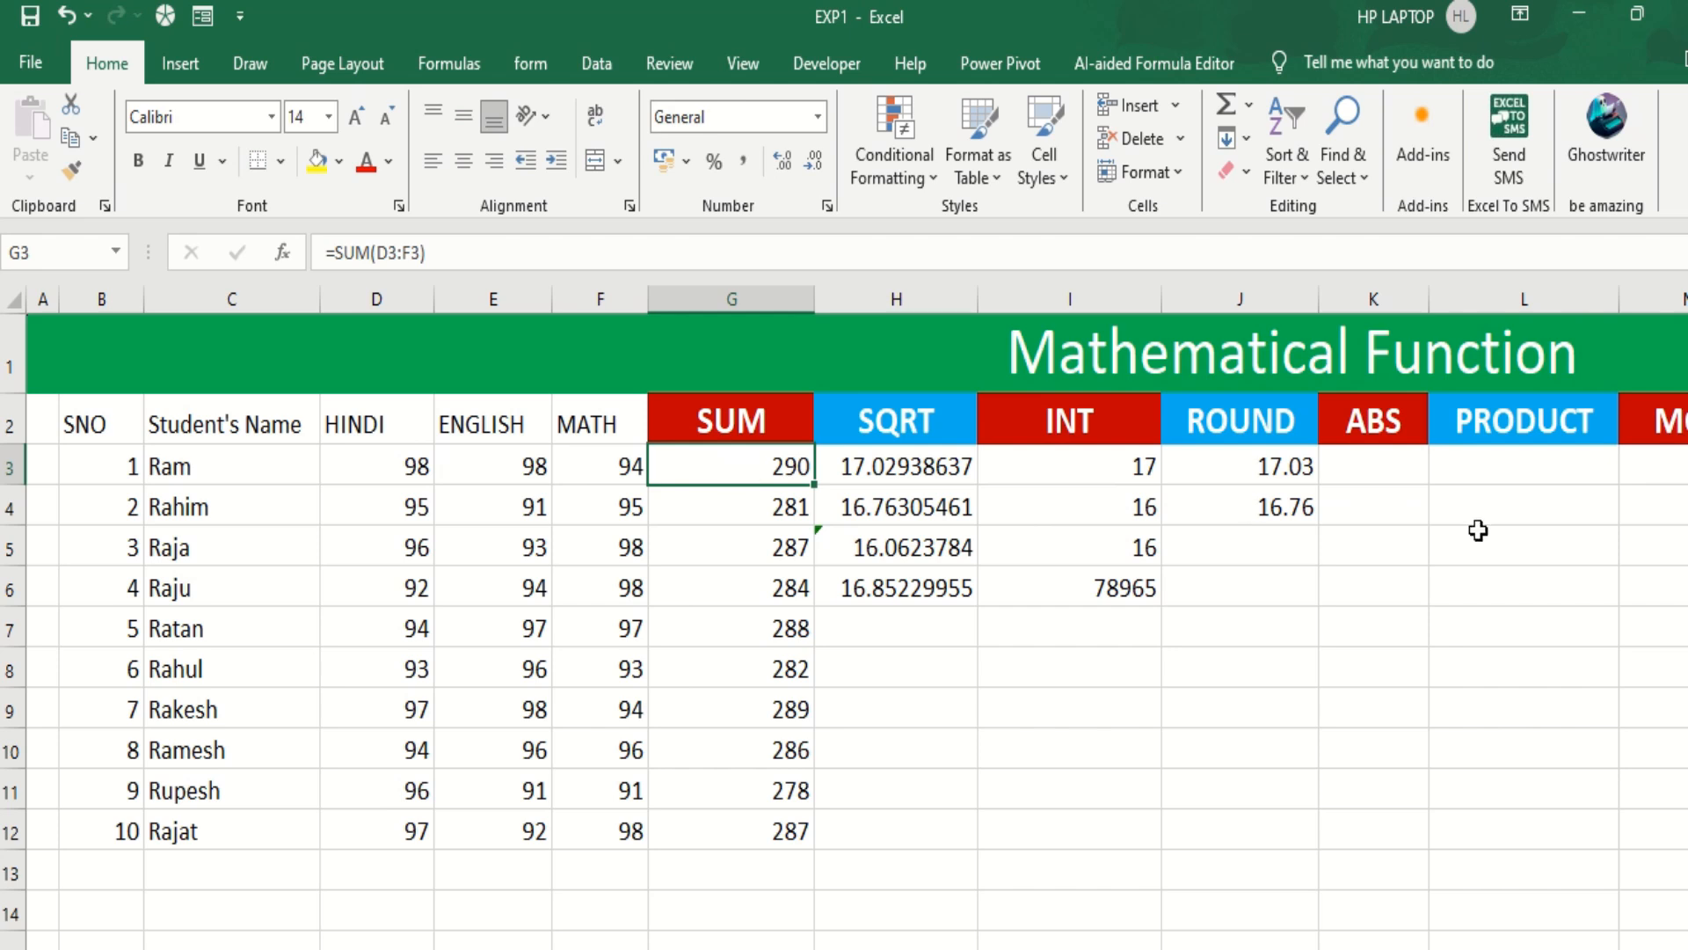
left_click(1358, 618)
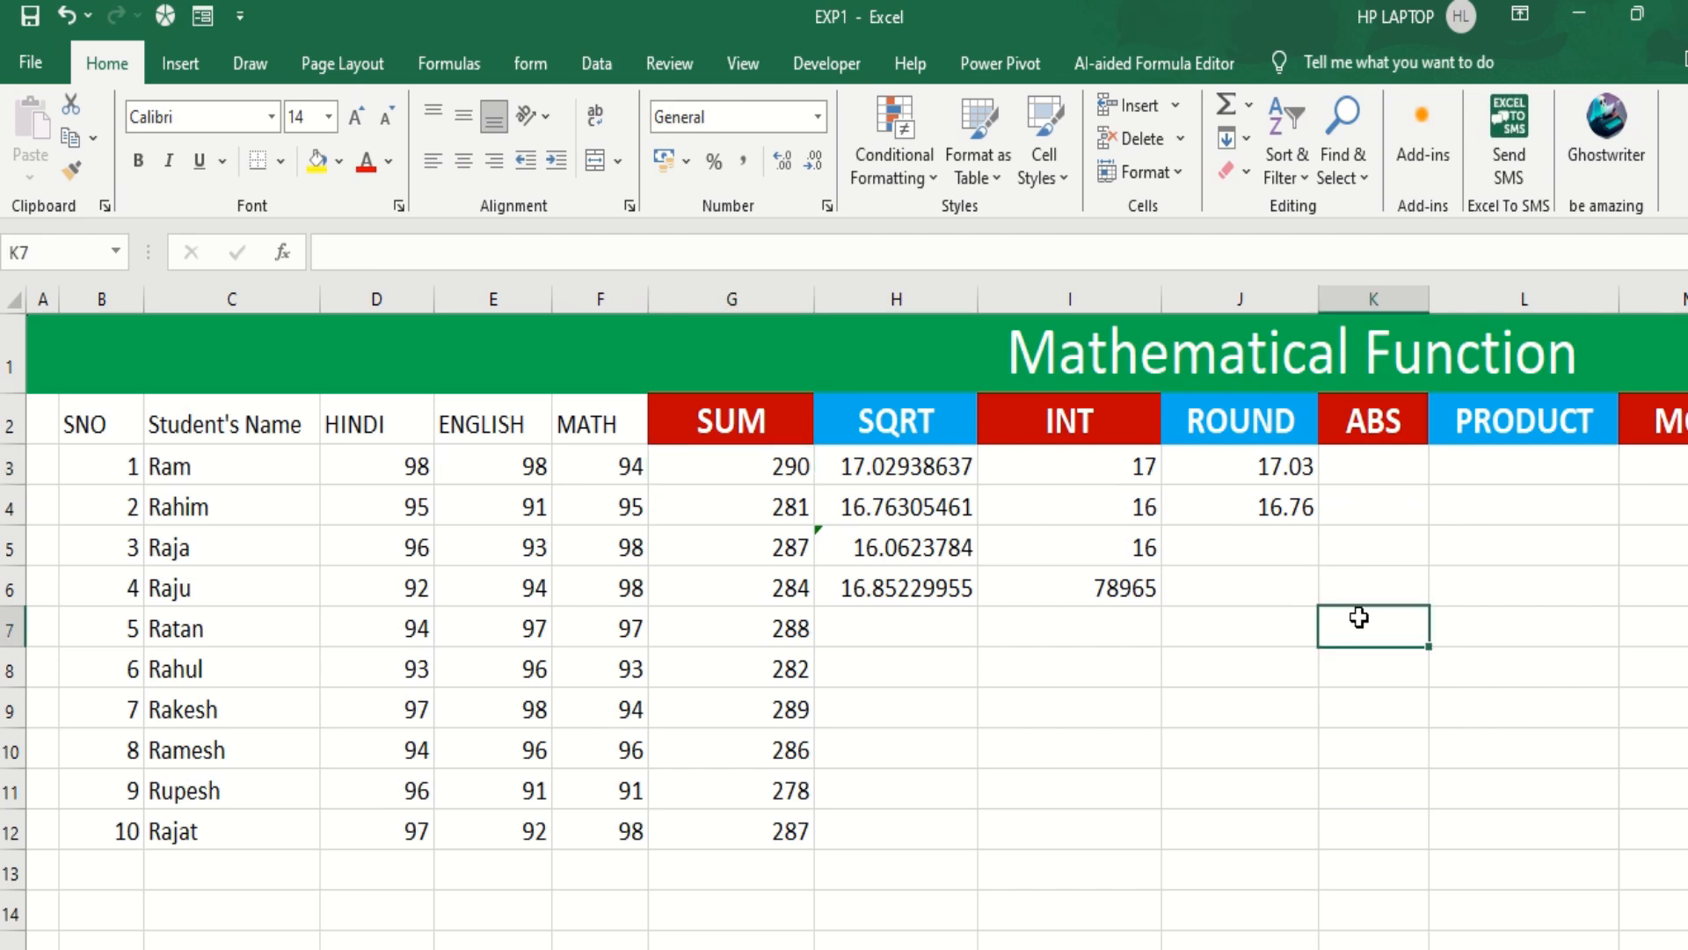
type("=")
left_click(758, 457)
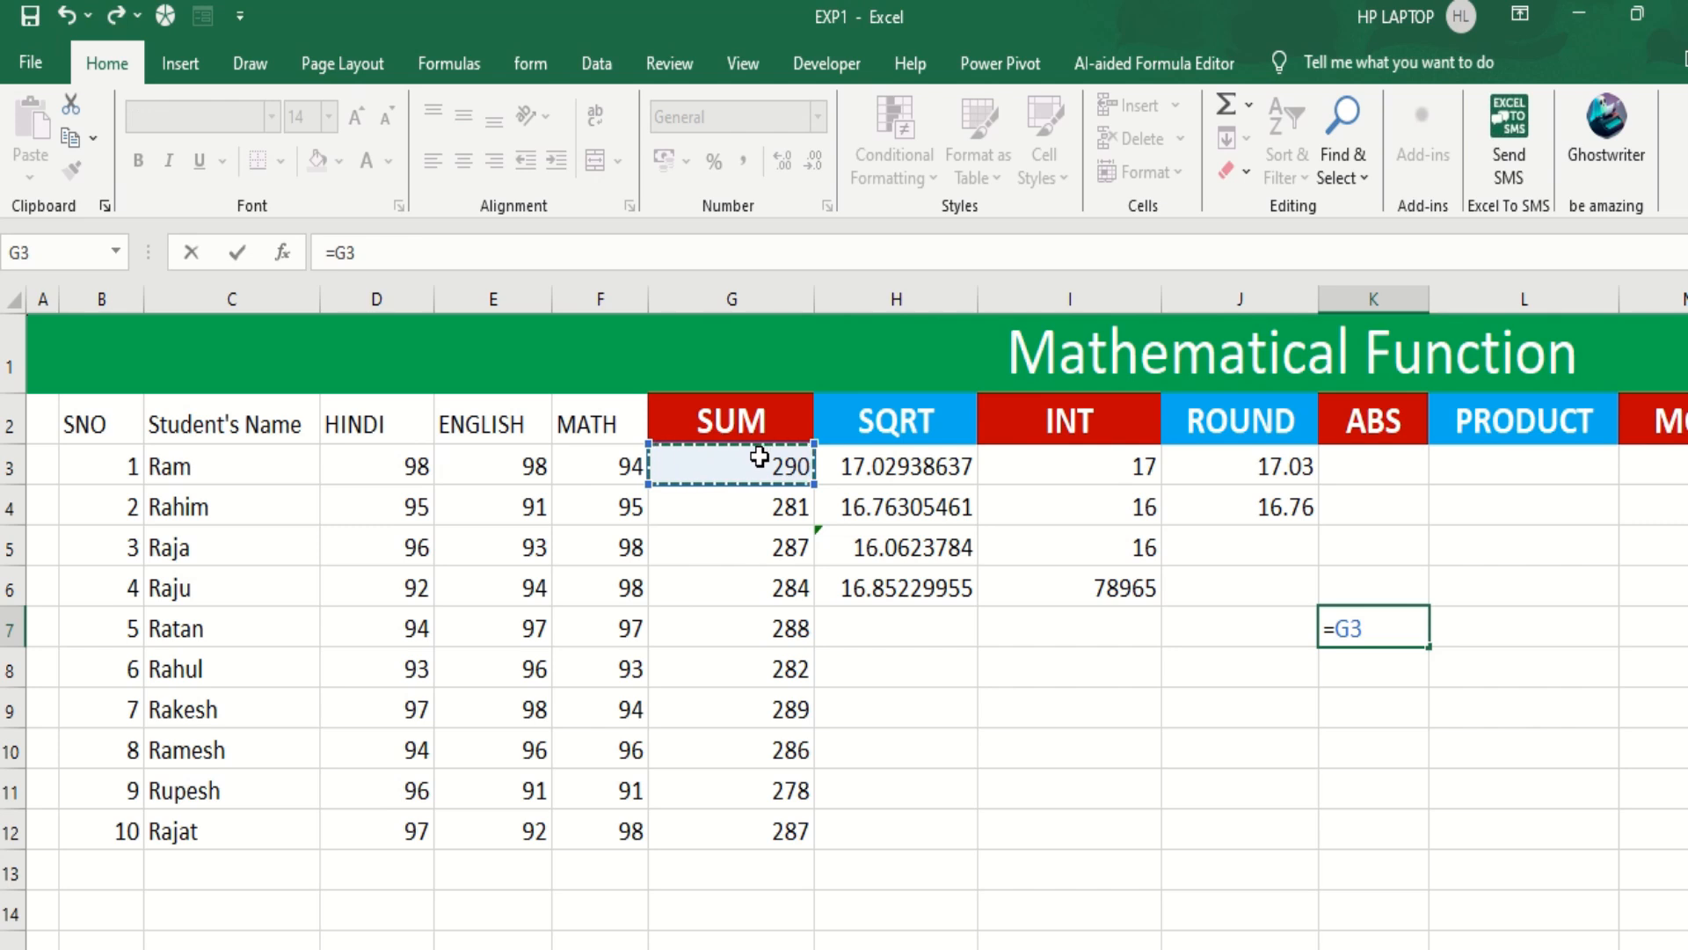
type("-")
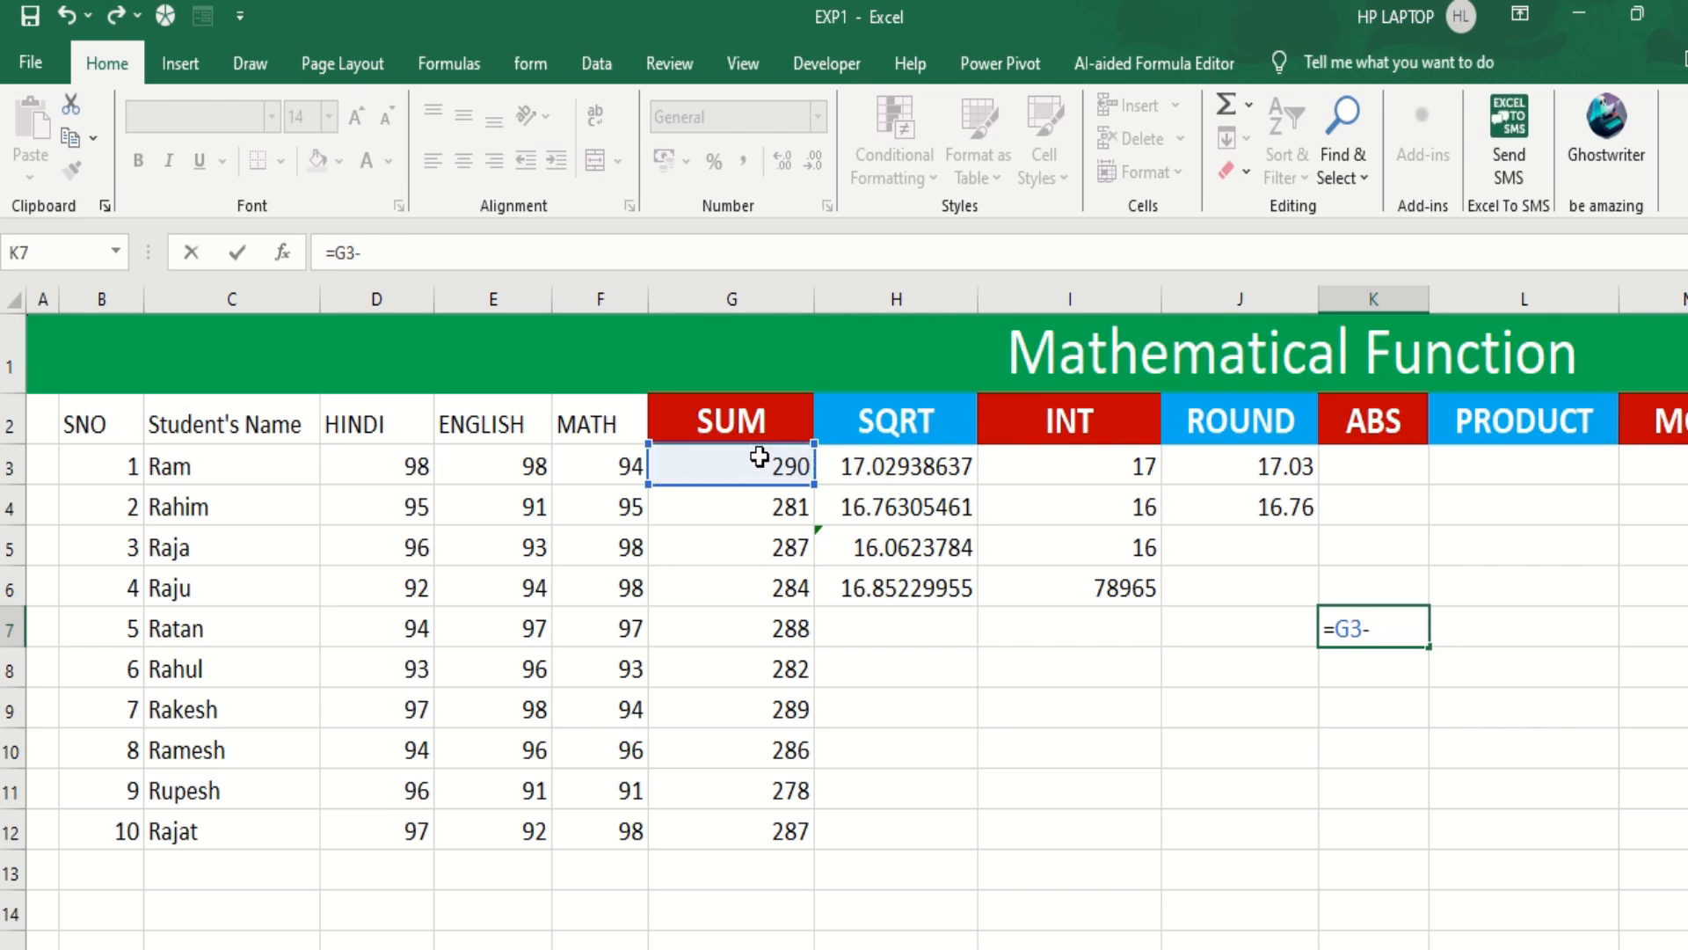
left_click(583, 480)
key("Return")
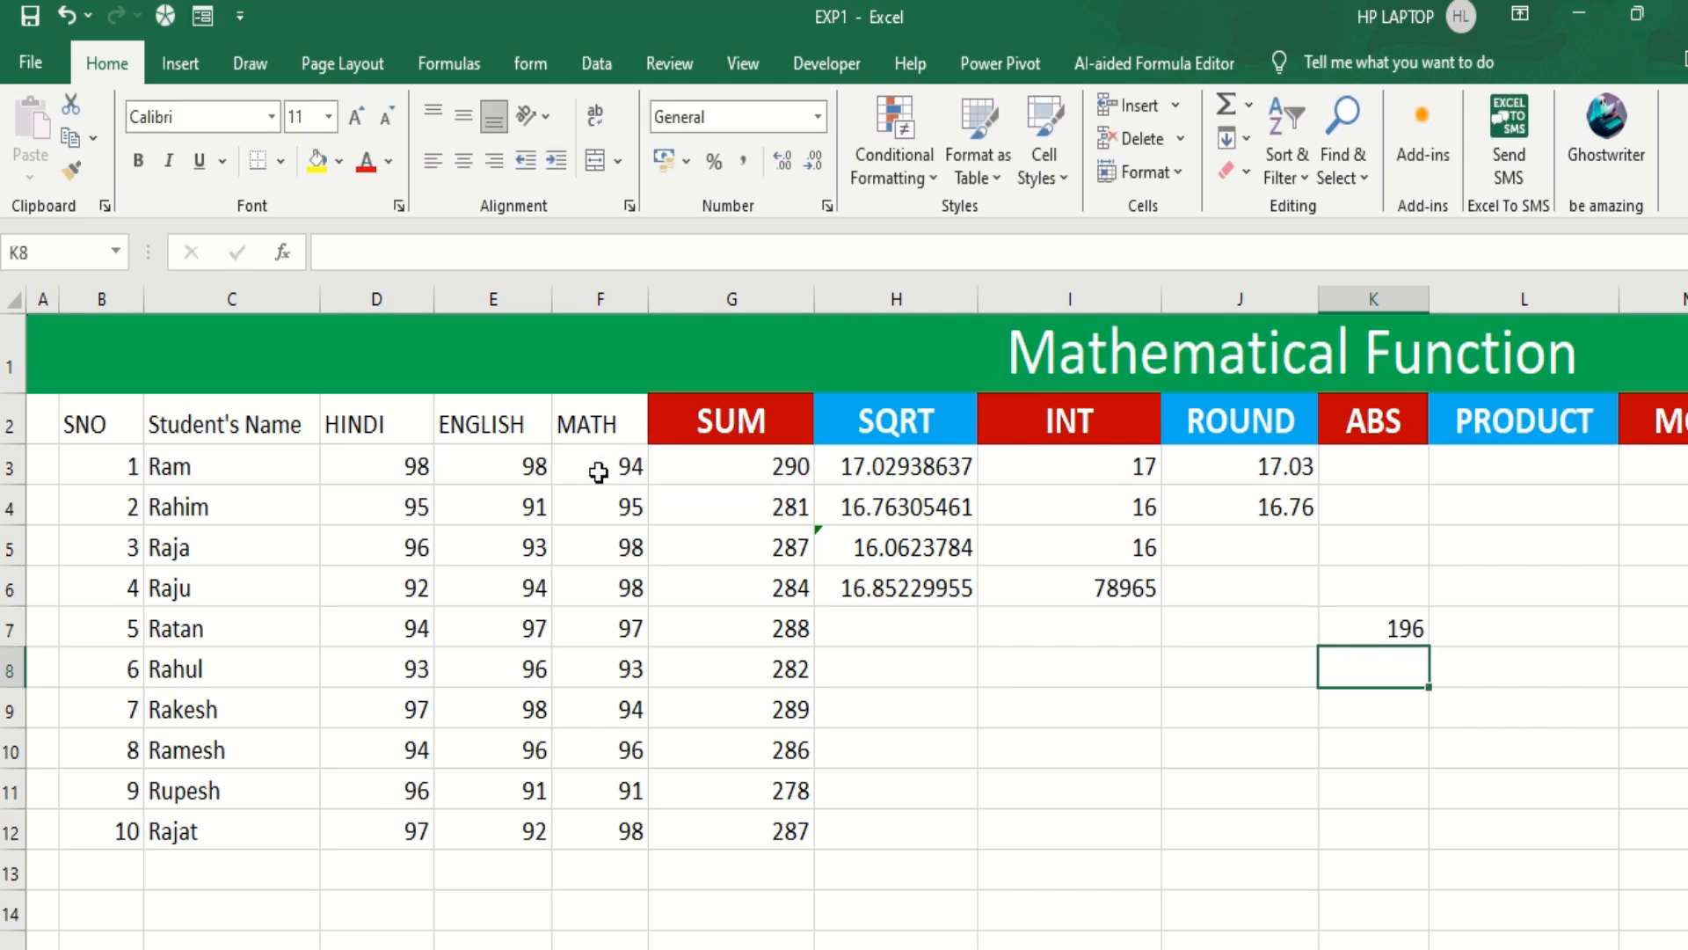
left_click(1372, 626)
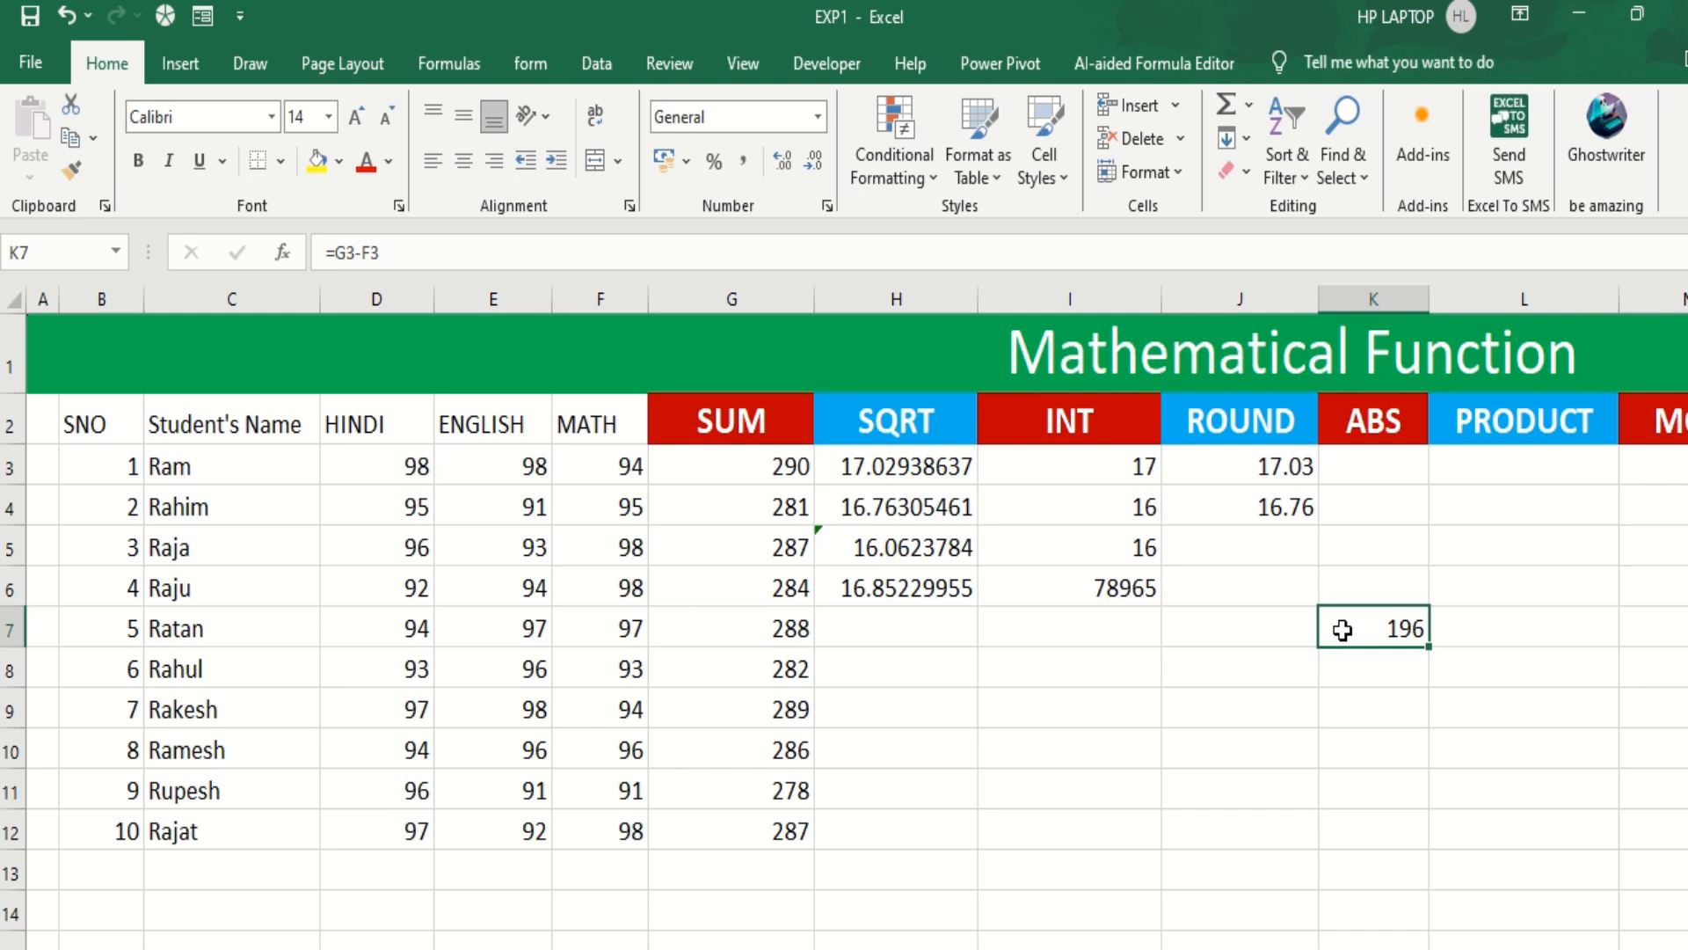
Enter the reversed subtraction =F3-G3 in cell K8, taking the SUM value away from the MATH mark.
left_click(1350, 668)
type("=")
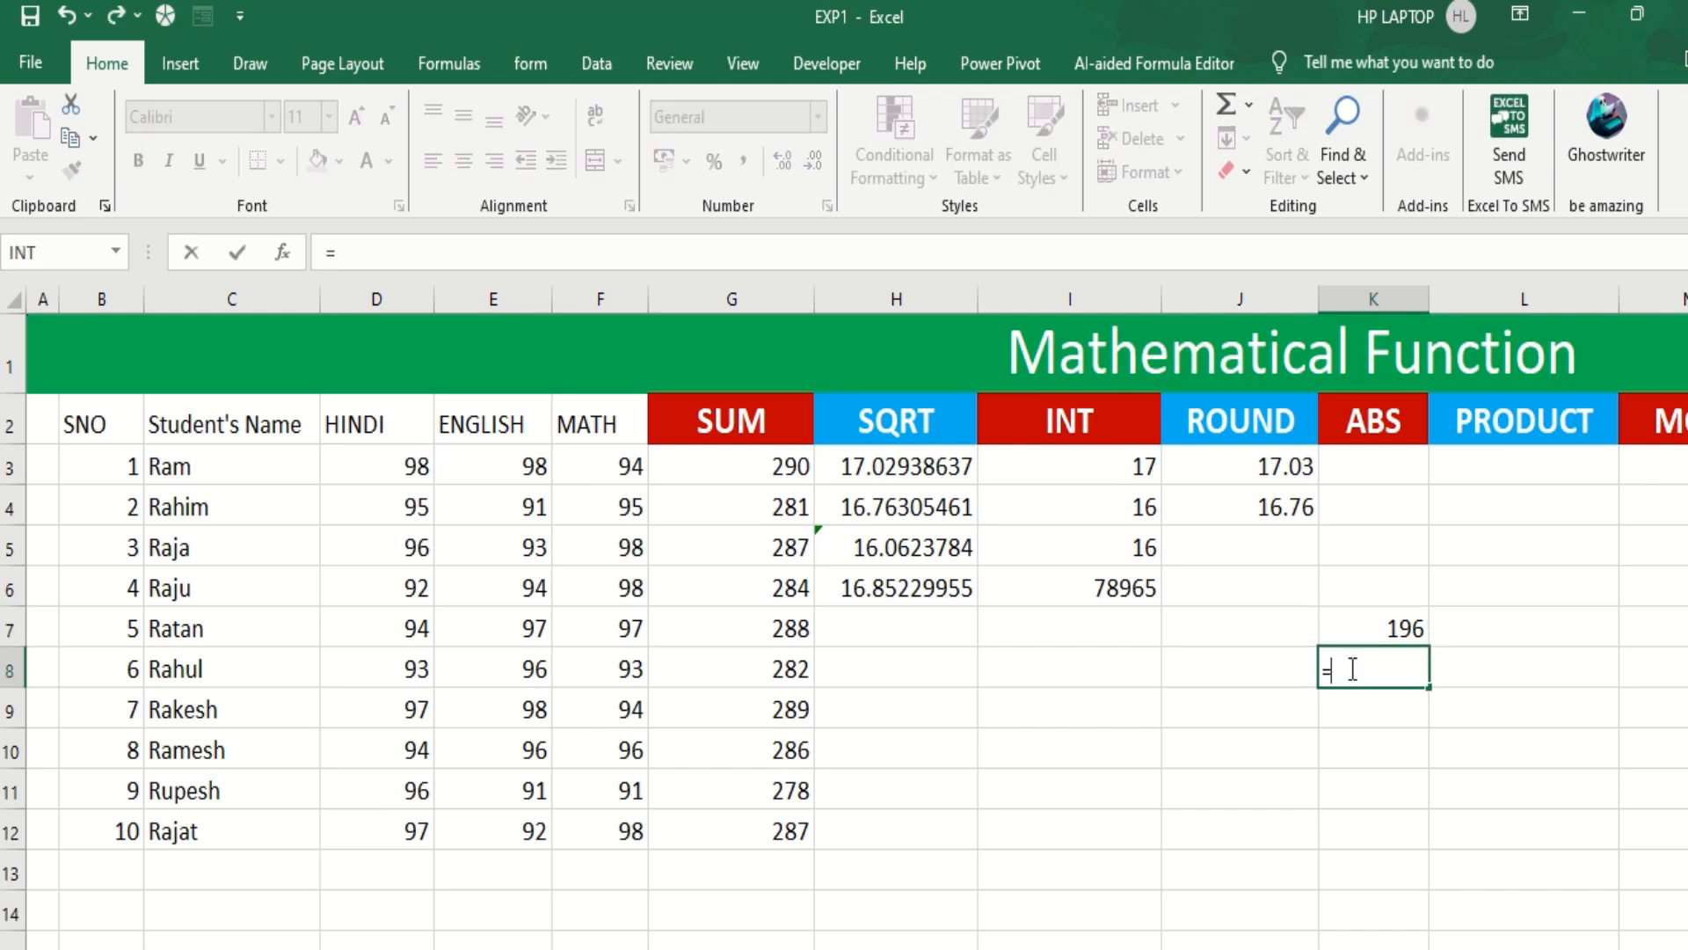
left_click(603, 473)
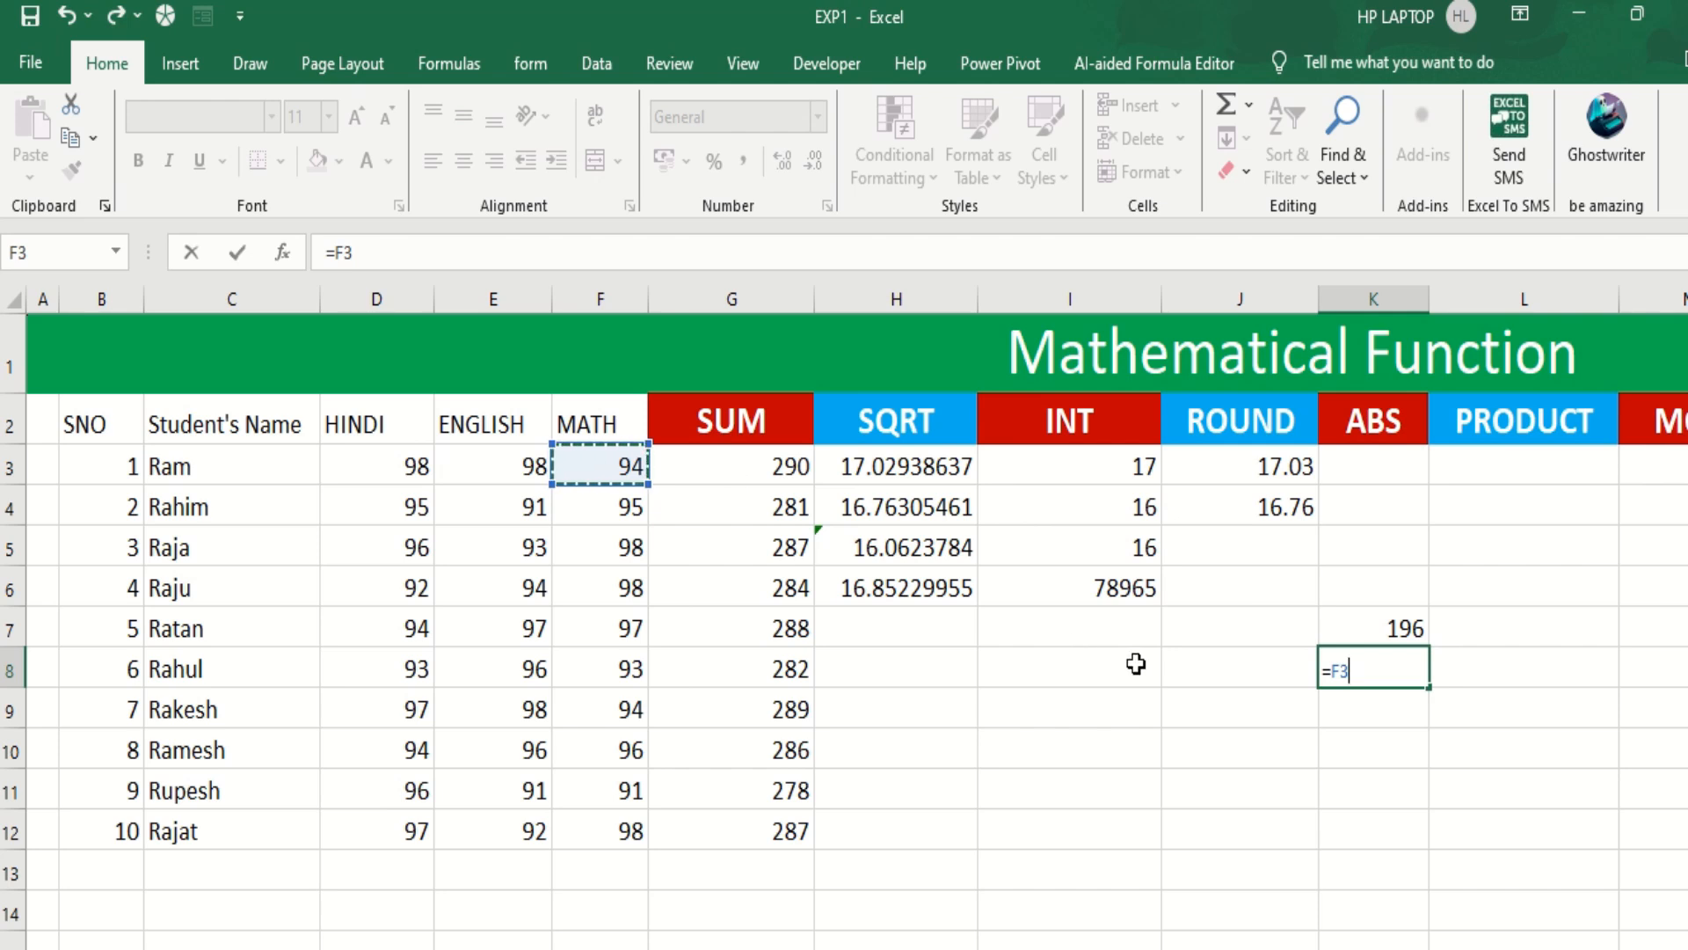
type("-")
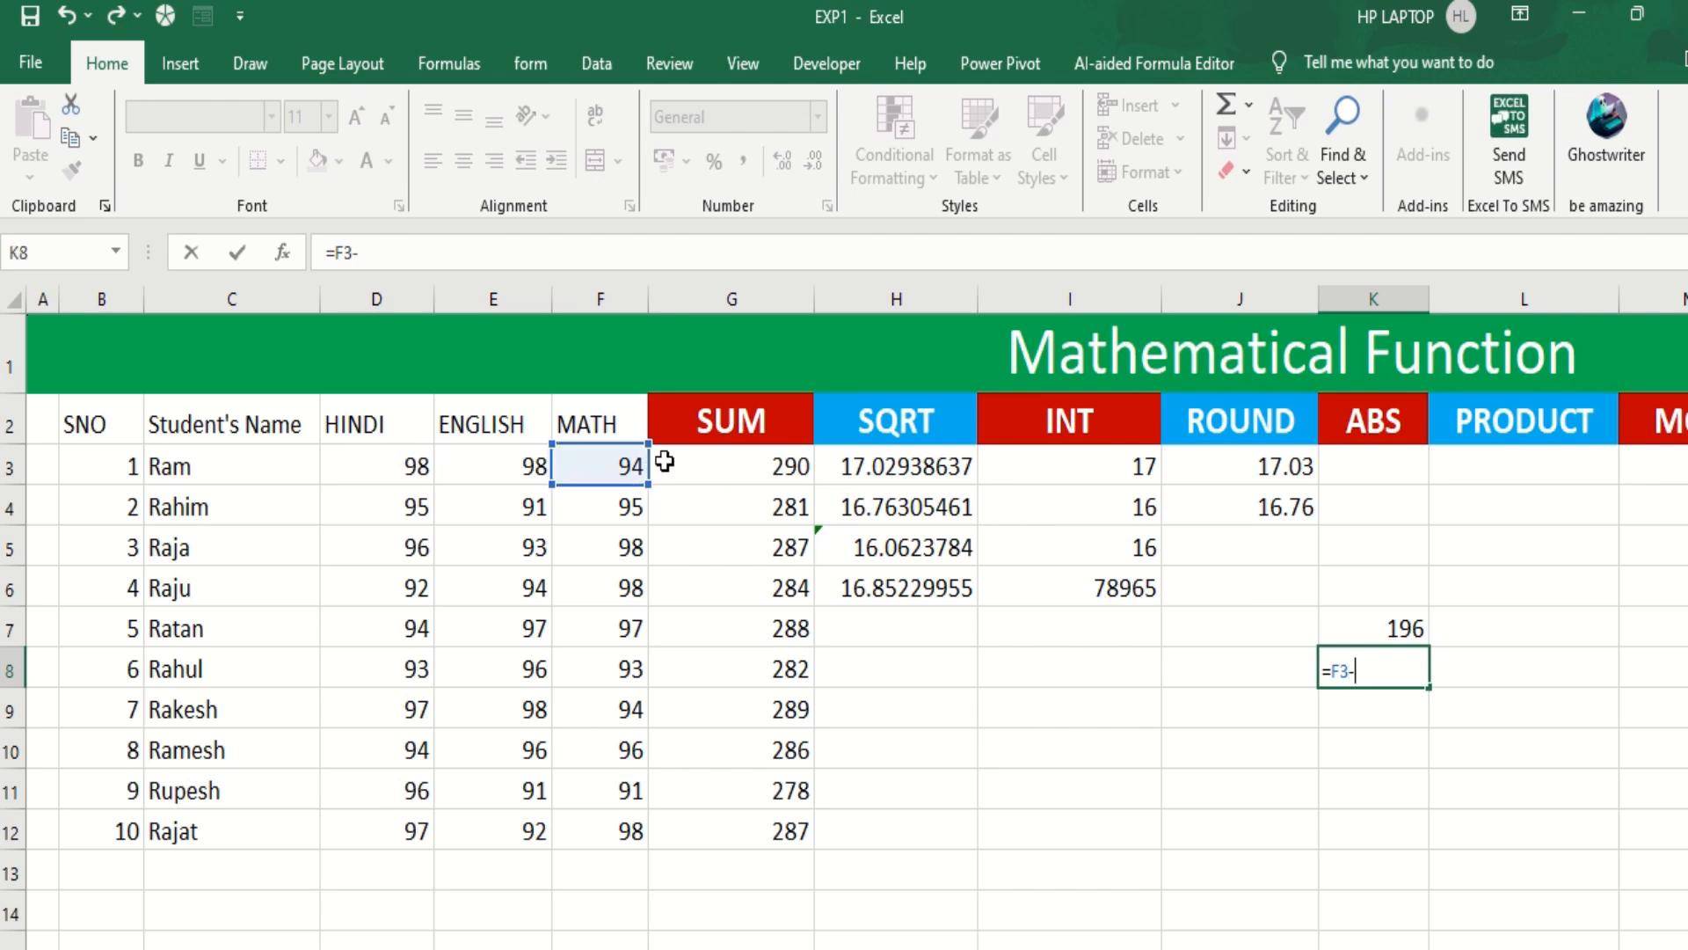
left_click(691, 459)
key("Return")
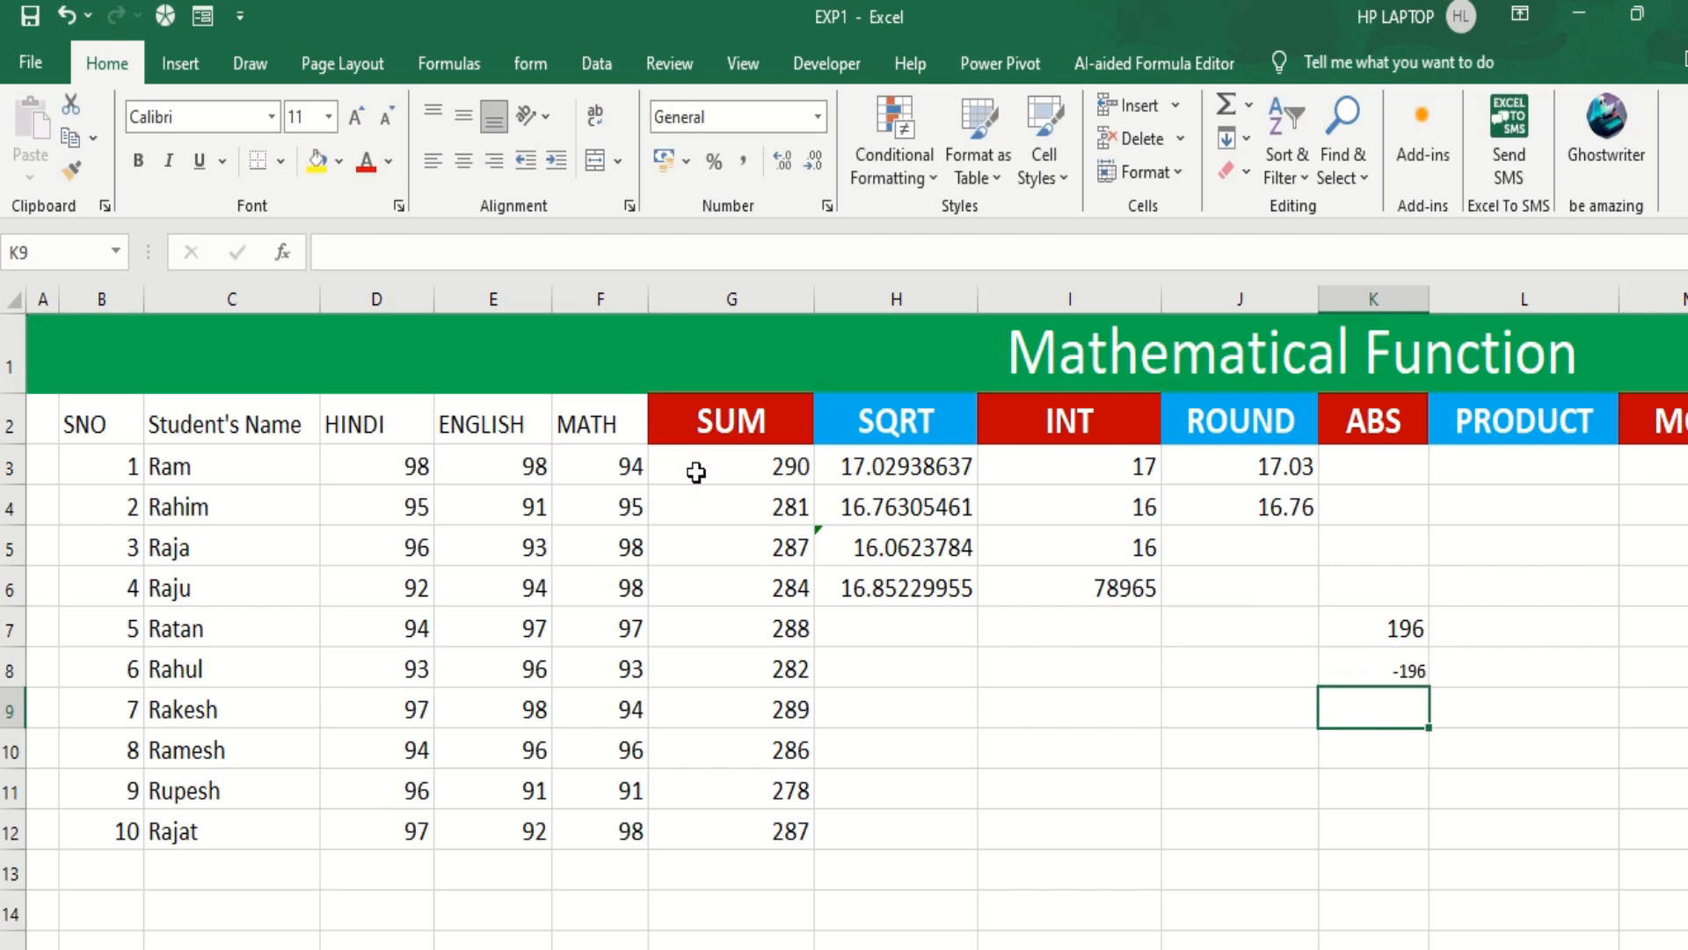
left_click(1394, 660)
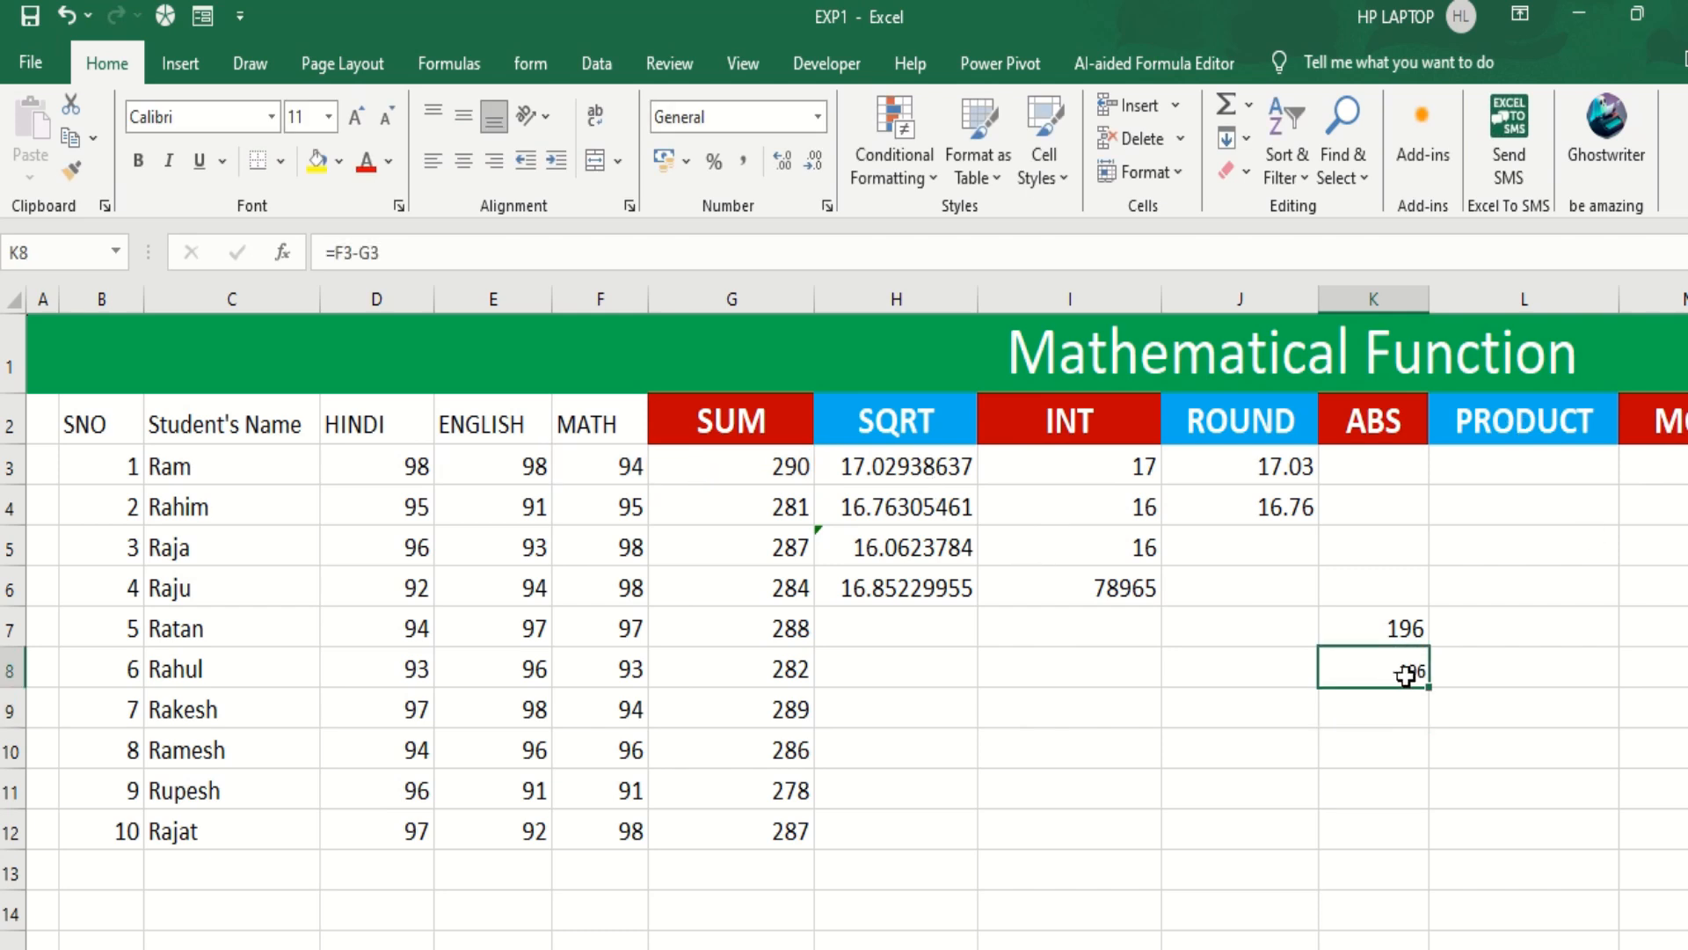
Enter the formula =ABS(F3-G3) in cell K3 to get the absolute difference between the first student's MATH mark and SUM.
left_click(1357, 466)
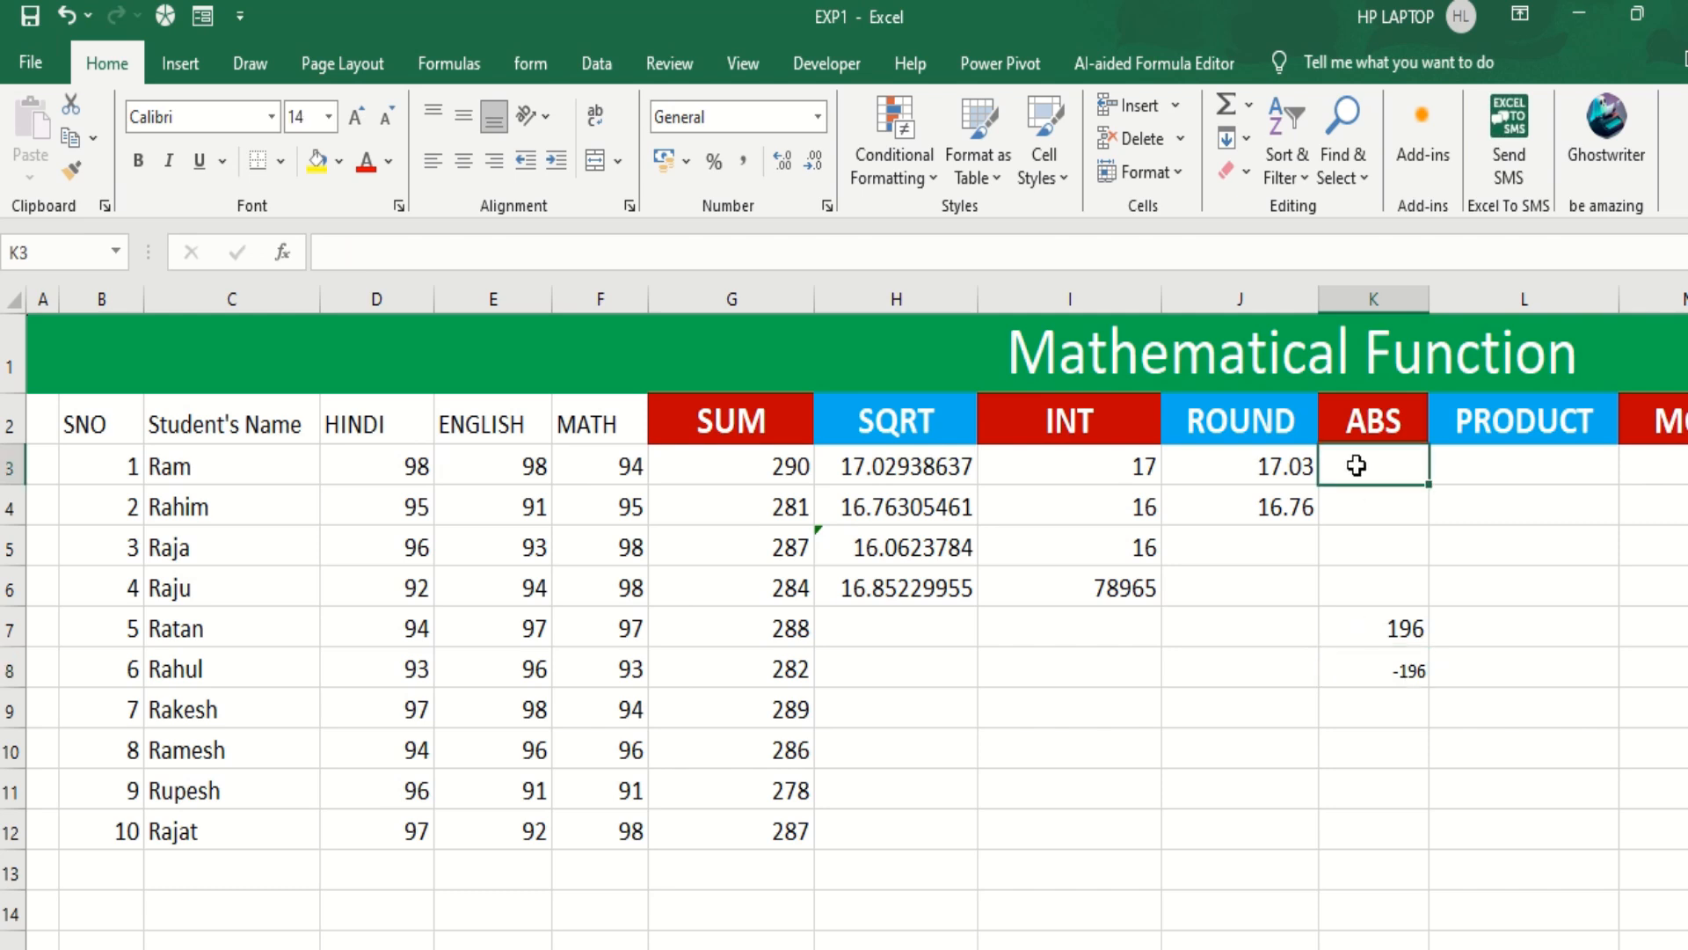
type("=")
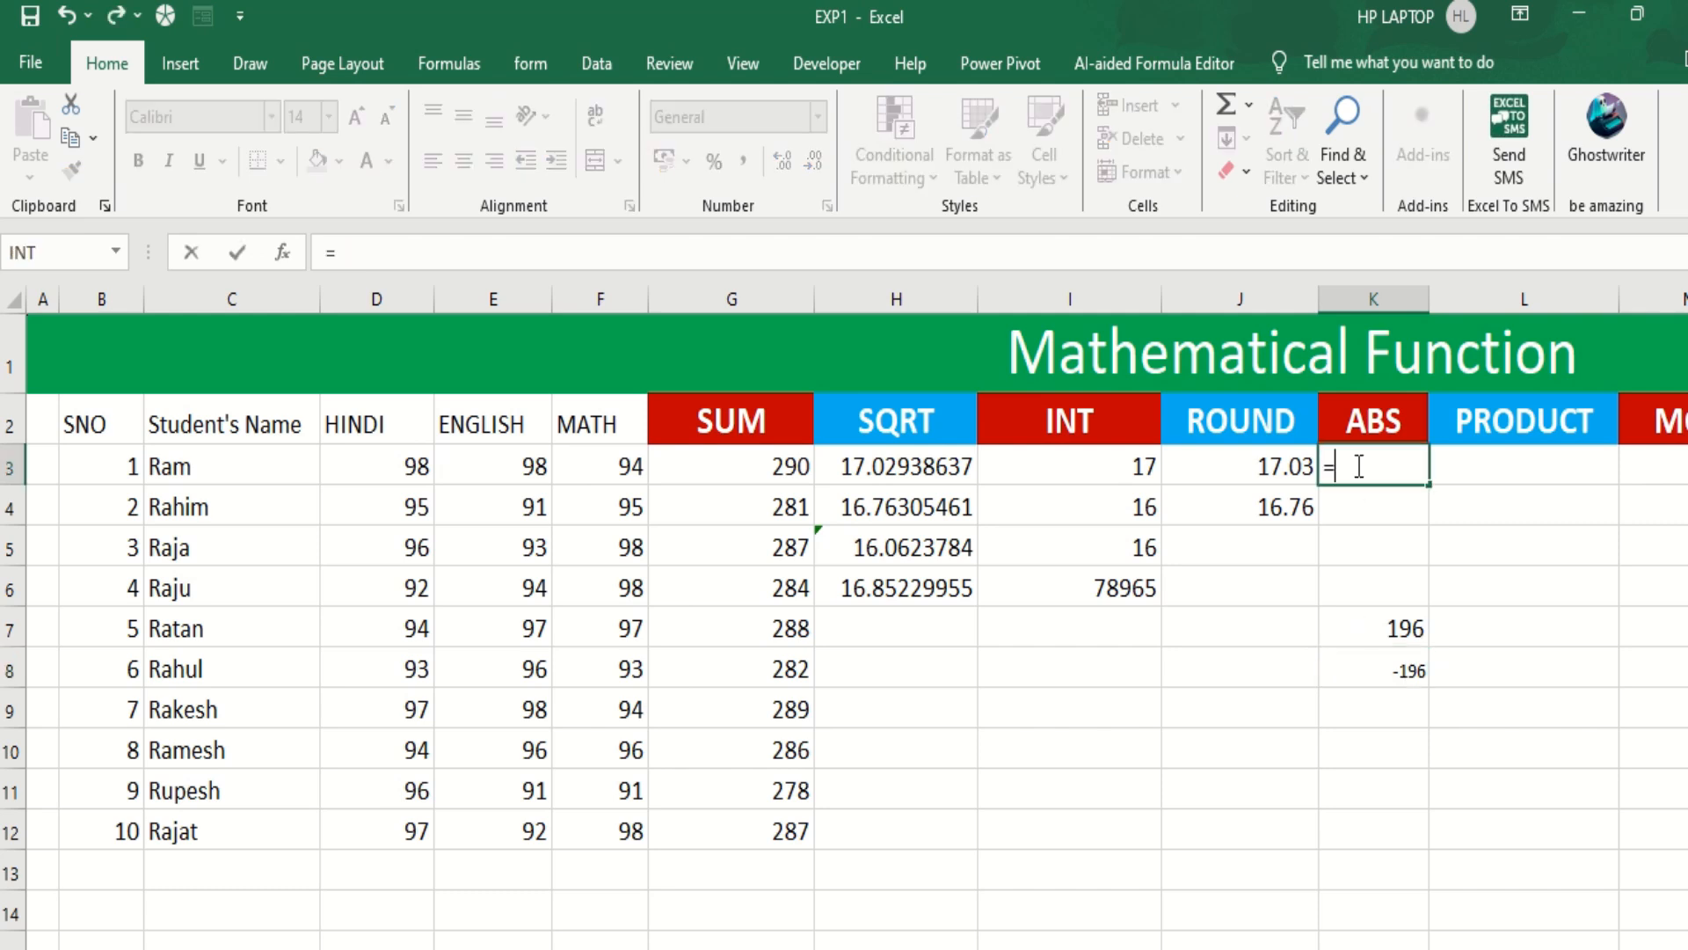
type("abs")
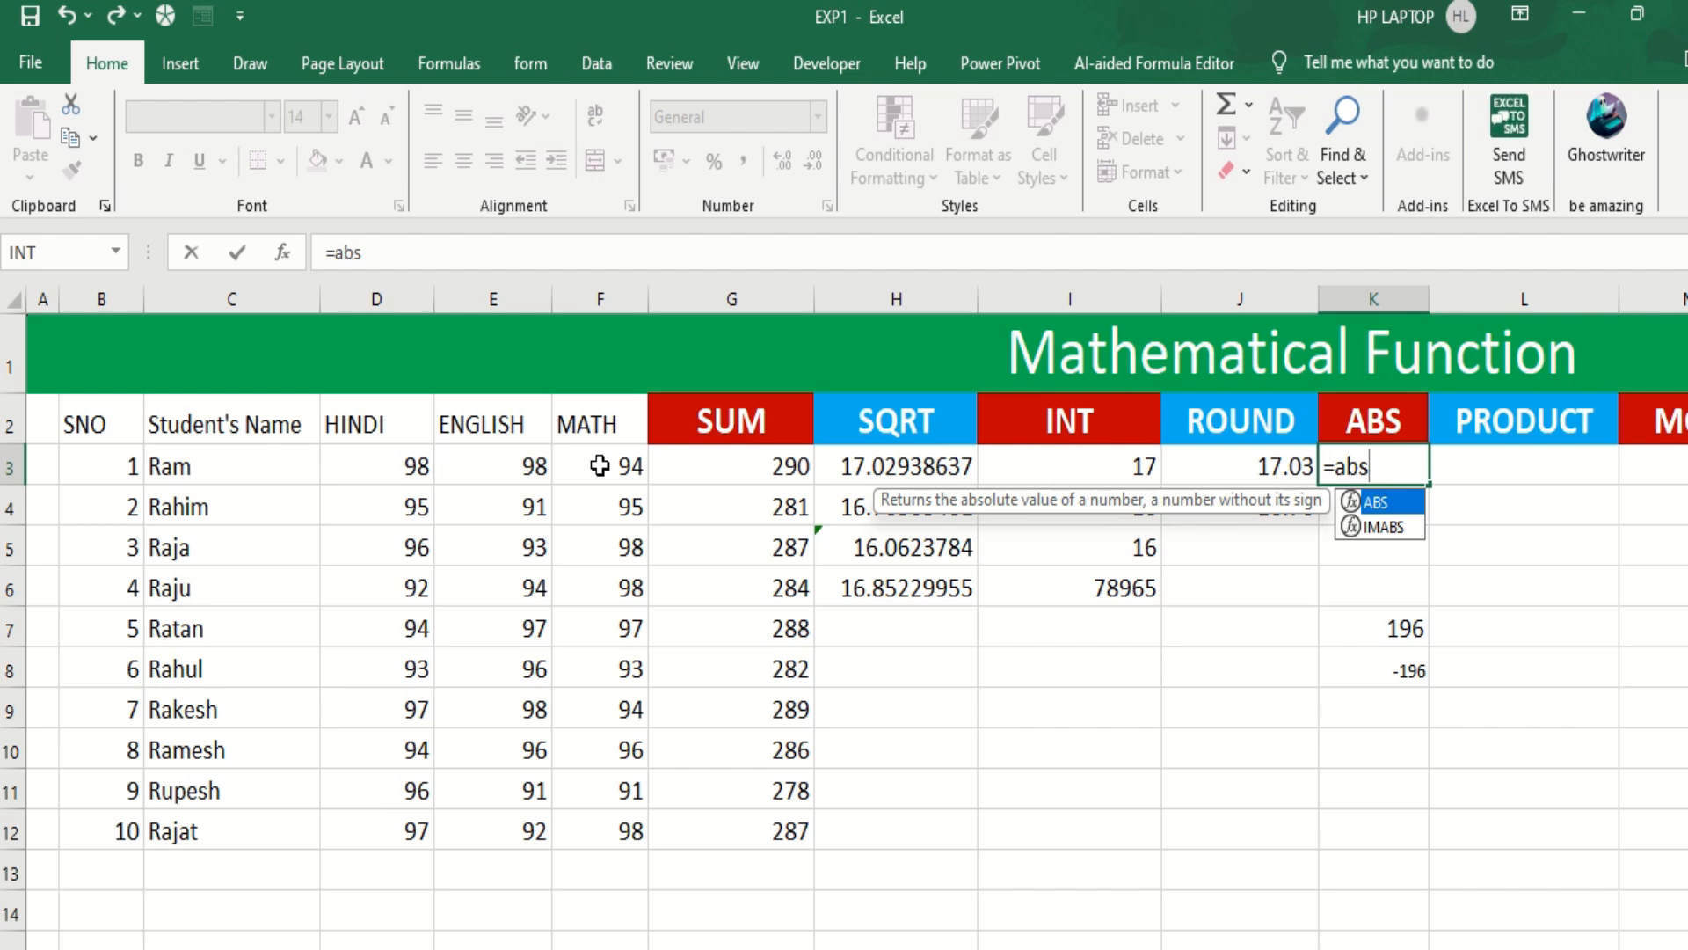
key("Tab")
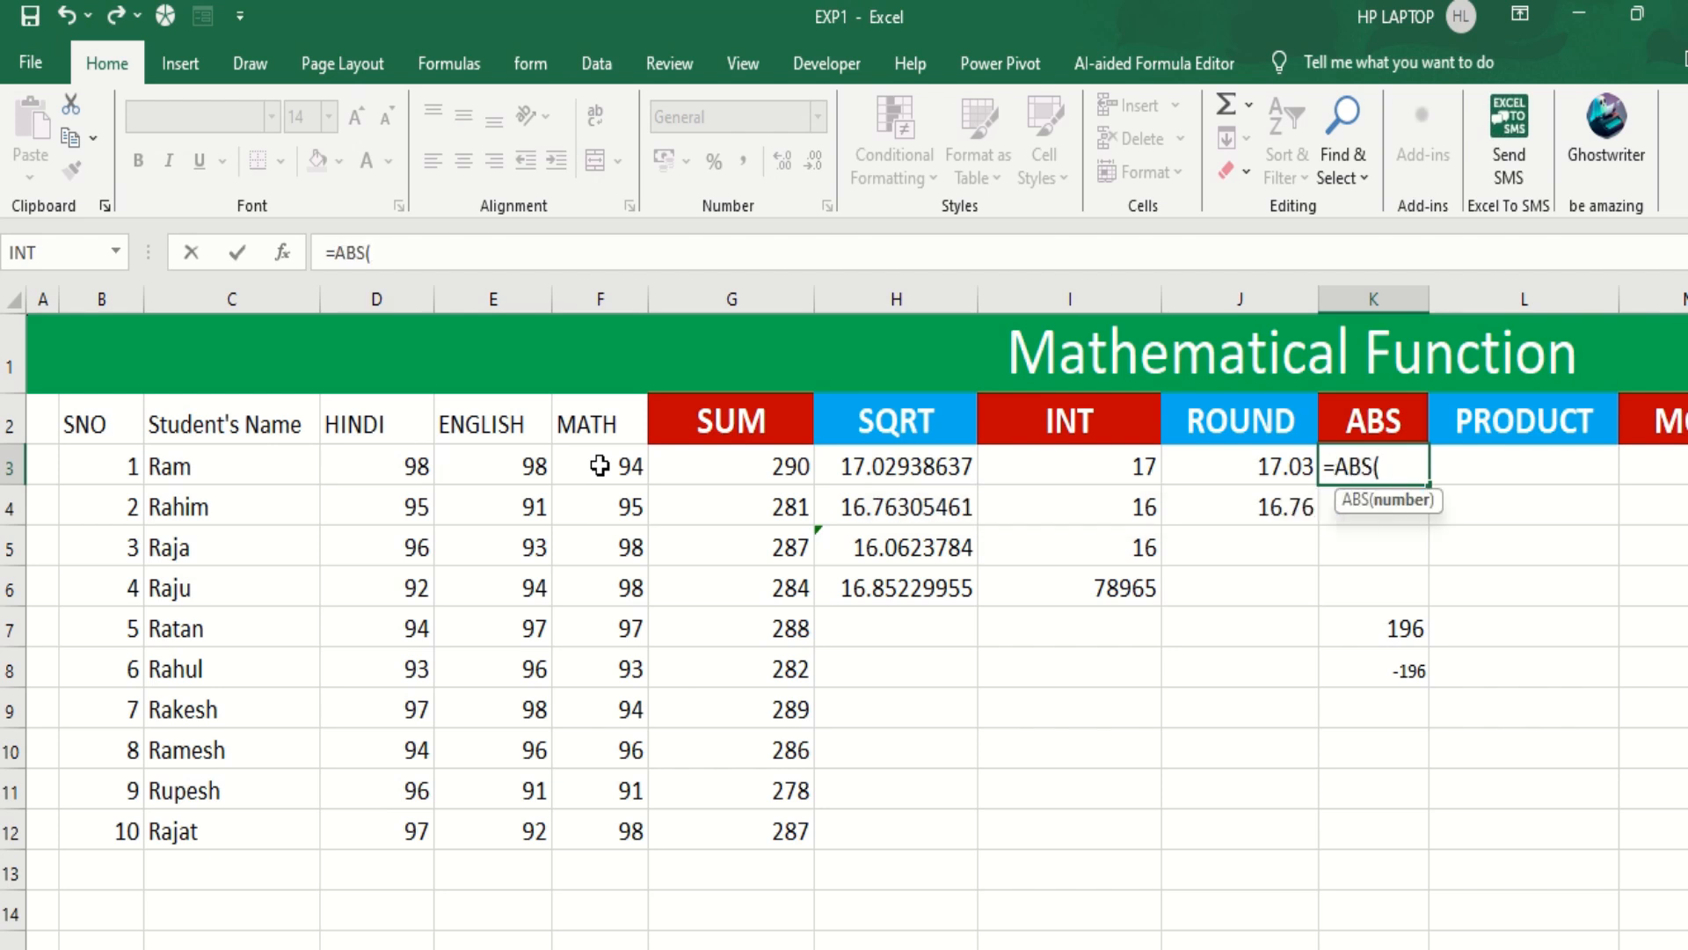
left_click(611, 471)
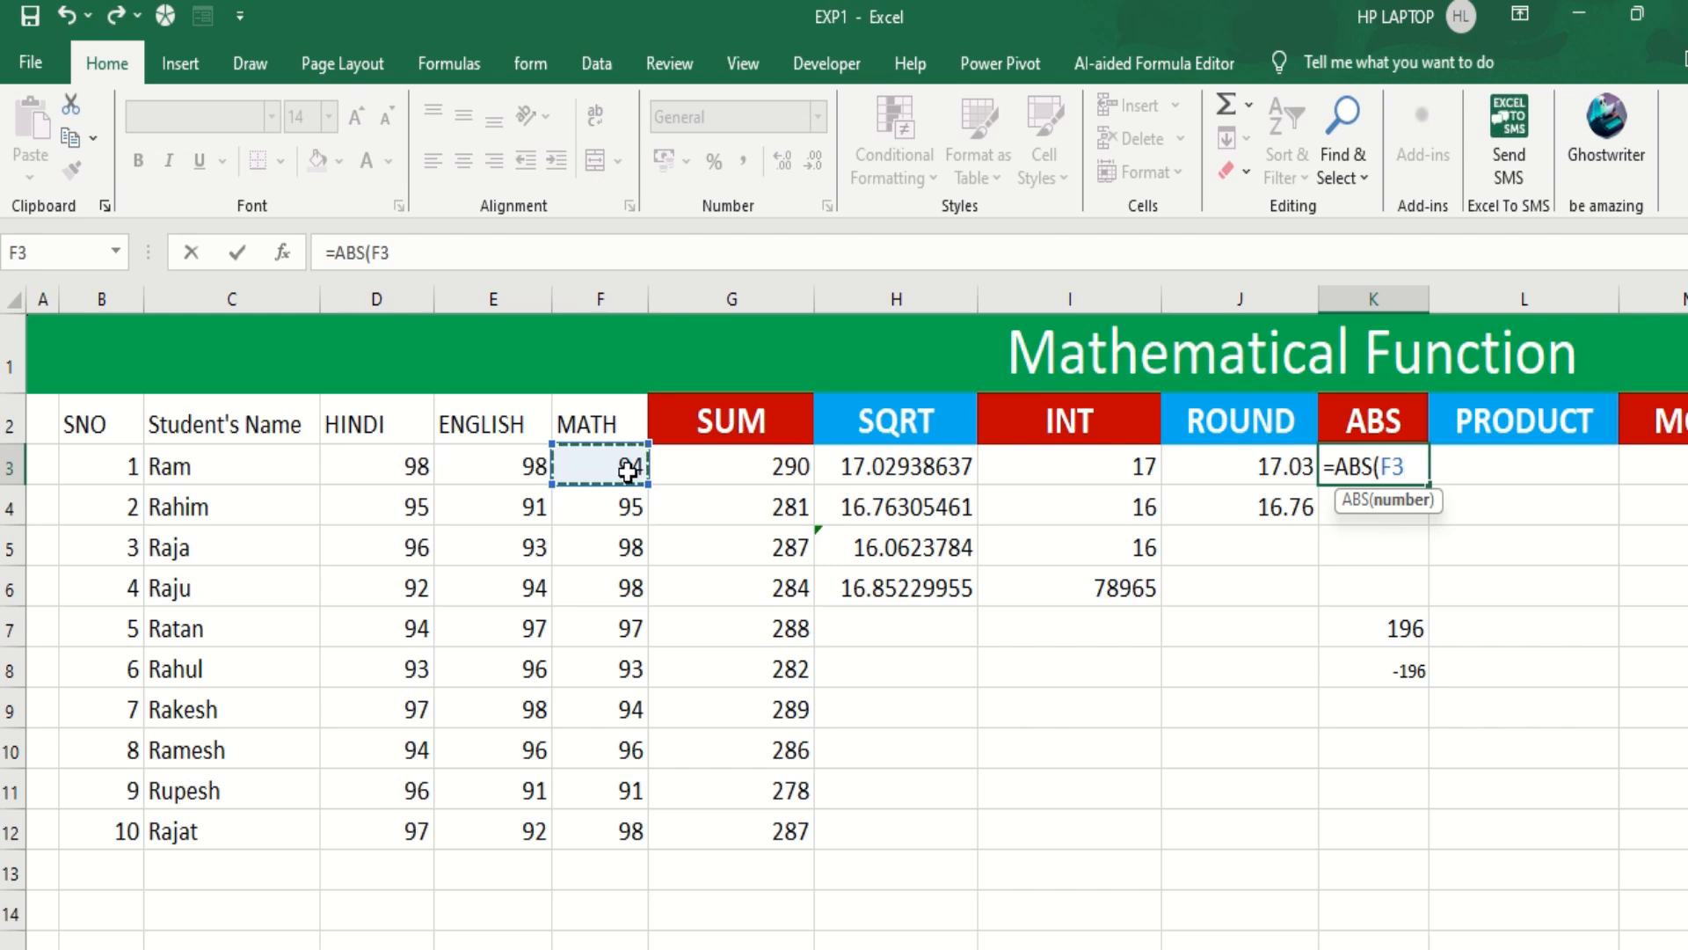
type("-")
left_click(716, 483)
type(")")
key("Return")
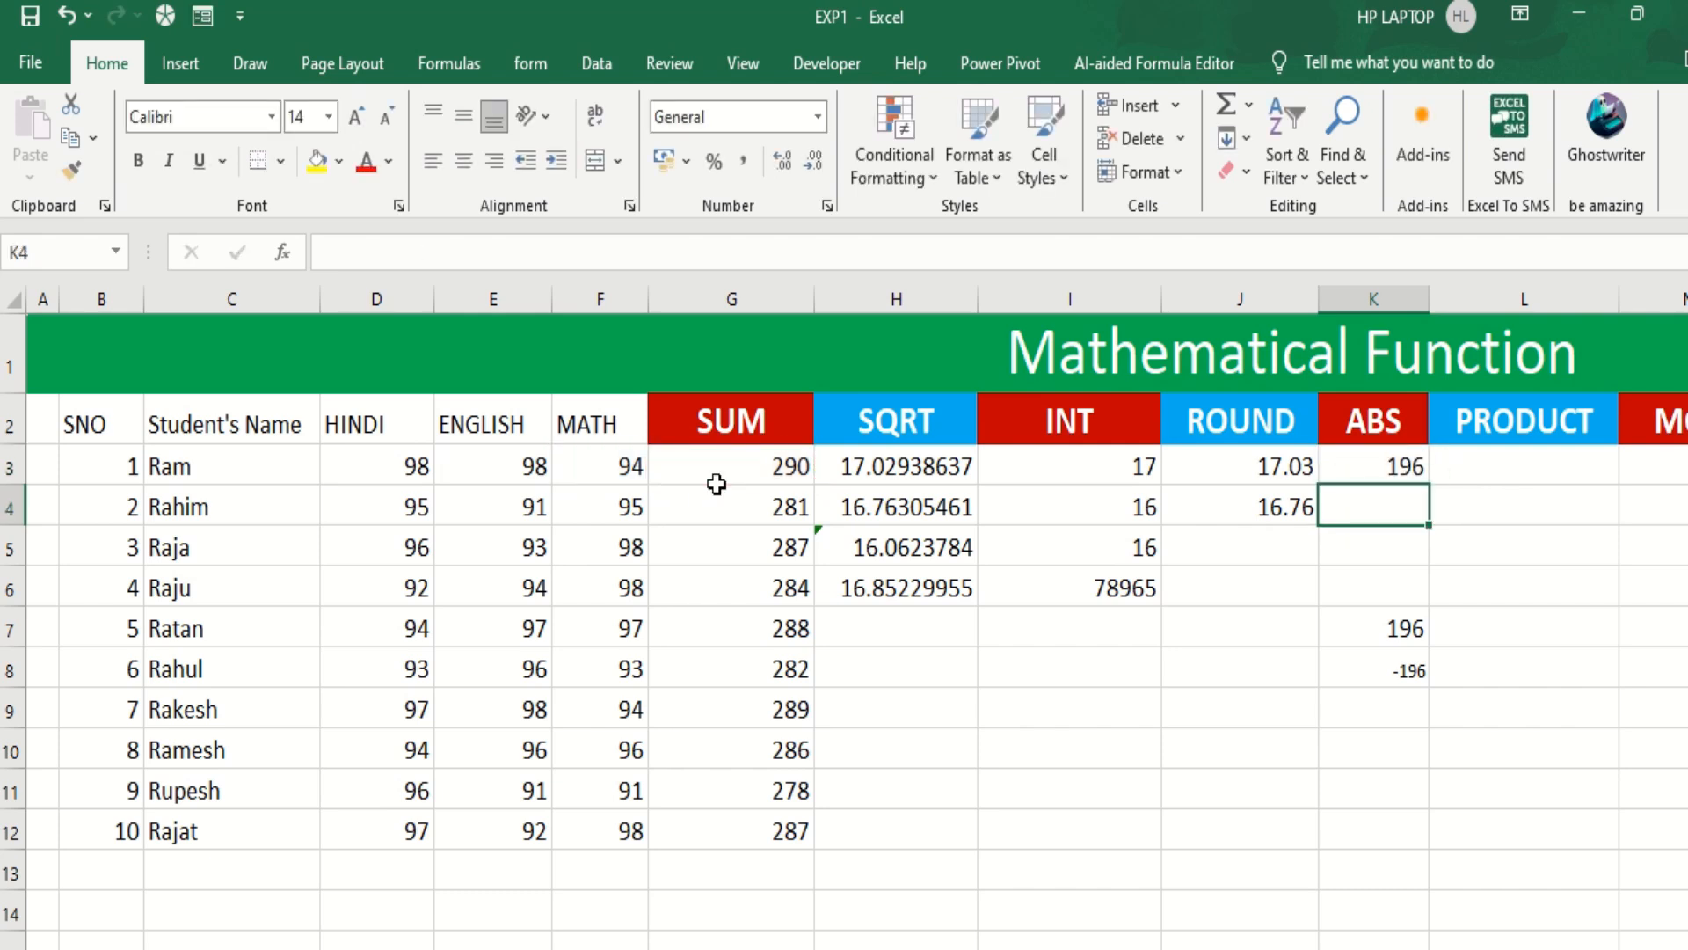
left_click(1364, 471)
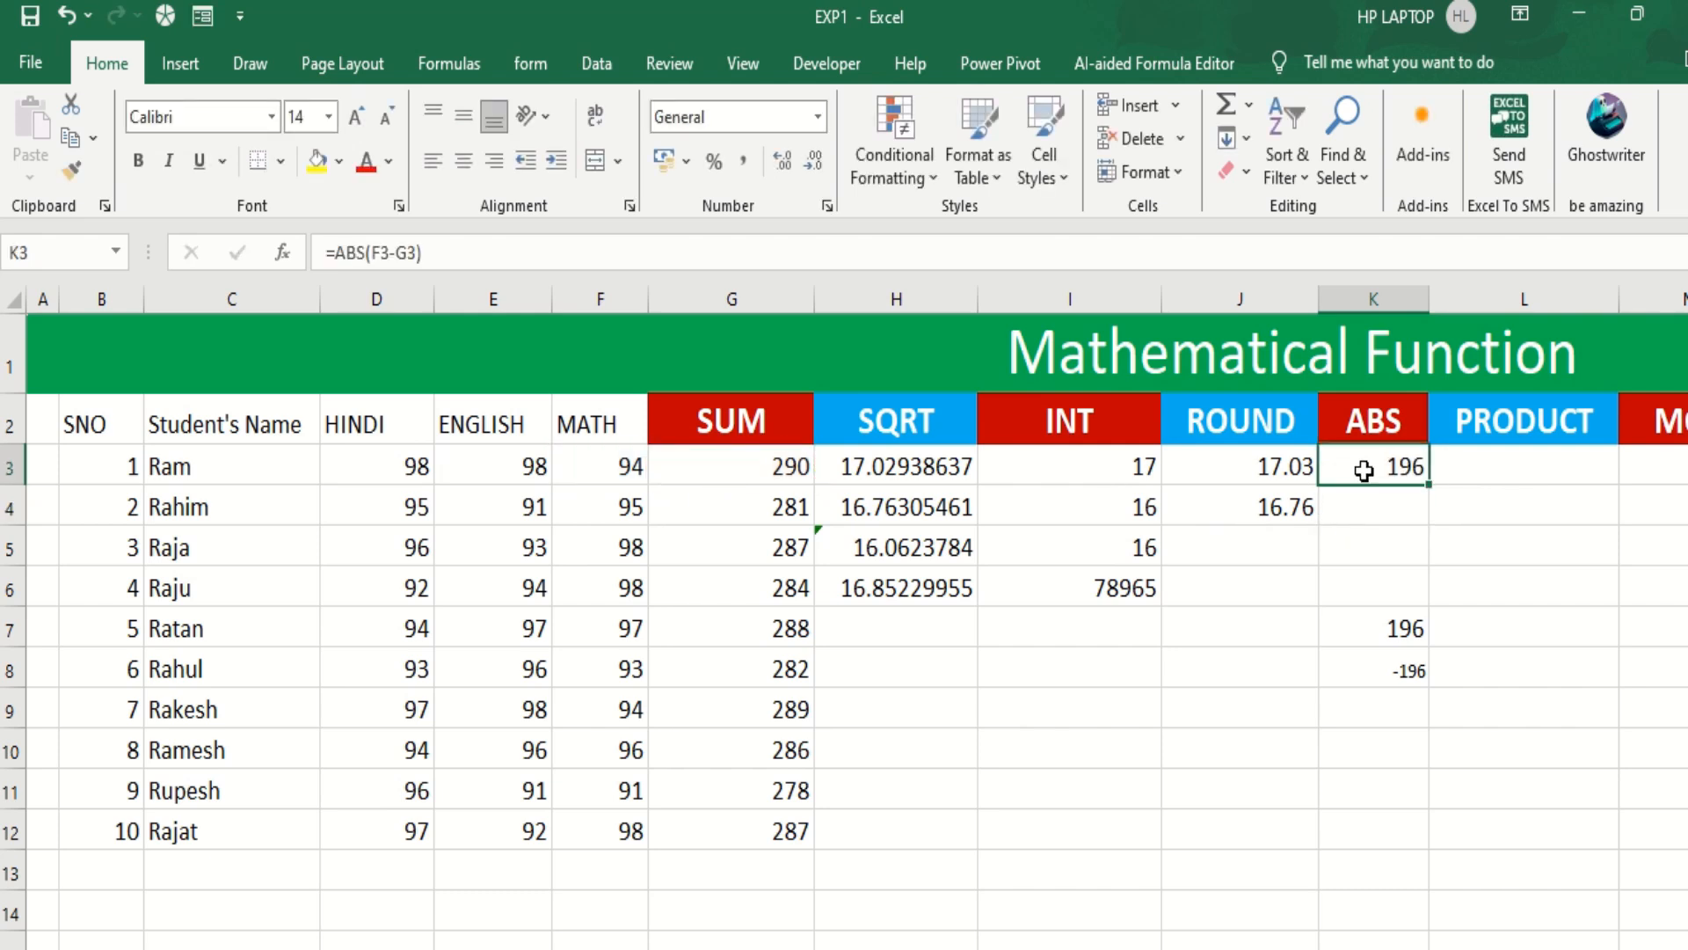
Enter the formula =ABS(F4-G4) in cell K4 to get the absolute difference for the second student.
left_click(1362, 517)
type("=")
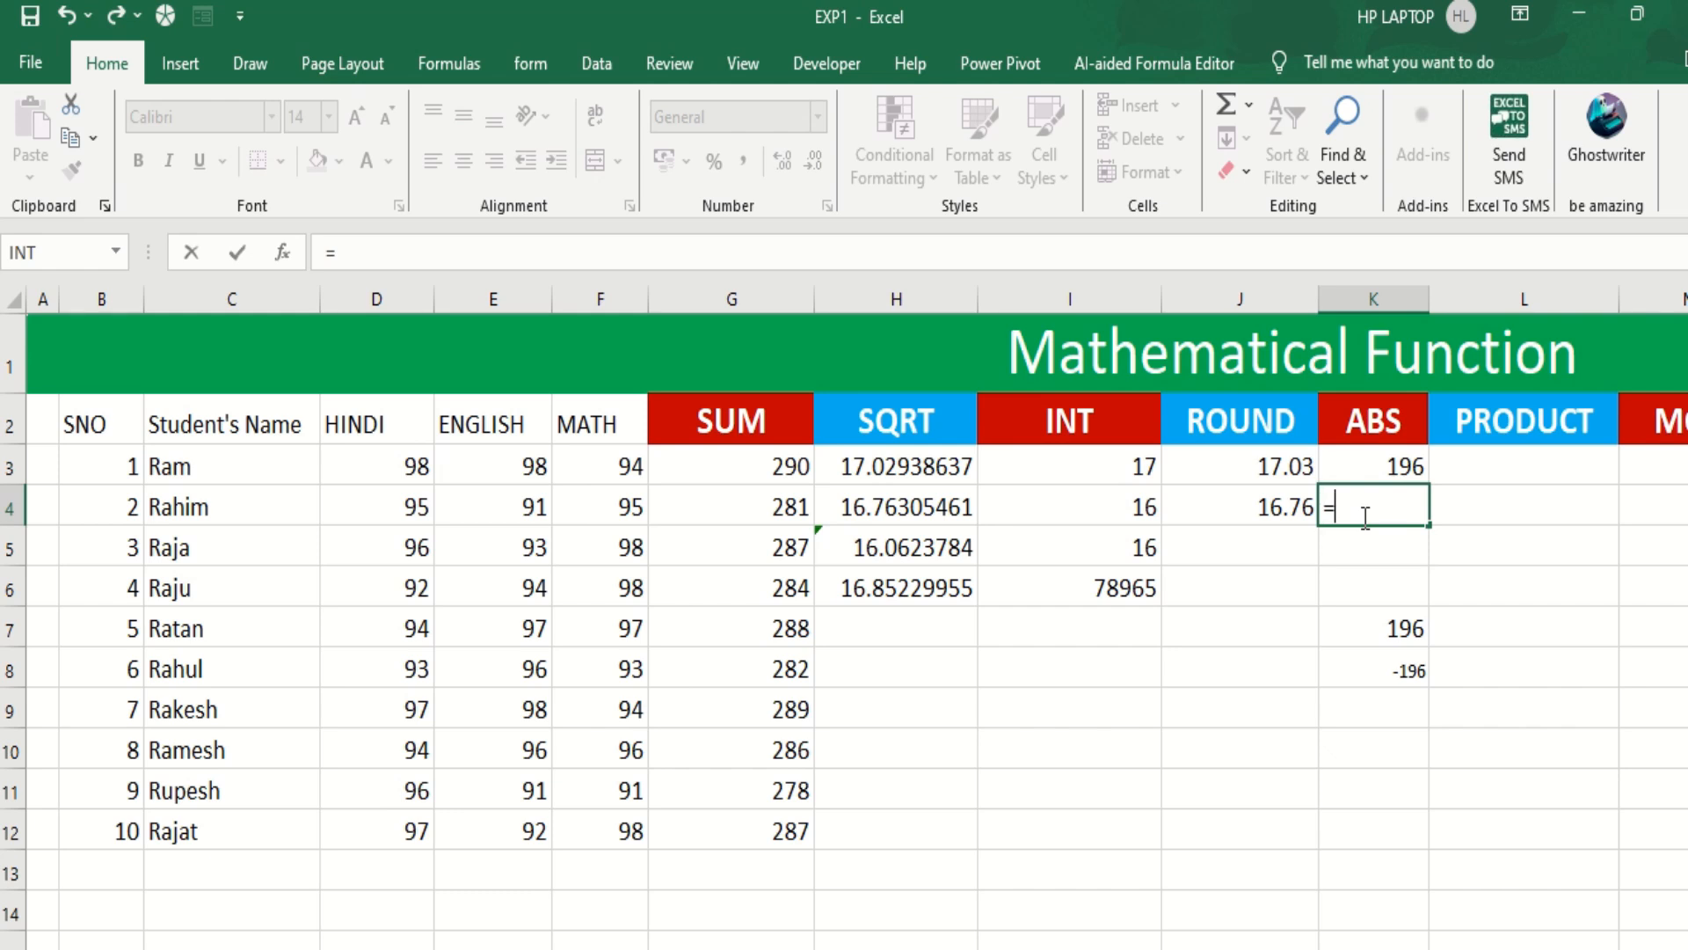
type("abs")
key("Tab")
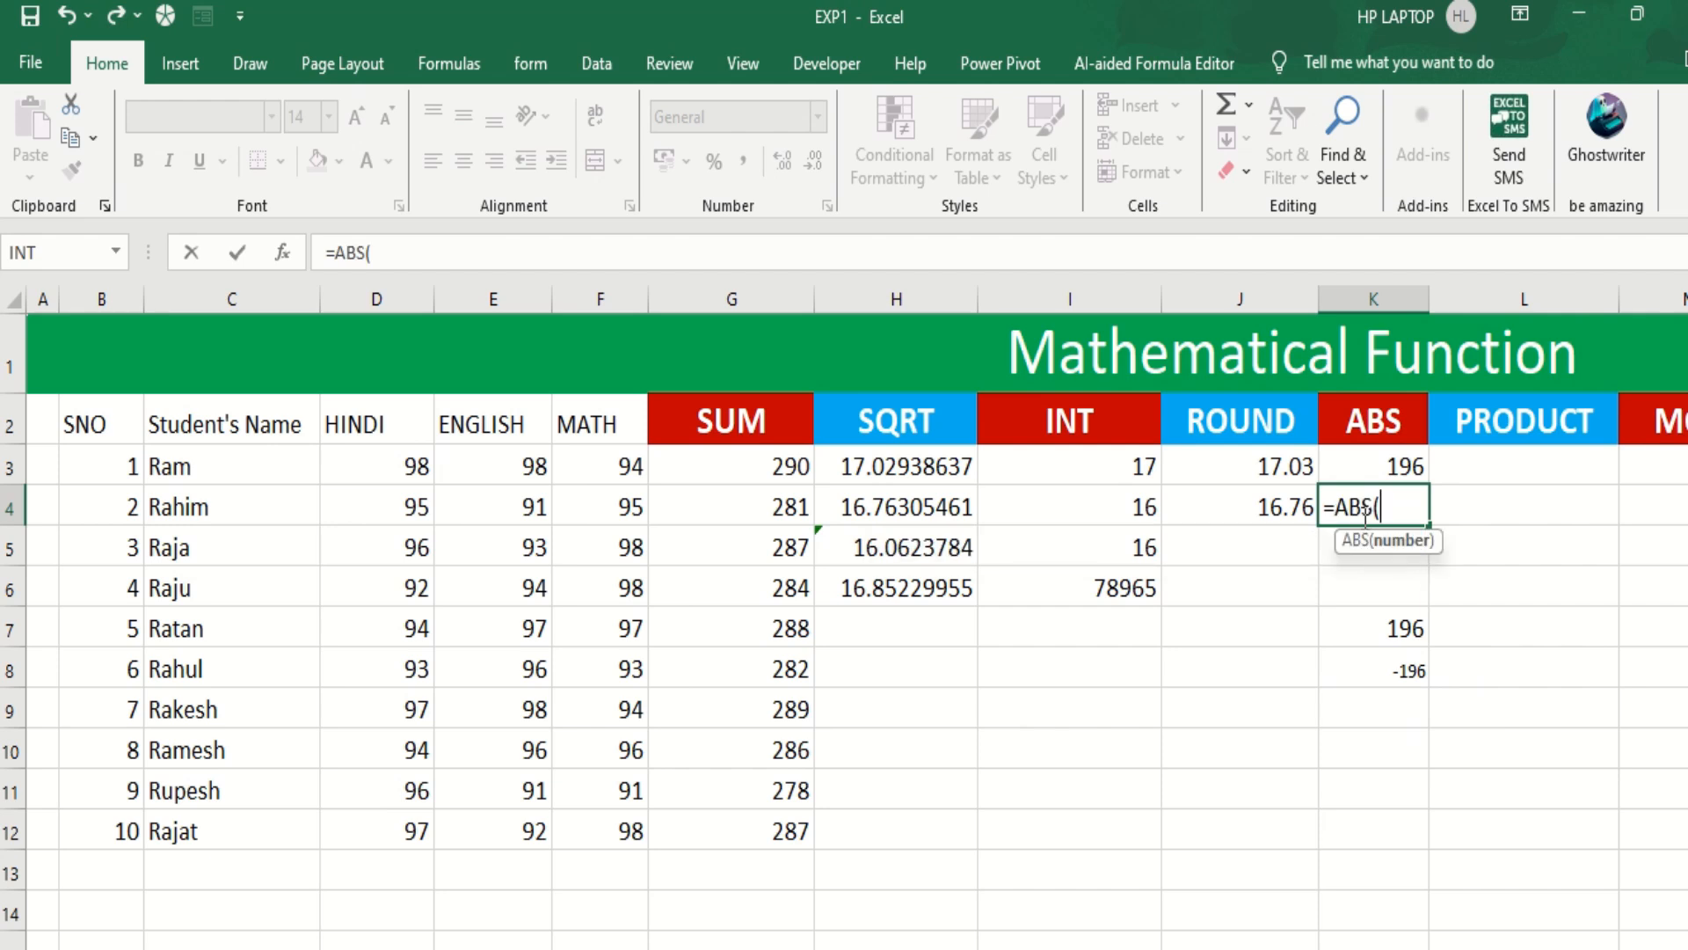
left_click(613, 506)
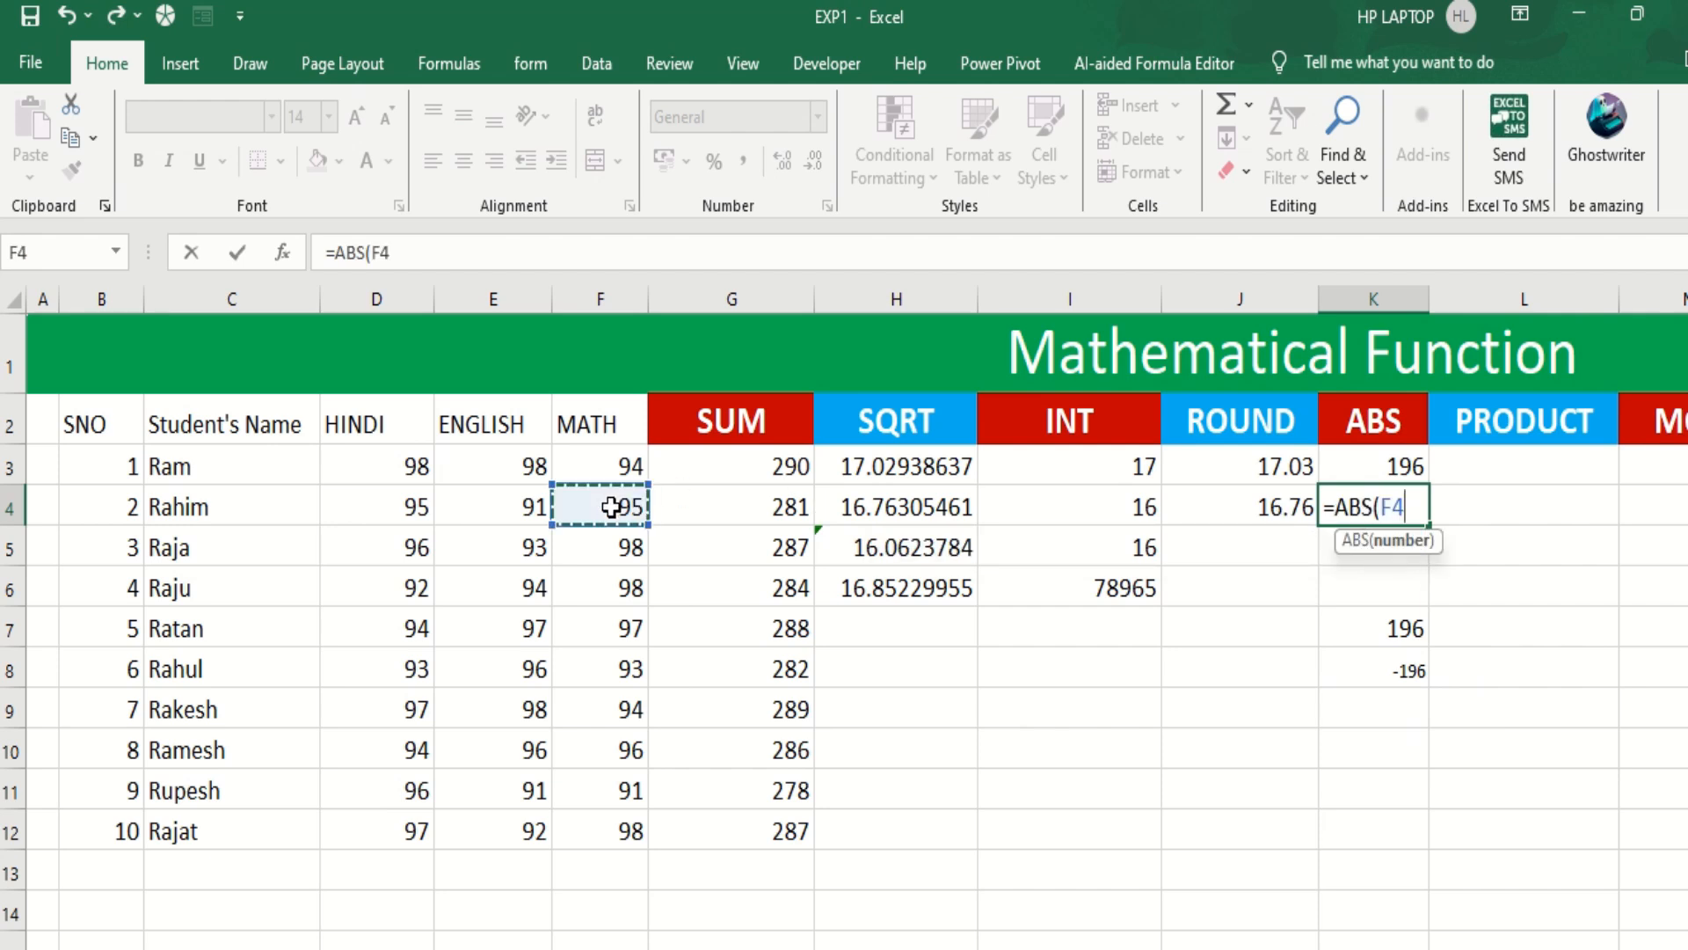
type("-")
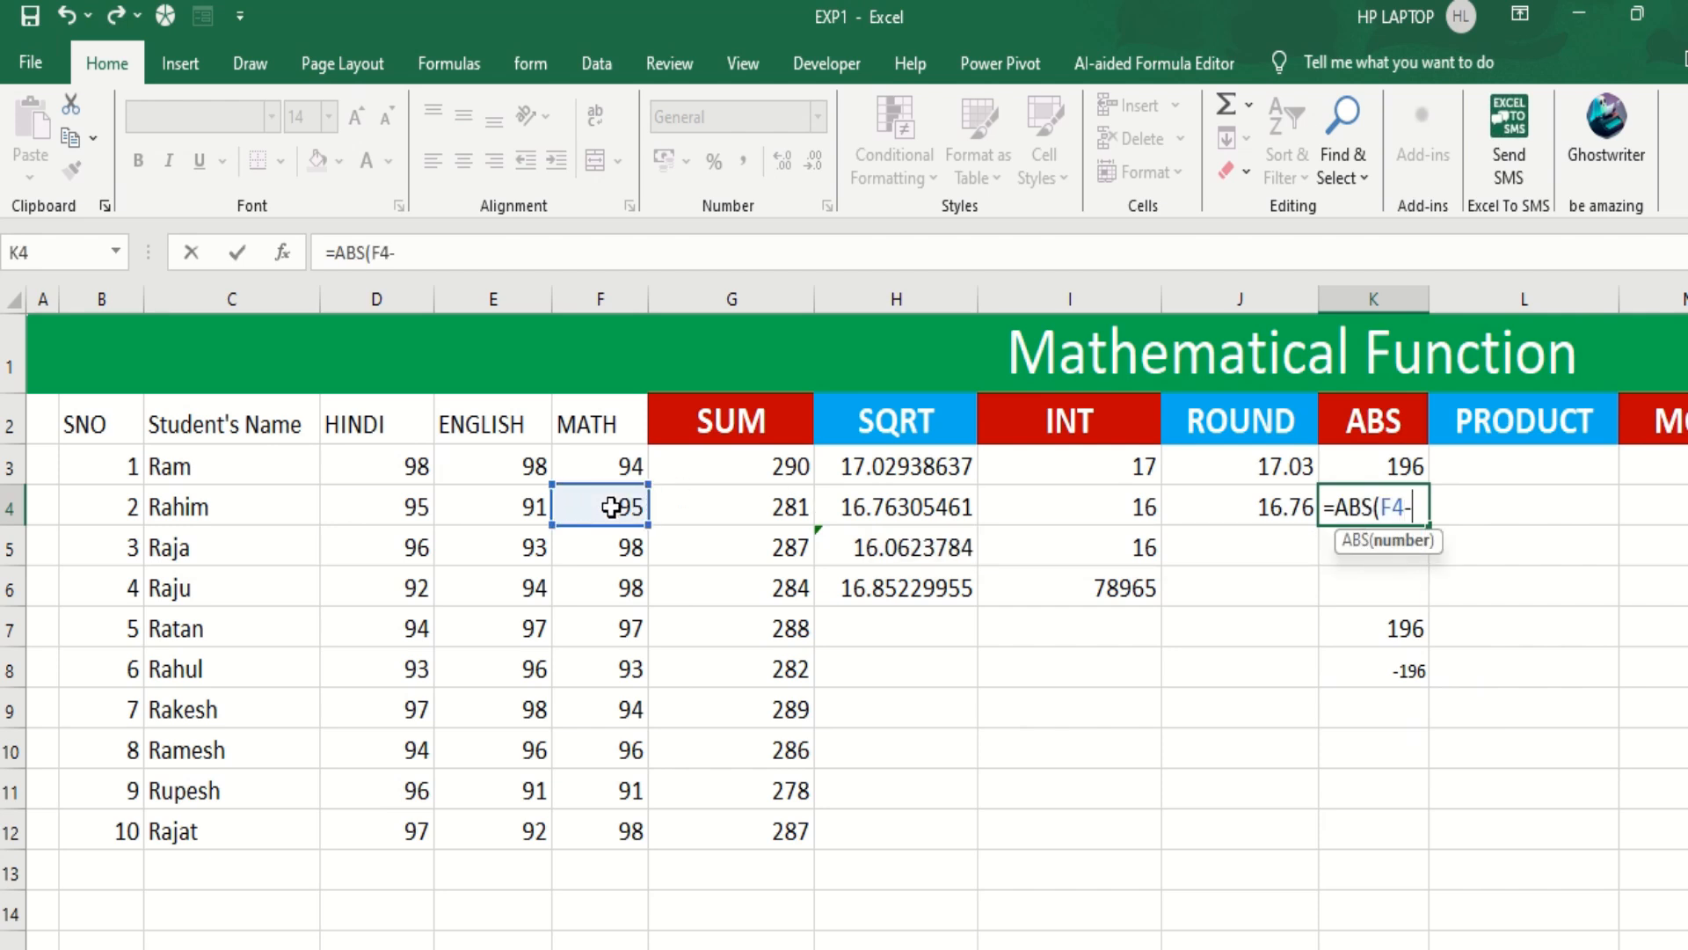
left_click(672, 512)
type(")")
key("Return")
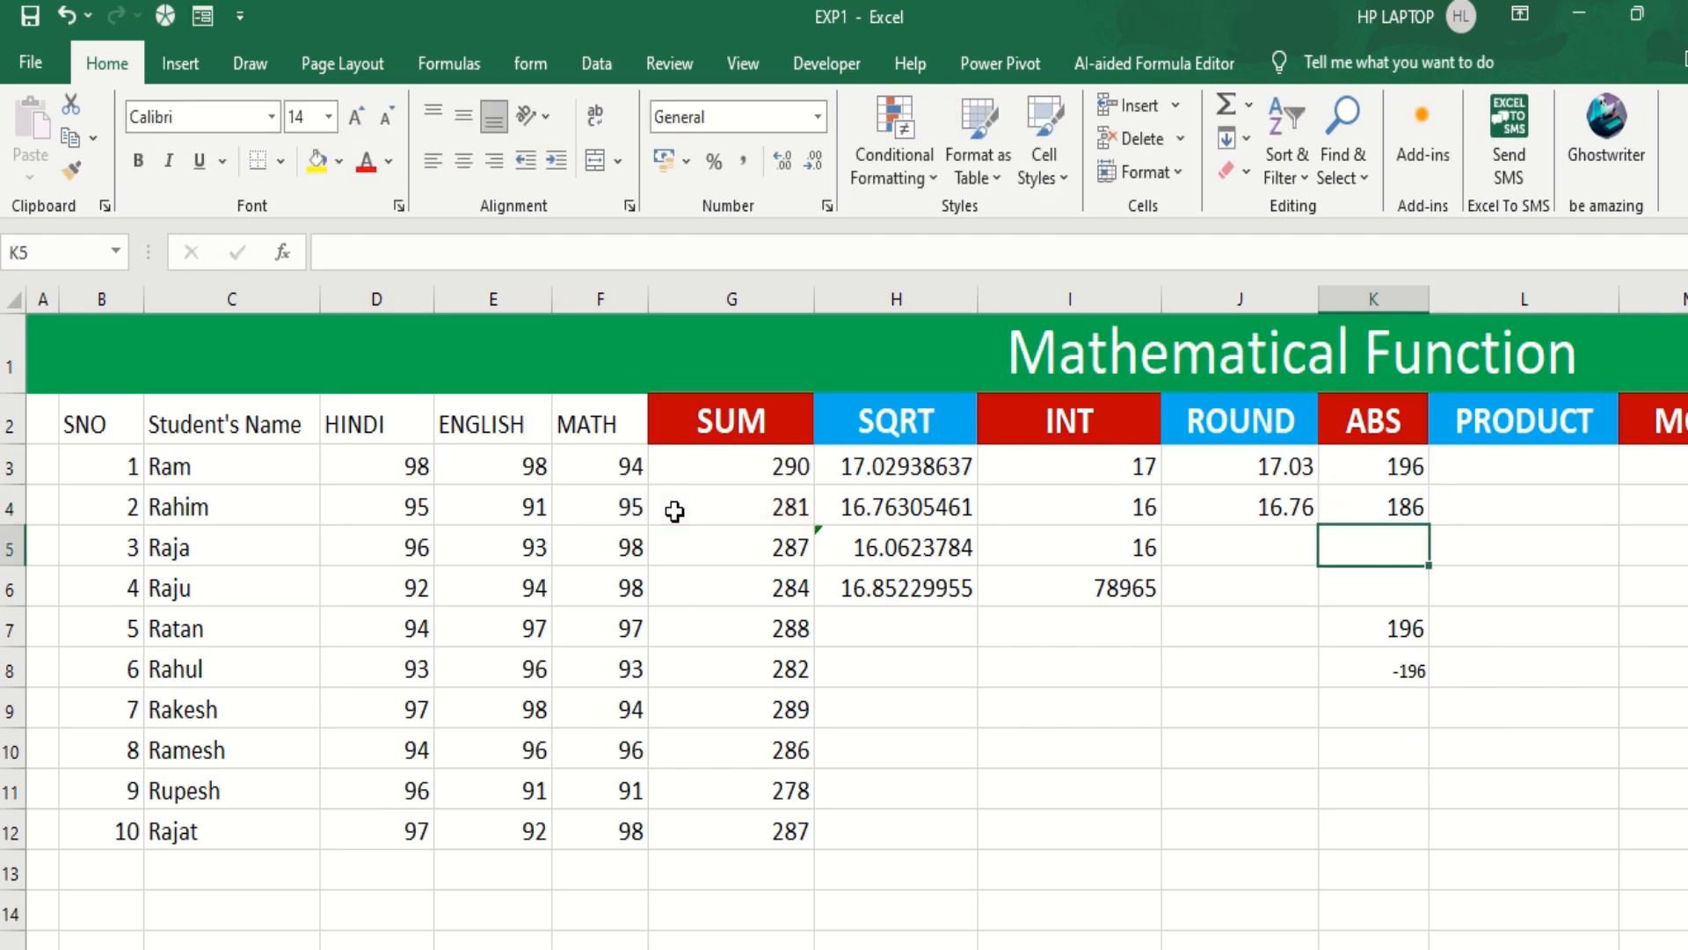
Increase the font size of the subtraction result in cell K8 to 14.
left_click(1372, 675)
left_click(364, 124)
left_click(364, 124)
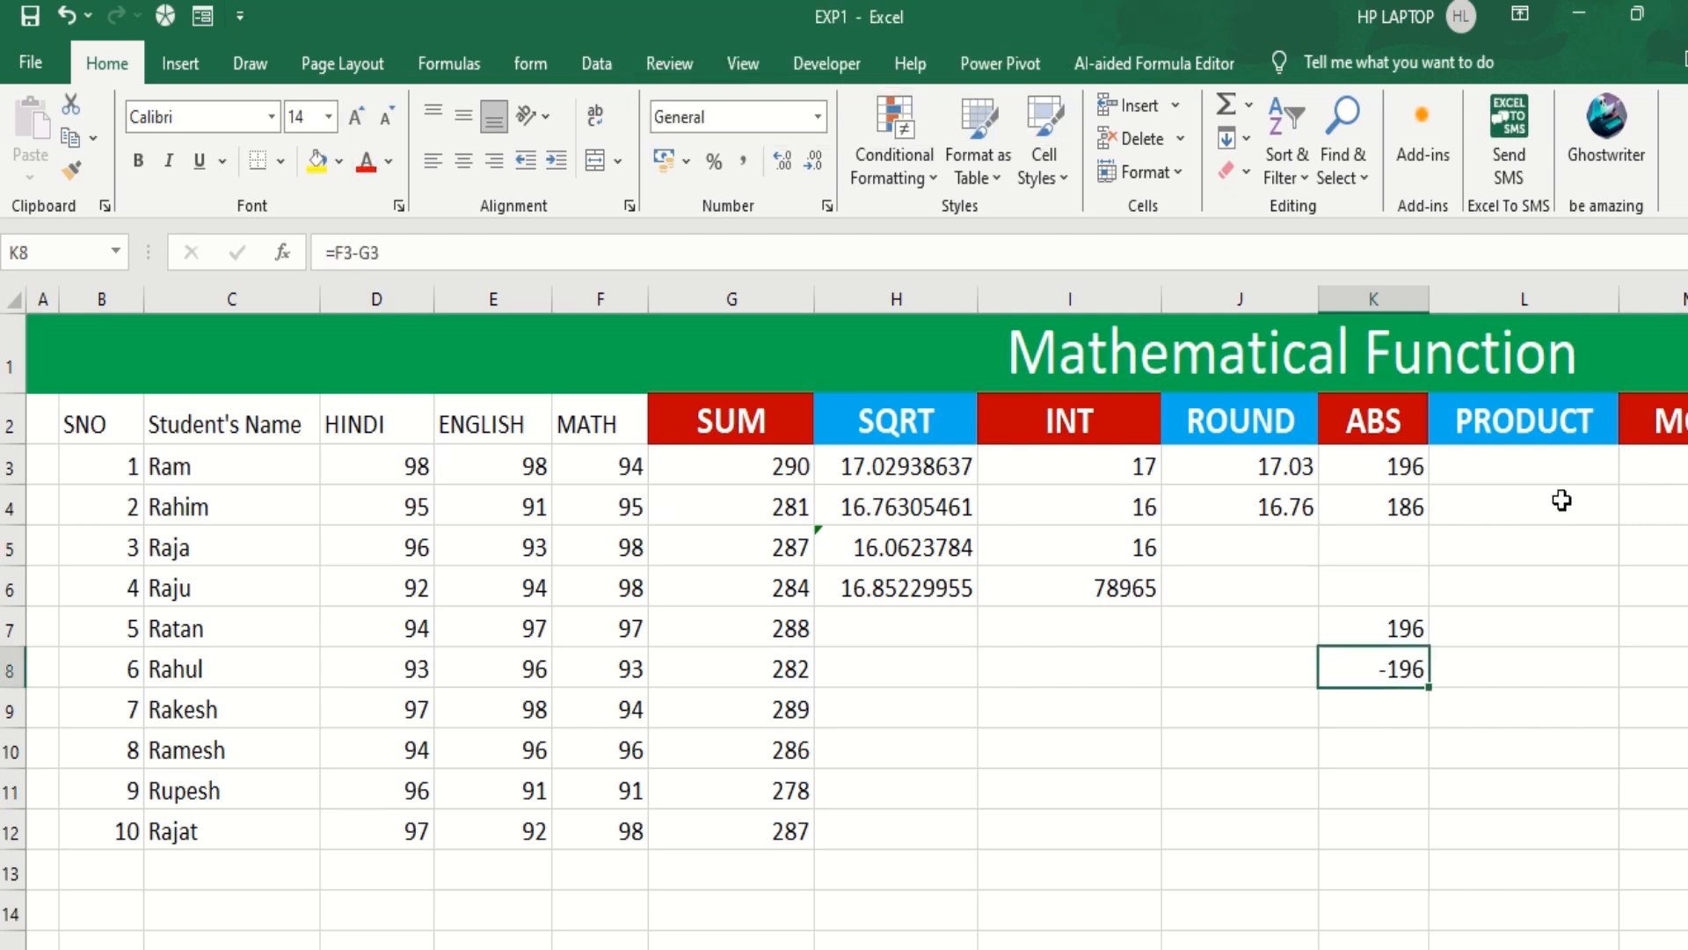
Enter the formula =PRODUCT(D3,E3,F3) in cell L3 to multiply the first student's HINDI, ENGLISH and MATH marks.
left_click(1530, 467)
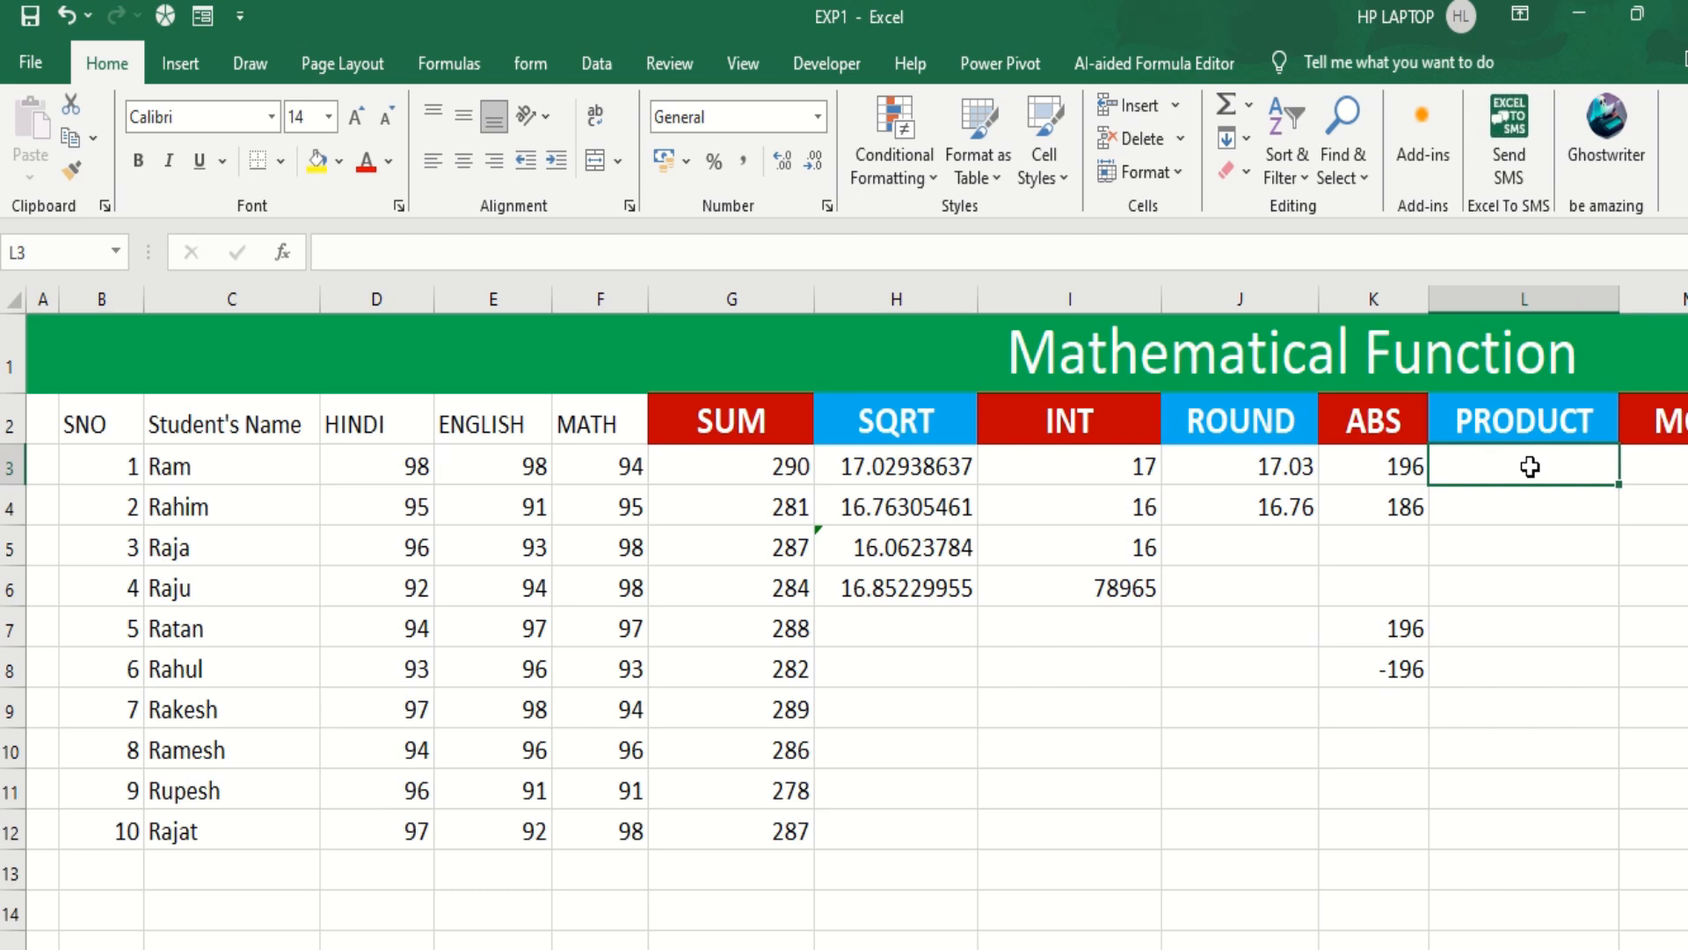
type("=")
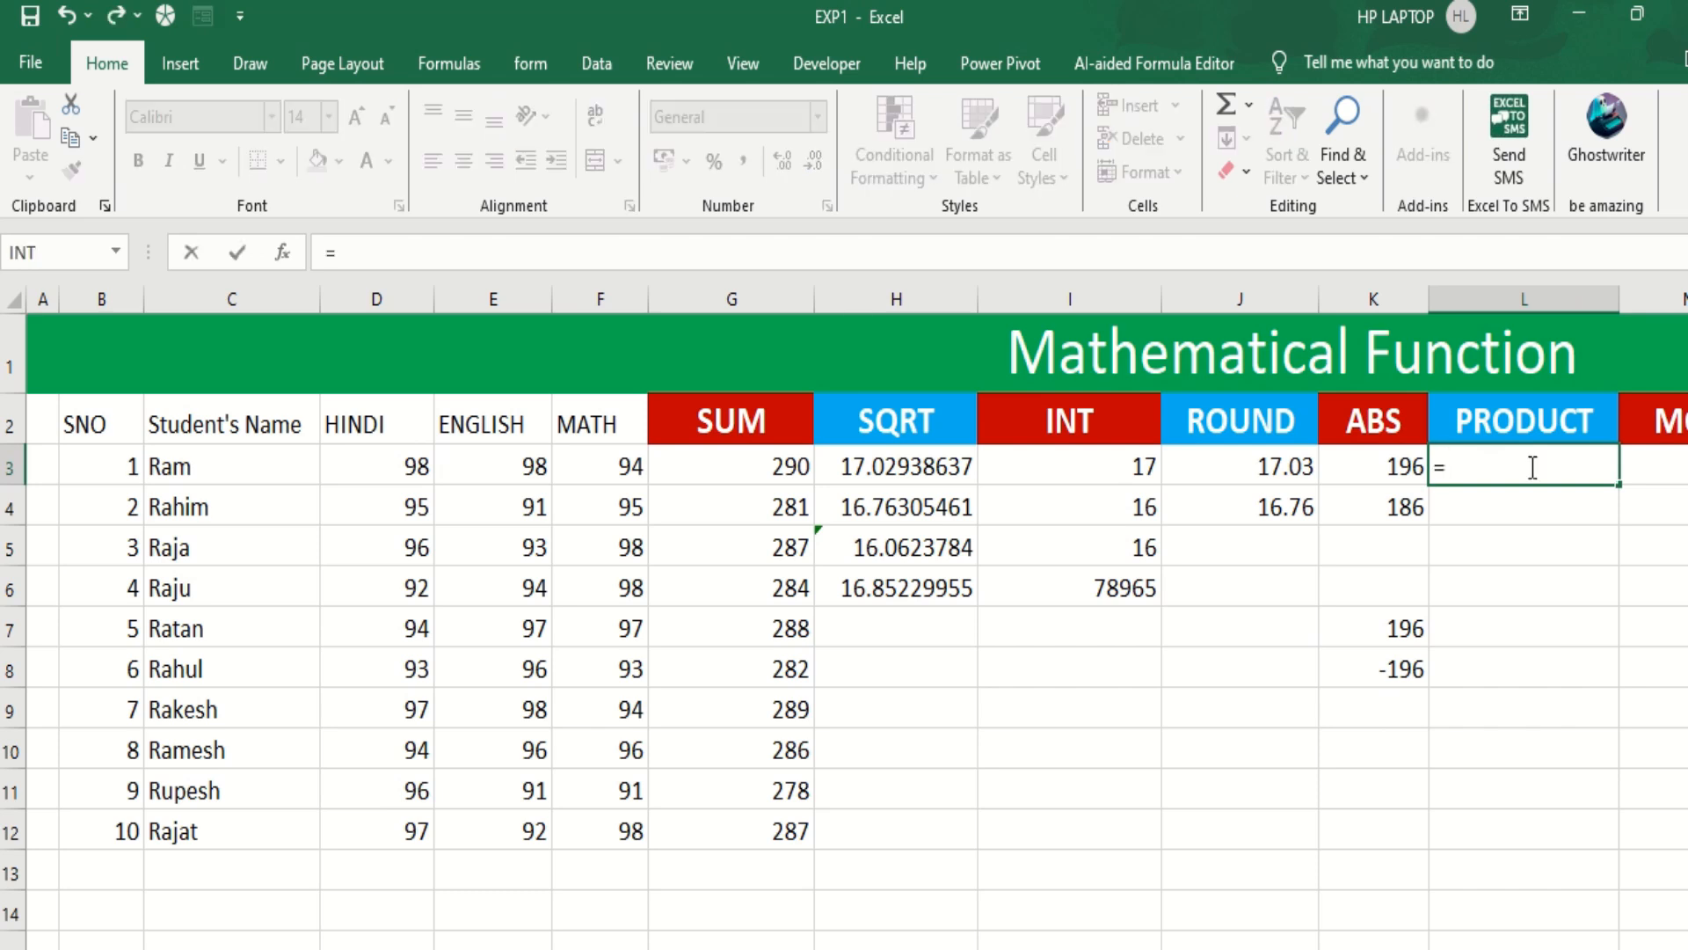
type("pro")
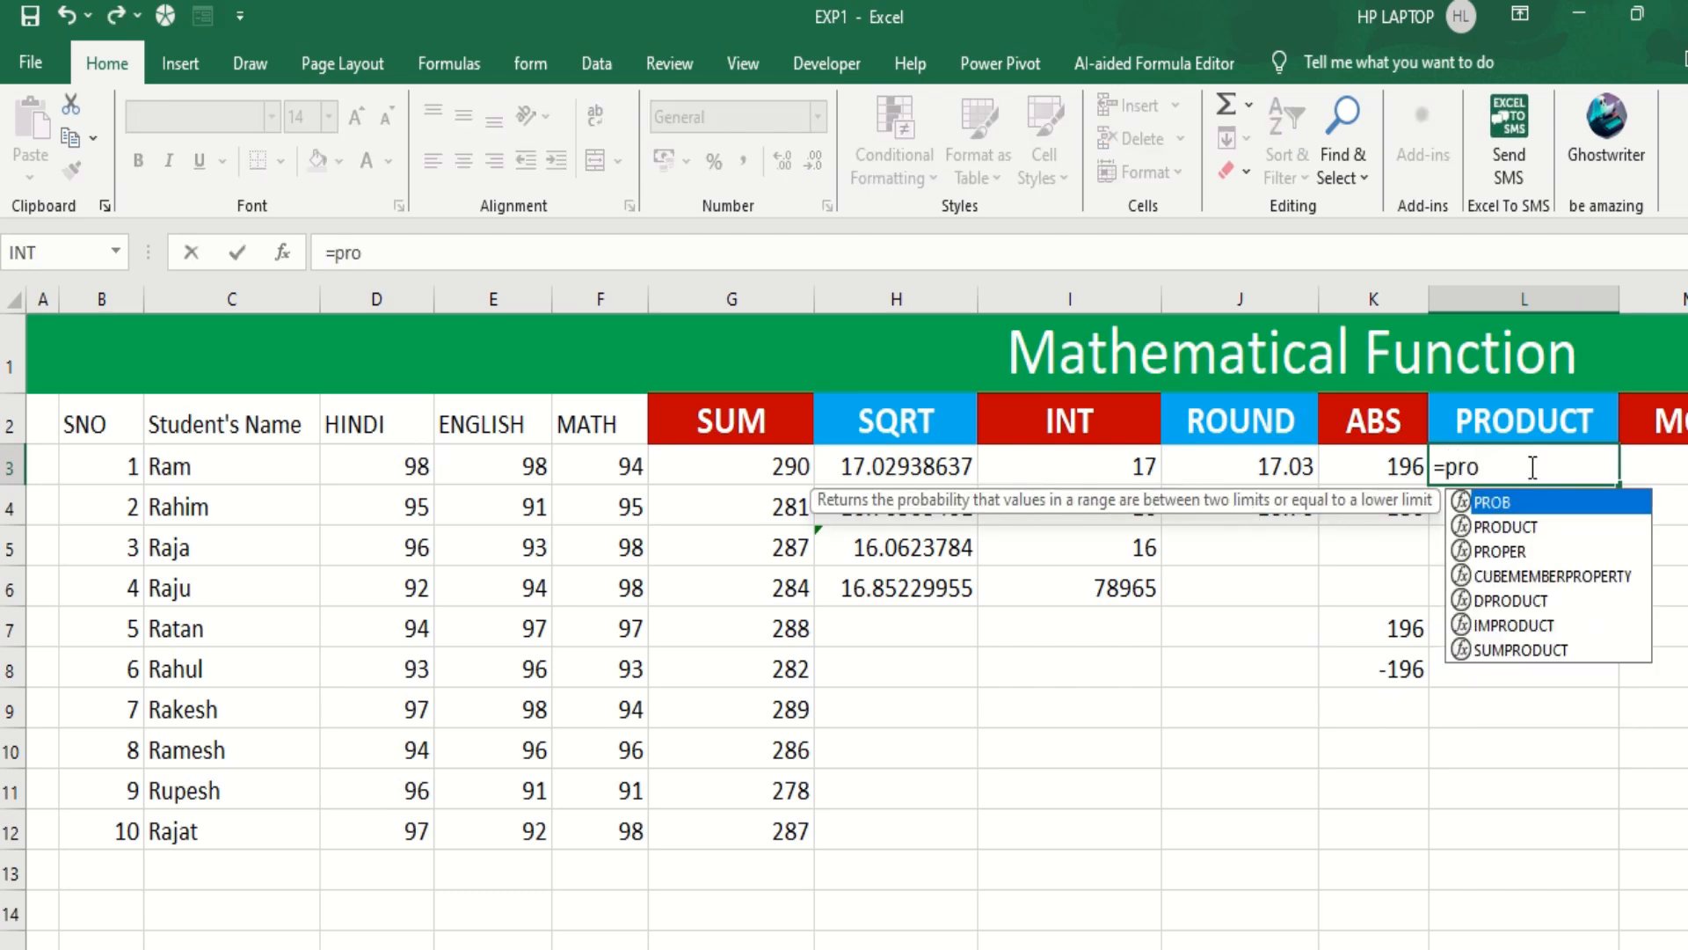
key("Down")
key("Tab")
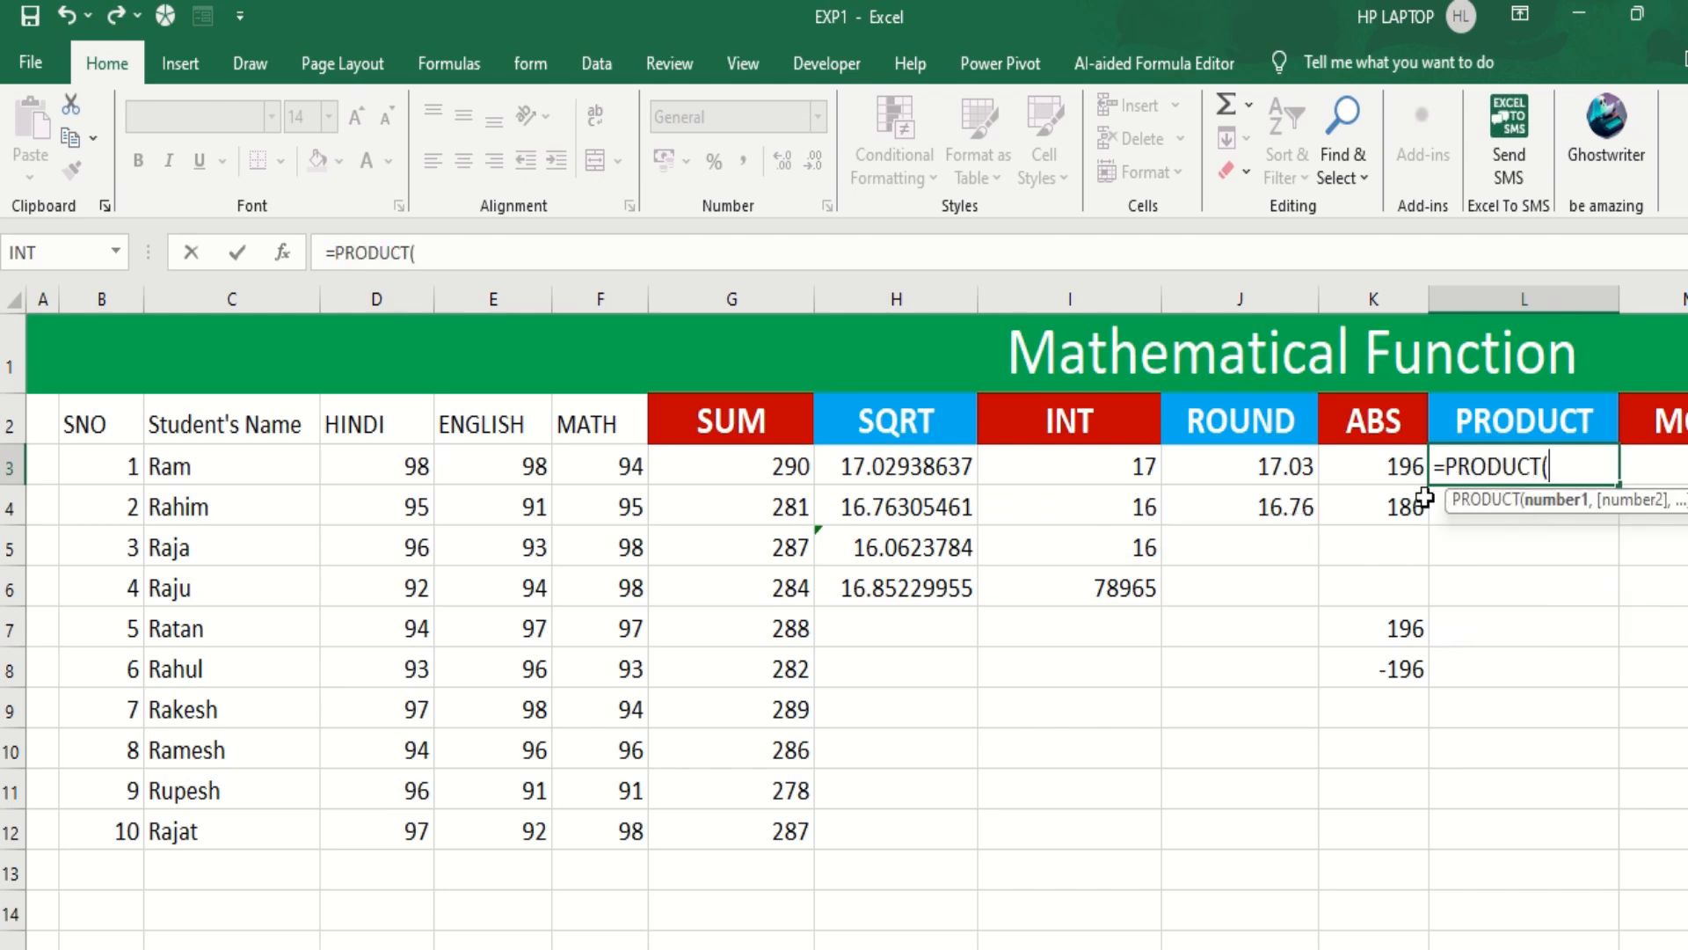
left_click(356, 467)
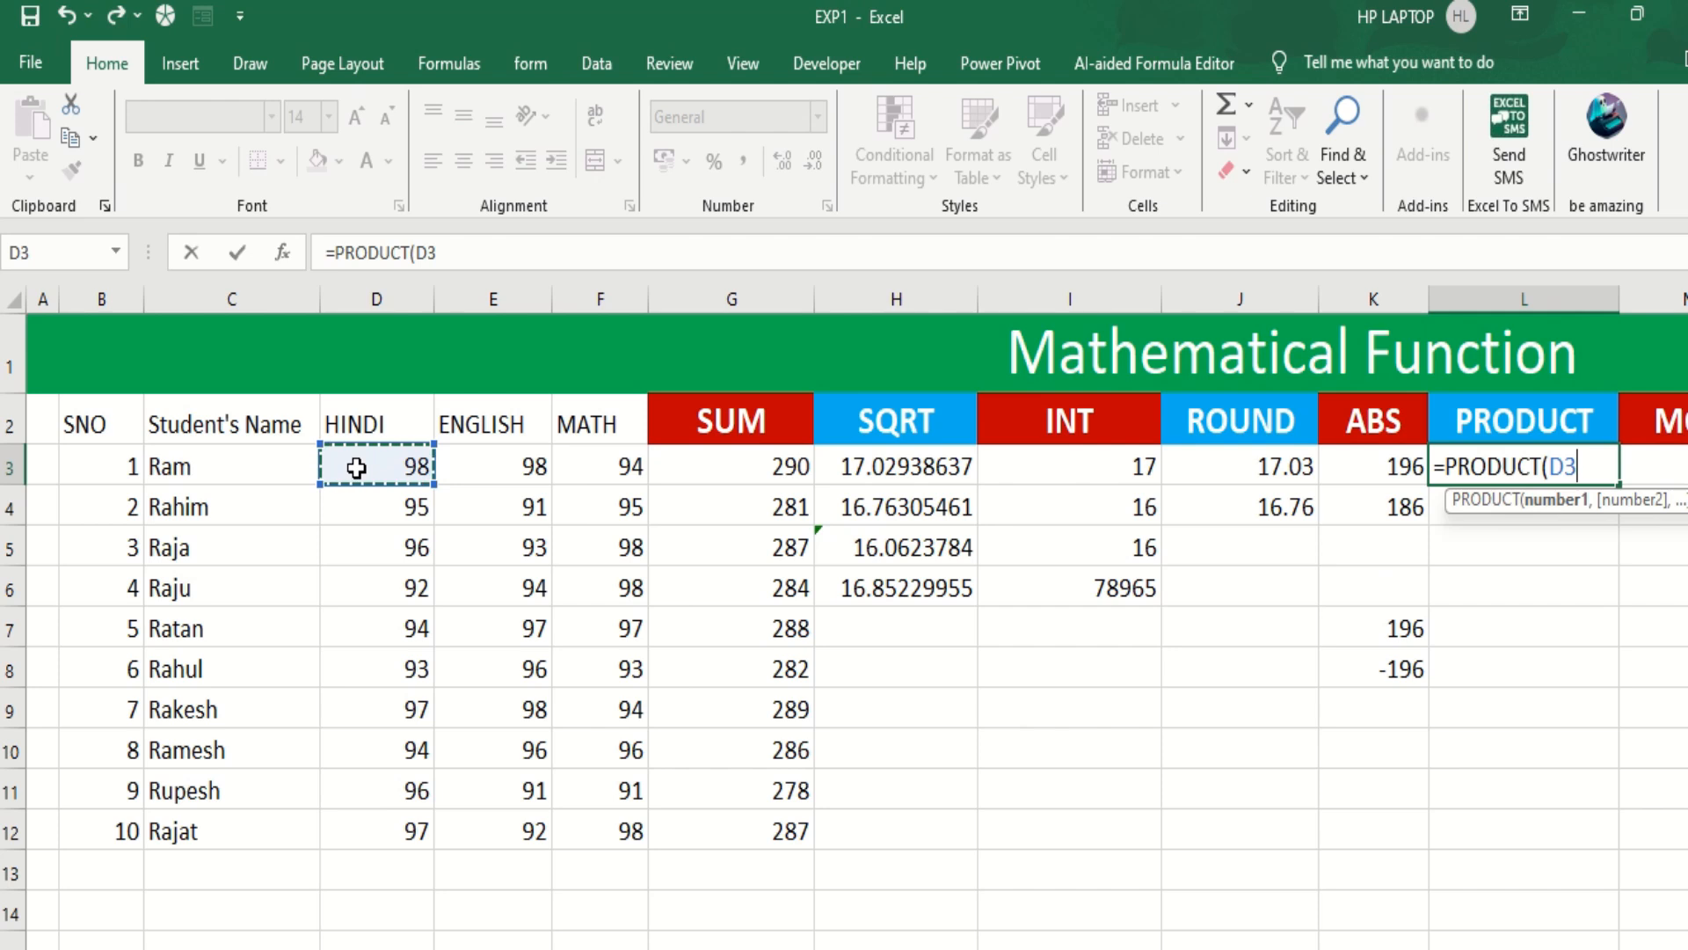
type(",")
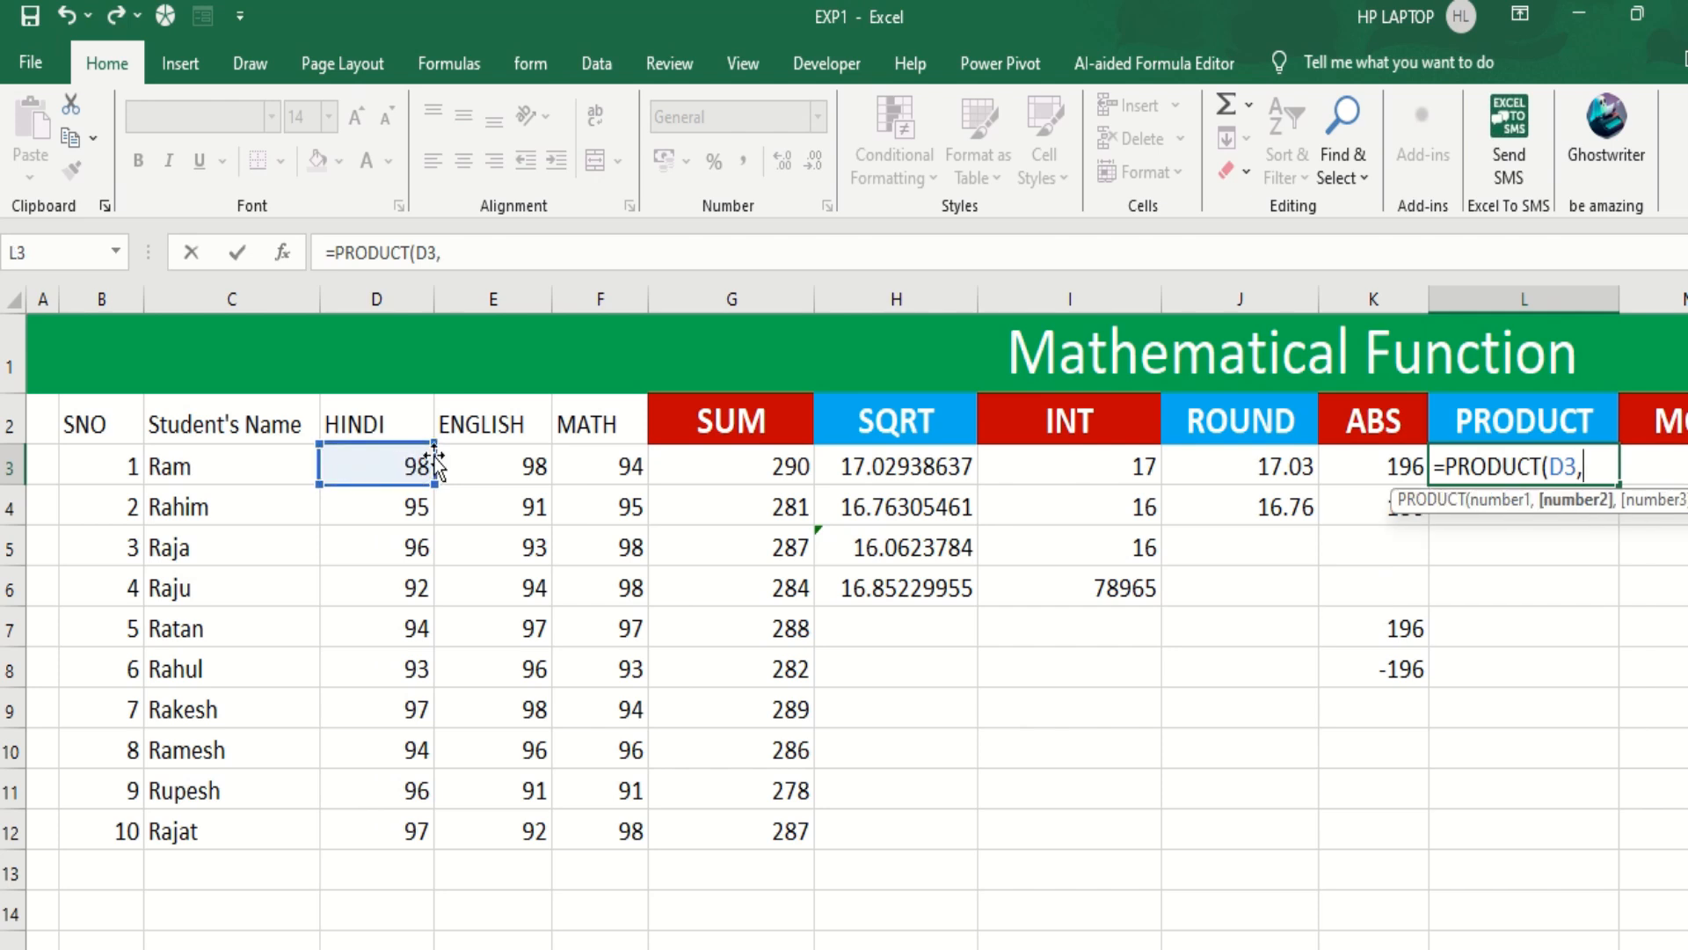
left_click(500, 459)
type(",")
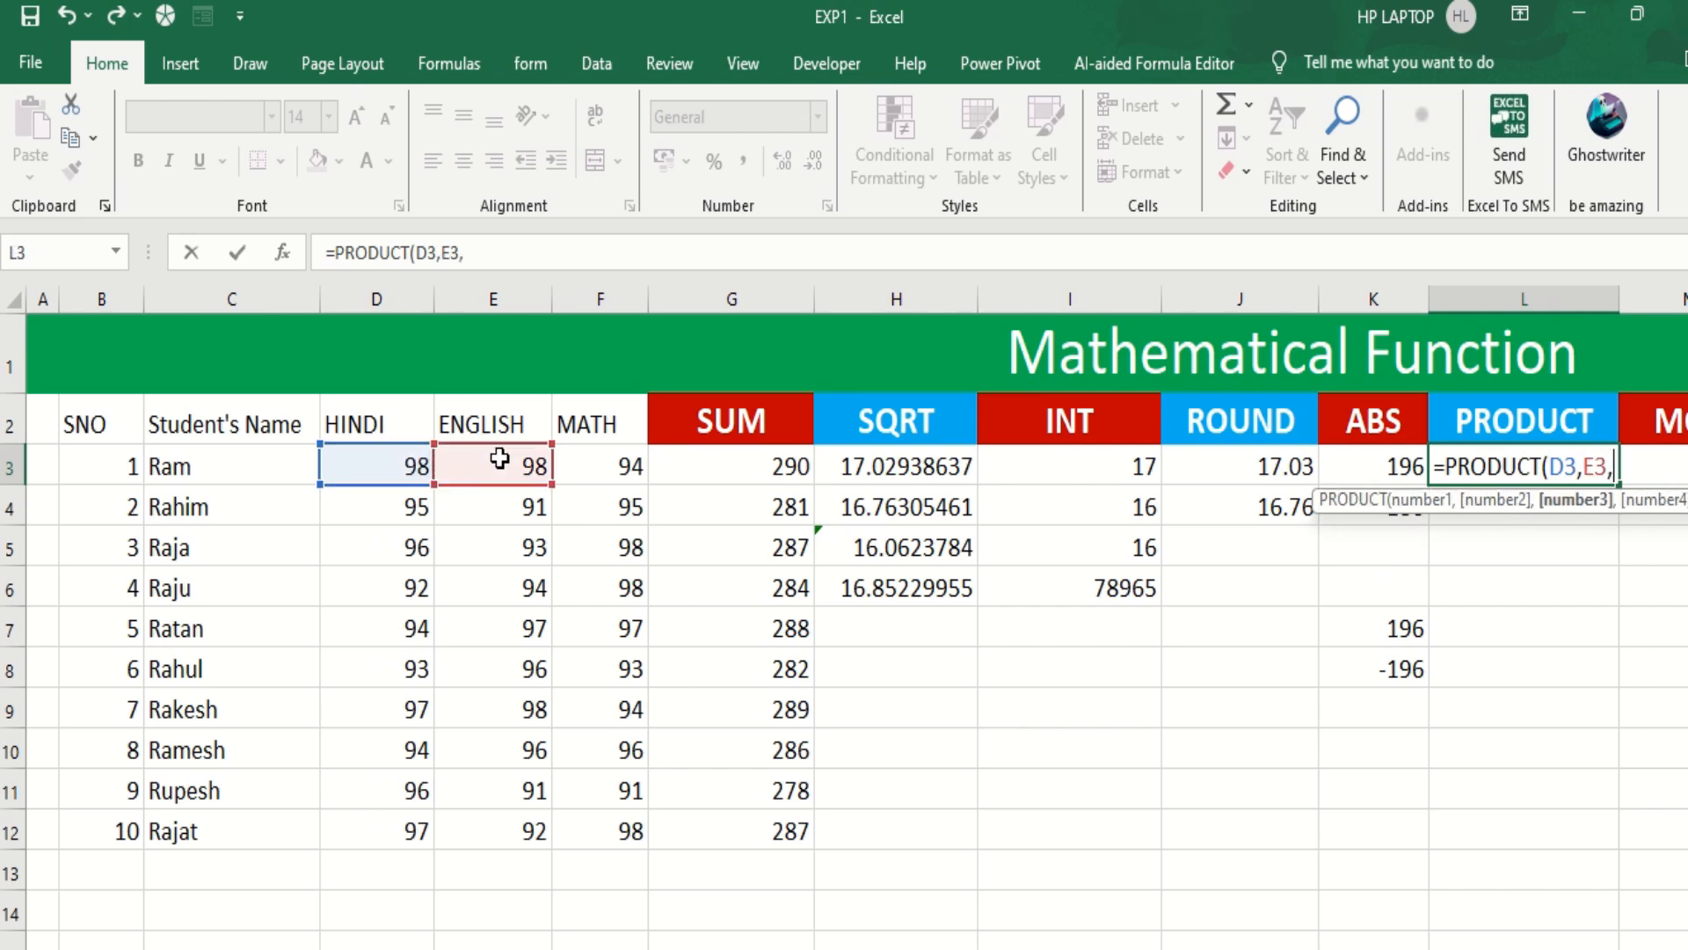
left_click(613, 468)
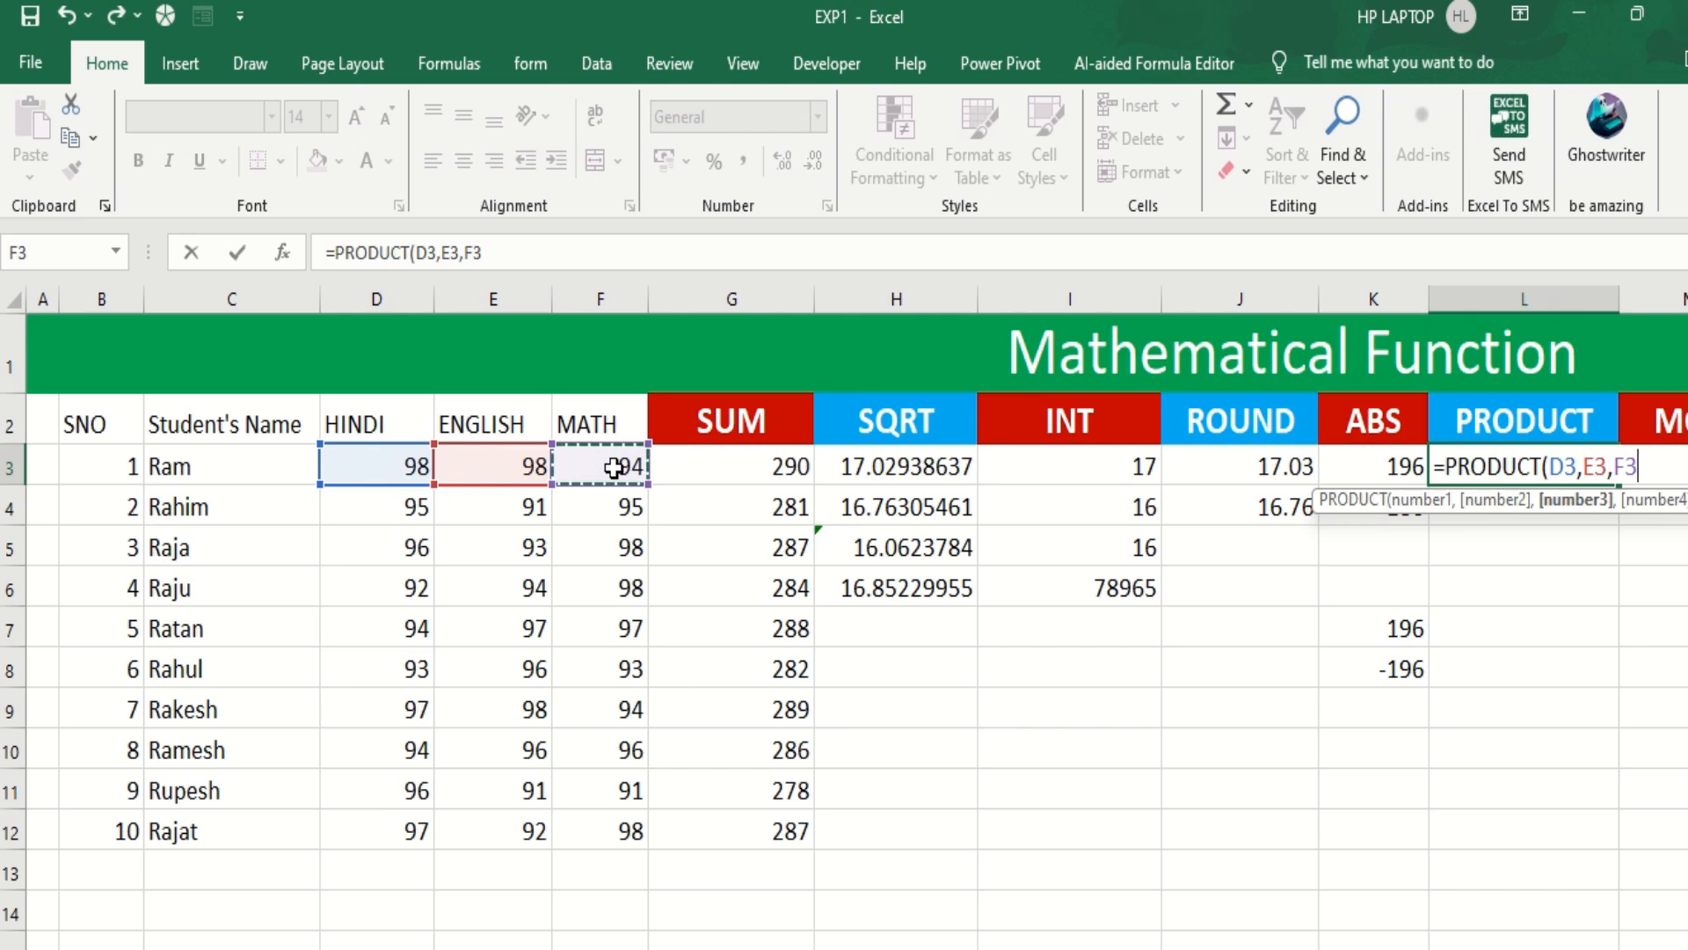
type(")")
key("Return")
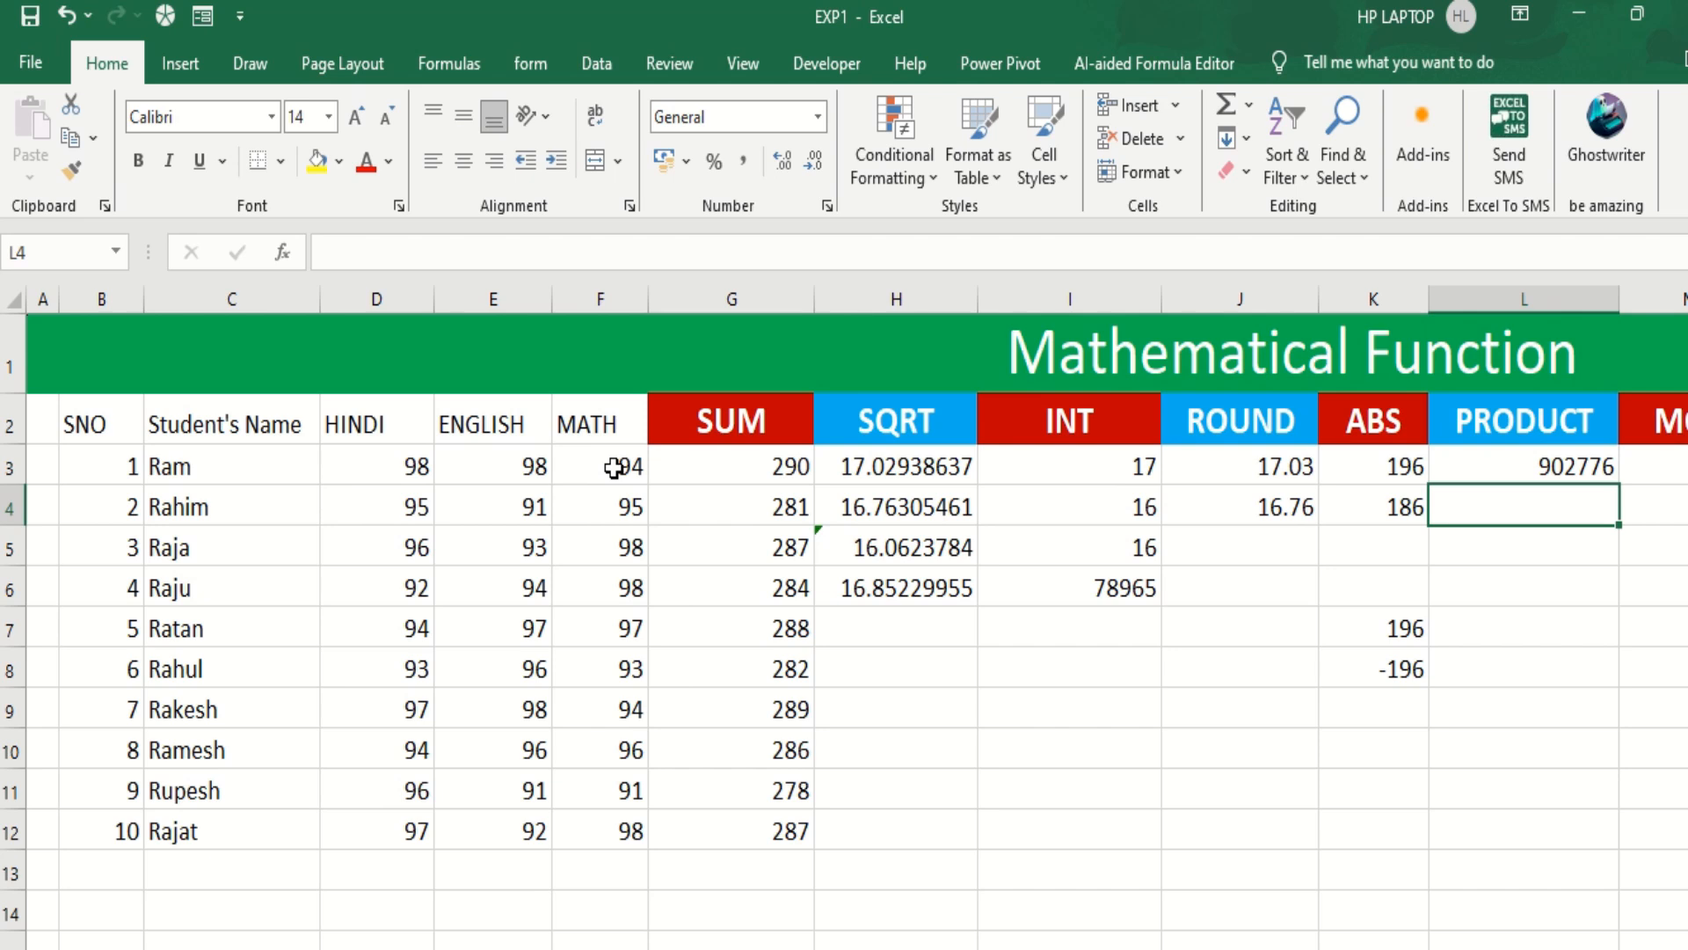
Enter the formula =PRODUCT(5,9,2) in cell L4 to multiply three typed numbers.
type("=")
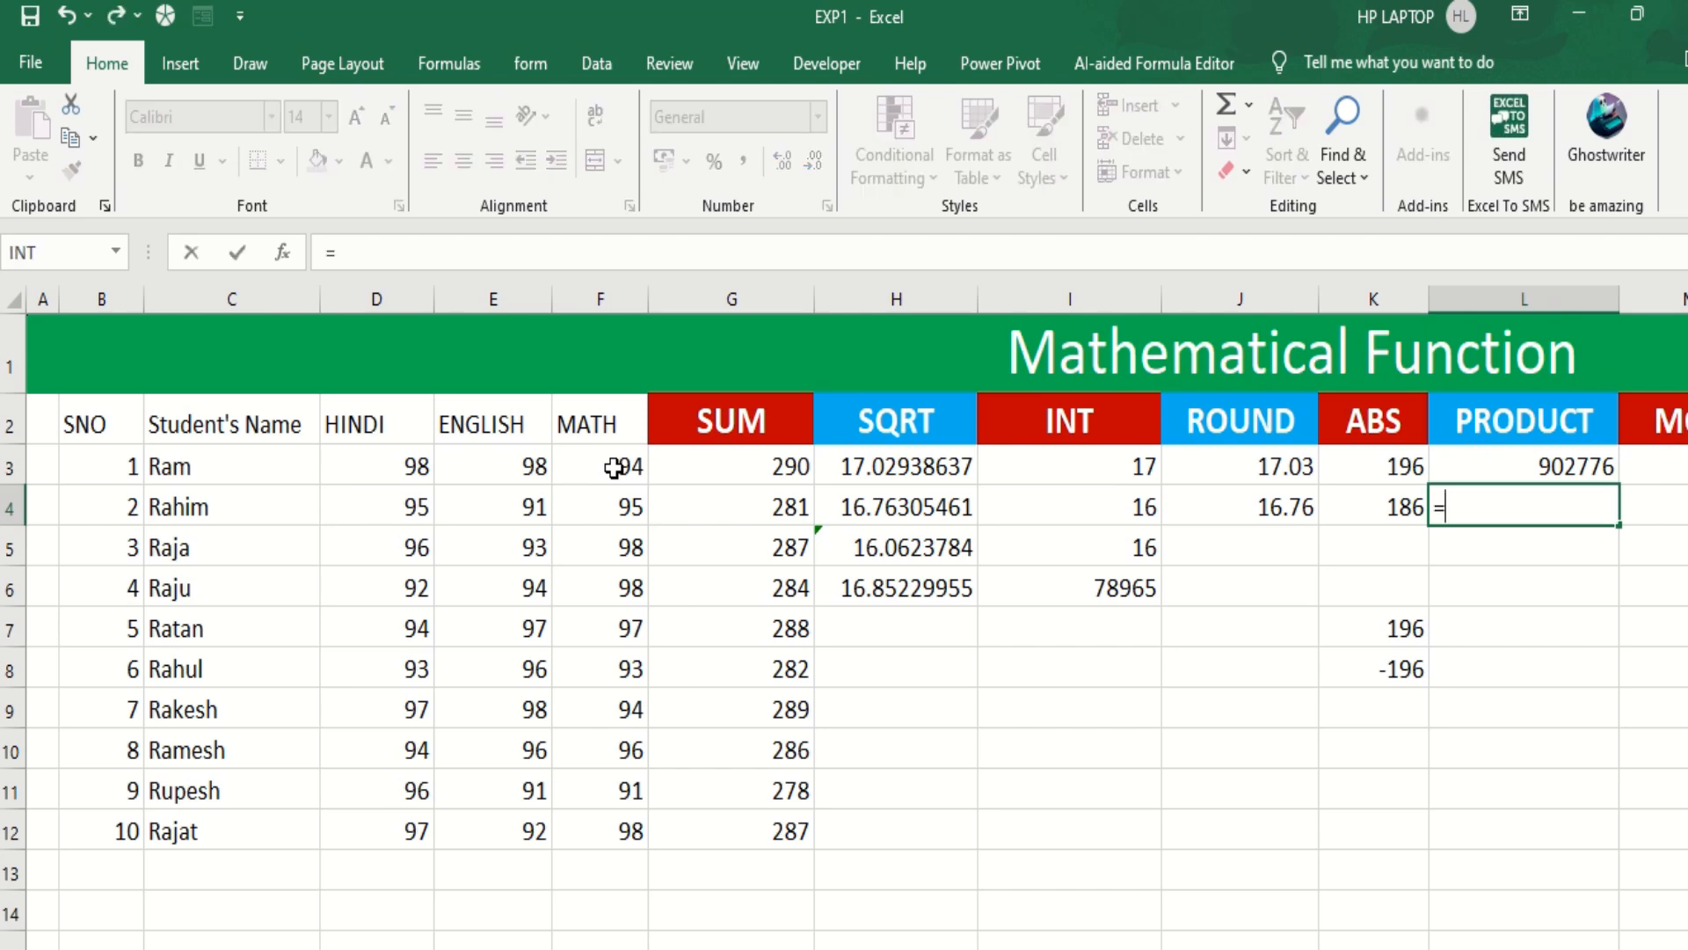
type("pro")
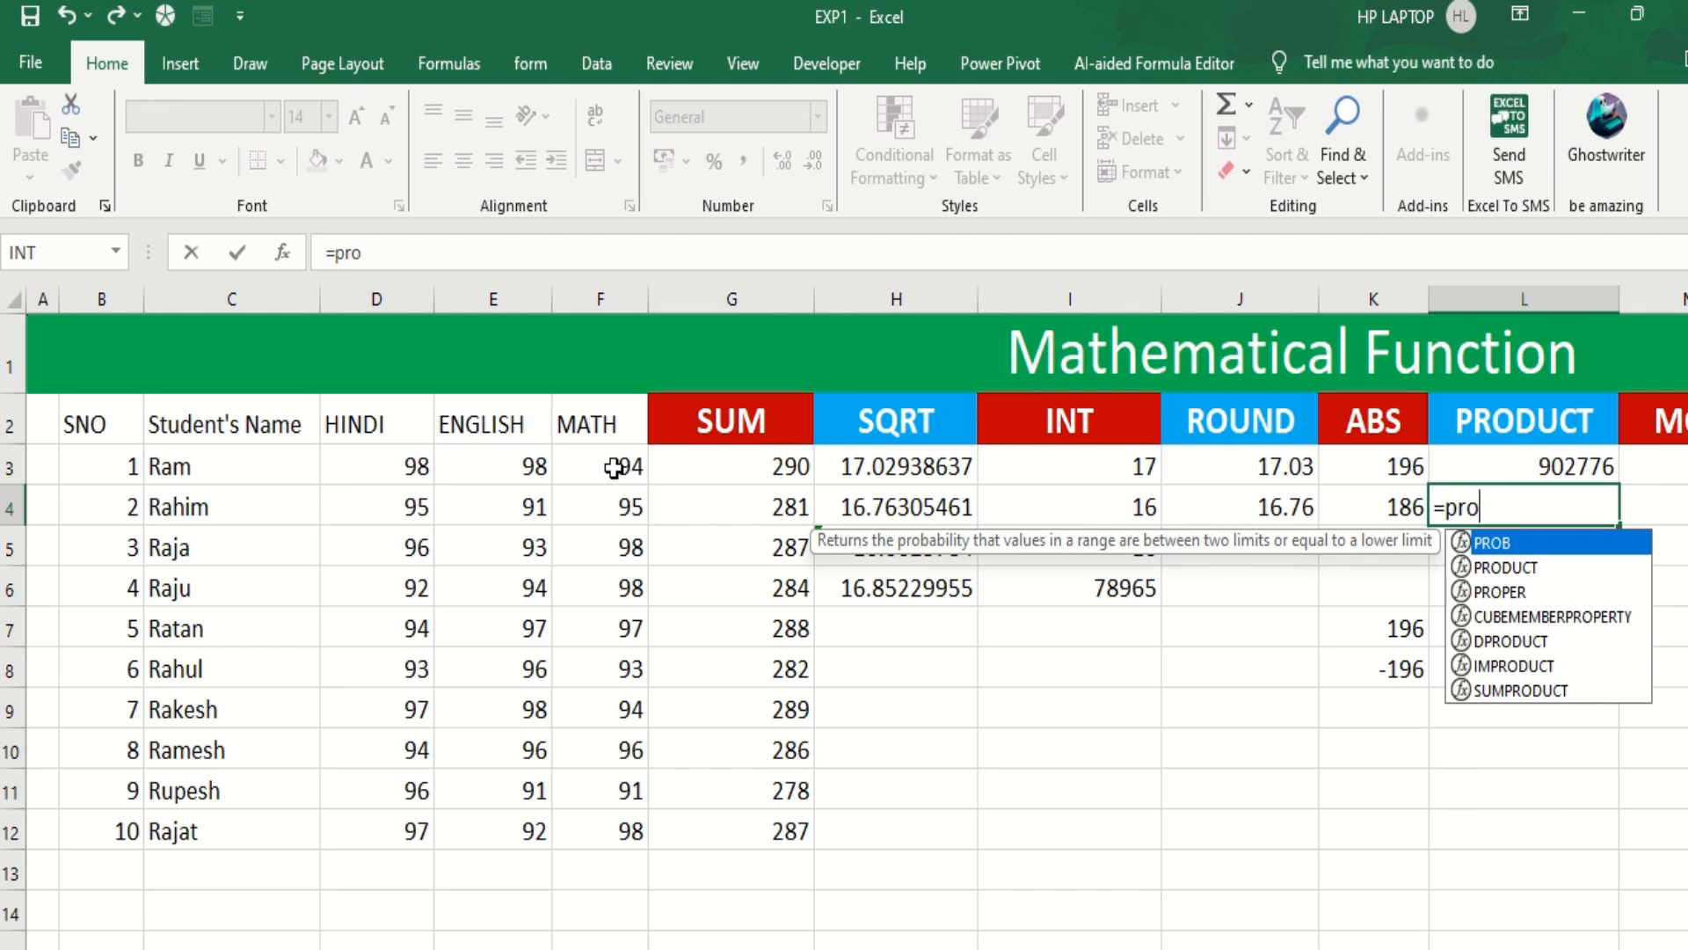
key("Down")
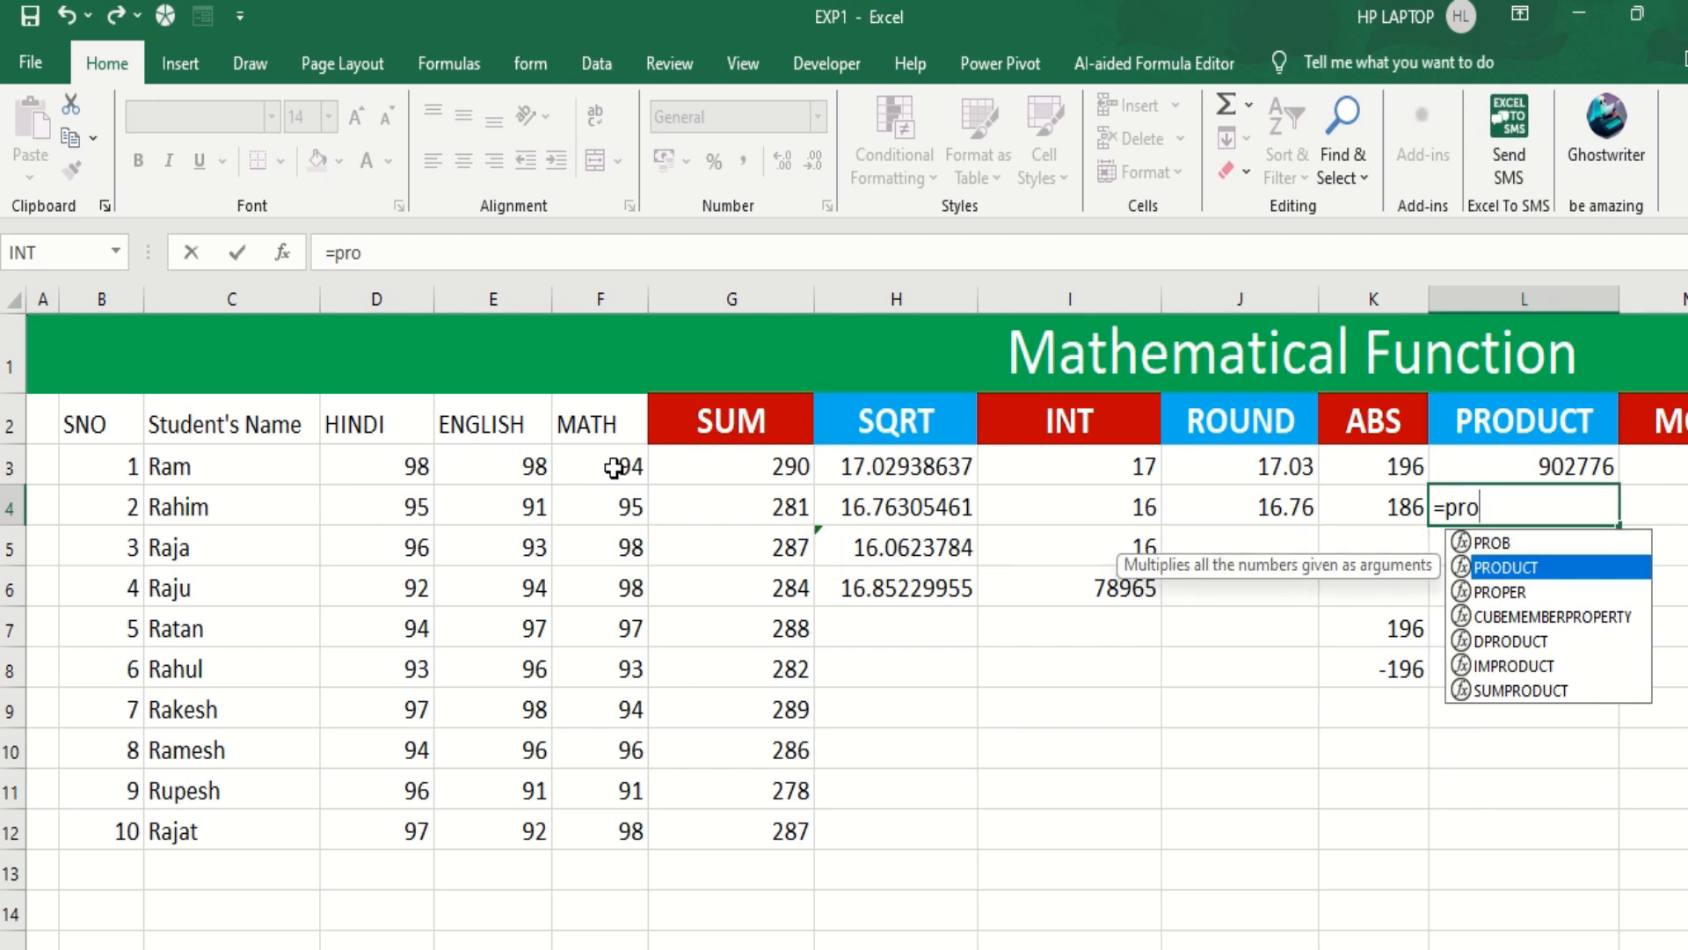
key("Tab")
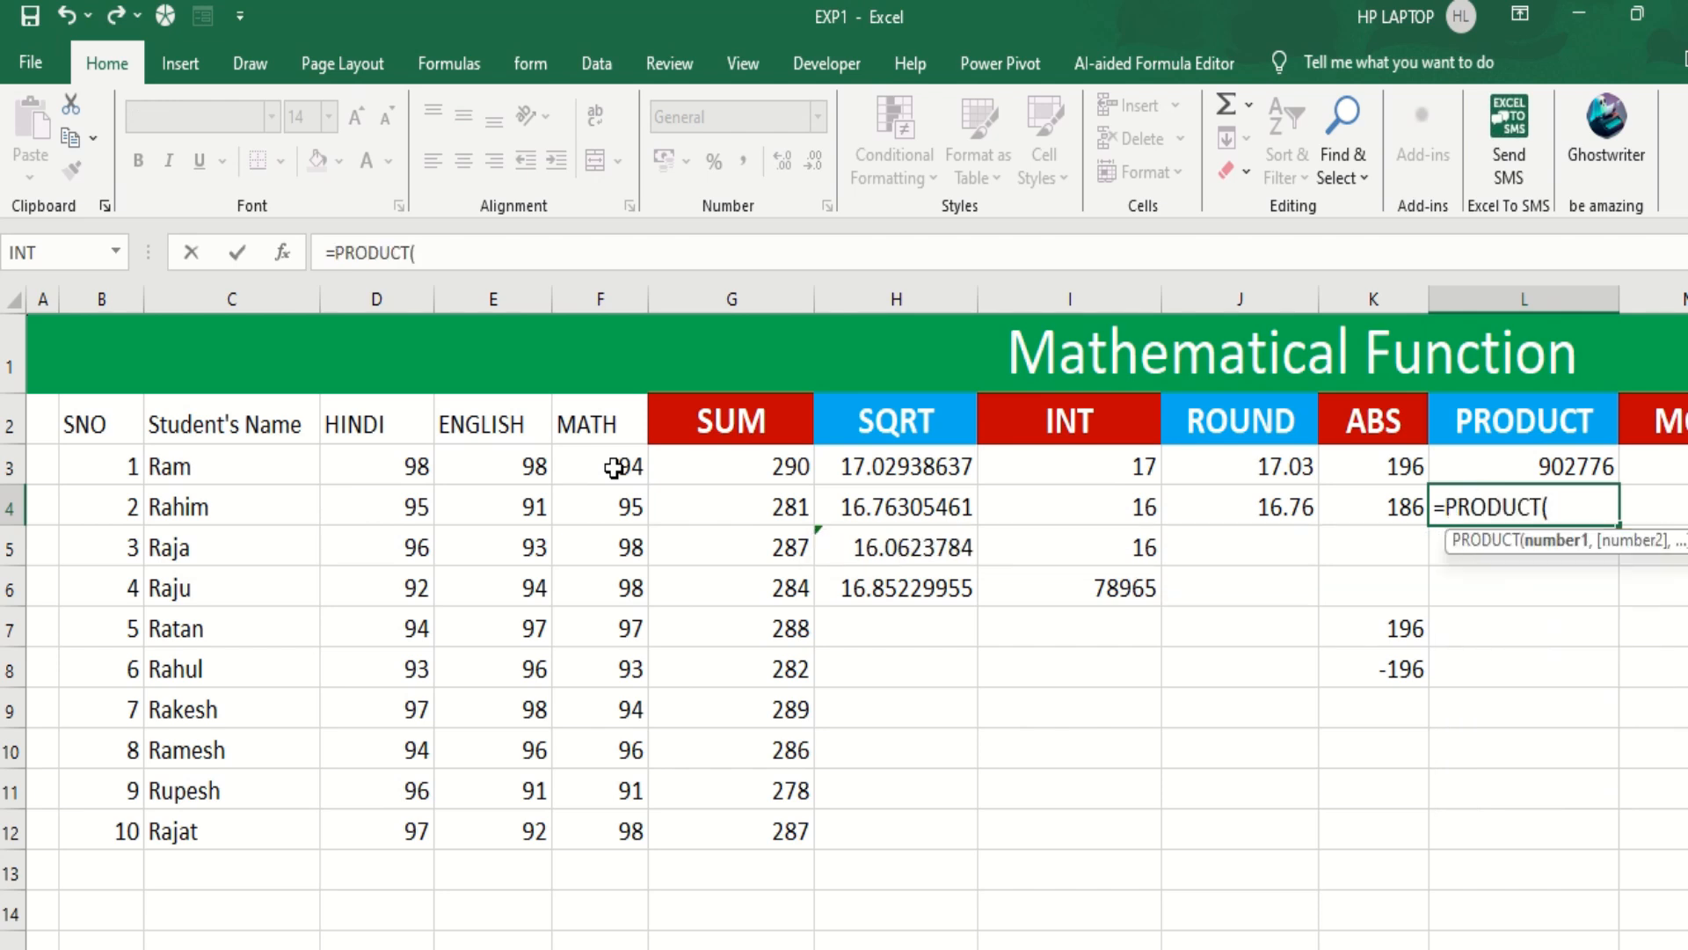
type("5,")
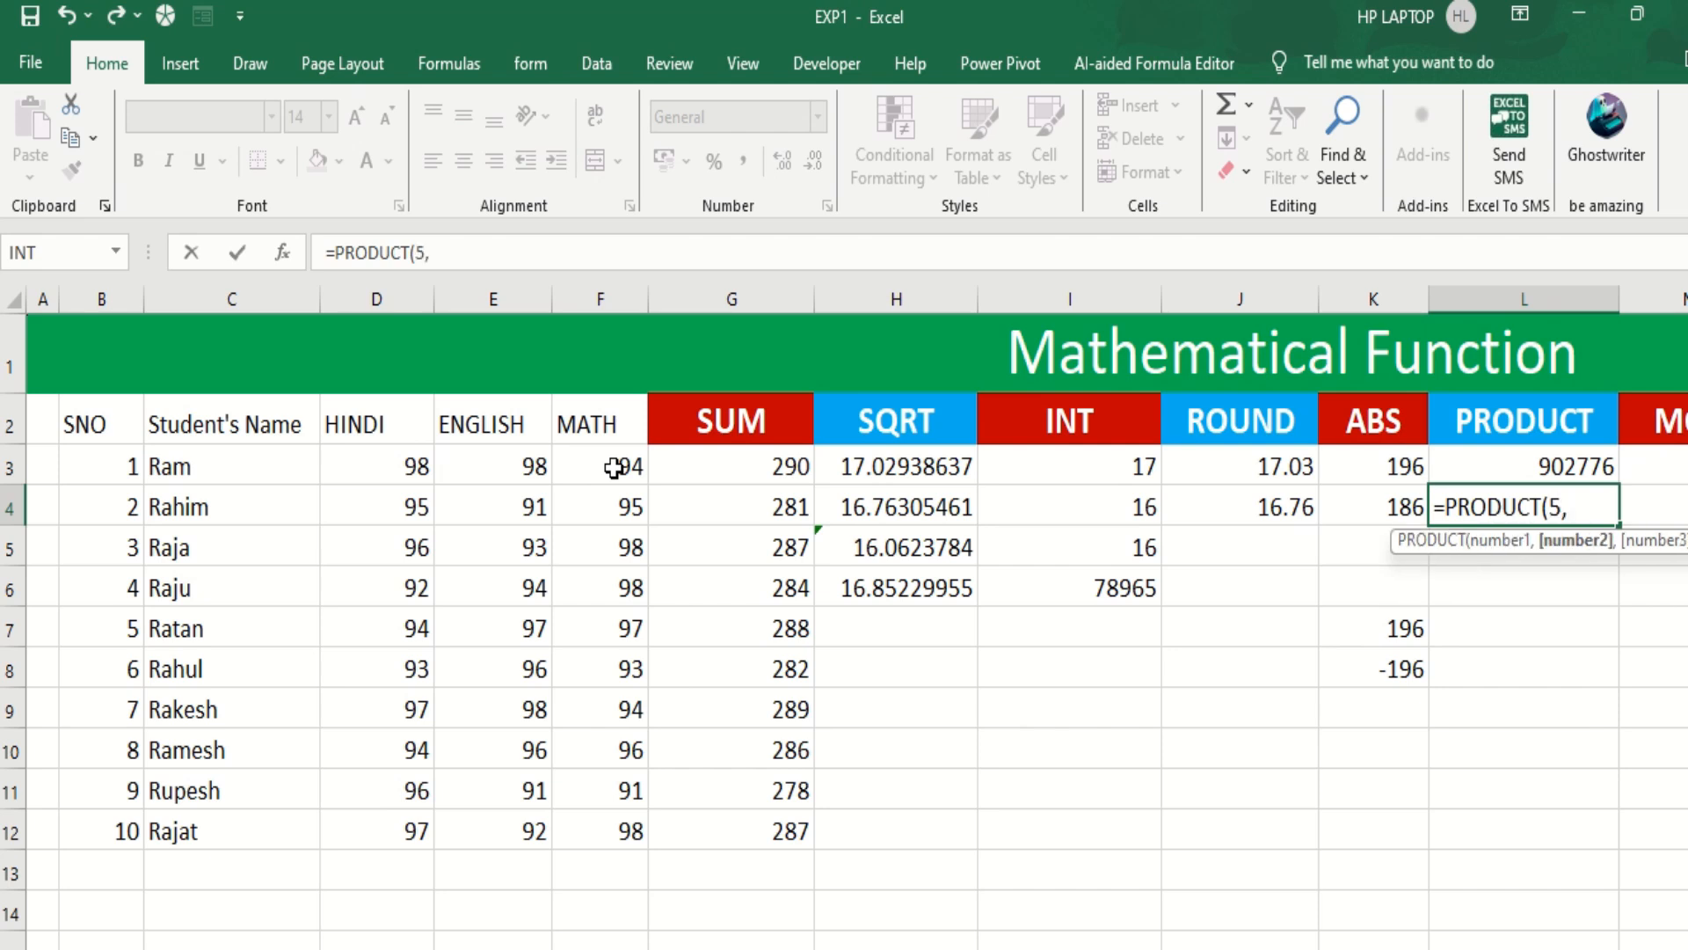
type("9,")
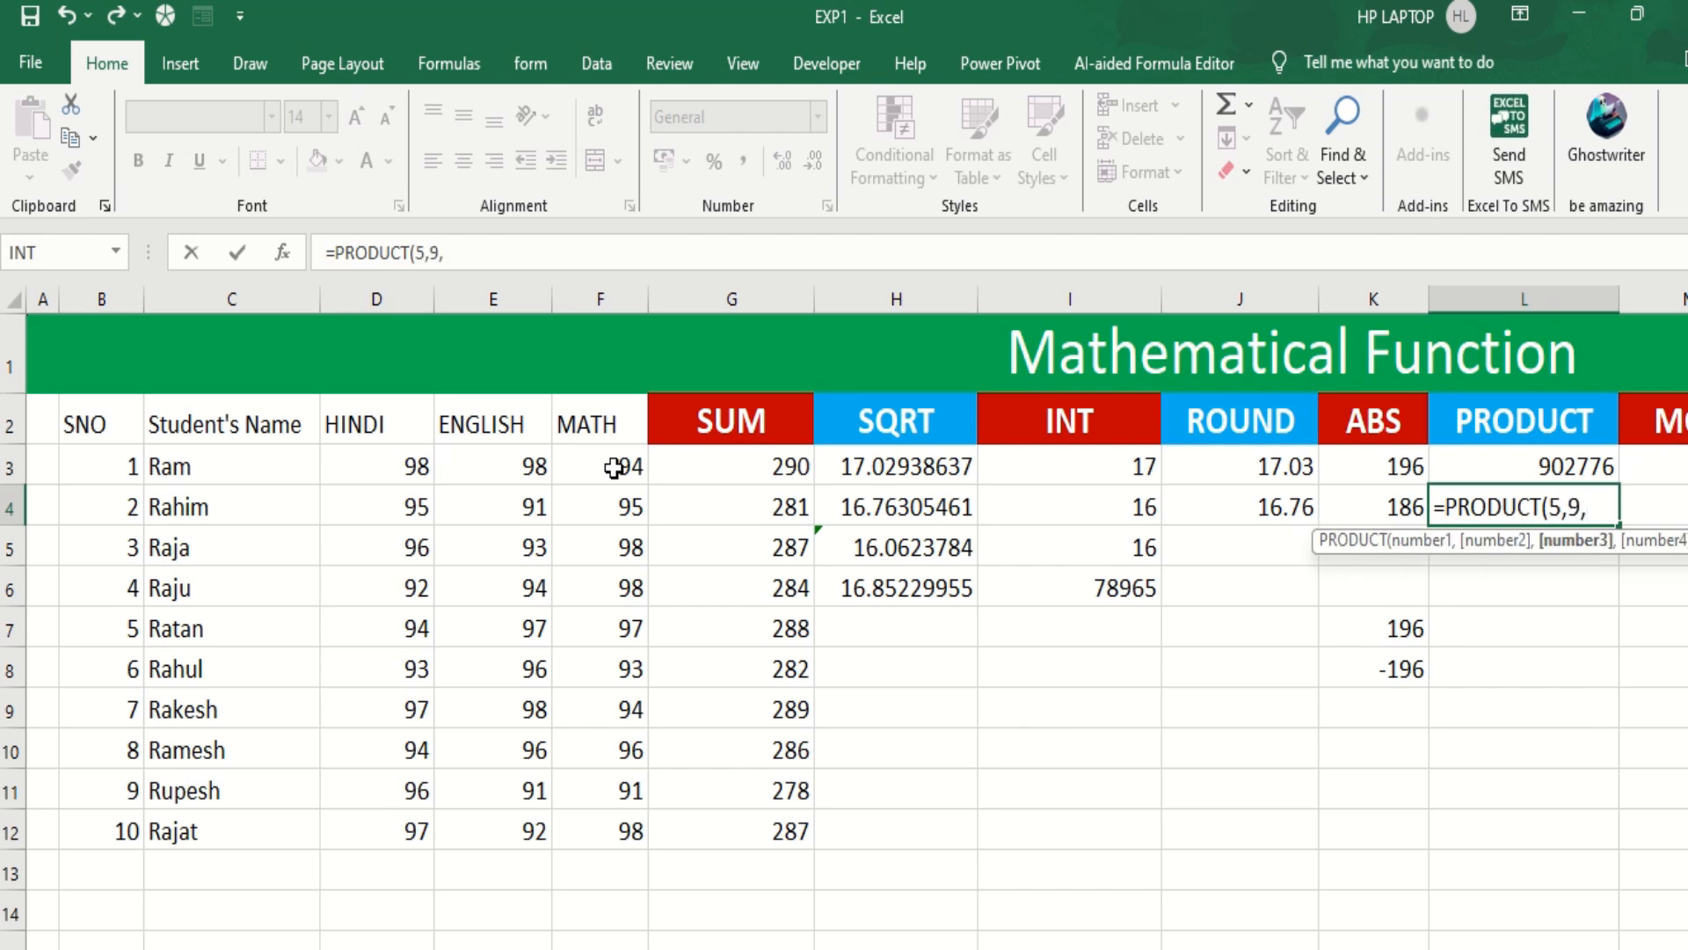
type("2)")
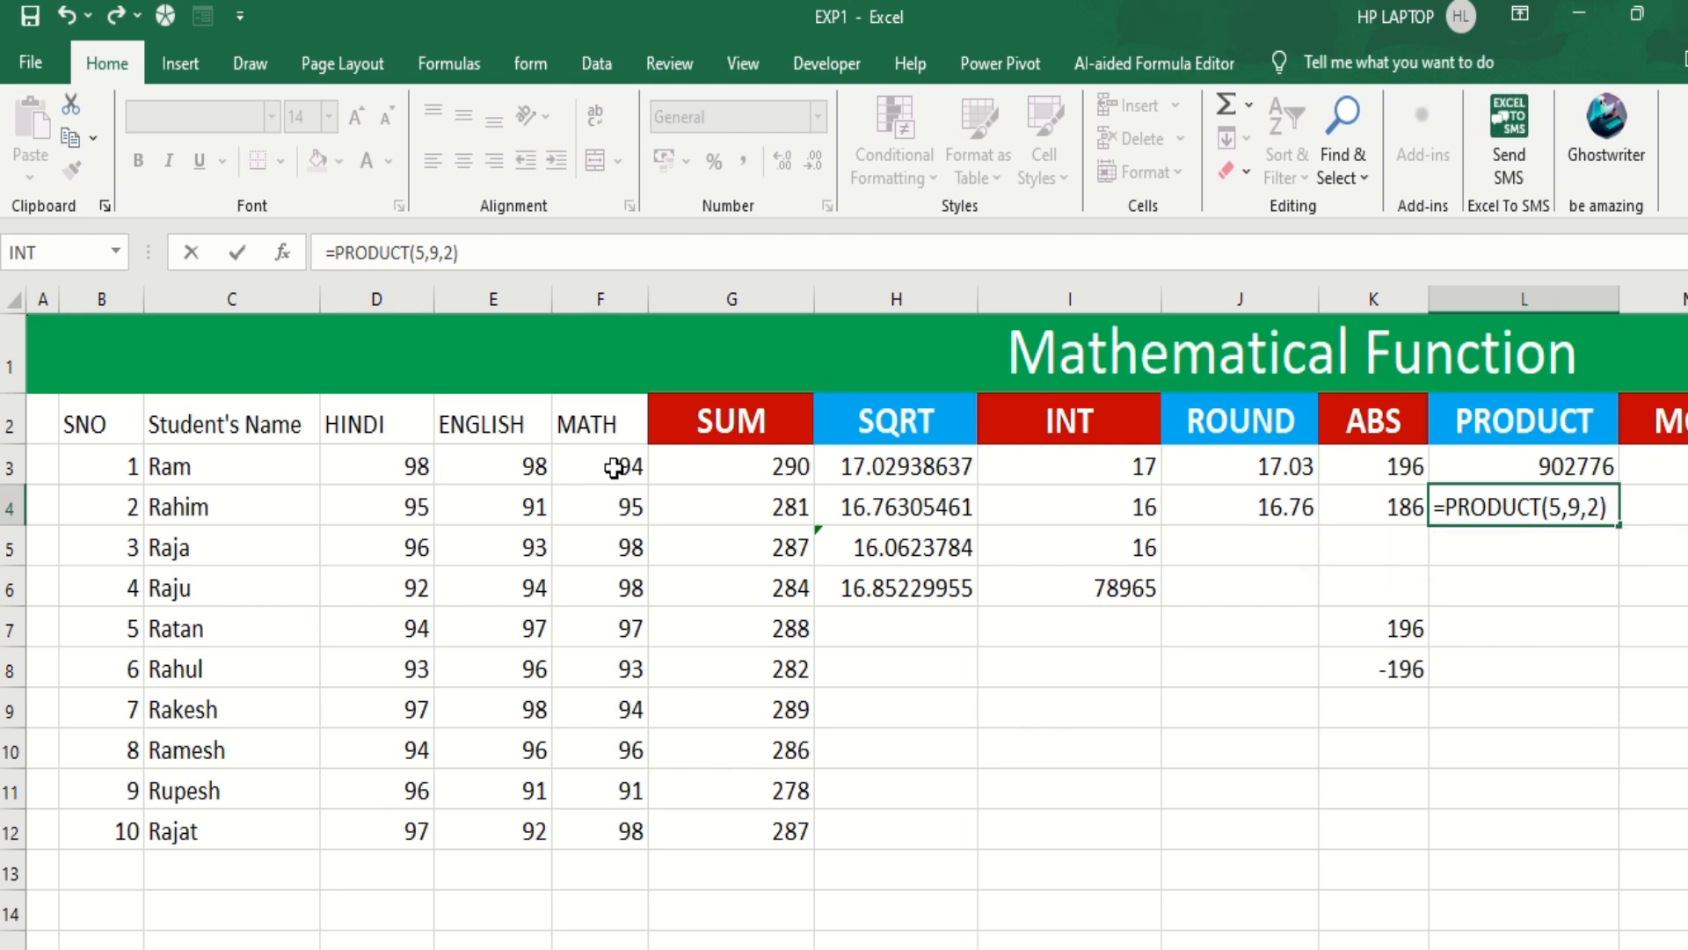
key("Return")
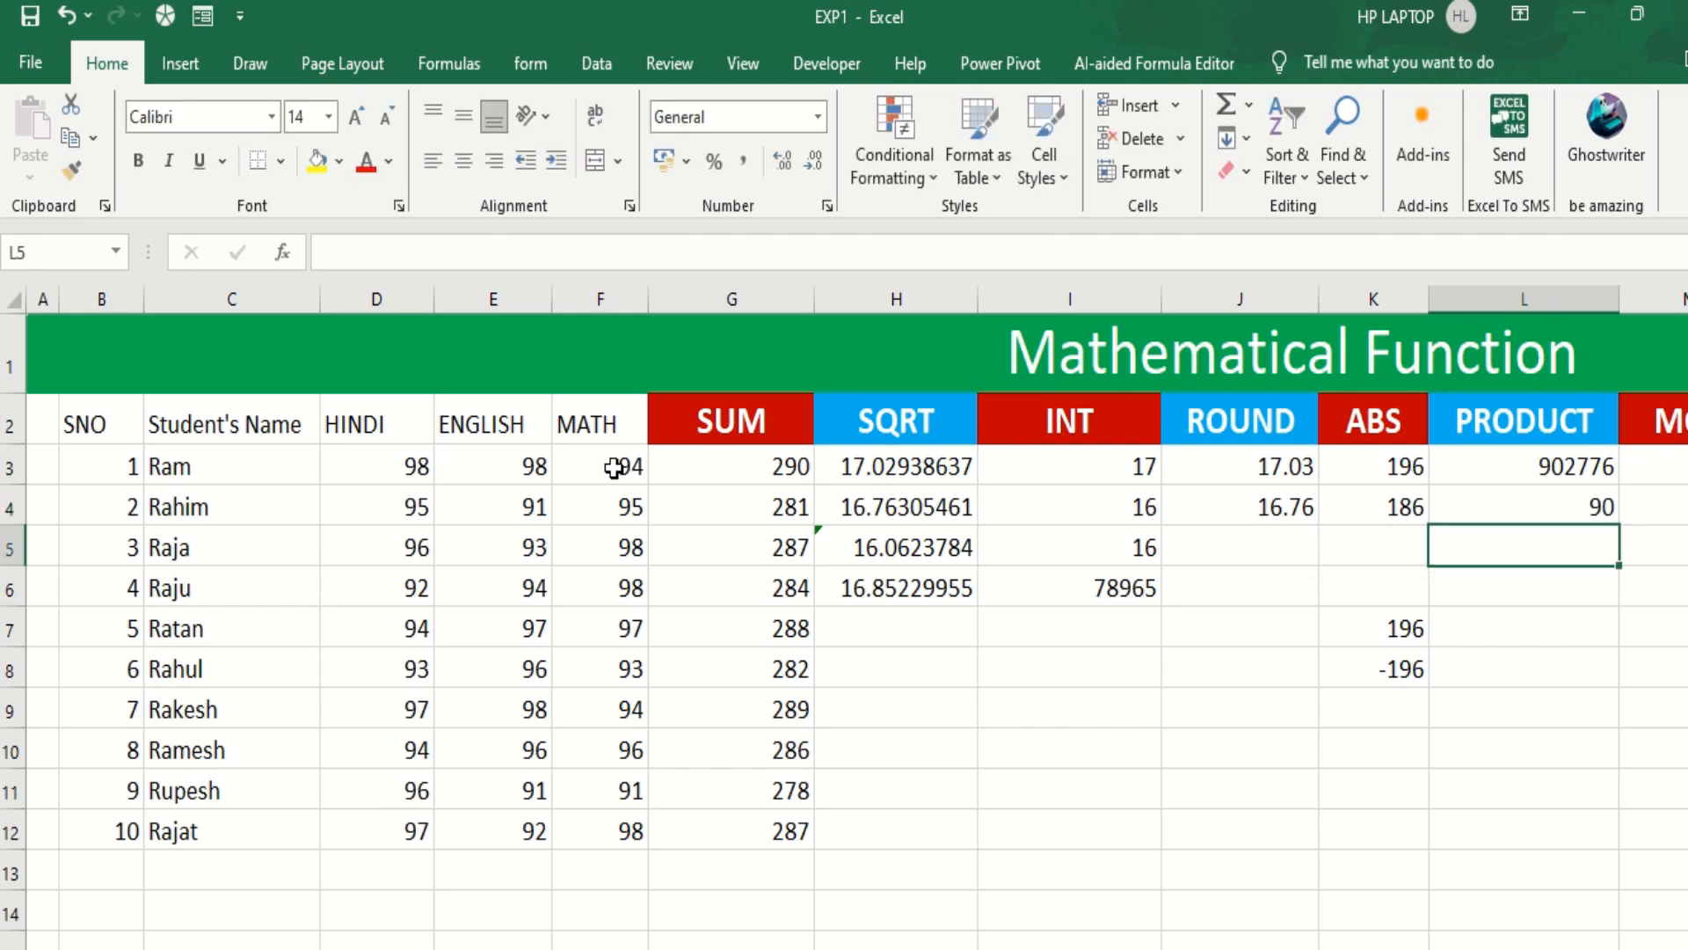
Enter the formula =PRODUCT(D3,F6,G3,E9) in cell L5 to multiply values from non-adjacent cells.
type("=pro")
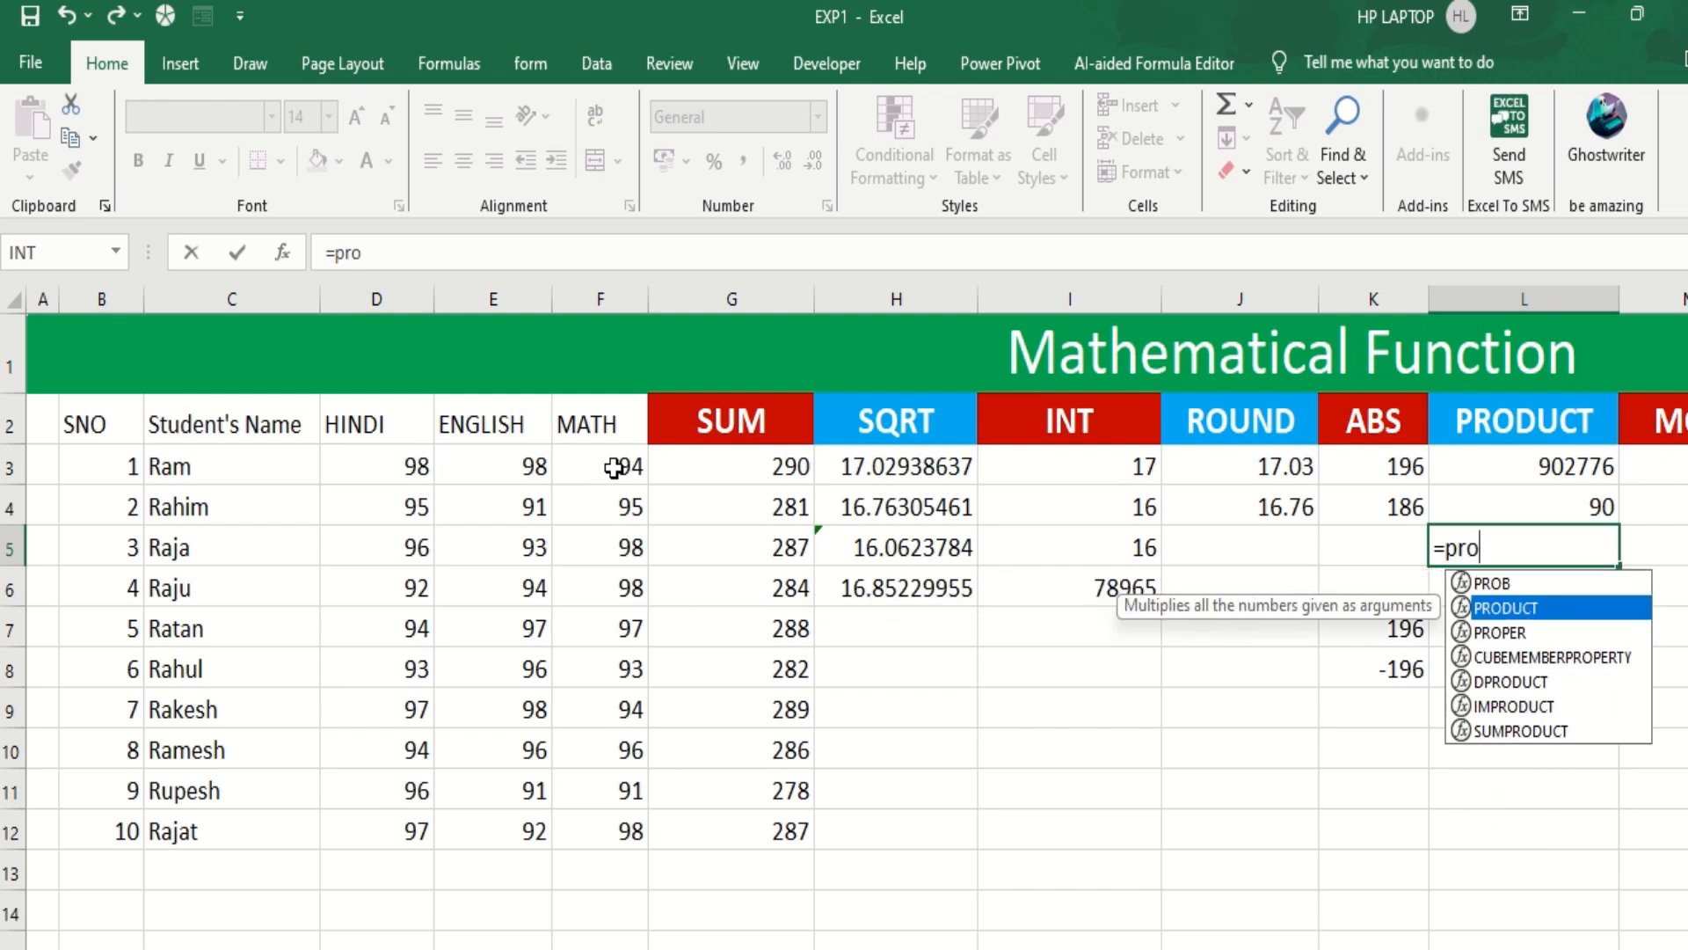
key("Down")
key("Tab")
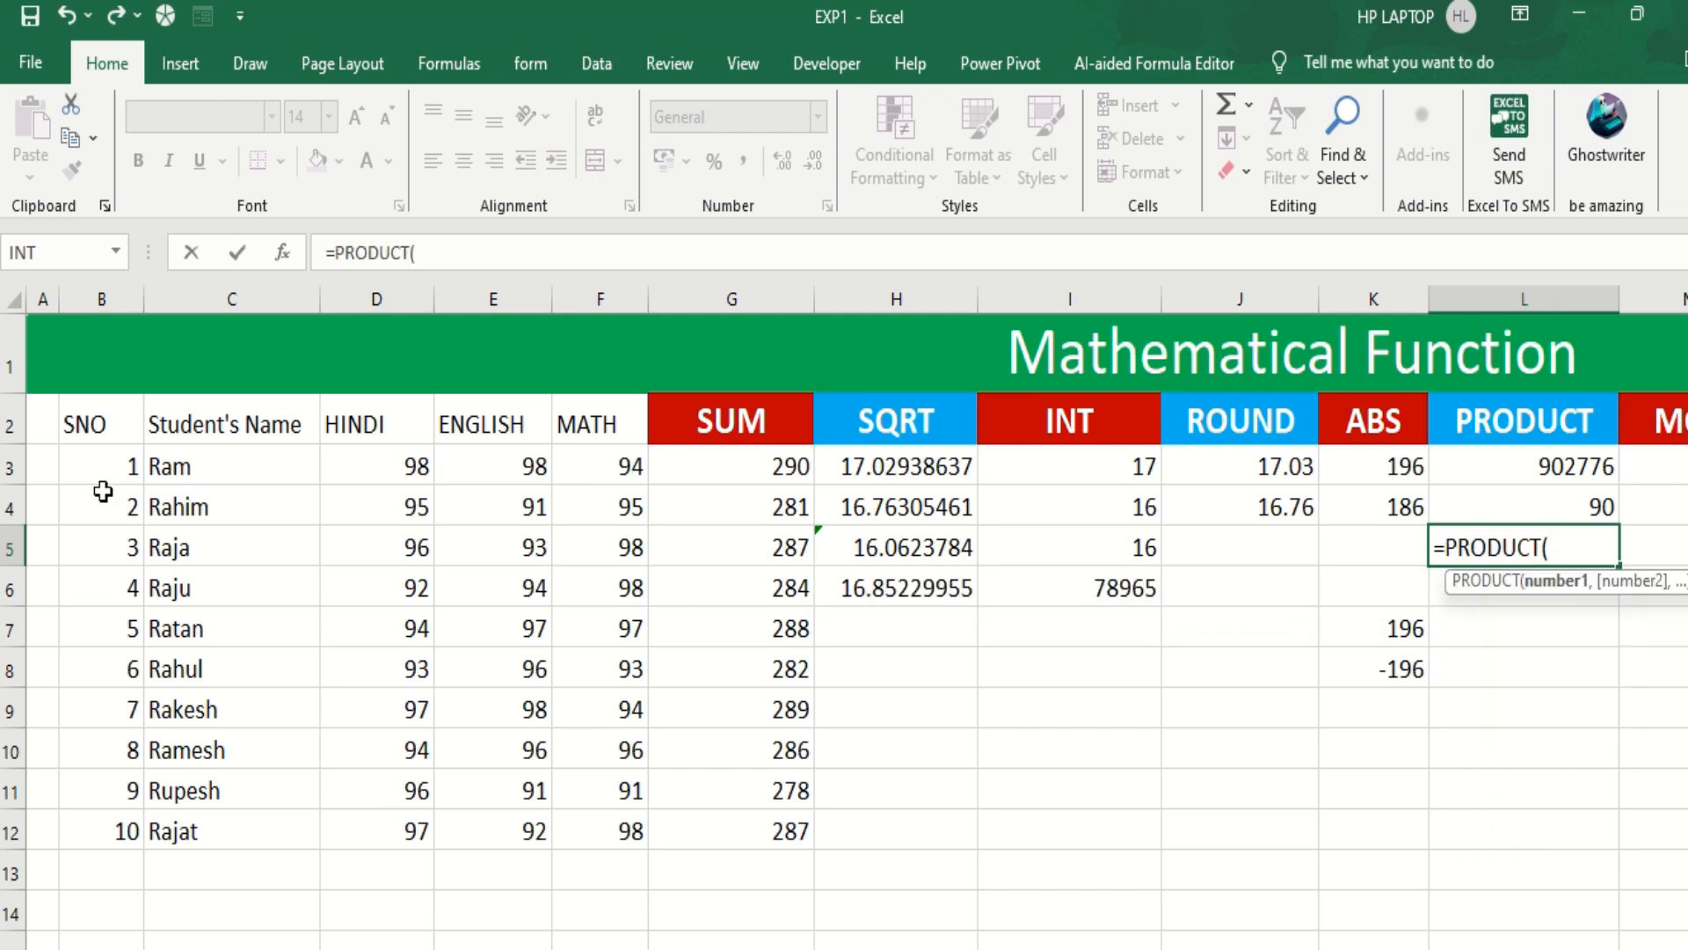
left_click(384, 471)
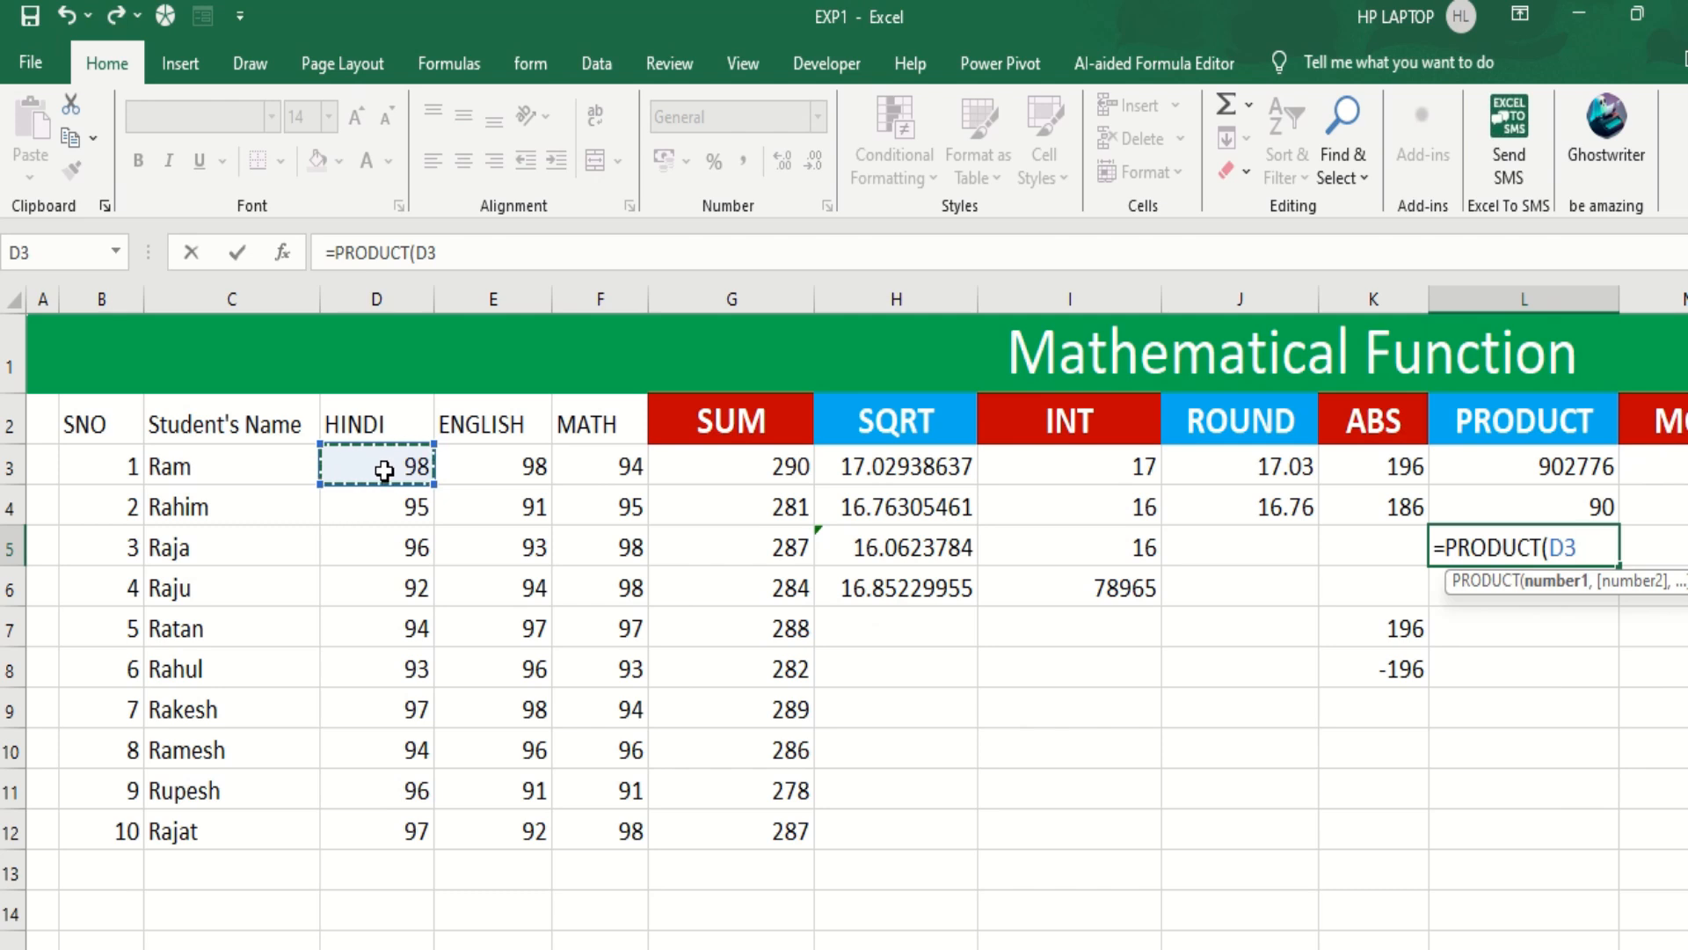
type(",")
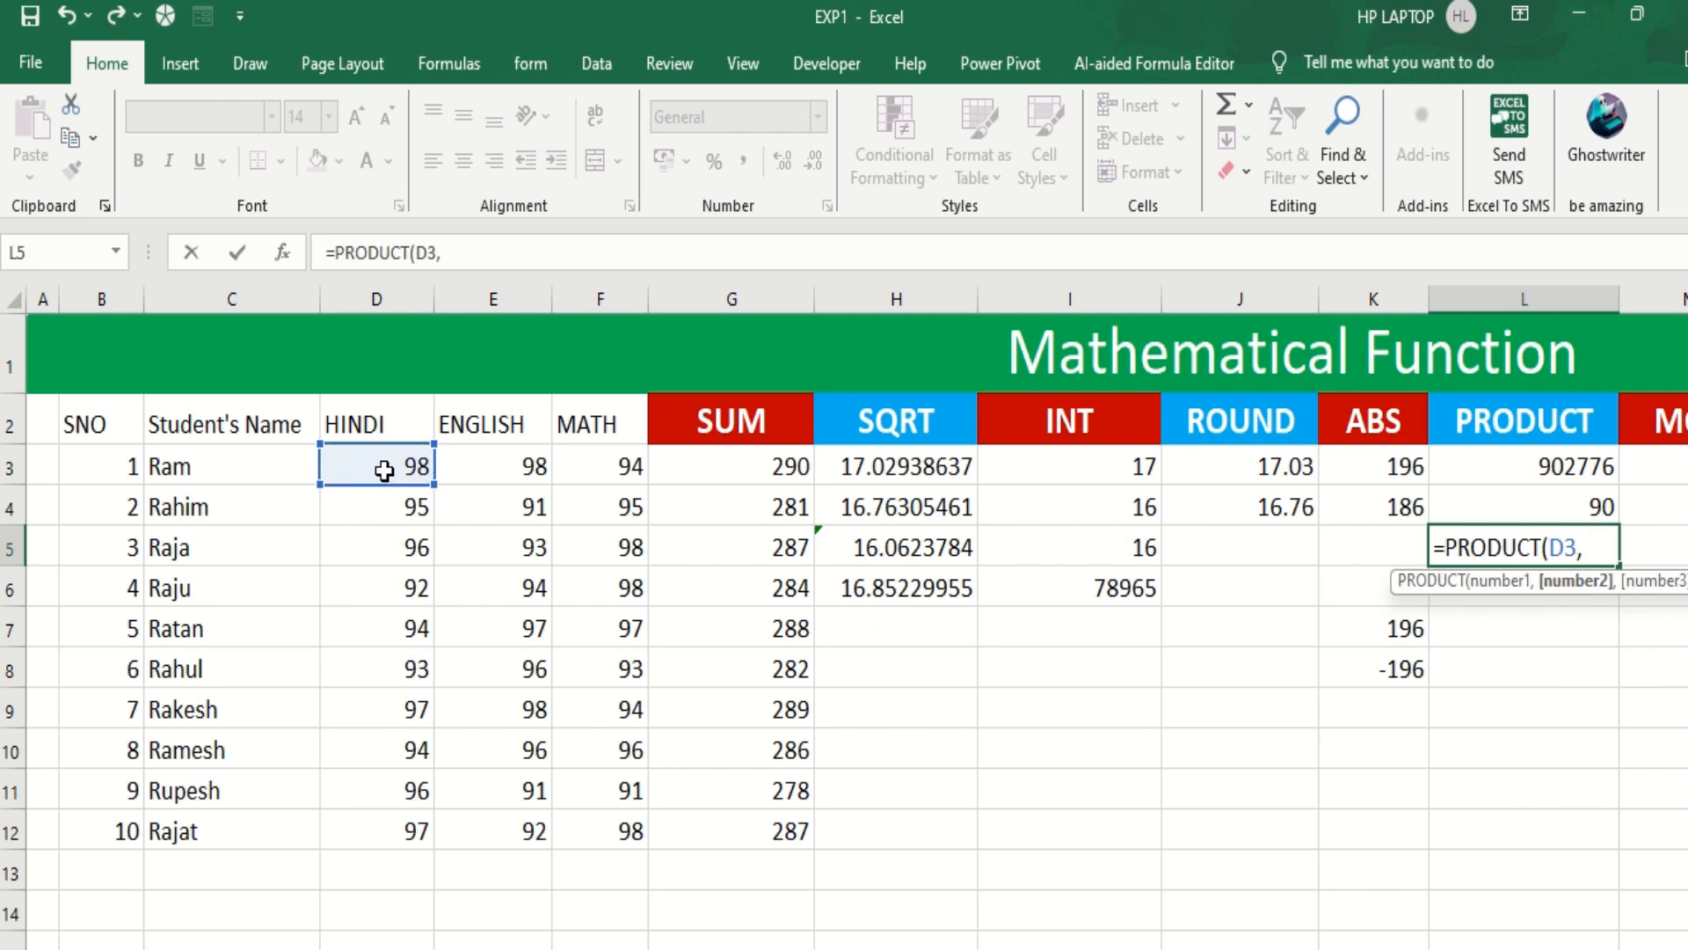
left_click(603, 582)
type(",")
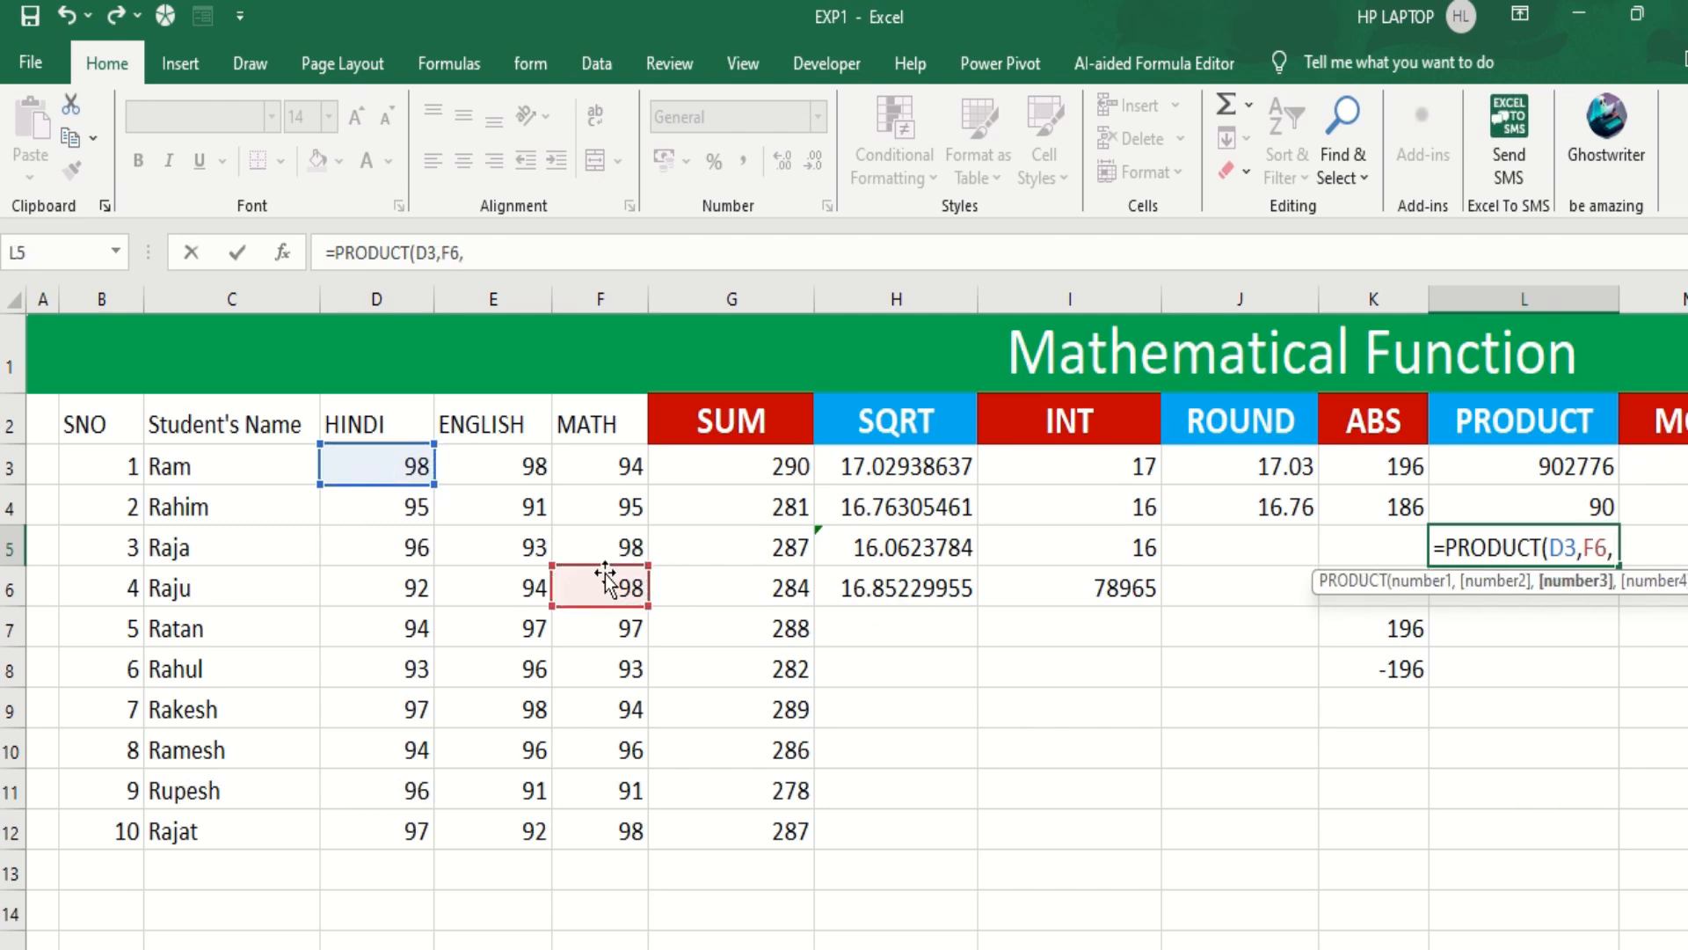
left_click(763, 450)
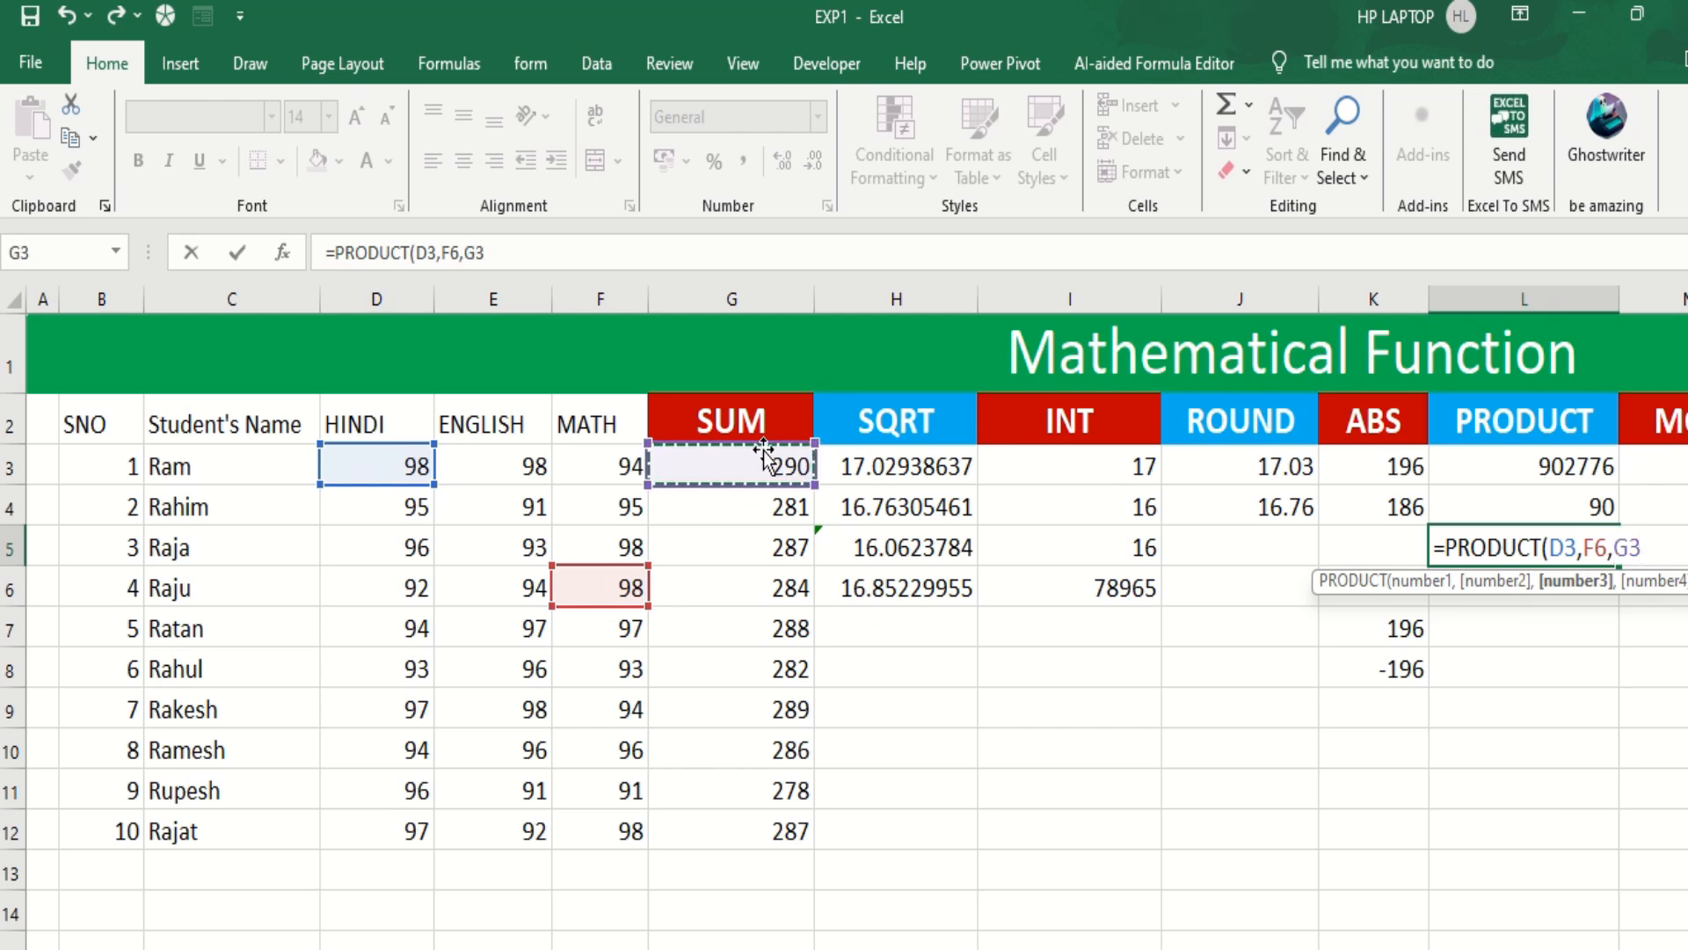
type(",")
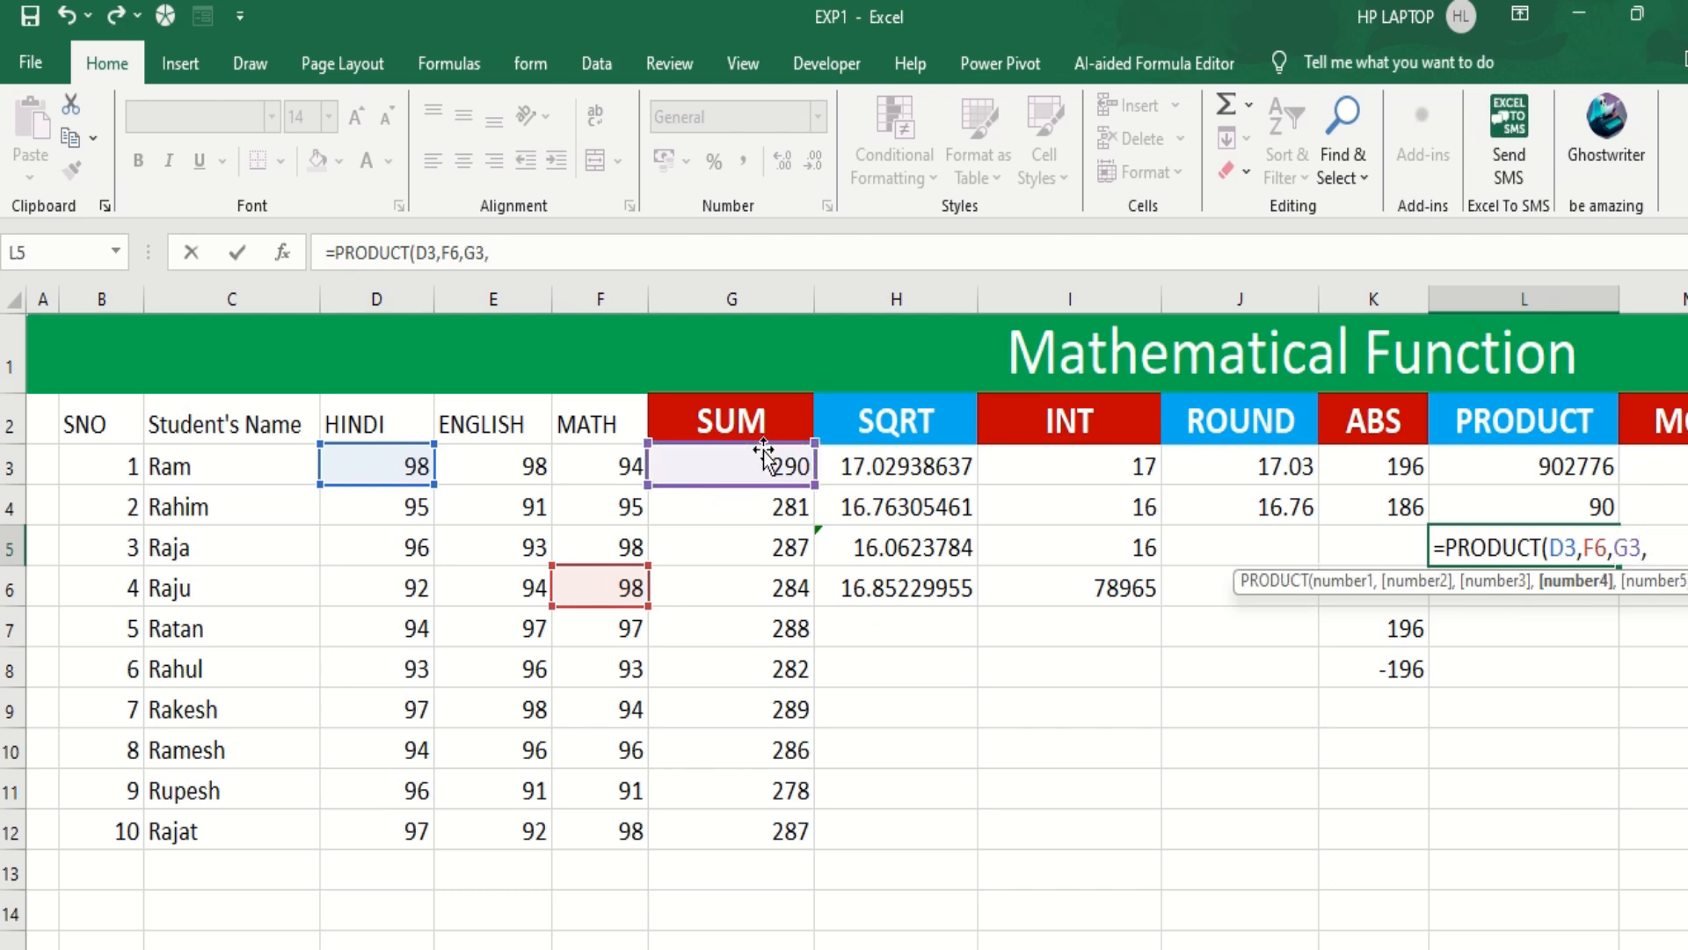
left_click(503, 712)
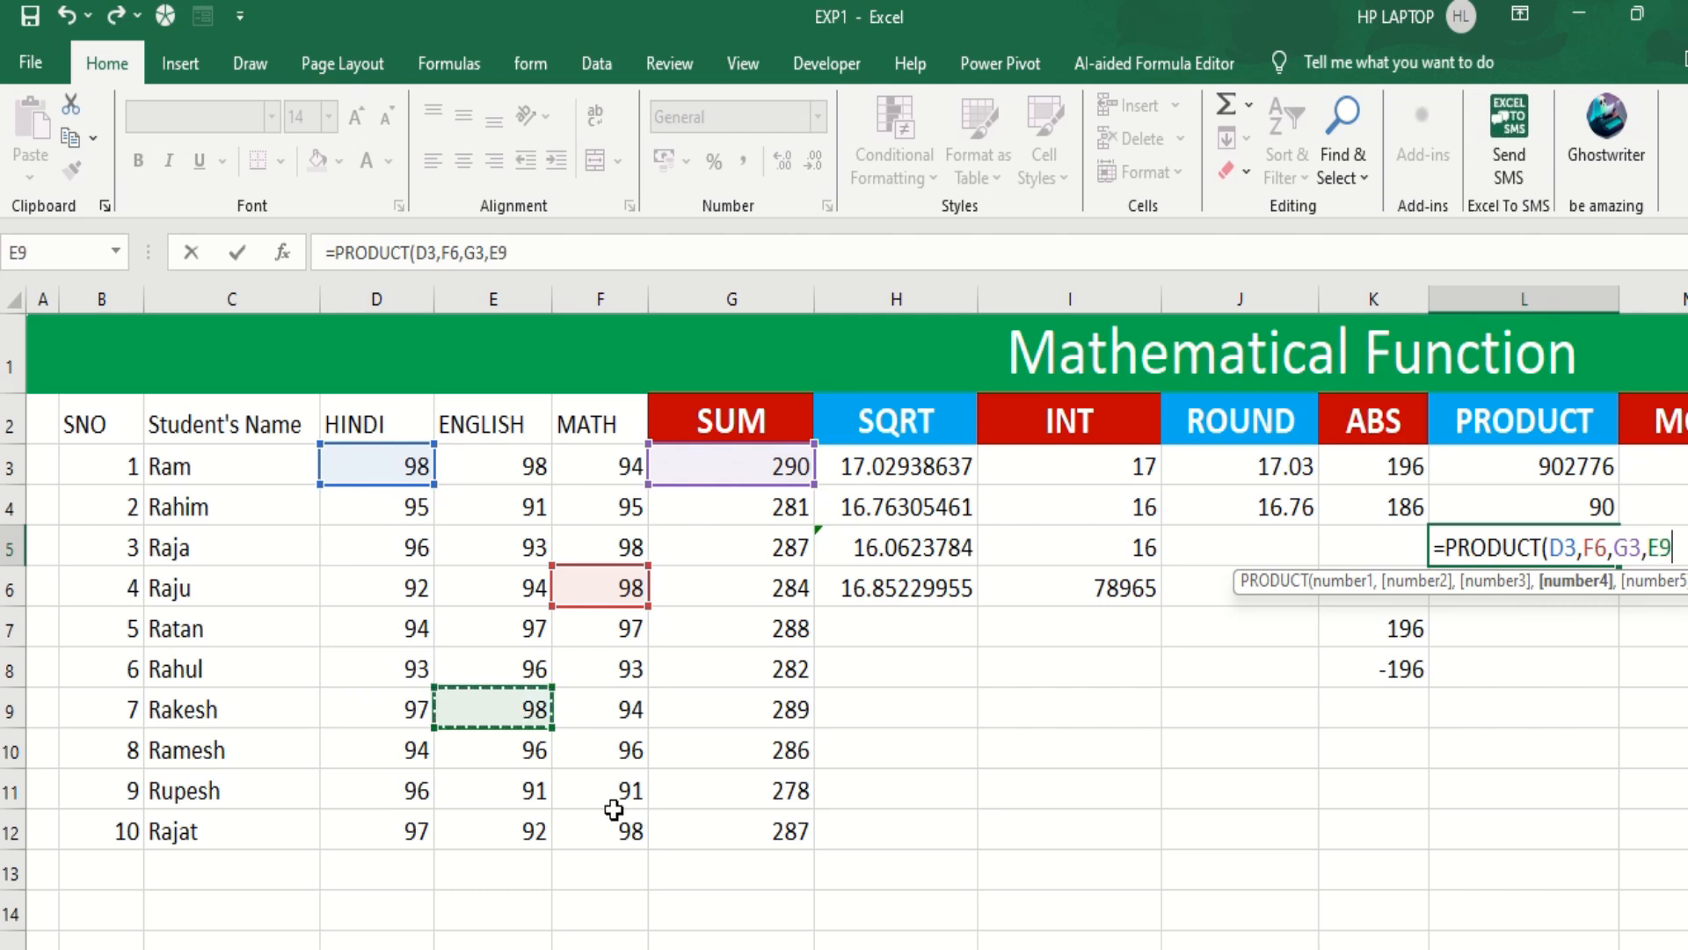
type(")")
key("Return")
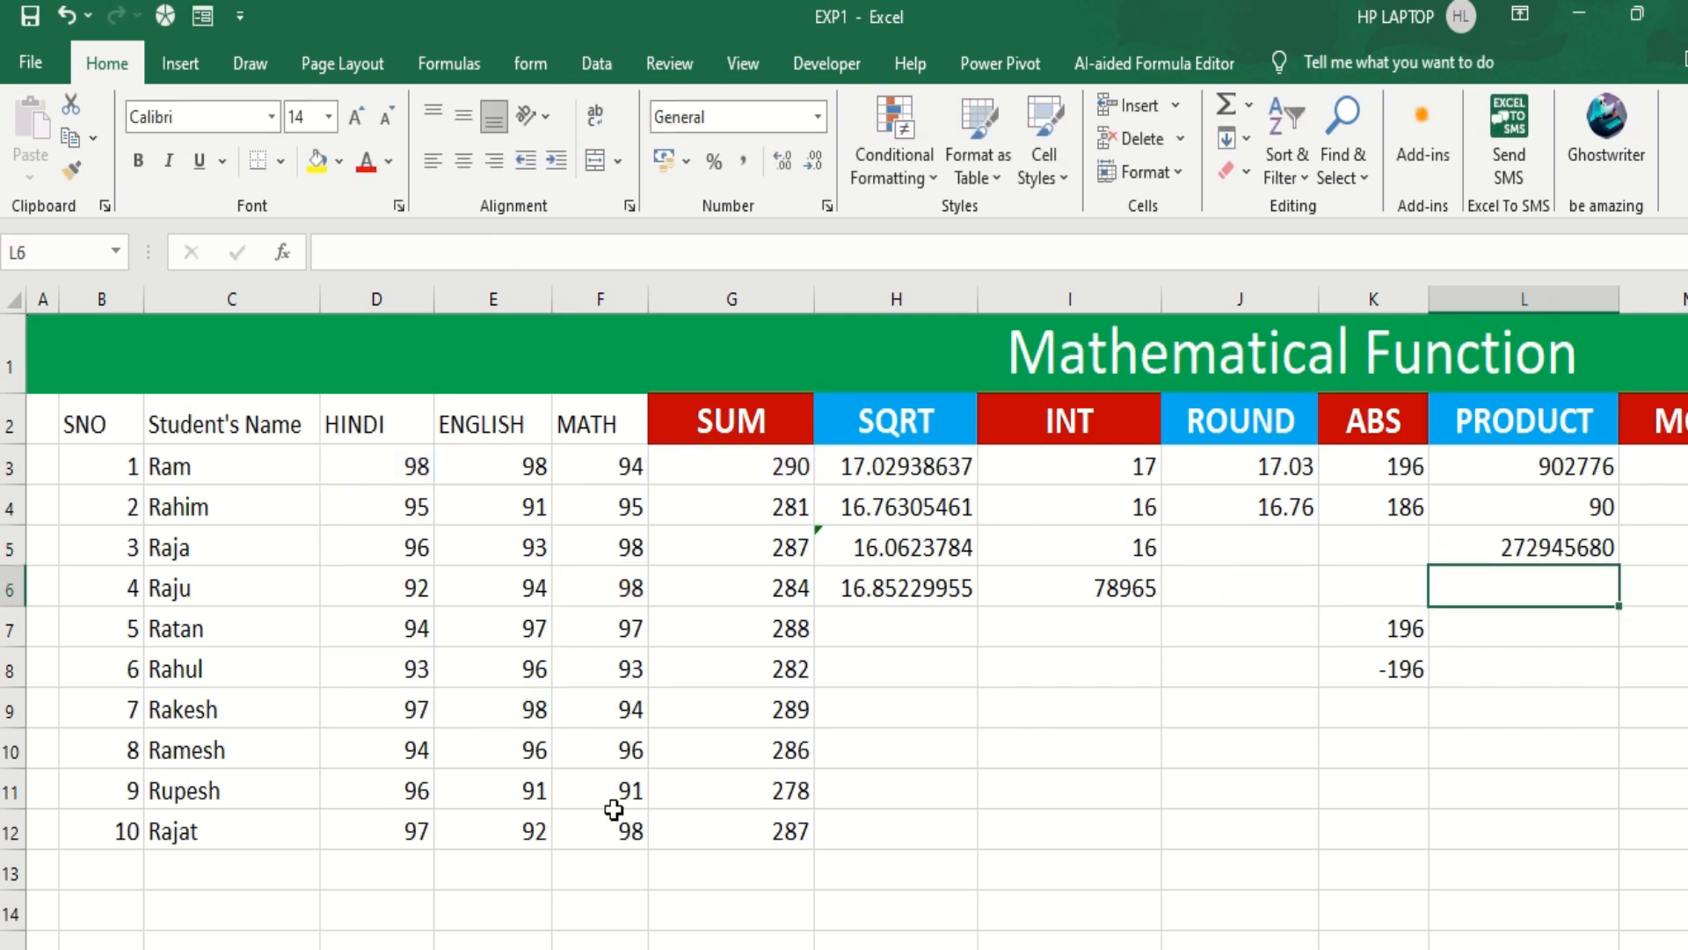
Enter the formula =MOD(5,2) in cell M3 to get the remainder of 5 divided by 2.
key("Right")
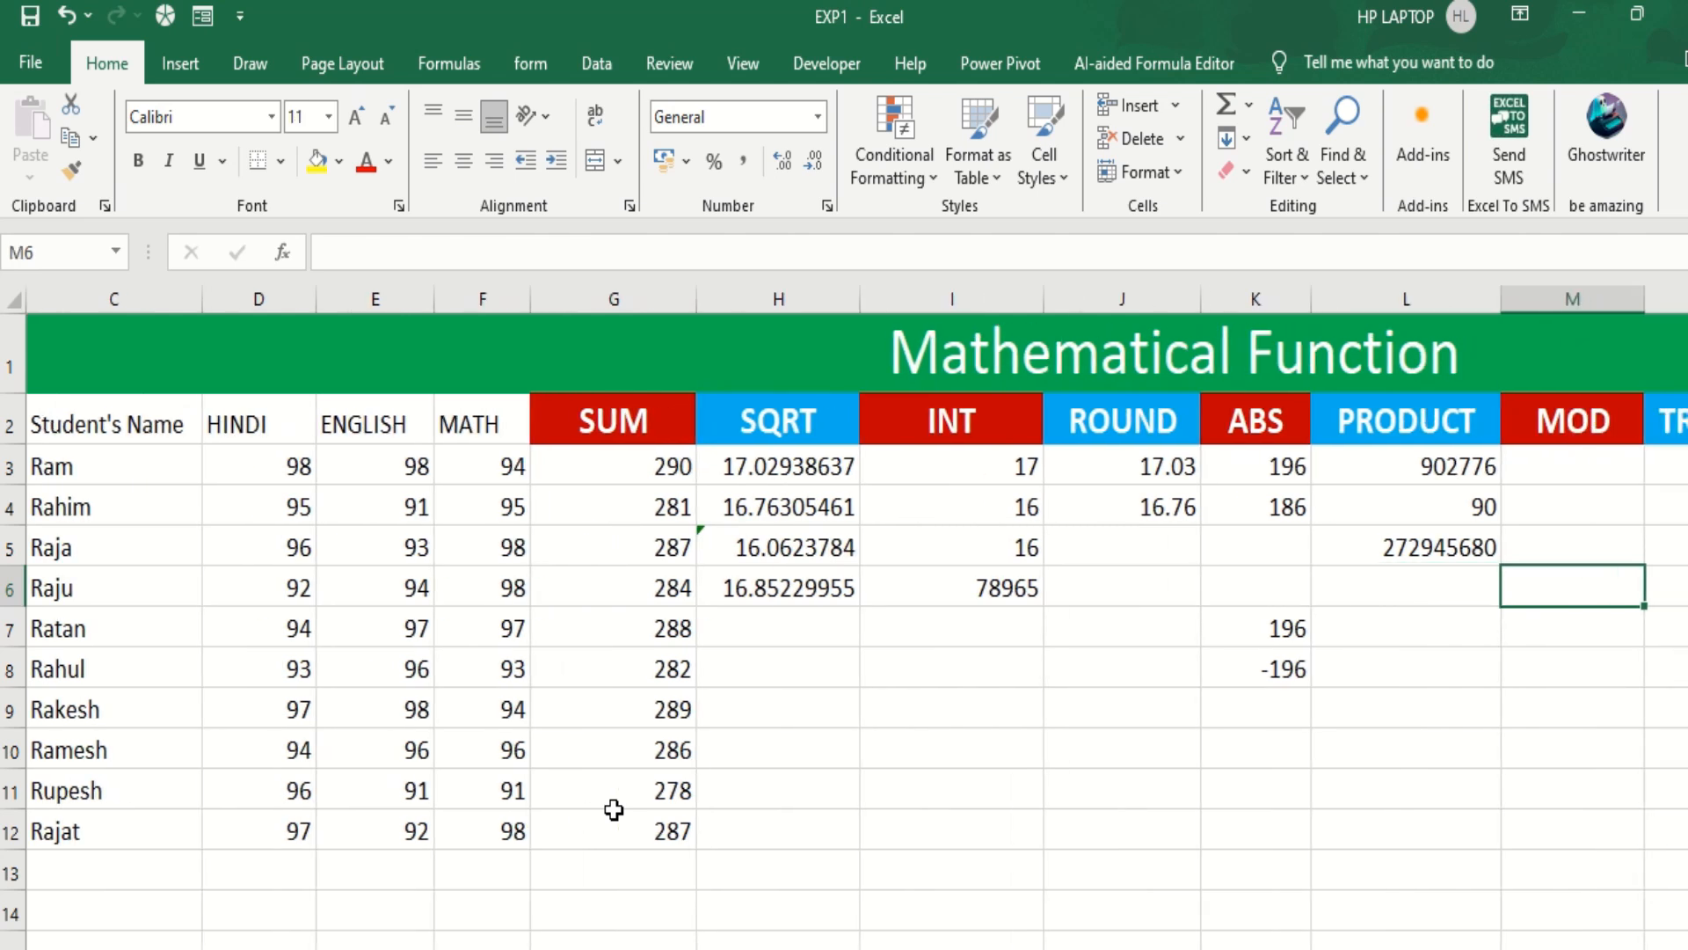
key("Up")
key("Up")
key("Up")
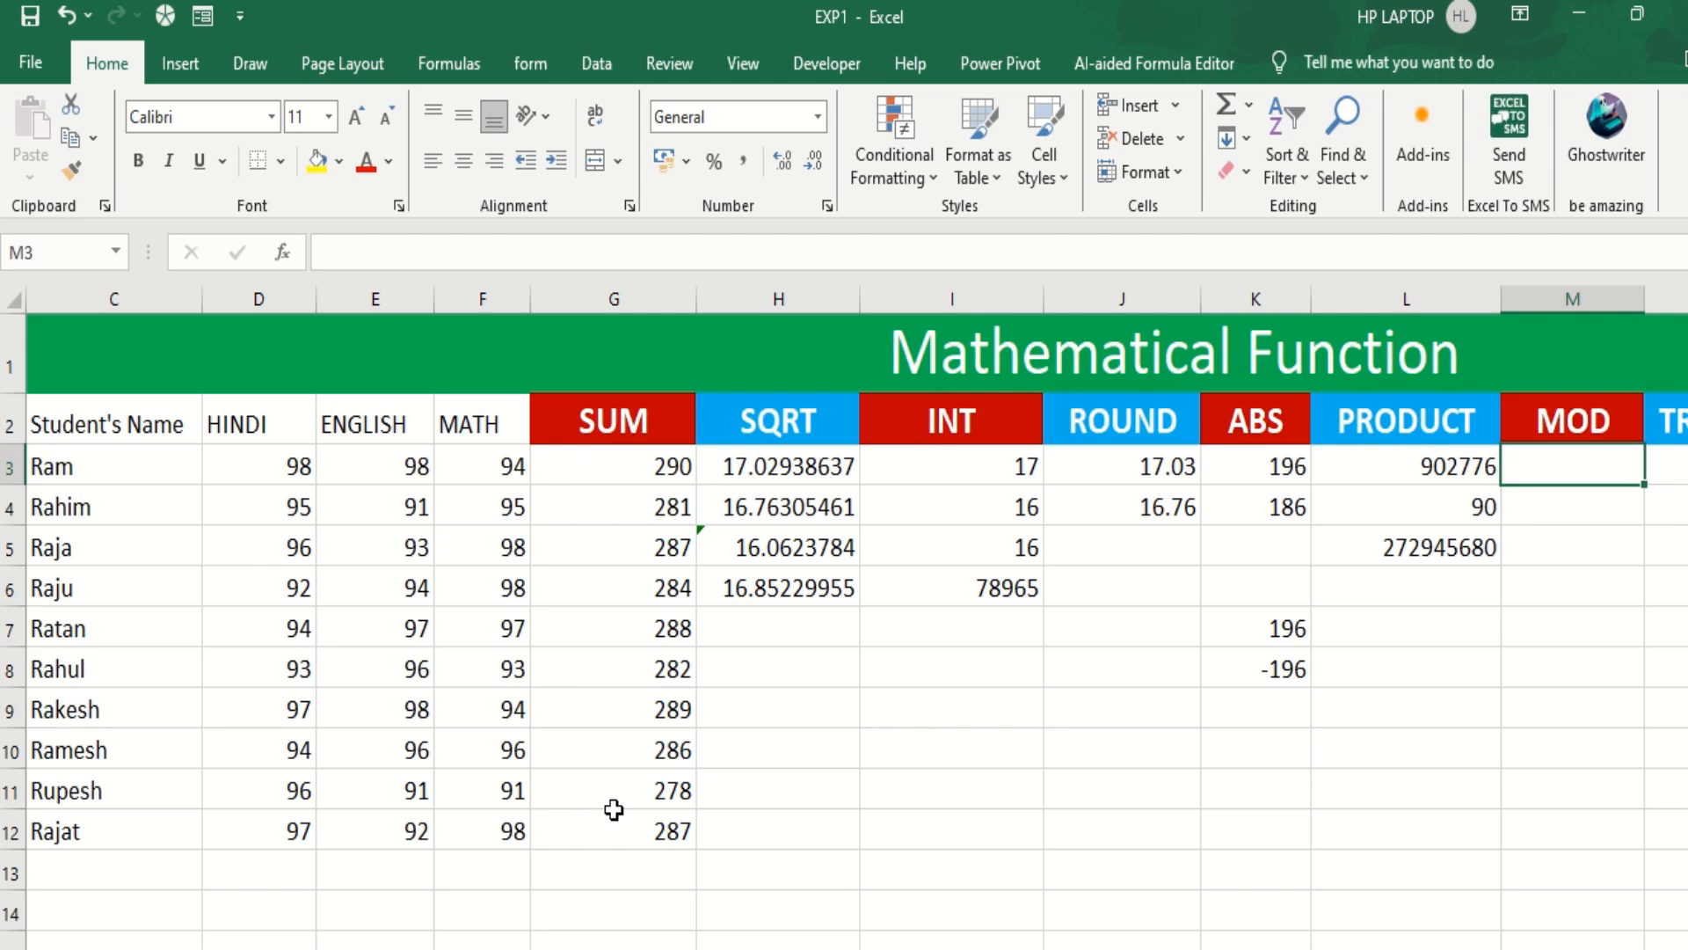
type("=mod")
key("Tab")
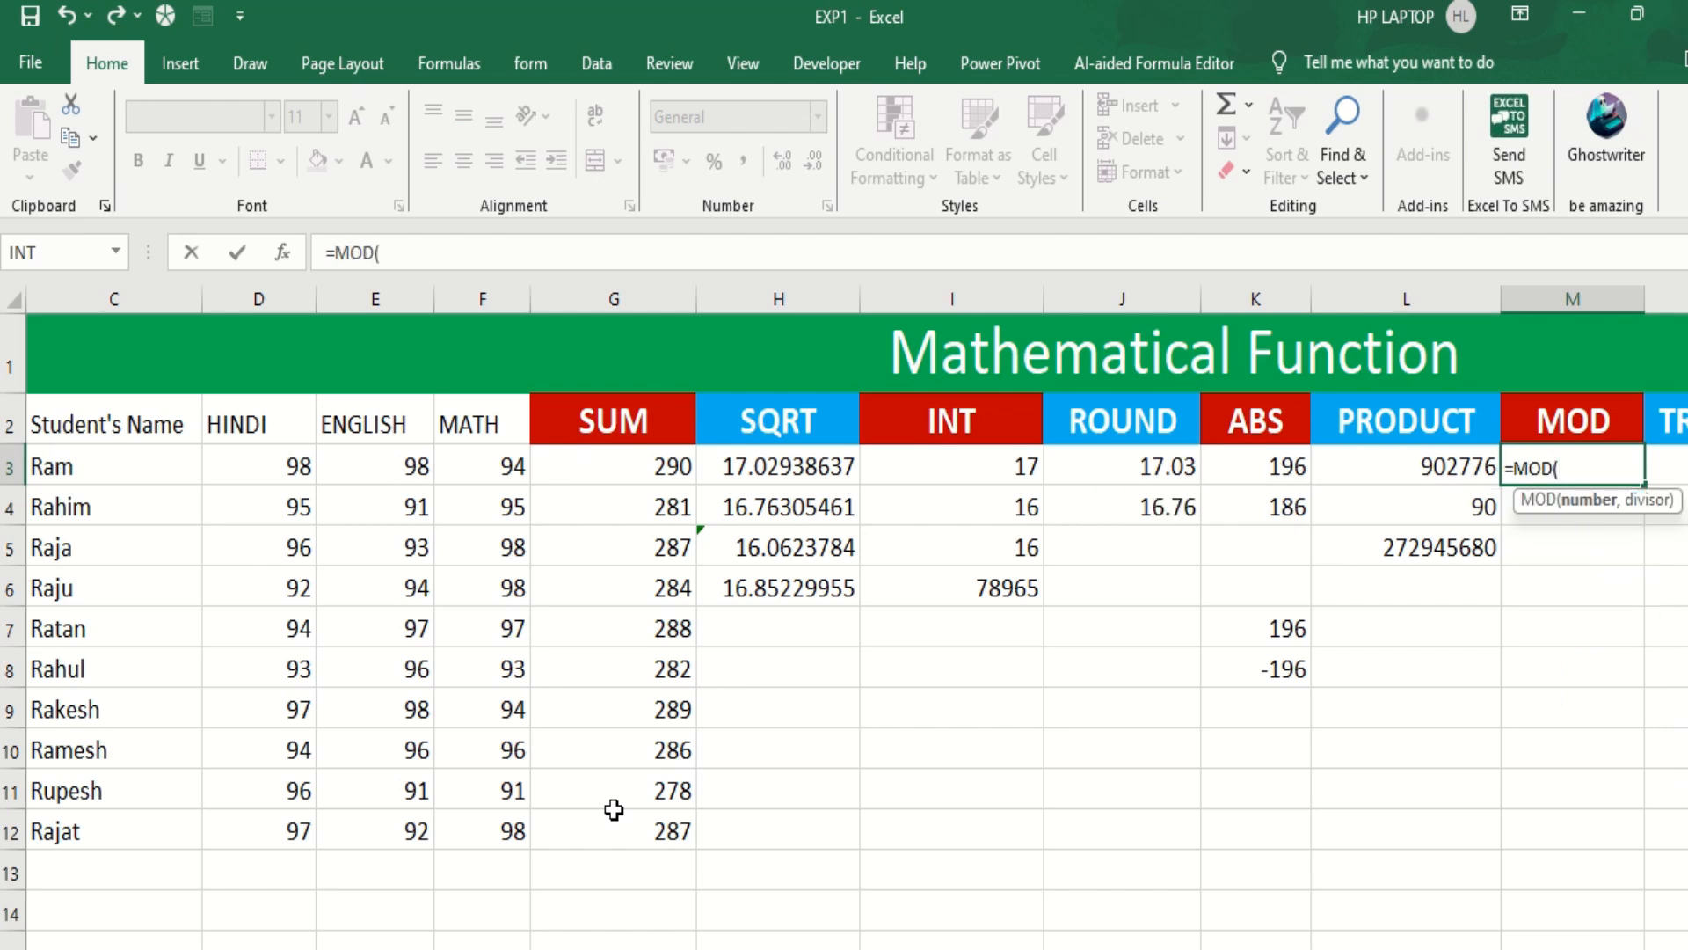
type("5,2")
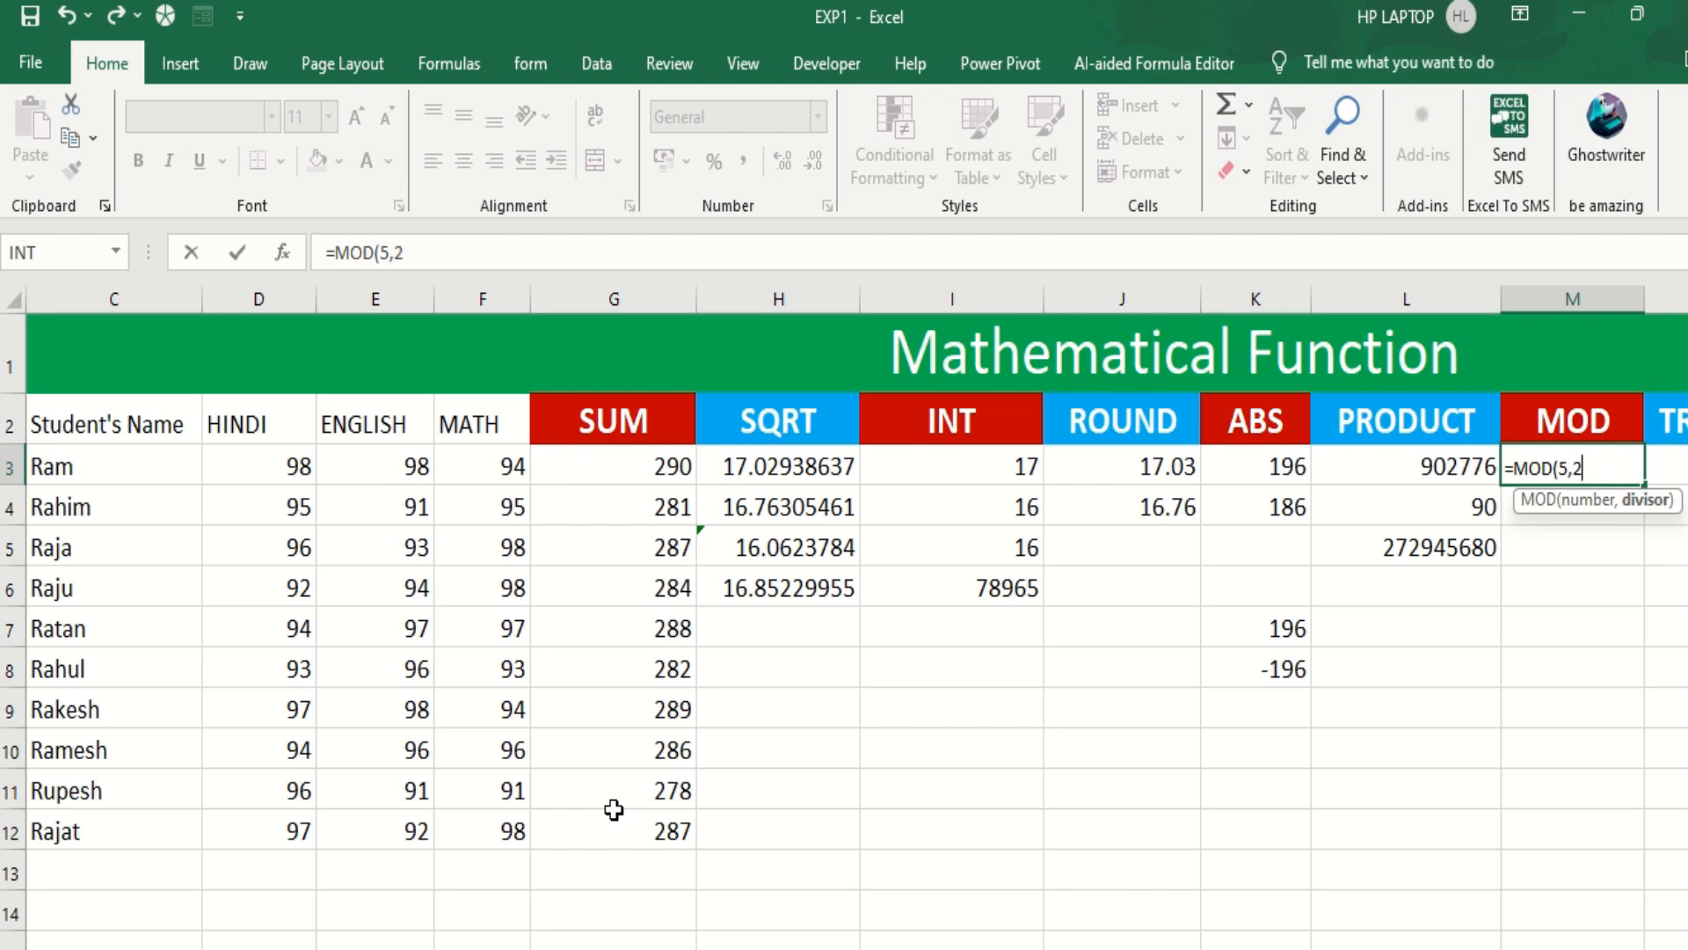
type(")")
key("Return")
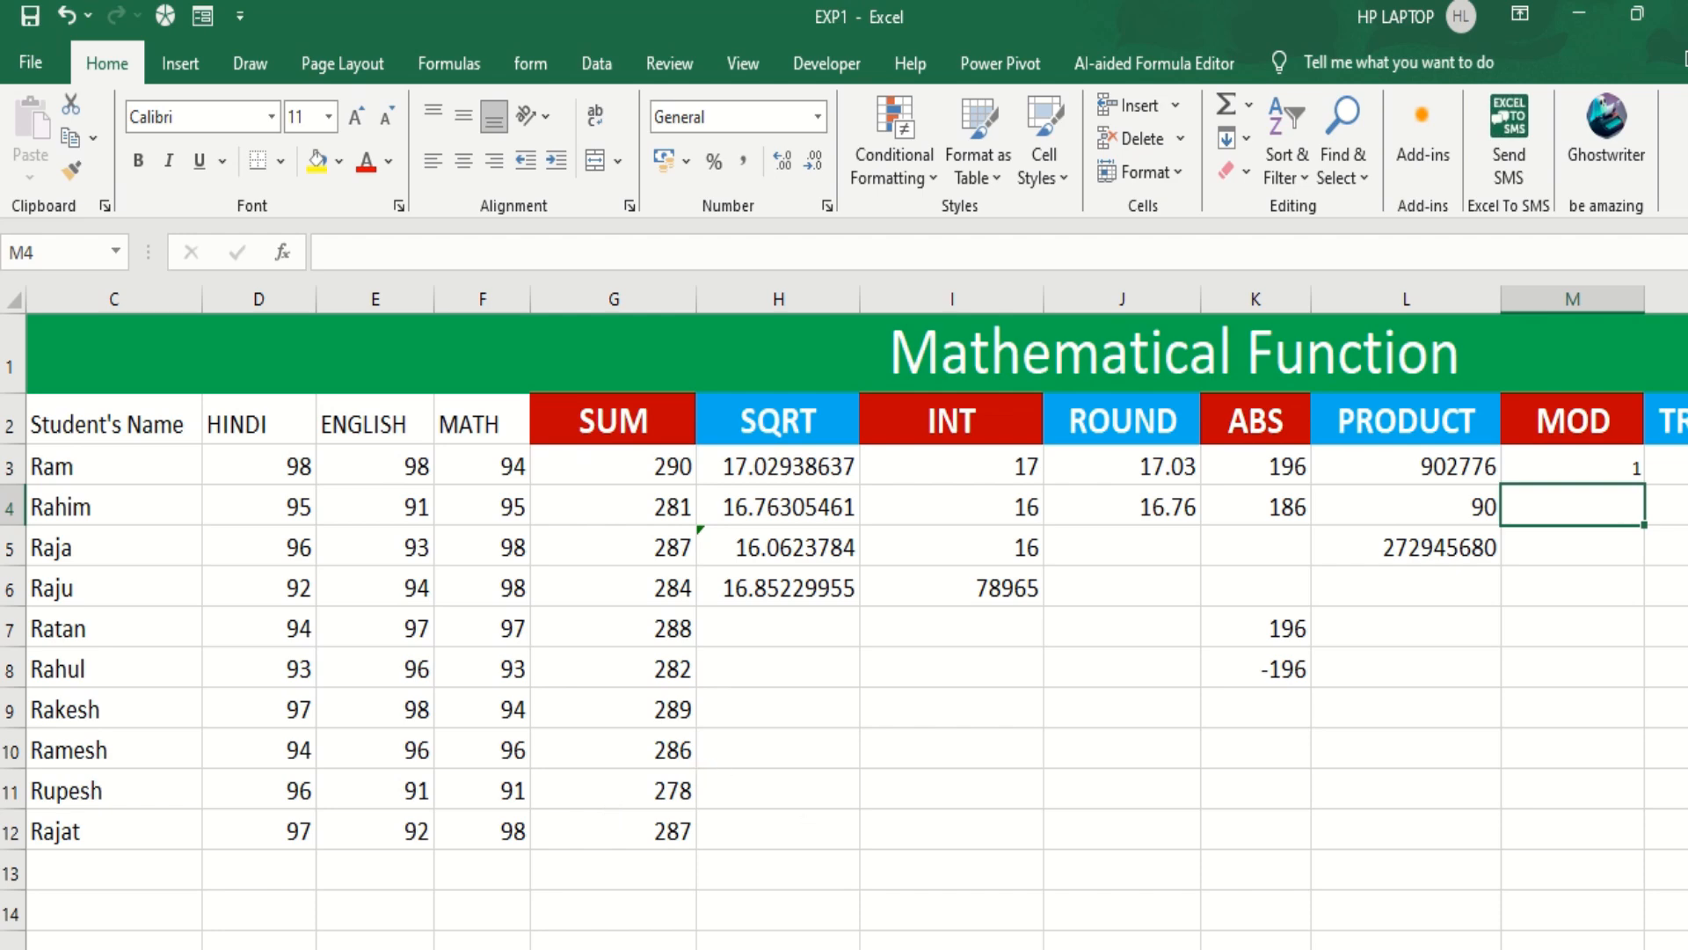
Increase the font size of cells M3:O10 under MOD, TRUNC and POWER to 14.
scroll(1565, 845, "right", 3)
left_click_drag(1152, 444, 1380, 727)
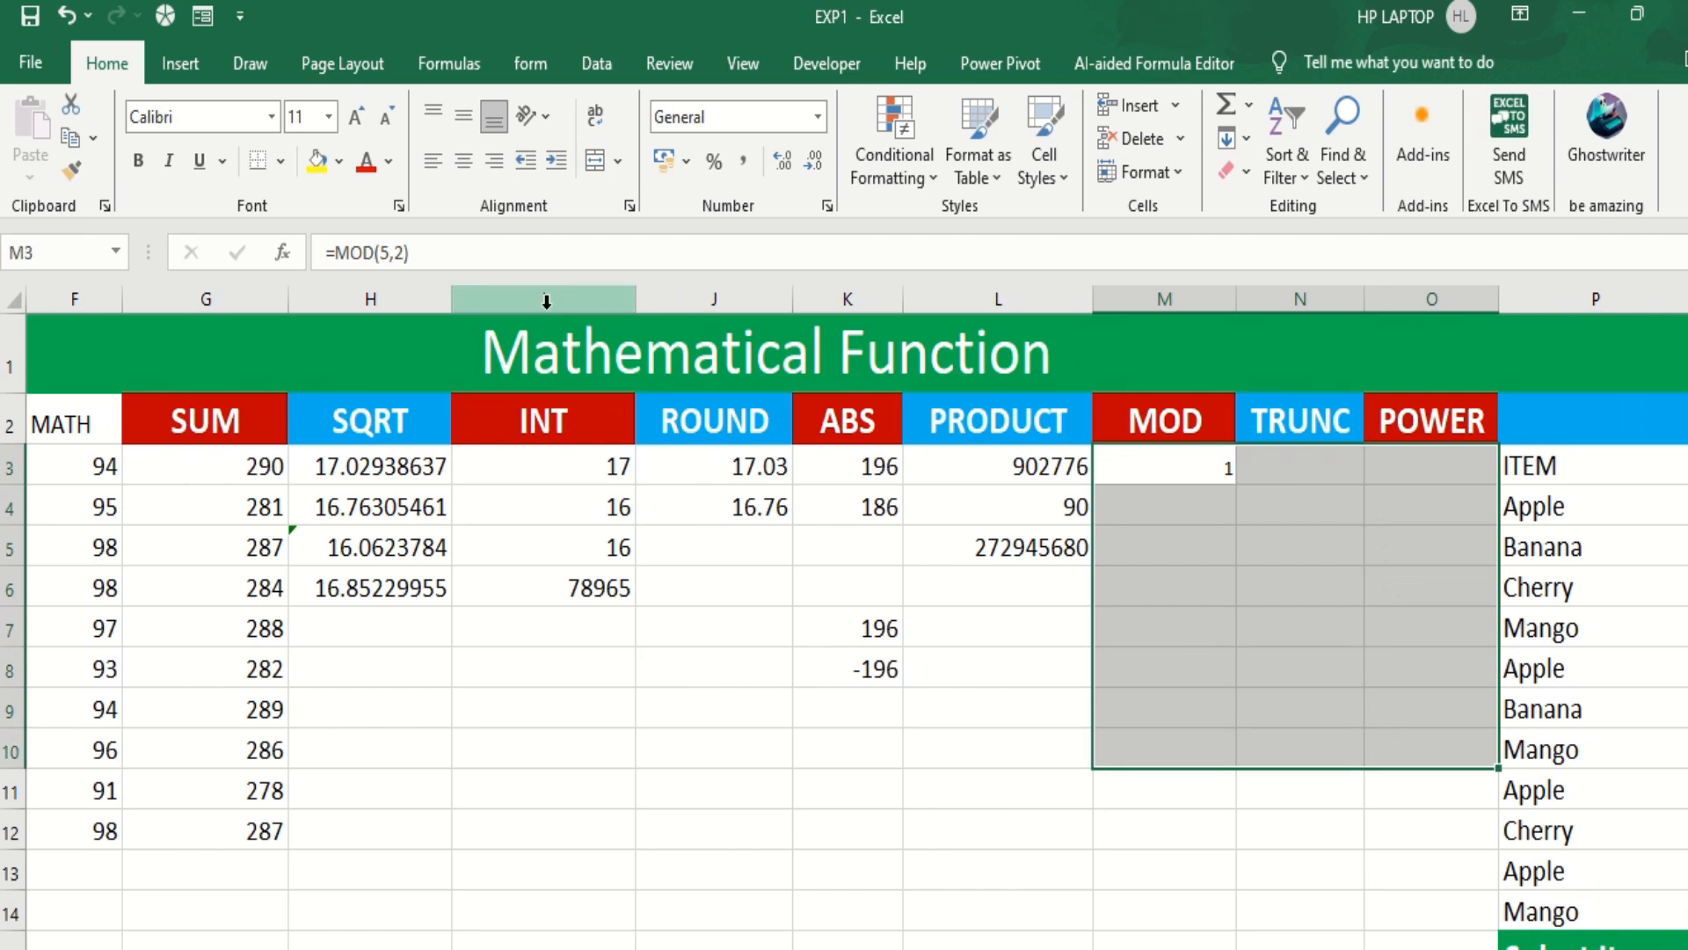
left_click(356, 117)
left_click(356, 117)
Enter the formula =MOD(12,2) in cell M4 to get the remainder of 12 divided by 2.
left_click(1157, 503)
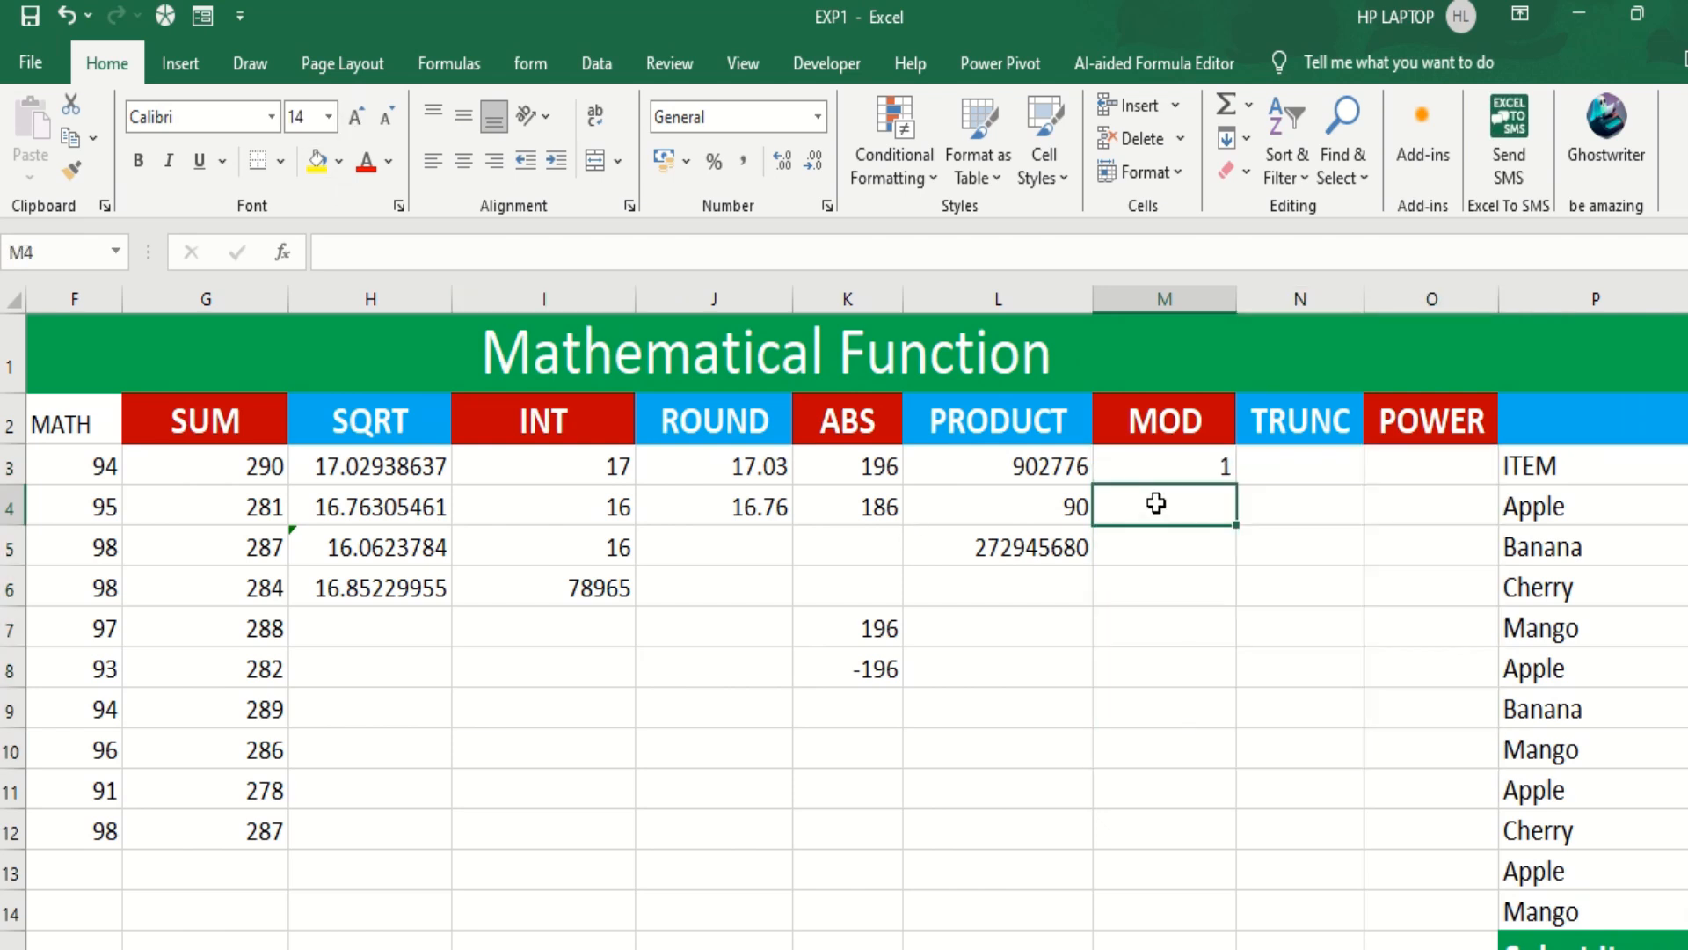
type("=")
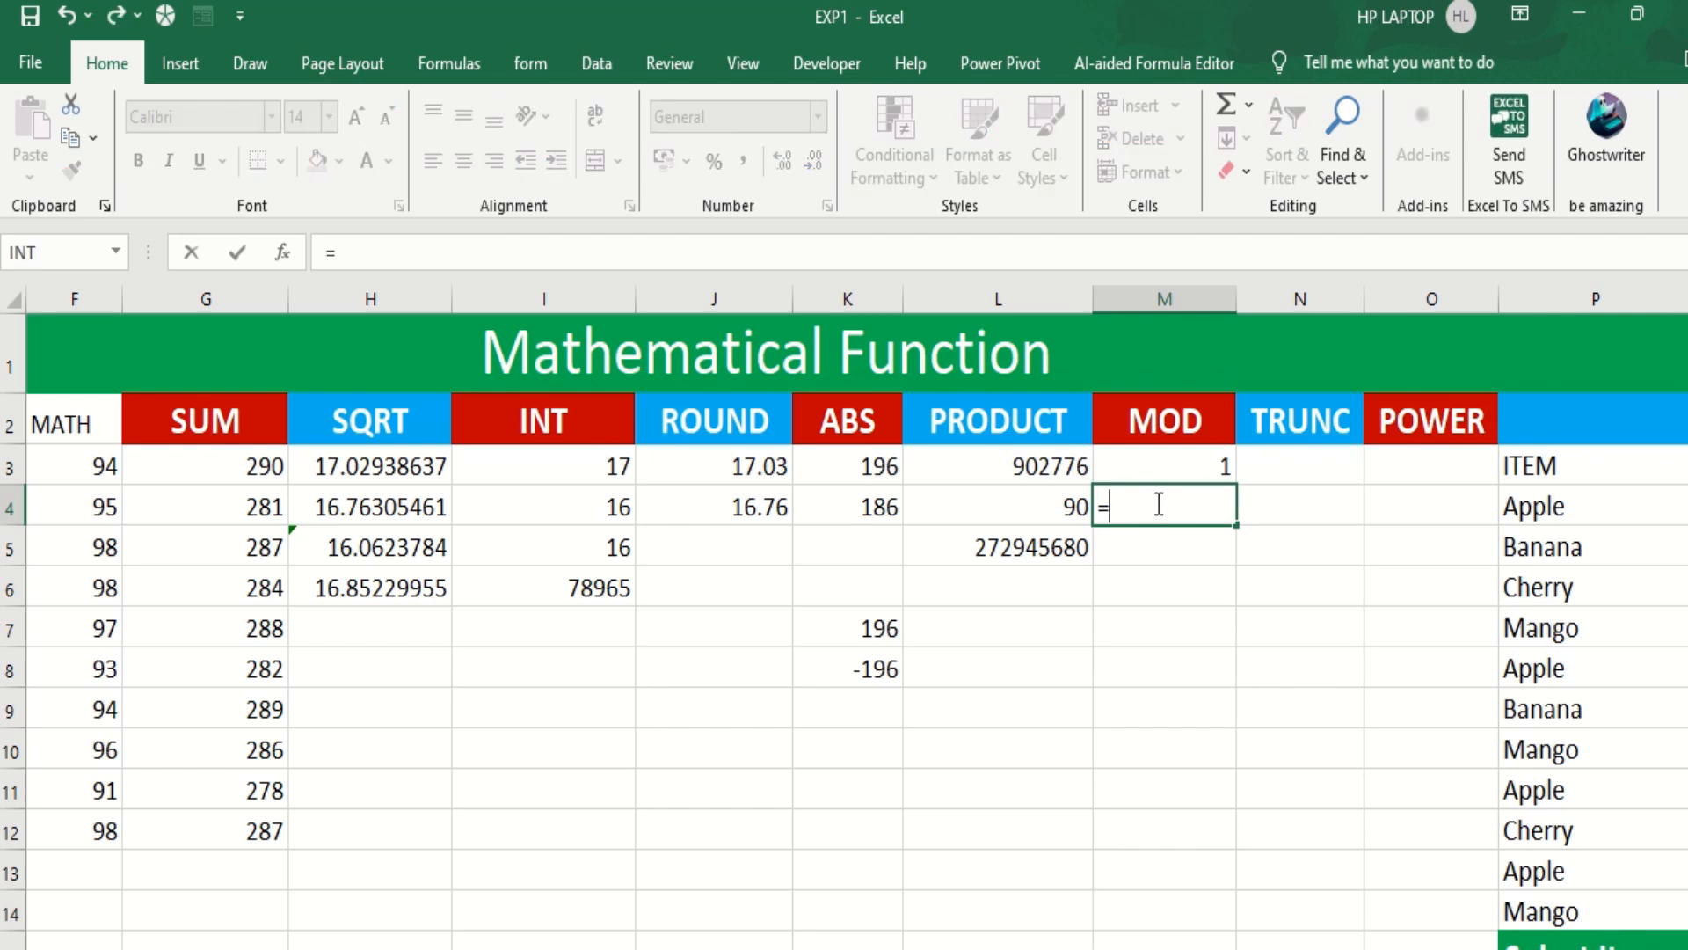
type("mod")
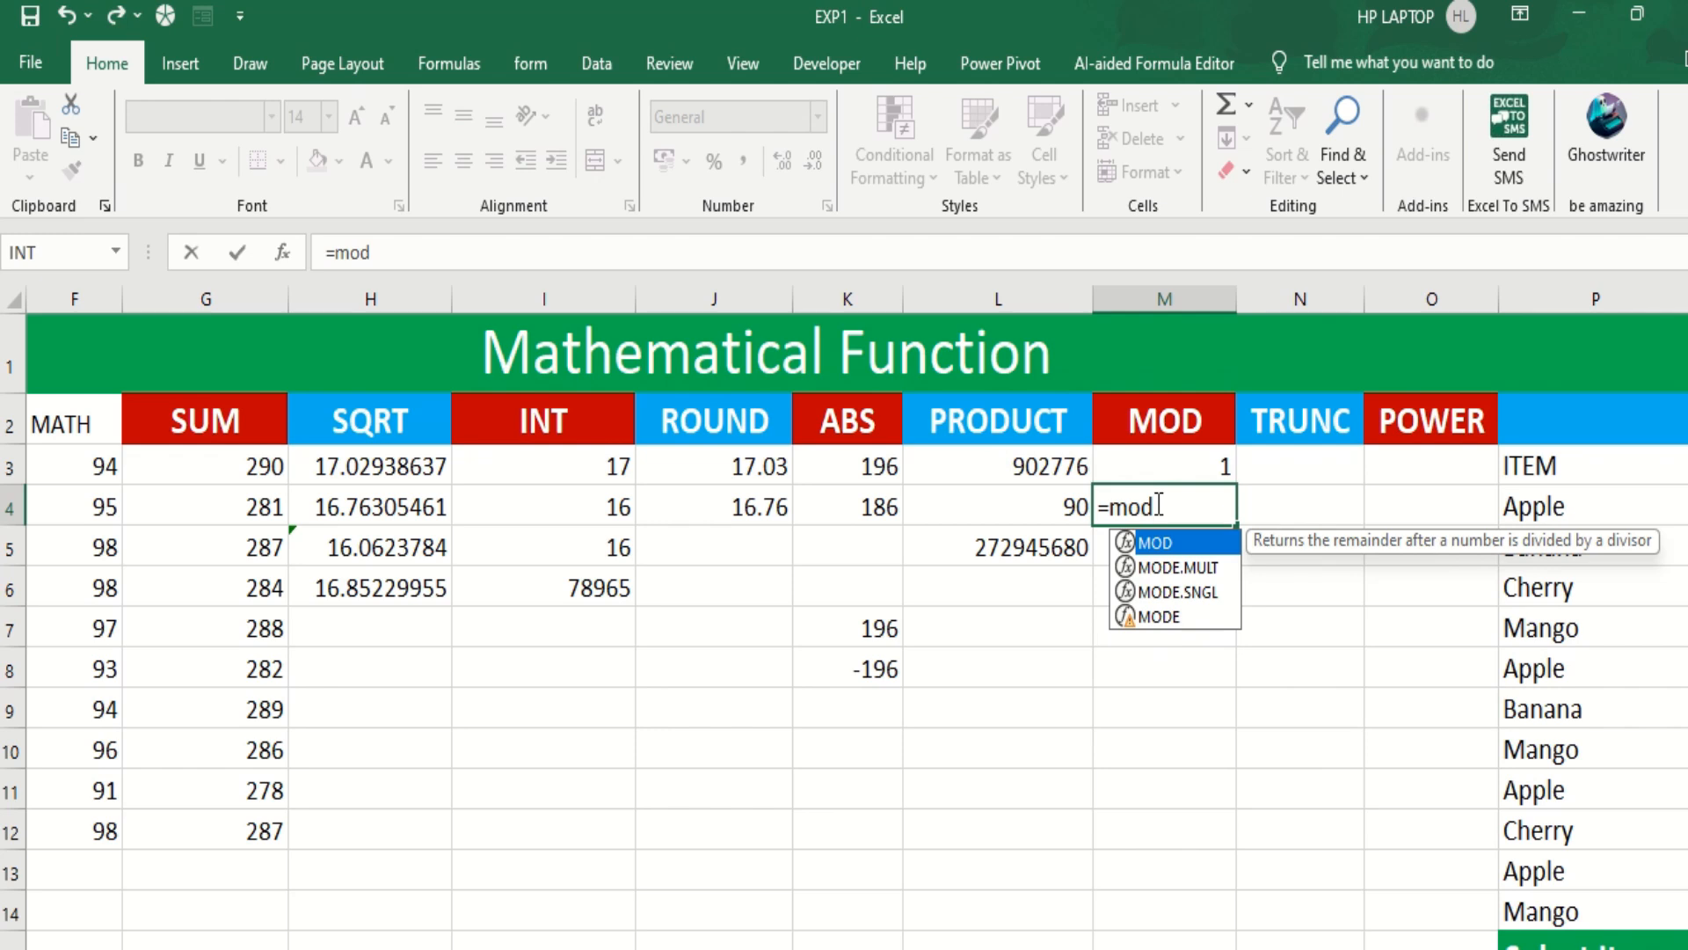
key("Tab")
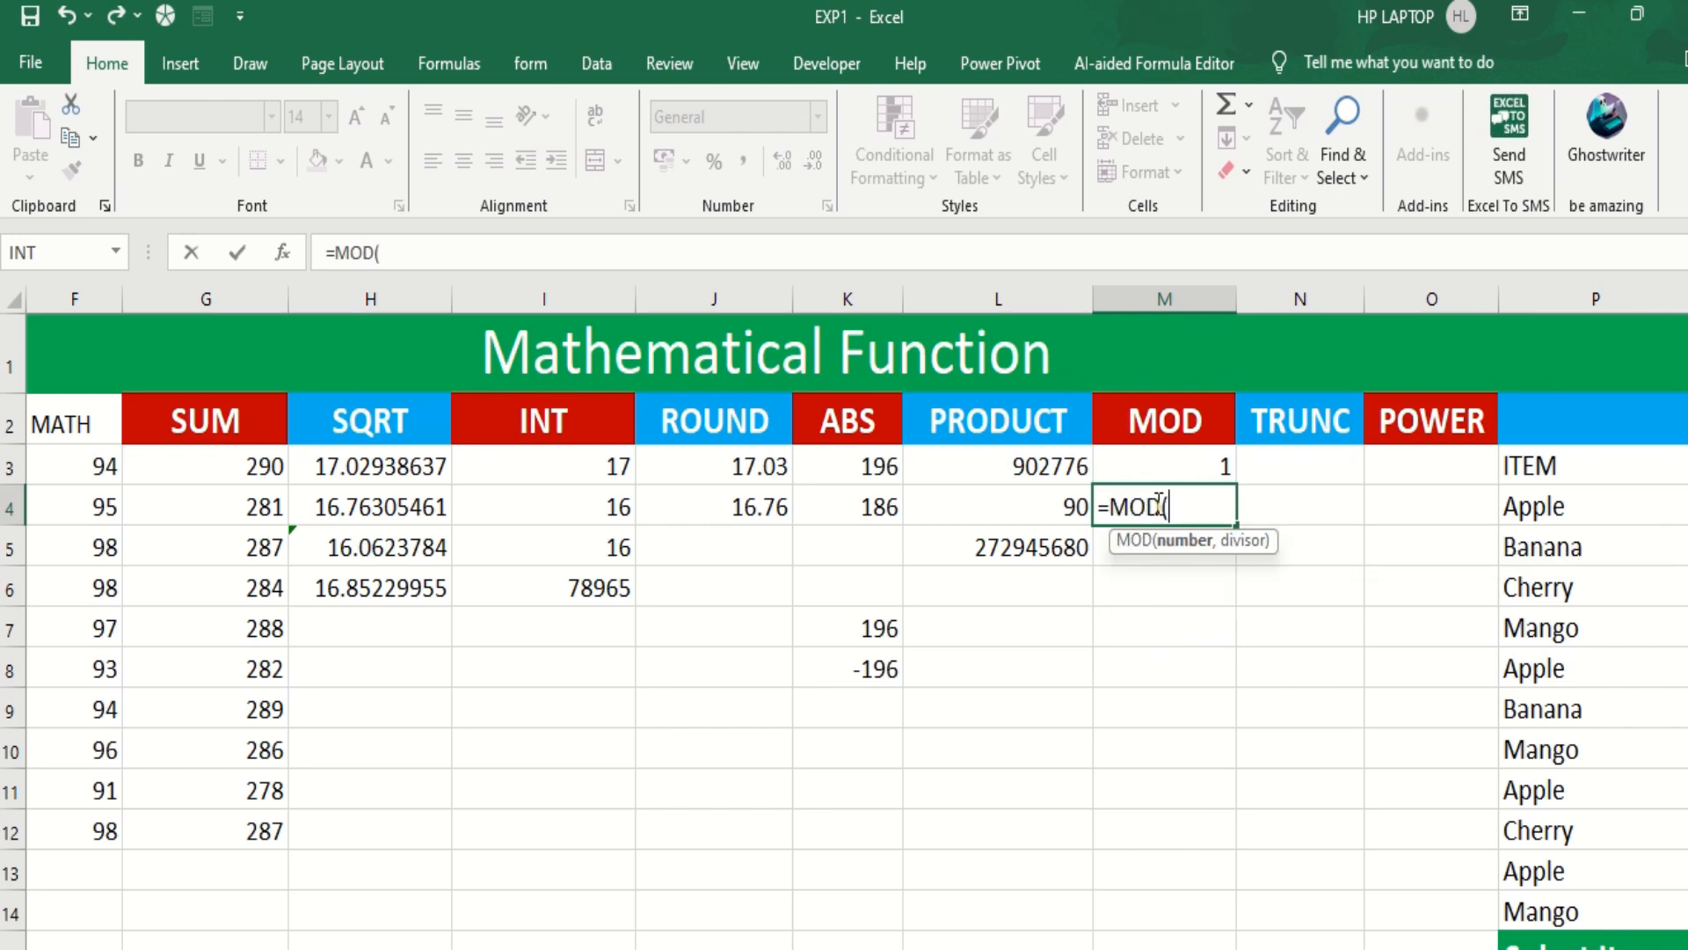
type("12,2")
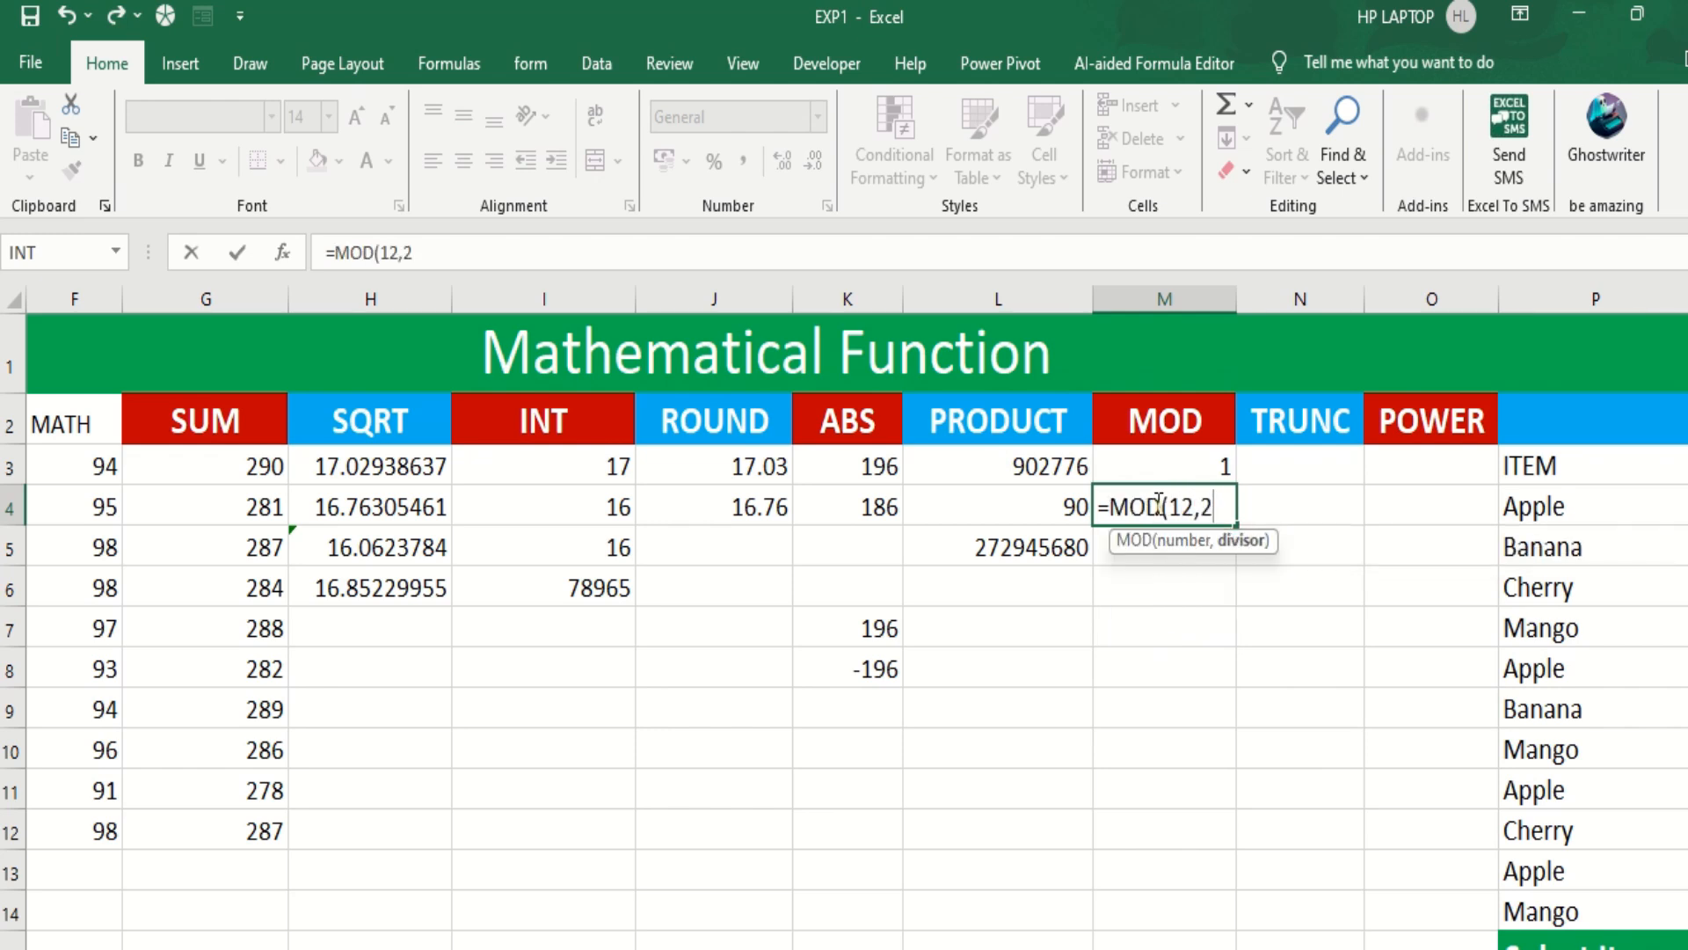
type(")")
key("Return")
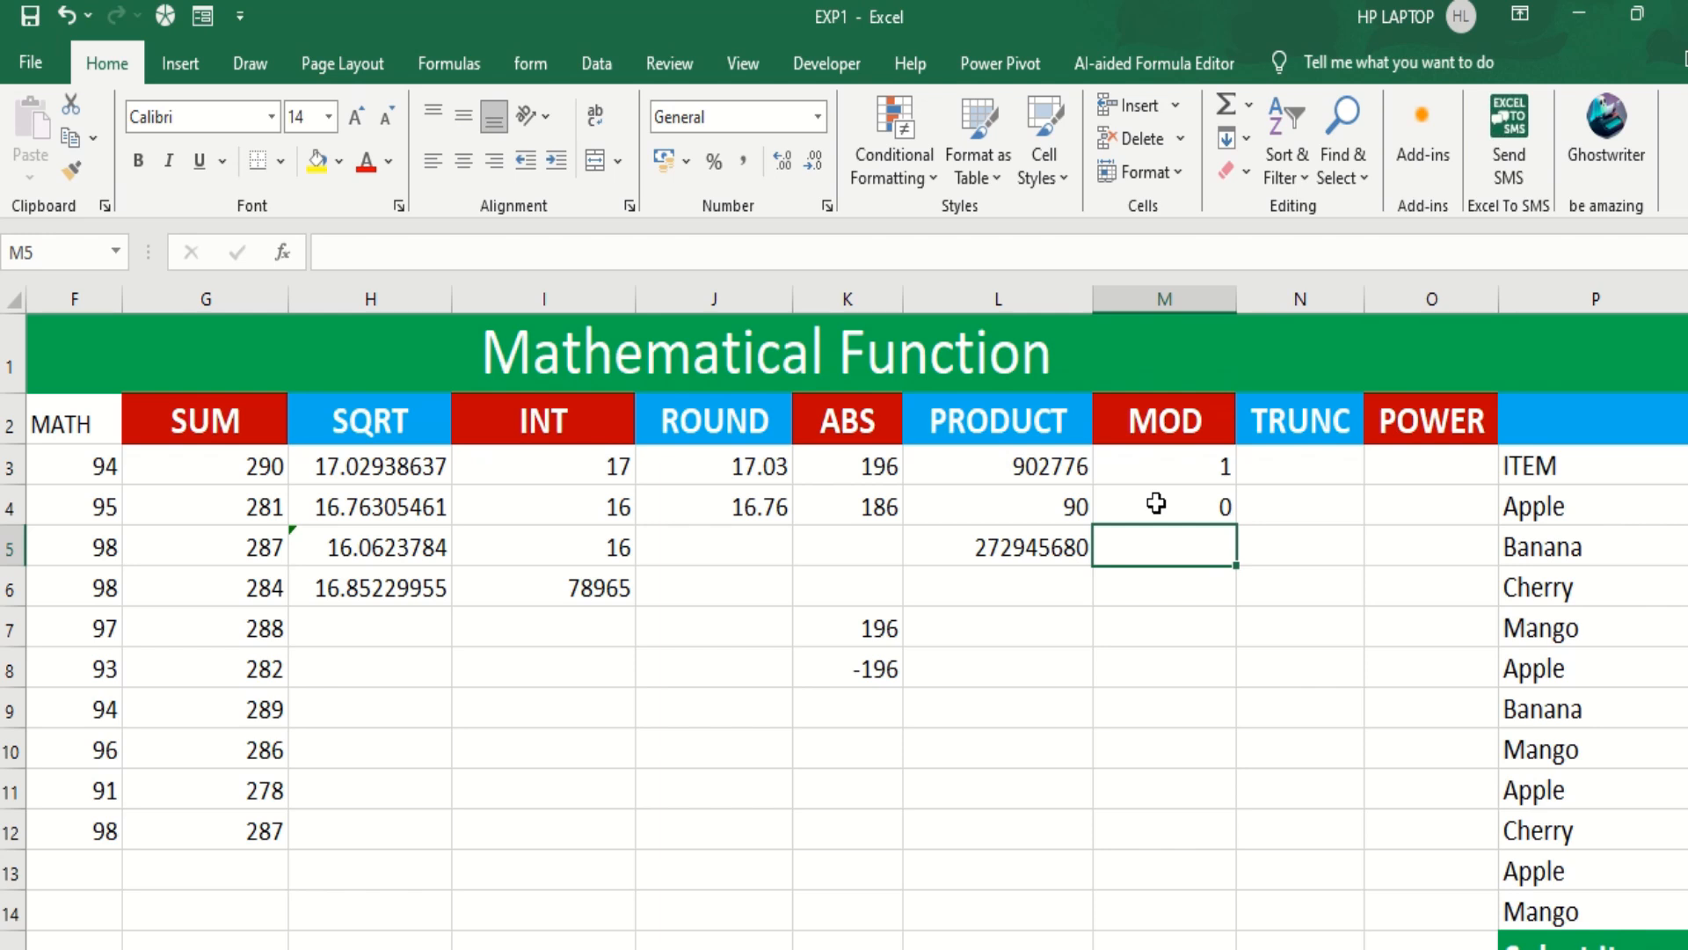
type("mod")
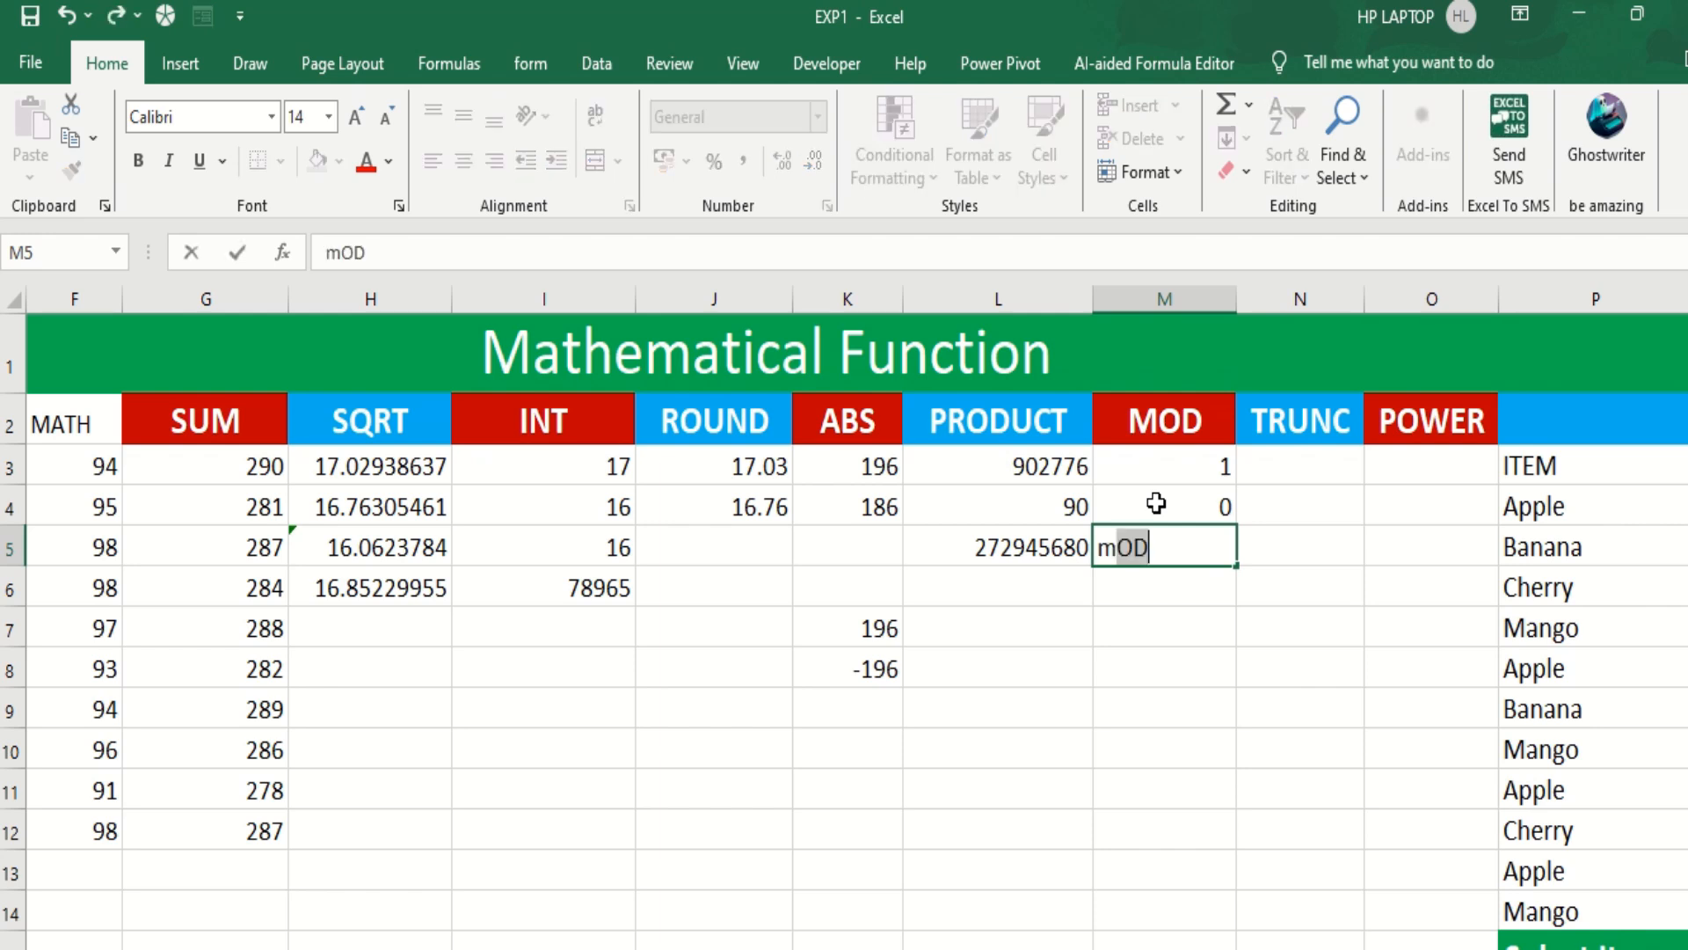
key("BackSpace")
key("BackSpace")
key("BackSpace")
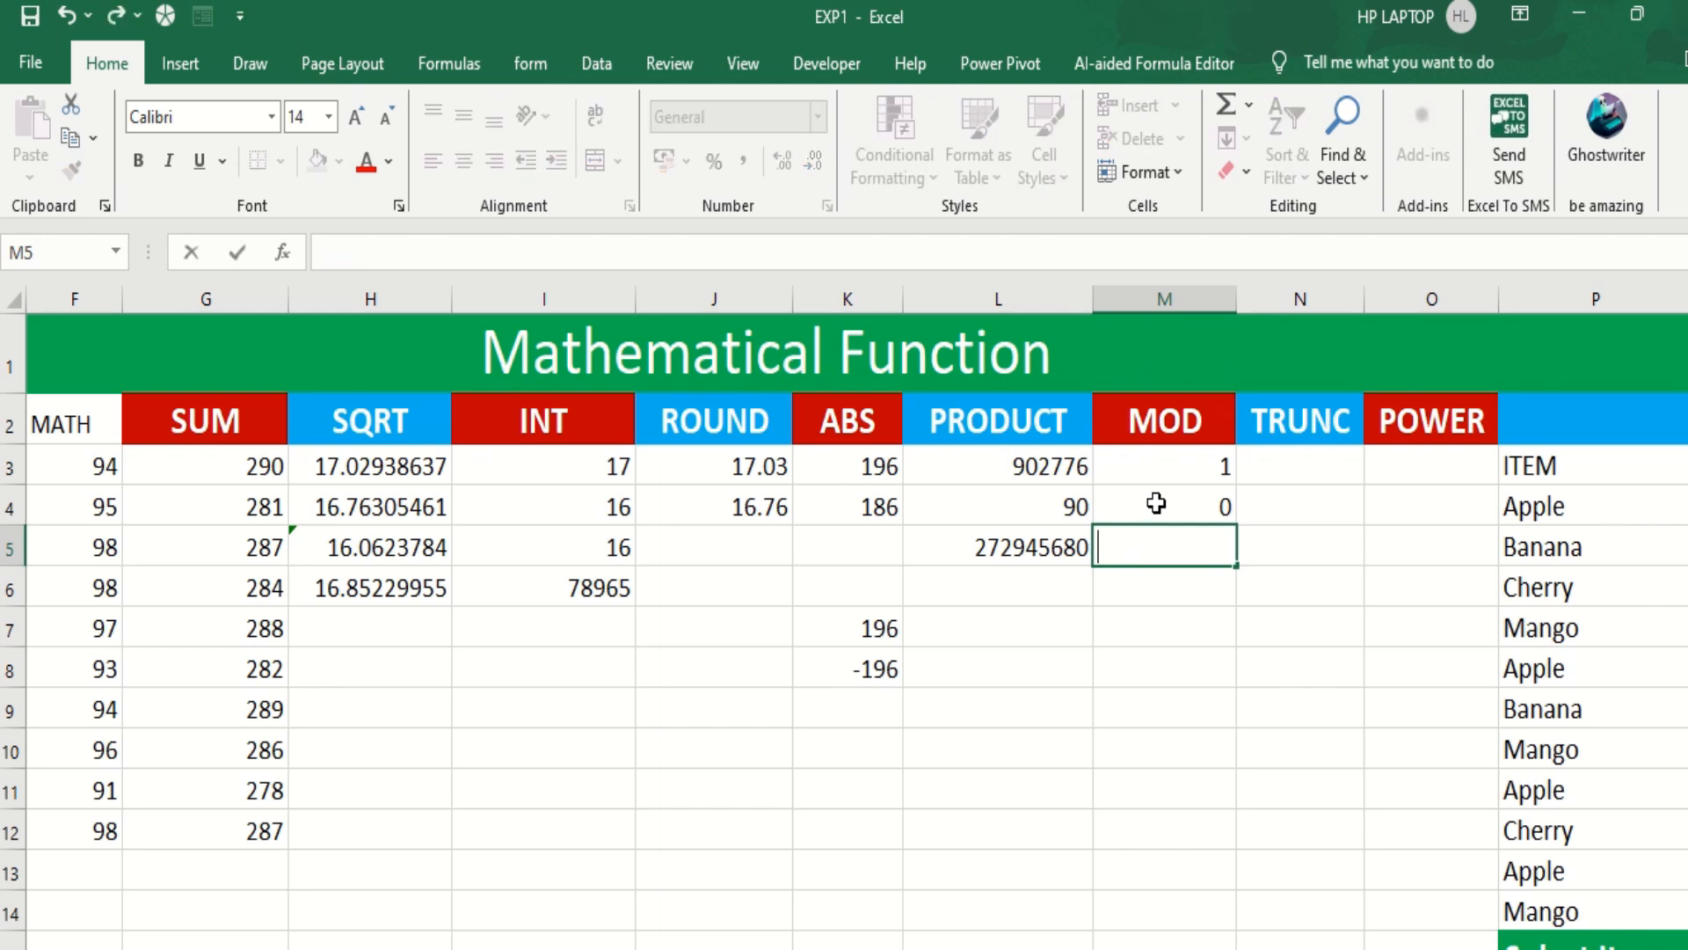
Enter the formula =MOD(15,4) in cell M5 to get the remainder of 15 divided by 4.
type("=")
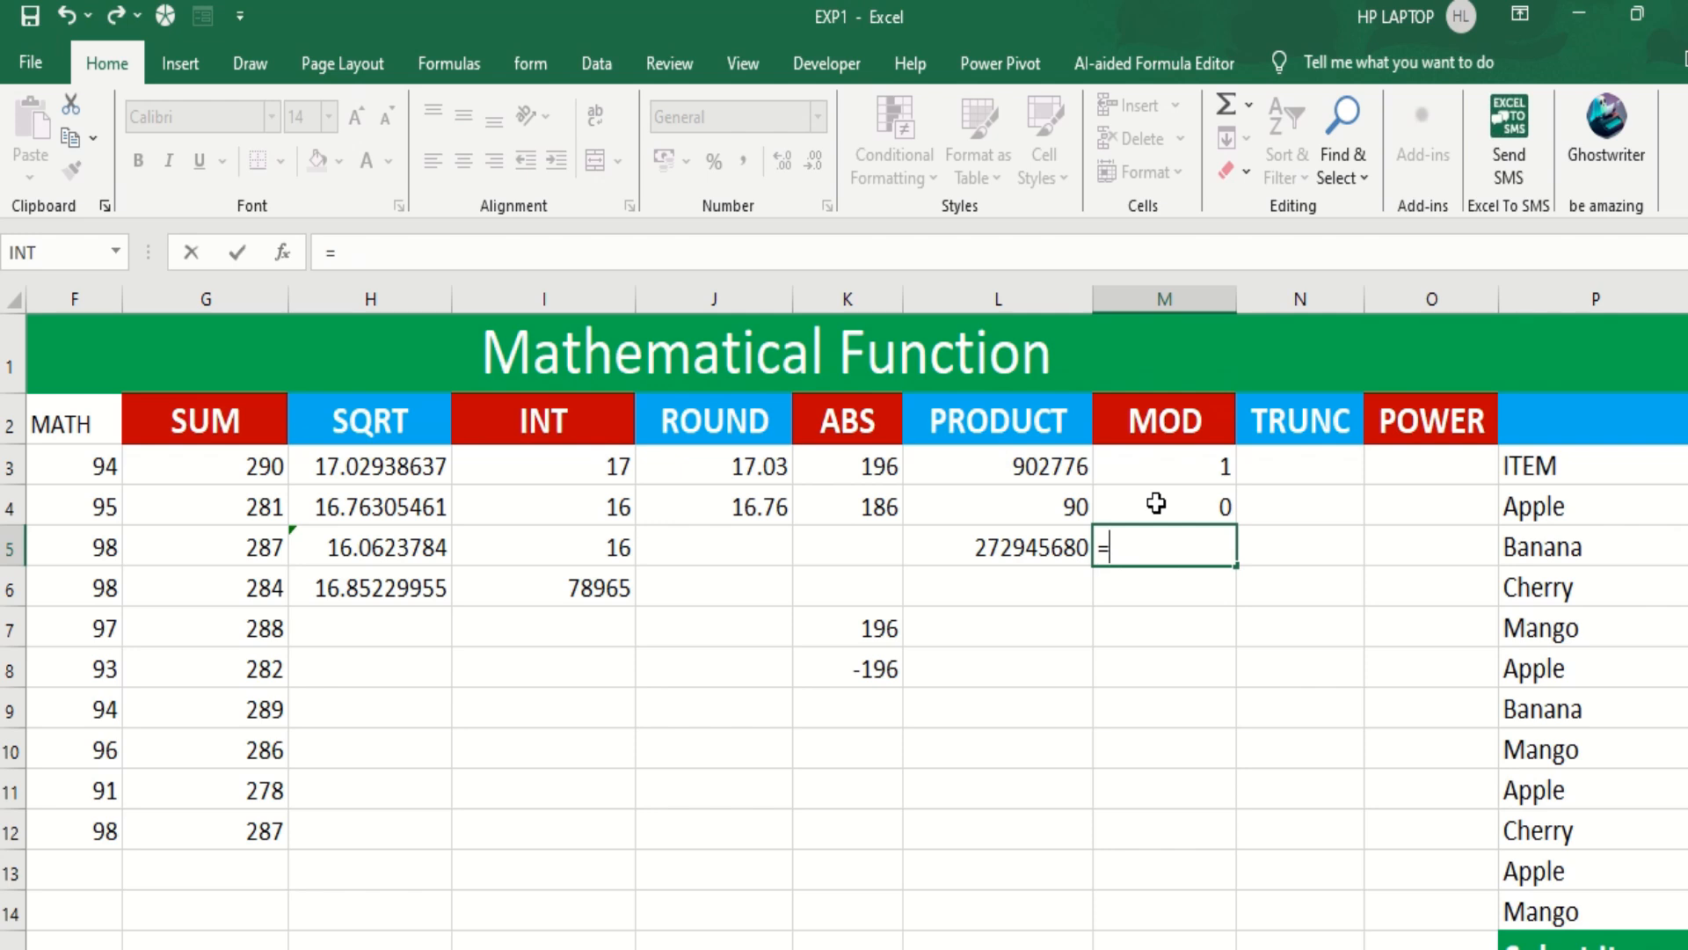
type("mod")
key("Tab")
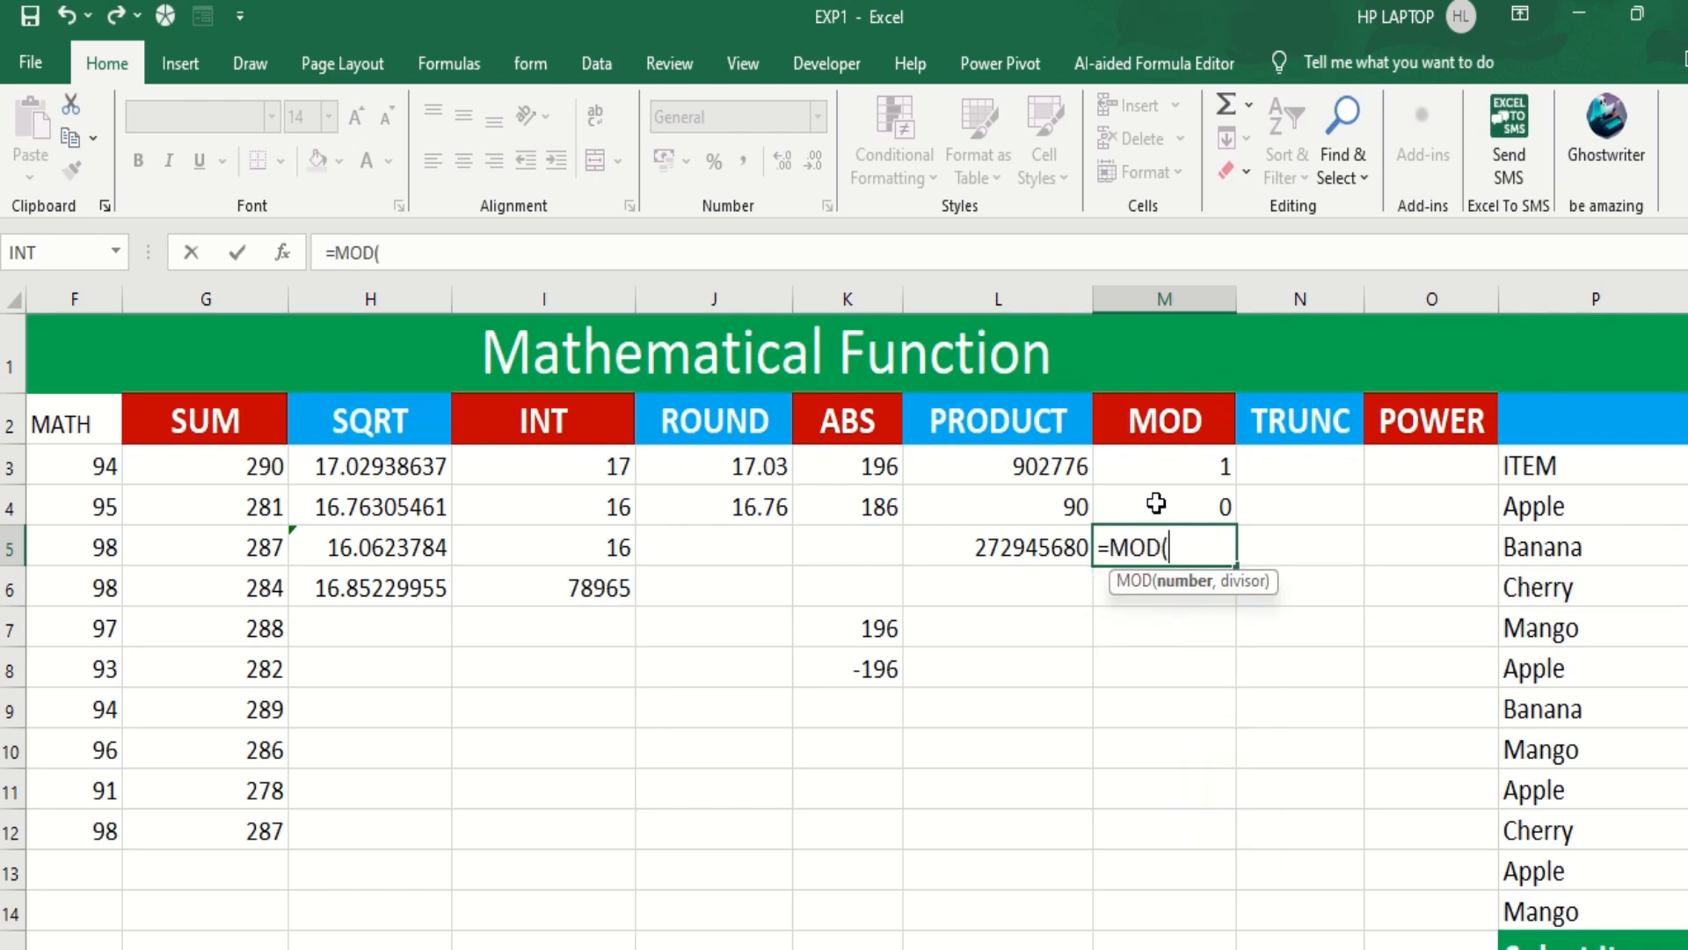
type("15,")
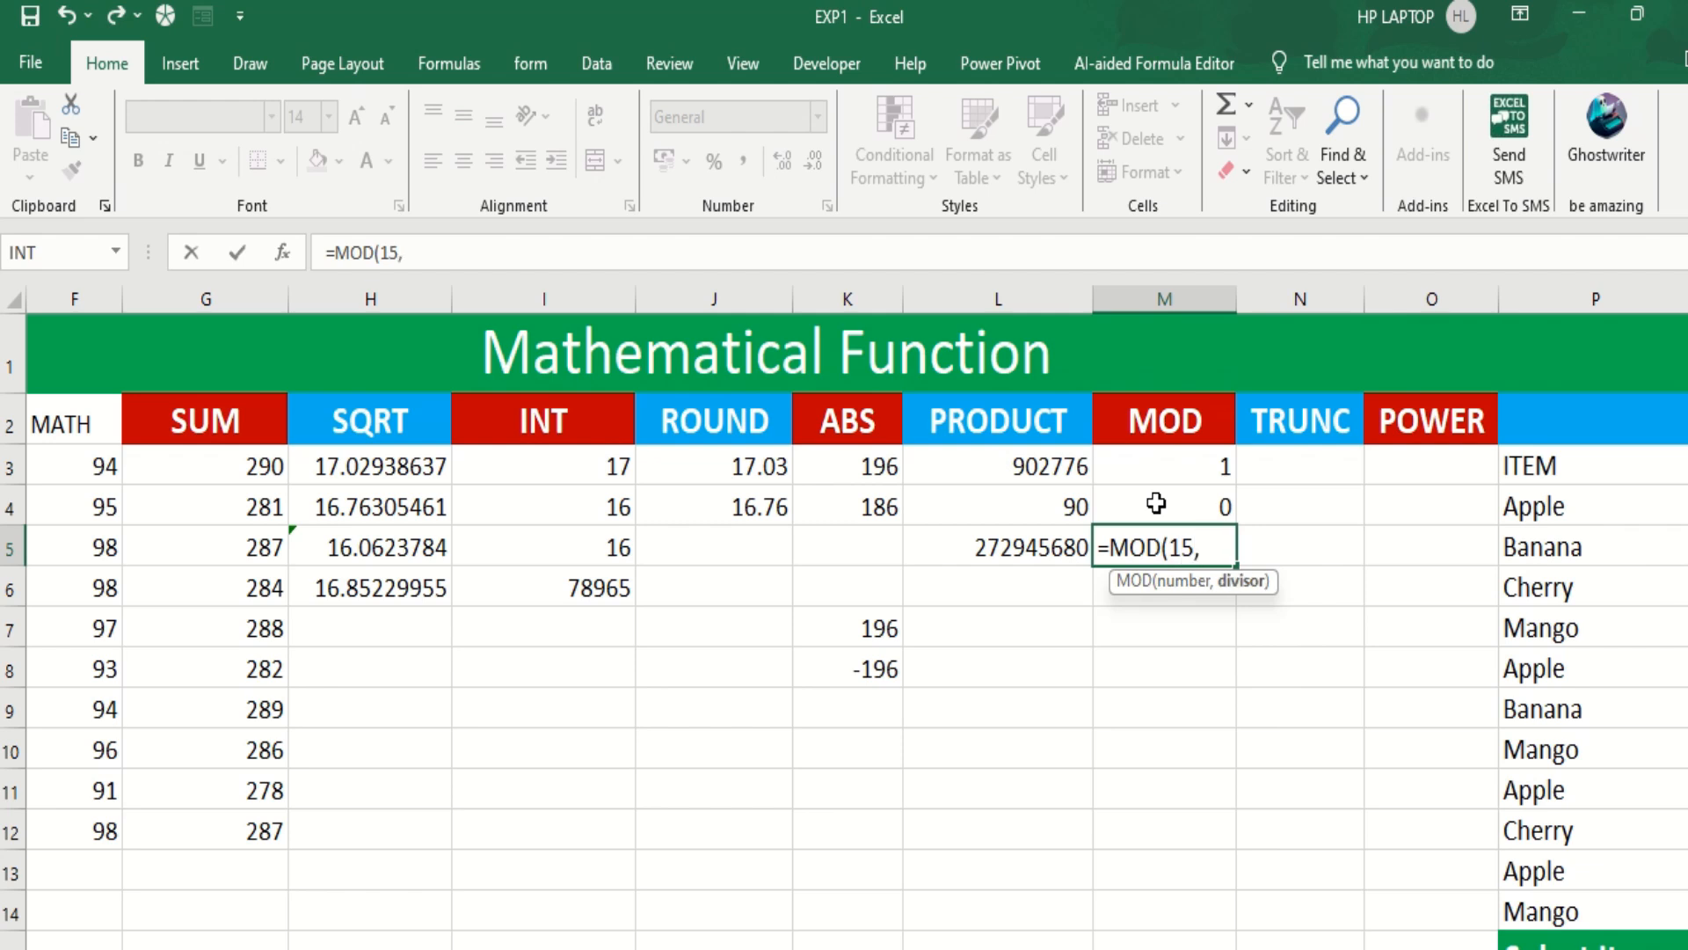
type("4)")
key("Return")
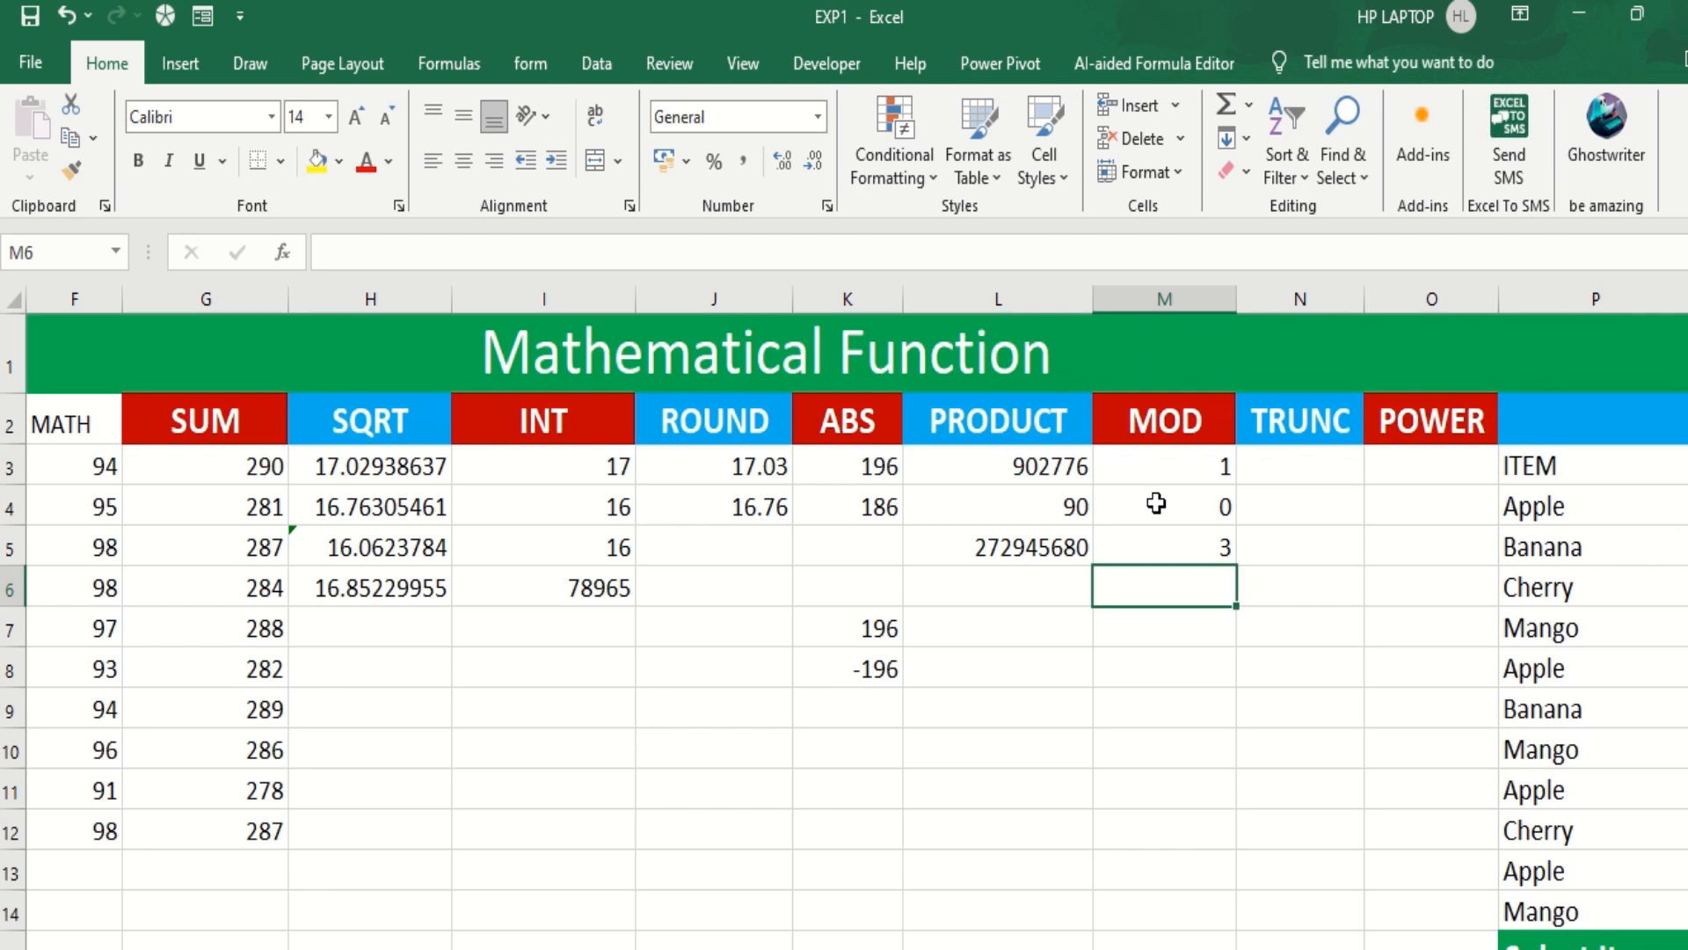
Enter the formula =TRUNC(H3,2) in cell N3 to cut the first SQRT value to two decimals.
key("Right")
key("Up")
key("Up")
key("Up")
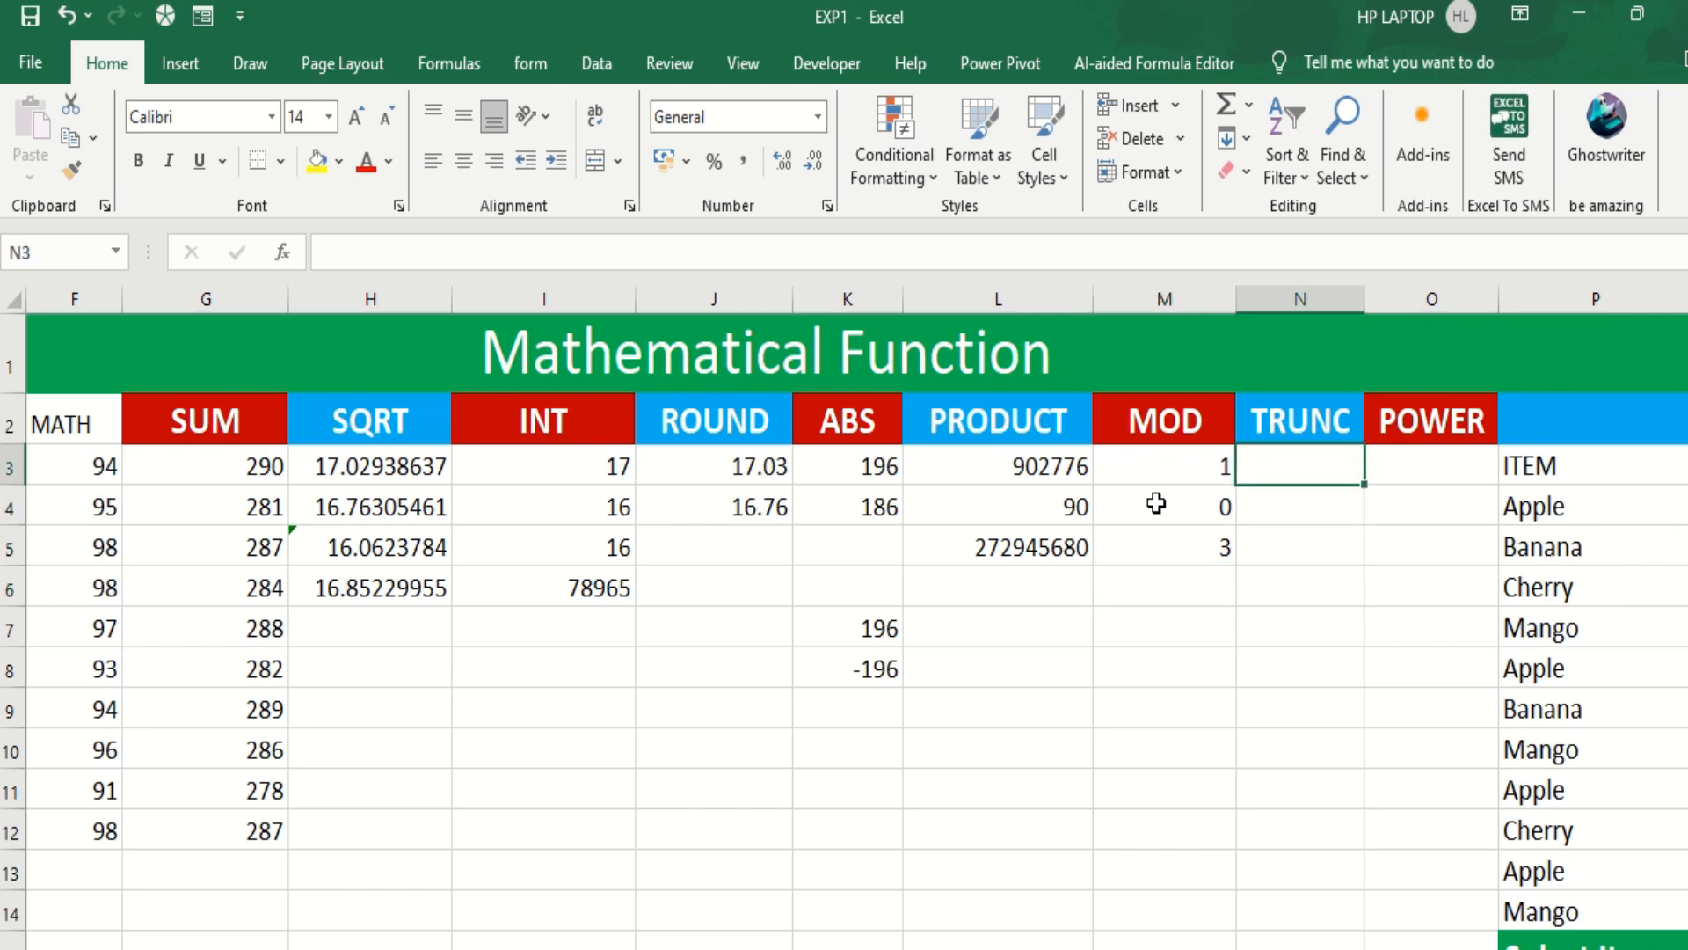
type("=")
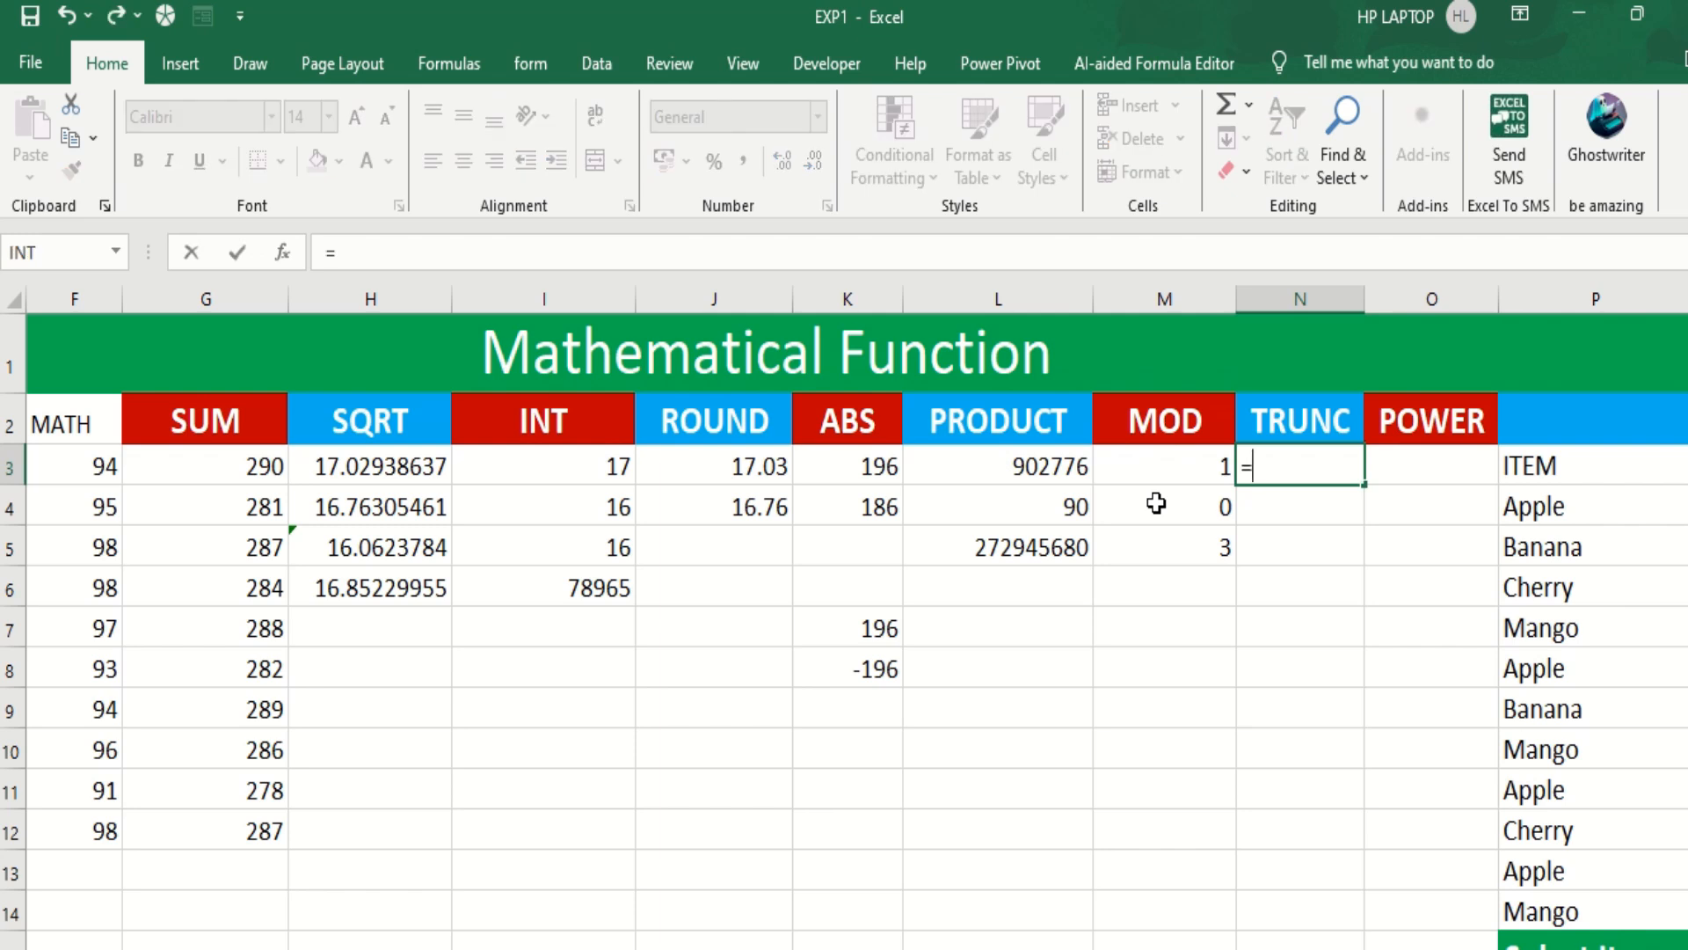
type("tru")
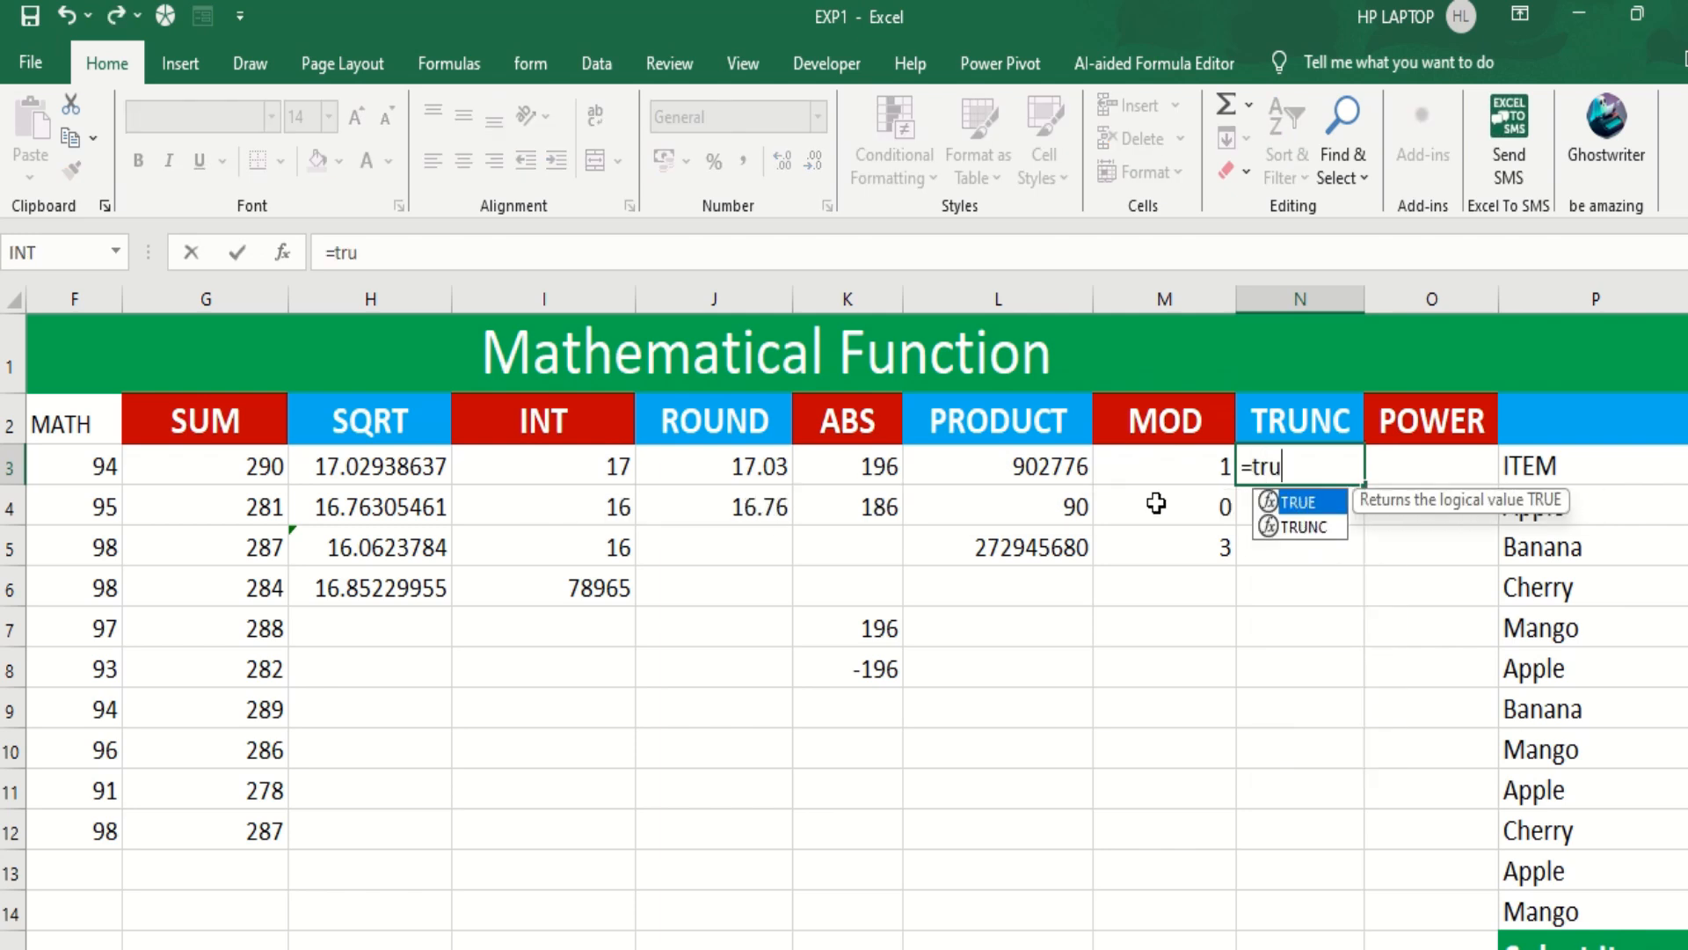
key("Down")
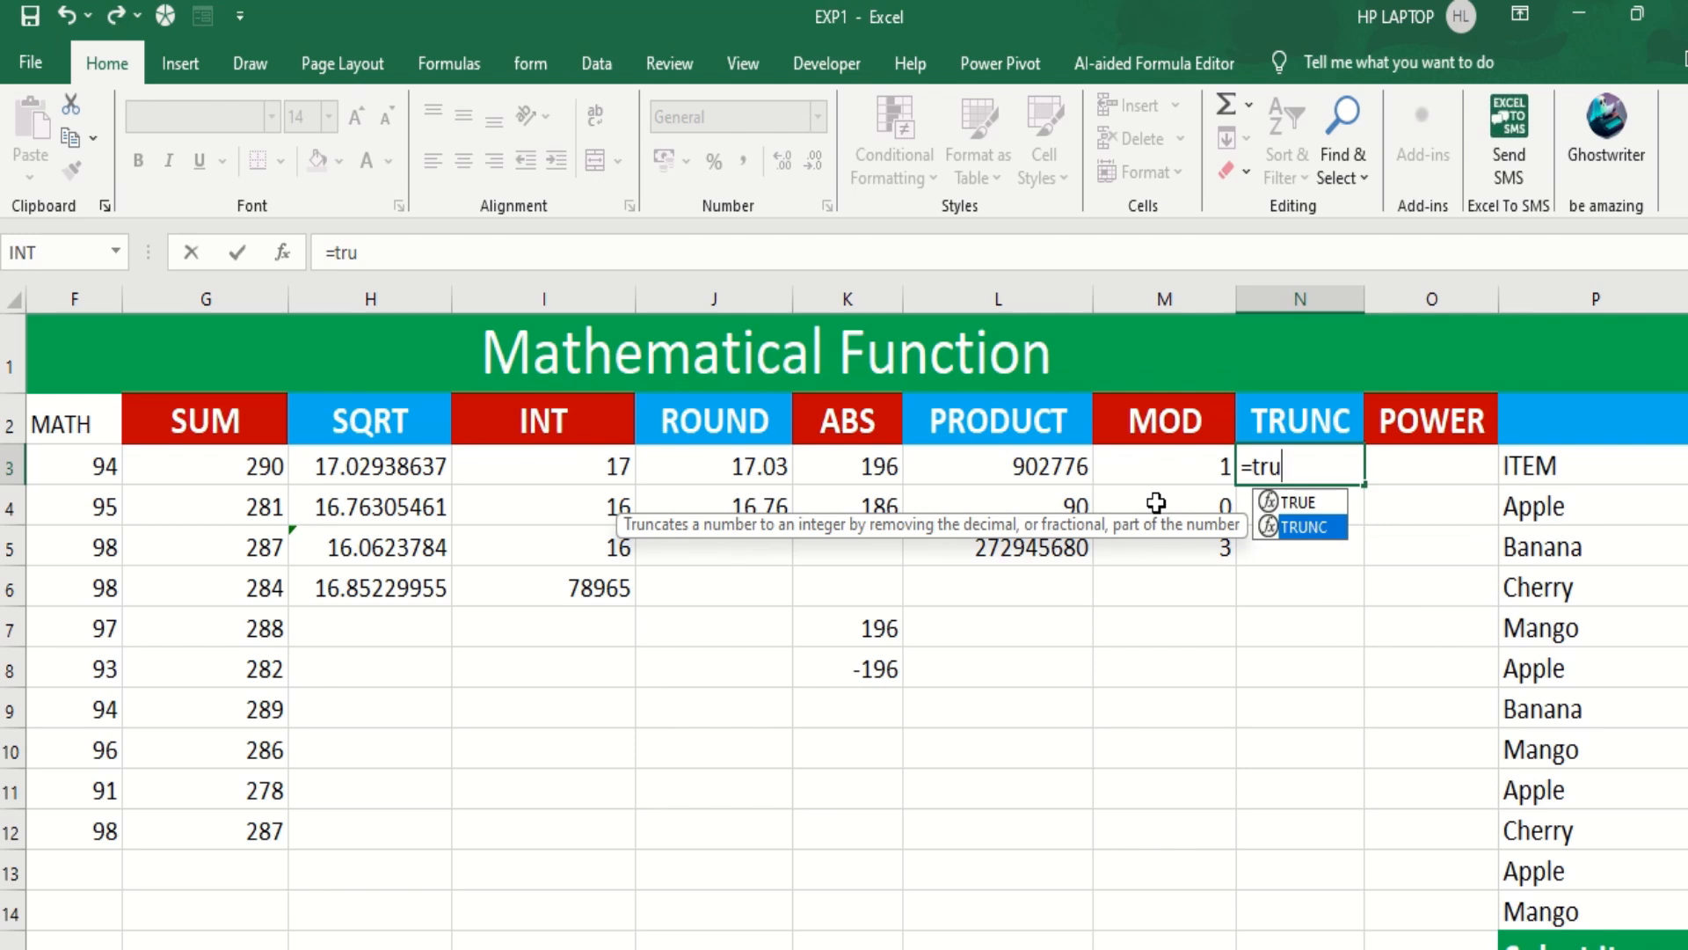
key("Tab")
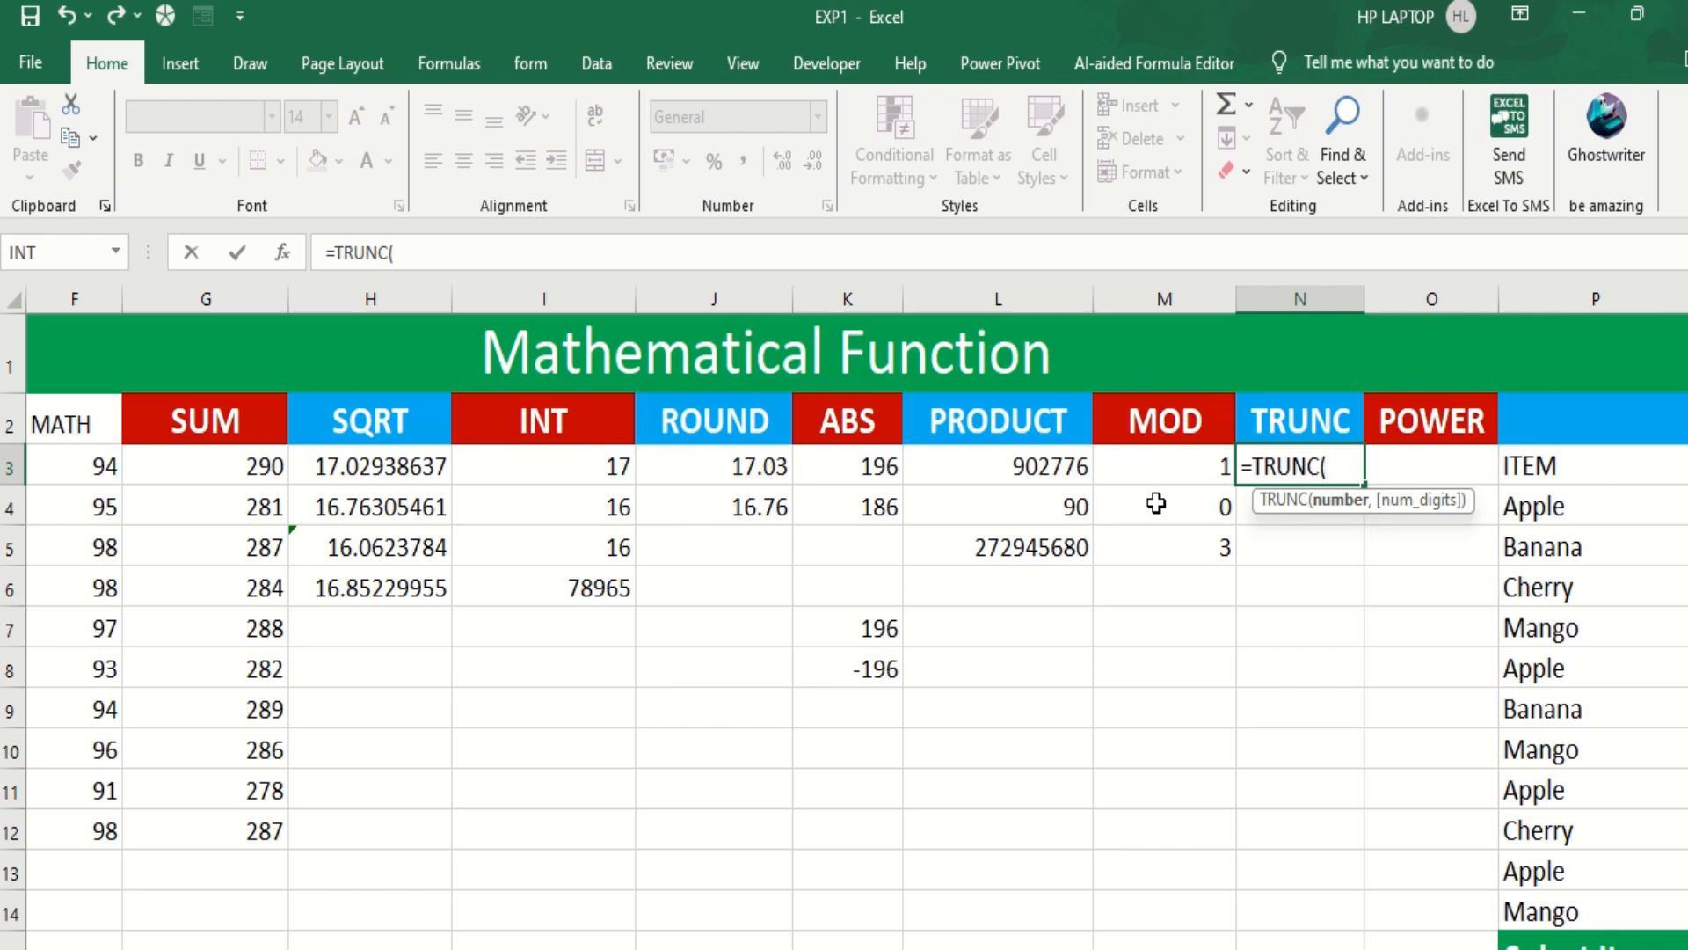
left_click(341, 469)
type(",")
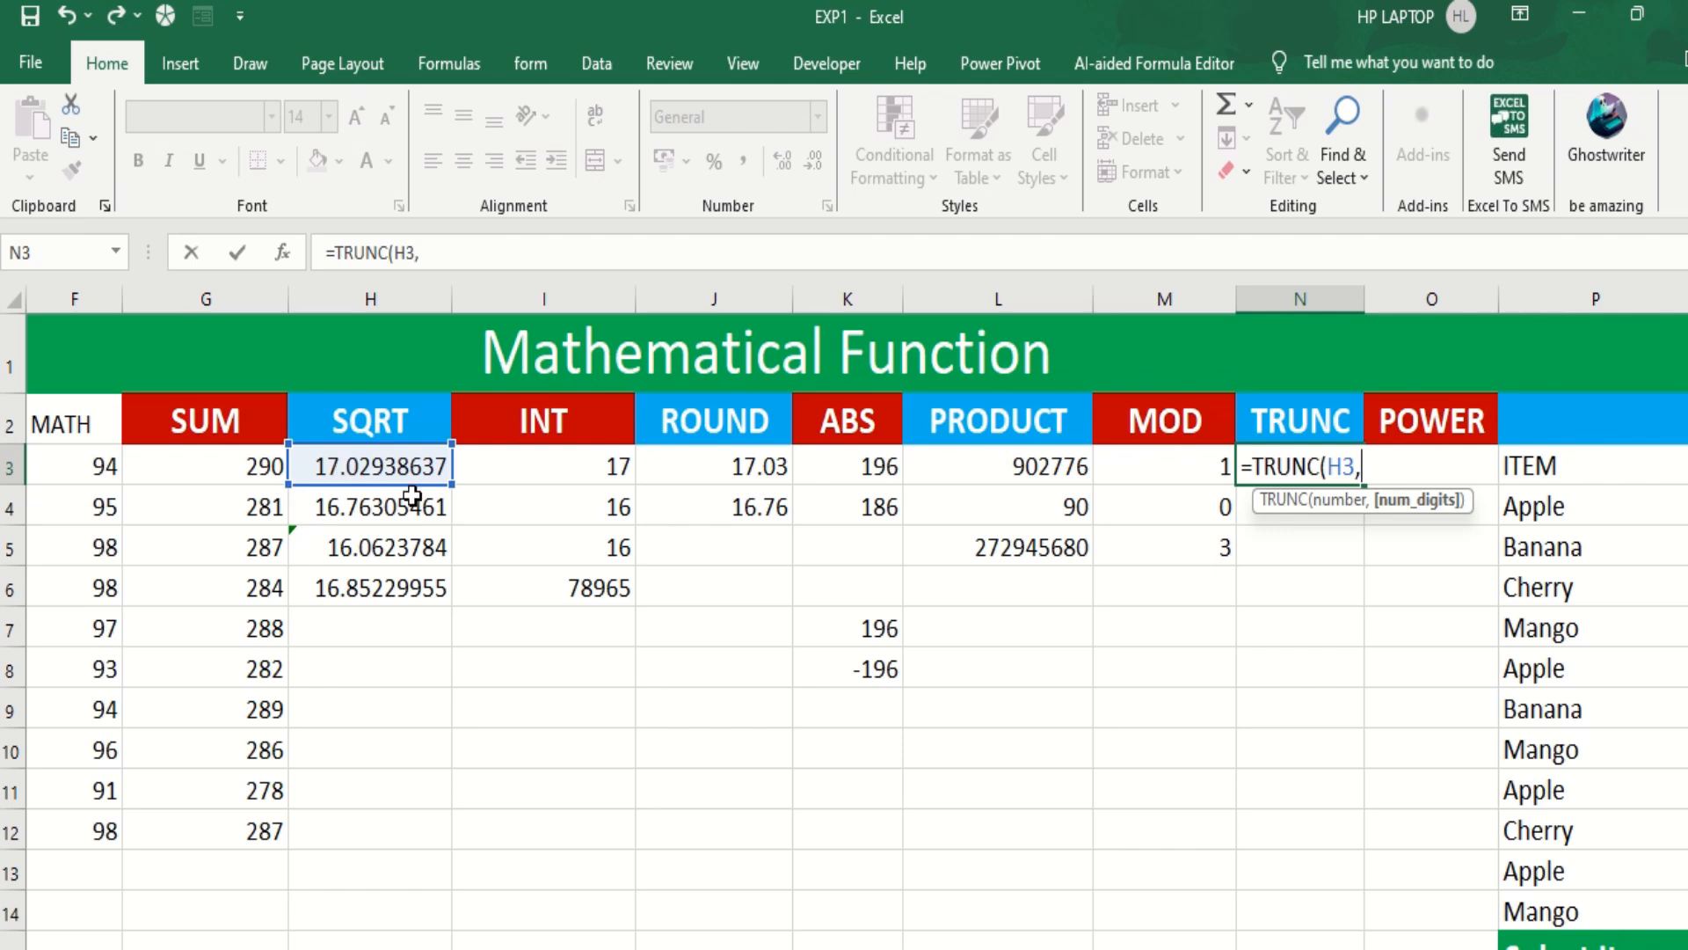
type("2)")
key("Return")
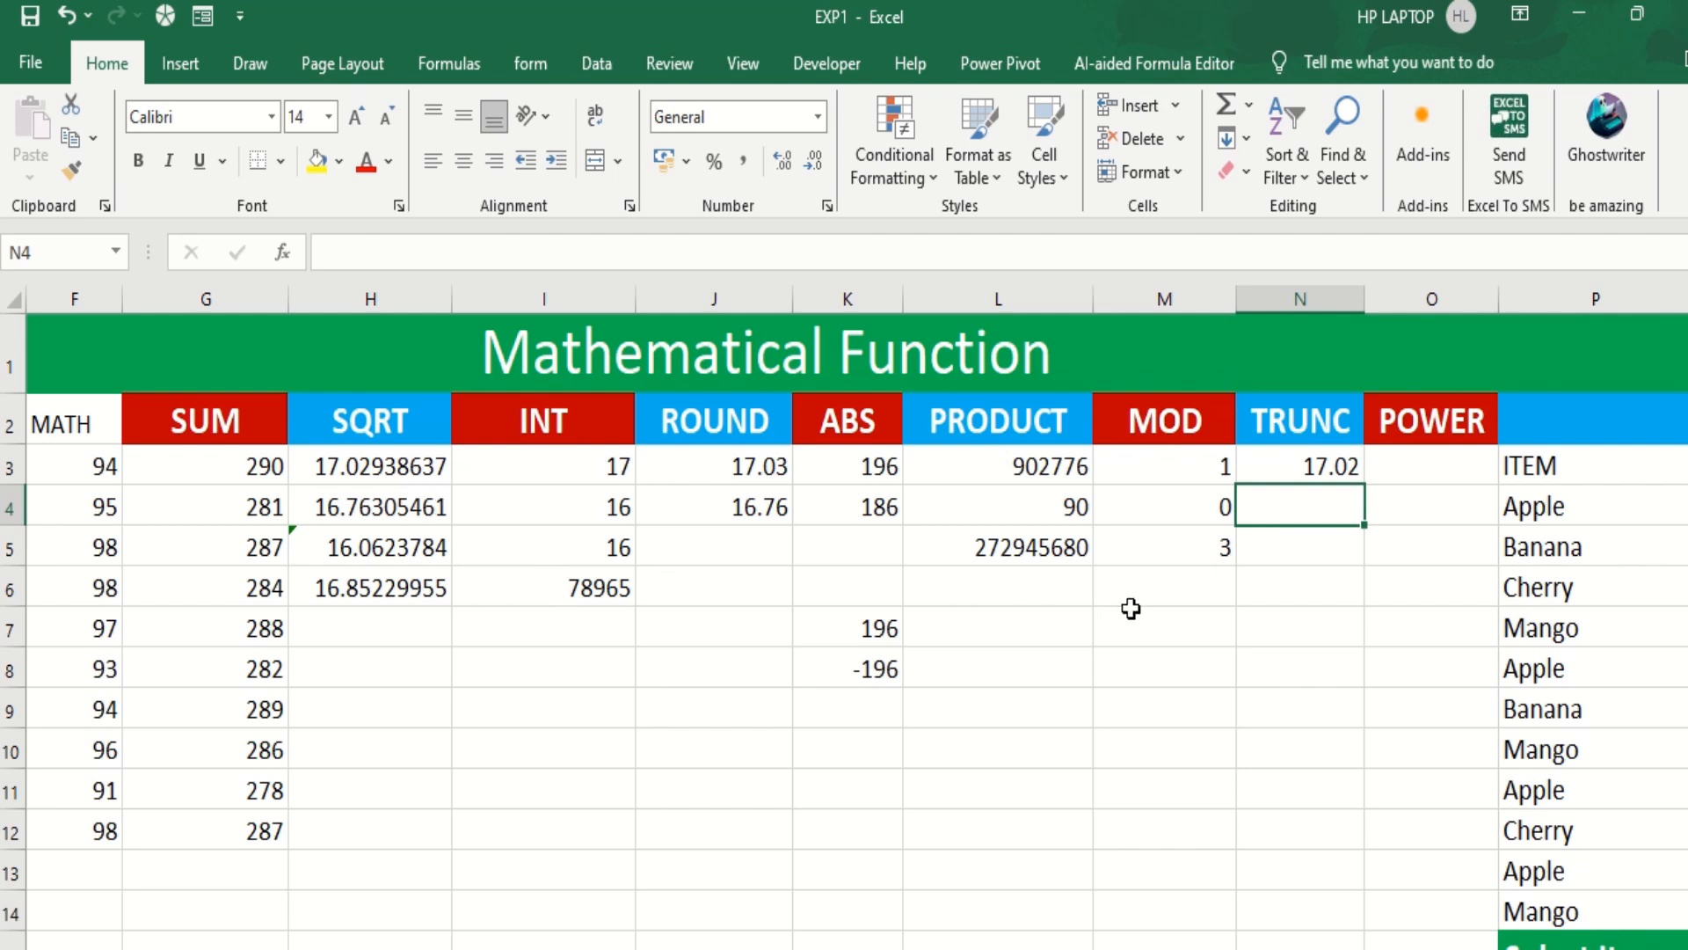
Enter the formula =TRUNC(H4,4) in cell N4 to cut the second SQRT value to four decimals.
type("=")
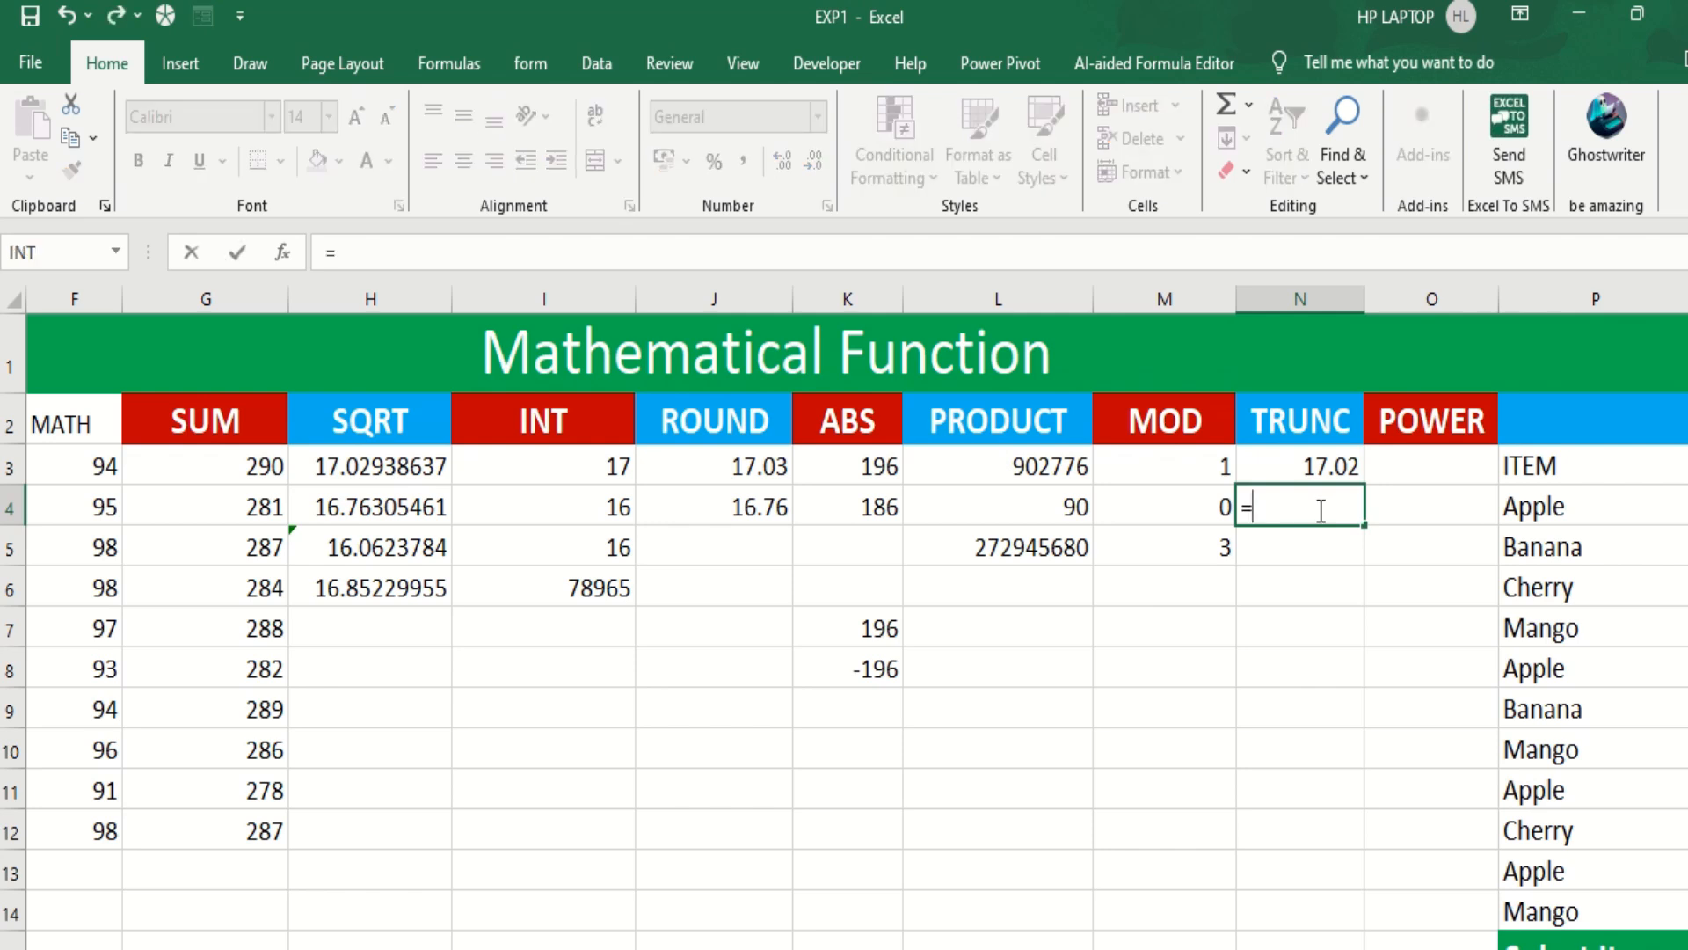
type("tr")
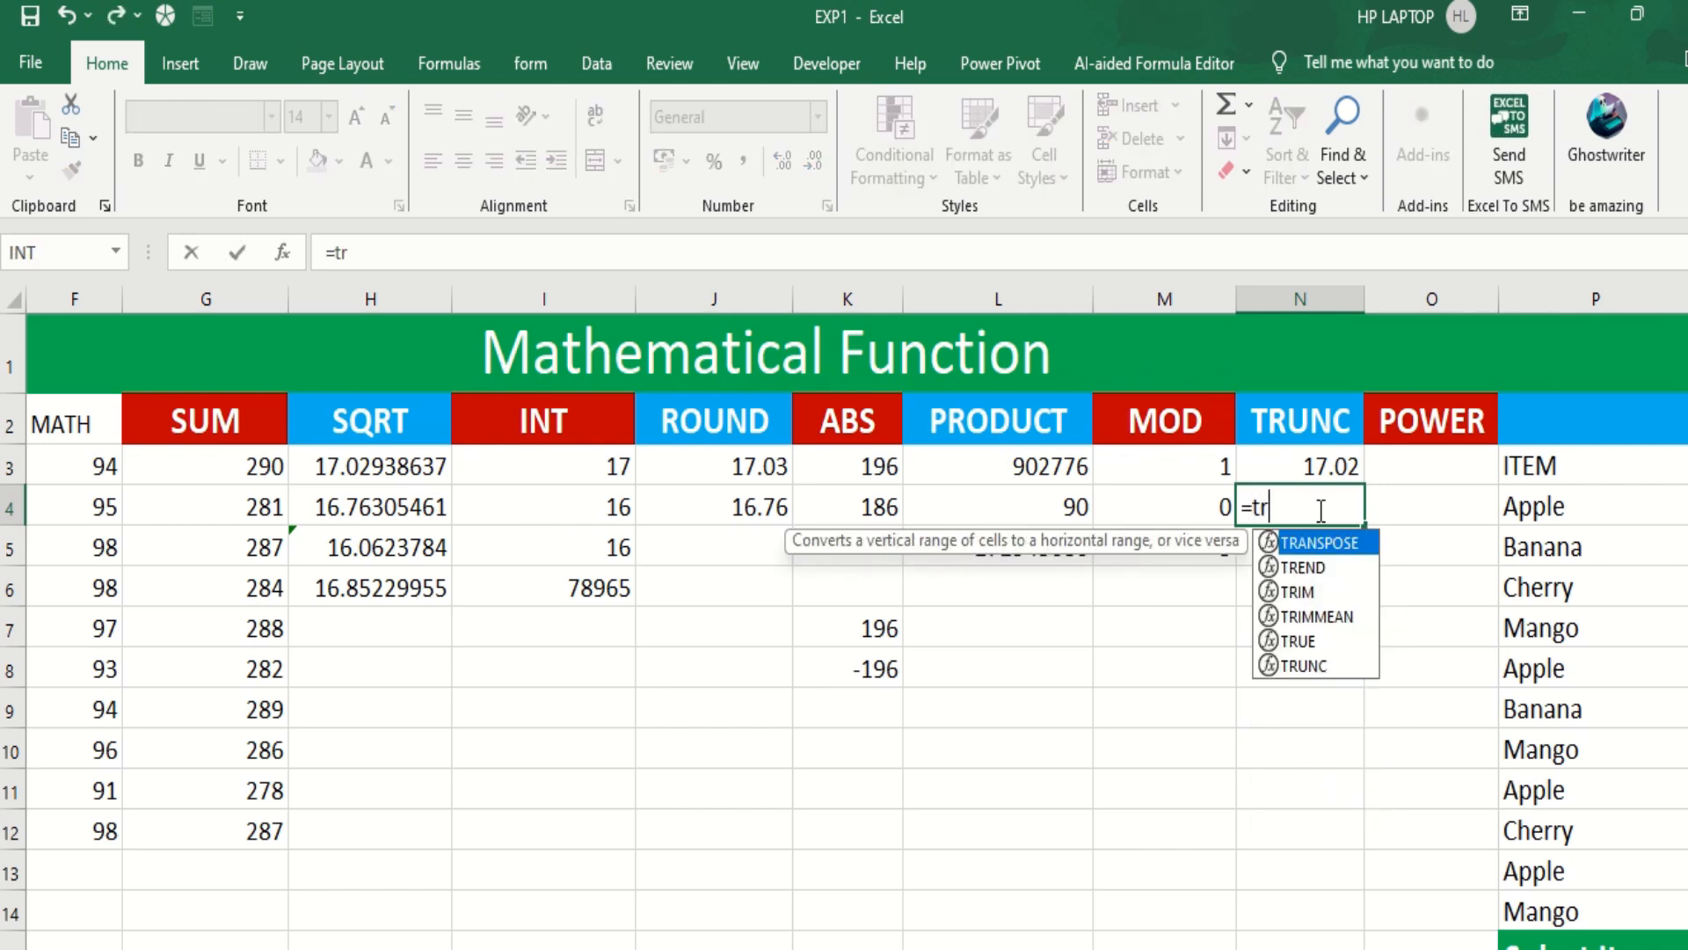
type("u")
key("Down")
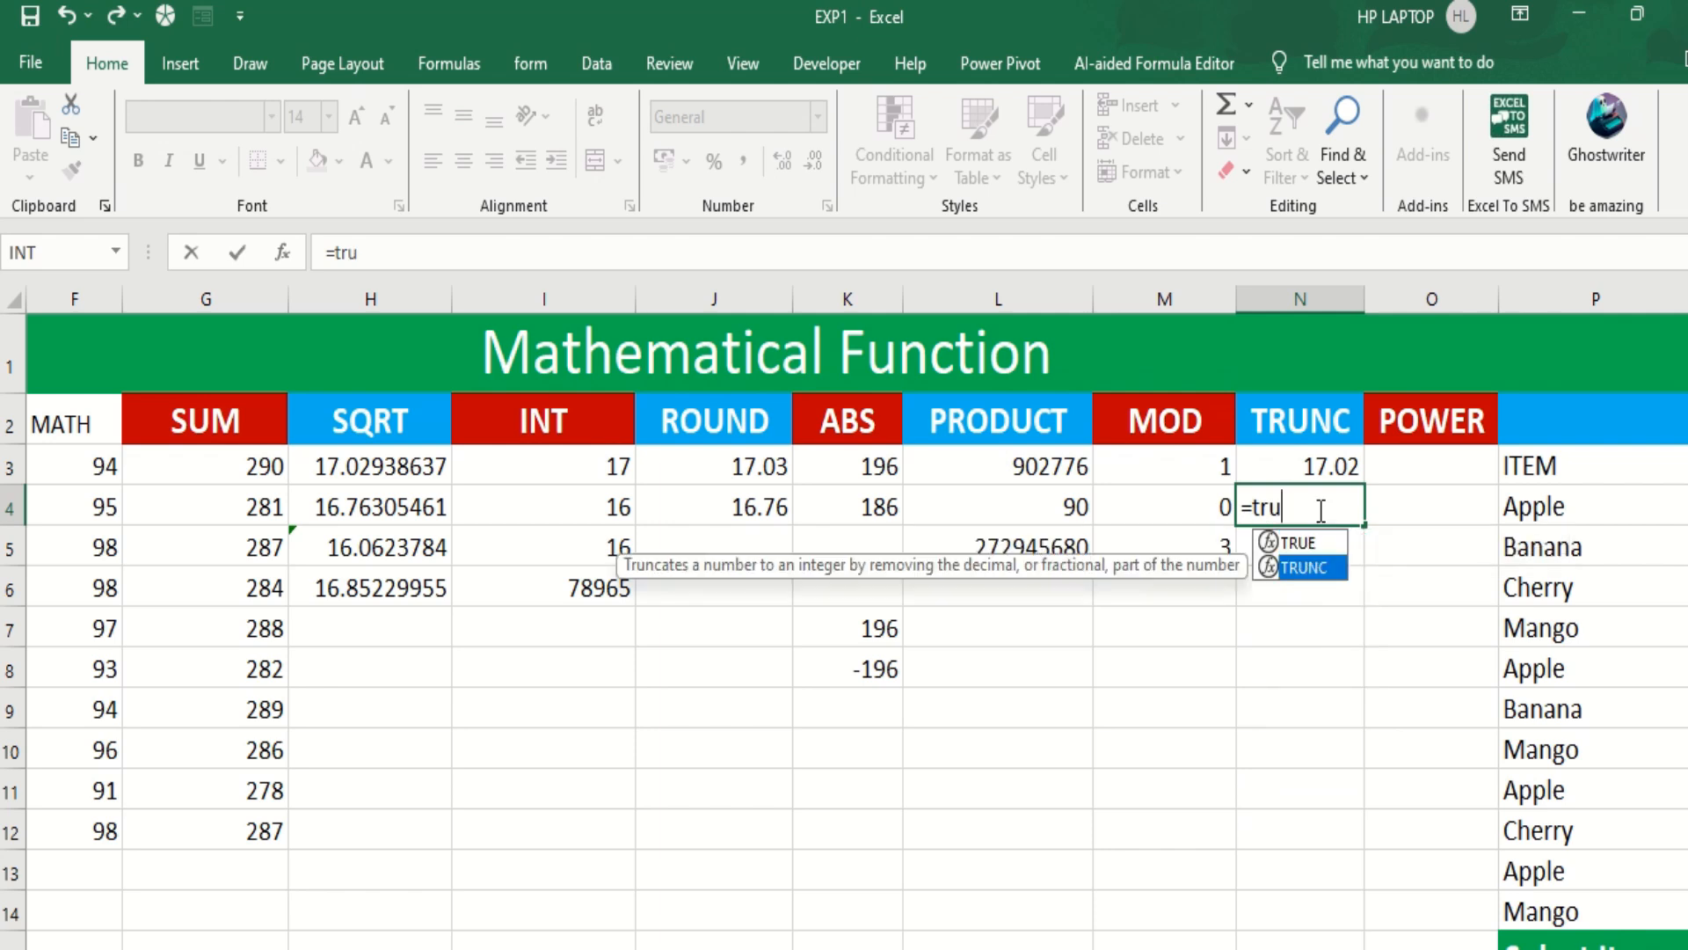
key("Tab")
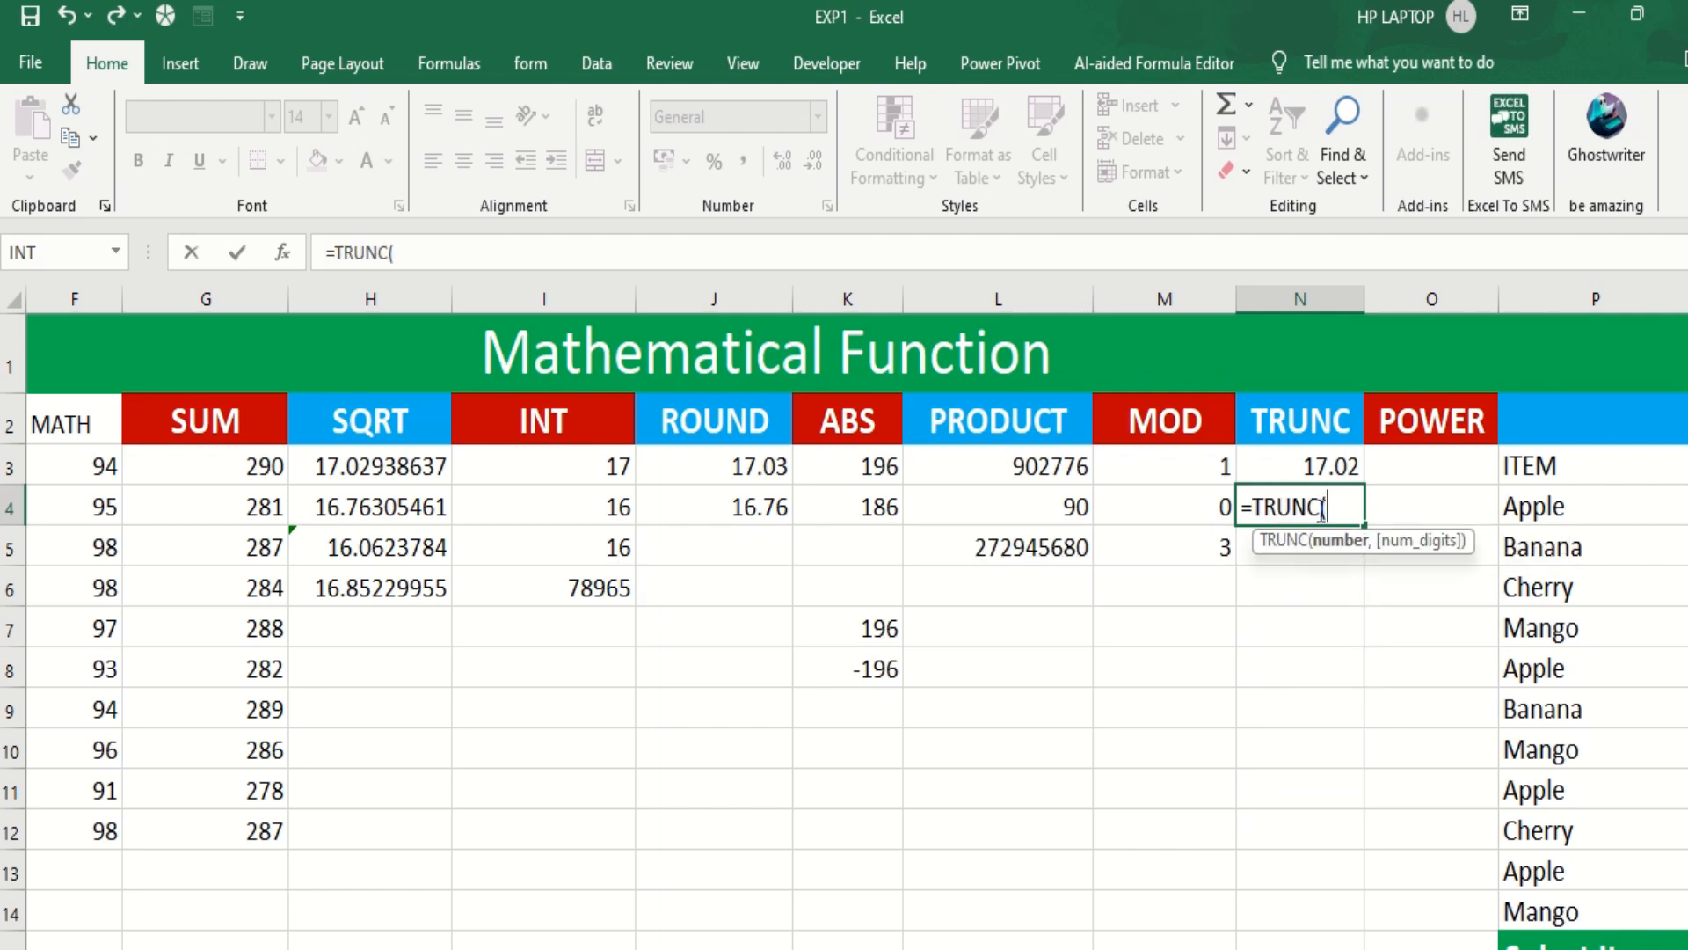
left_click(409, 500)
type(",")
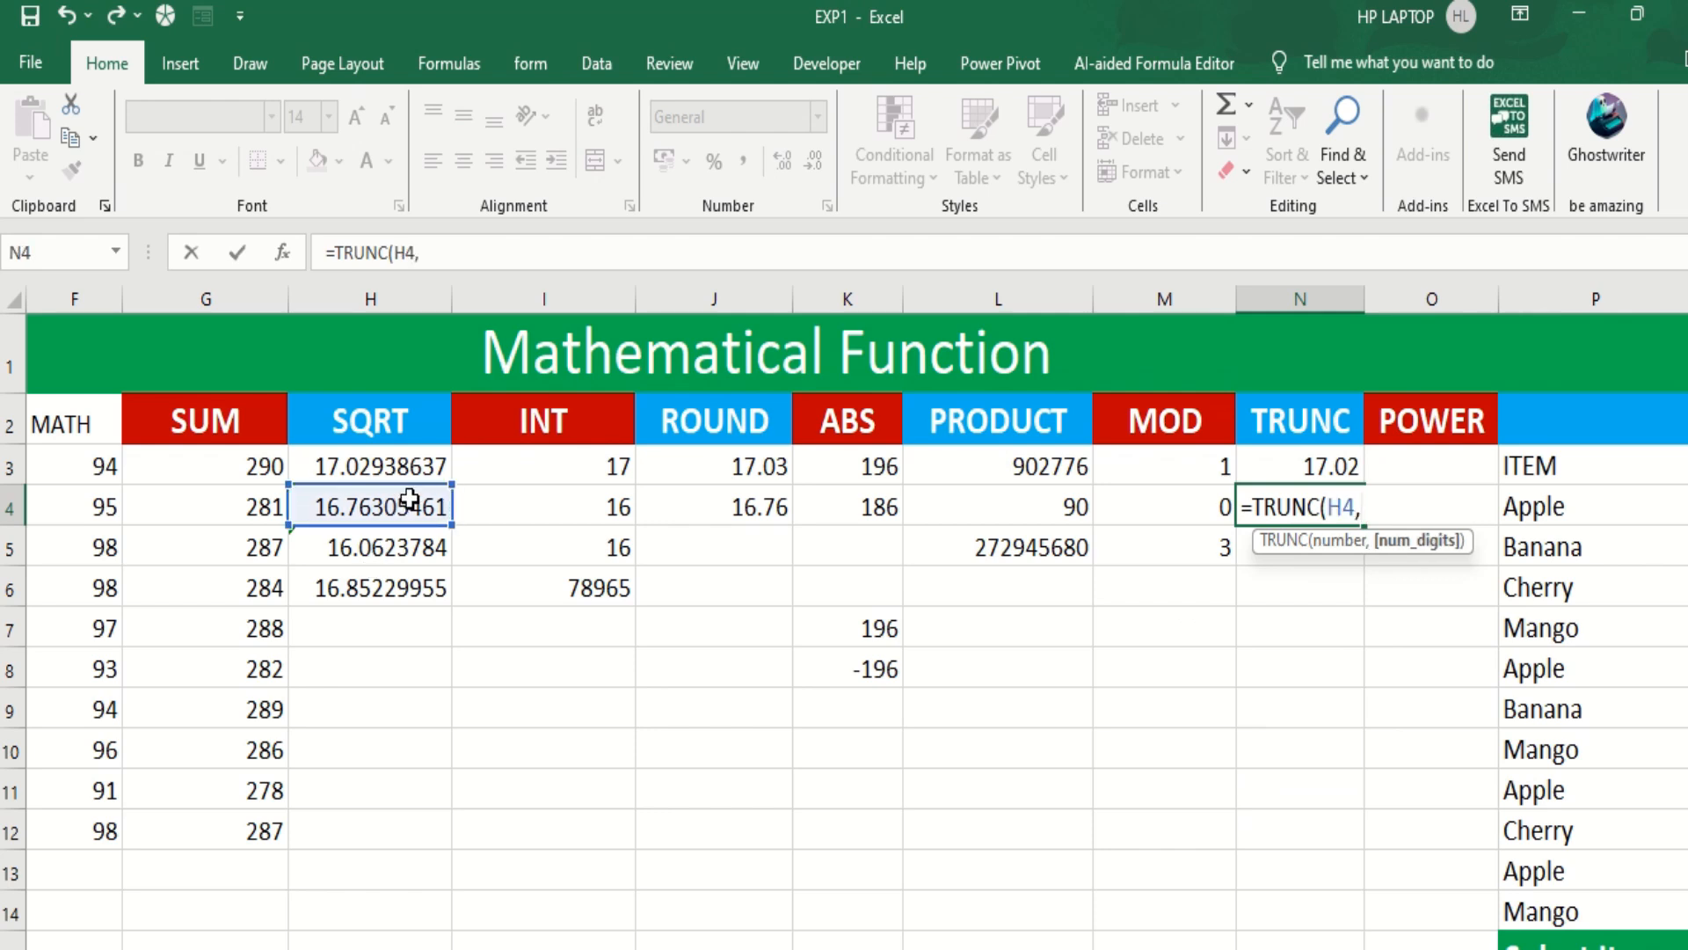
type("4)")
key("Return")
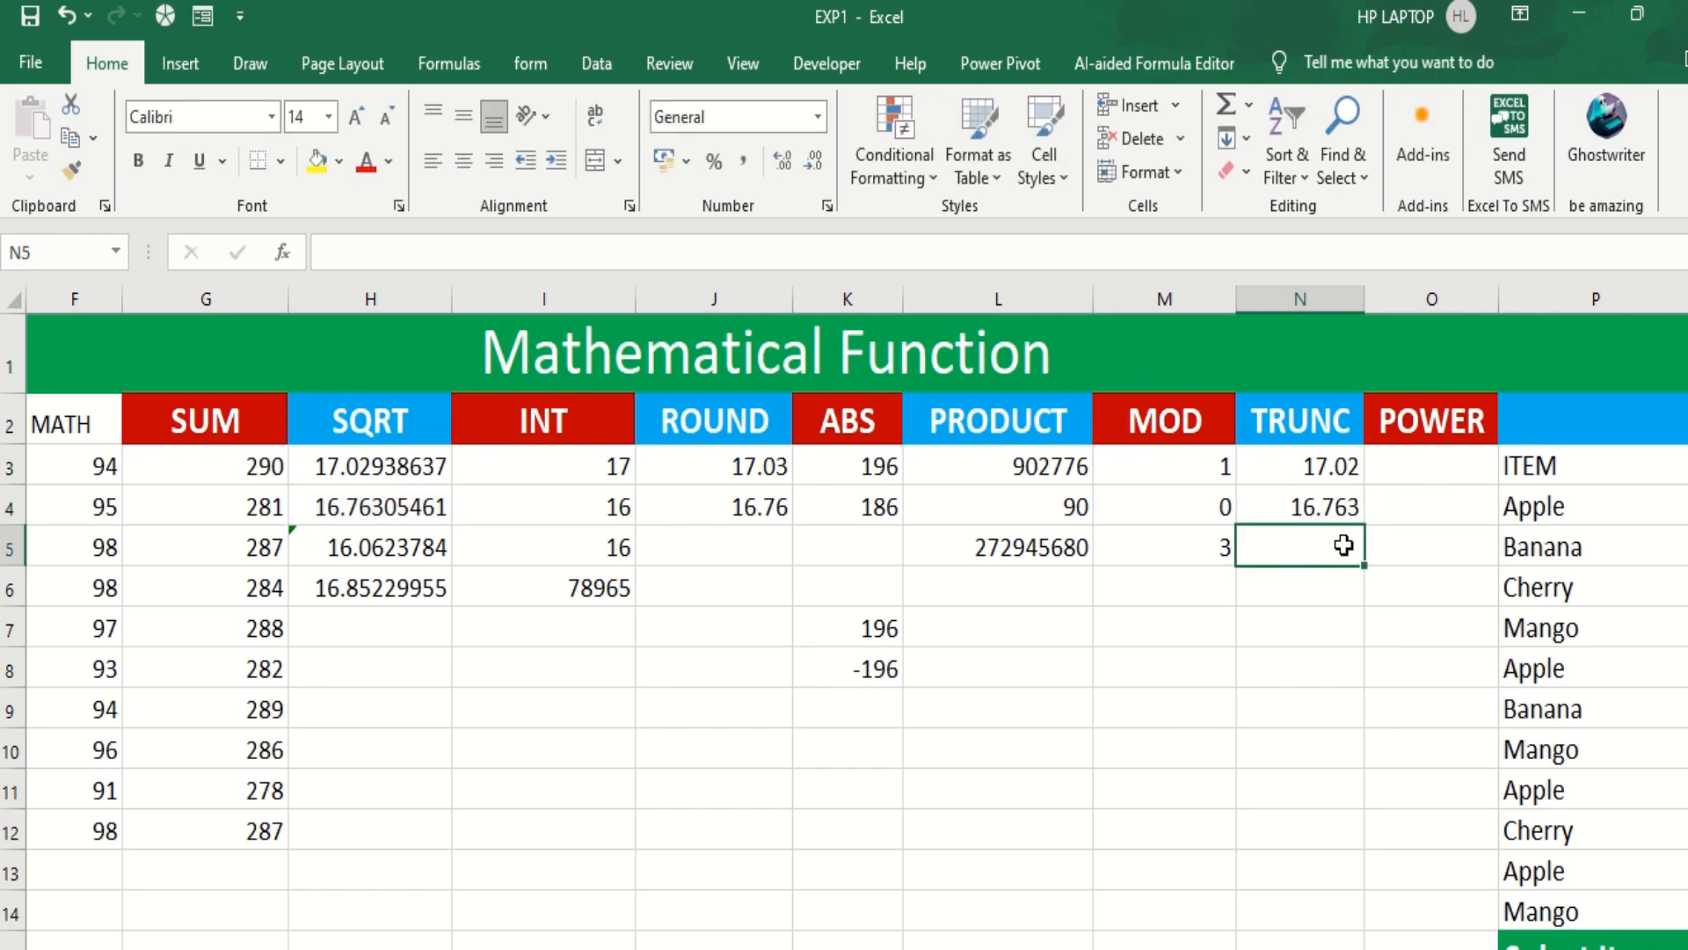
Enter the formula =POWER(I3,3) in cell O3 to raise the first INT value to the third power.
left_click(1424, 453)
type("=")
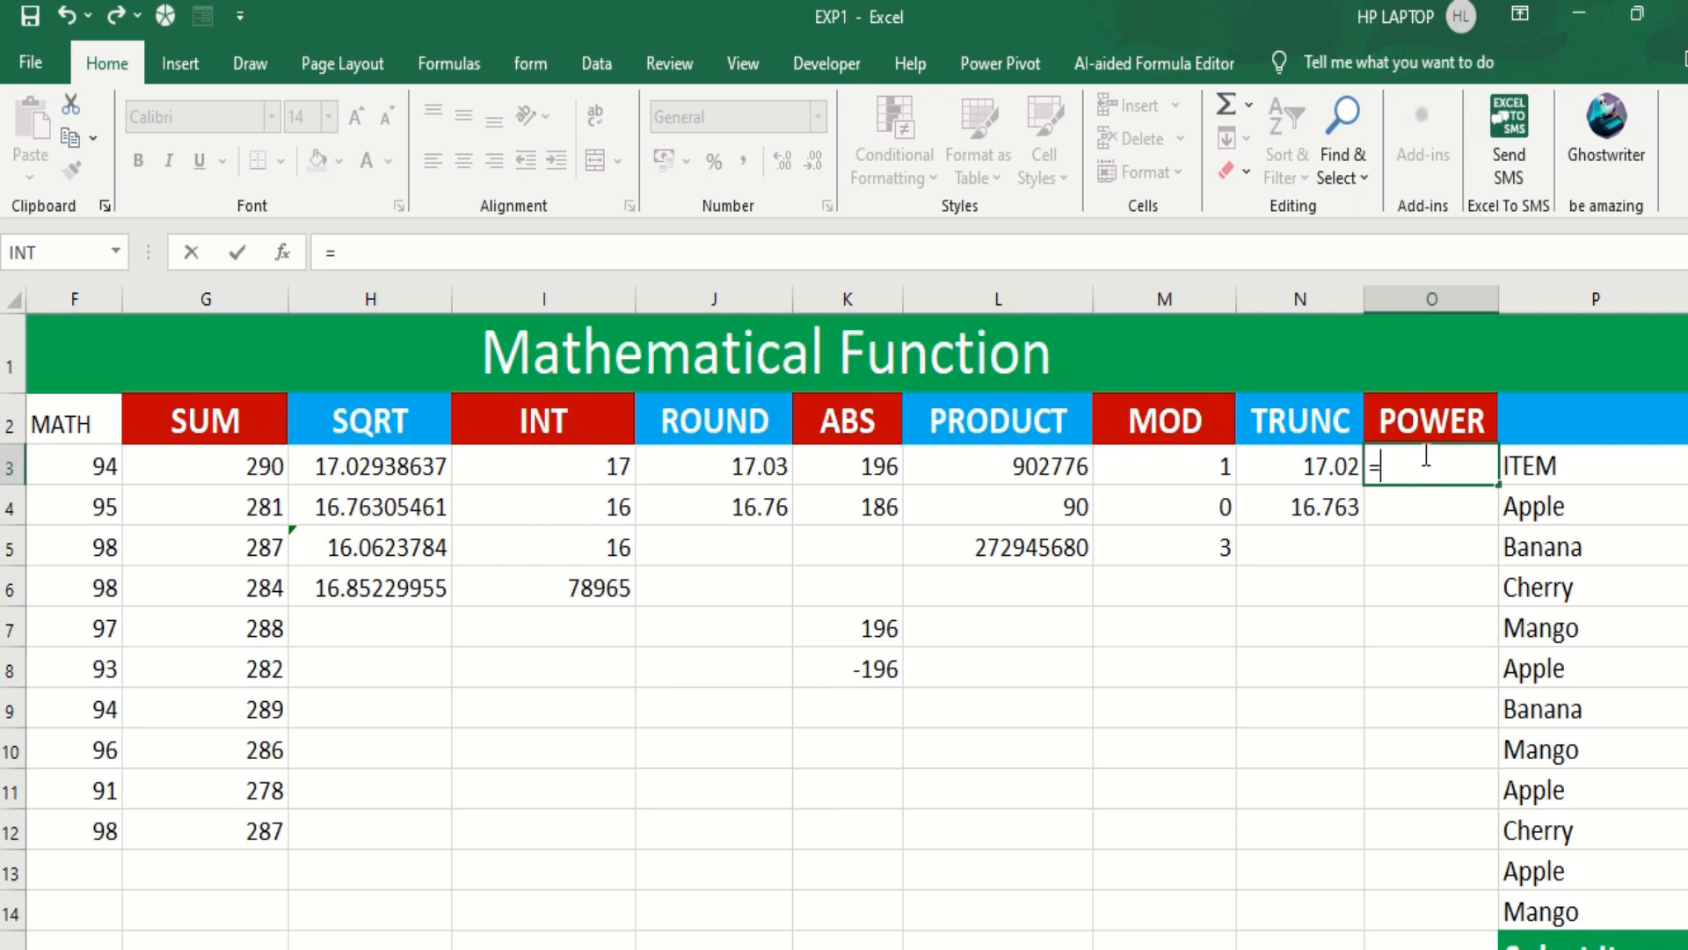
type("pow")
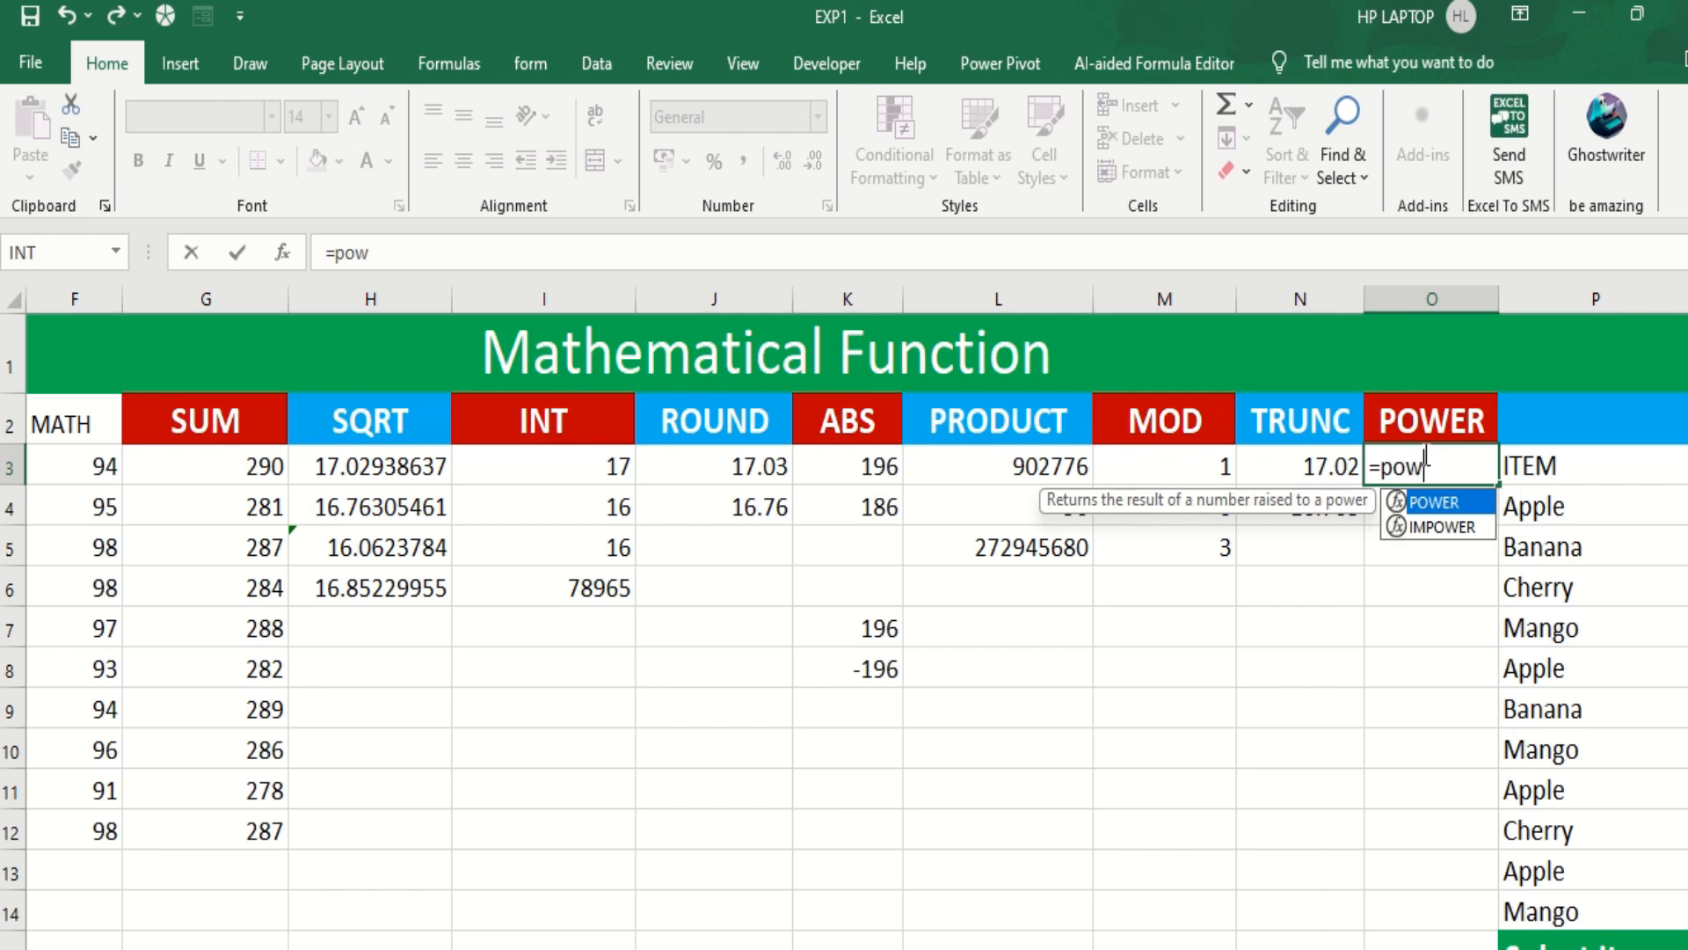
key("Tab")
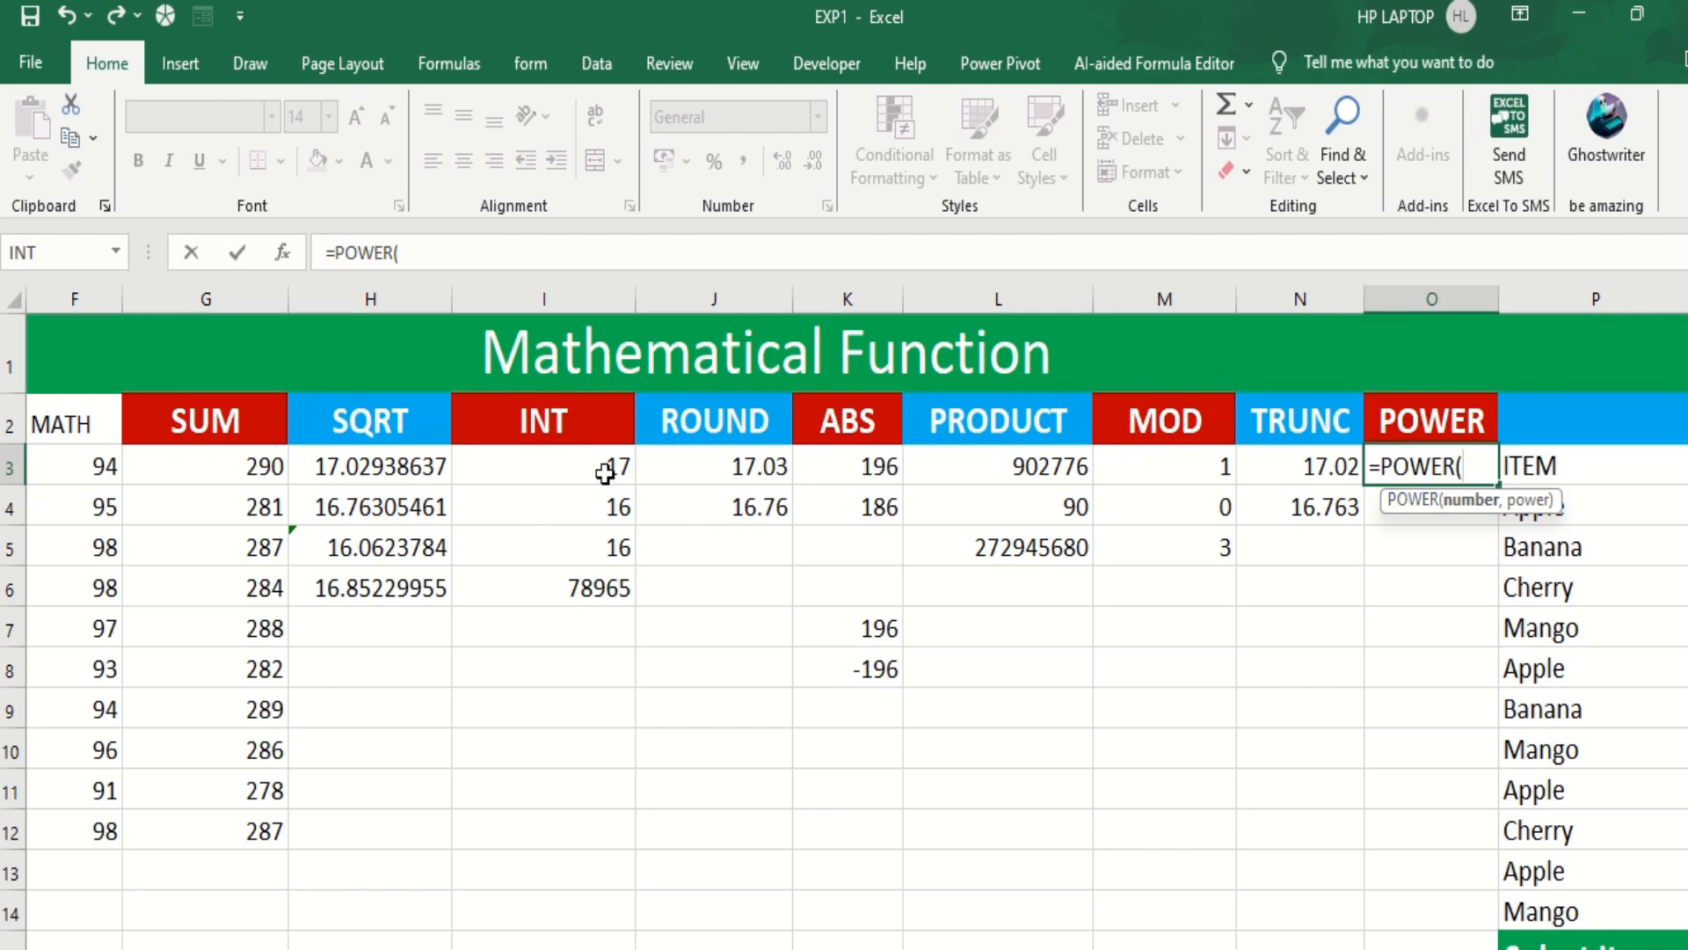
left_click(599, 466)
type(",")
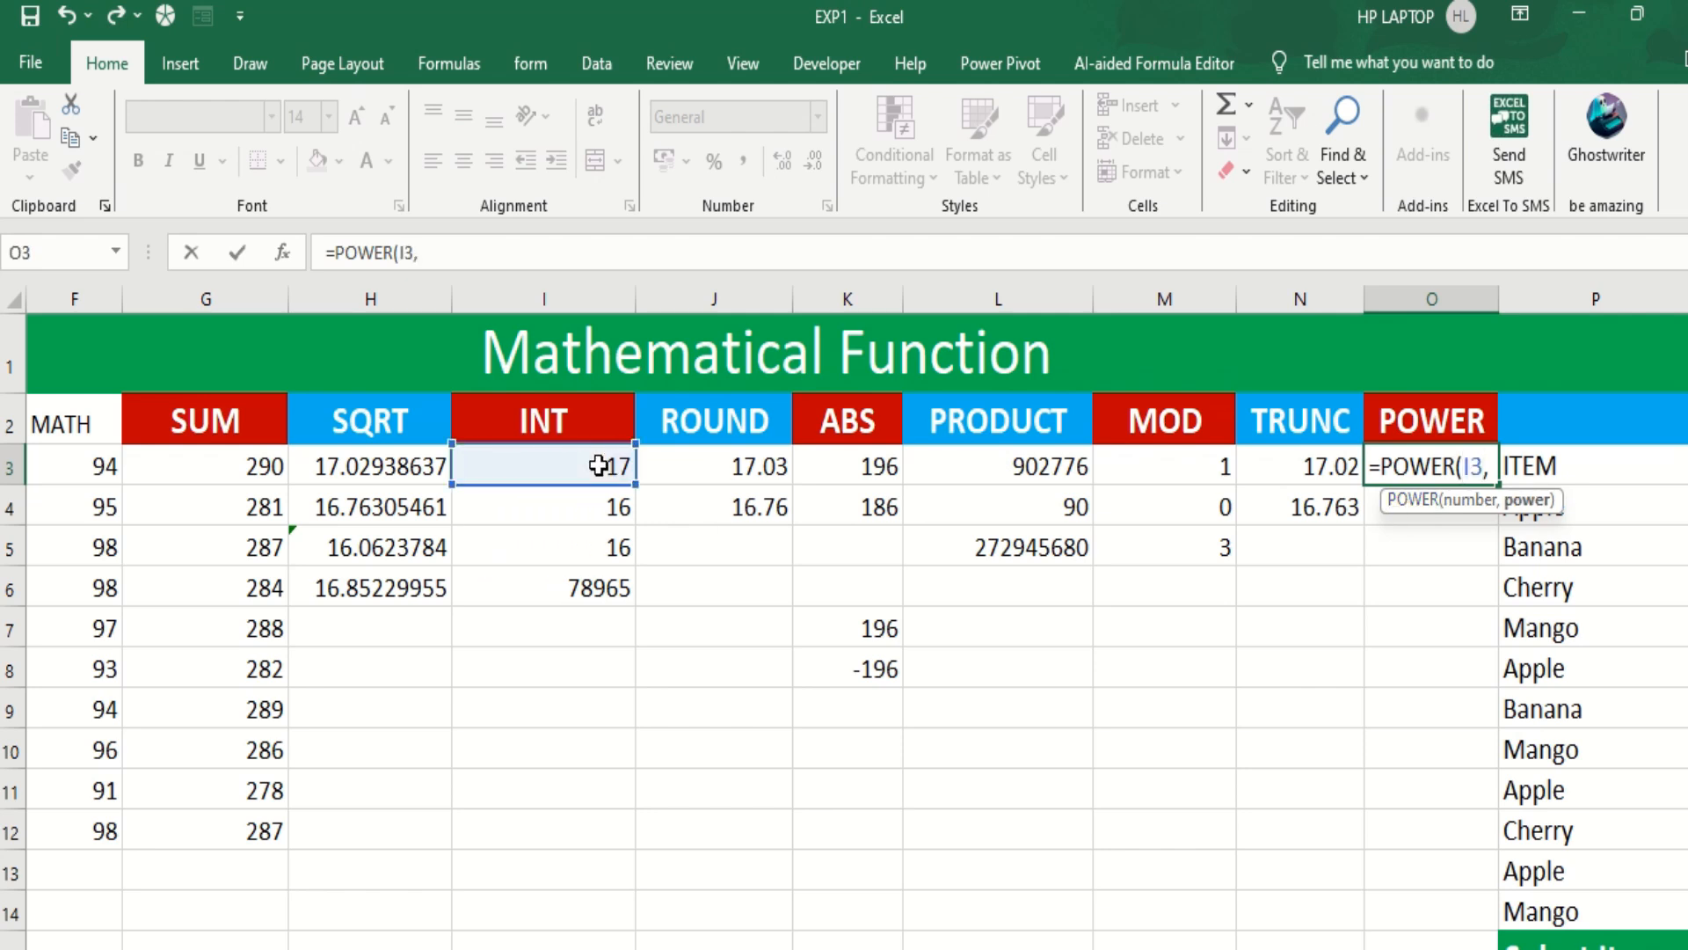
type("3)")
key("Return")
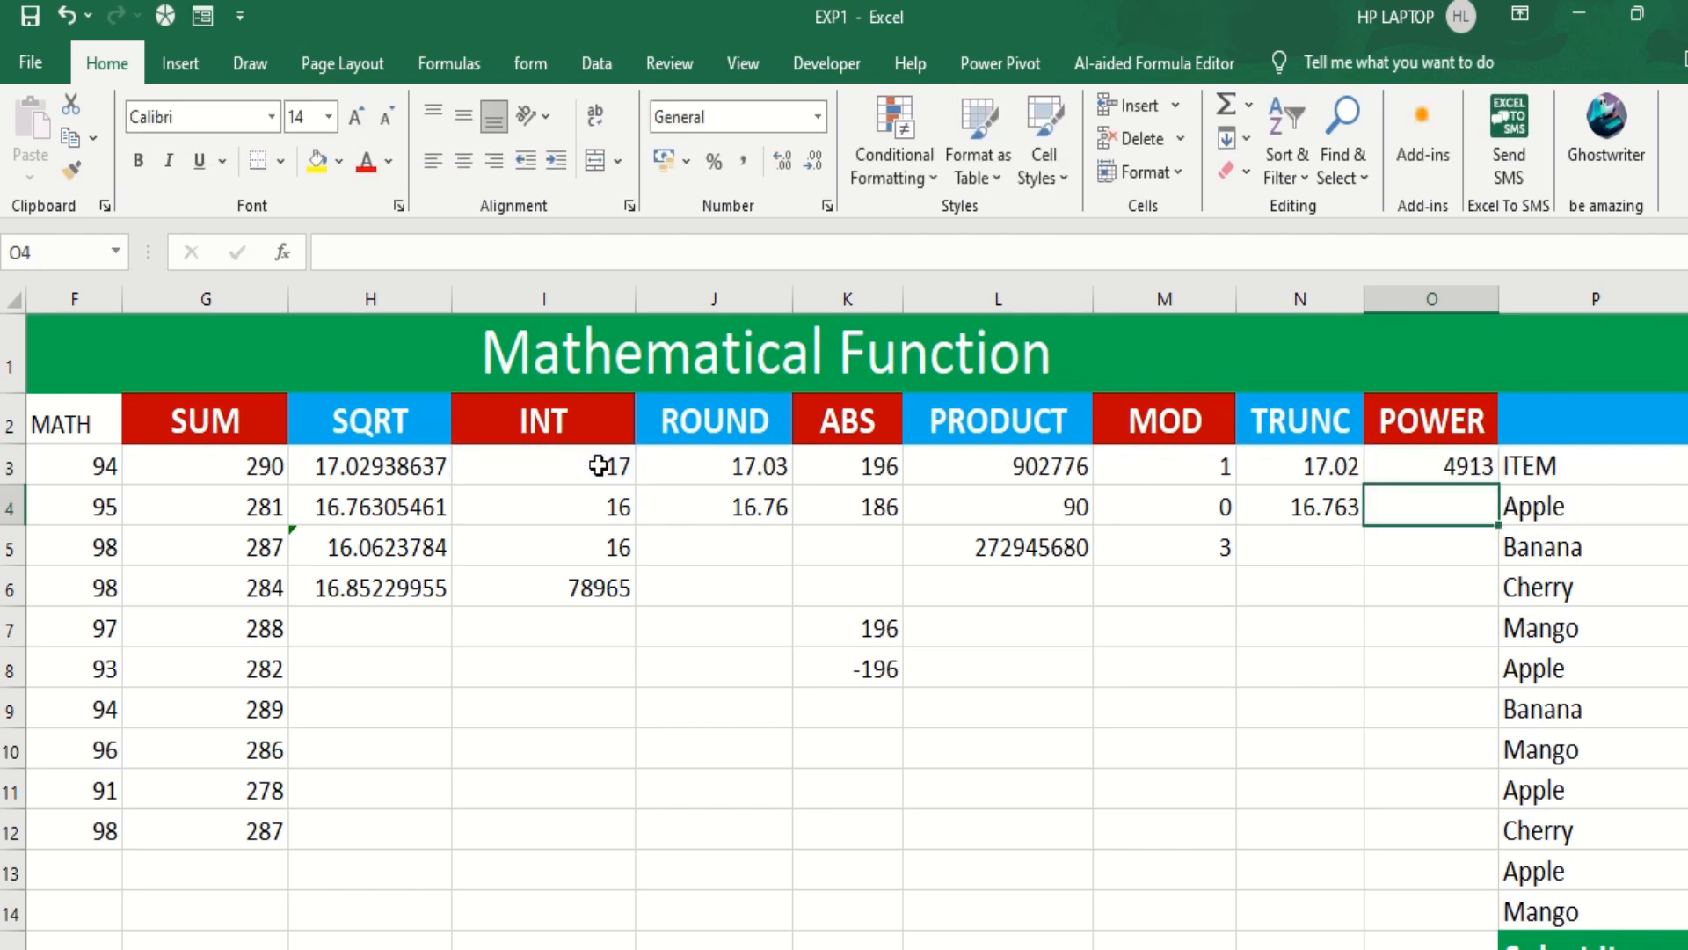
Enter the formula =POWER(2,4) in cell O4 to raise 2 to the fourth power.
type("=powe")
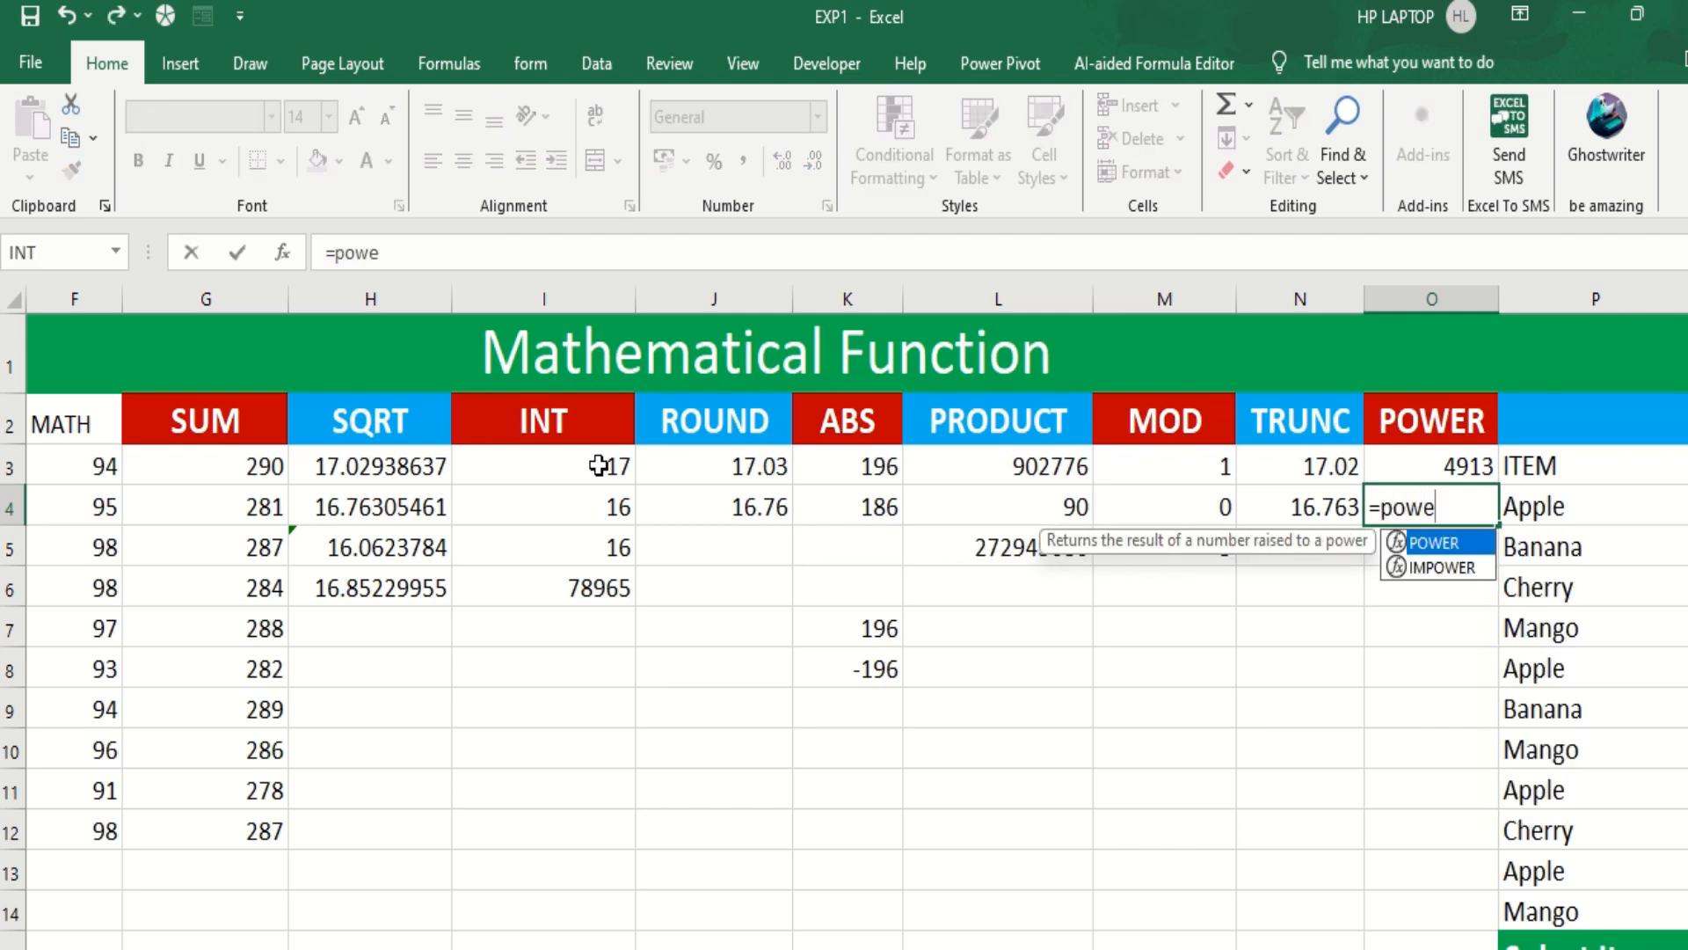
key("Tab")
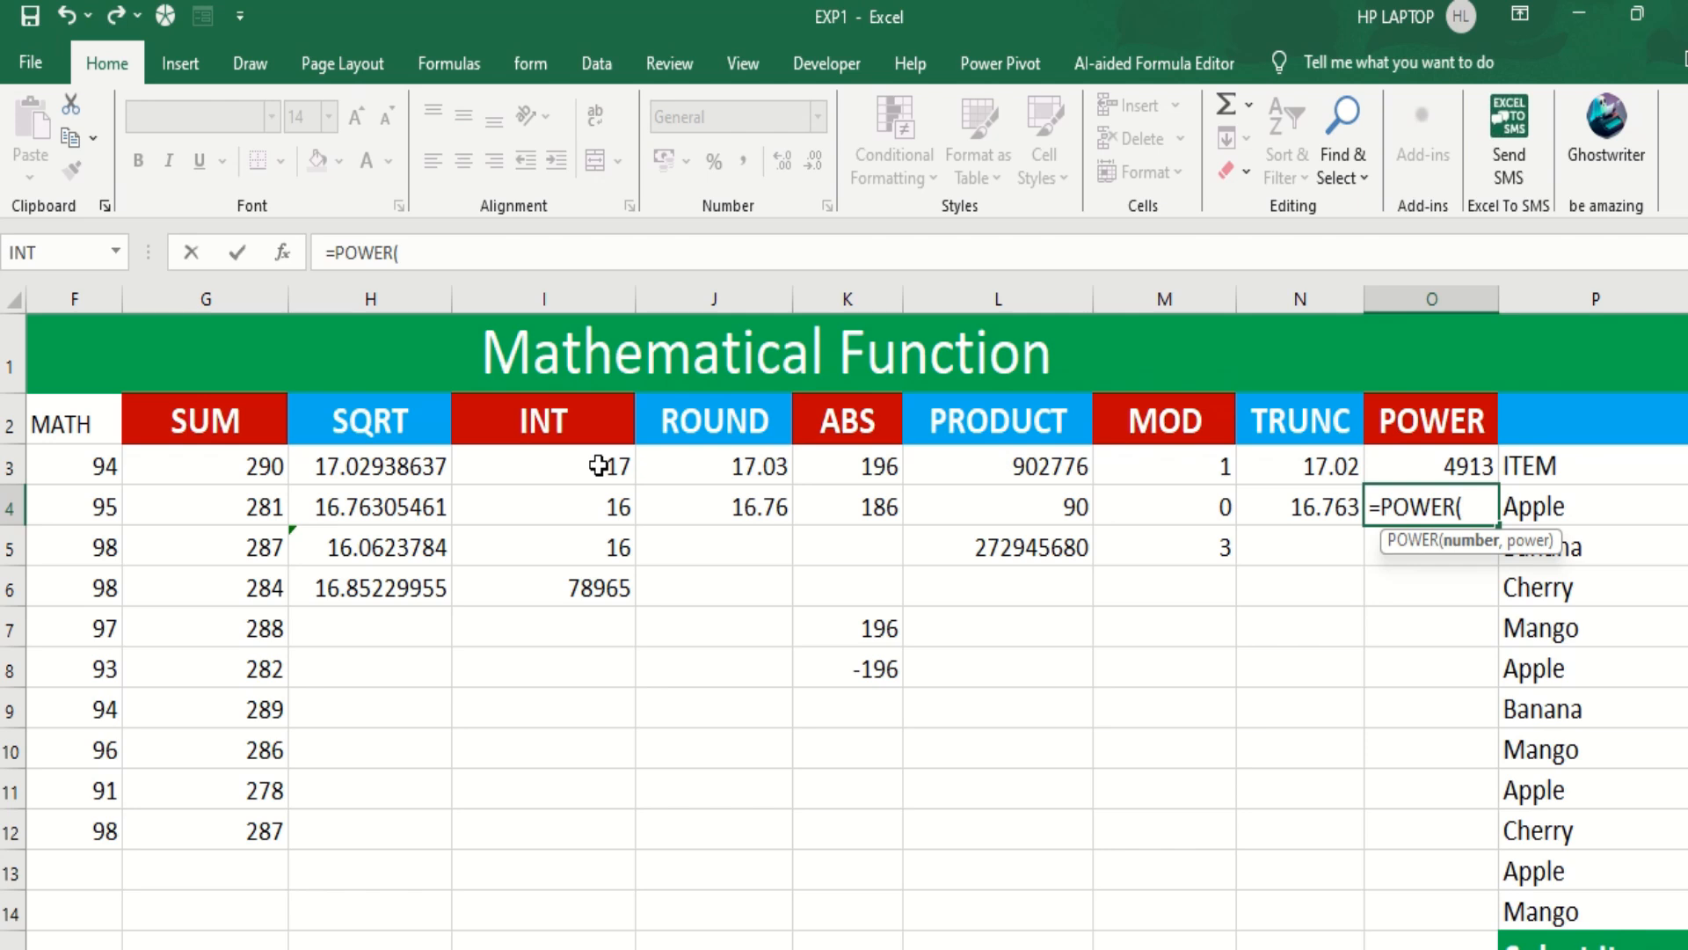
type("2,4)")
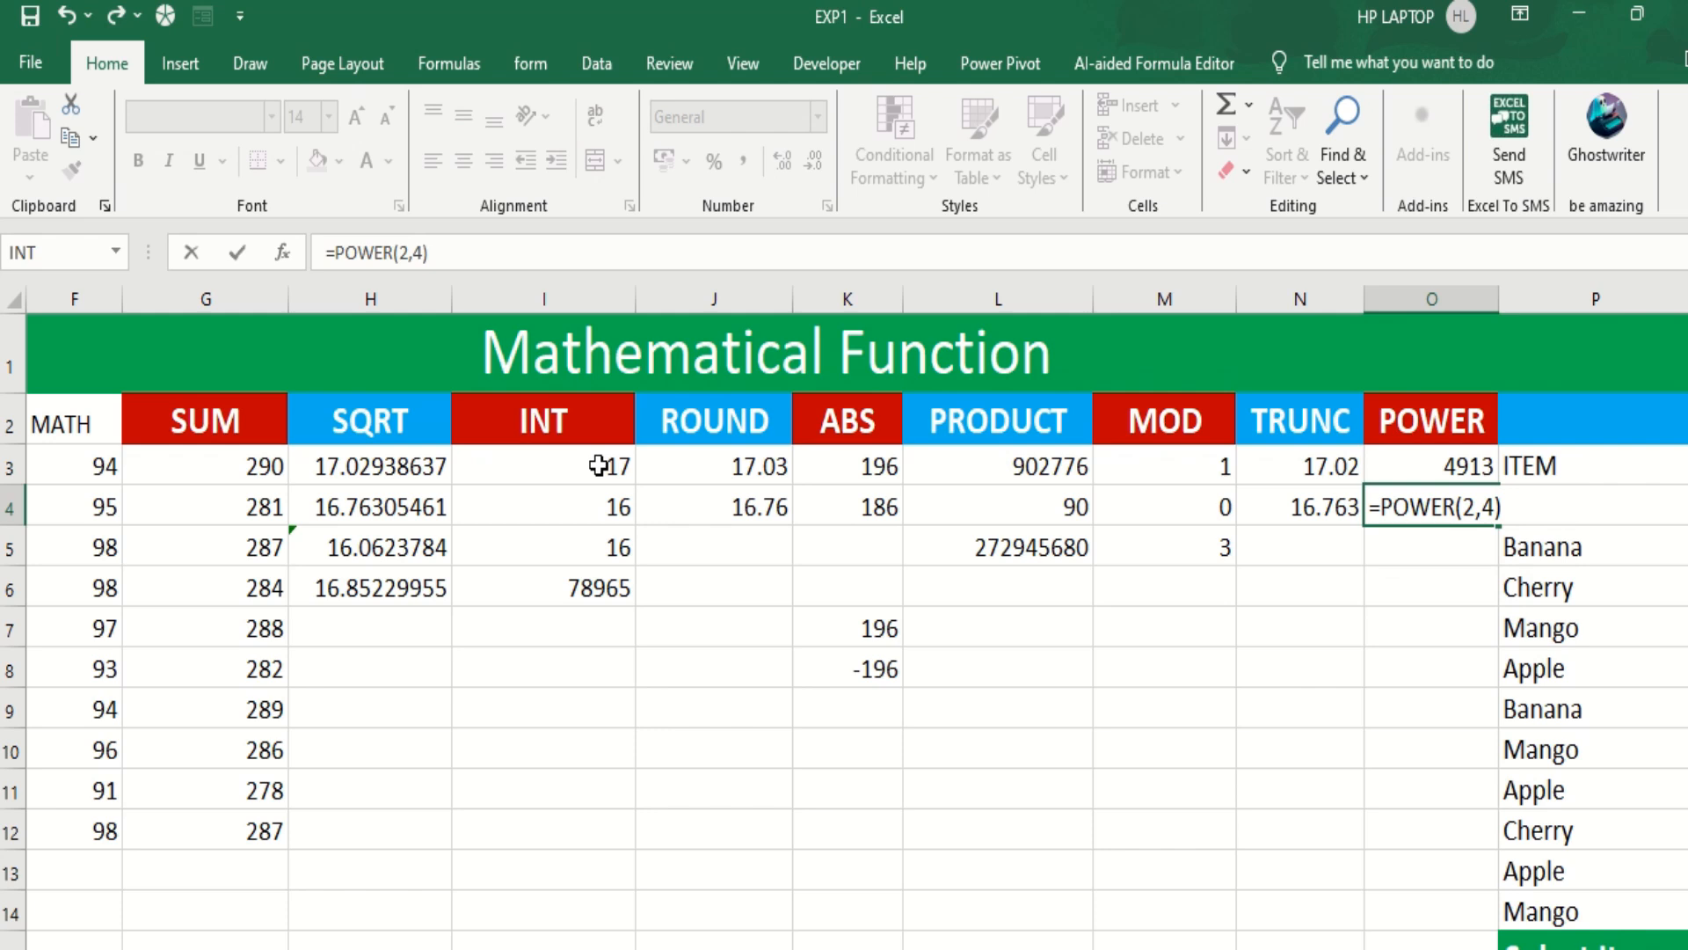
key("Return")
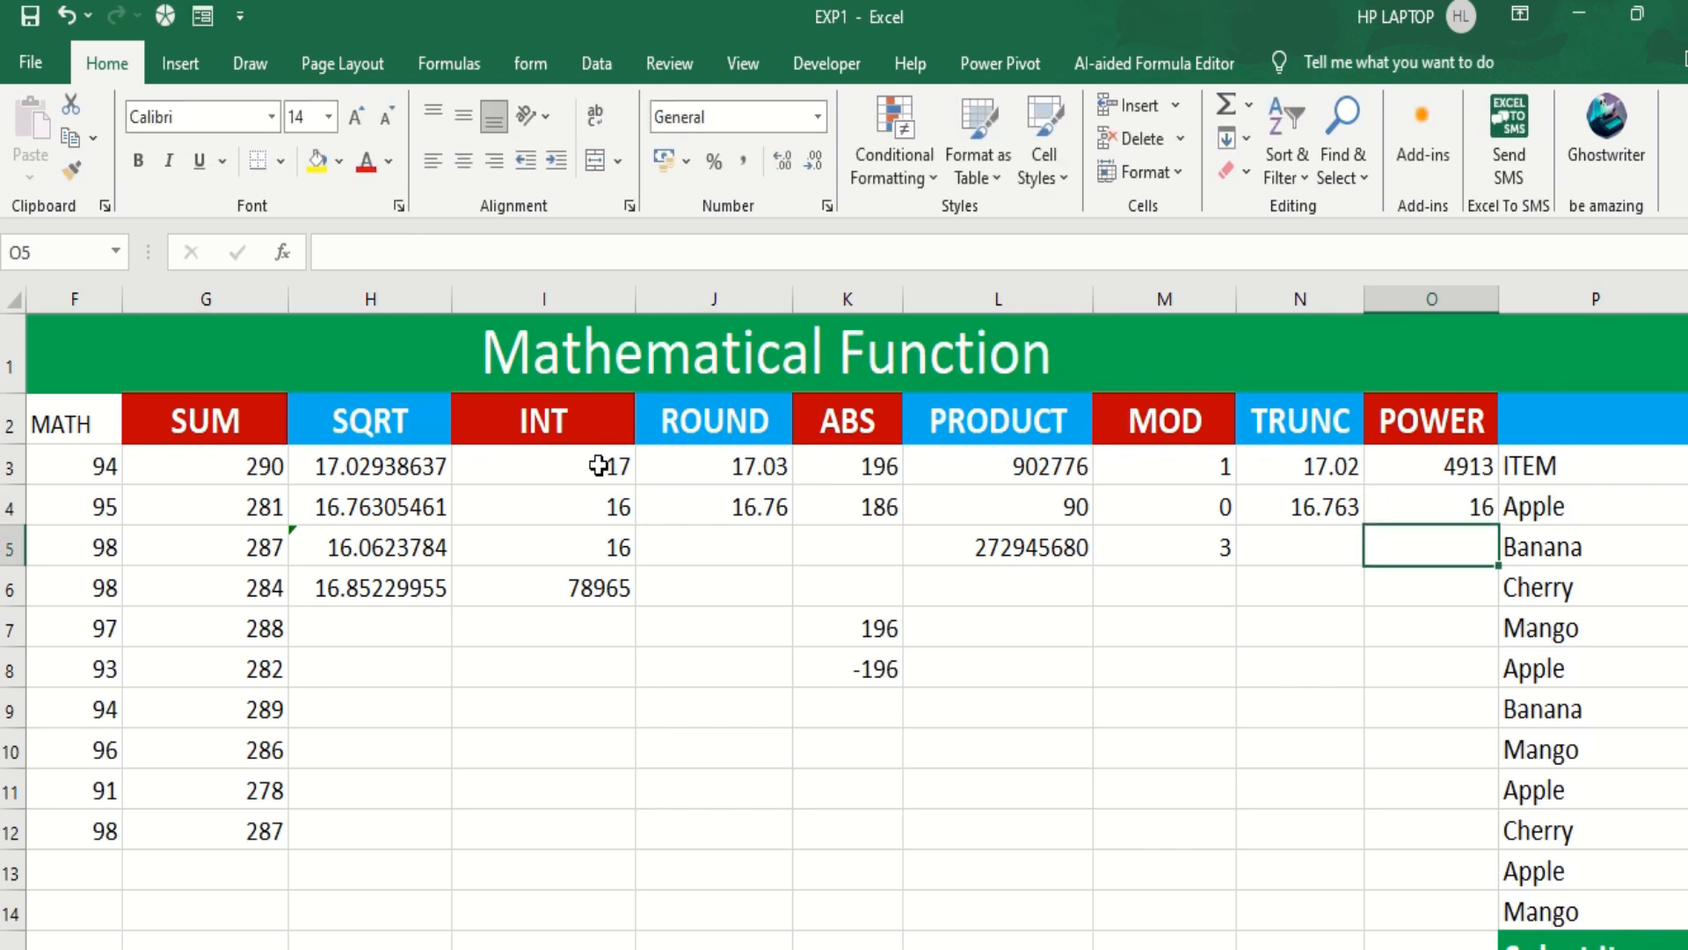
Enter the formula =POWER(G6,2) in cell O5 to square the SUM value in row 6.
type("=powe")
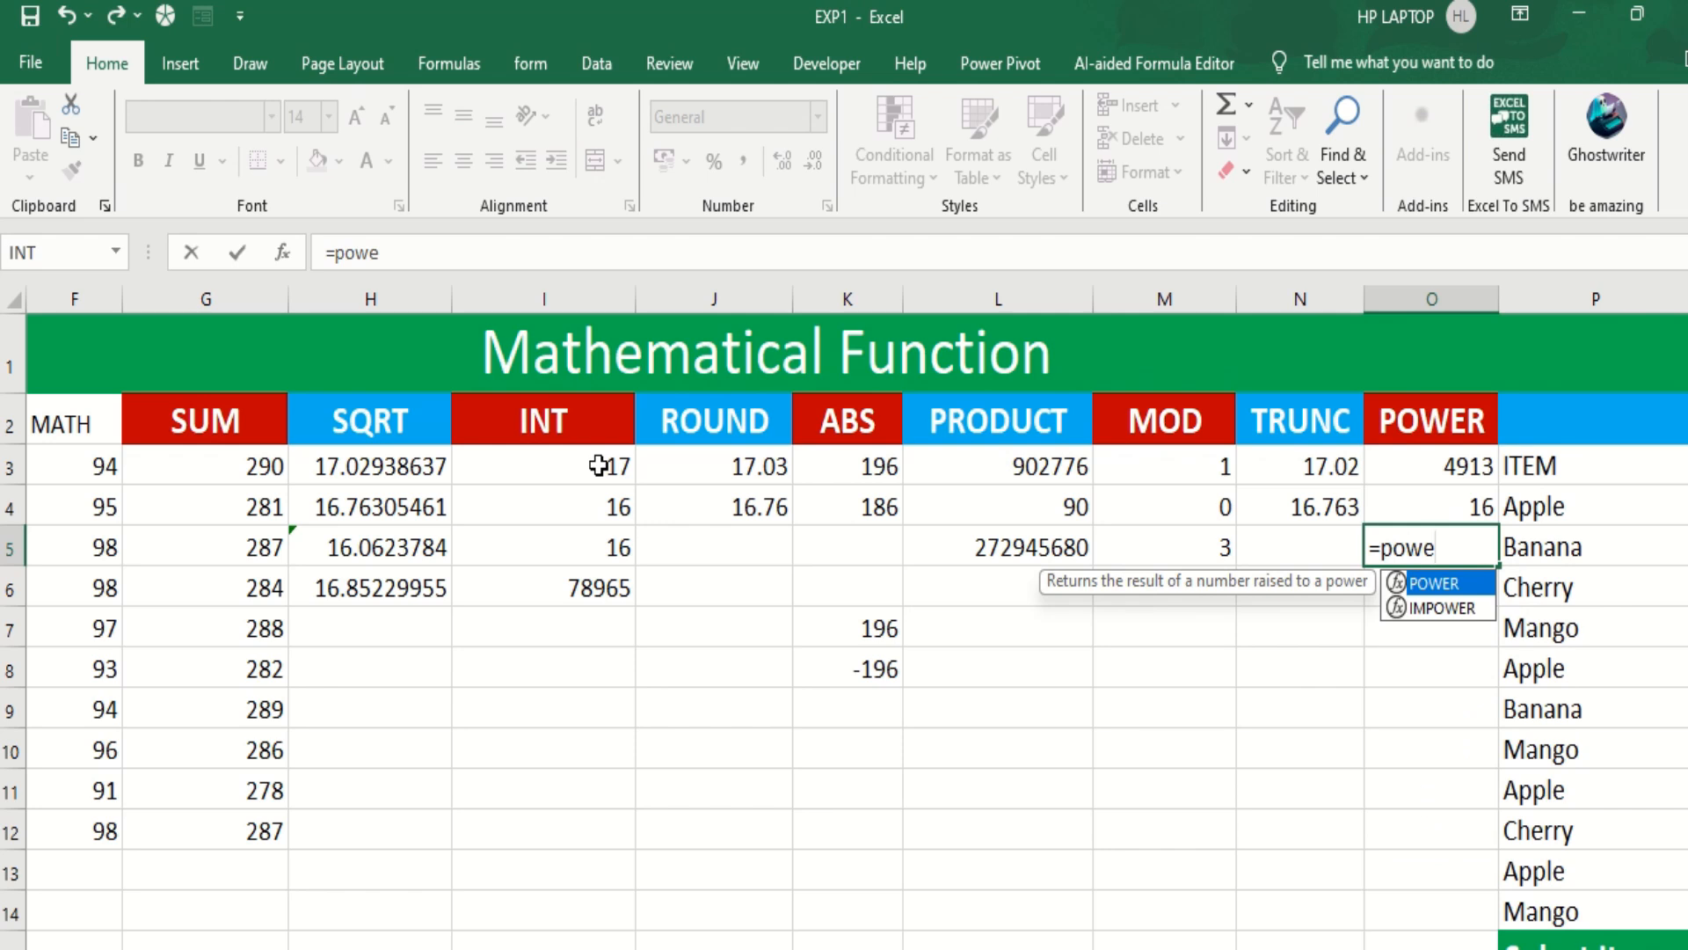
key("Tab")
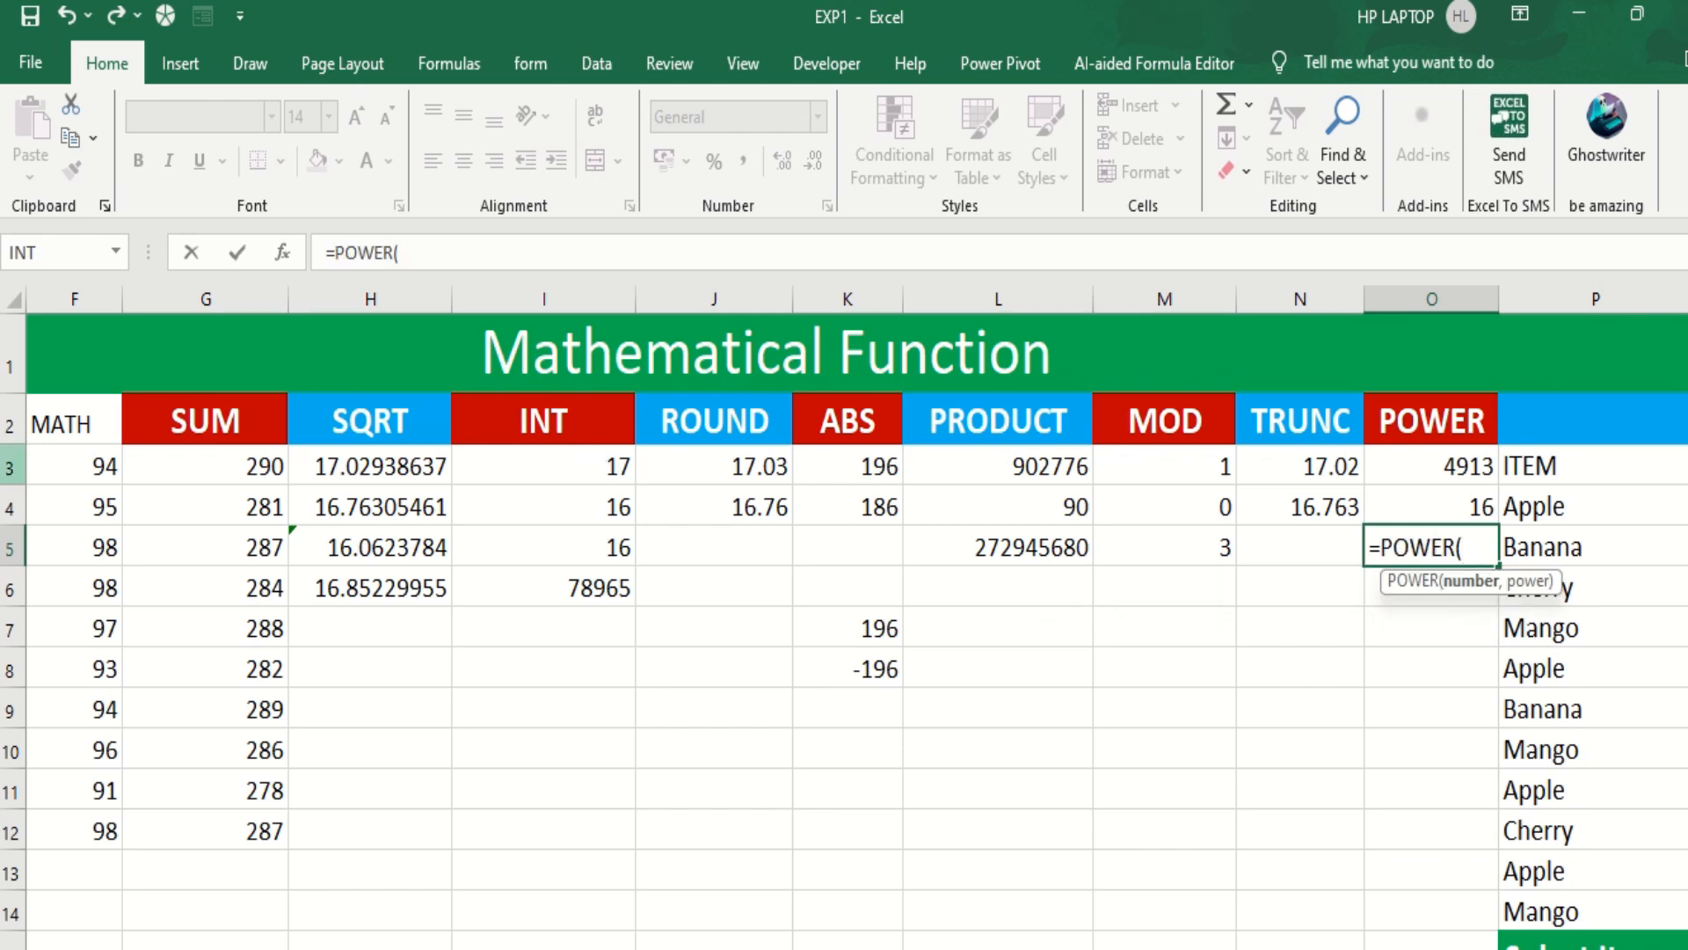
left_click(242, 583)
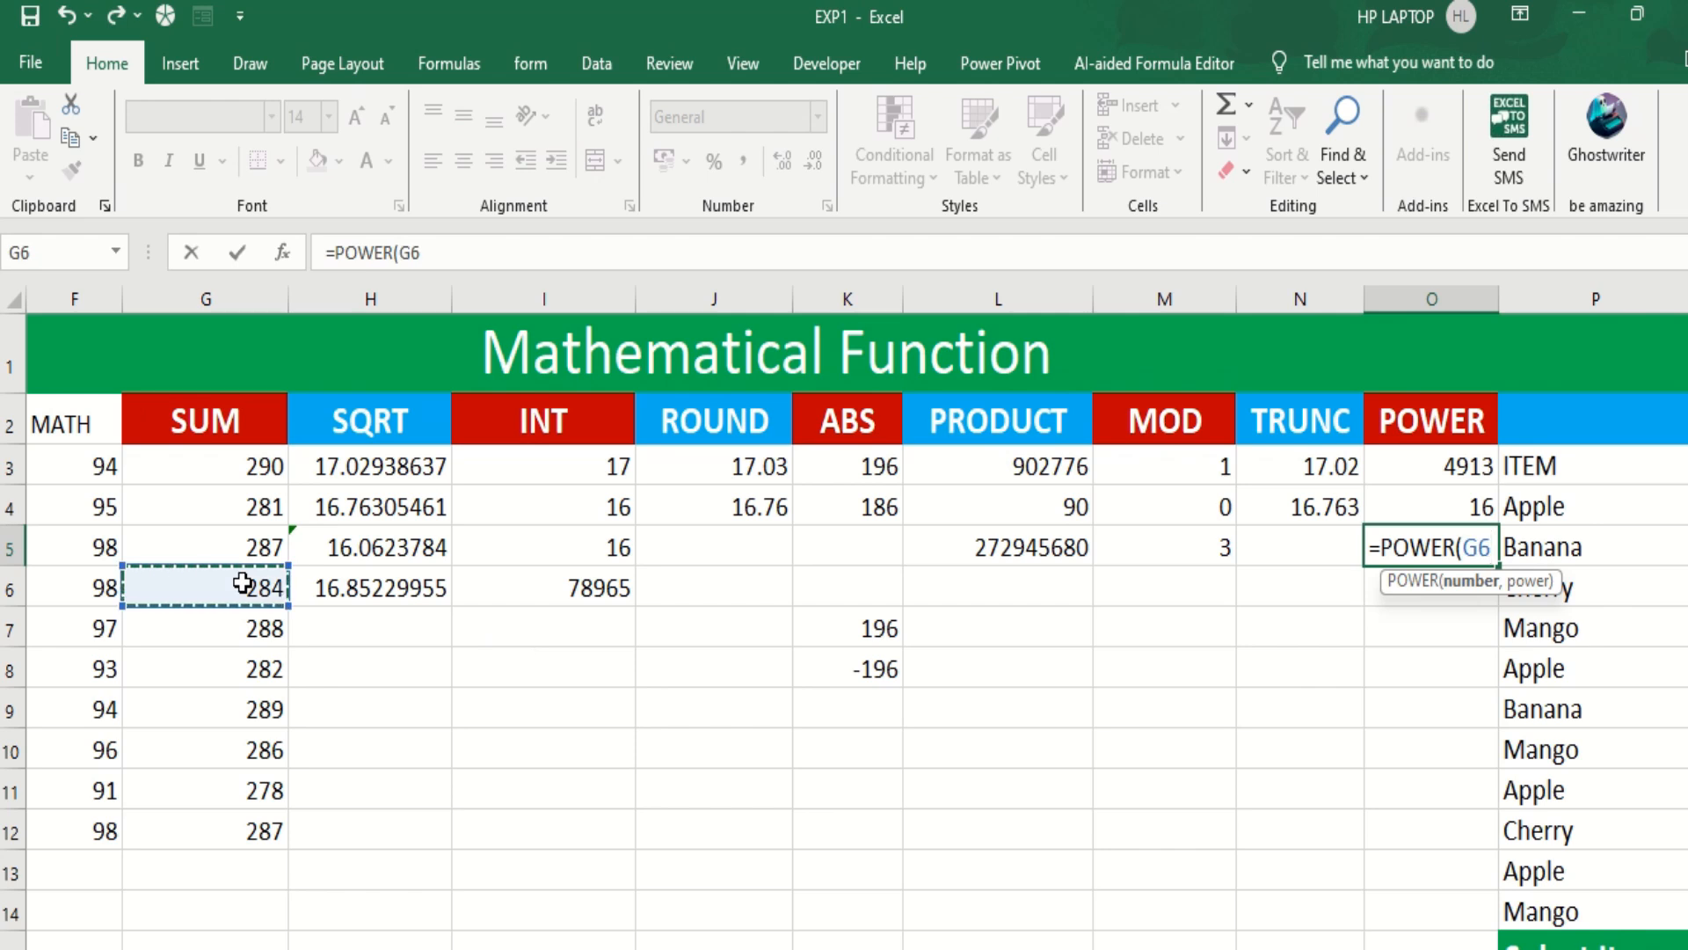
type(",2")
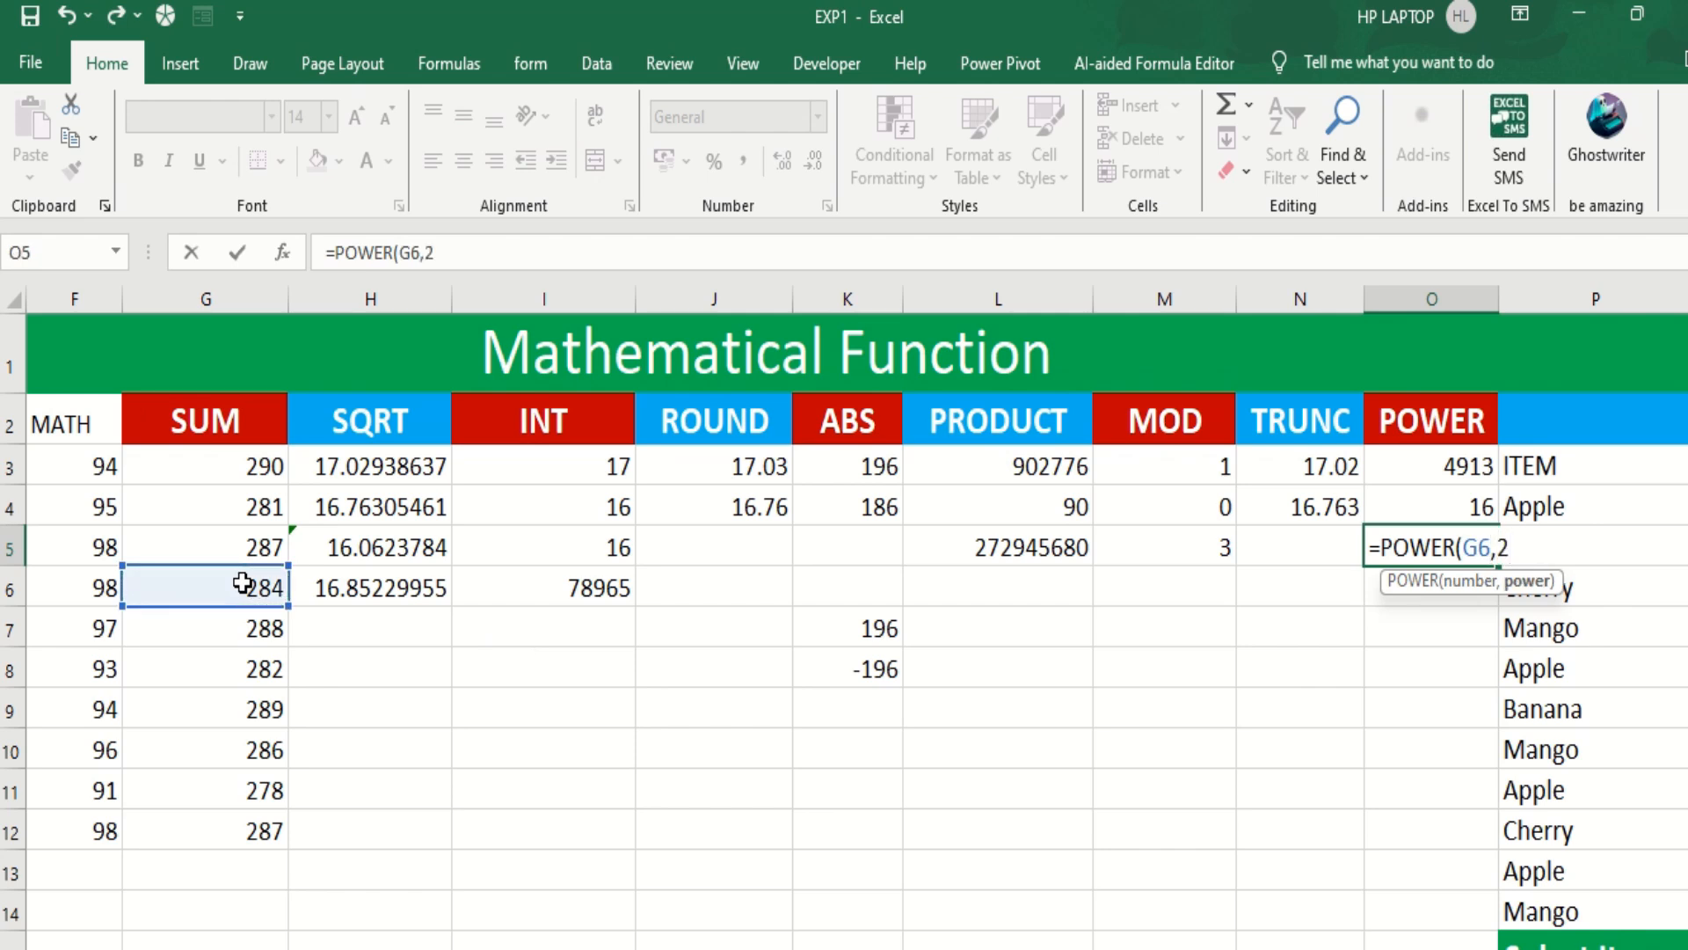
type(")")
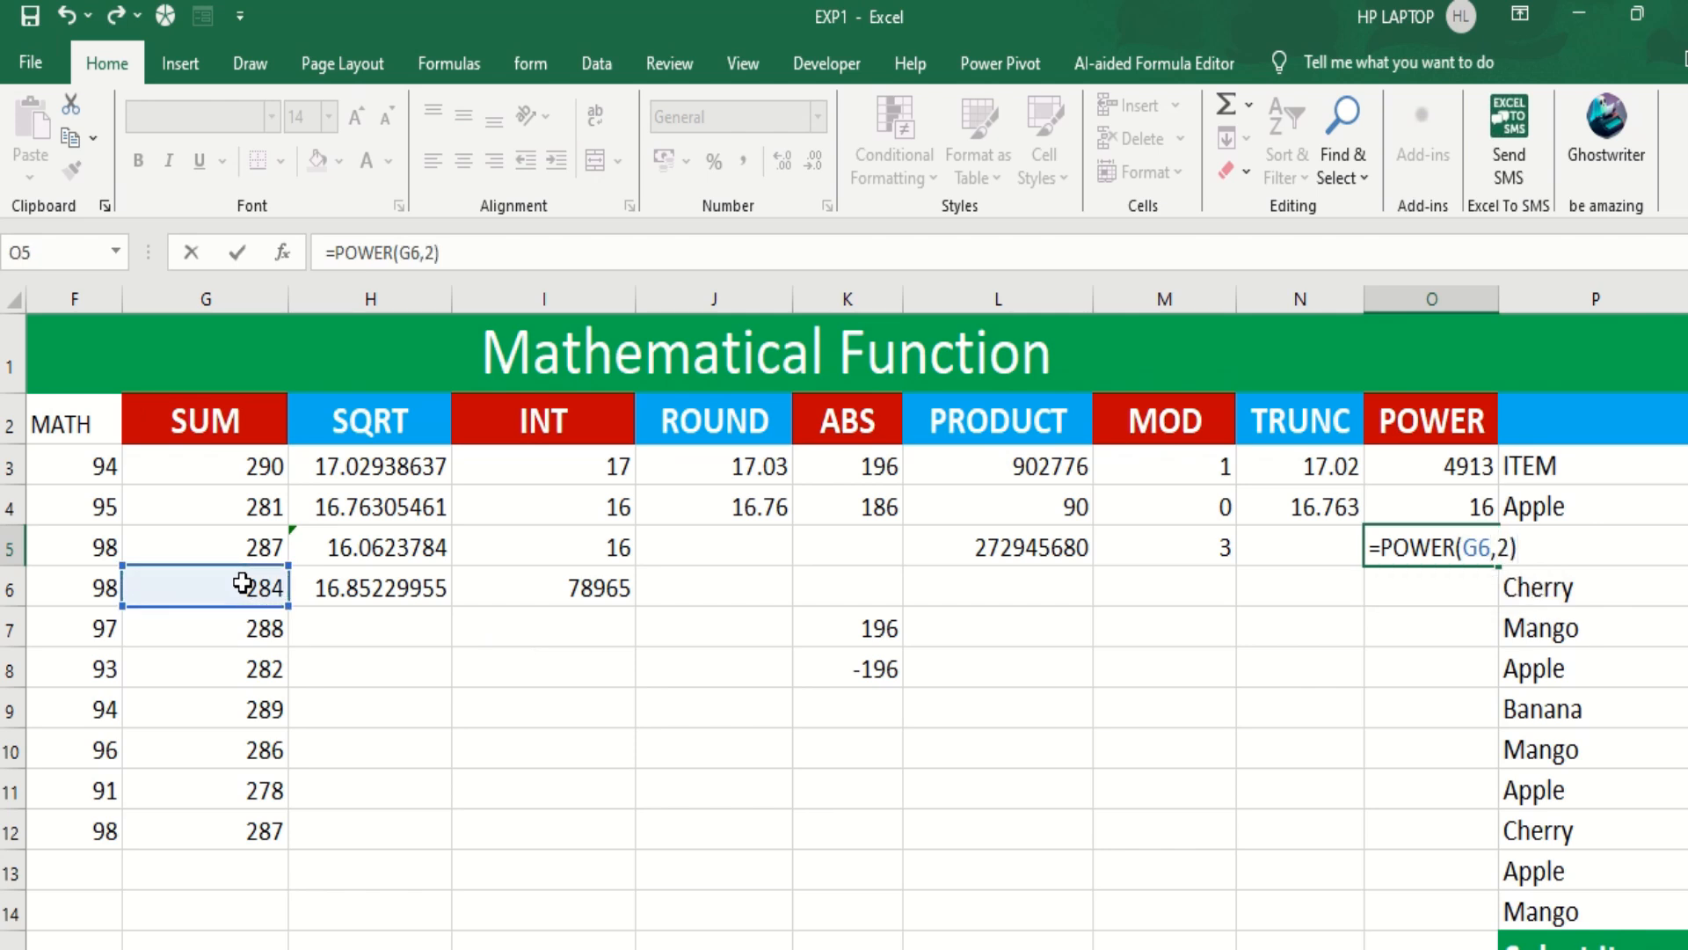
key("Return")
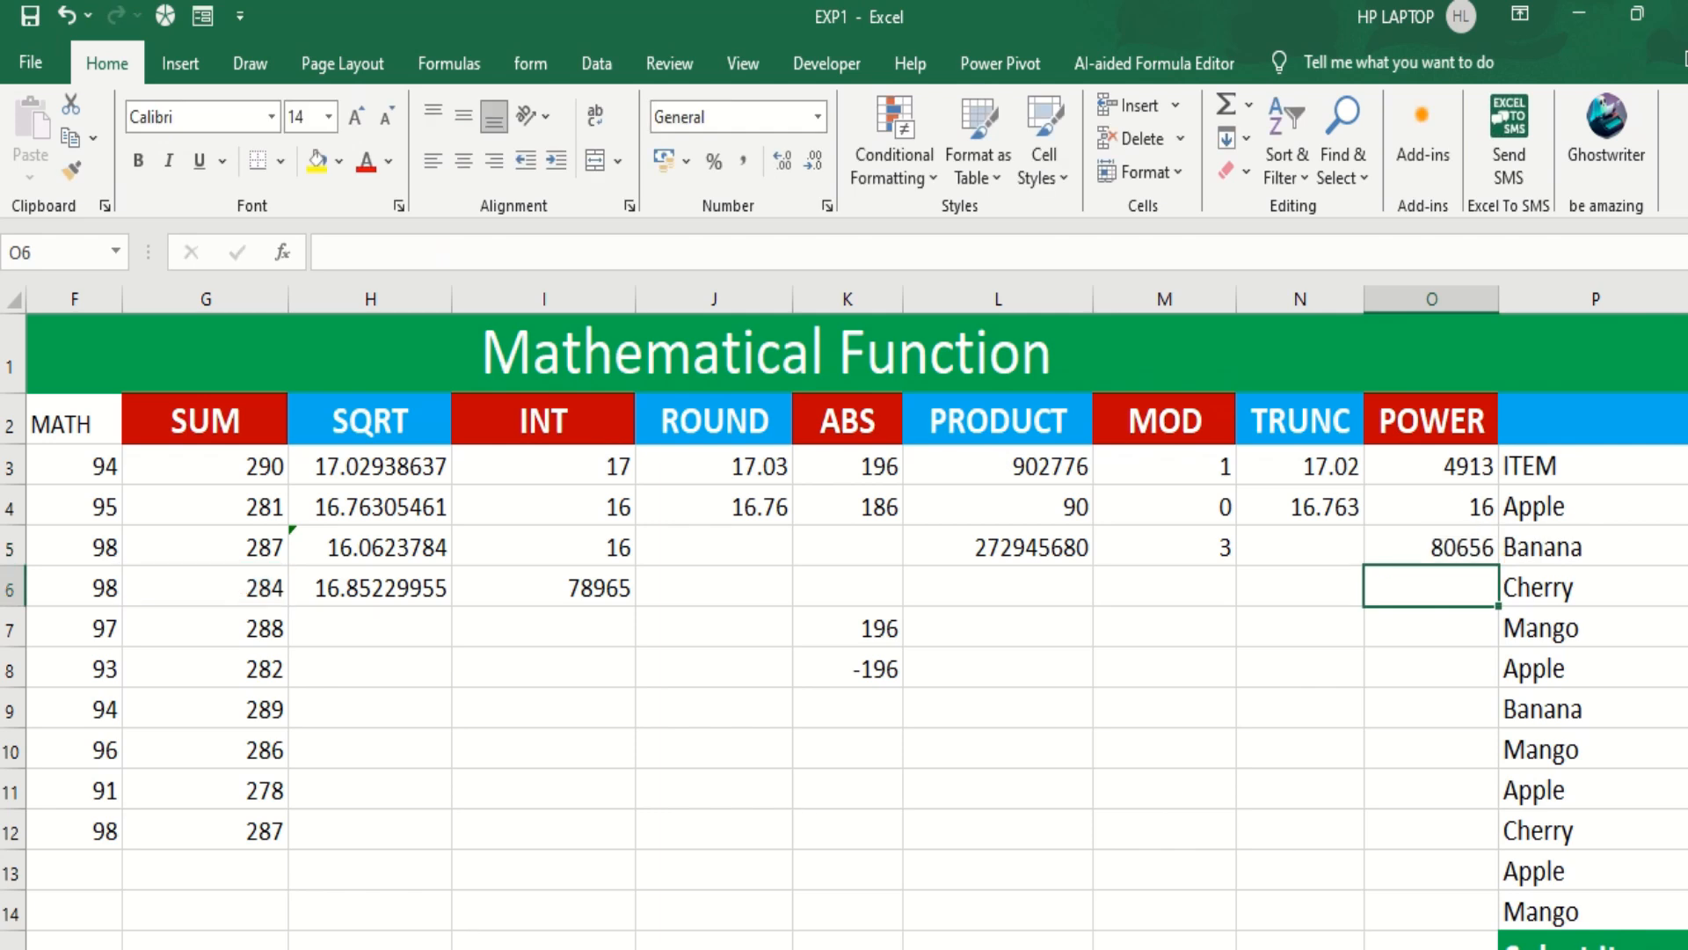
Enter the formula =SUMIF(P4:P14,P16,Q4:Q14) in cell Q16 to total the rates of the item named in P16.
scroll(857, 615, "right", 3)
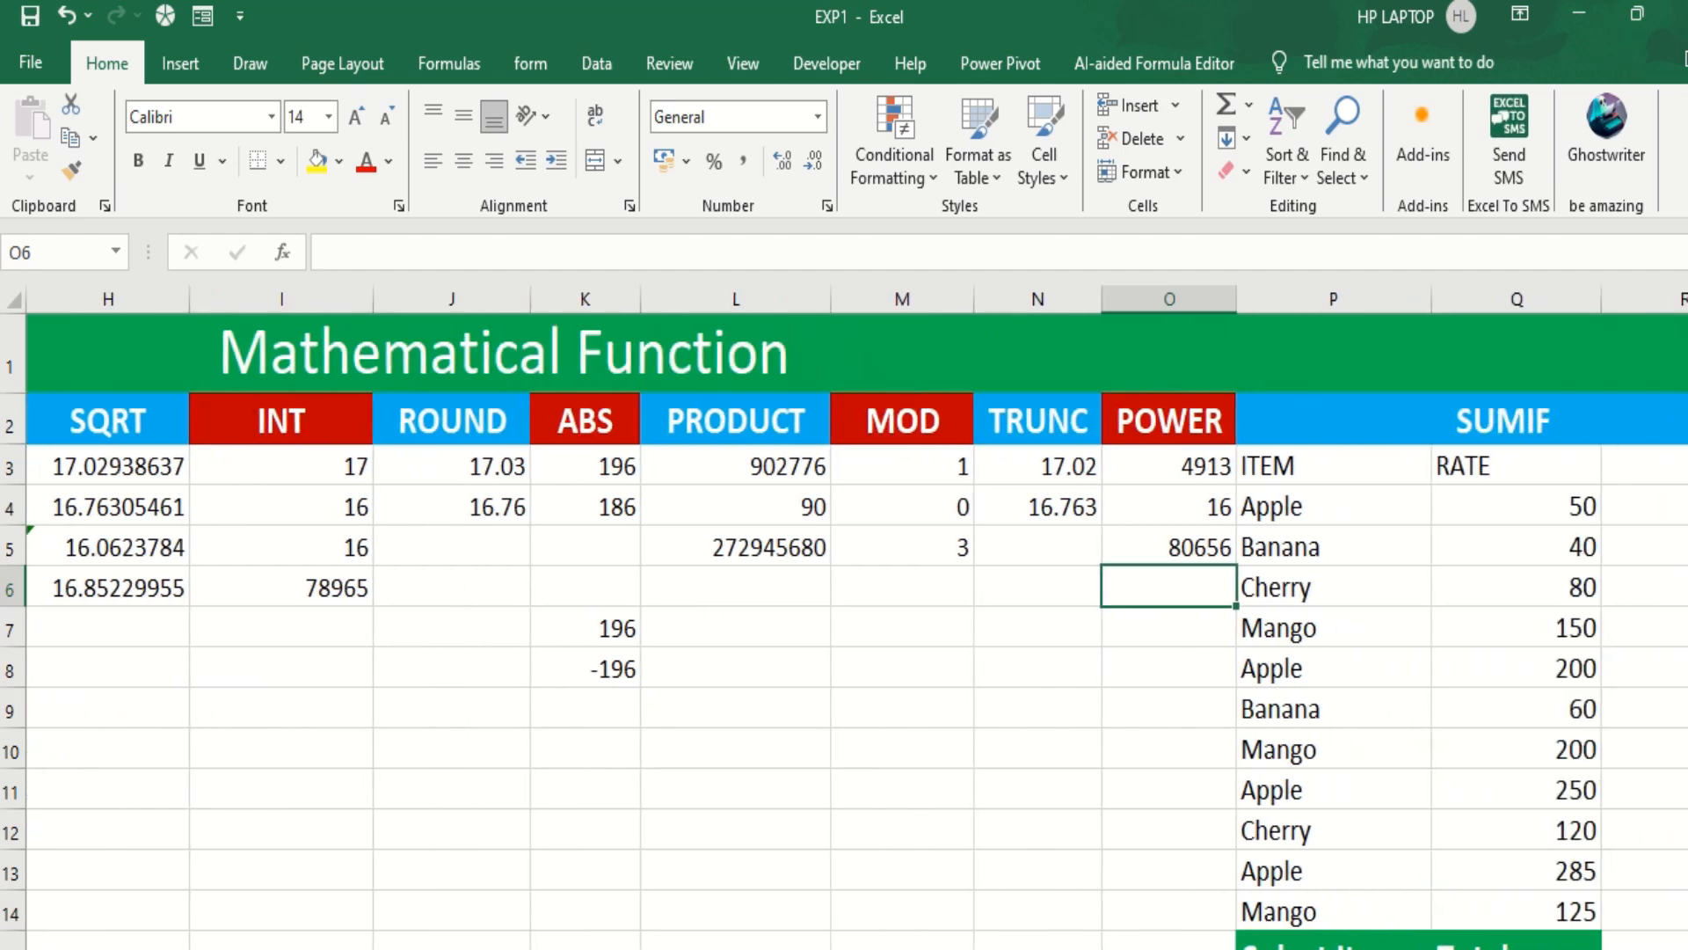
scroll(845, 615, "down", 1)
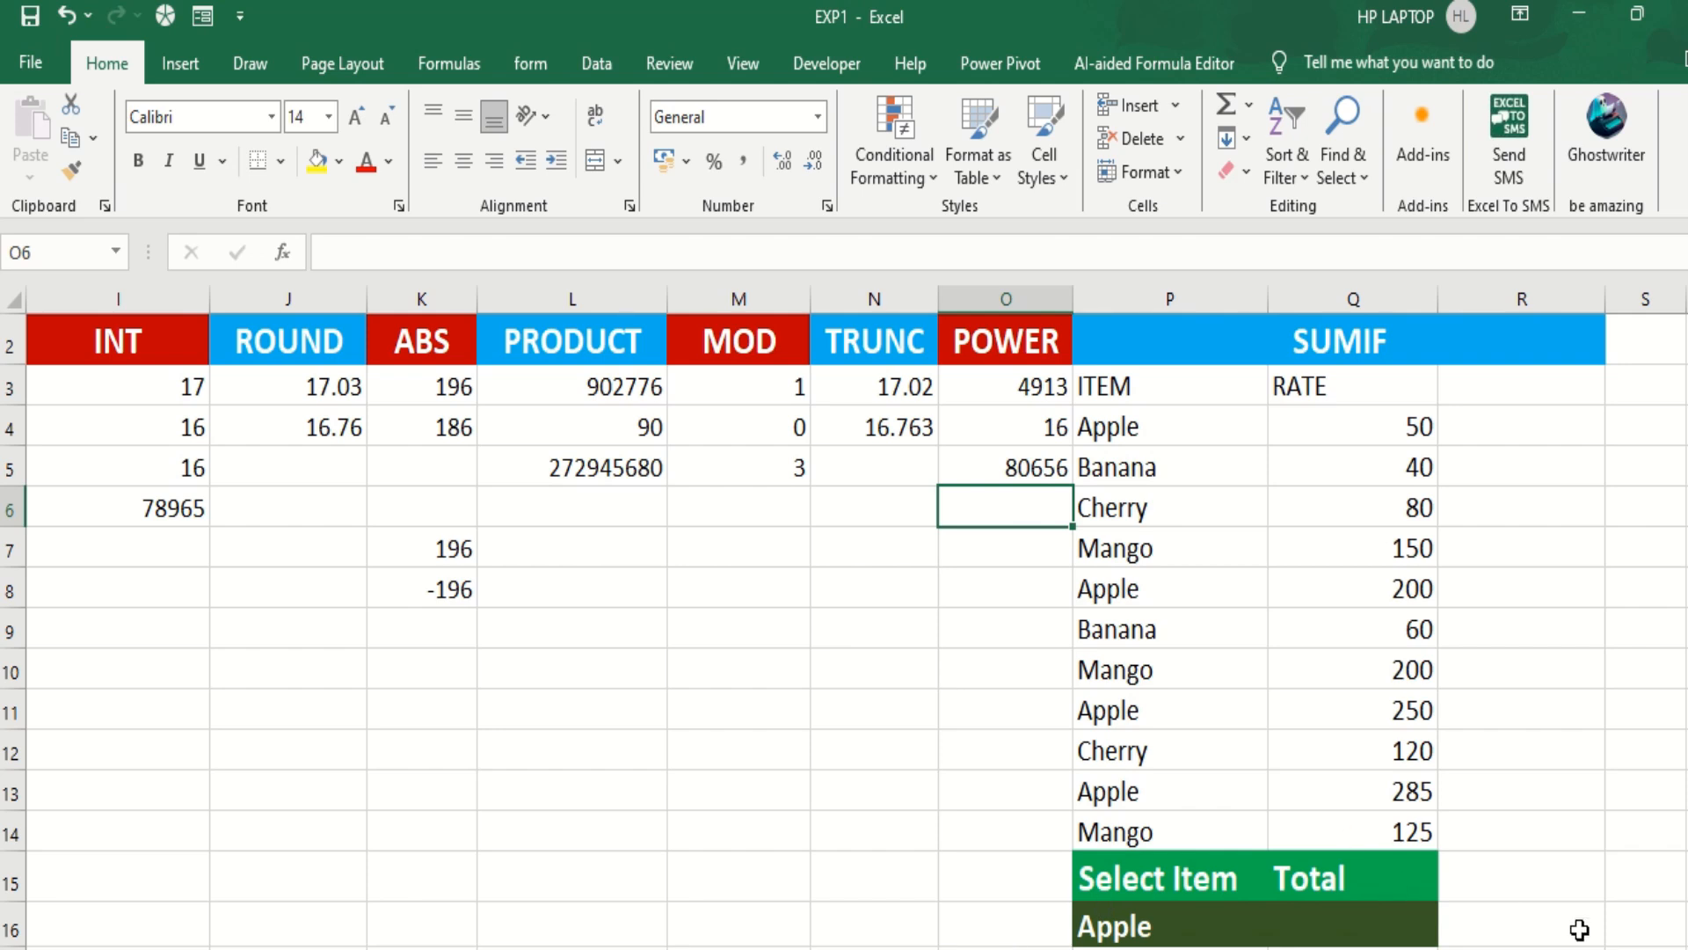
scroll(844, 633, "down", 1)
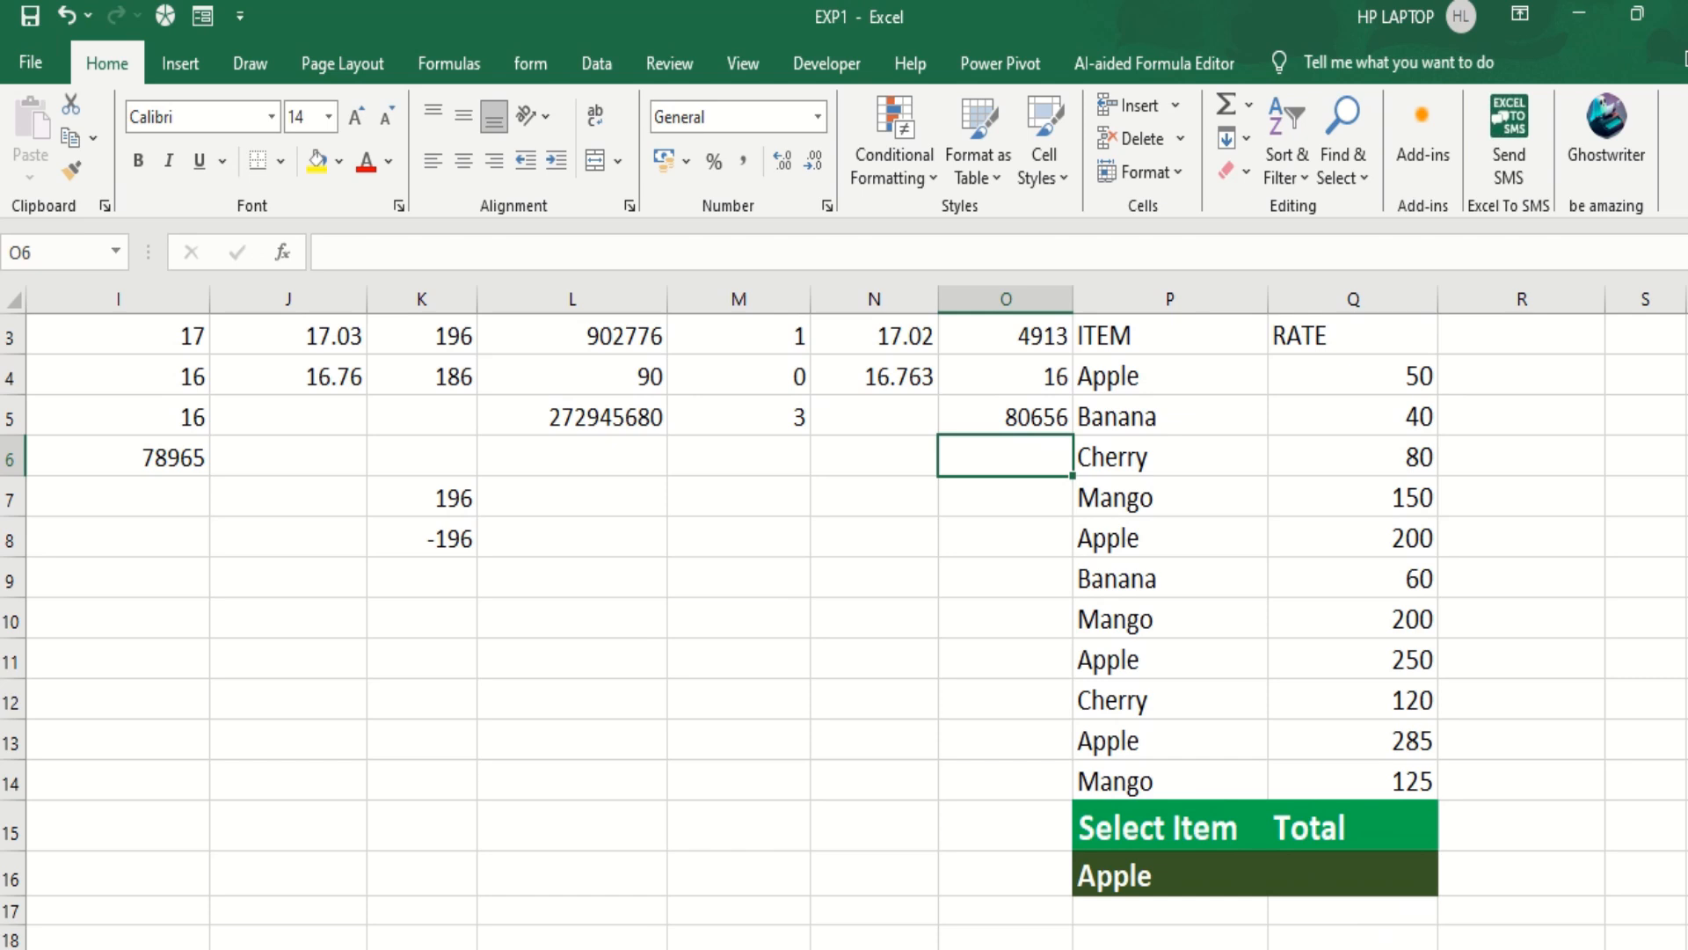
scroll(1354, 579, "up", 1)
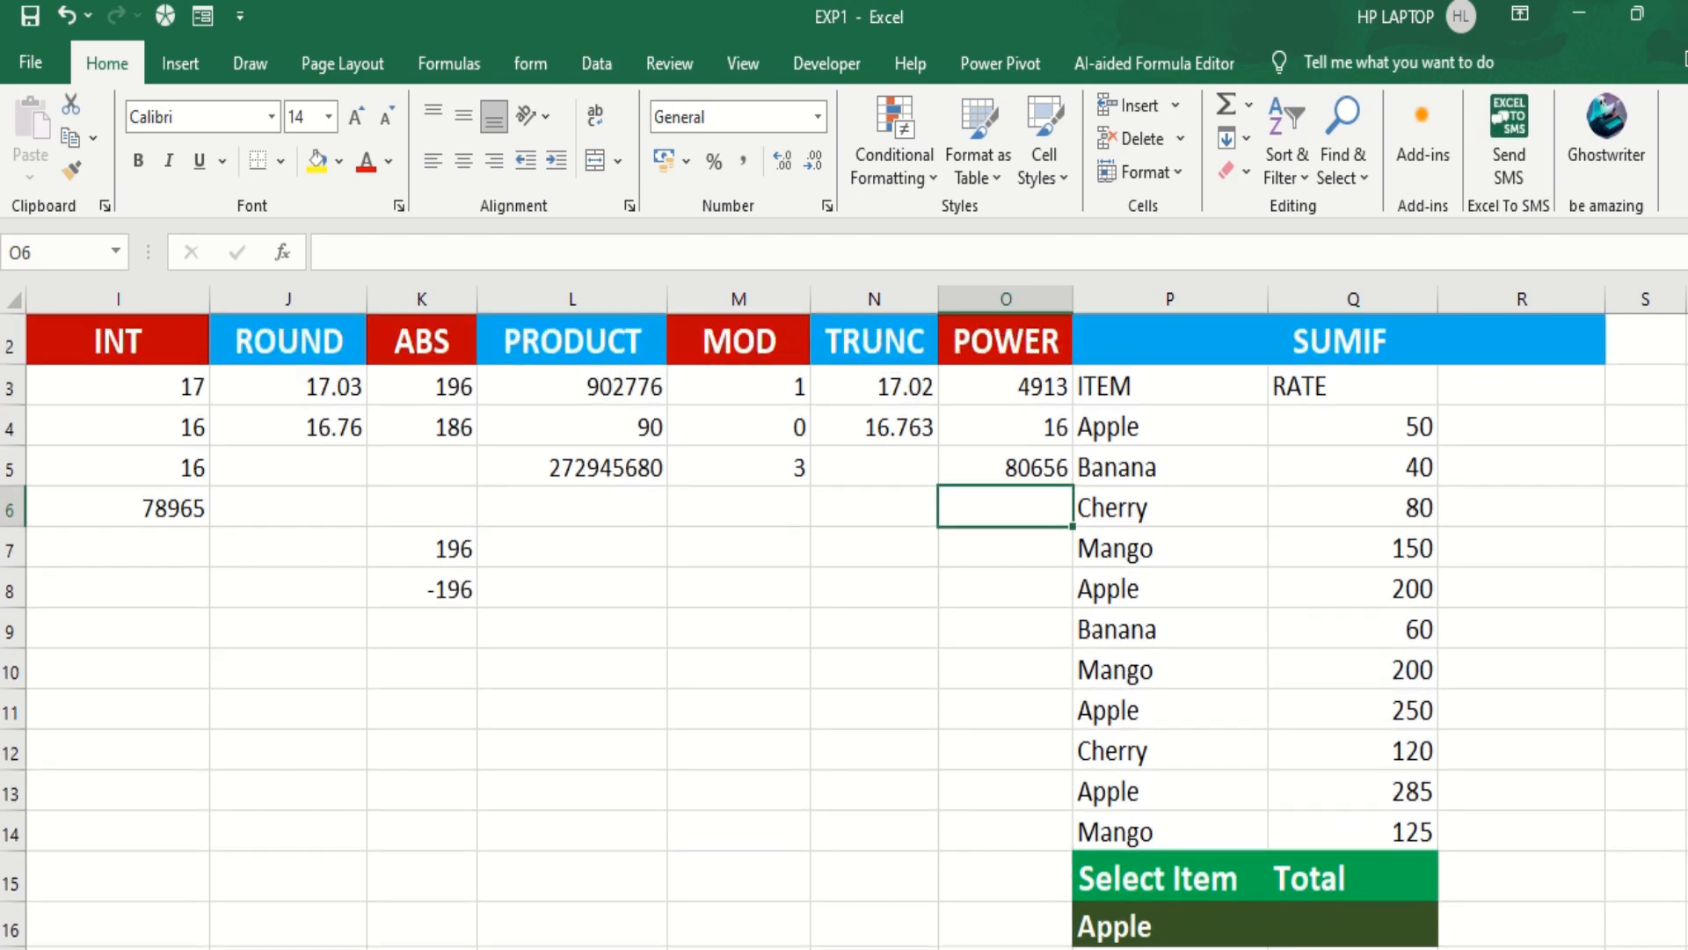
left_click(1287, 932)
type("=sum")
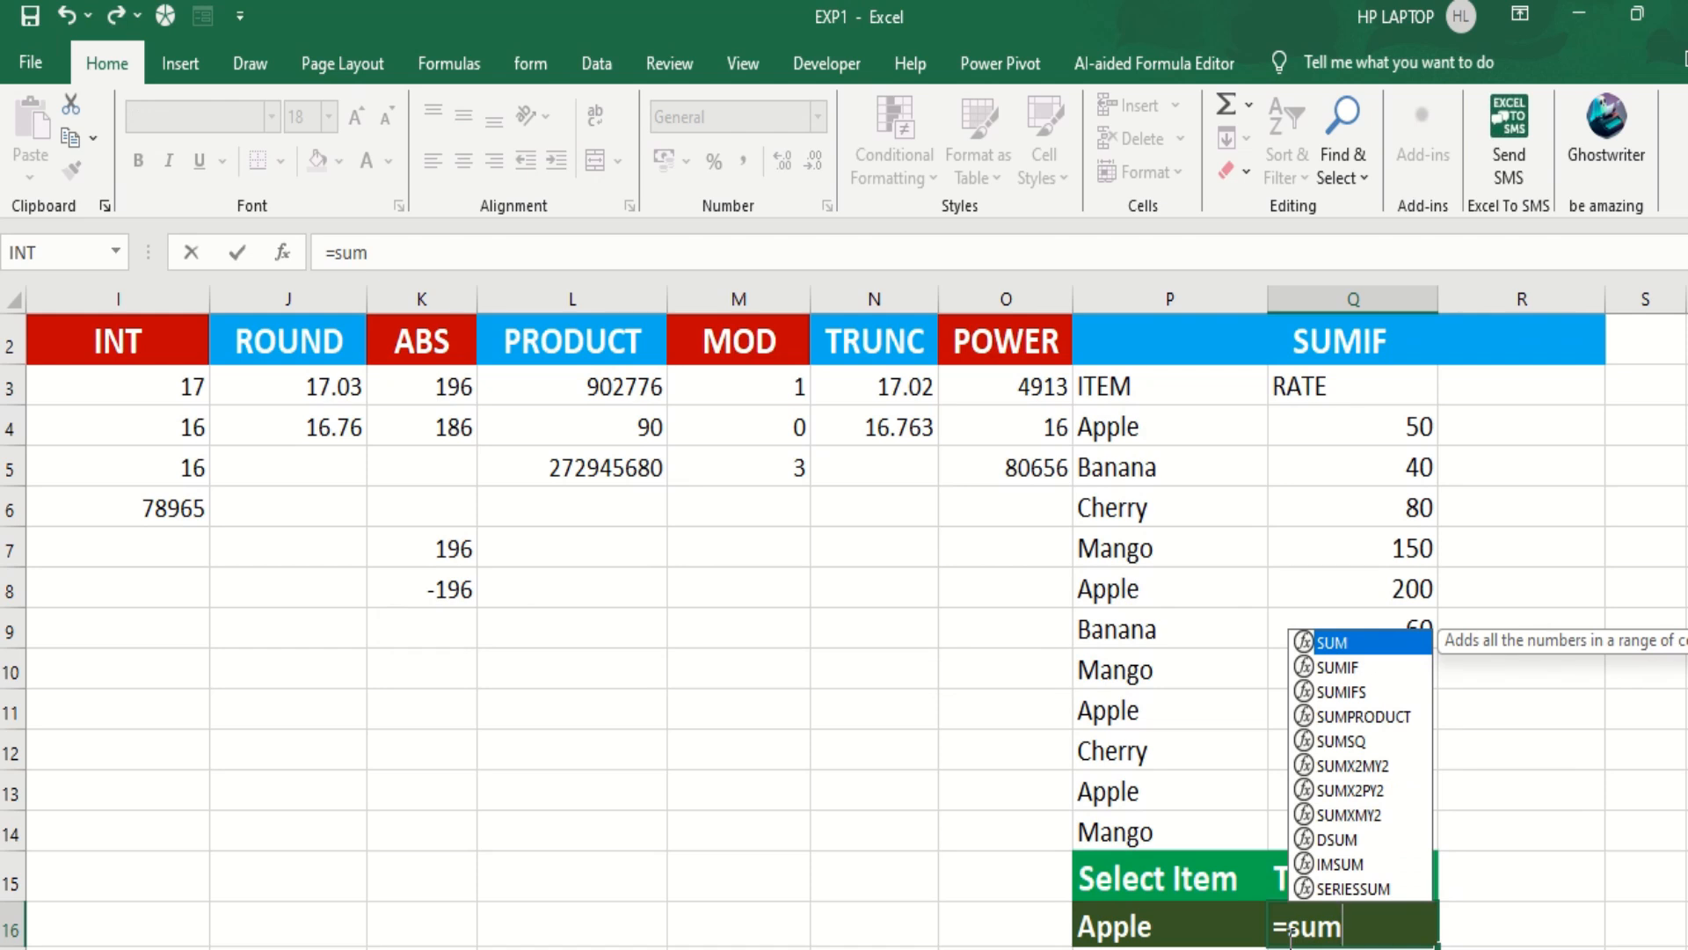
key("Down")
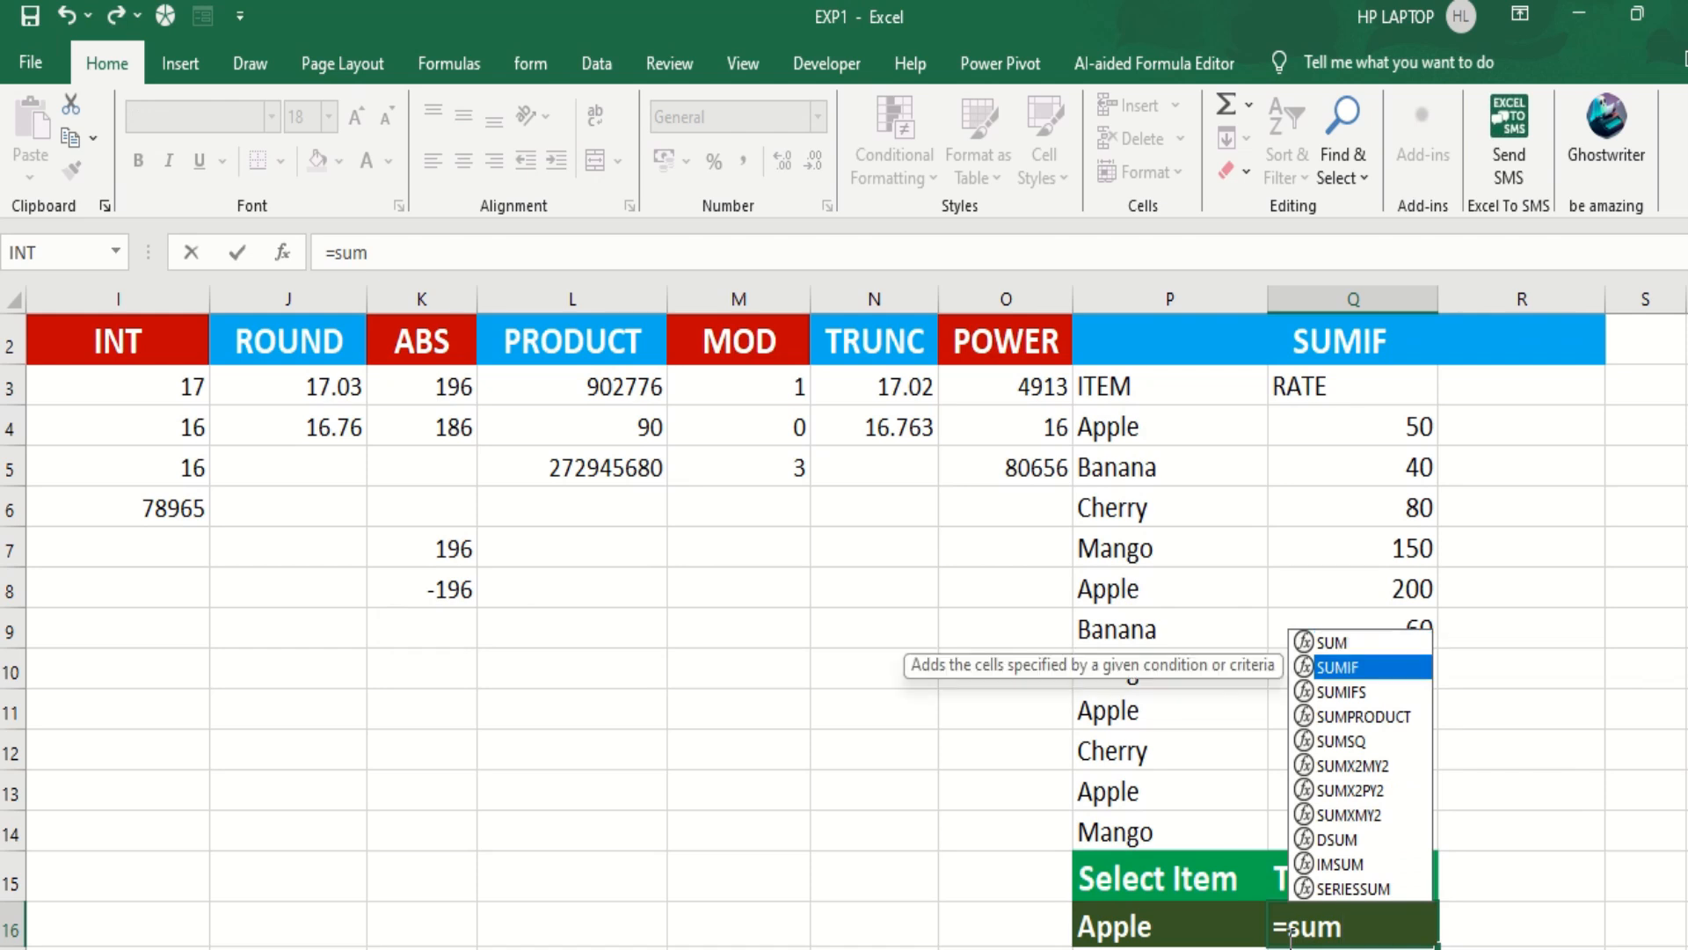
key("Tab")
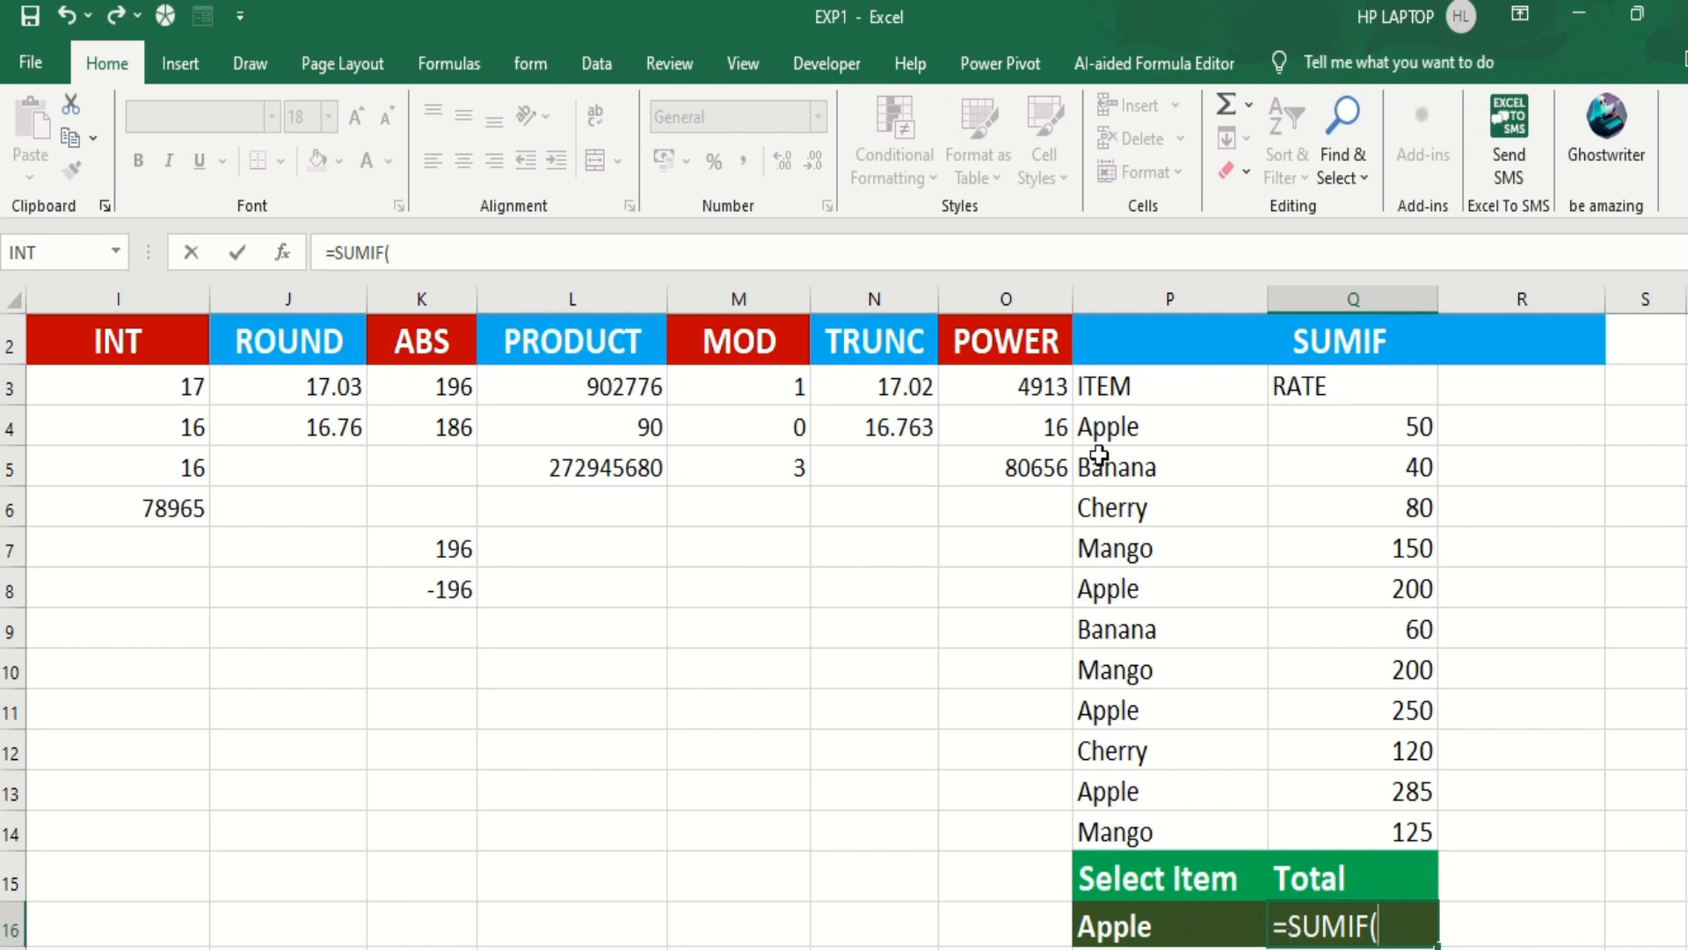
left_click(1123, 424)
left_click_drag(1123, 425, 1157, 825)
type(",")
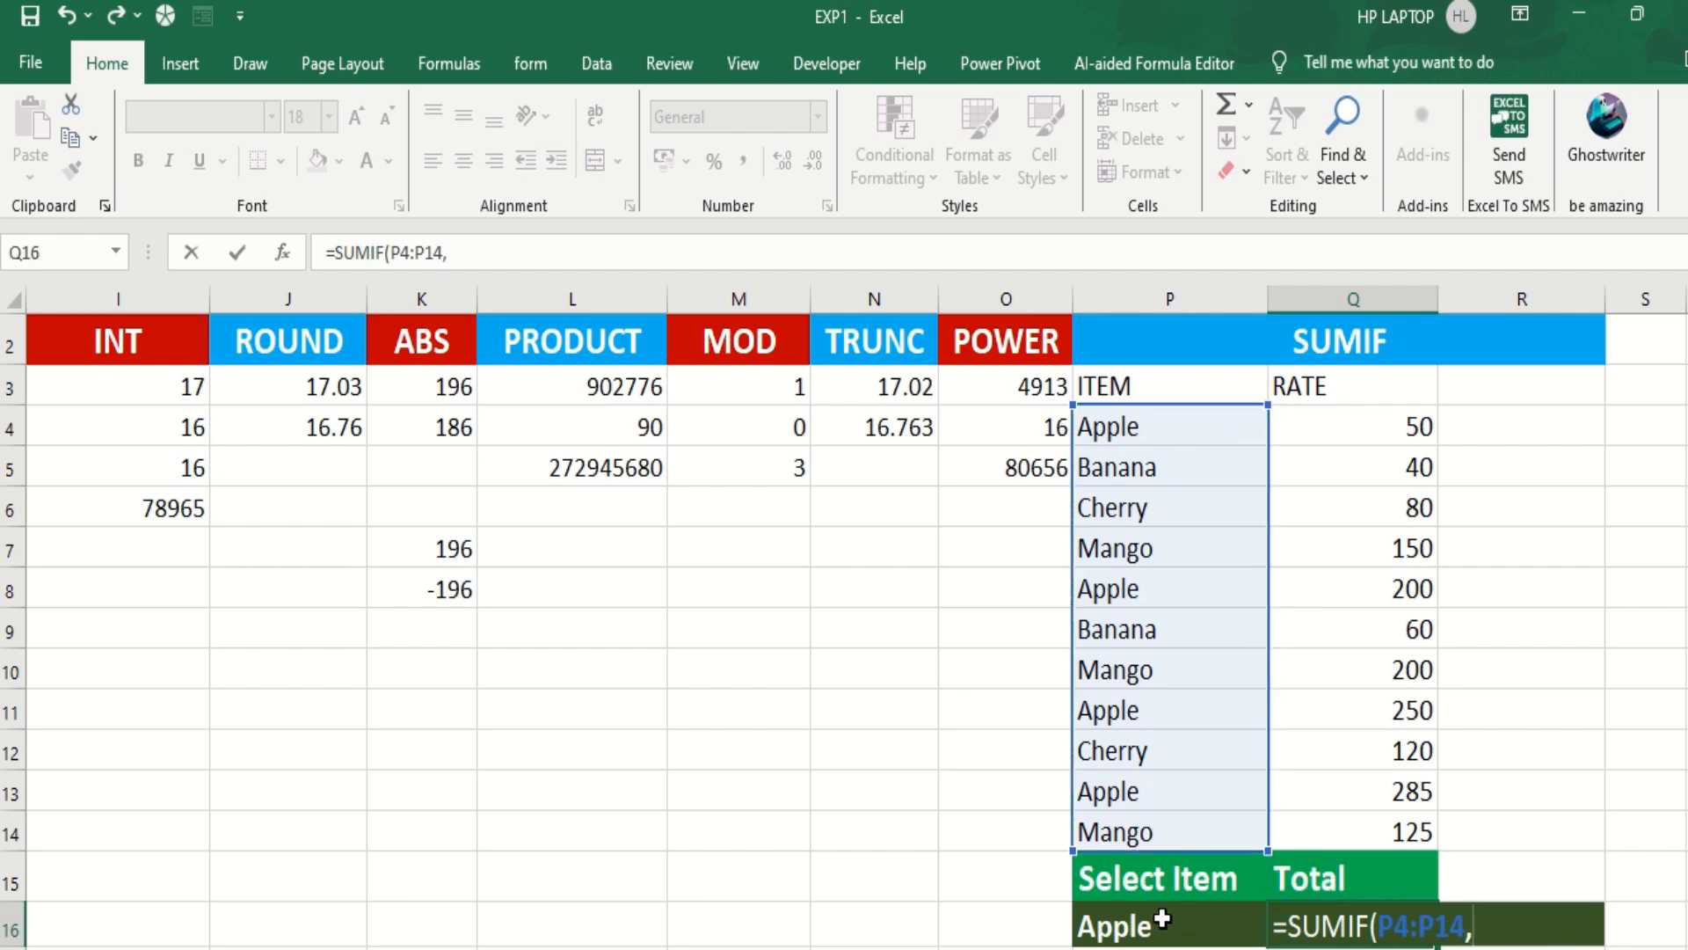
left_click(1133, 930)
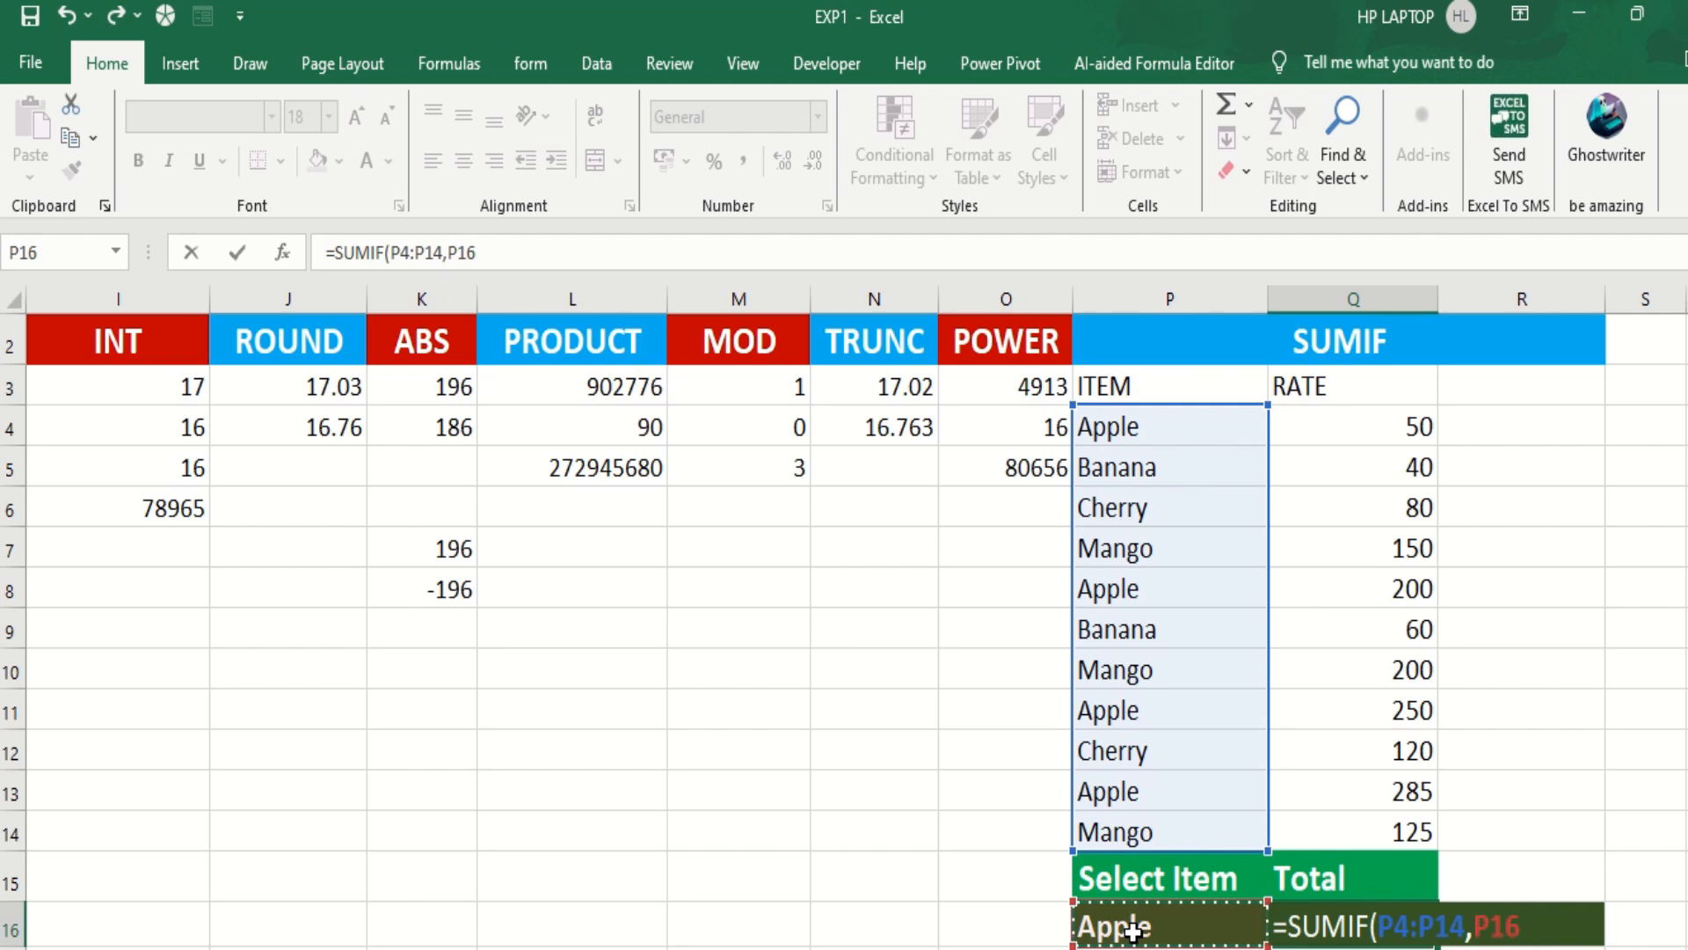
type(",")
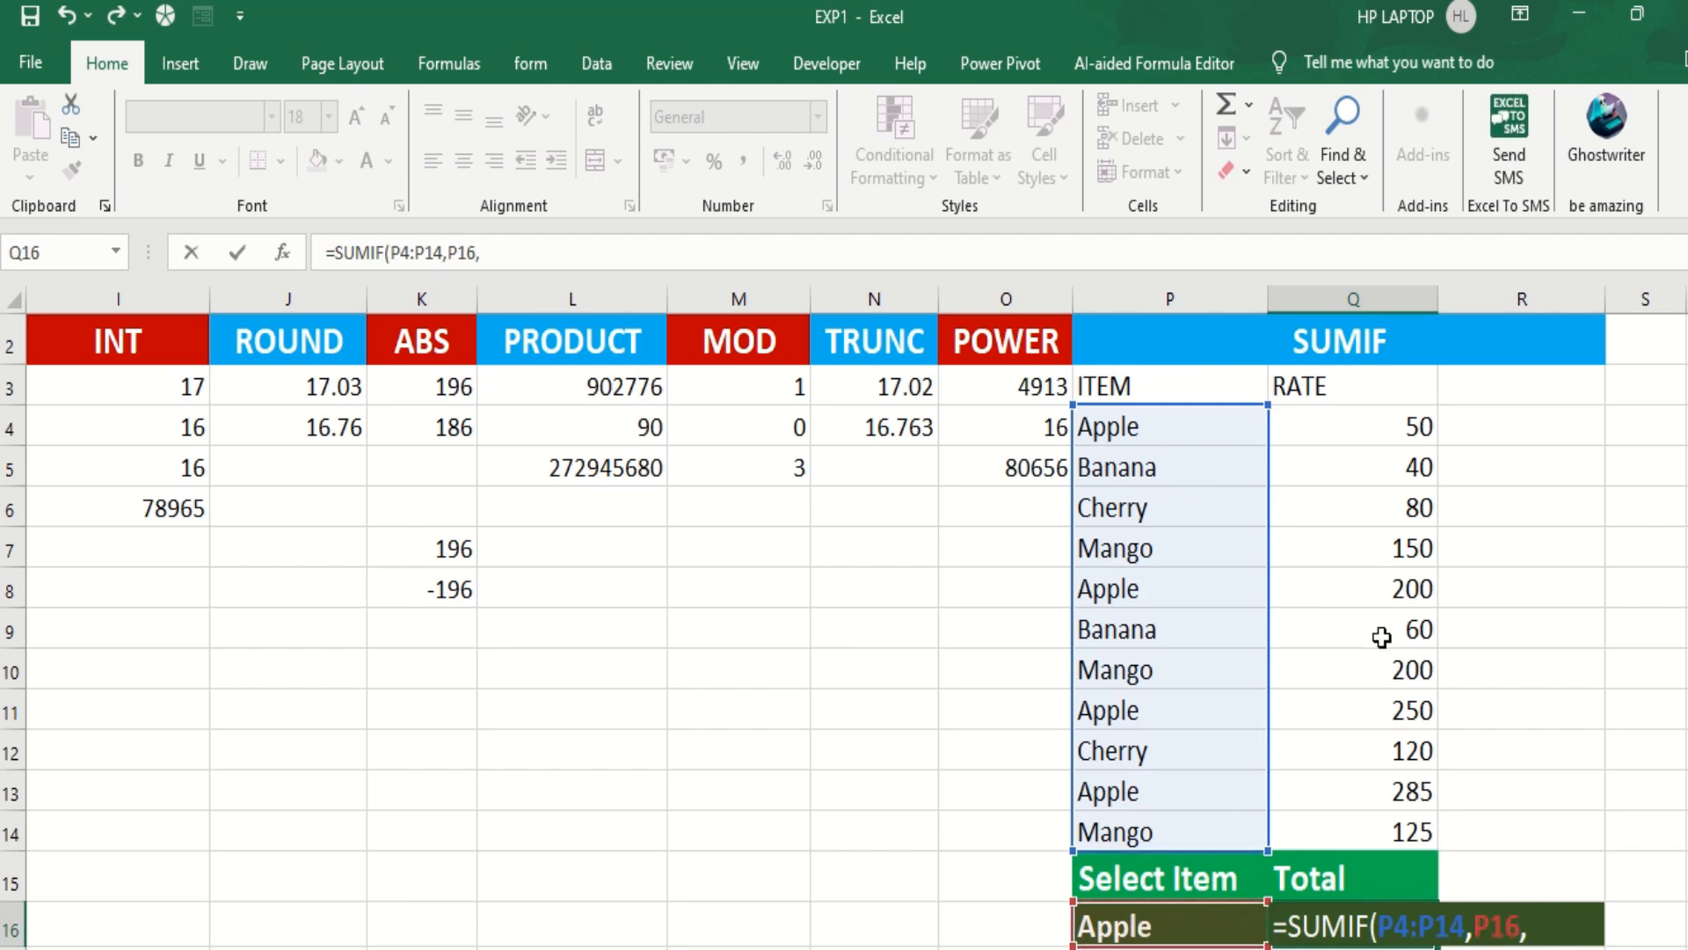
left_click_drag(1352, 436, 1355, 817)
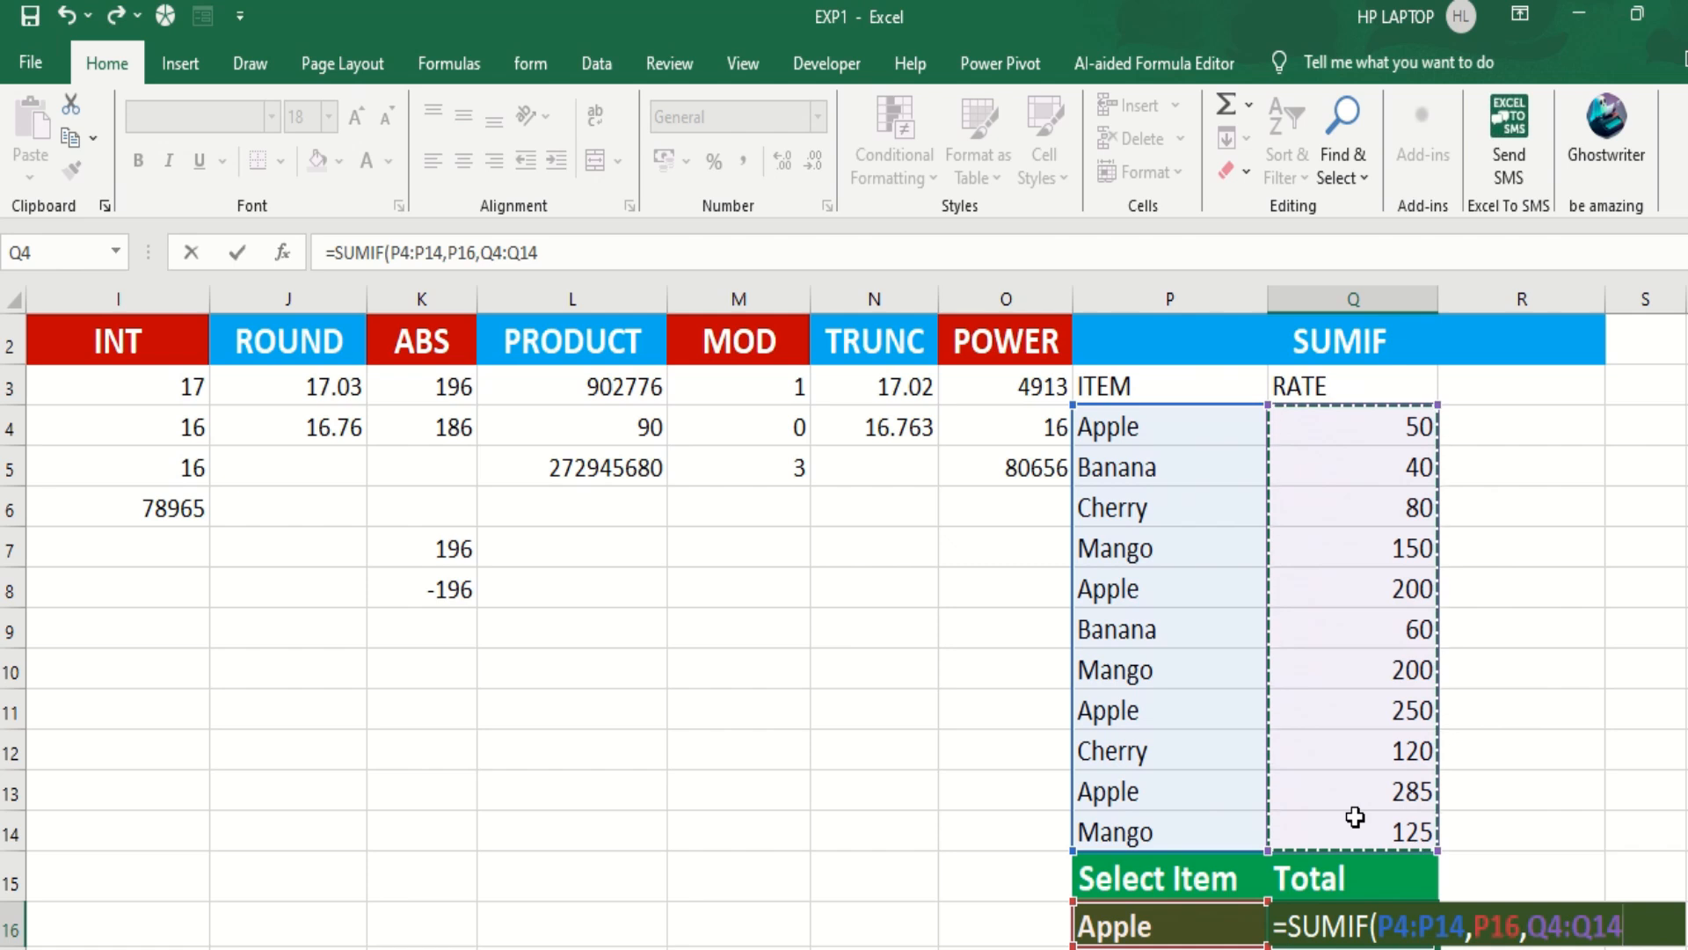
type(")")
key("Return")
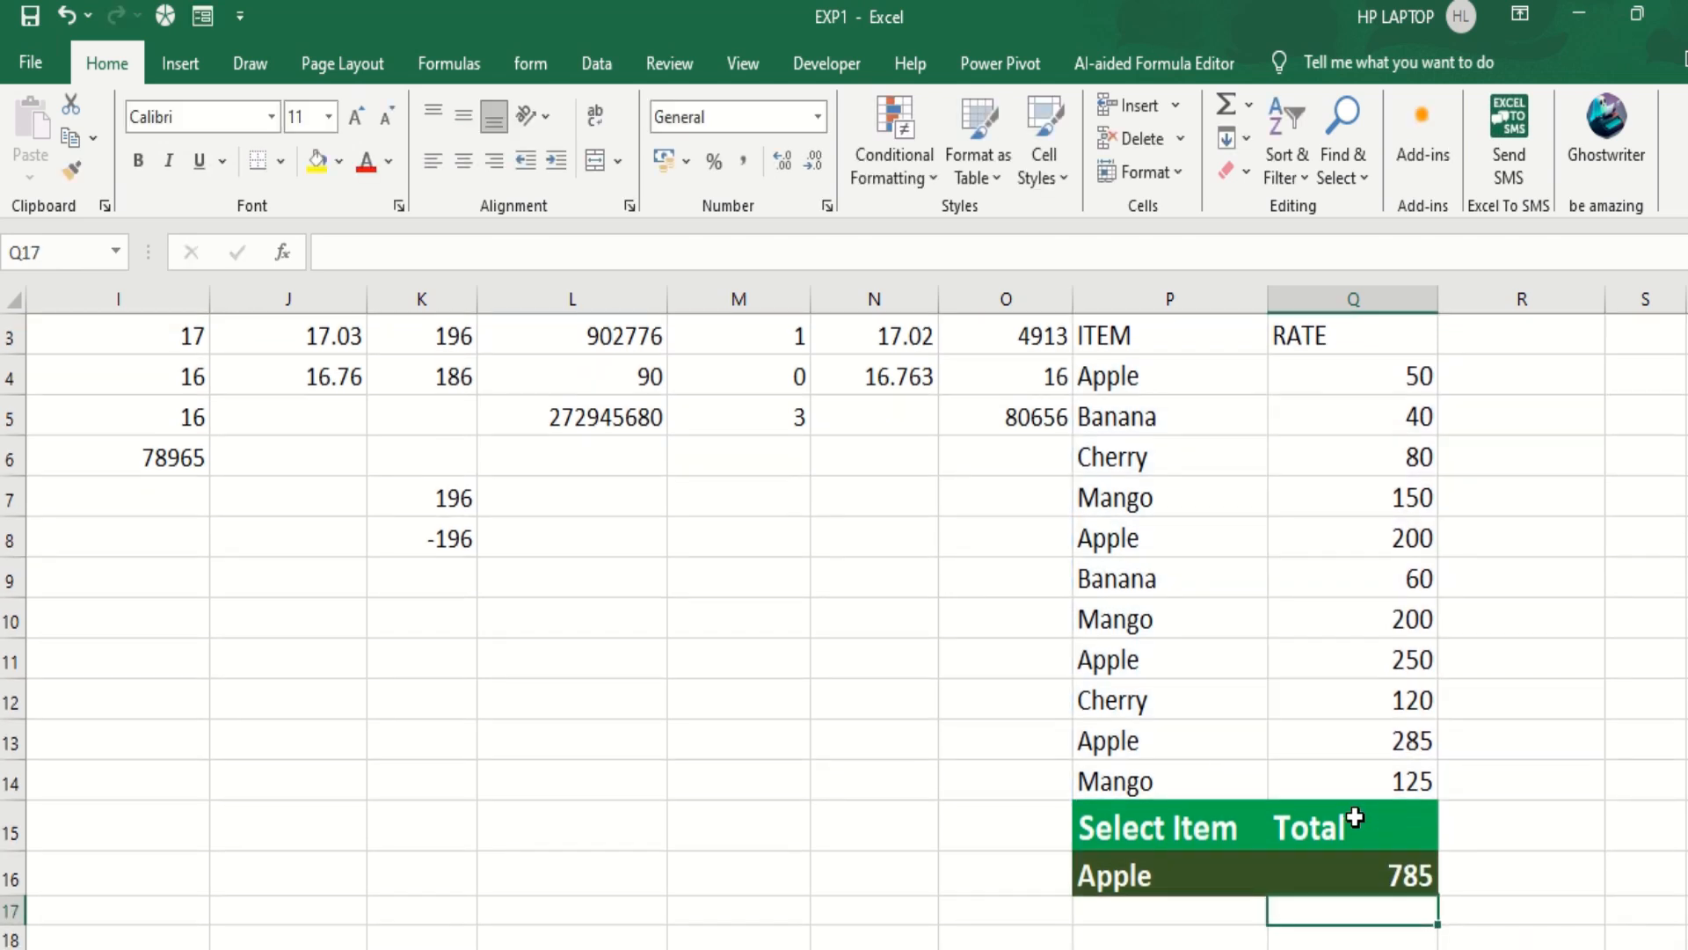
left_click(1370, 883)
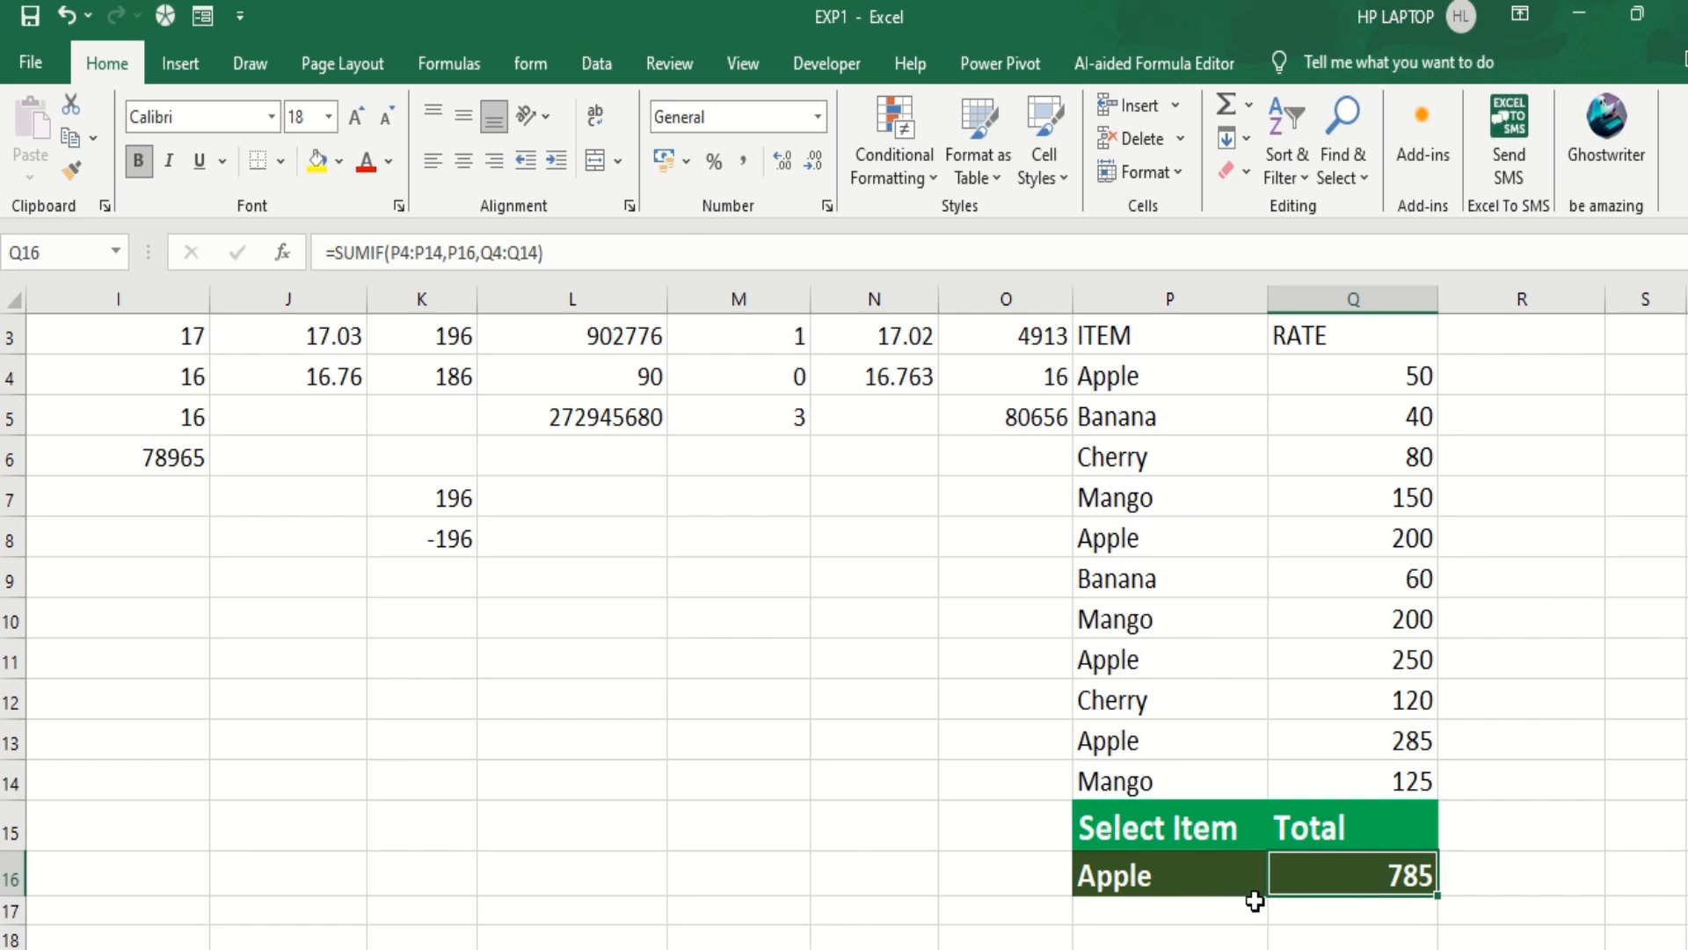
Change the selected item in cell P16 to banana to recalculate the SUMIF total.
left_click(1204, 879)
type("banana")
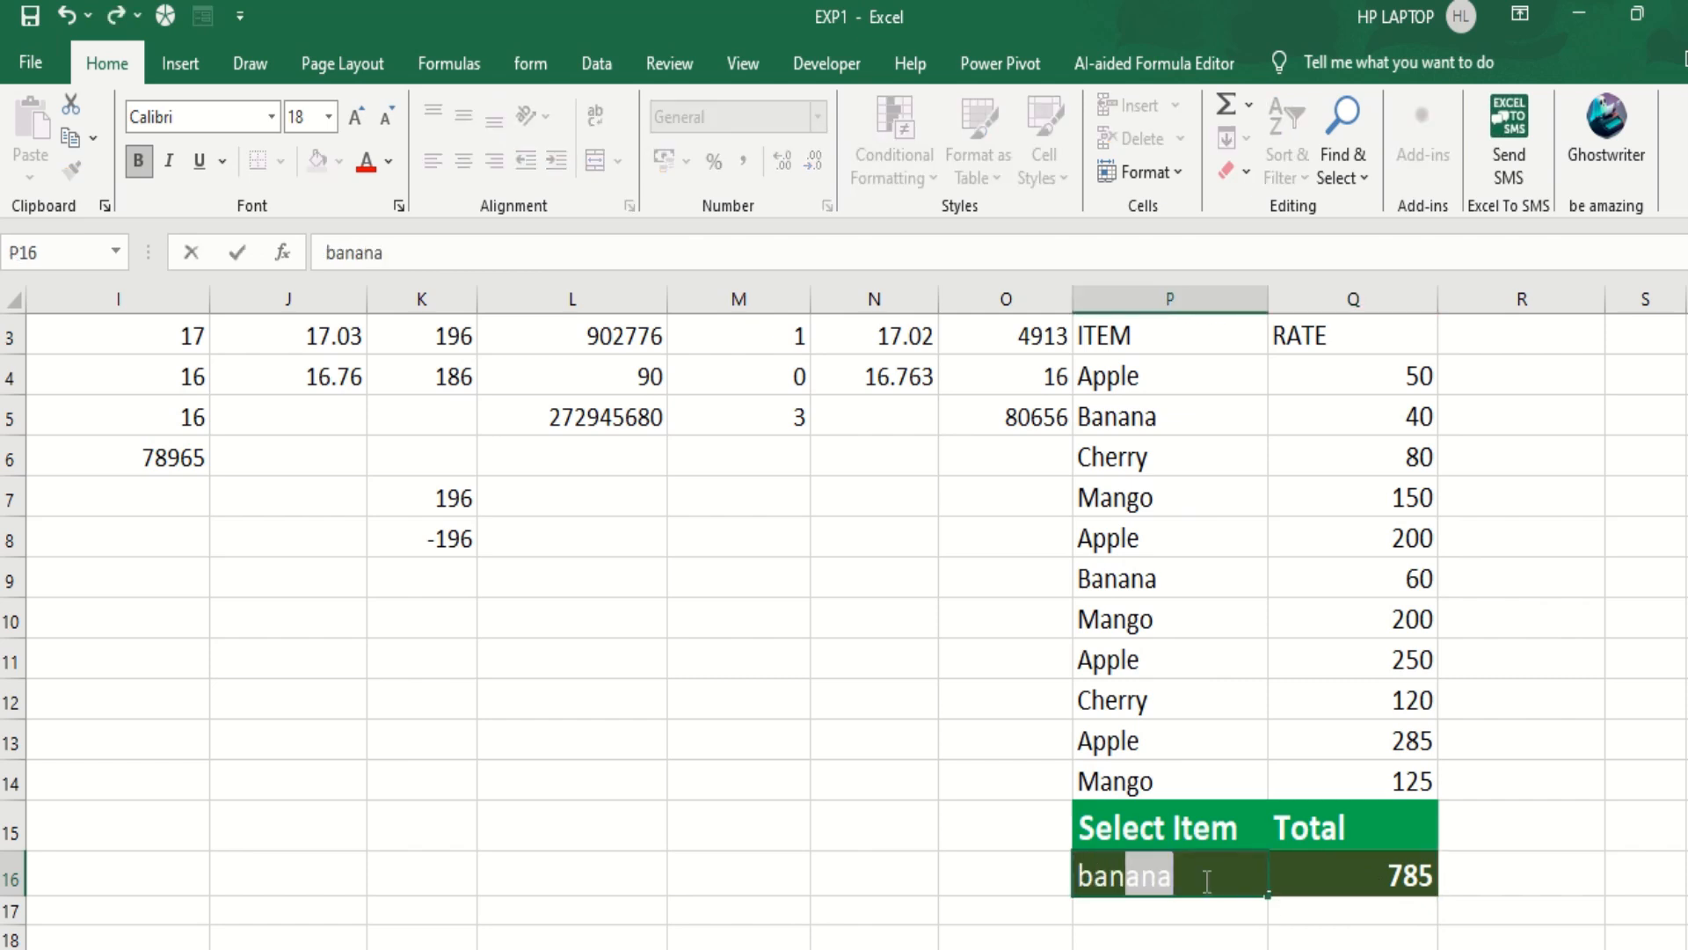
key("Return")
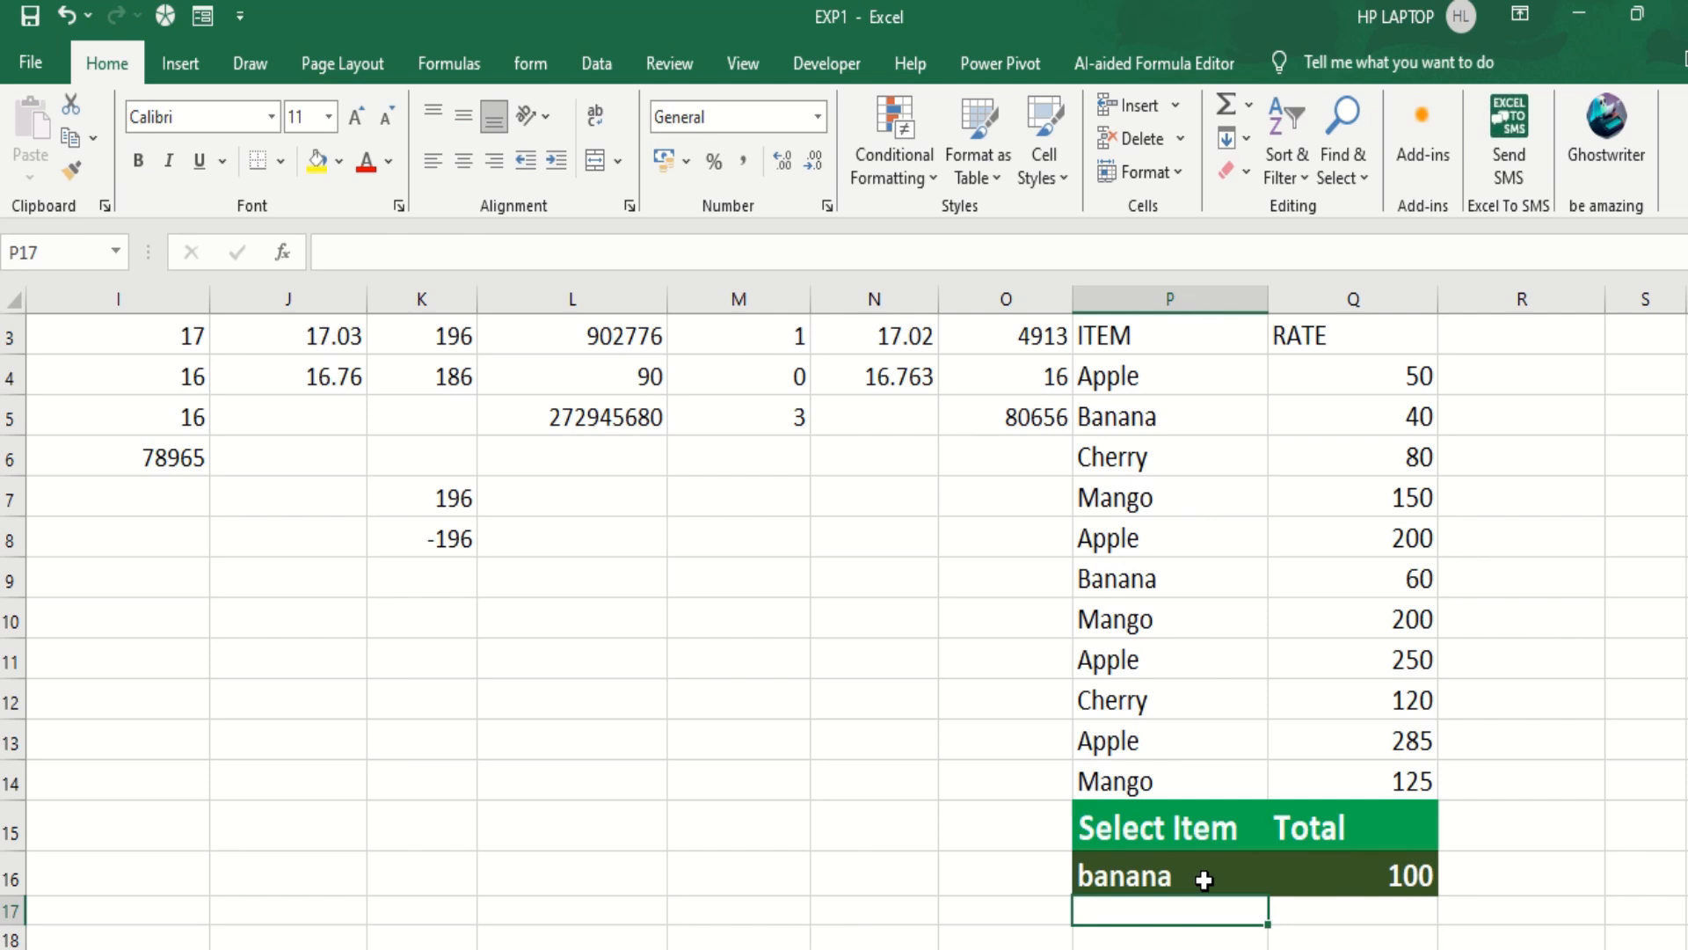
Change the selected item in cell P16 to mango to recalculate the SUMIF total.
left_click(1204, 880)
type("mango")
key("Return")
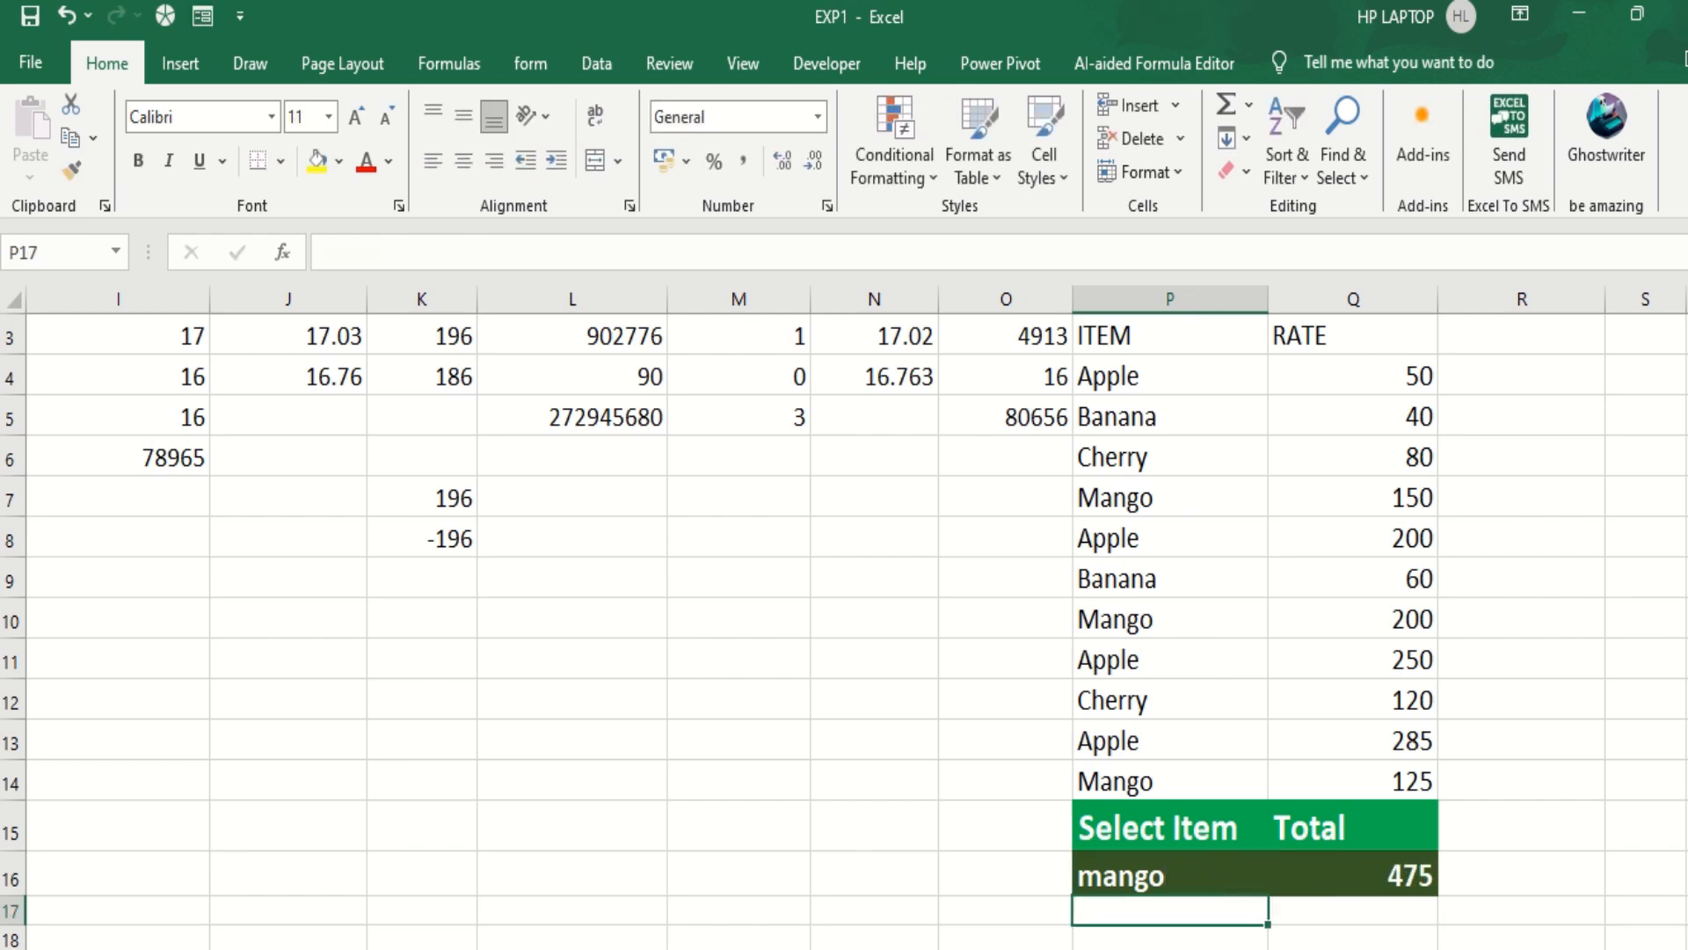
scroll(844, 616, "left", 6)
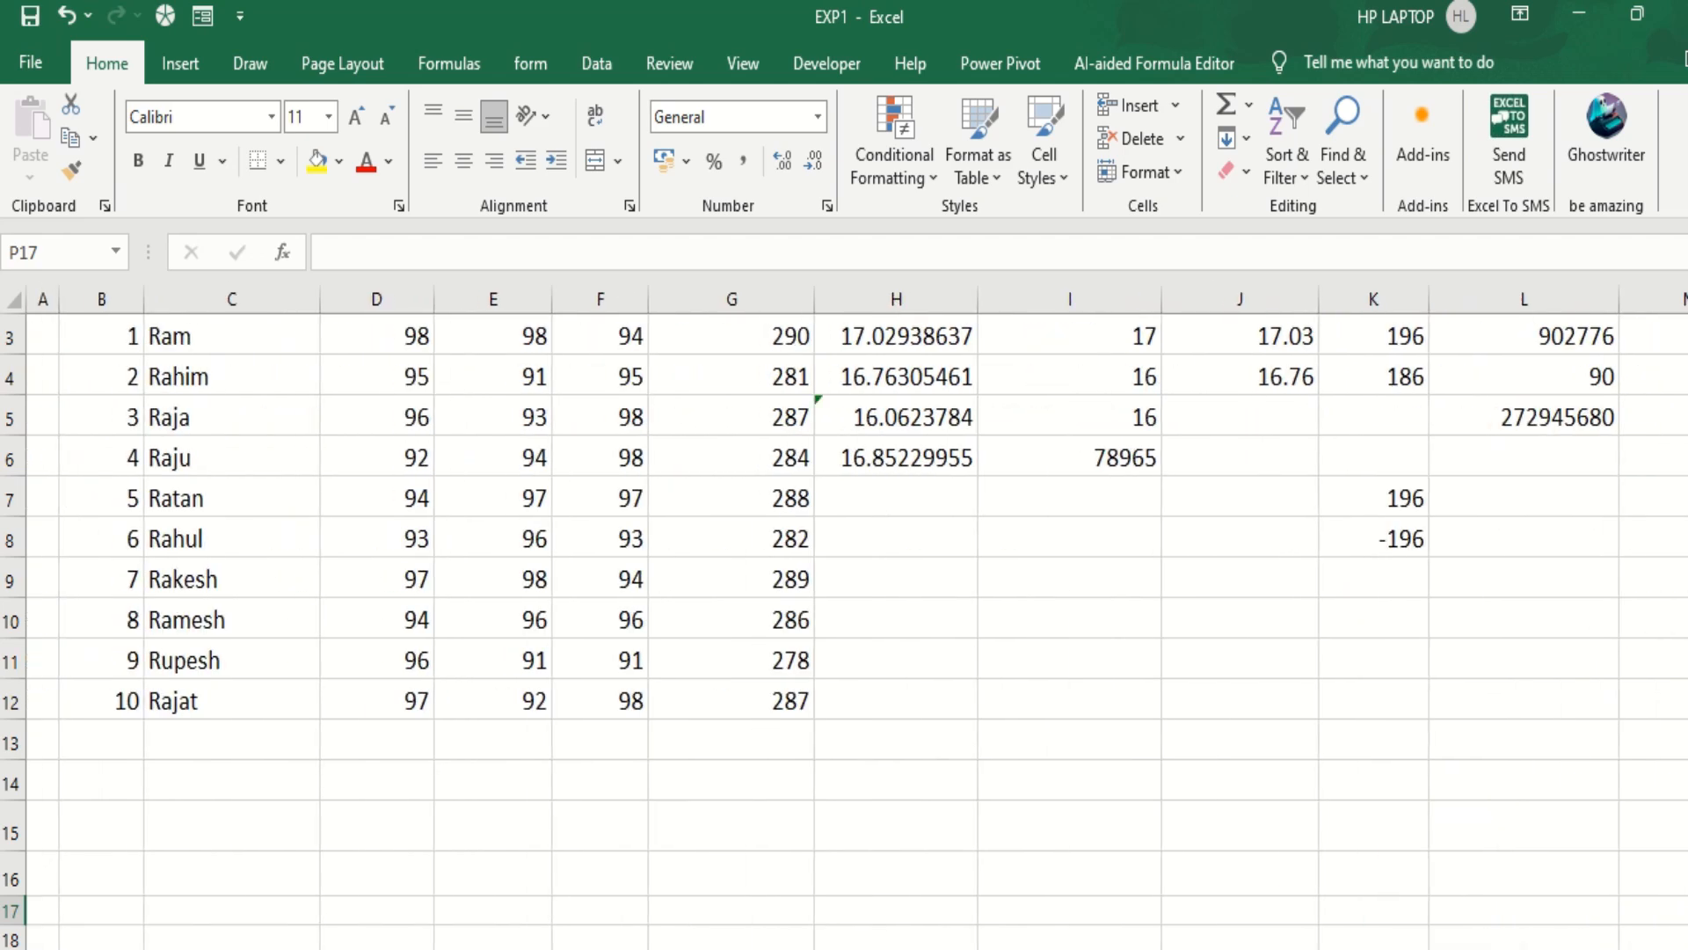
scroll(995, 545, "up", 1)
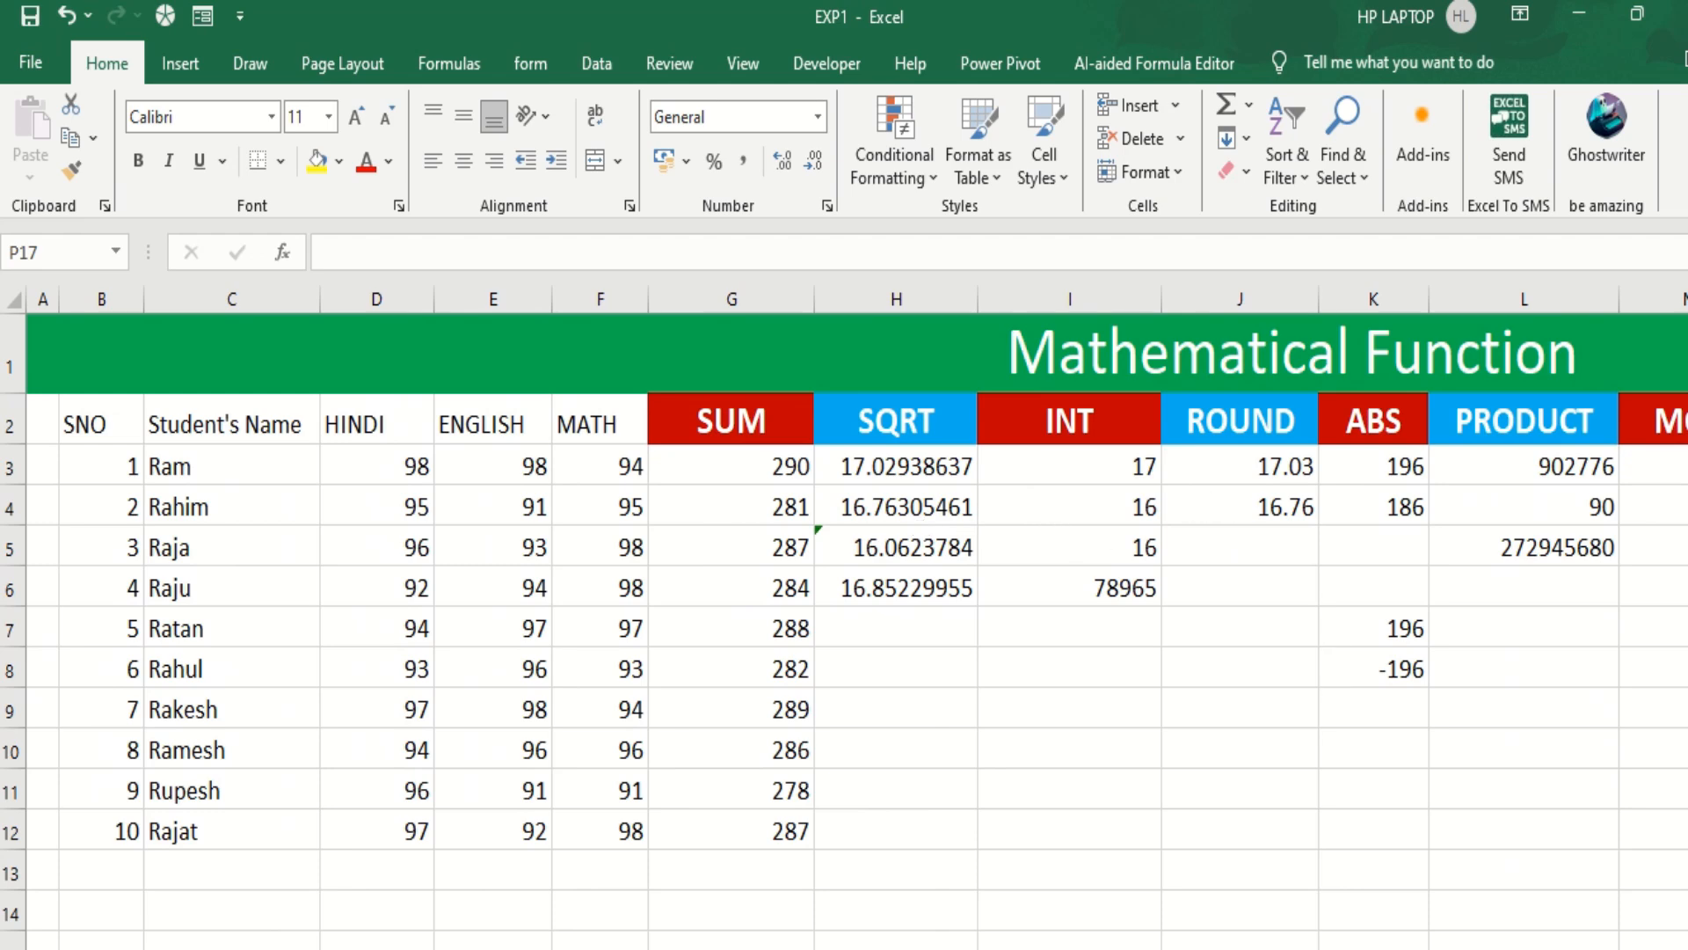
scroll(855, 618, "right", 6)
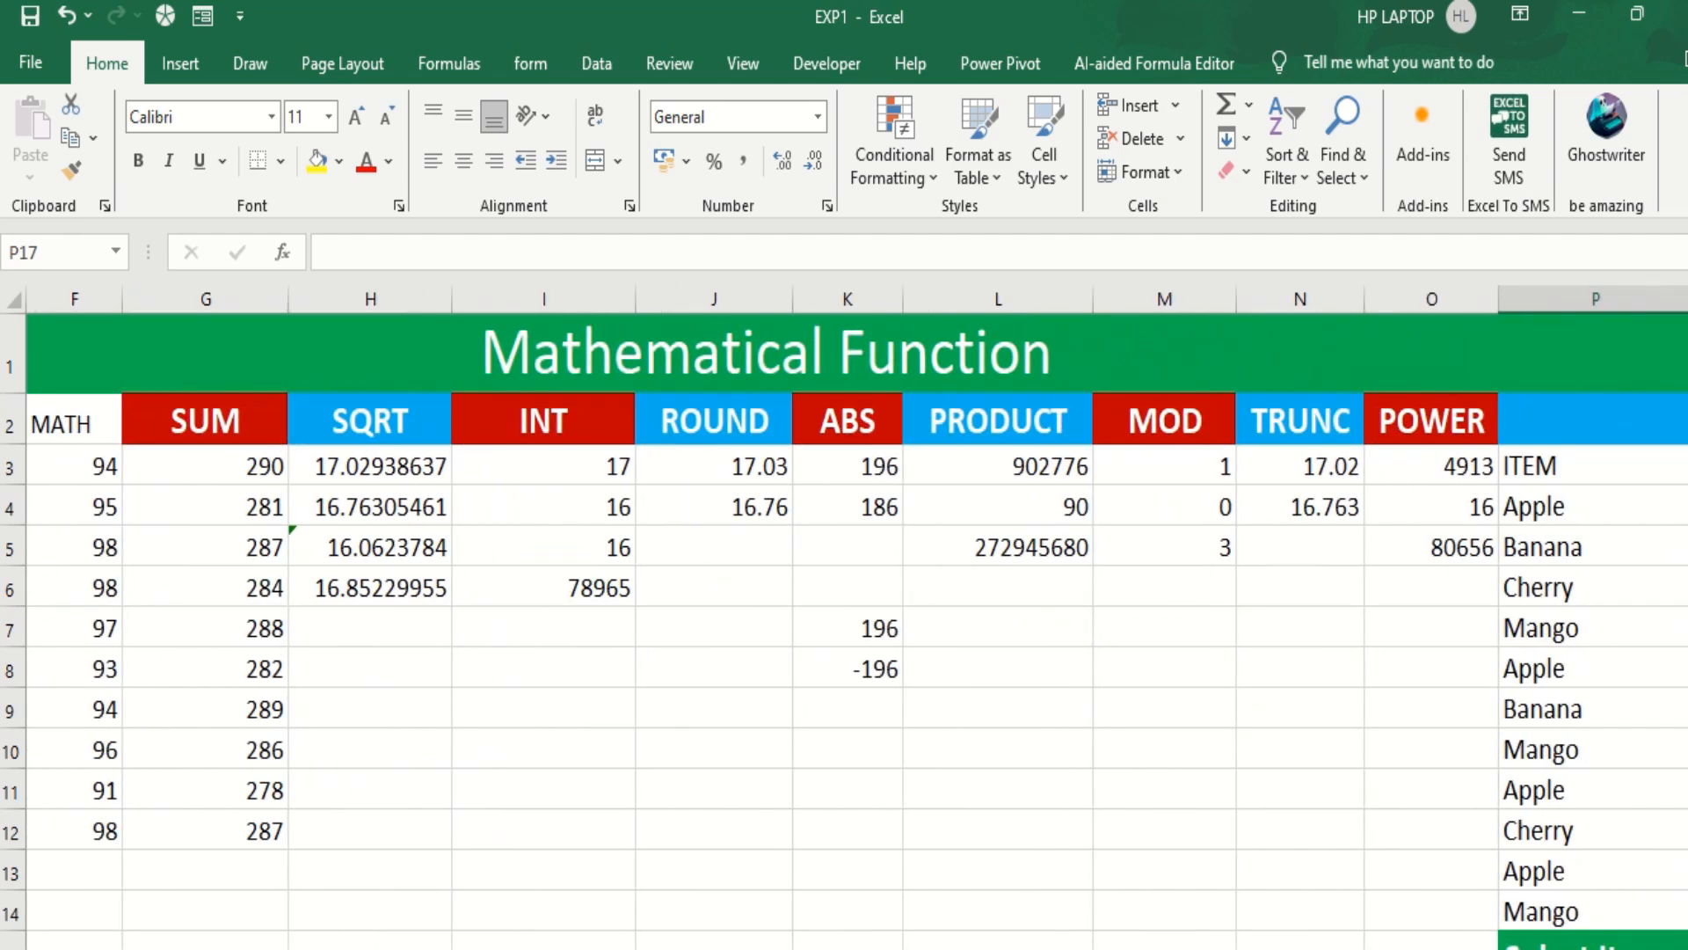
scroll(856, 618, "right", 1)
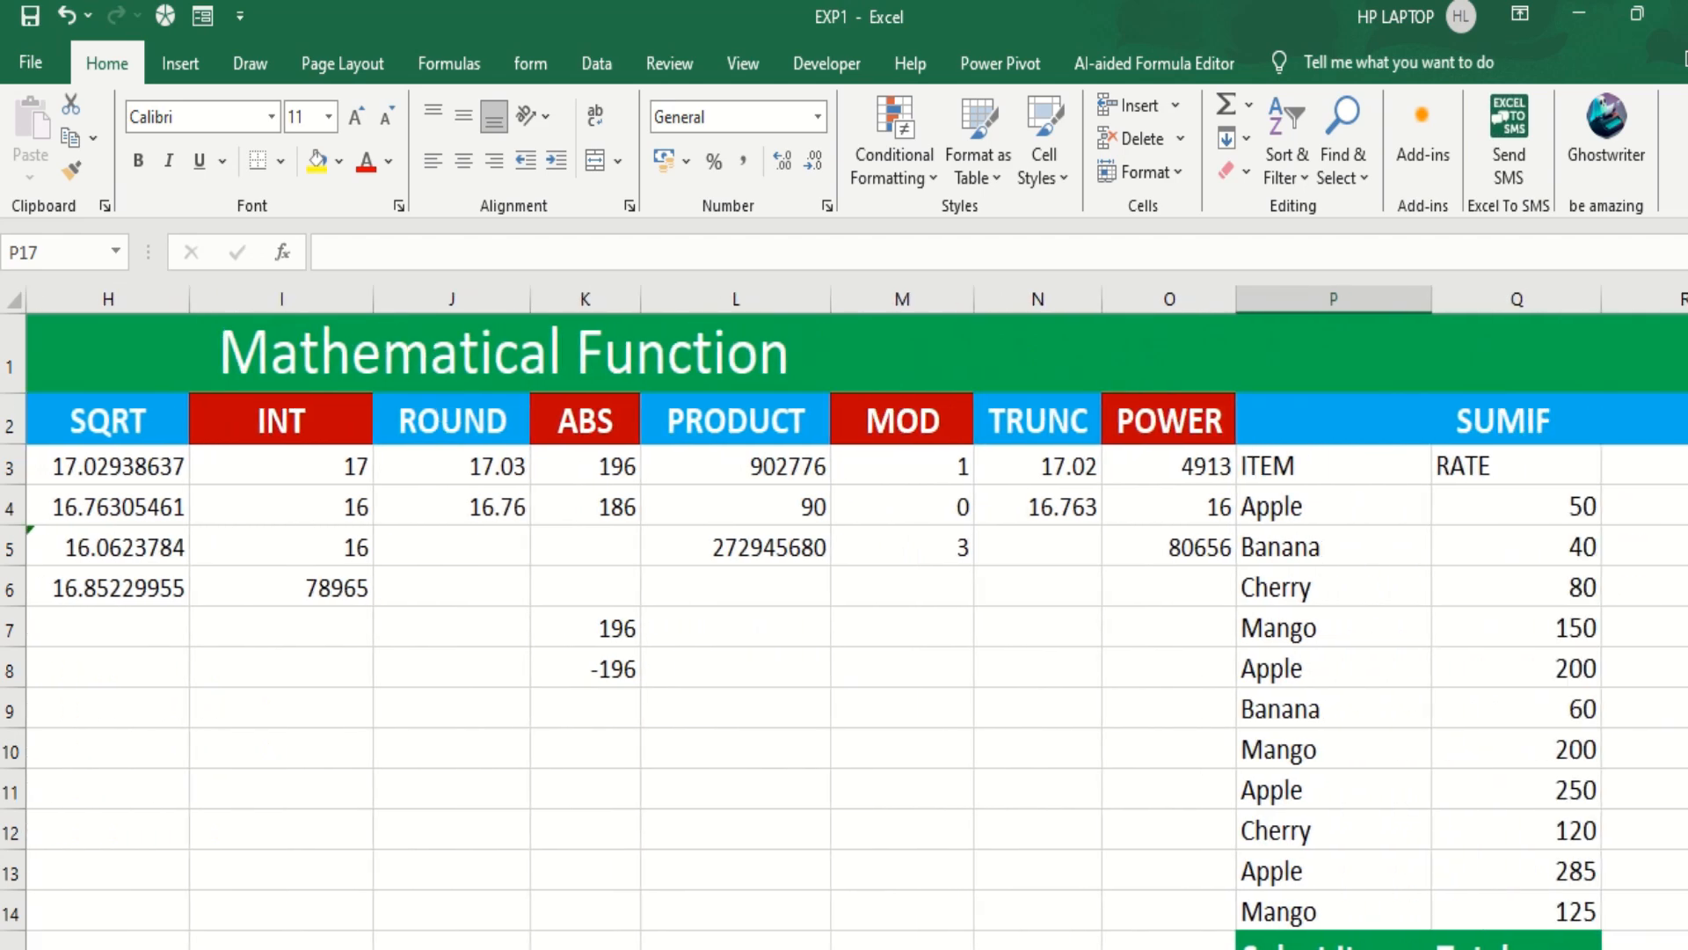
In the Statistical Function table, enter the formula =MAX(D33:F33) in cell G33 to get the first student's highest mark.
scroll(844, 630, "down", 7)
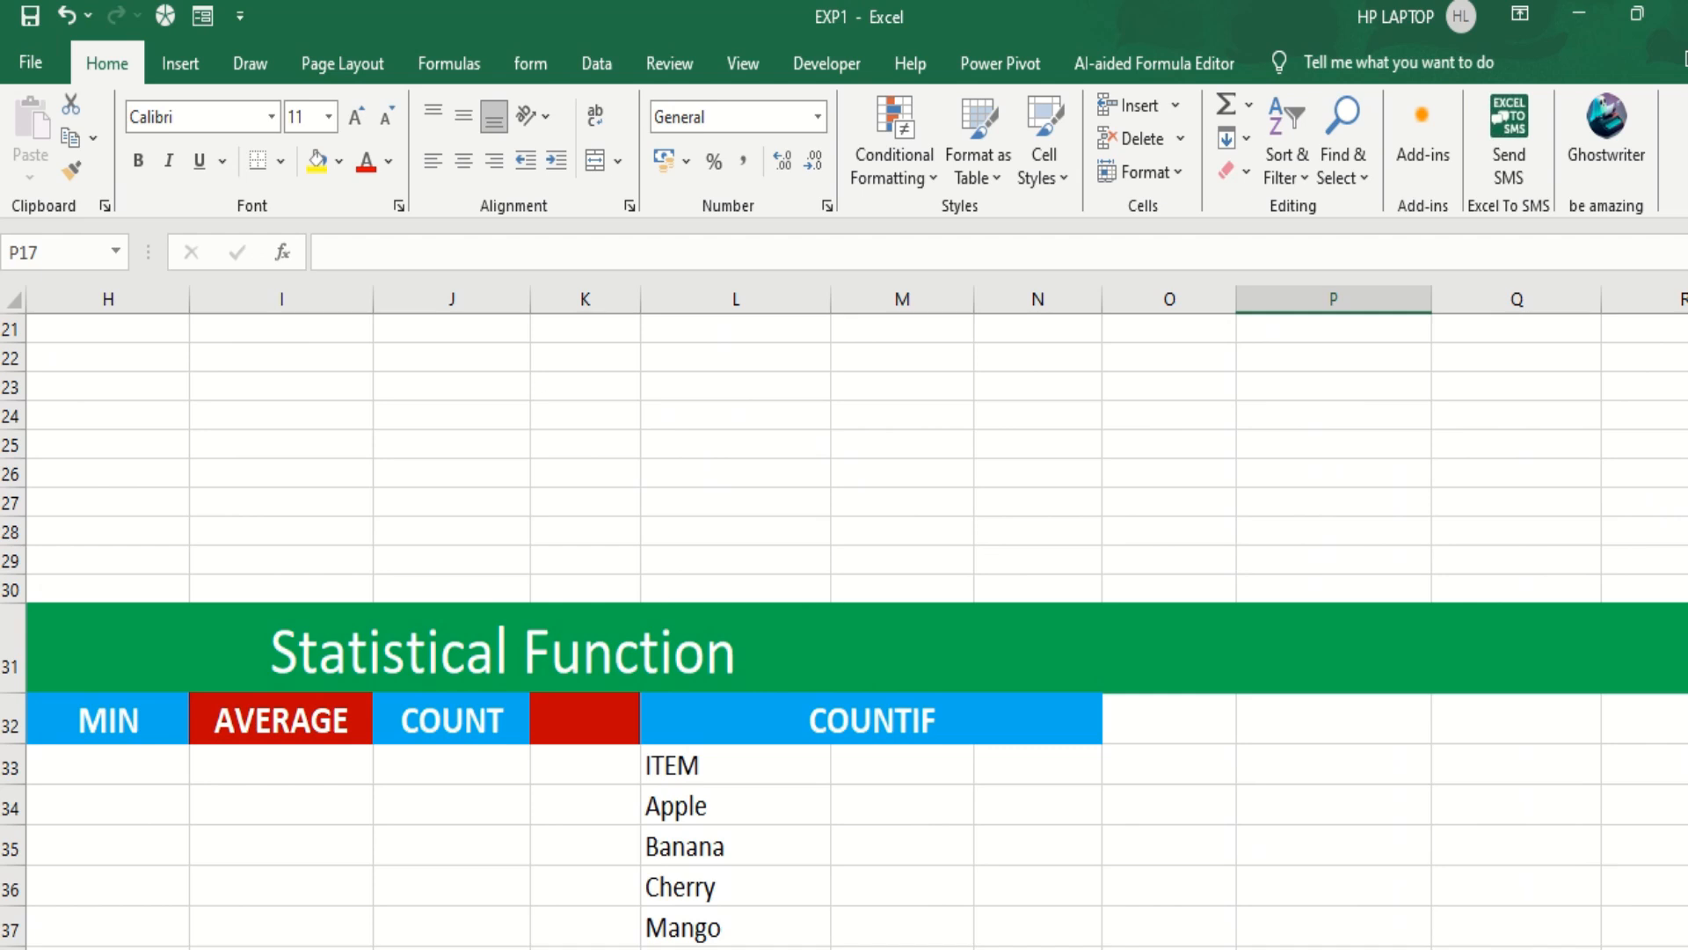
scroll(1641, 625, "left", 7)
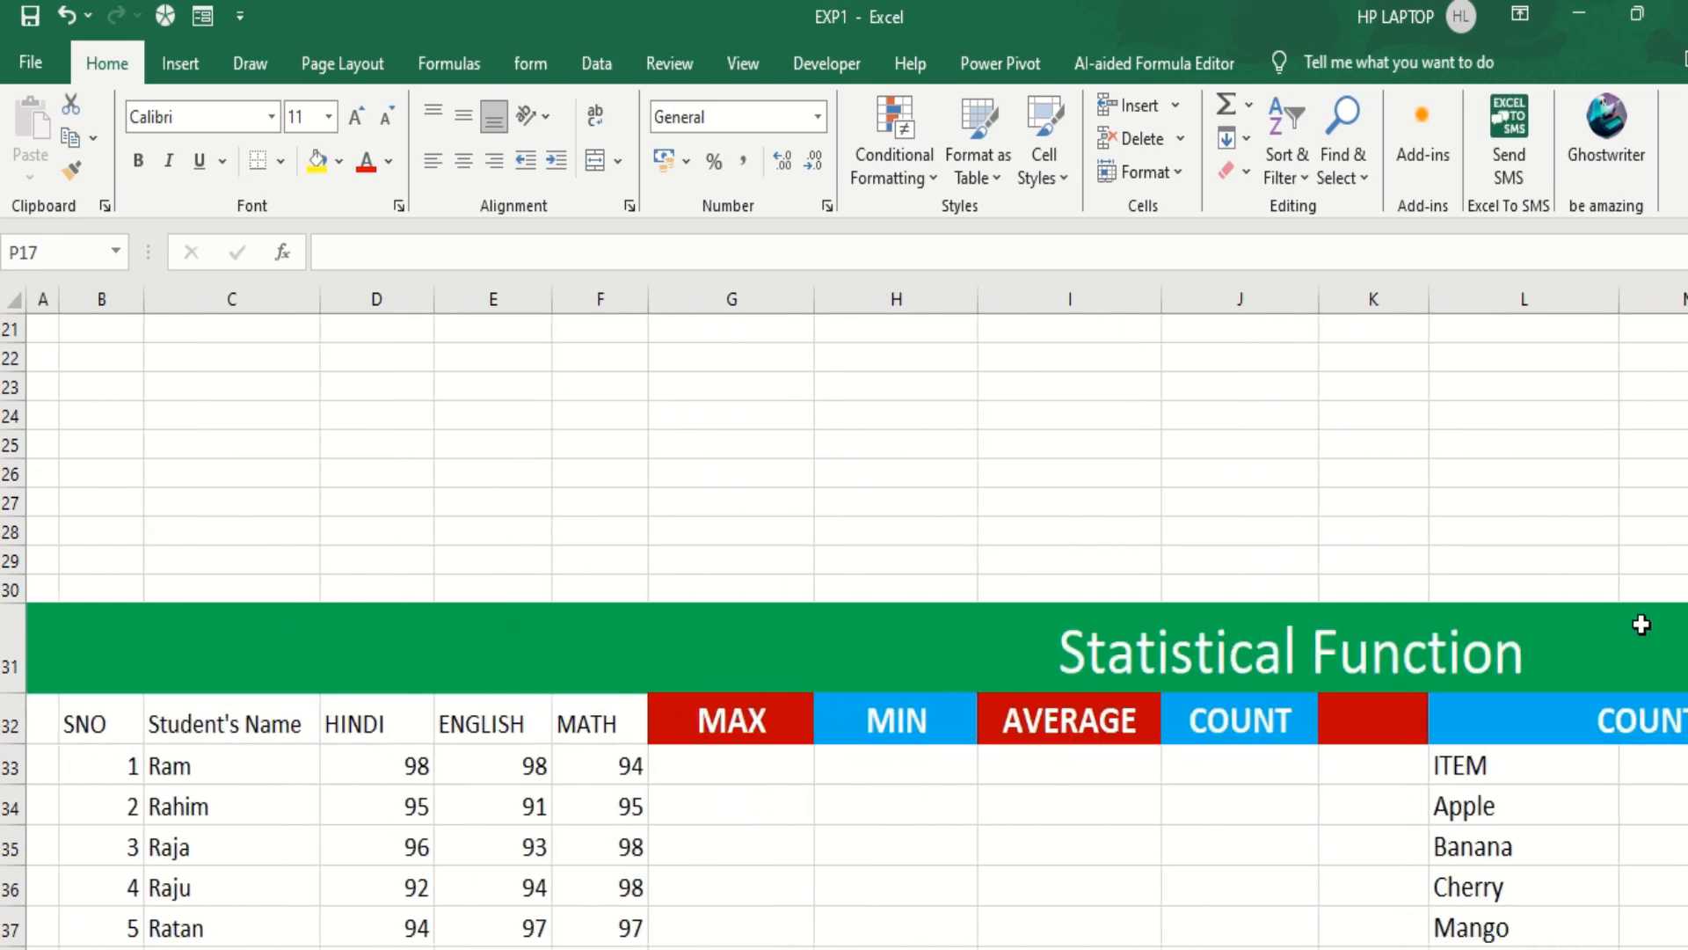
scroll(1641, 624, "down", 4)
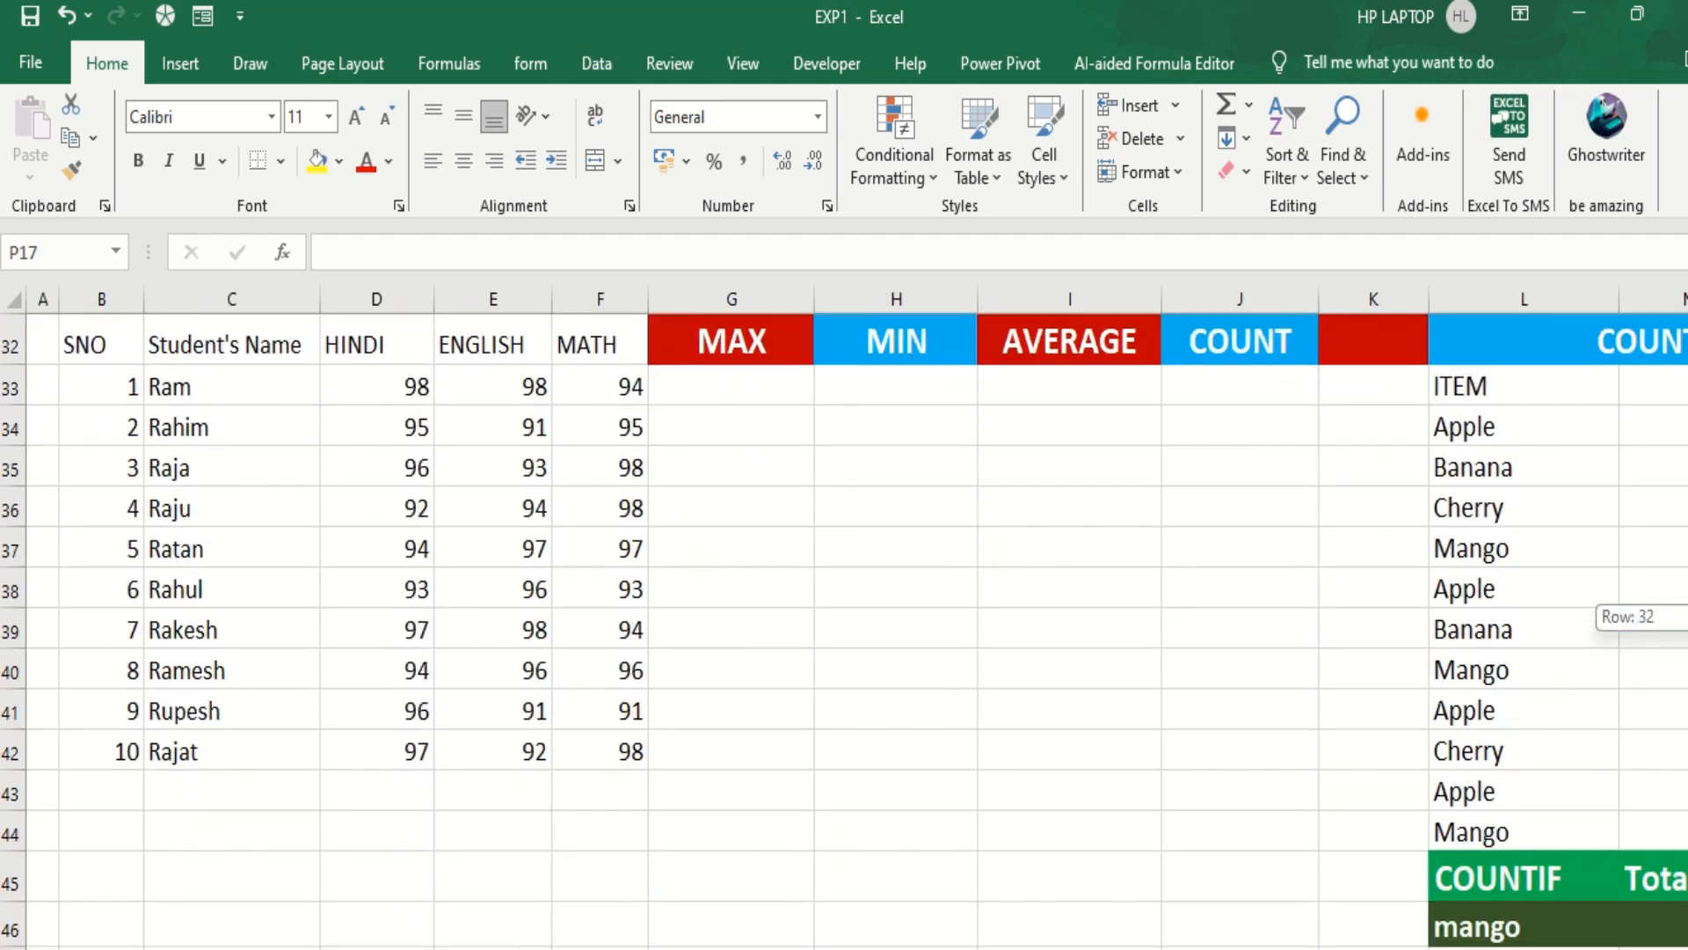
scroll(1641, 625, "up", 1)
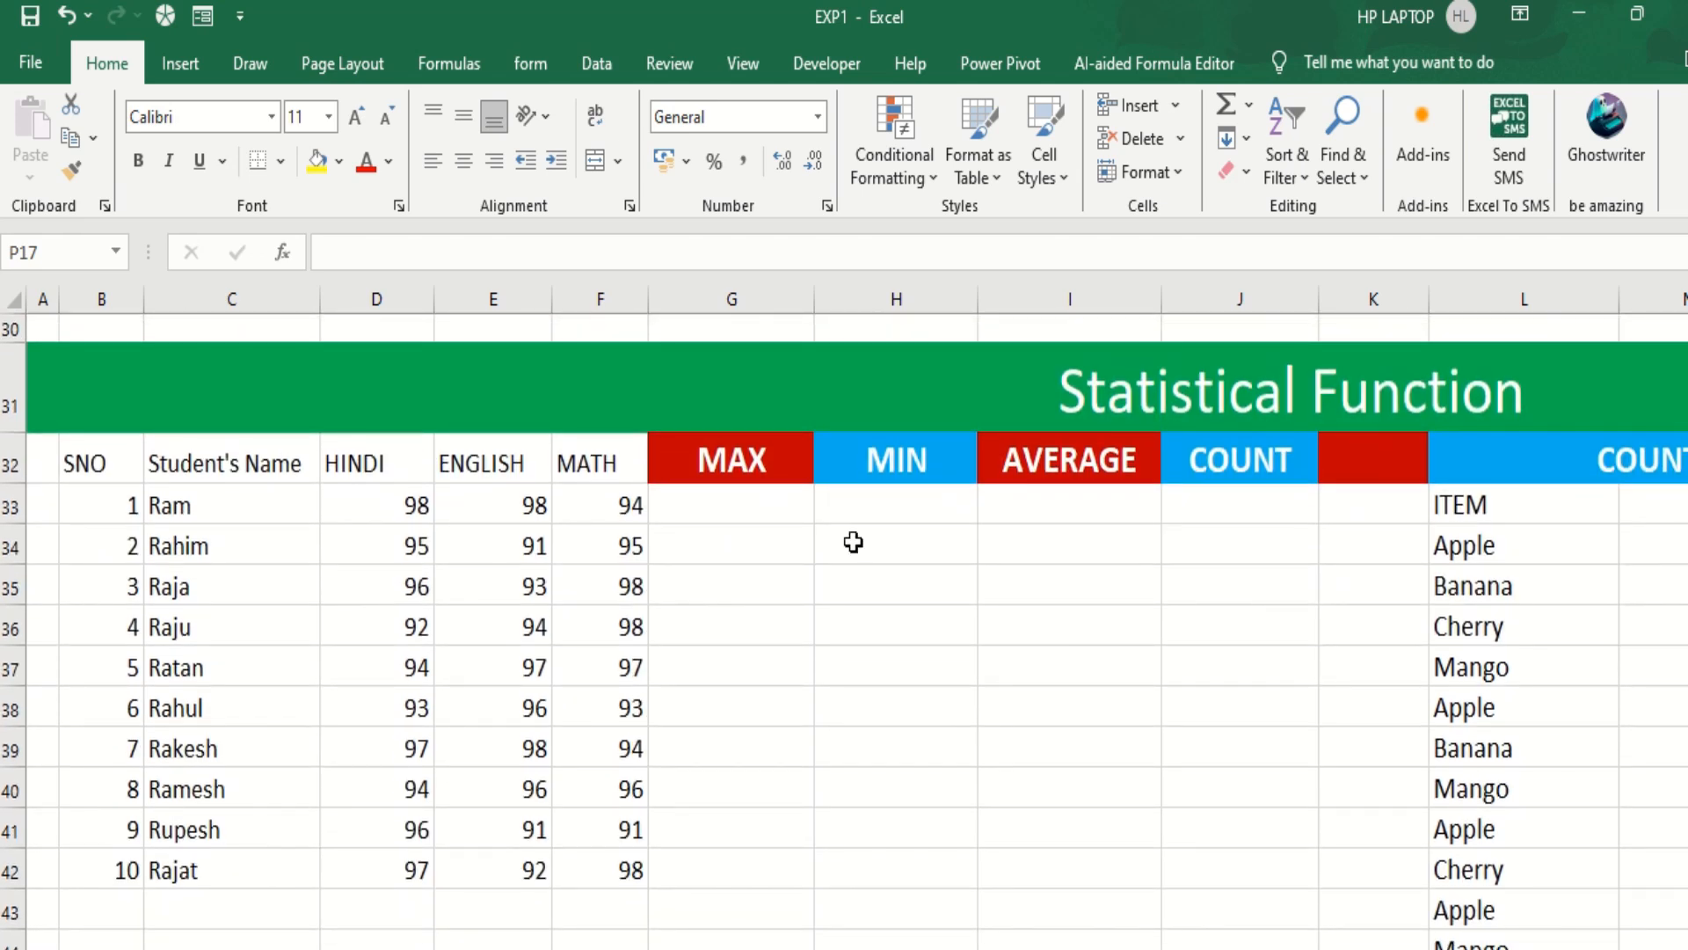
left_click(740, 498)
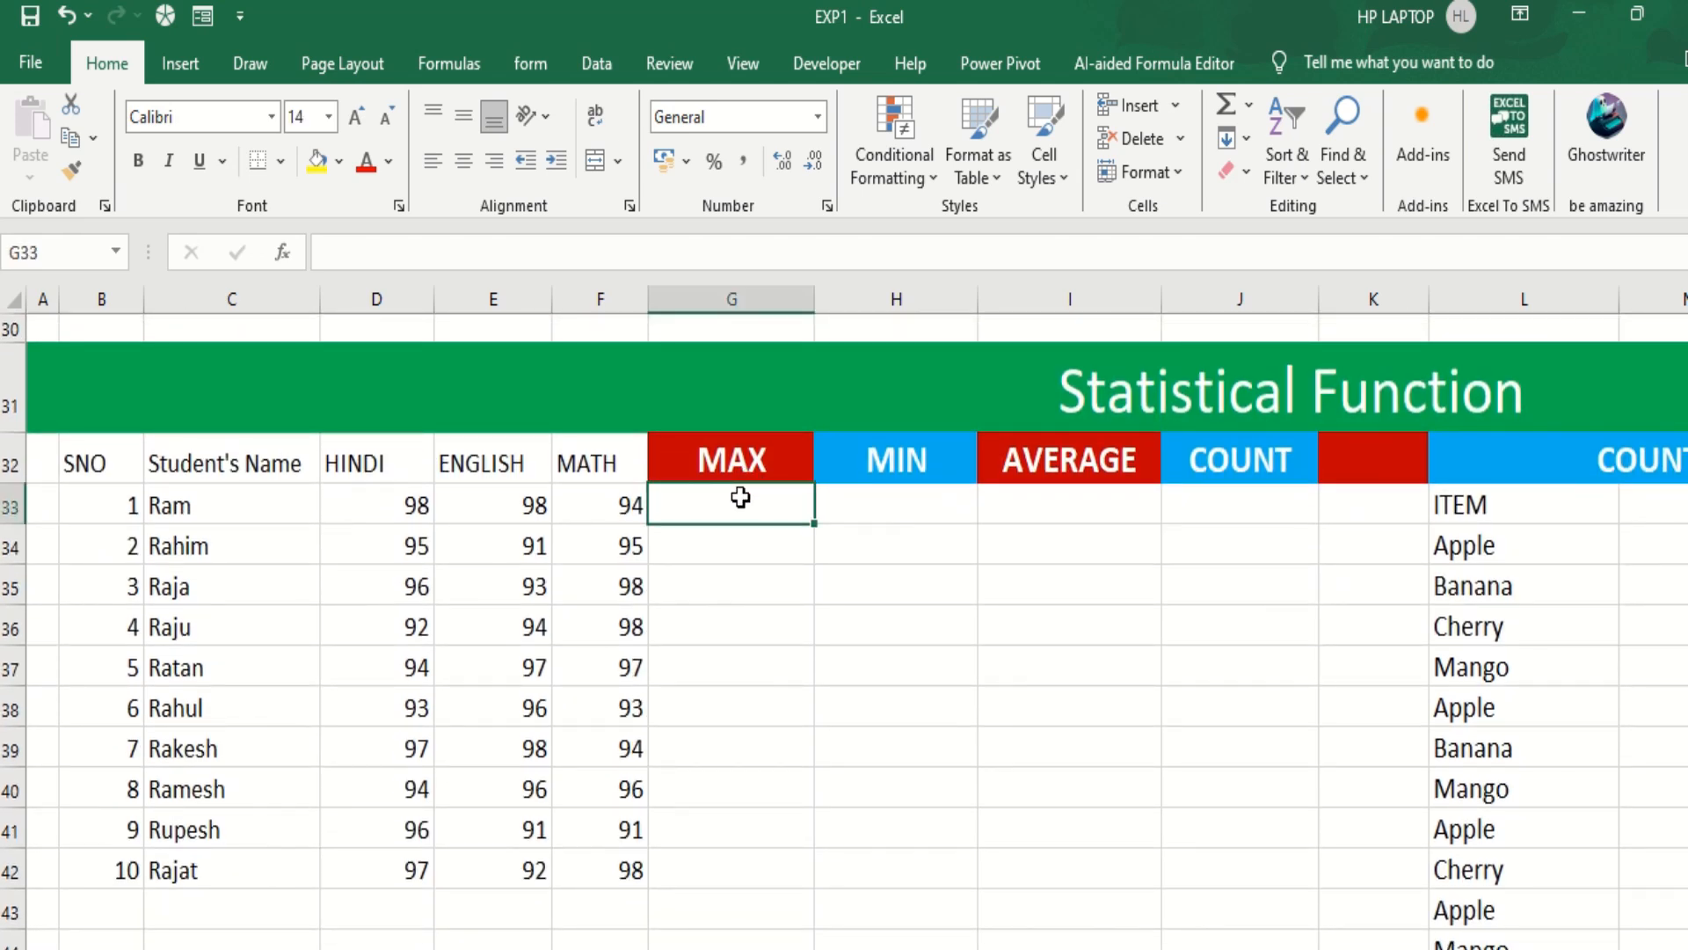
type("=max")
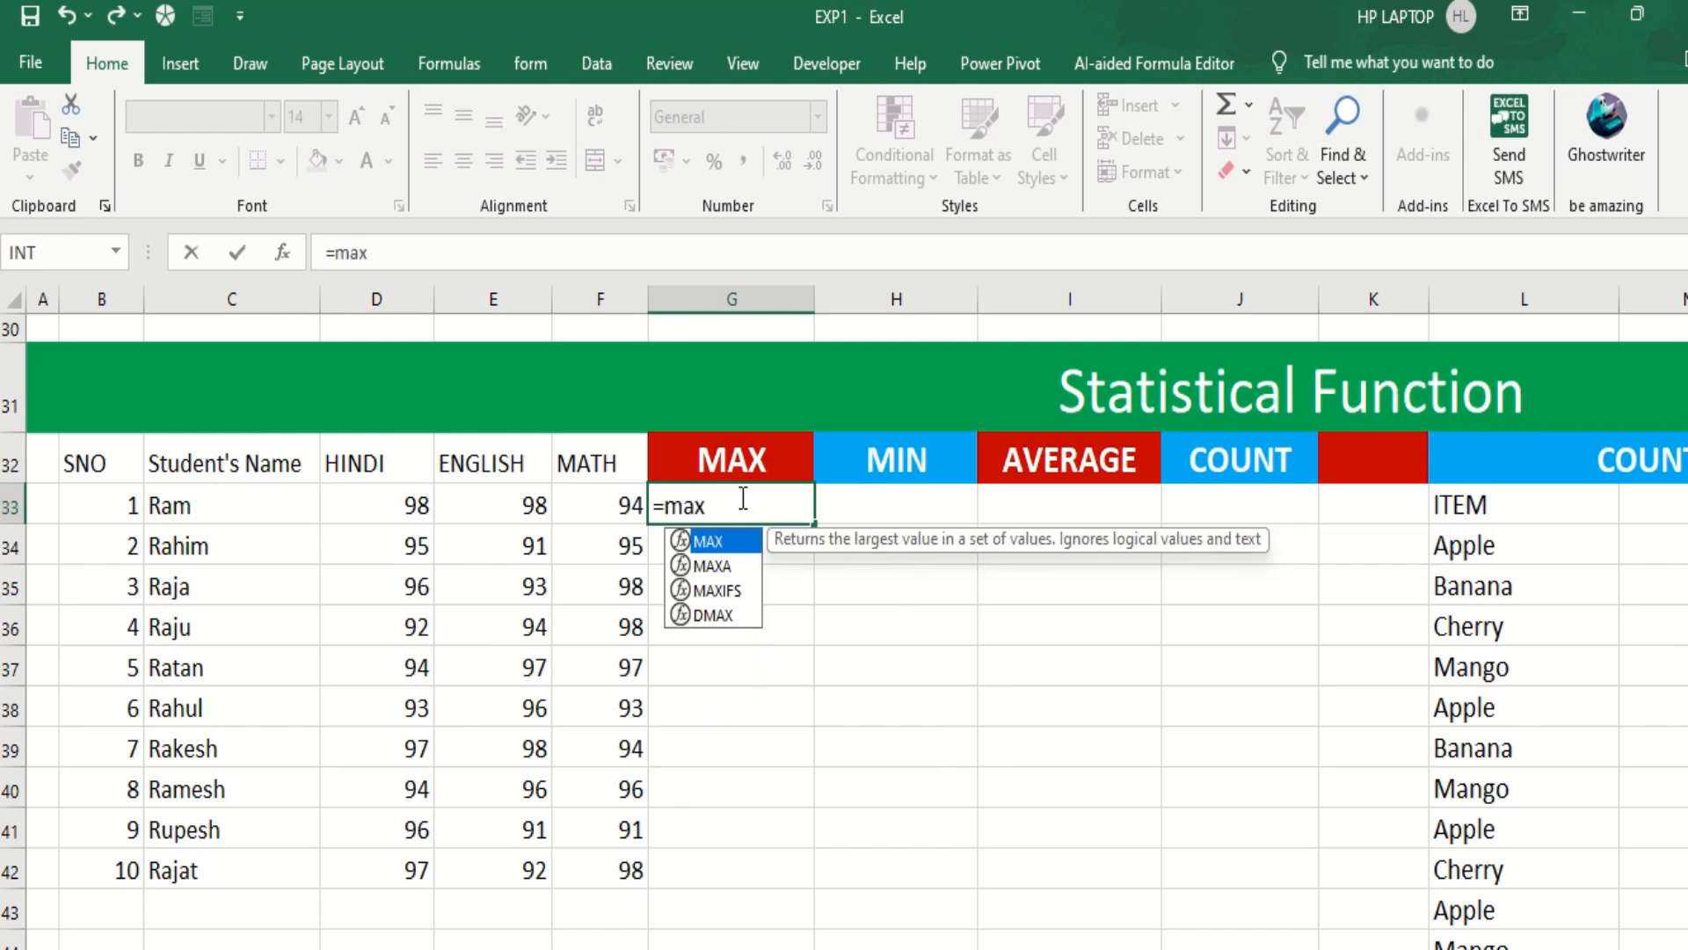
type("(")
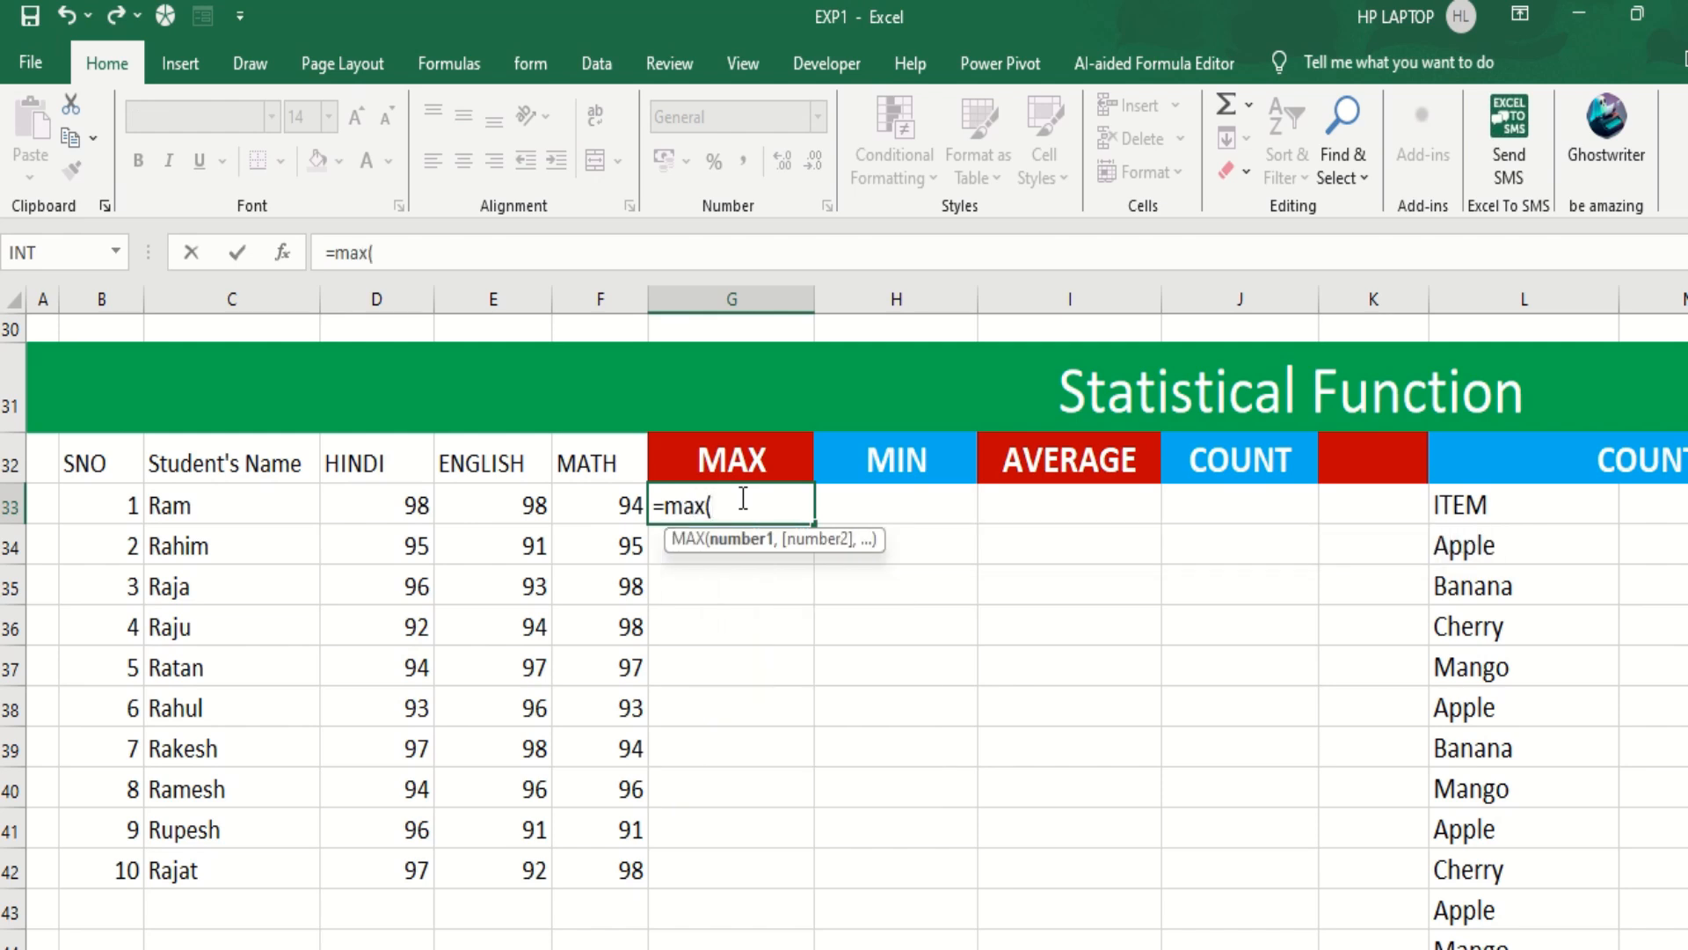
left_click_drag(387, 503, 621, 510)
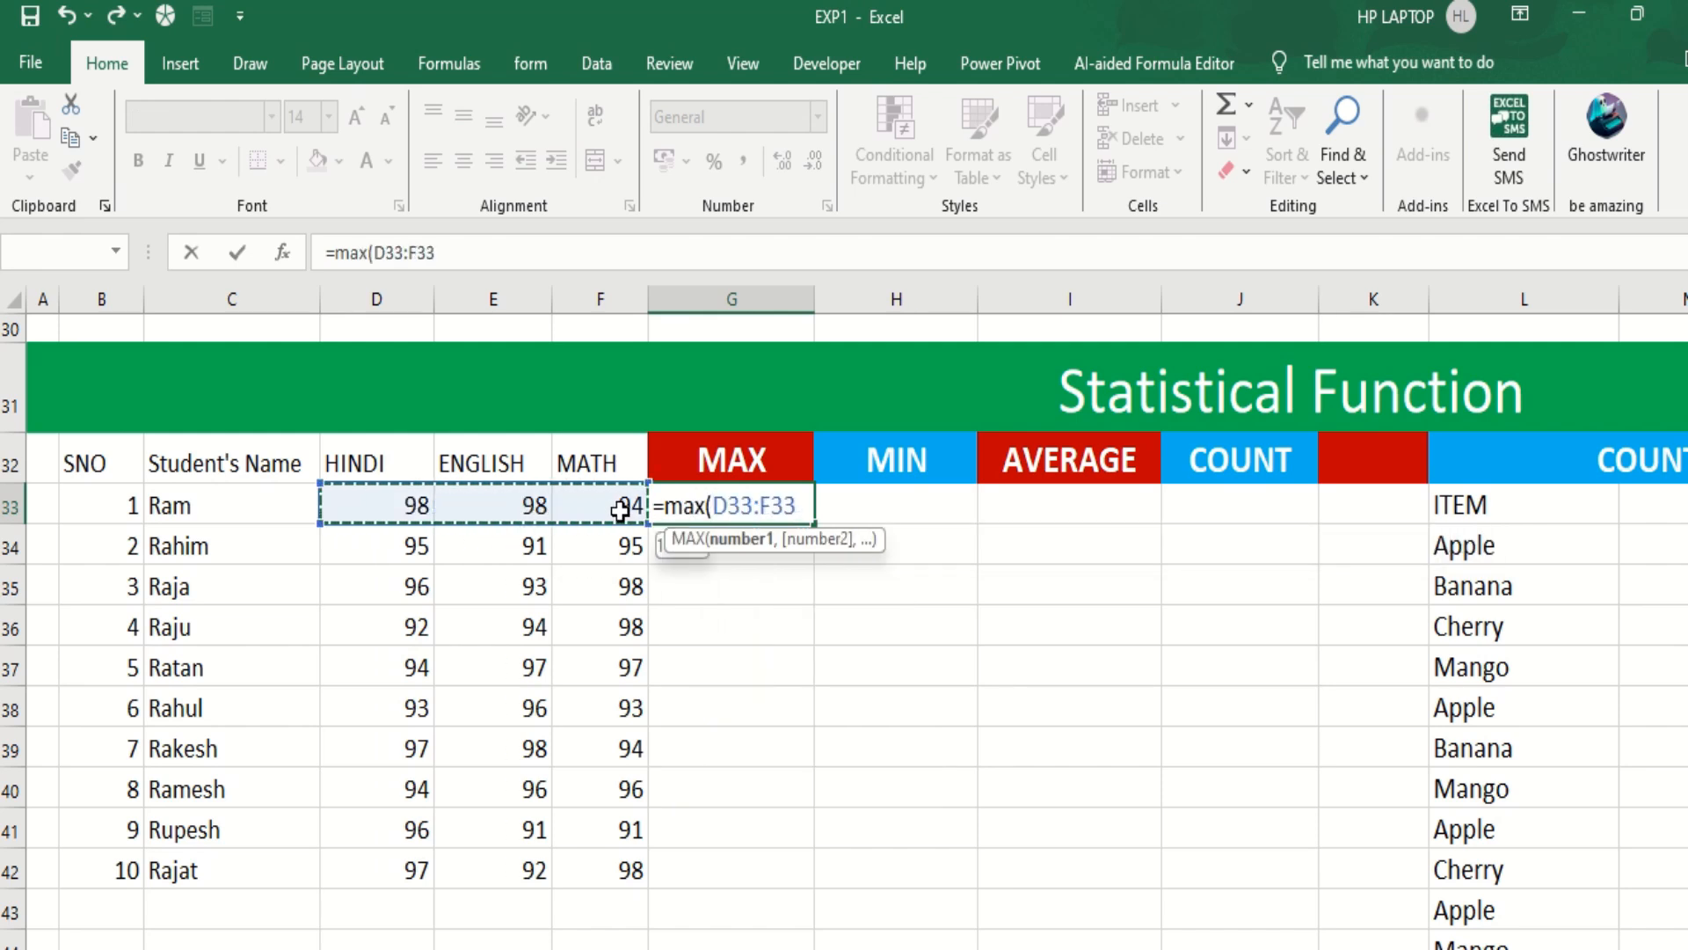
type(")")
key("Return")
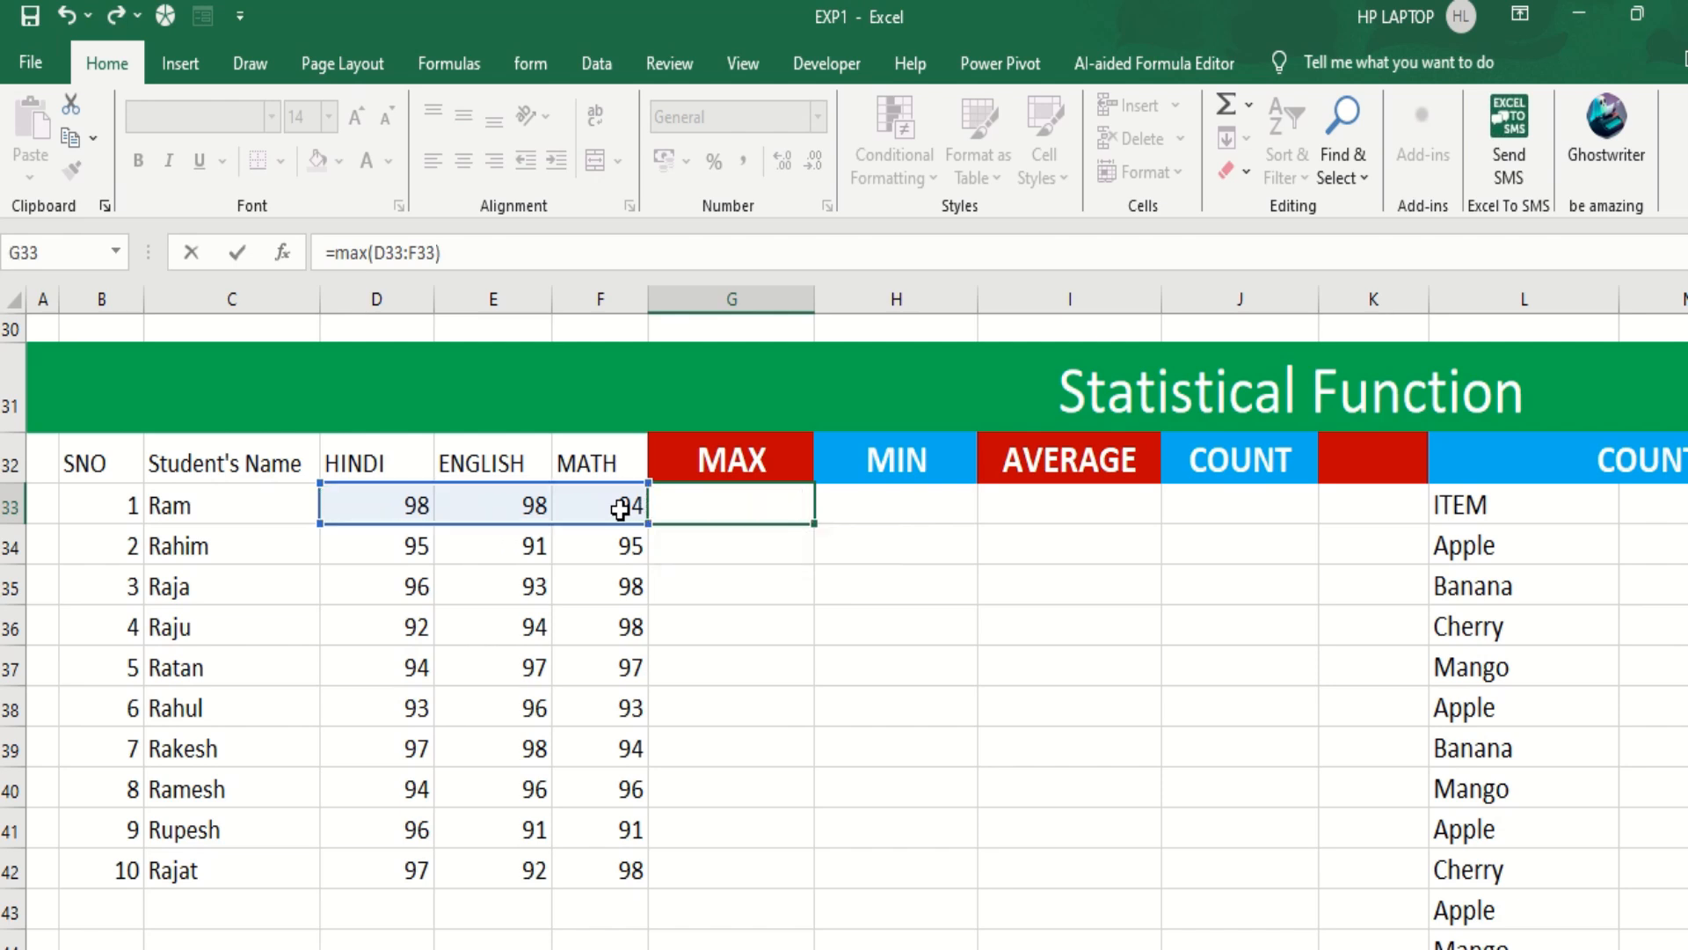
key("Return")
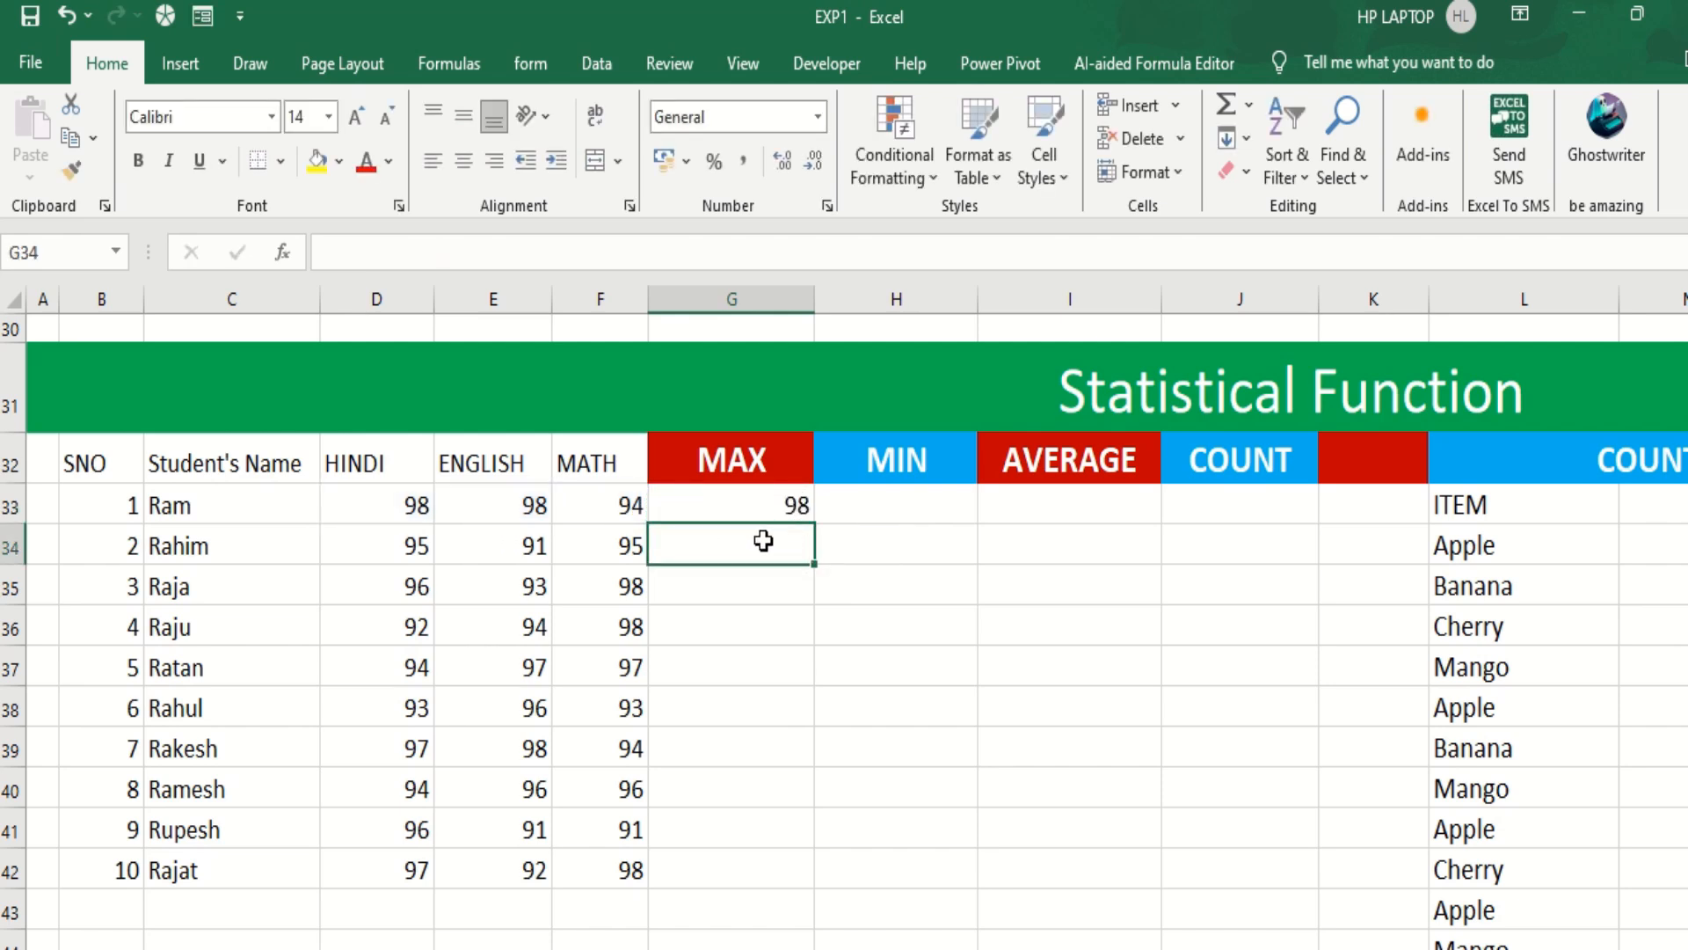
Change the first student's English mark in cell E33 to 88.
left_click(502, 518)
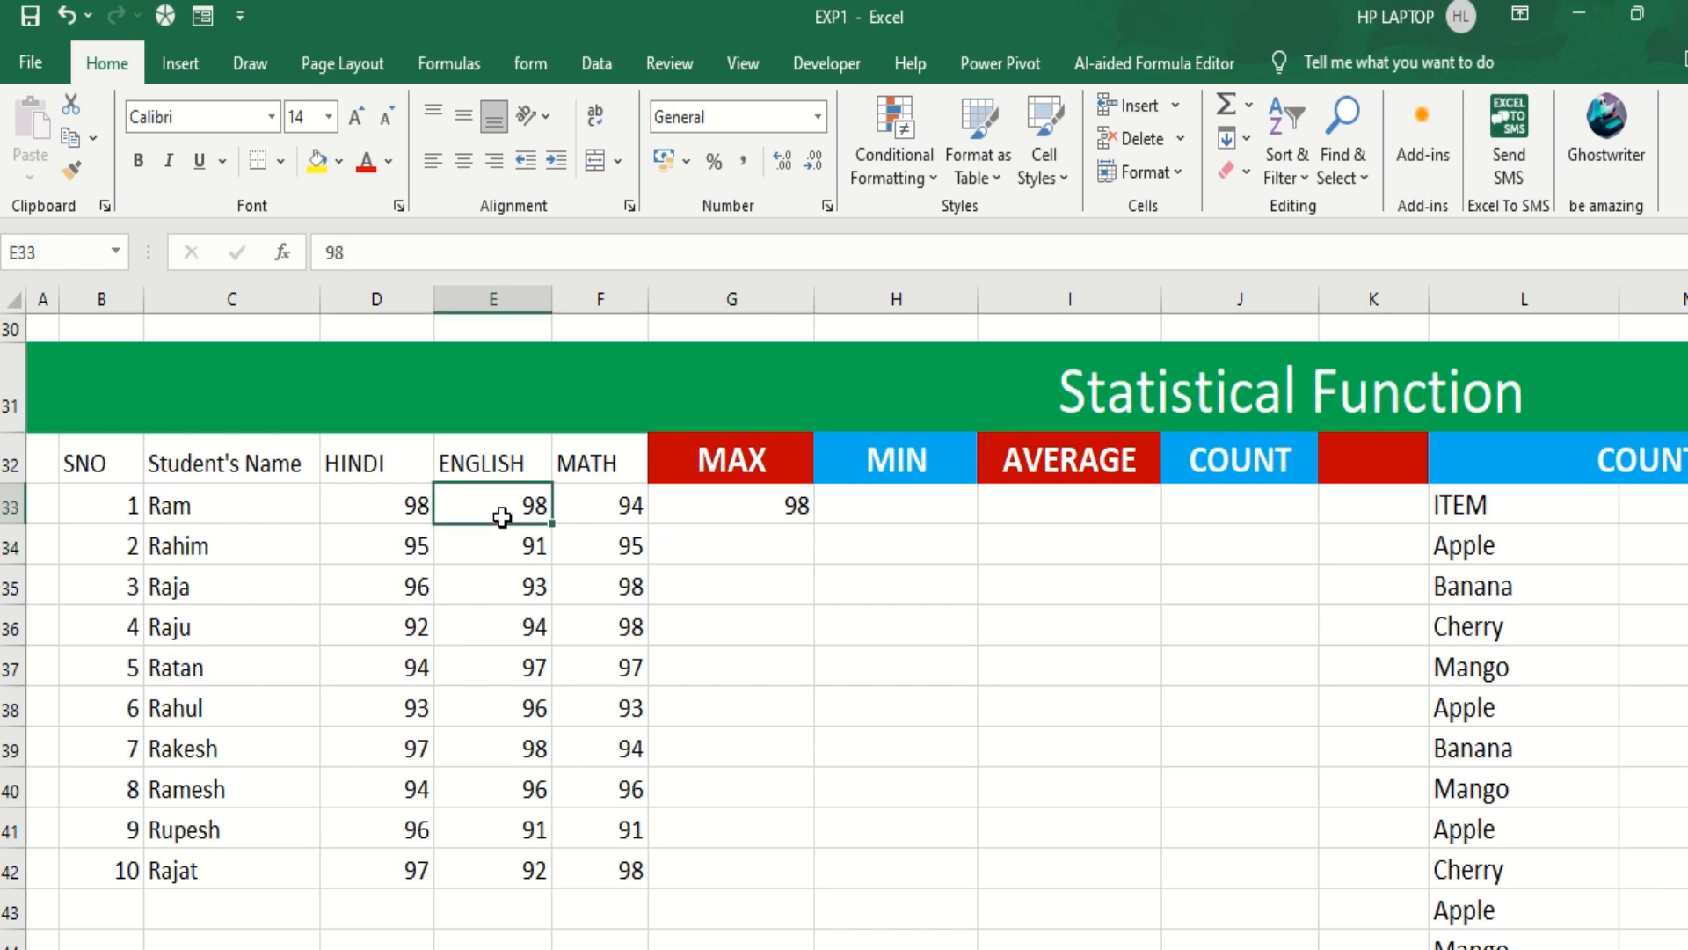
type("88")
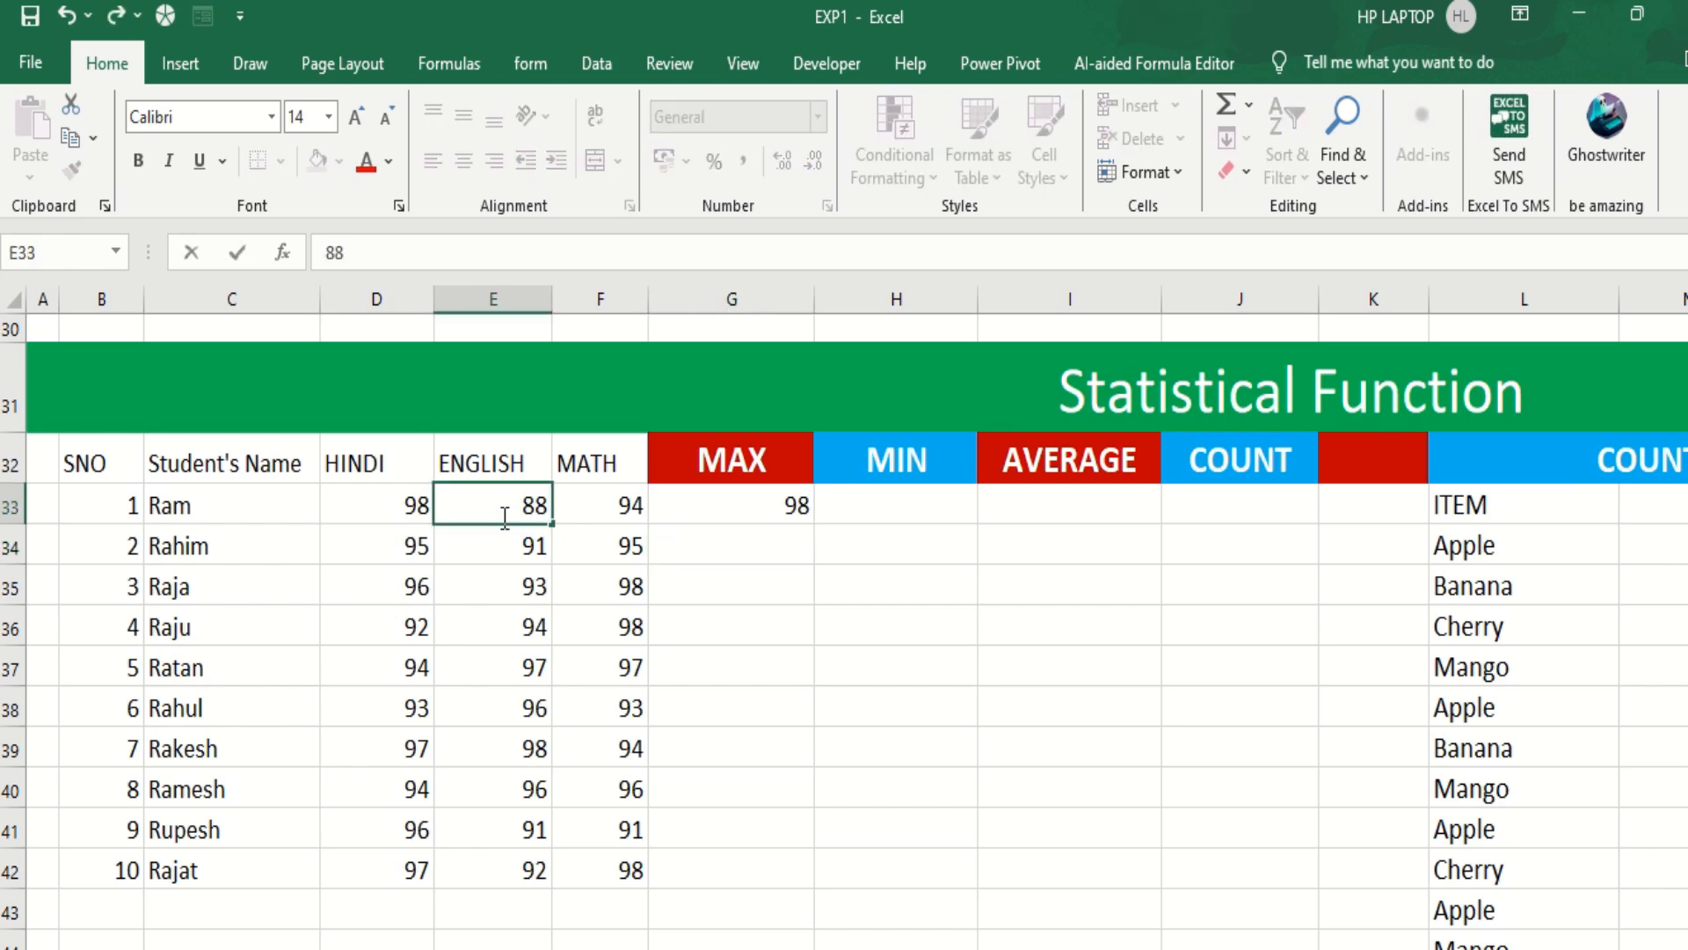
left_click(624, 581)
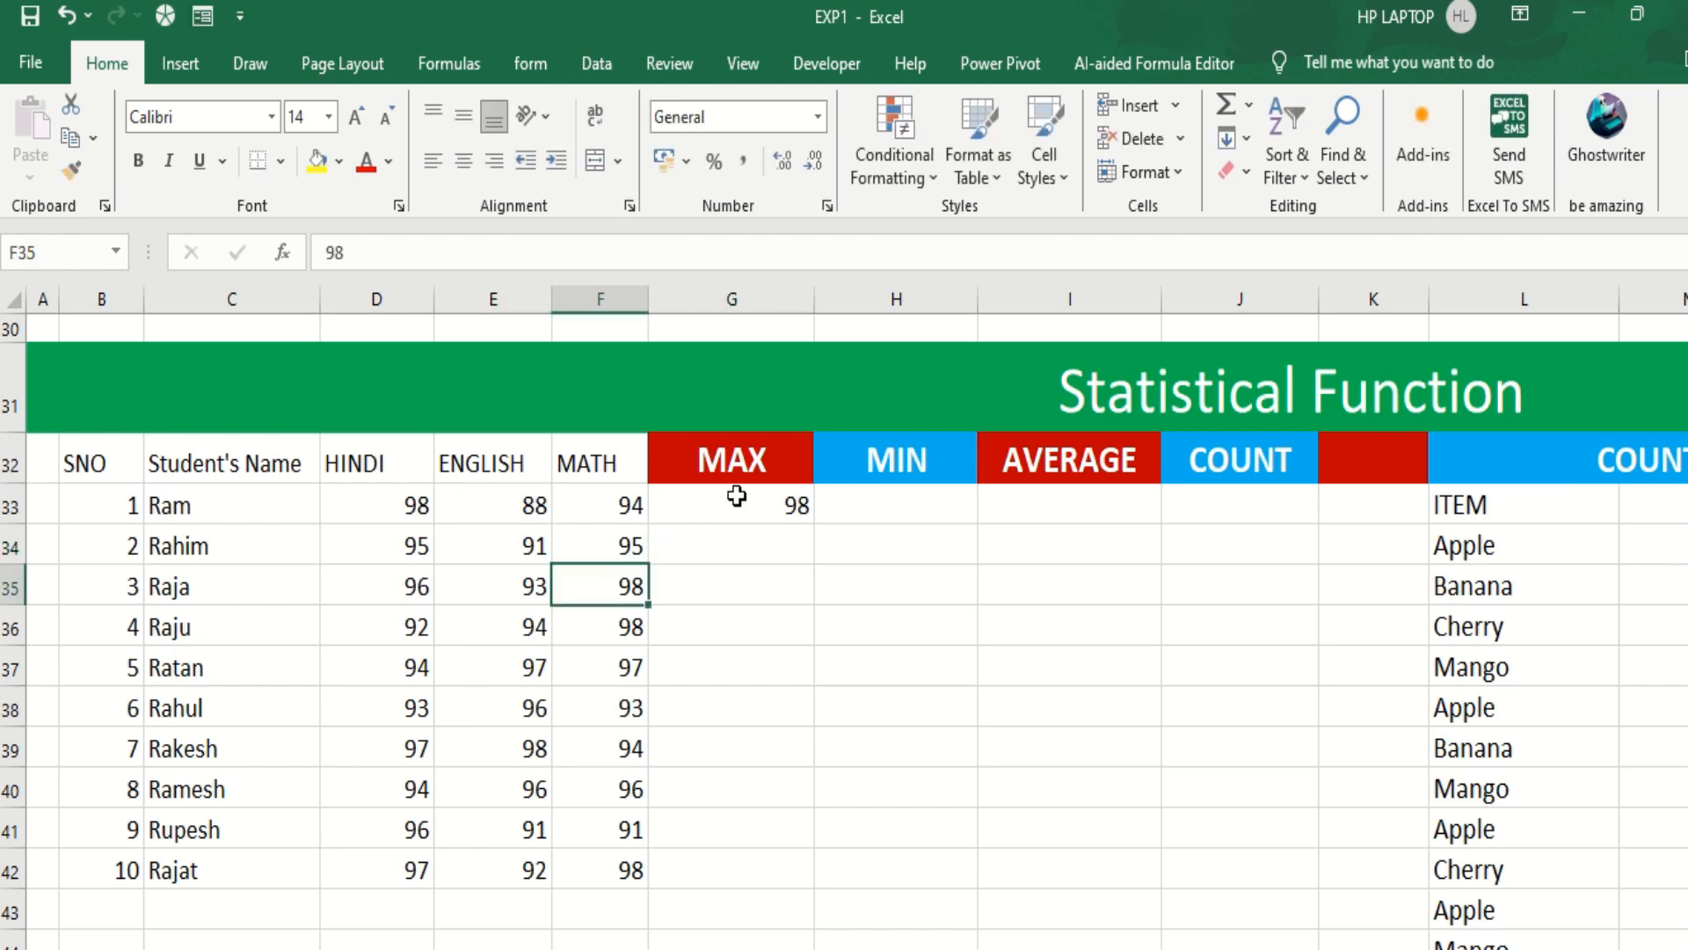
Enter the formula =MAX(D34:F34) in cell G34 to get the second student's highest mark.
left_click(729, 541)
type("=")
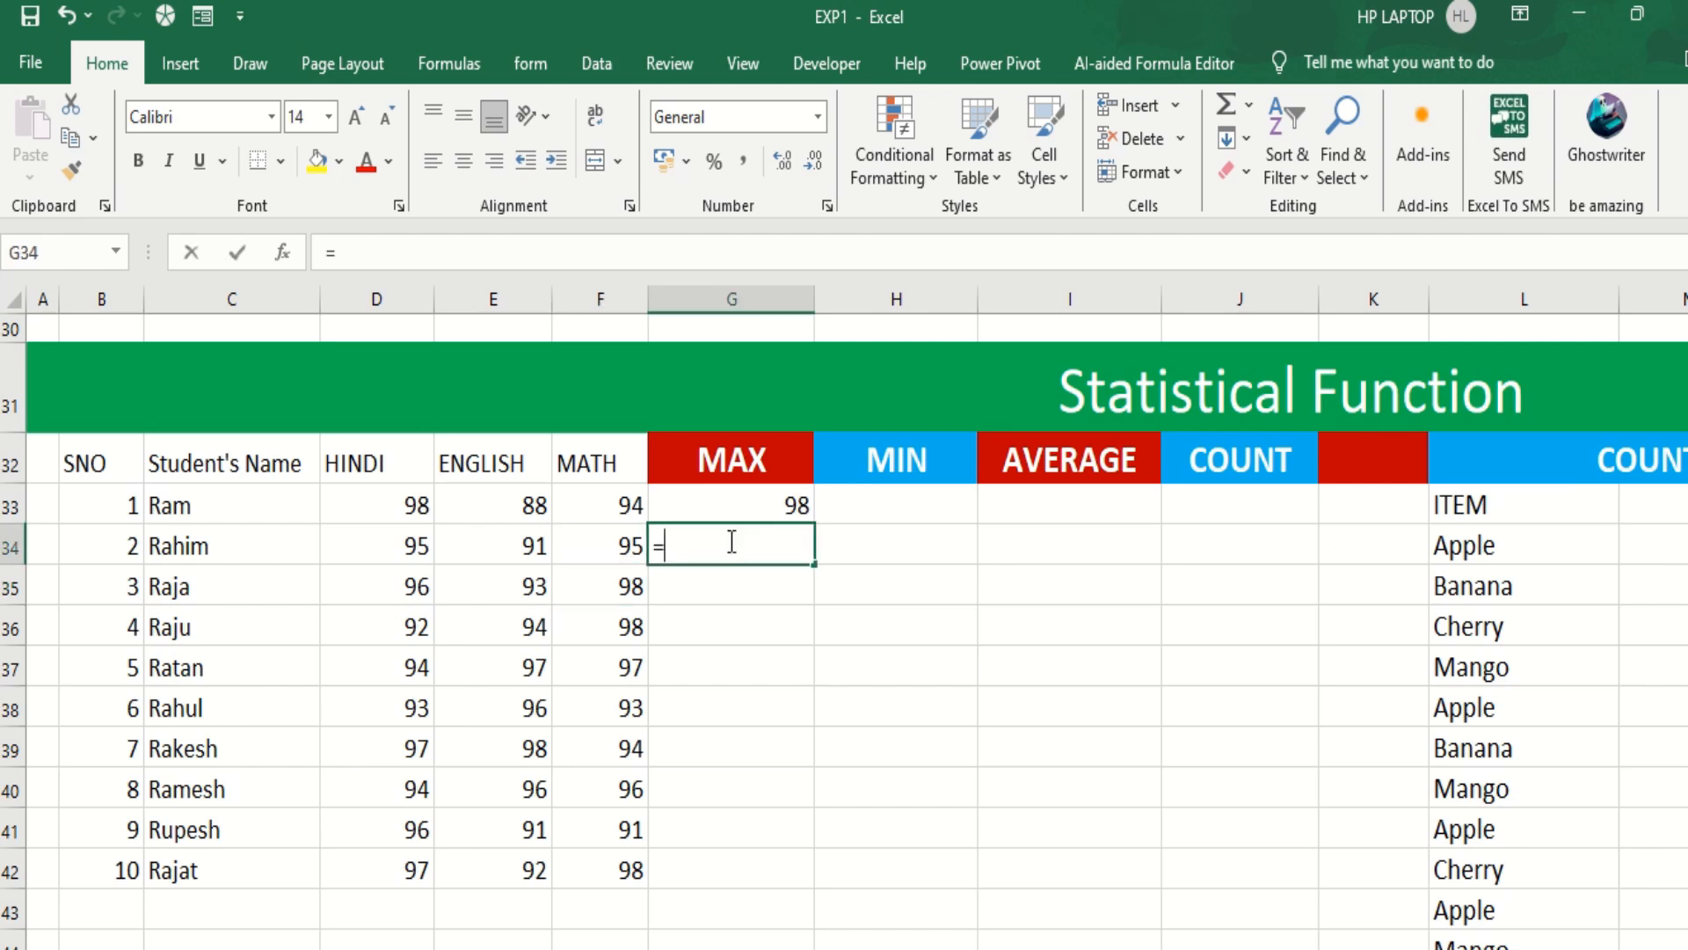
type("max")
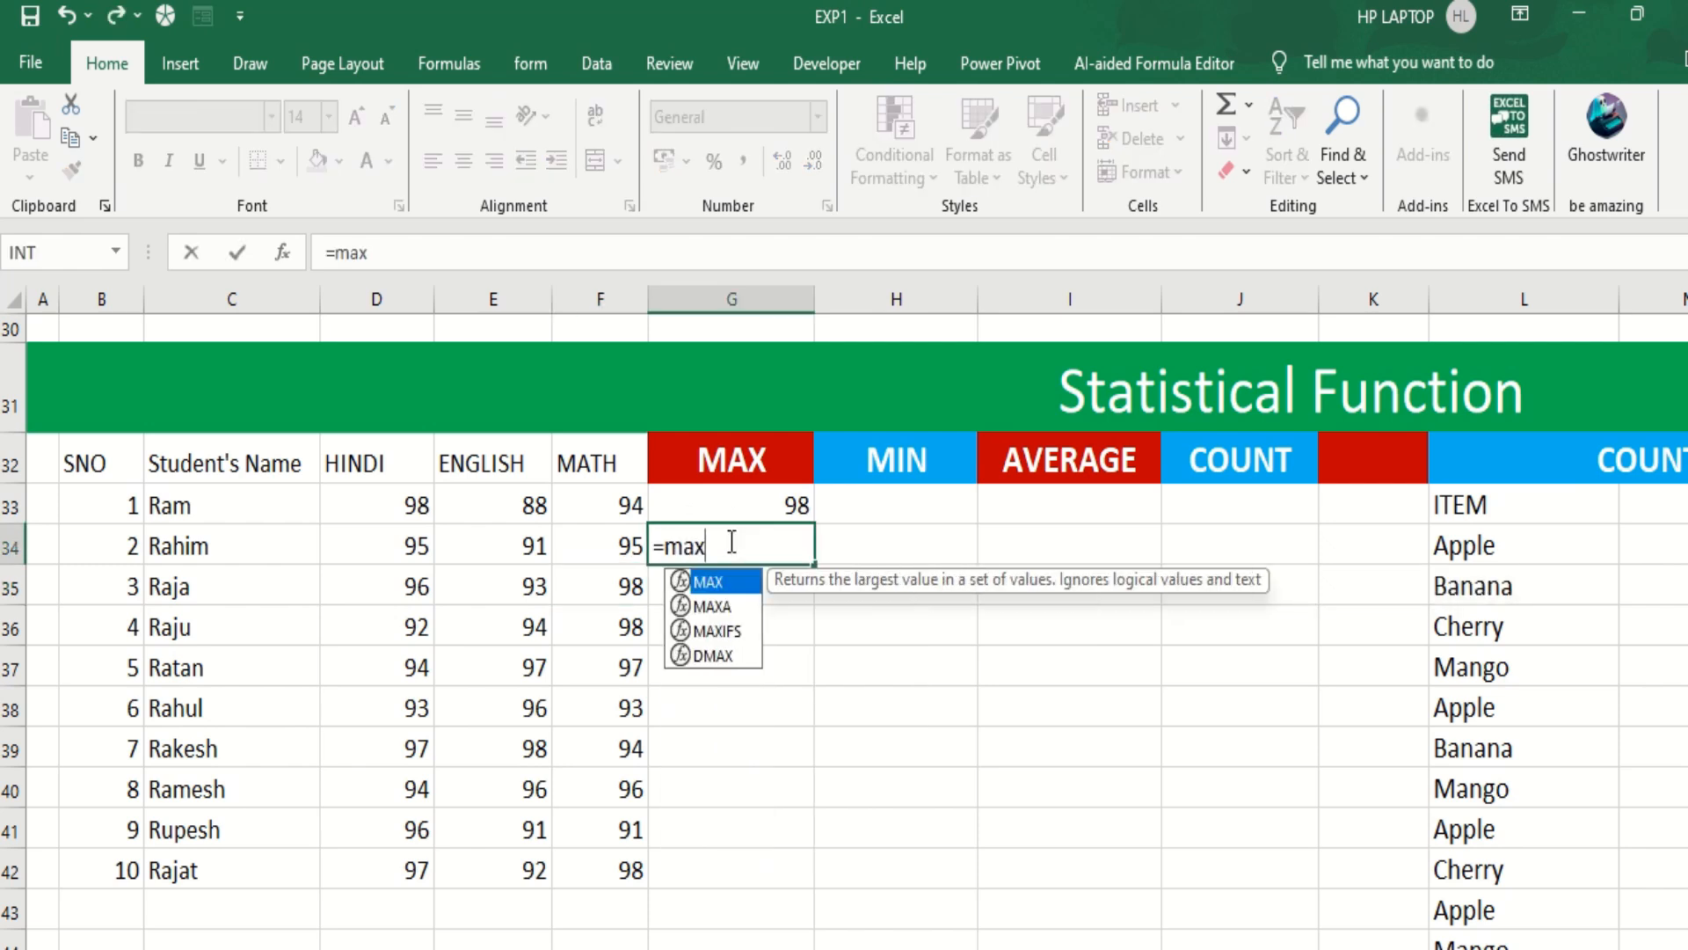
type("(")
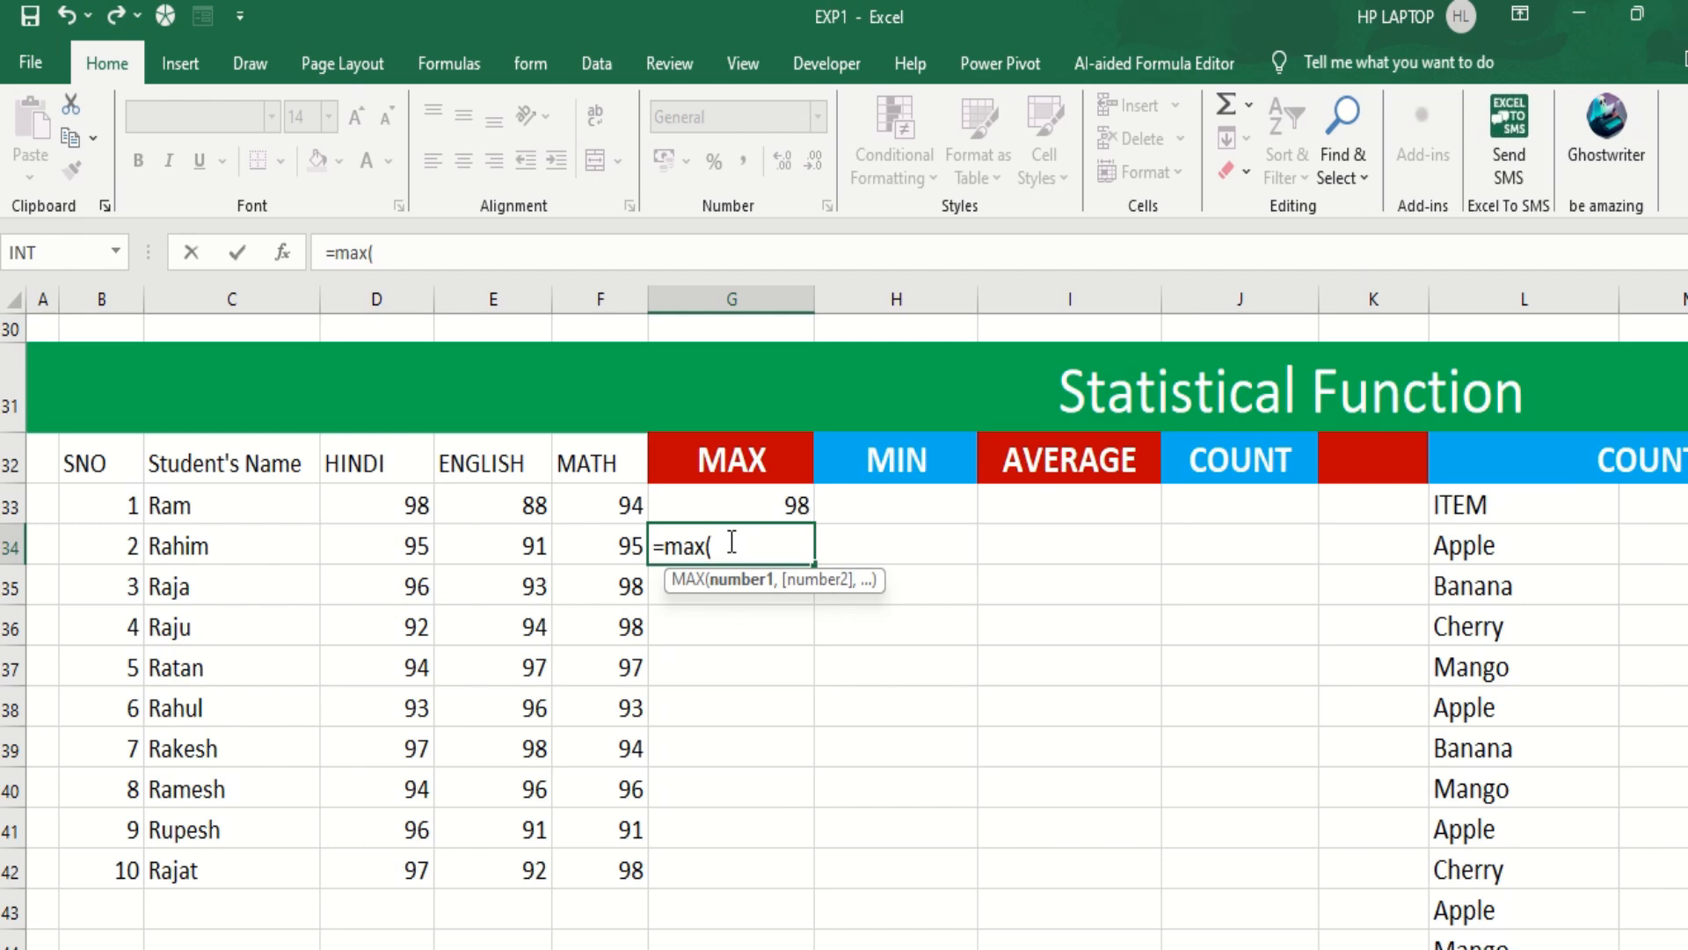
type("d34")
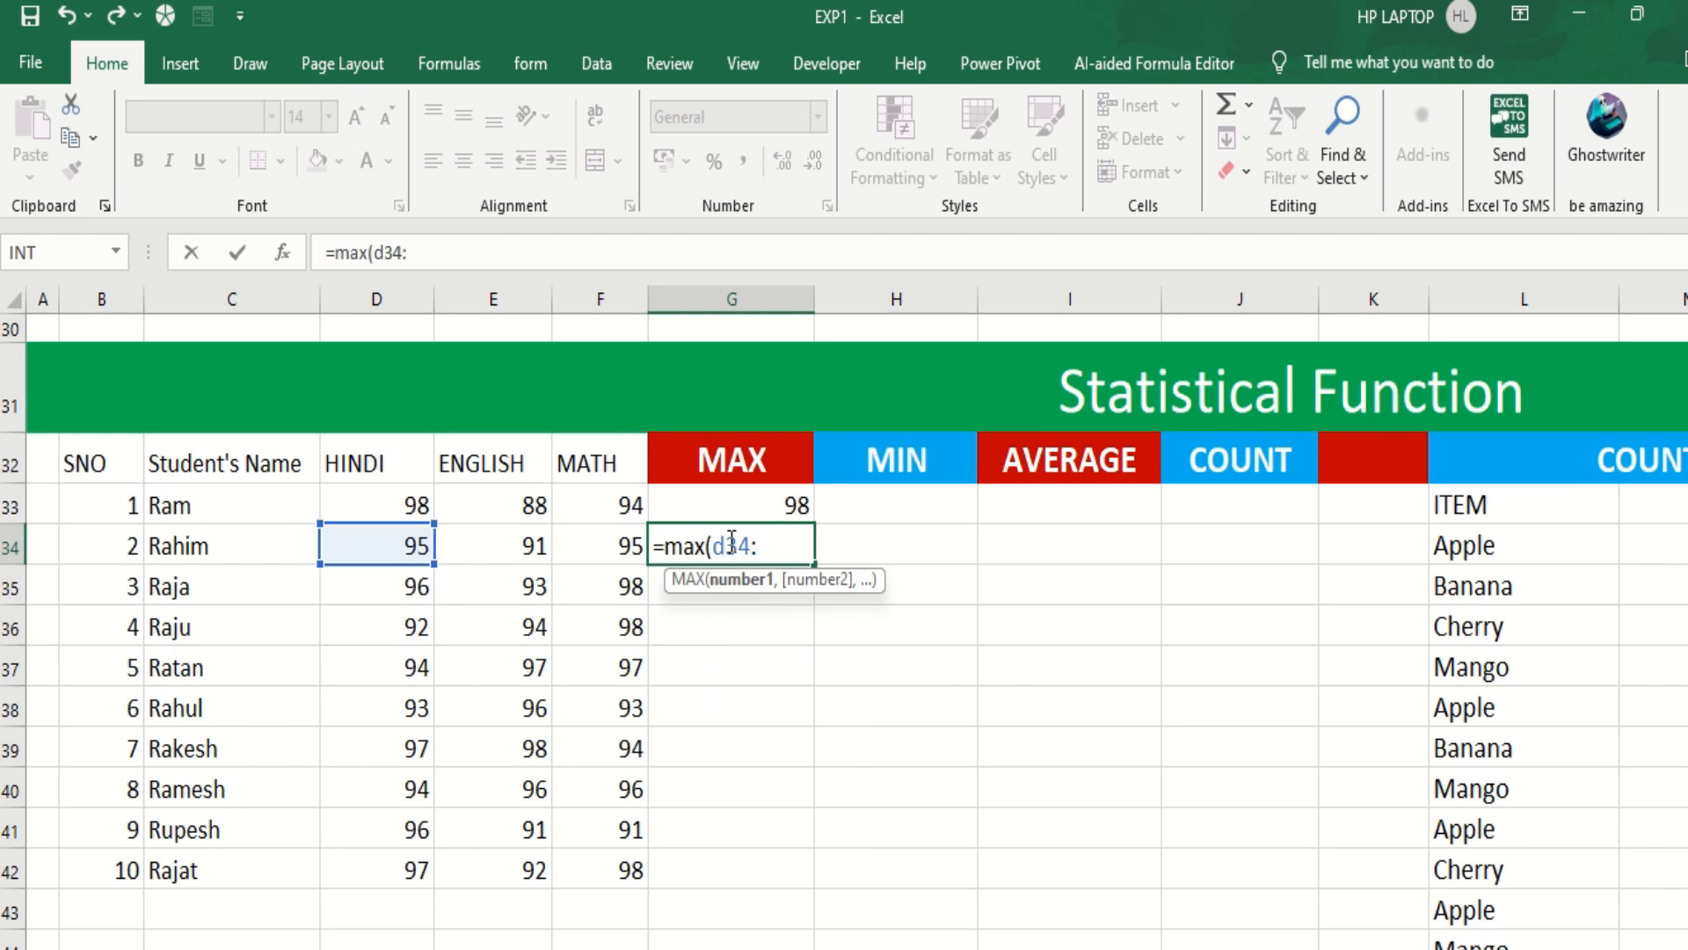
type(":f34")
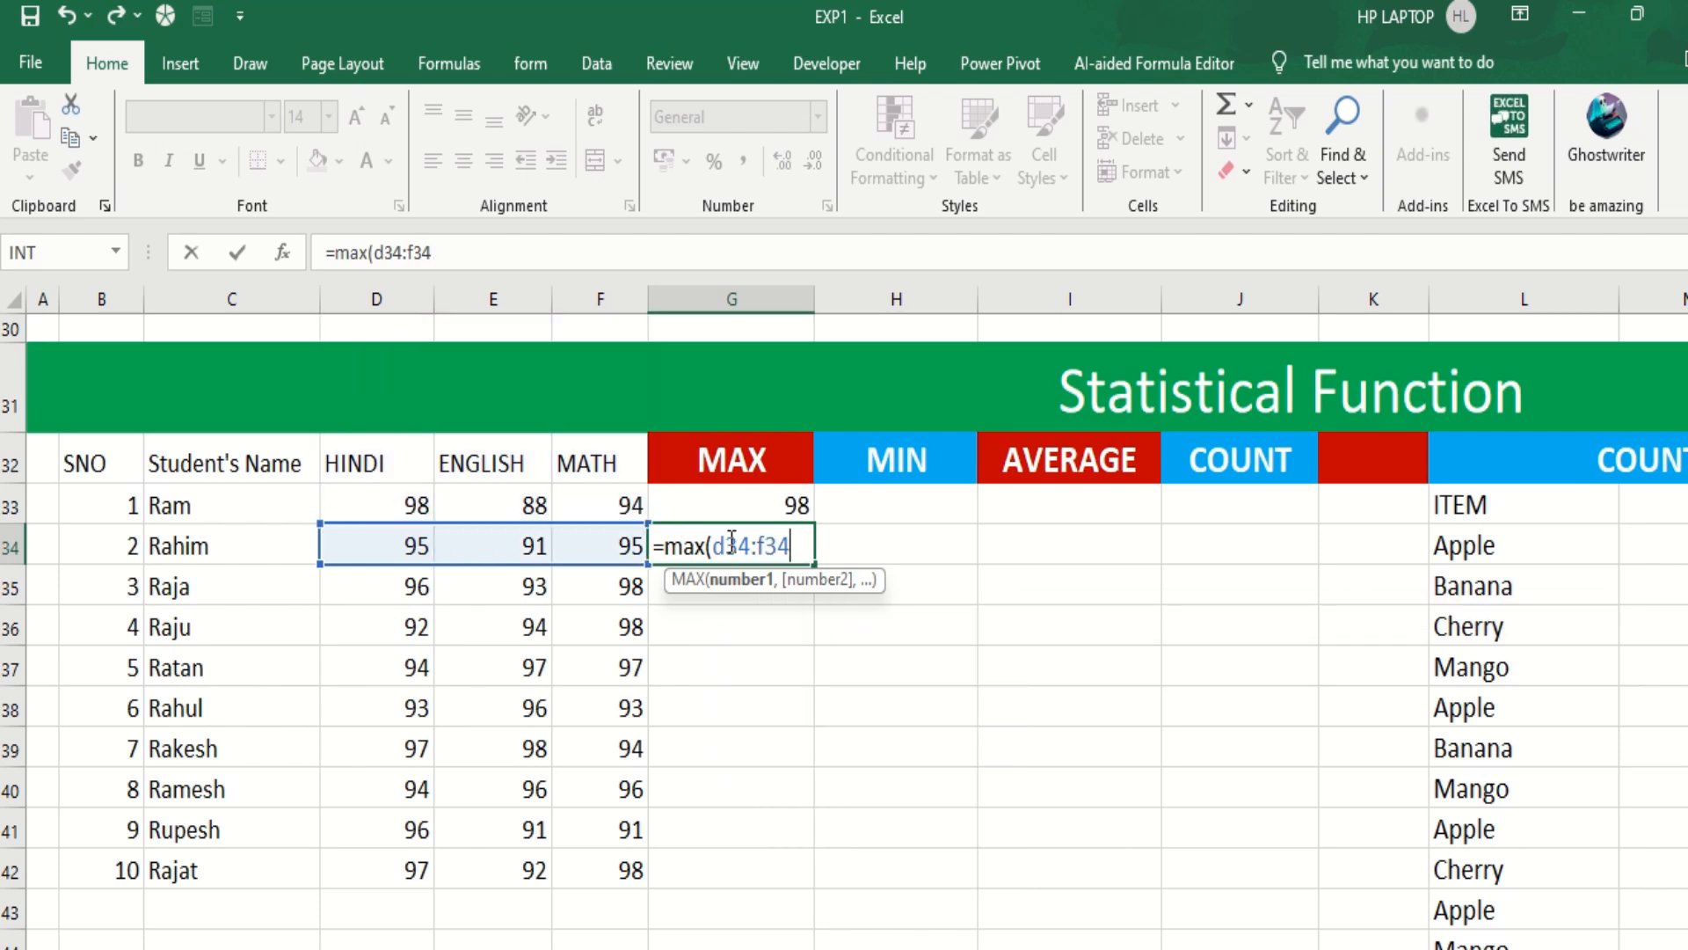
type(")")
key("Return")
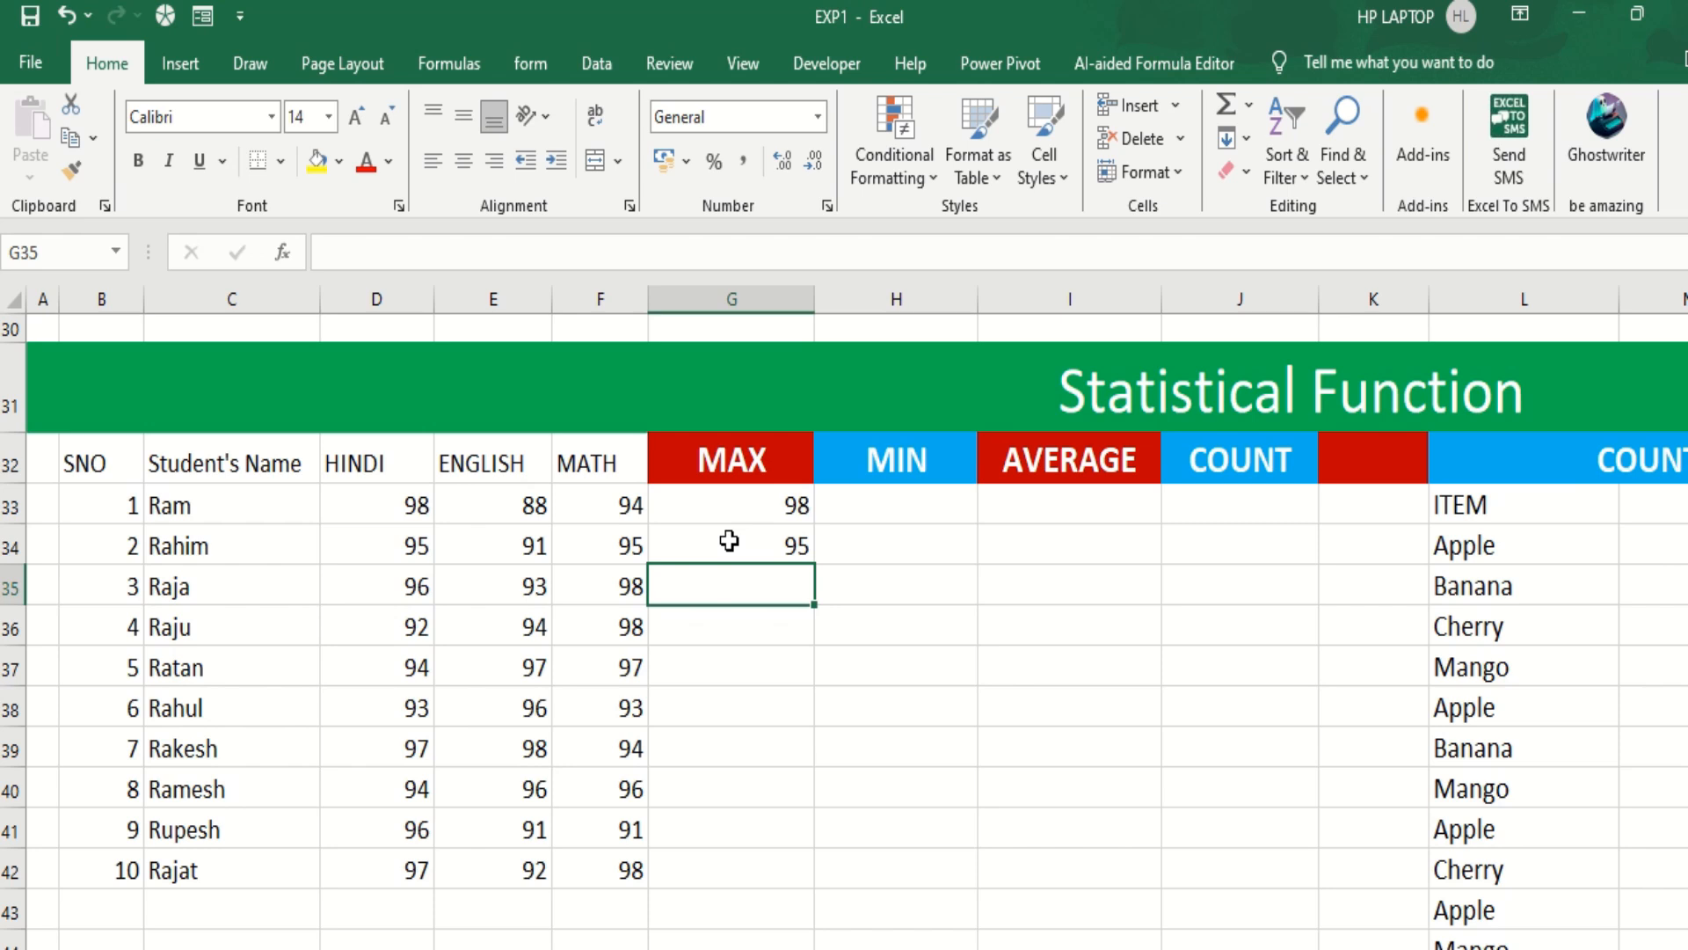
Start a formula in cell G35 and insert the MAX function from the Statistical category of the Insert Function dialog.
type("=")
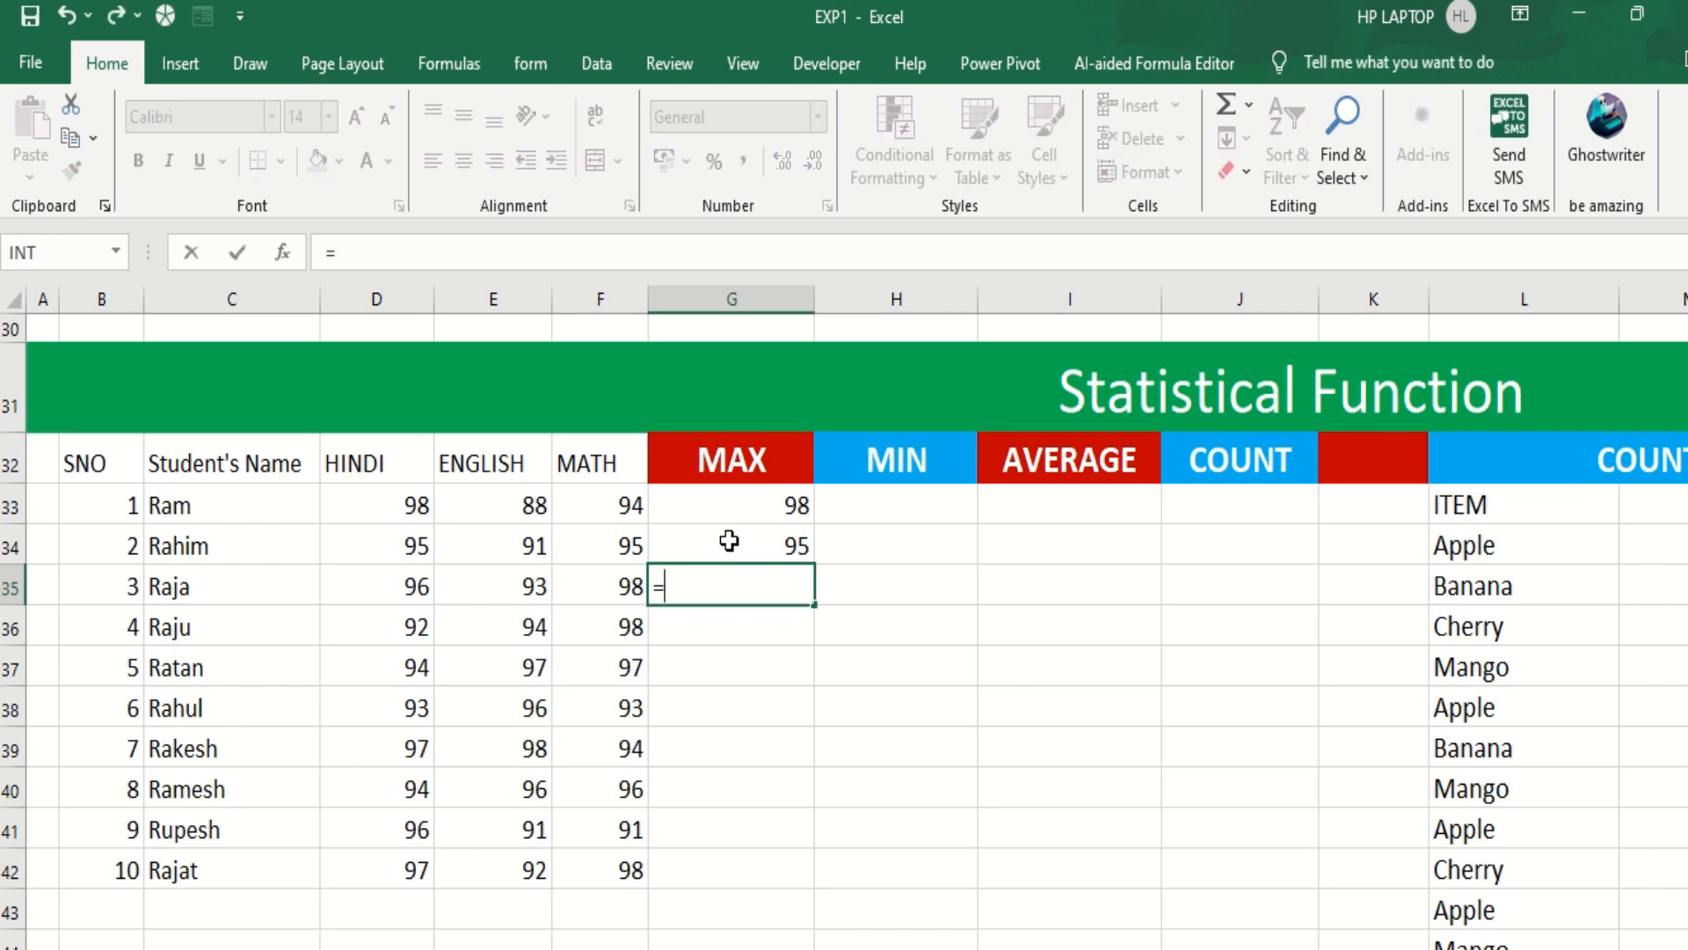
left_click(1250, 104)
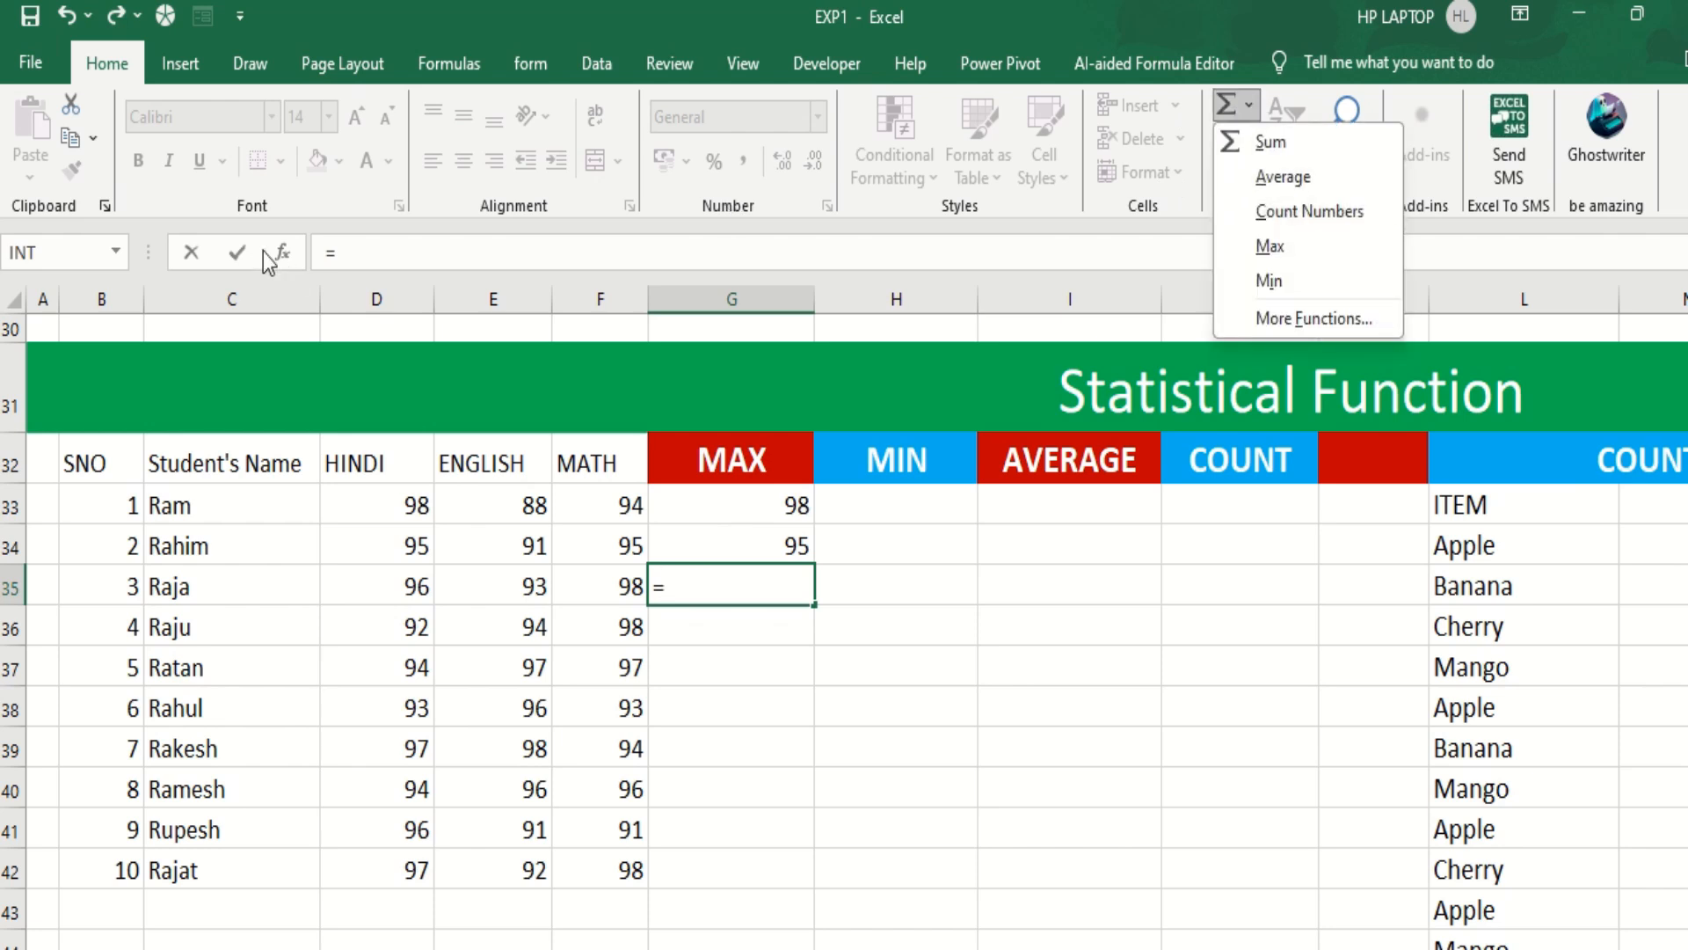
left_click(118, 251)
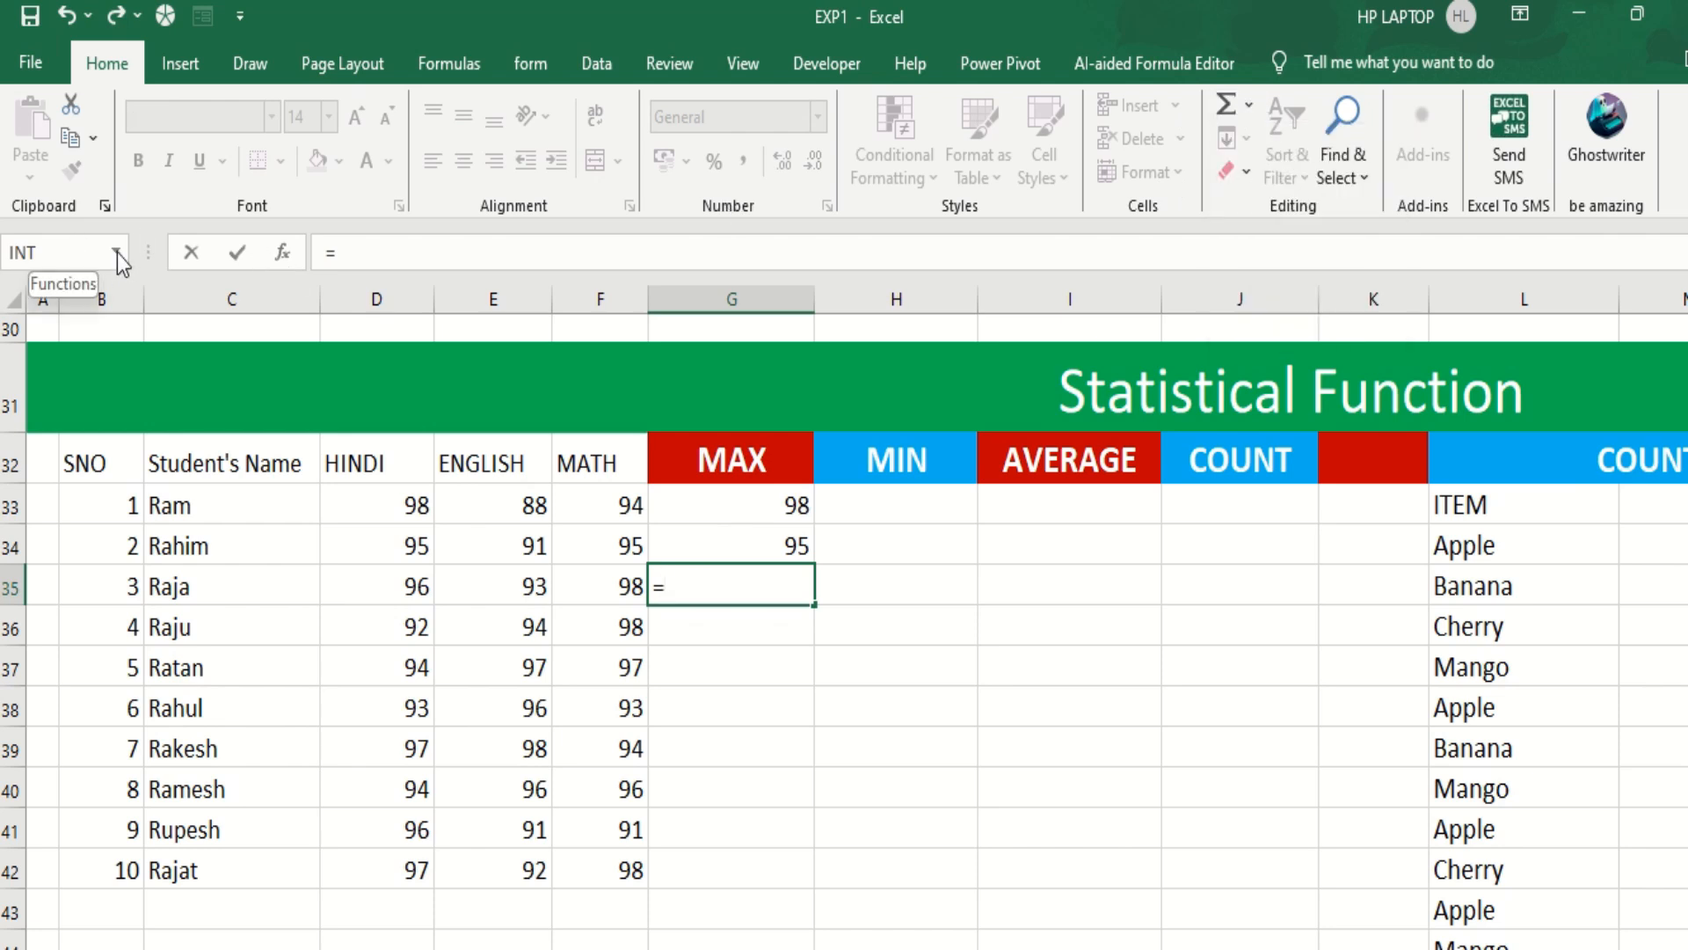
left_click(117, 251)
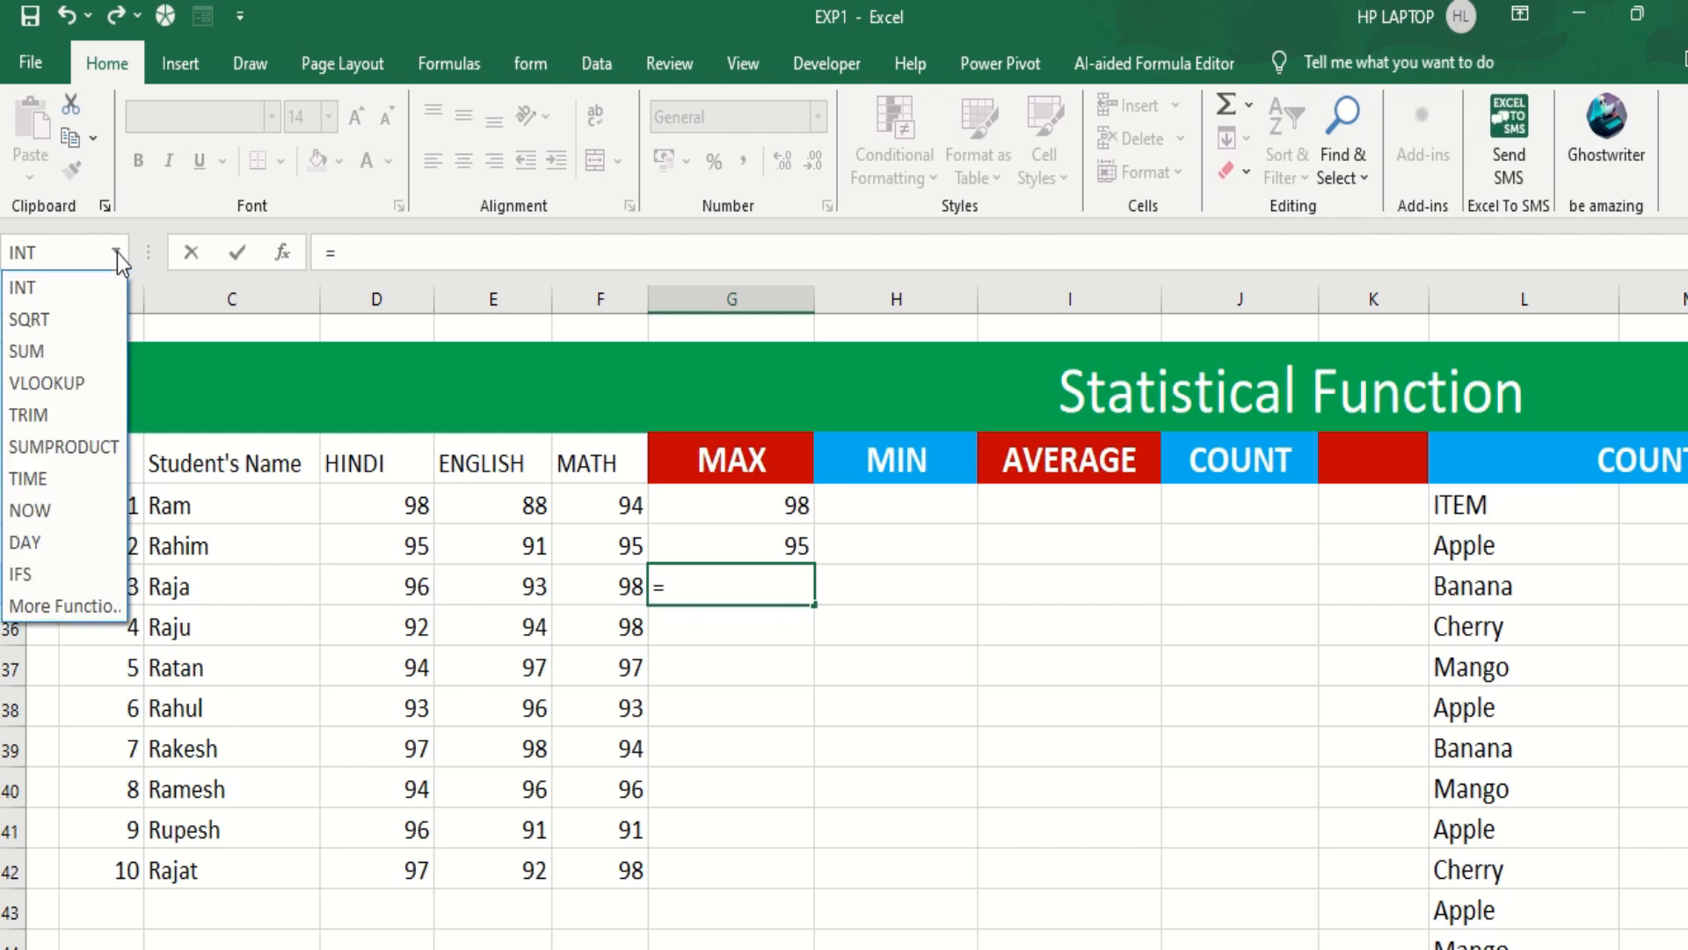
left_click(67, 609)
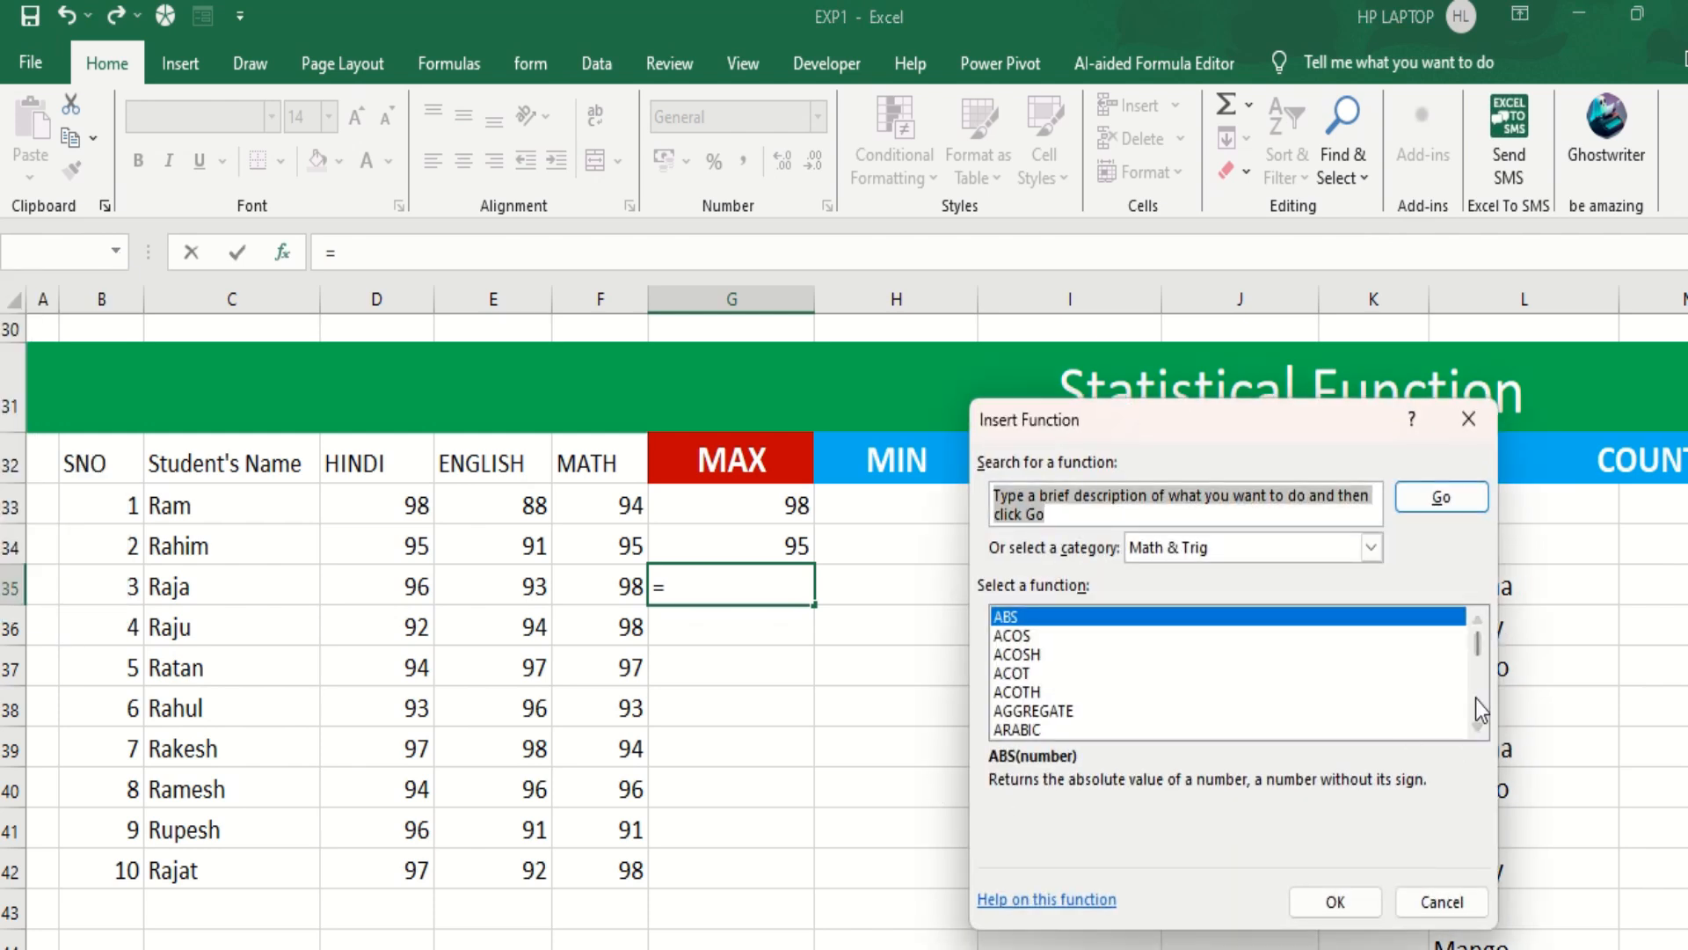
left_click_drag(1477, 730, 1476, 730)
left_click_drag(1478, 619, 1477, 619)
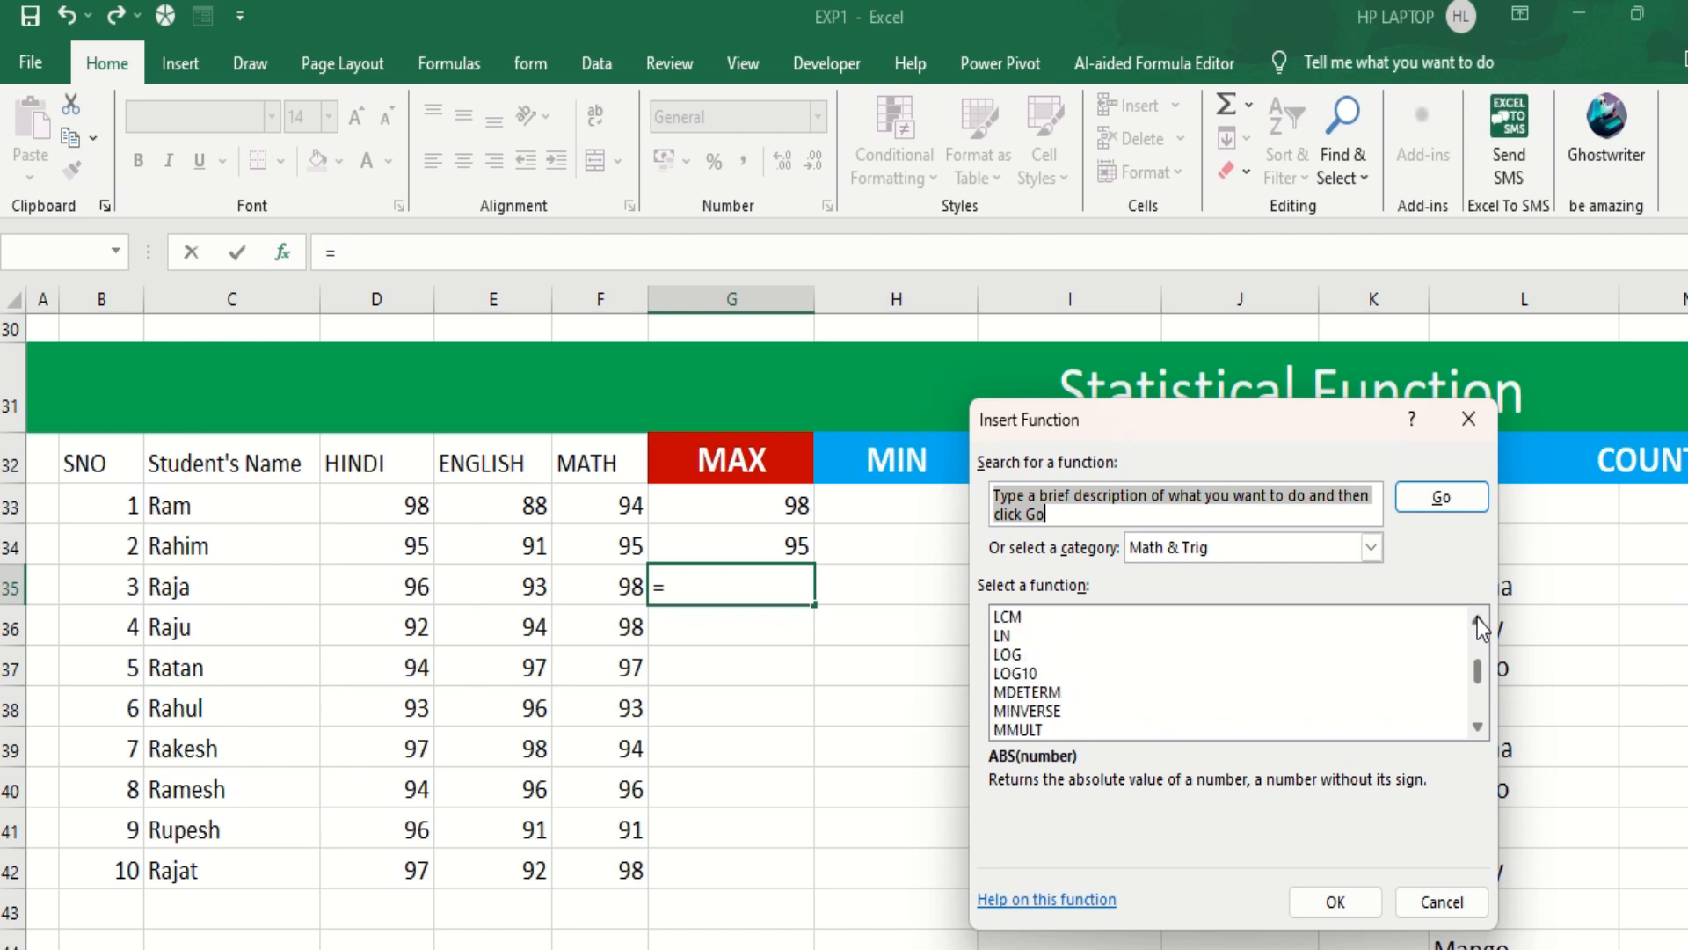
left_click(1370, 547)
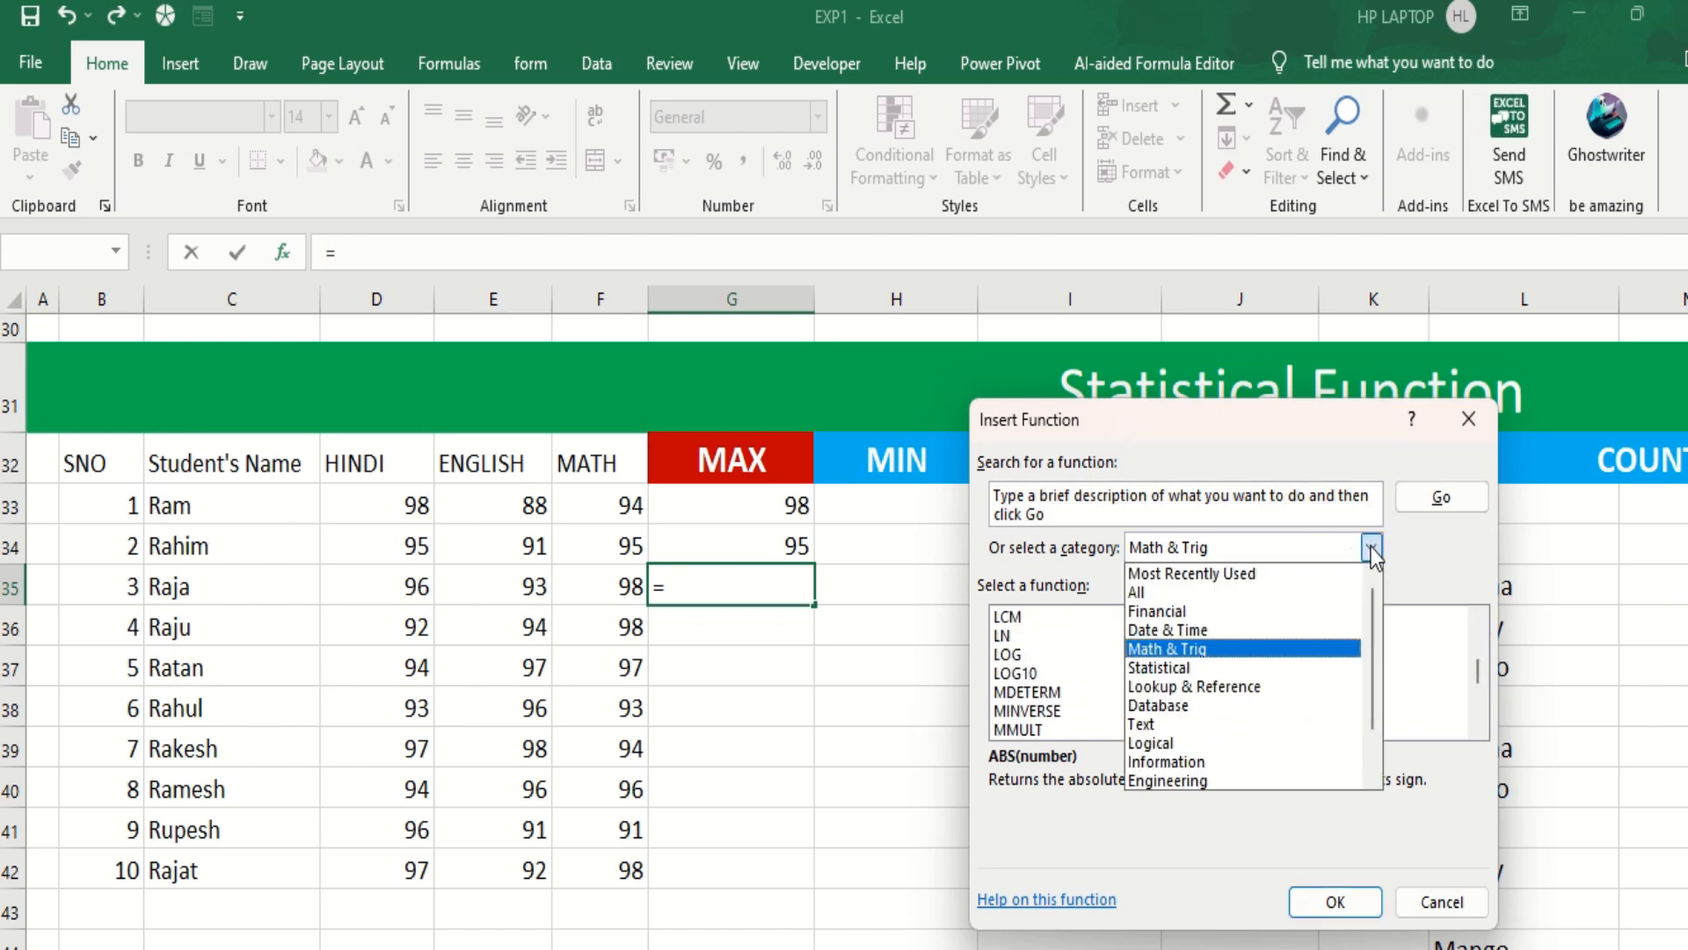
left_click(1172, 670)
left_click_drag(1479, 645, 1485, 673)
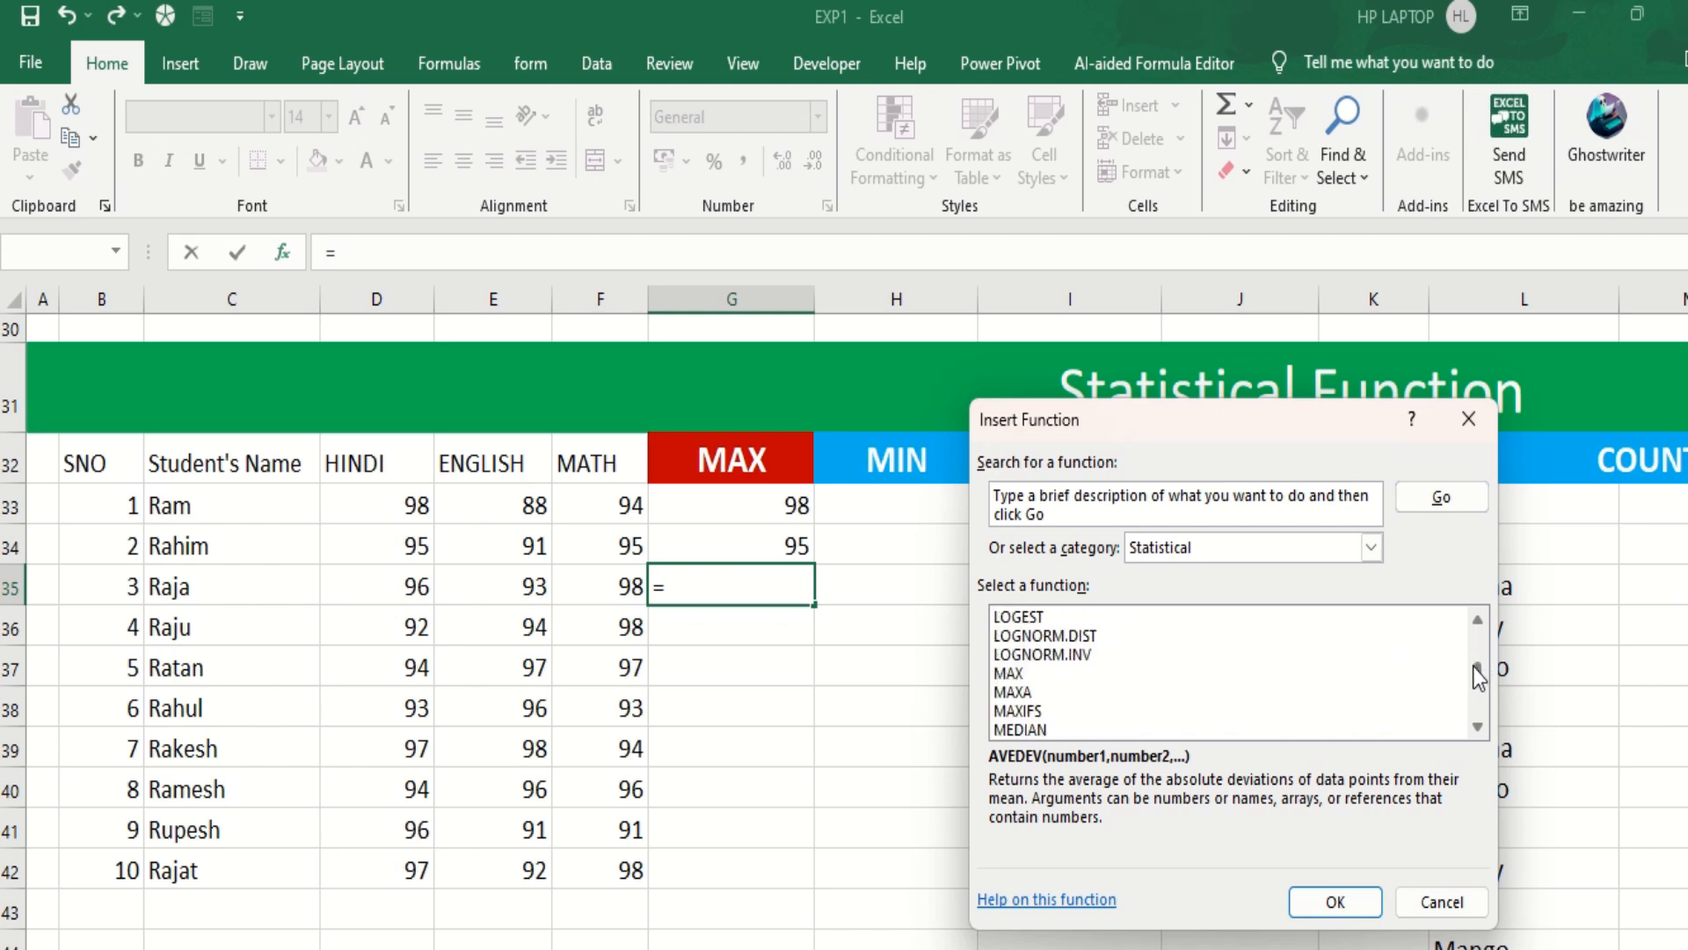
left_click(1020, 672)
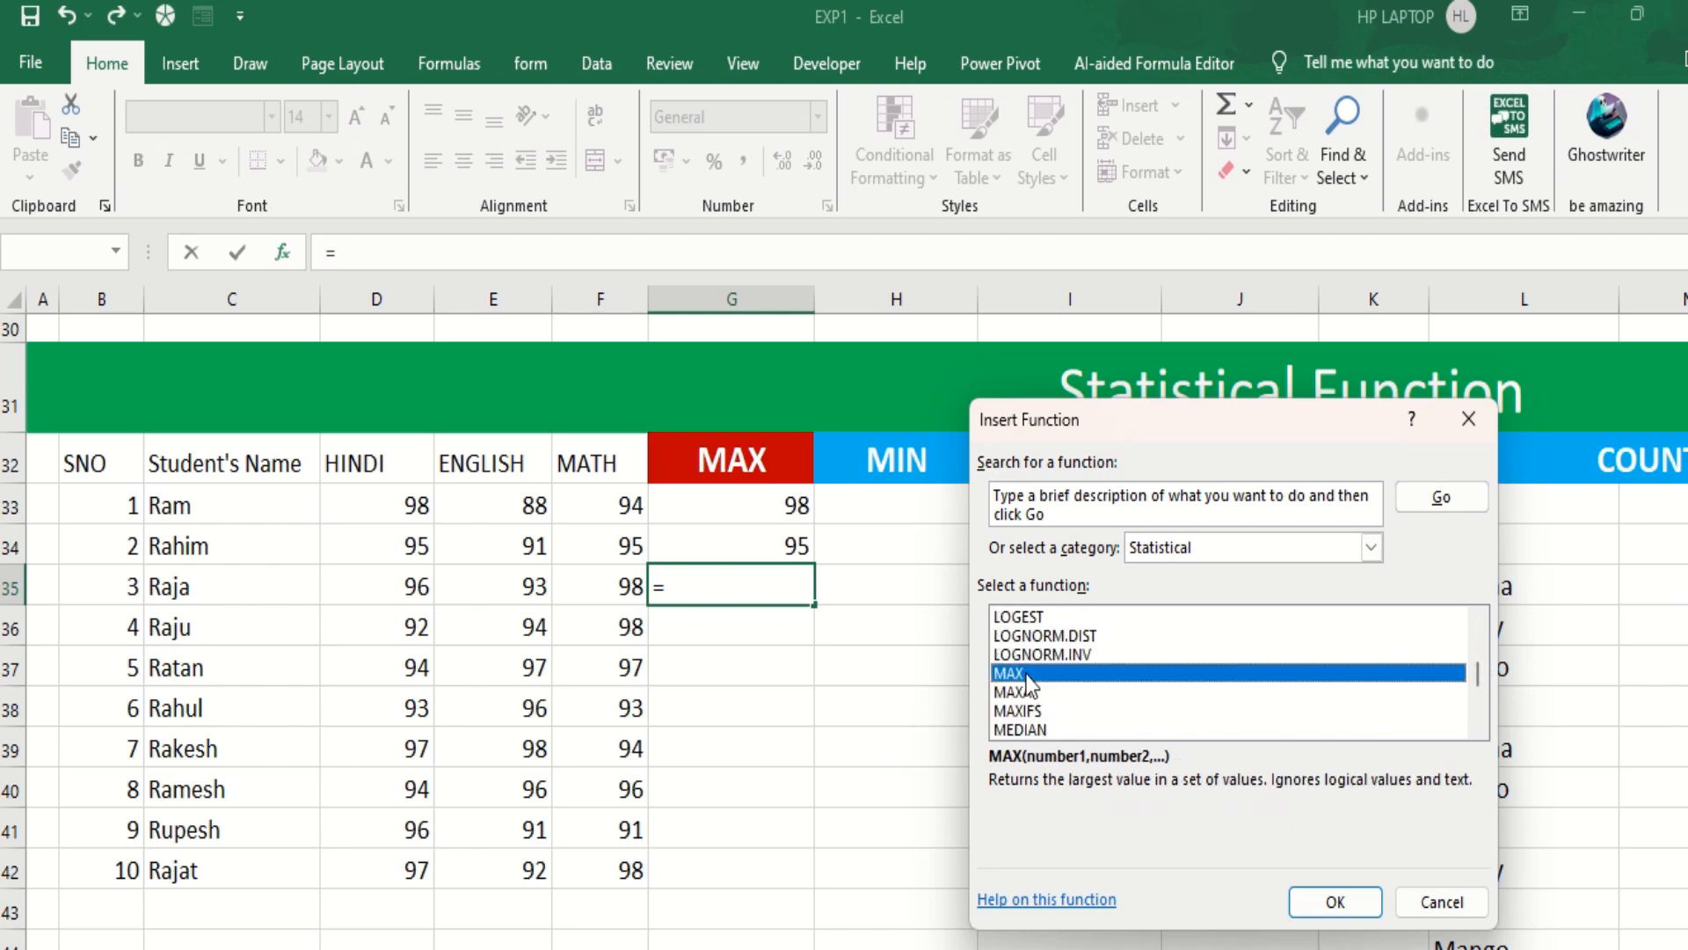
left_click(1316, 906)
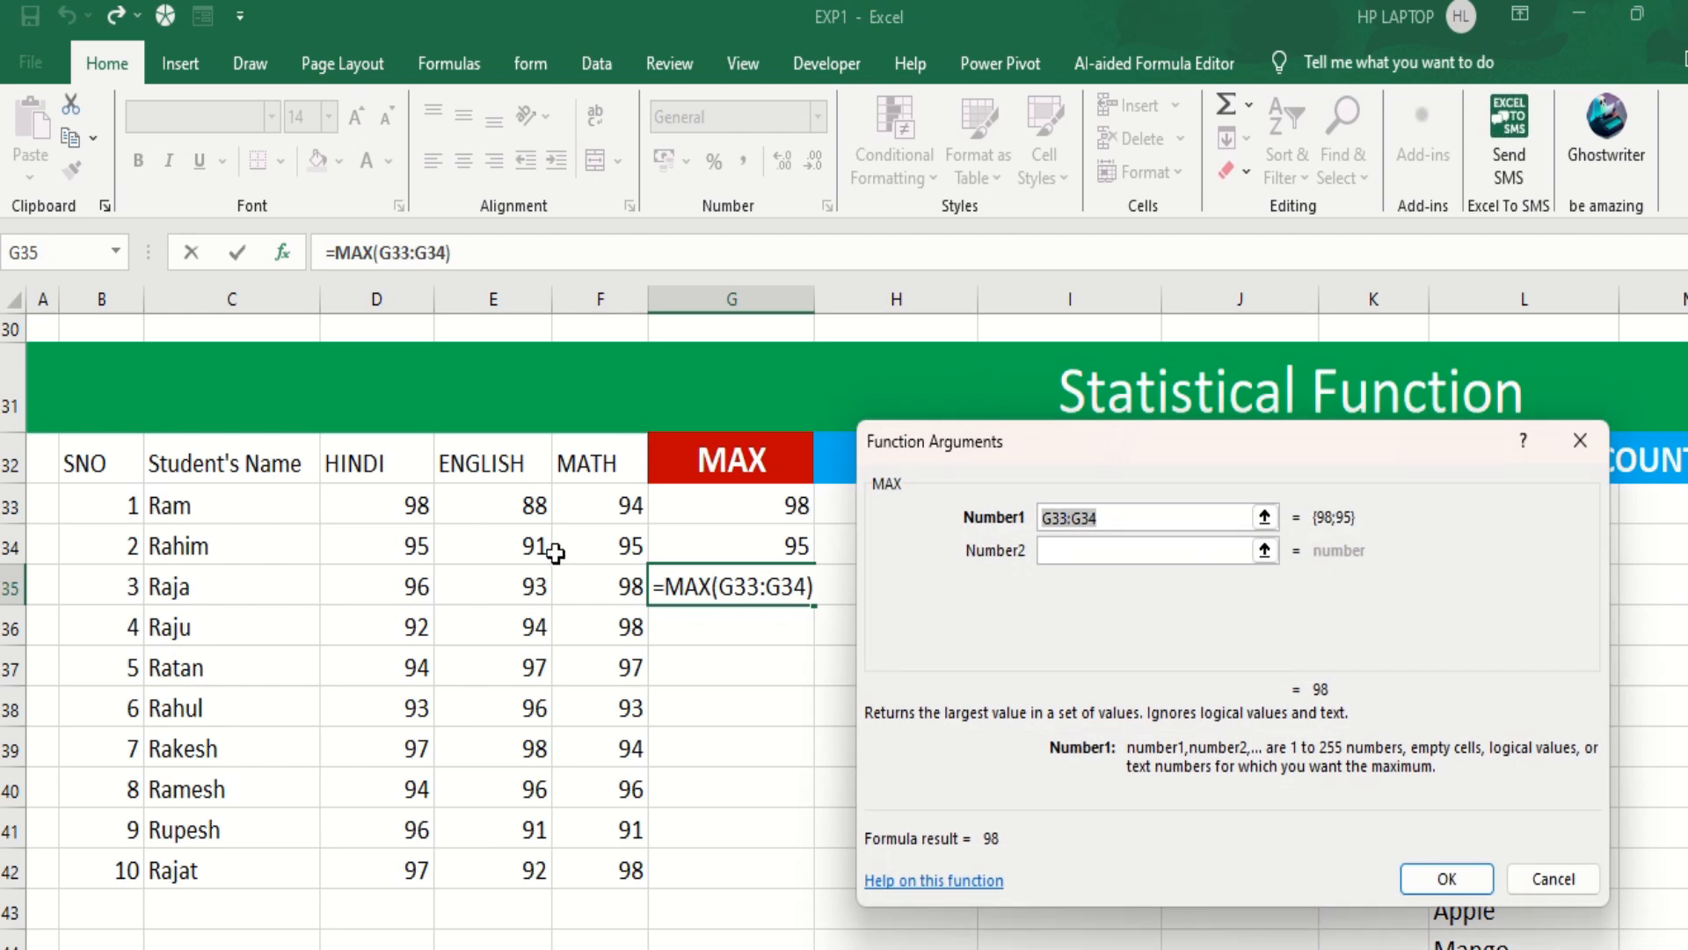
Set the MAX function's Number1 argument to the third student's marks D35:F35 and confirm the formula.
left_click_drag(400, 587, 543, 592)
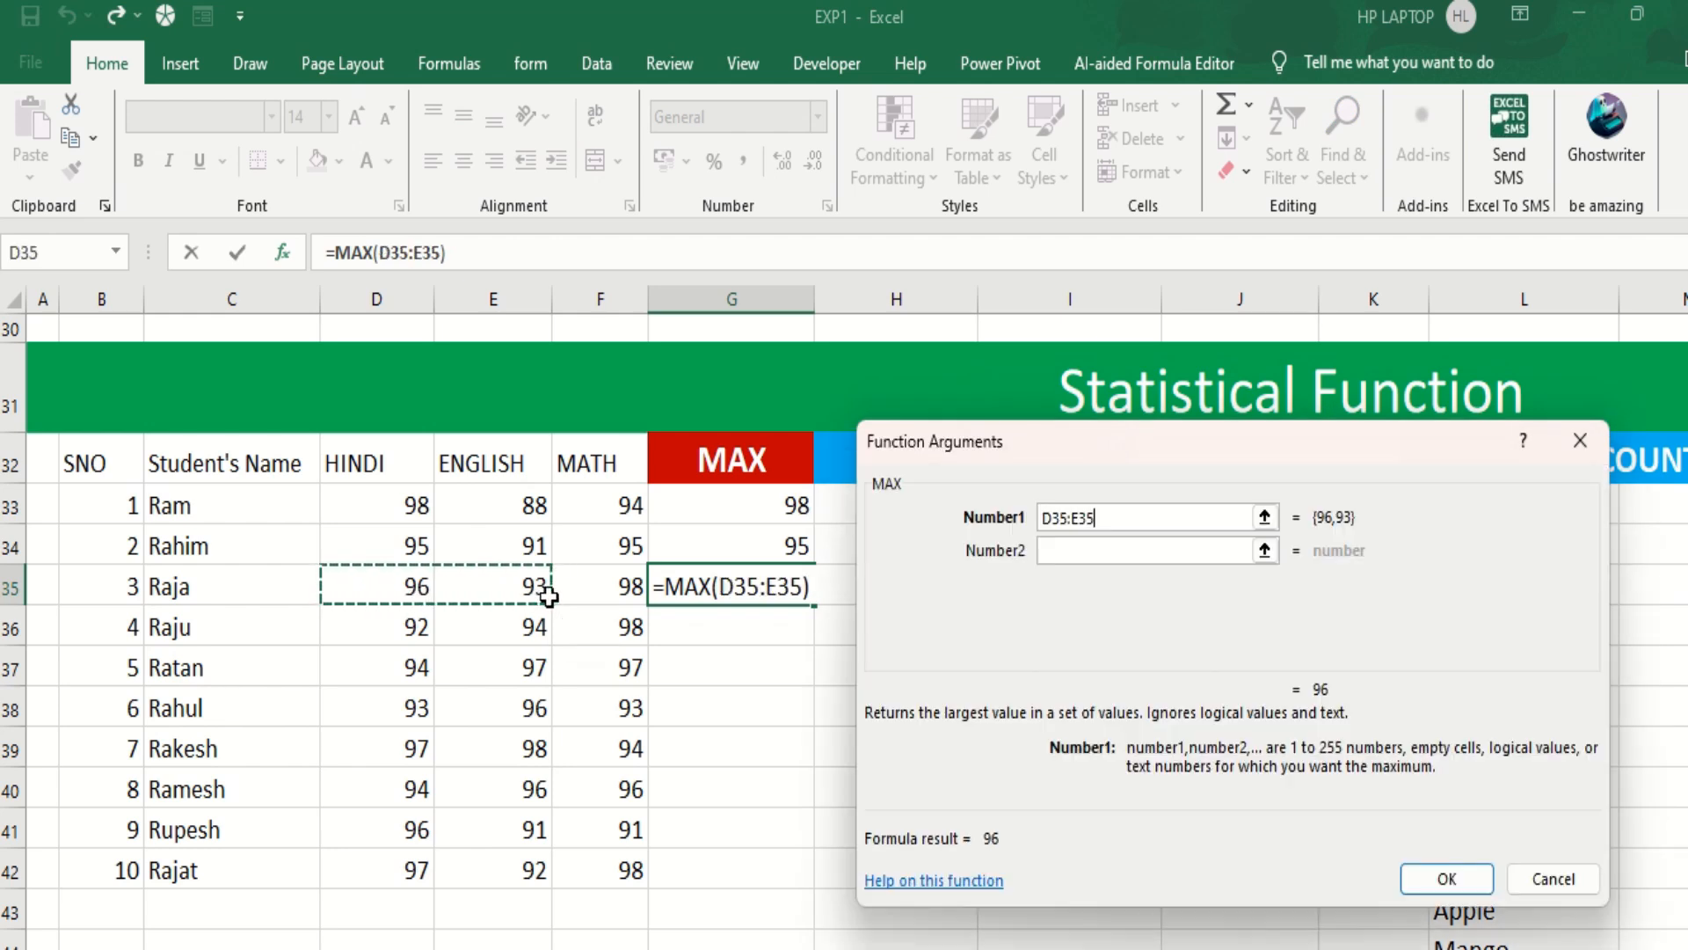
left_click_drag(393, 585, 622, 603)
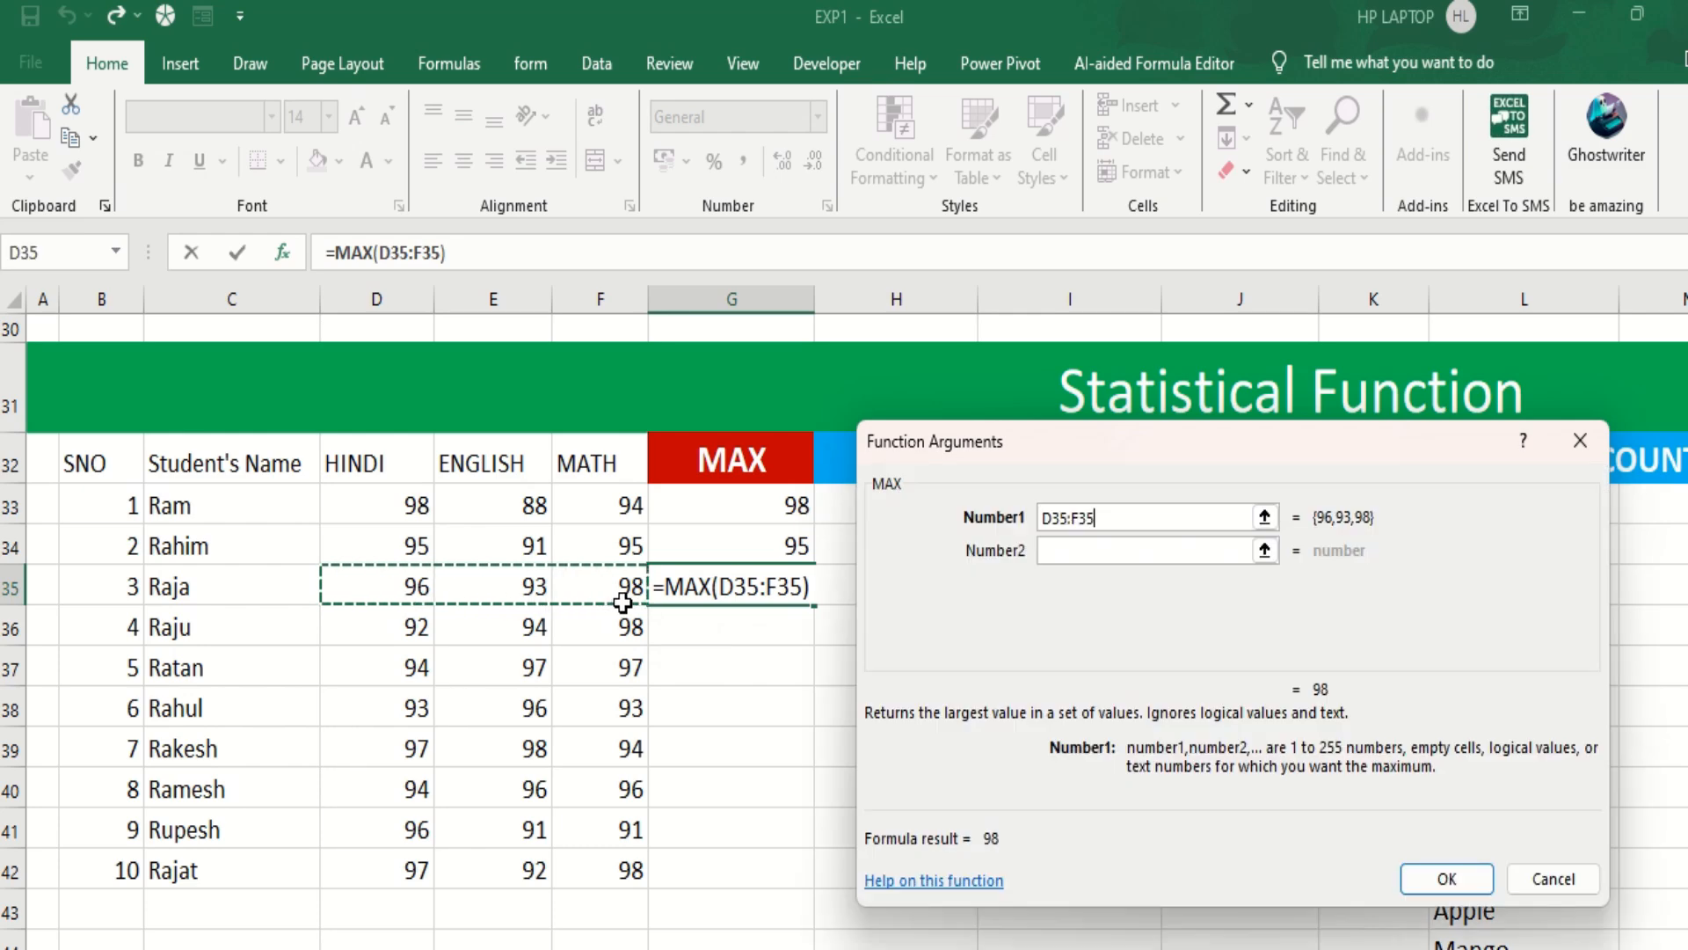
left_click(1463, 875)
Apply AutoSum's Max to the fourth student's marks D36:F36 to fill in cell G36.
left_click_drag(366, 626, 596, 625)
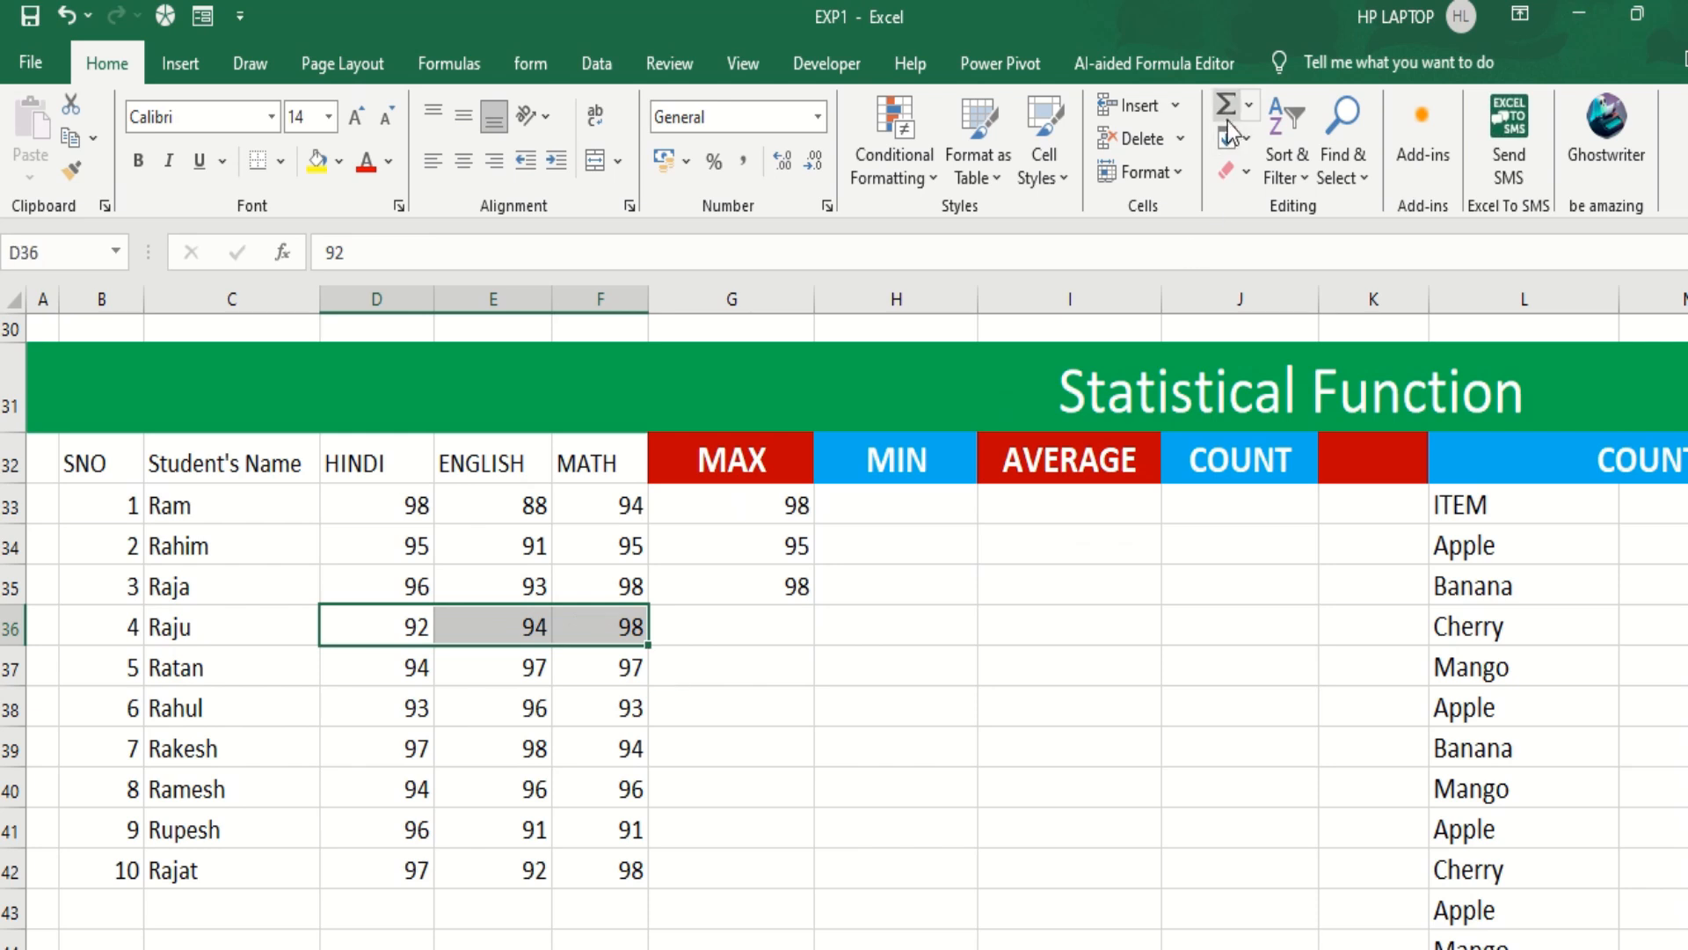
left_click(1254, 111)
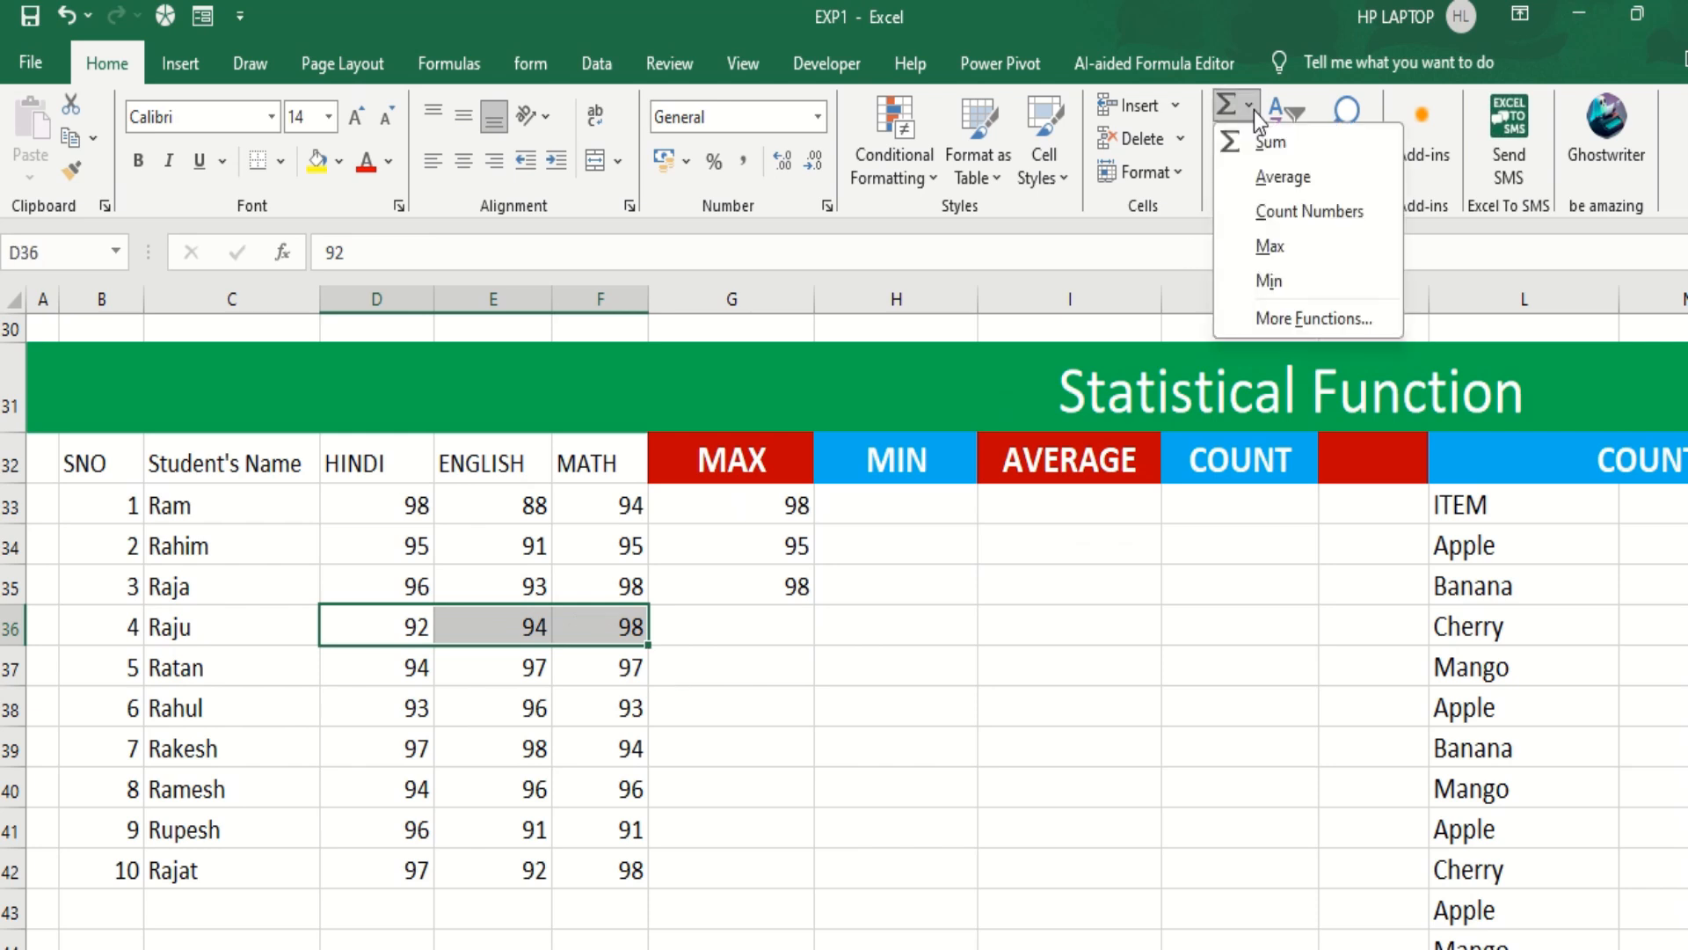
left_click(1264, 249)
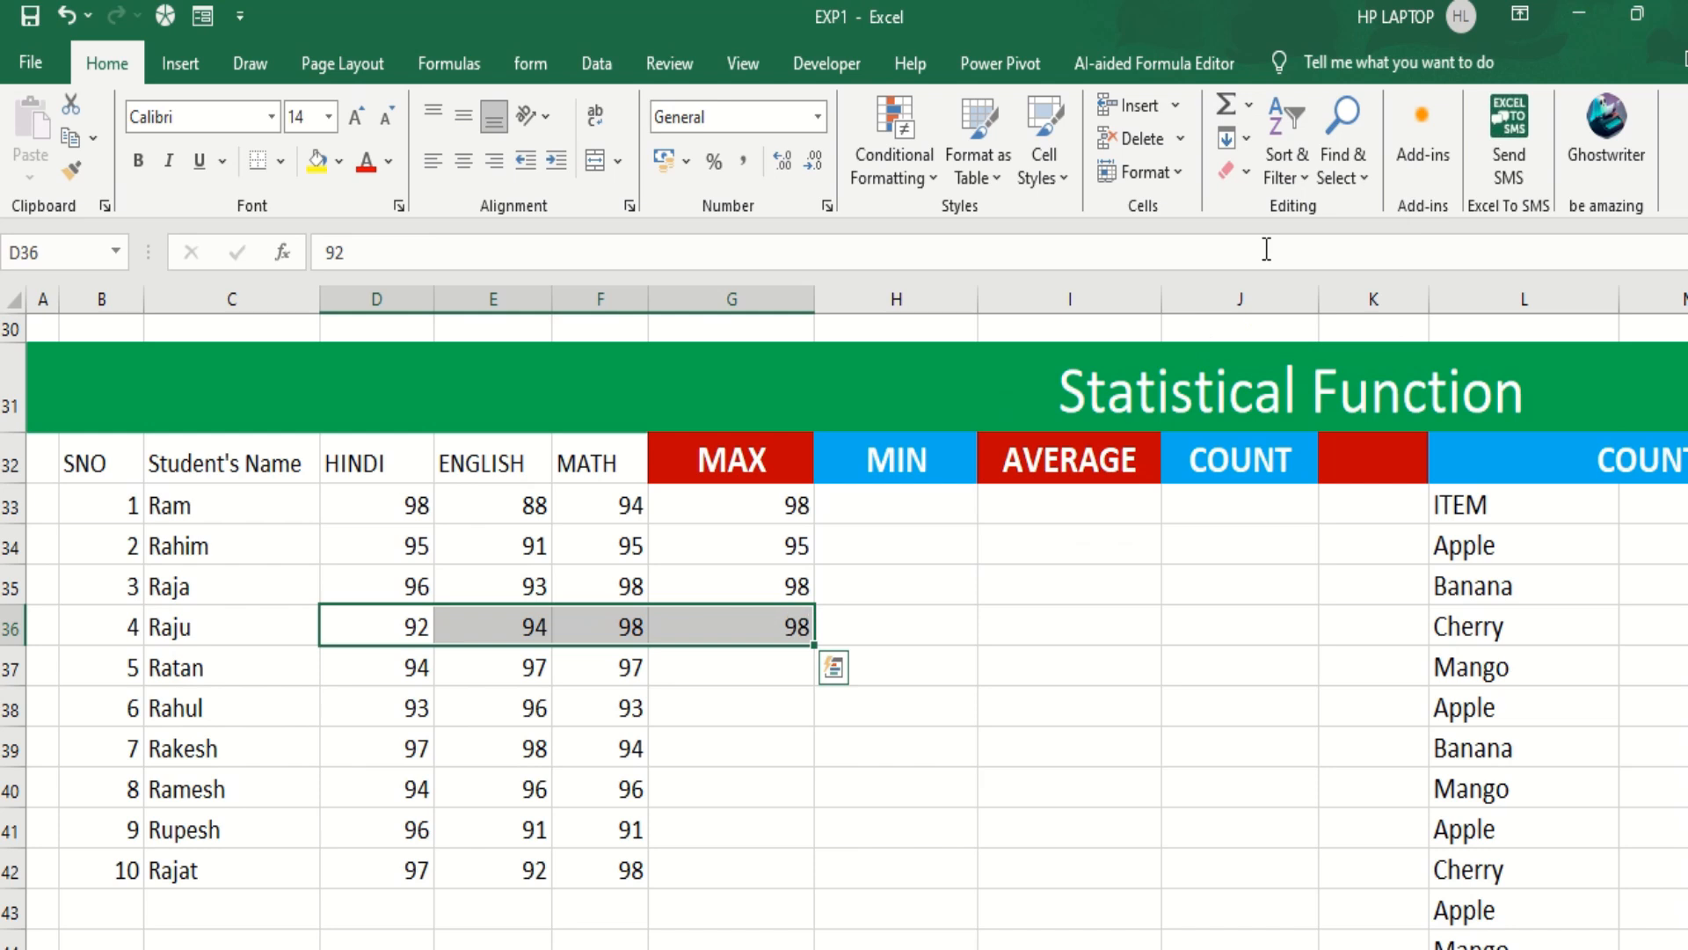
Enter the formula =MIN(D33:F33) in cell H33 to get the first student's lowest mark.
left_click(893, 524)
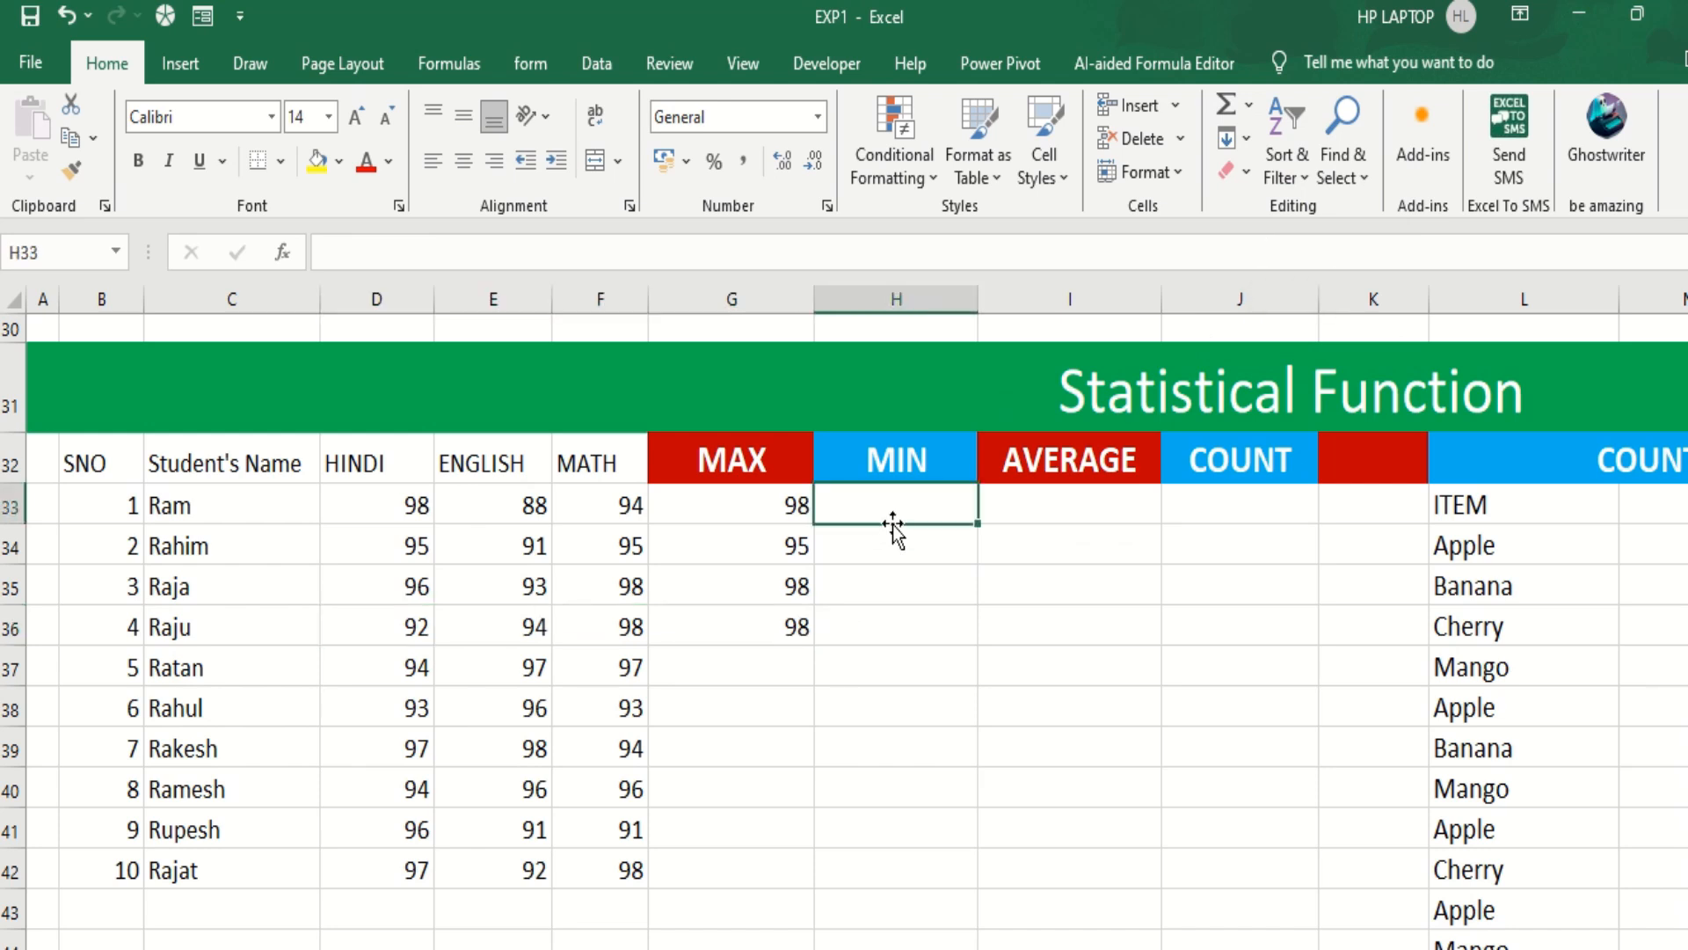
type("=min")
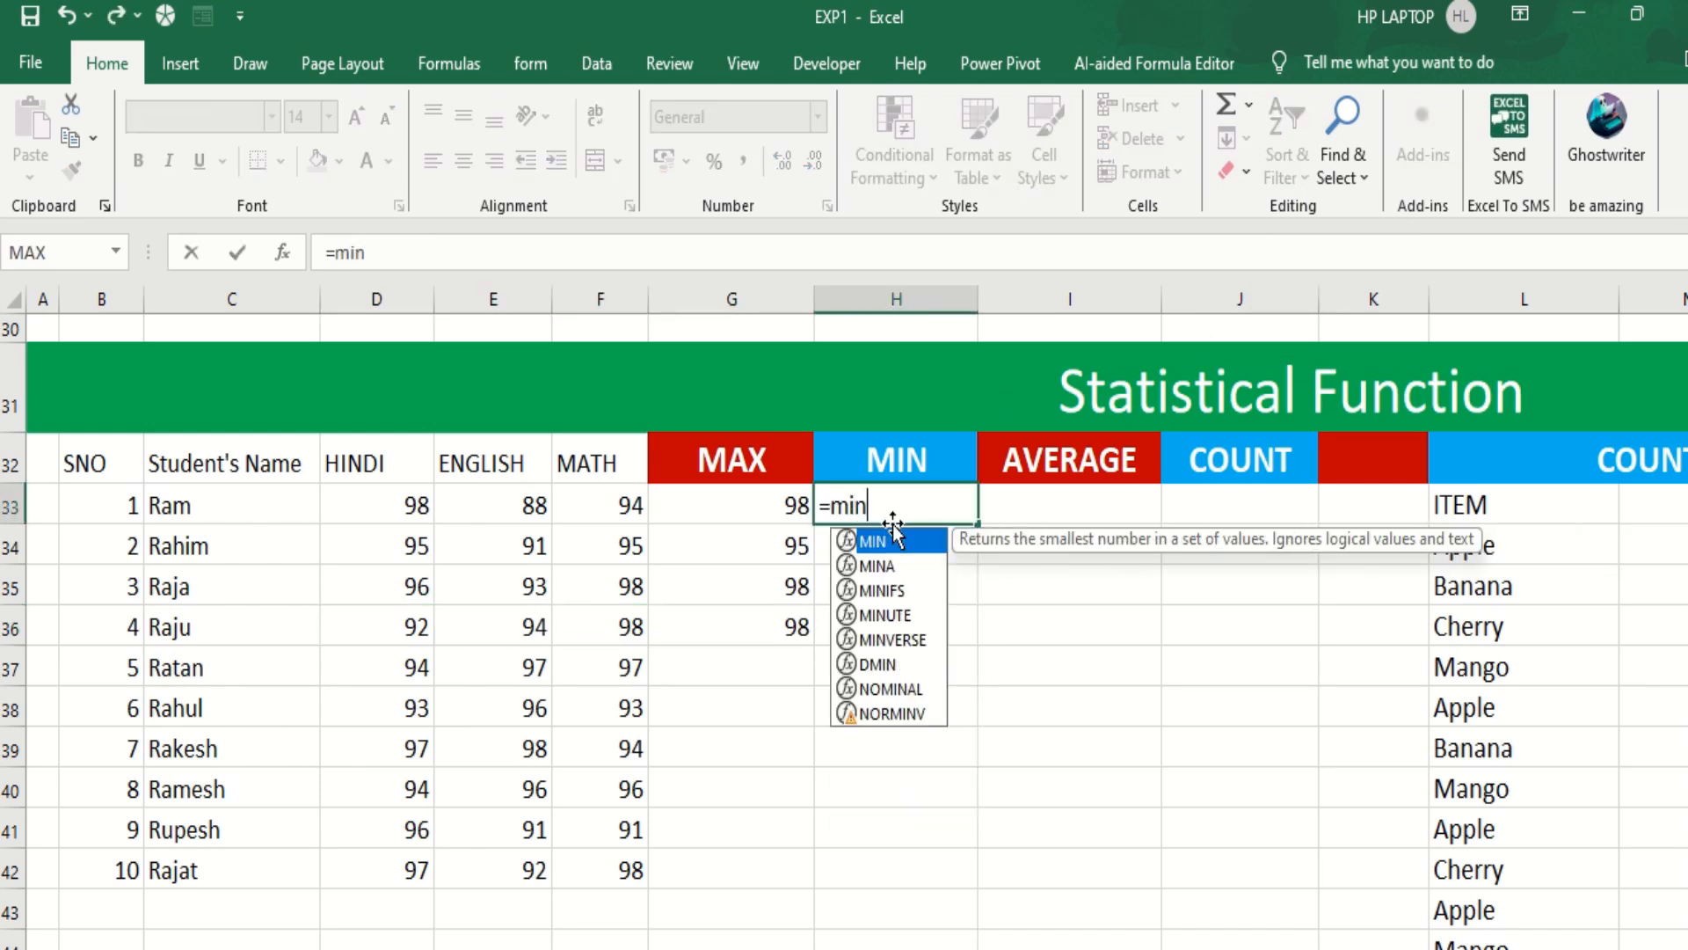
key("Tab")
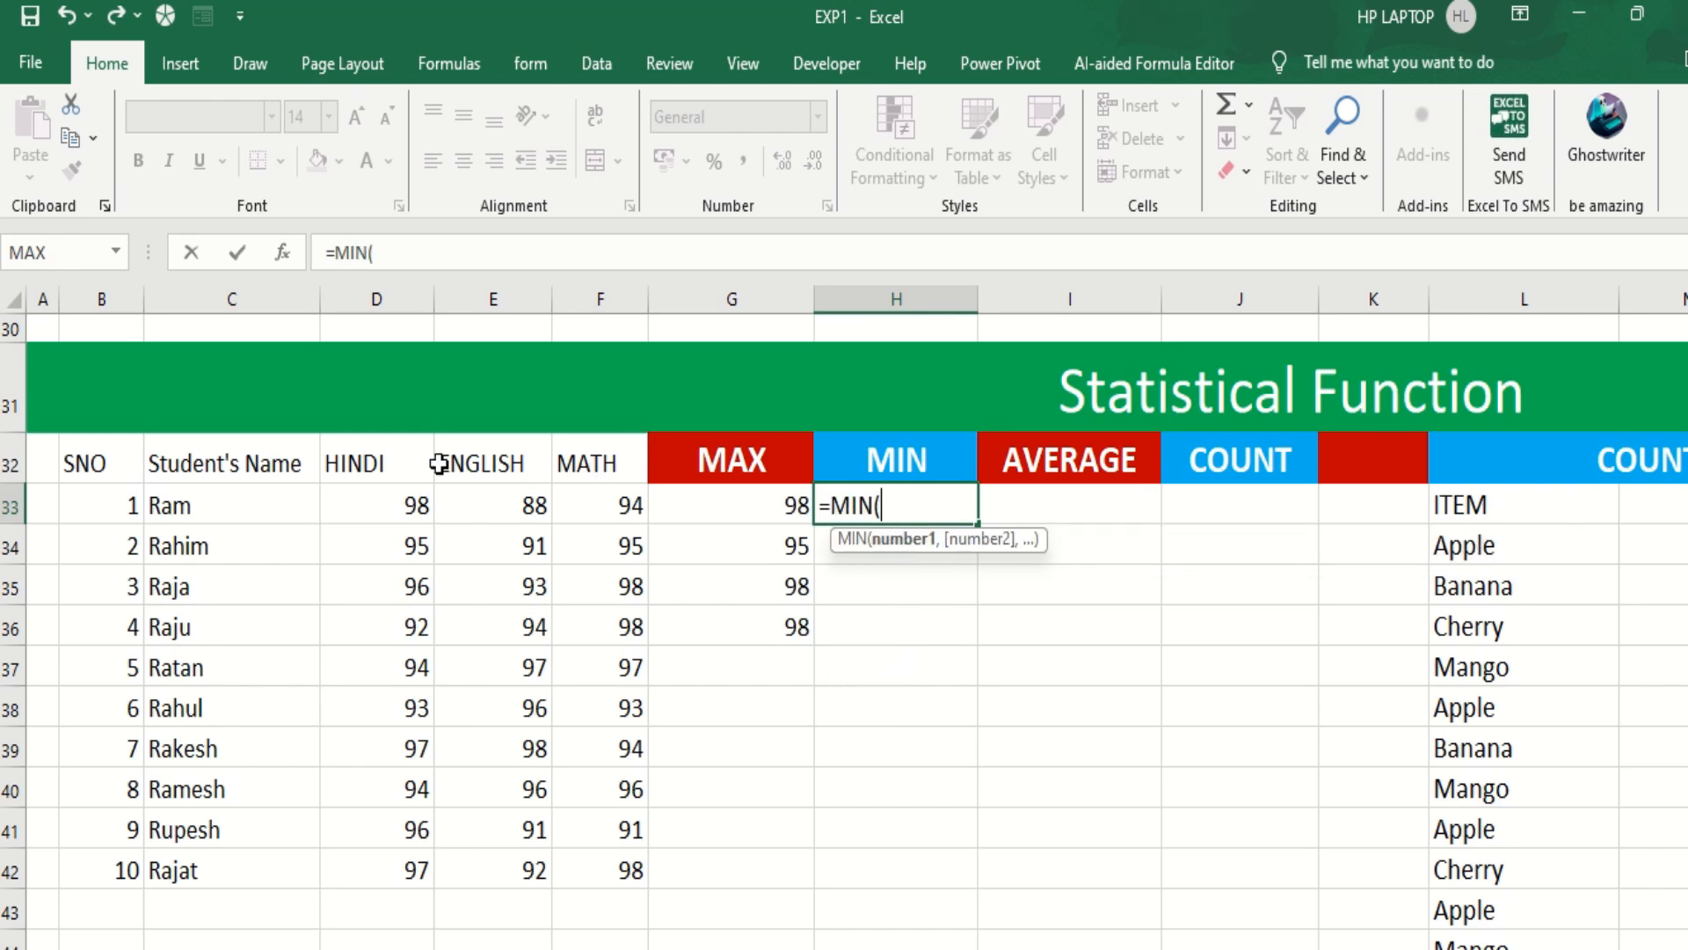
left_click_drag(378, 500, 573, 501)
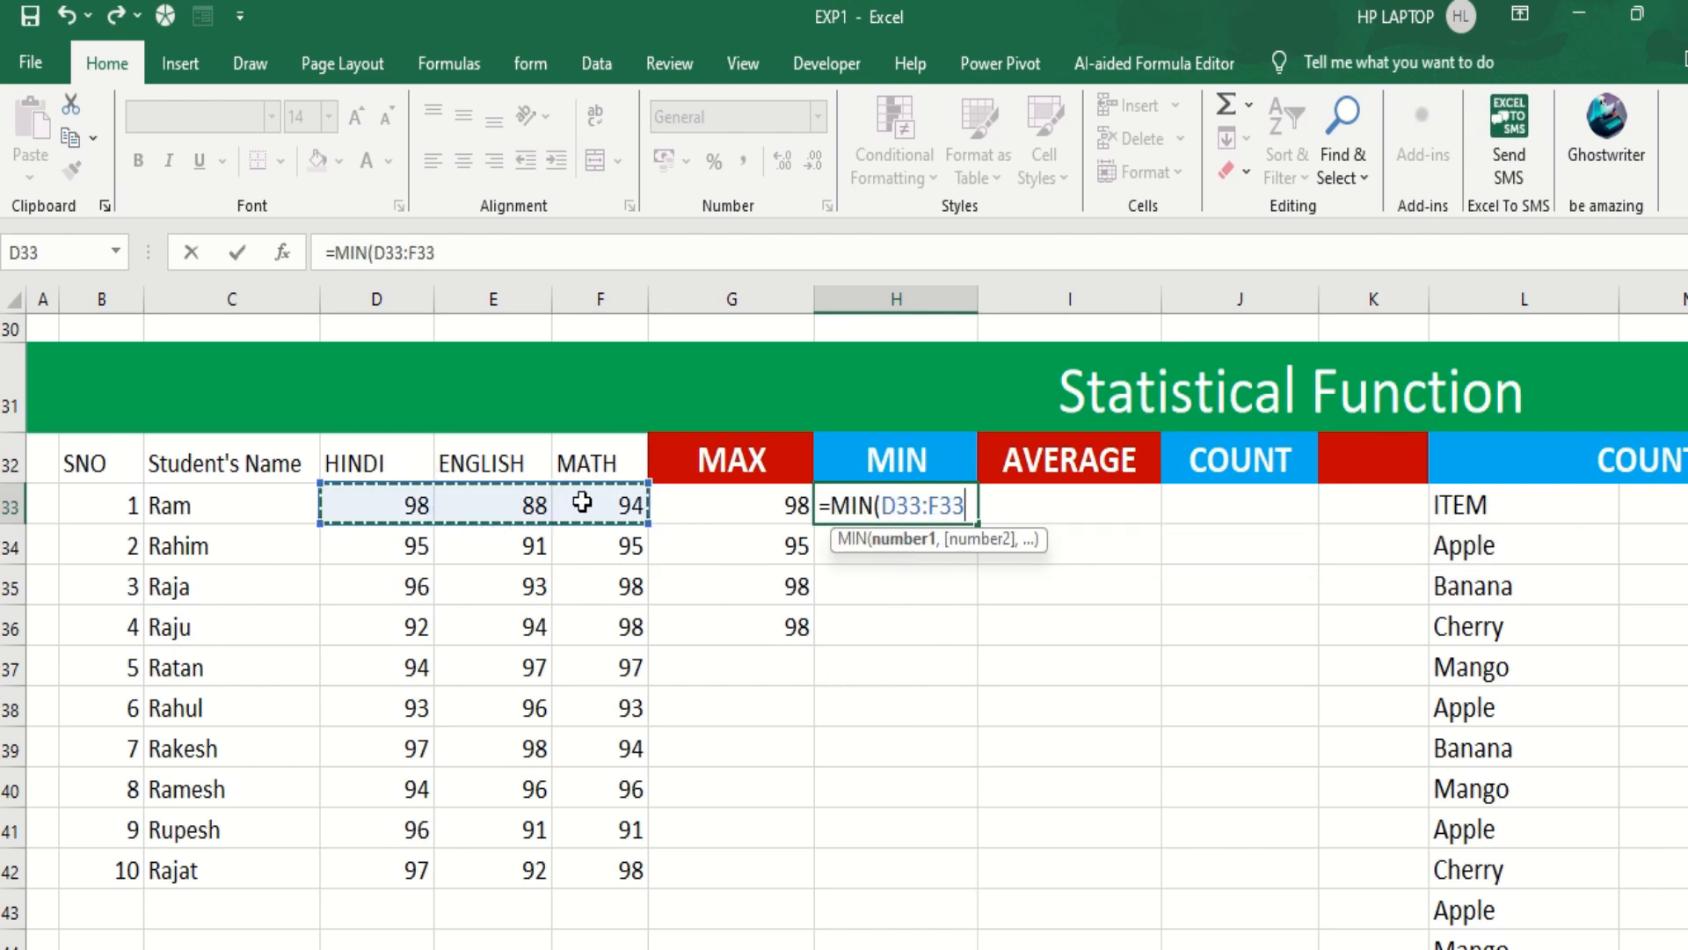
type(")")
key("Return")
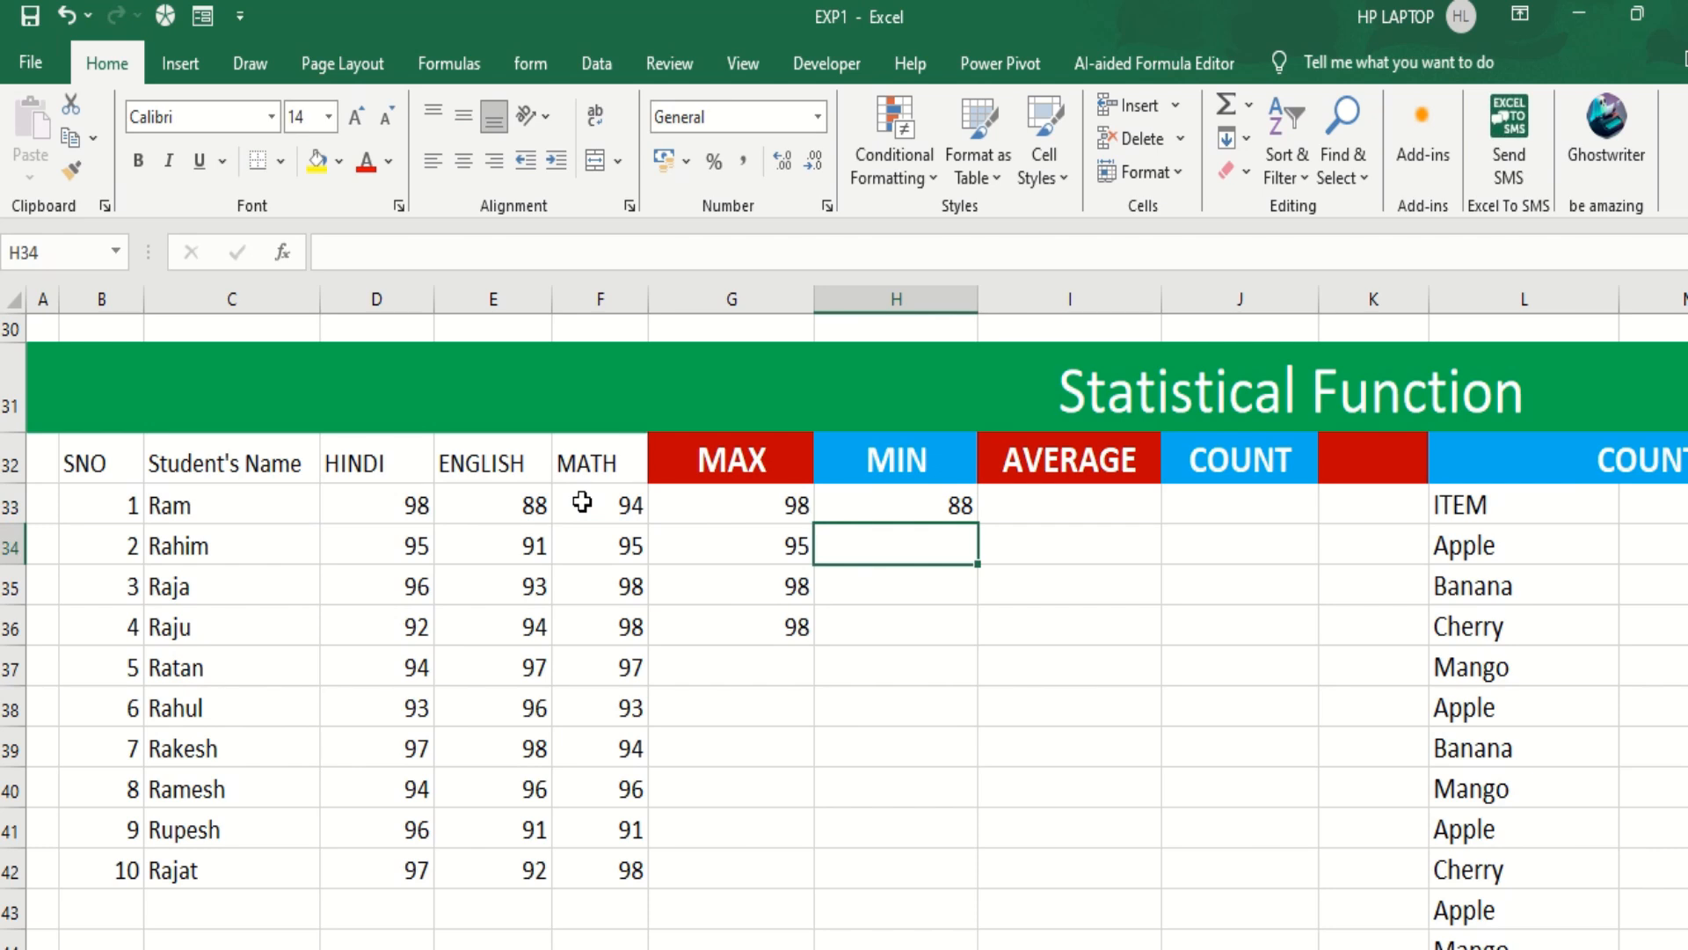
Enter the formula =MIN(D34:F34) in cell H34 to get the second student's lowest mark.
type("=")
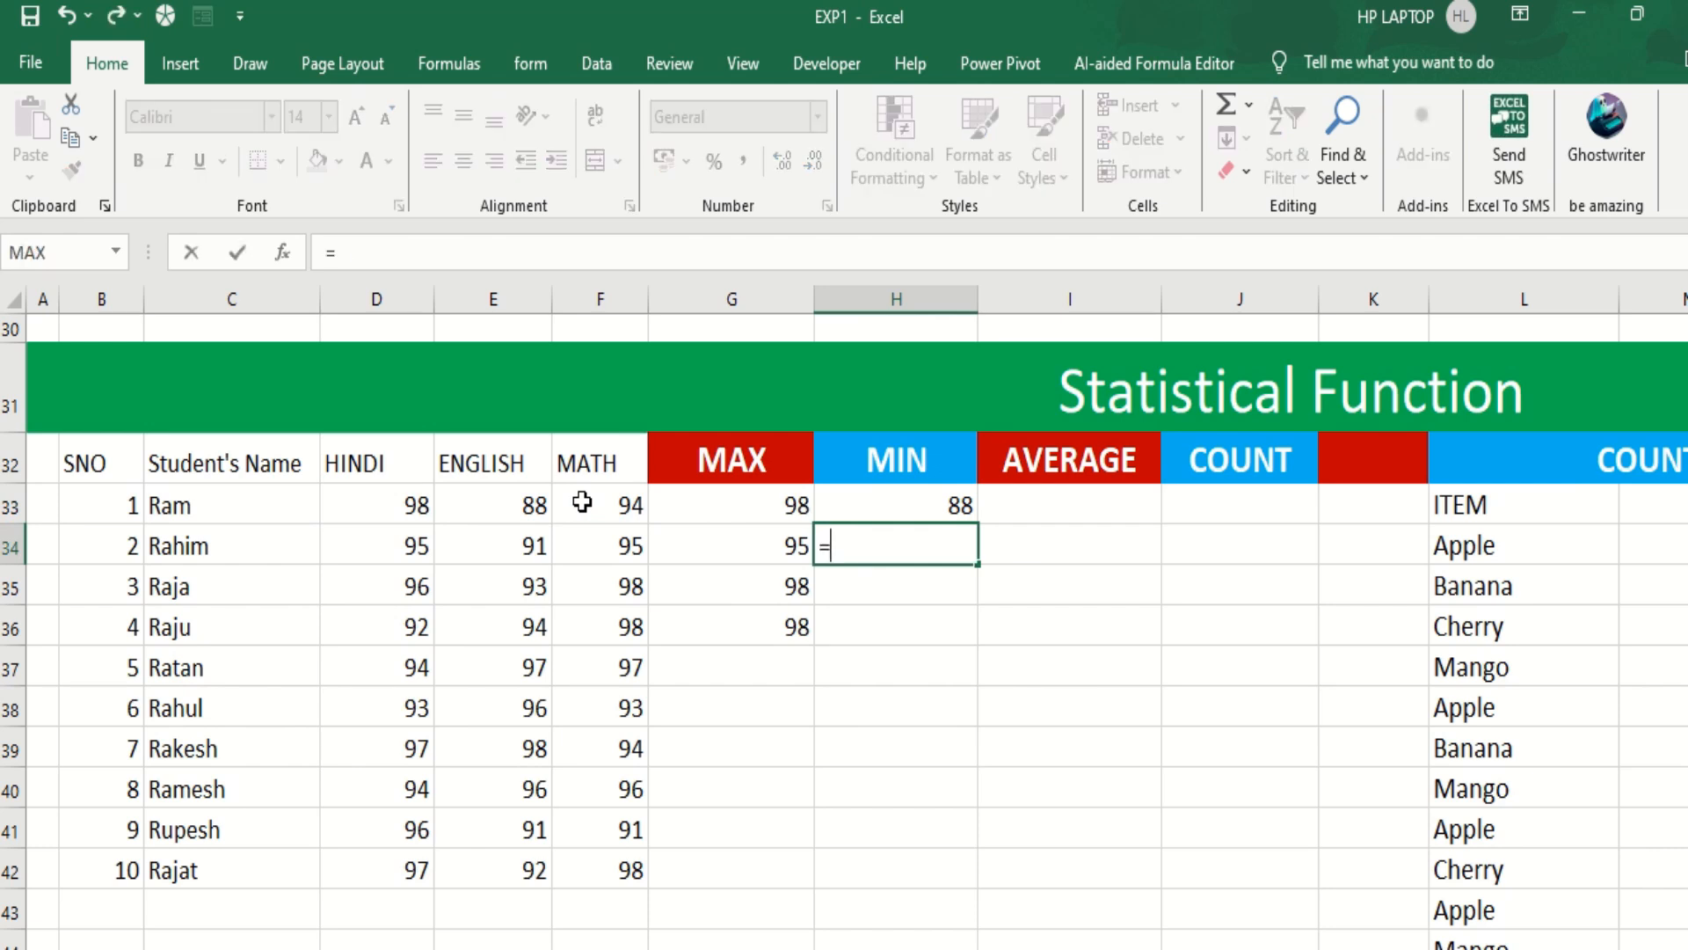
type("min")
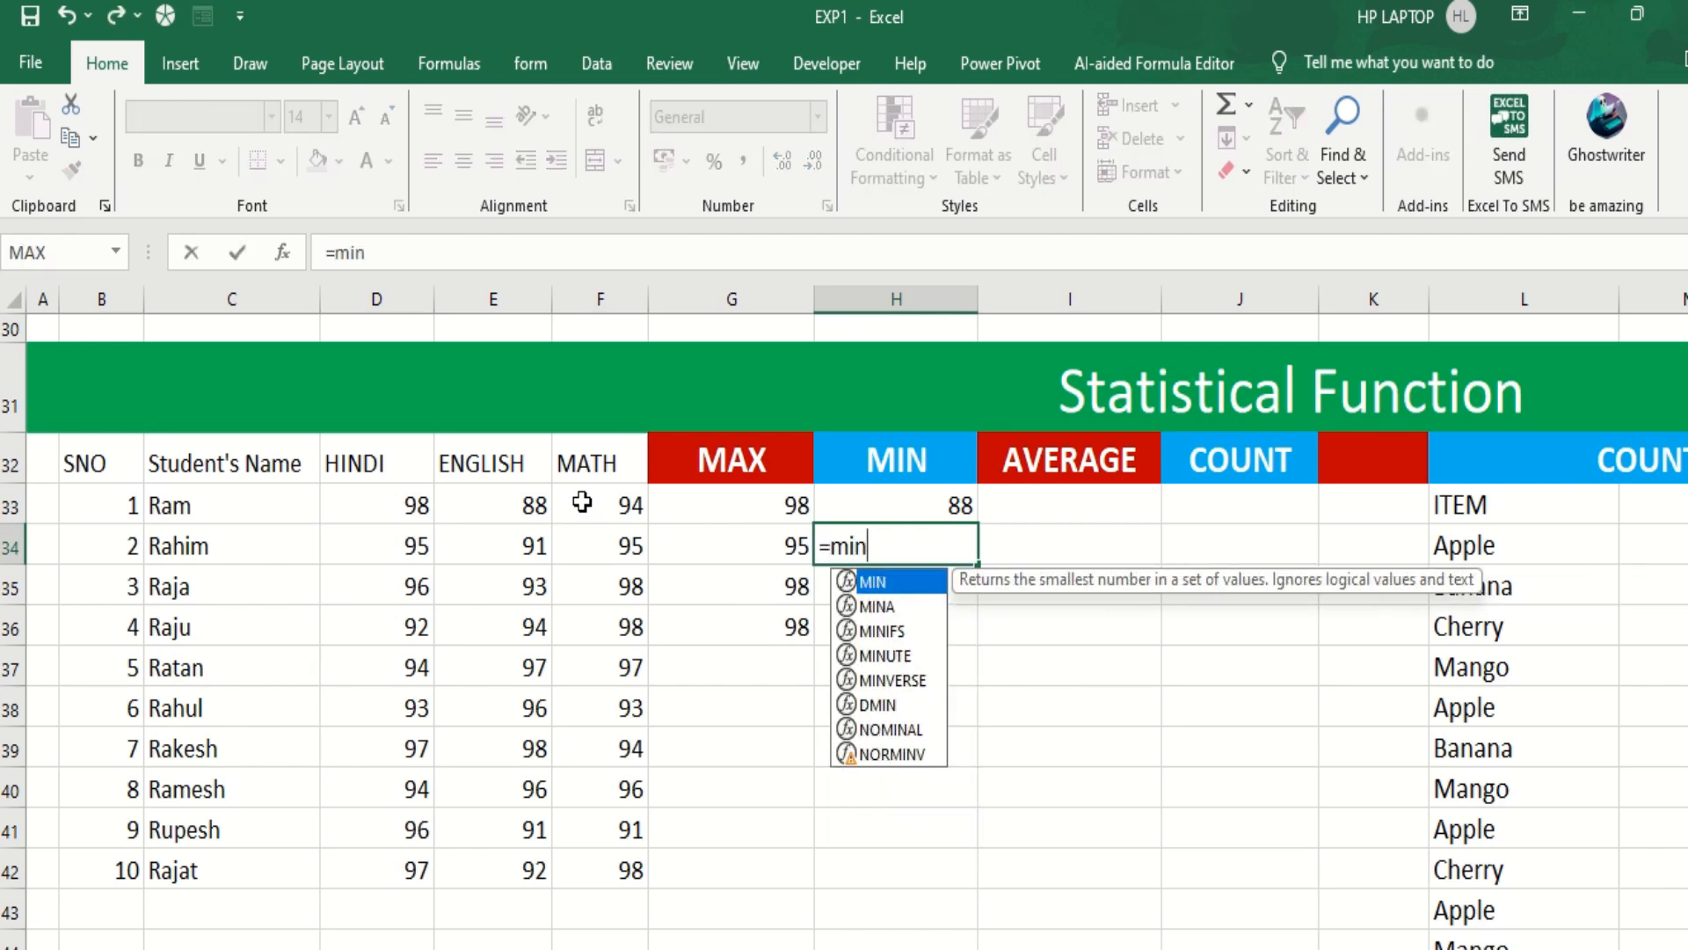
key("Tab")
left_click_drag(370, 544, 626, 546)
type(")")
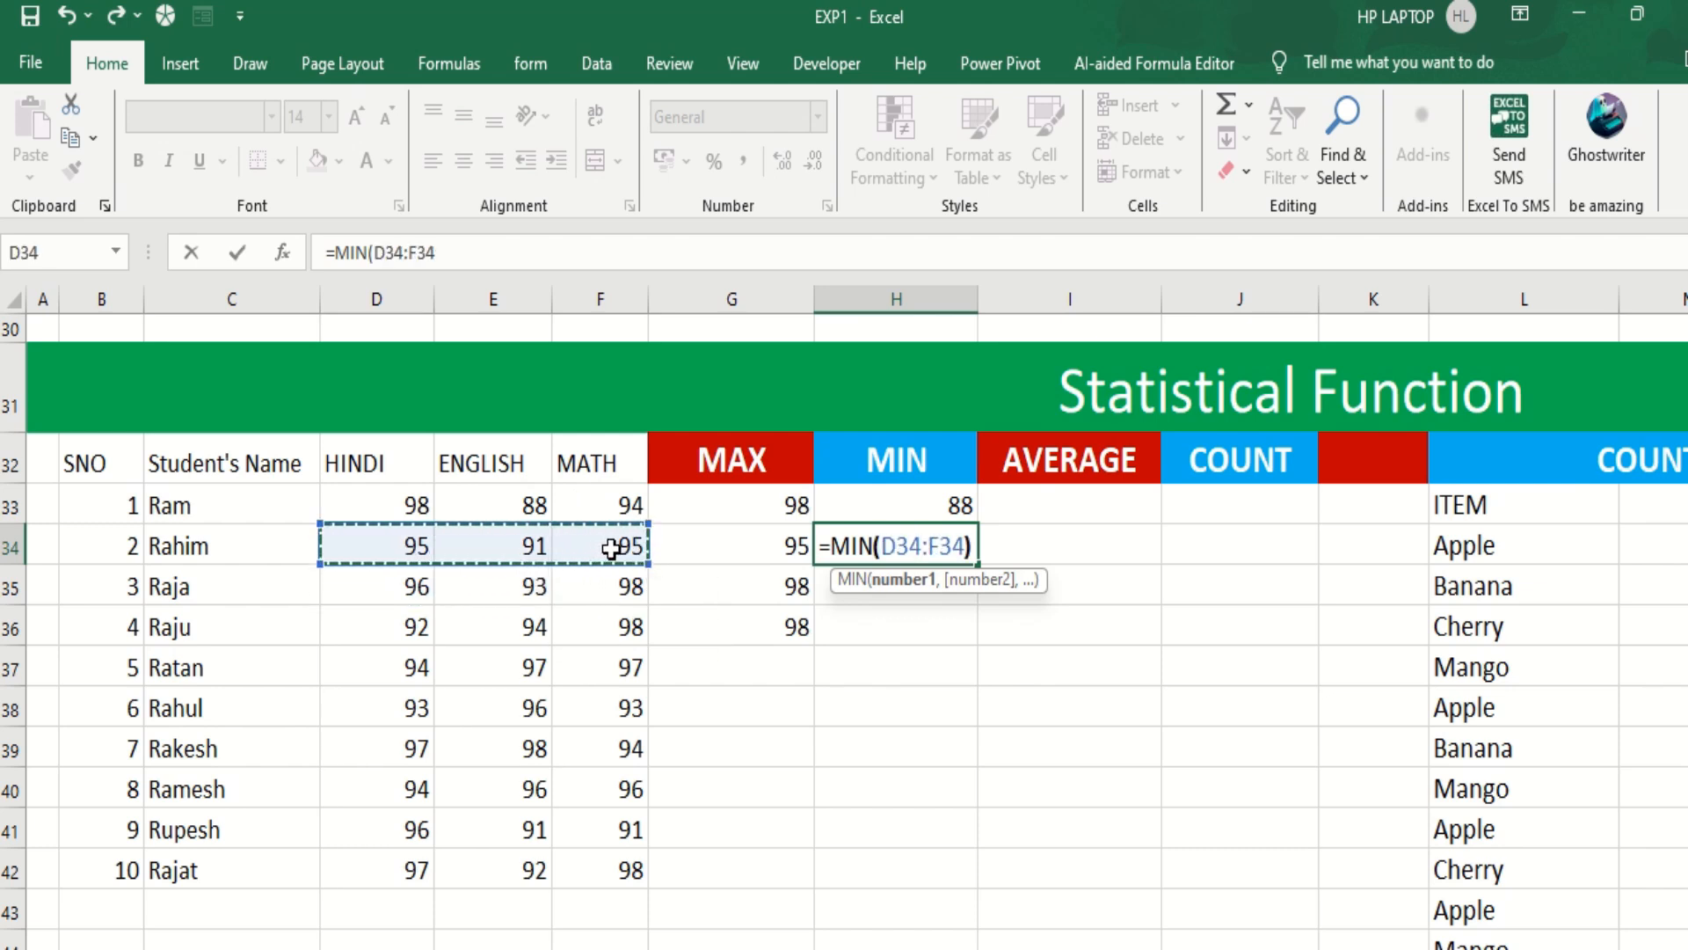
key("Return")
Apply AutoSum's Min to the third student's marks D35:F35 to fill in cell H35.
left_click_drag(403, 582, 612, 582)
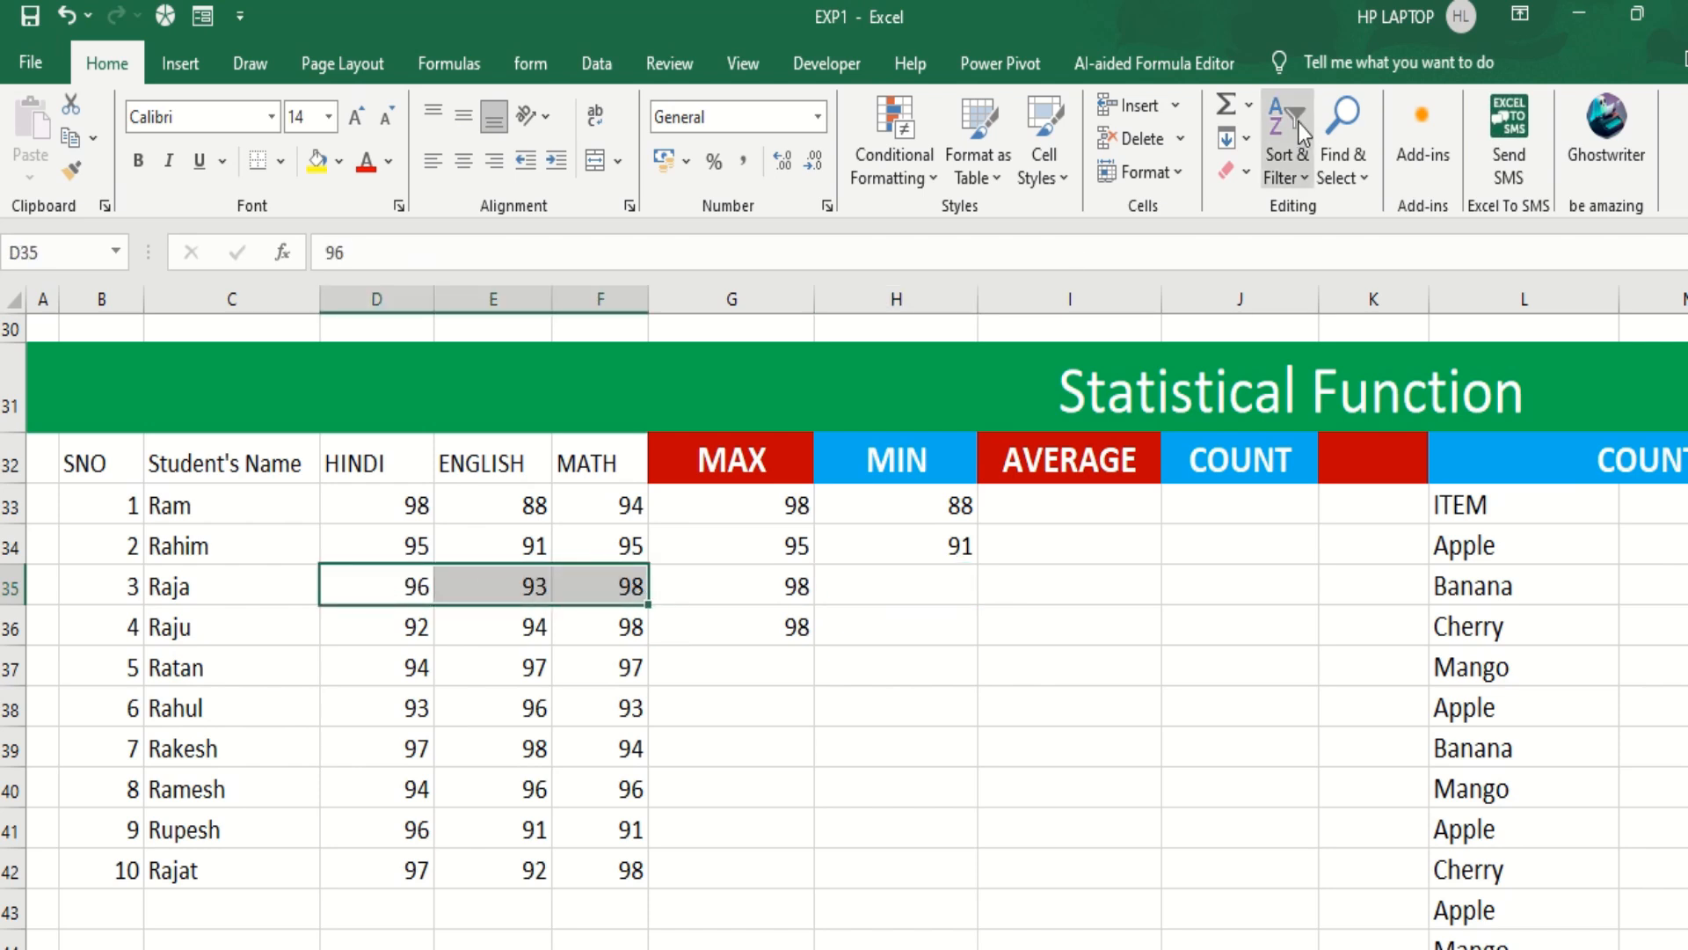
left_click(1252, 104)
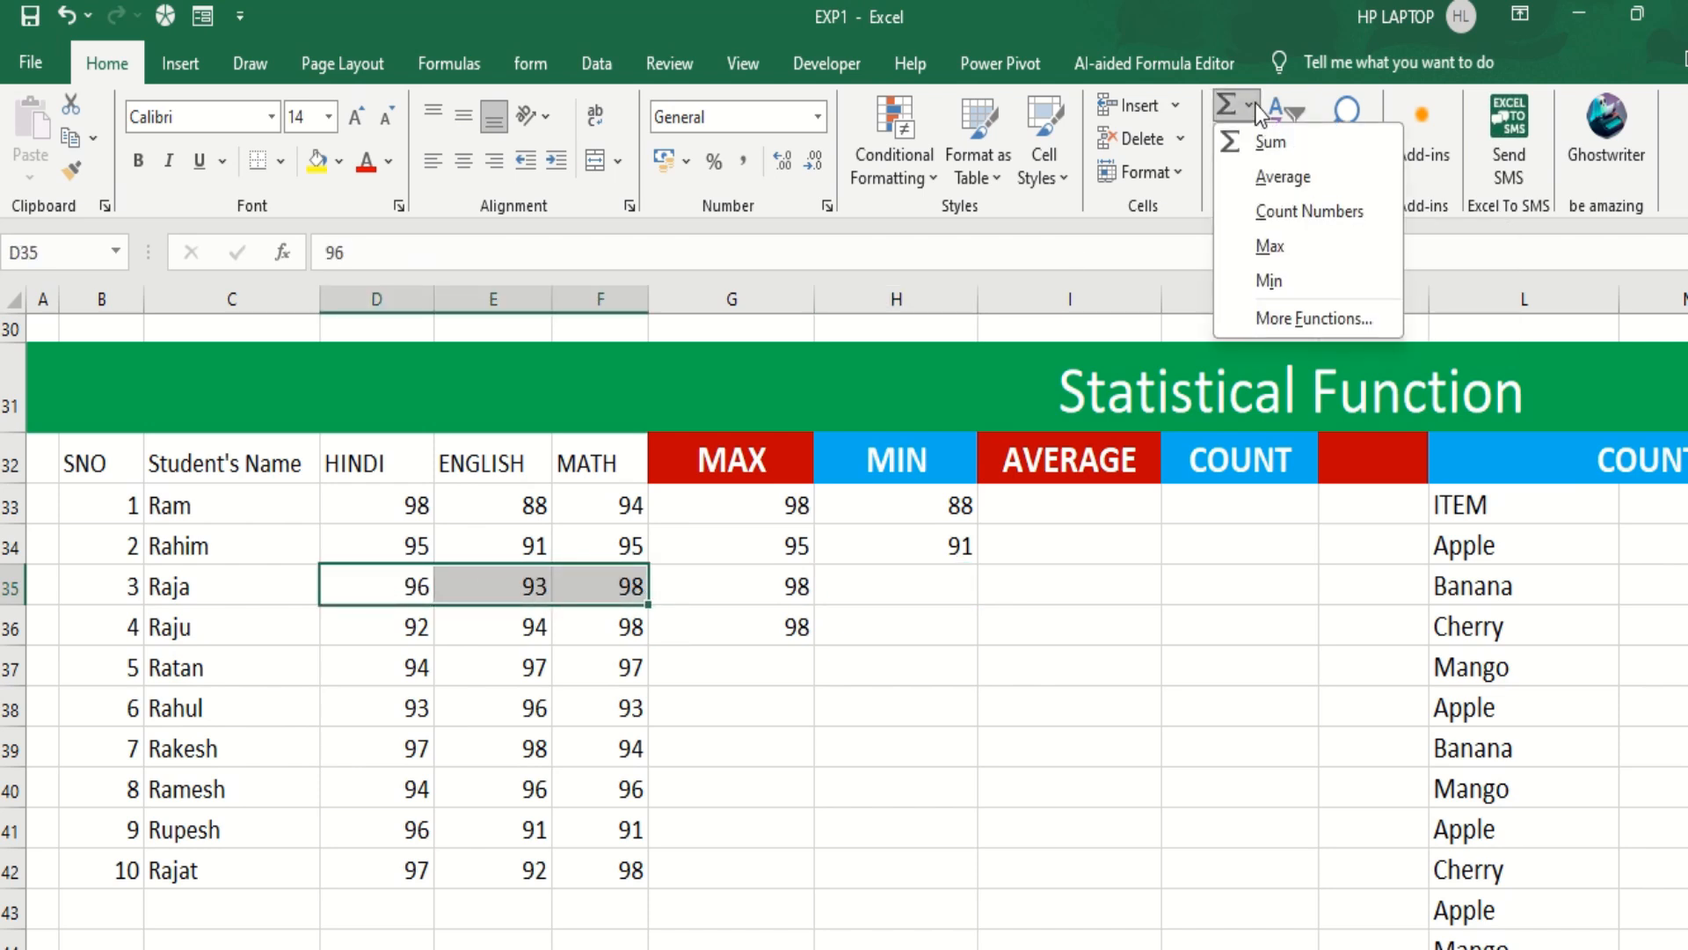
left_click(1269, 281)
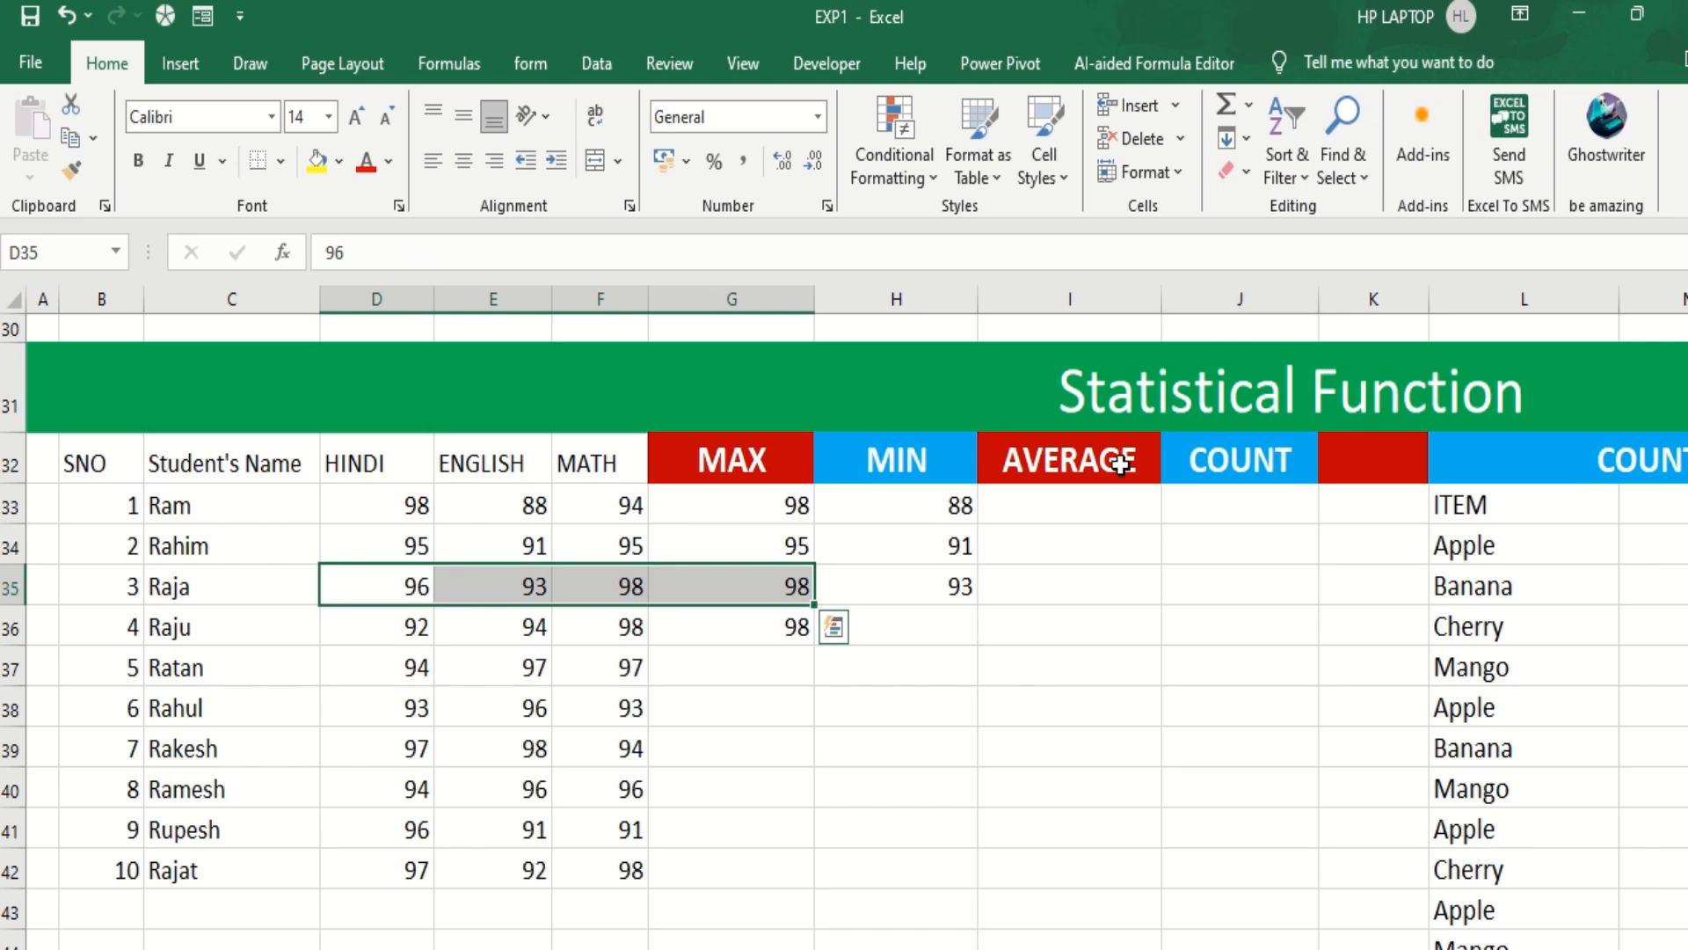
Enter an AVERAGE formula over D33:G33 in cell I33, and select the first student's marks D33:F33.
left_click(1092, 508)
type("=av")
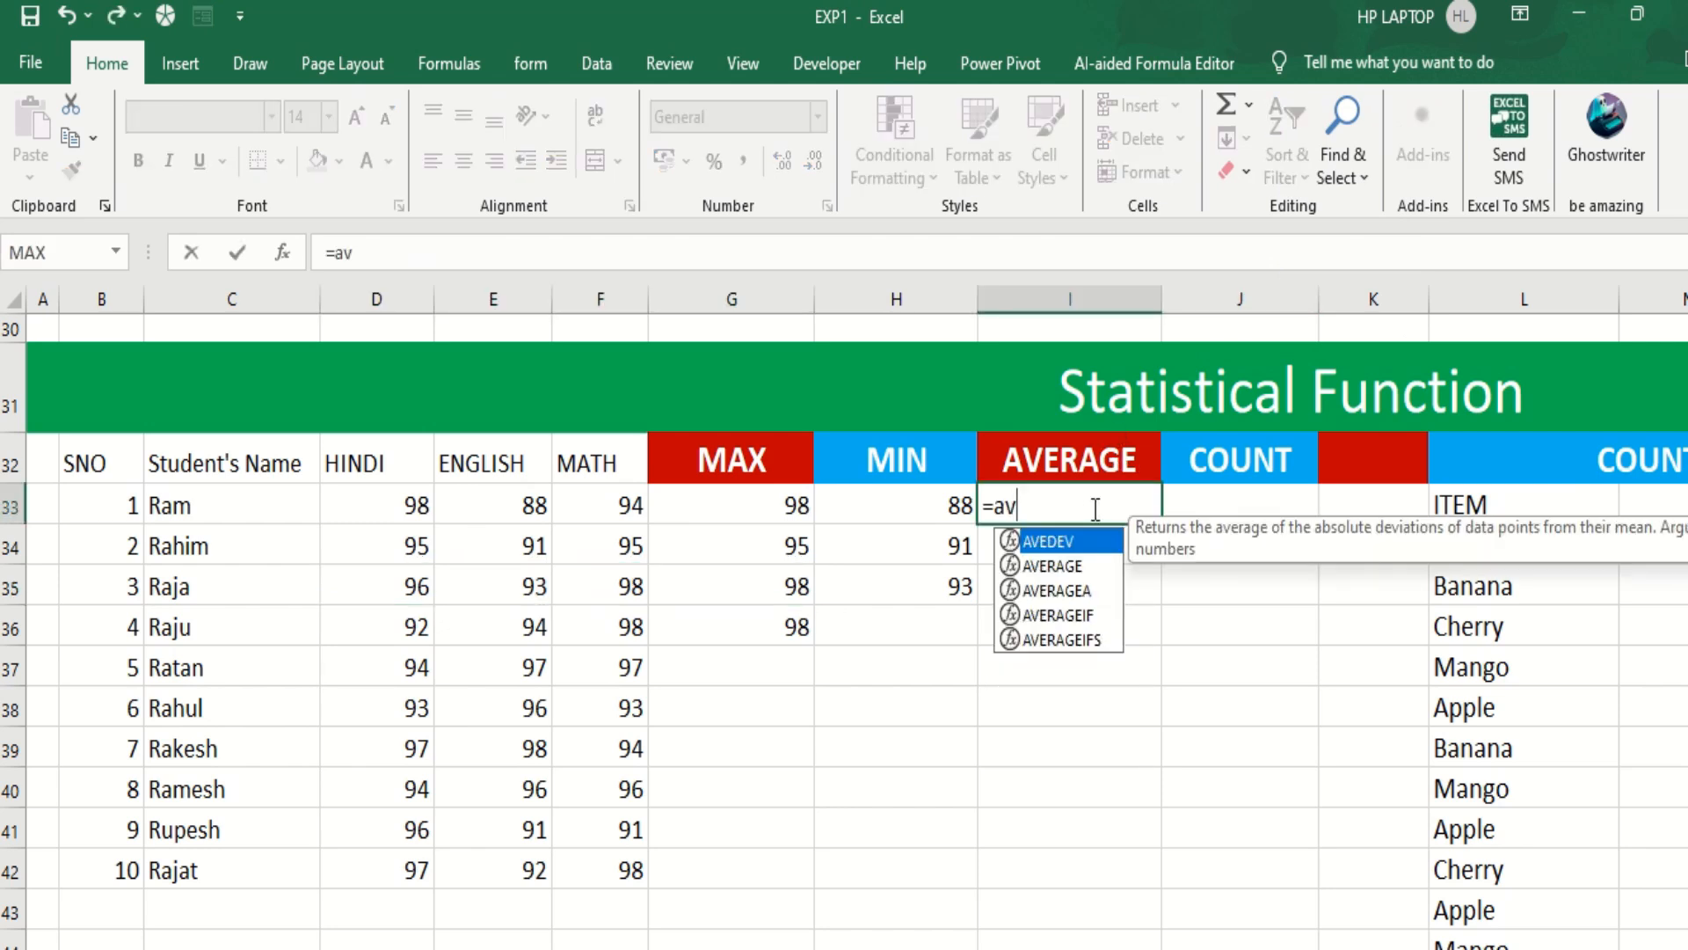
key("Down")
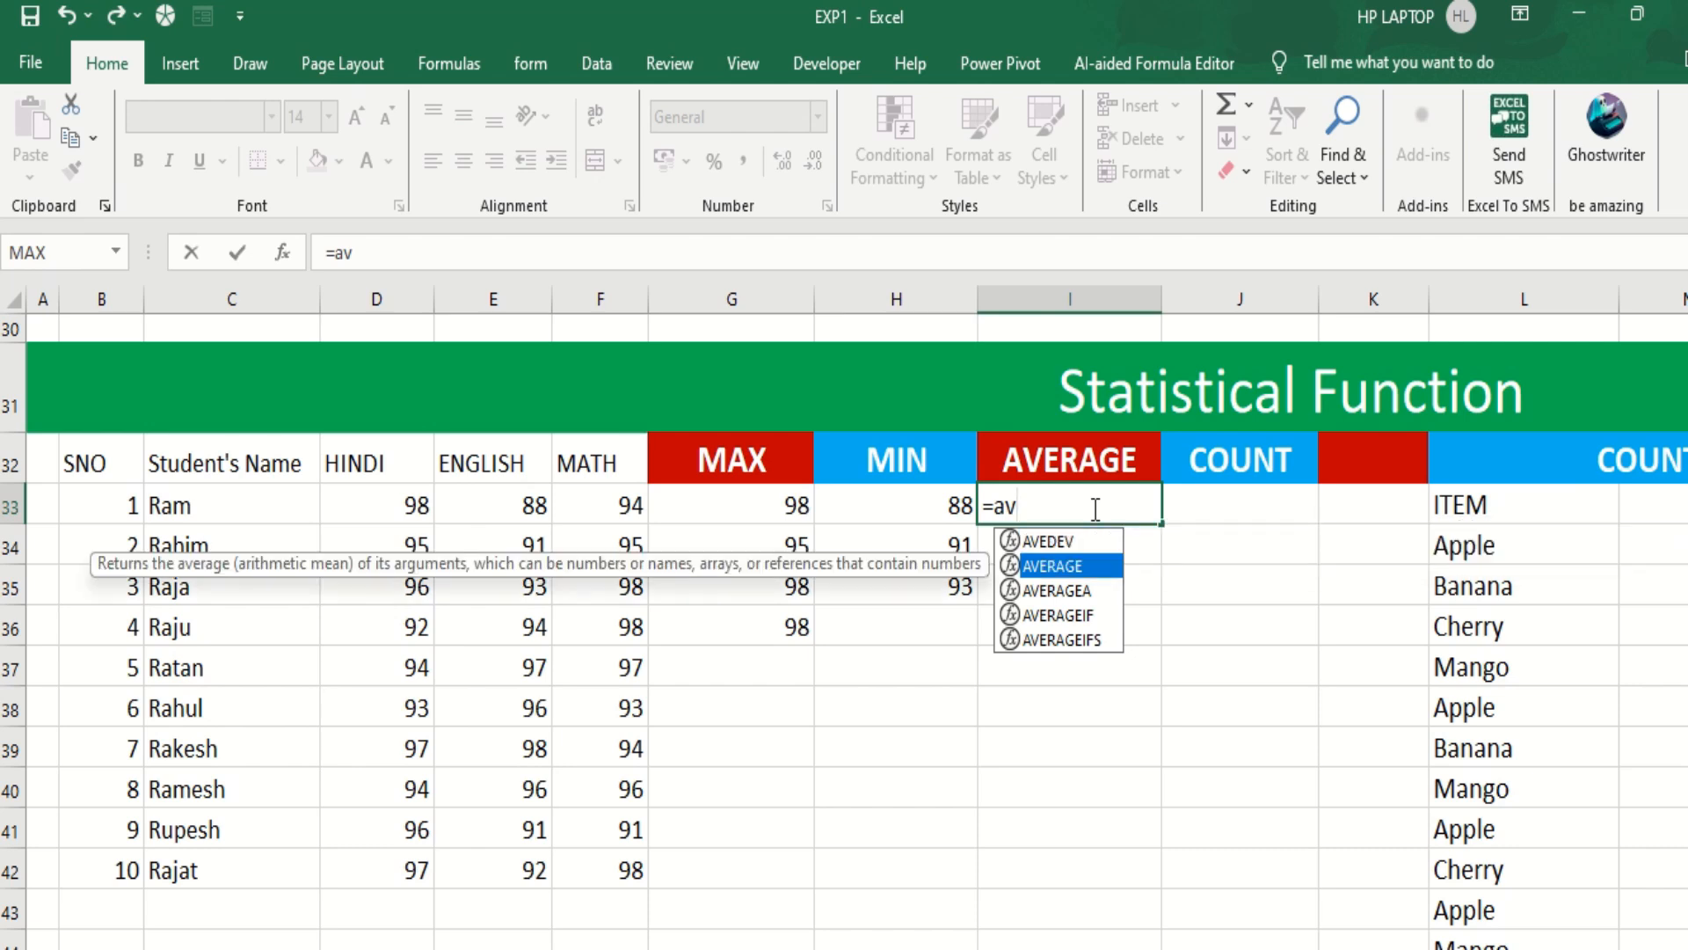
key("Tab")
left_click_drag(395, 507, 666, 499)
left_click_drag(382, 509, 614, 501)
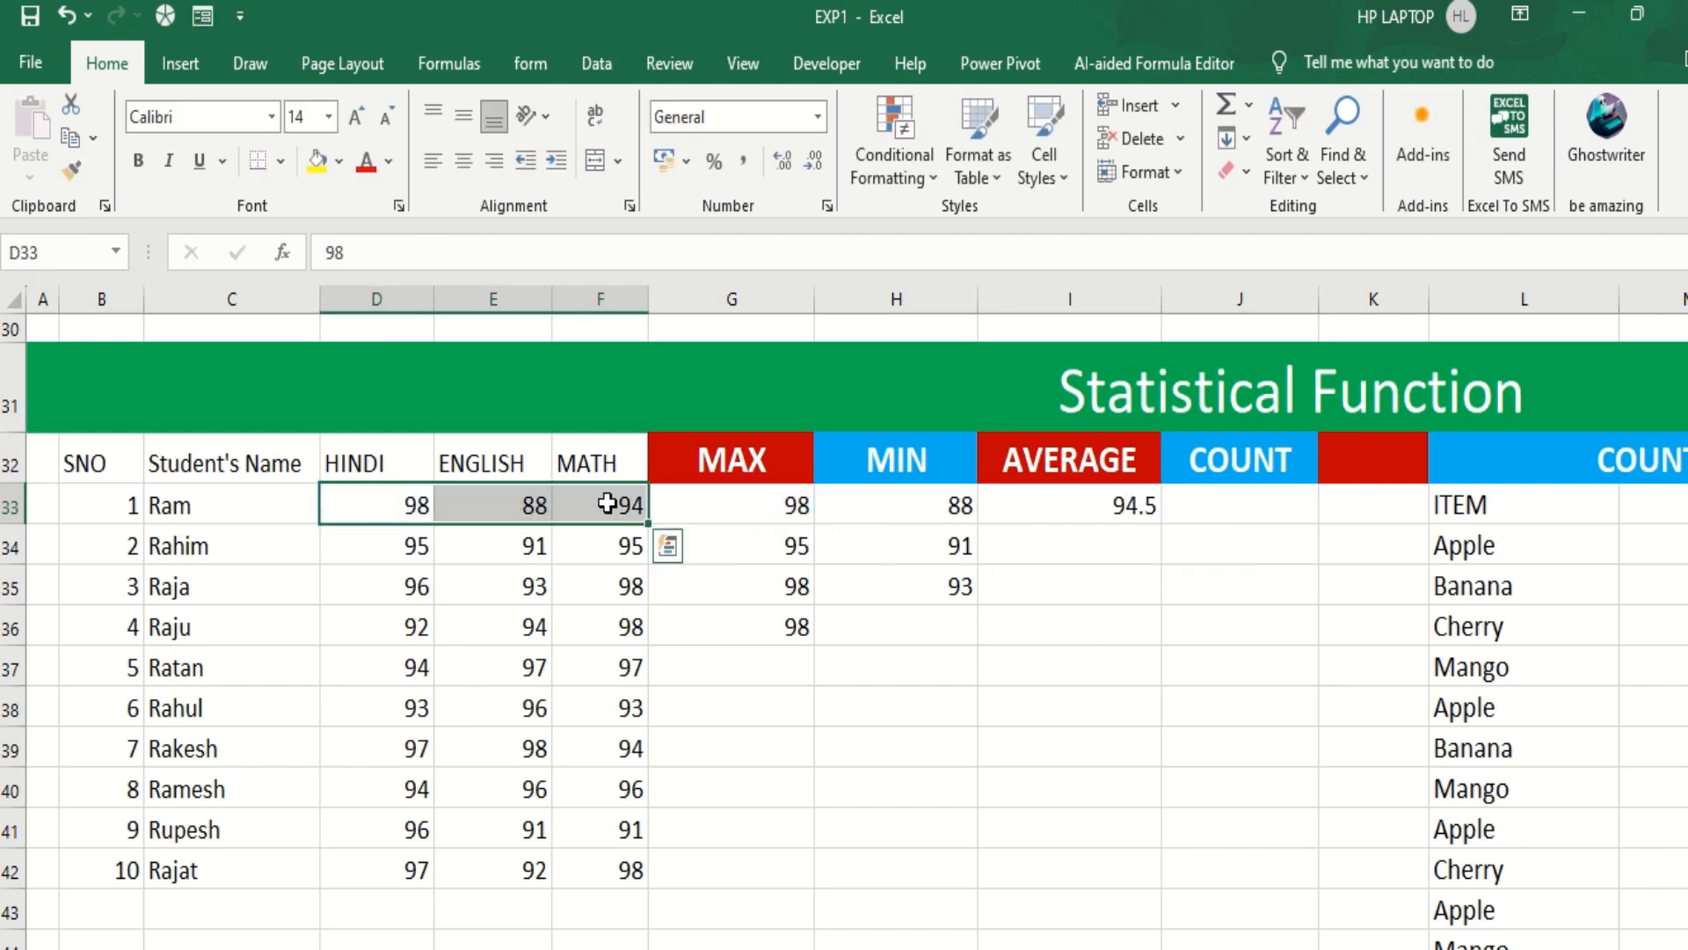
Enter the formula =AVERAGE(D34:F34) in cell I34 to get the second student's average mark.
left_click(1105, 546)
type("=")
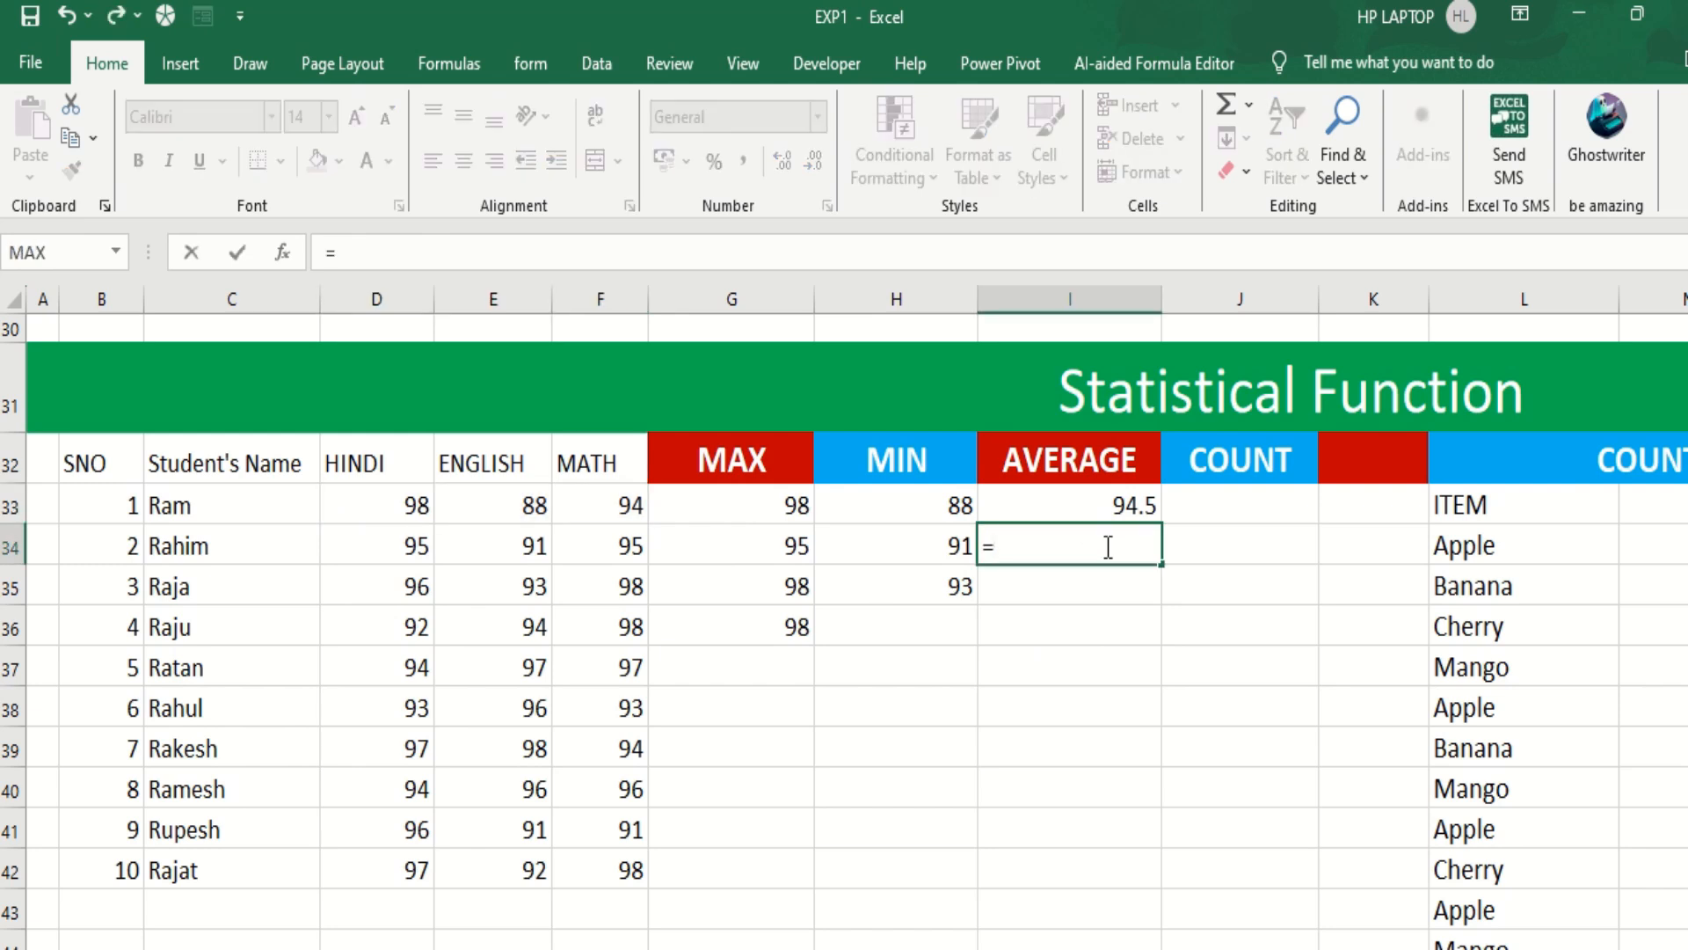
type("av")
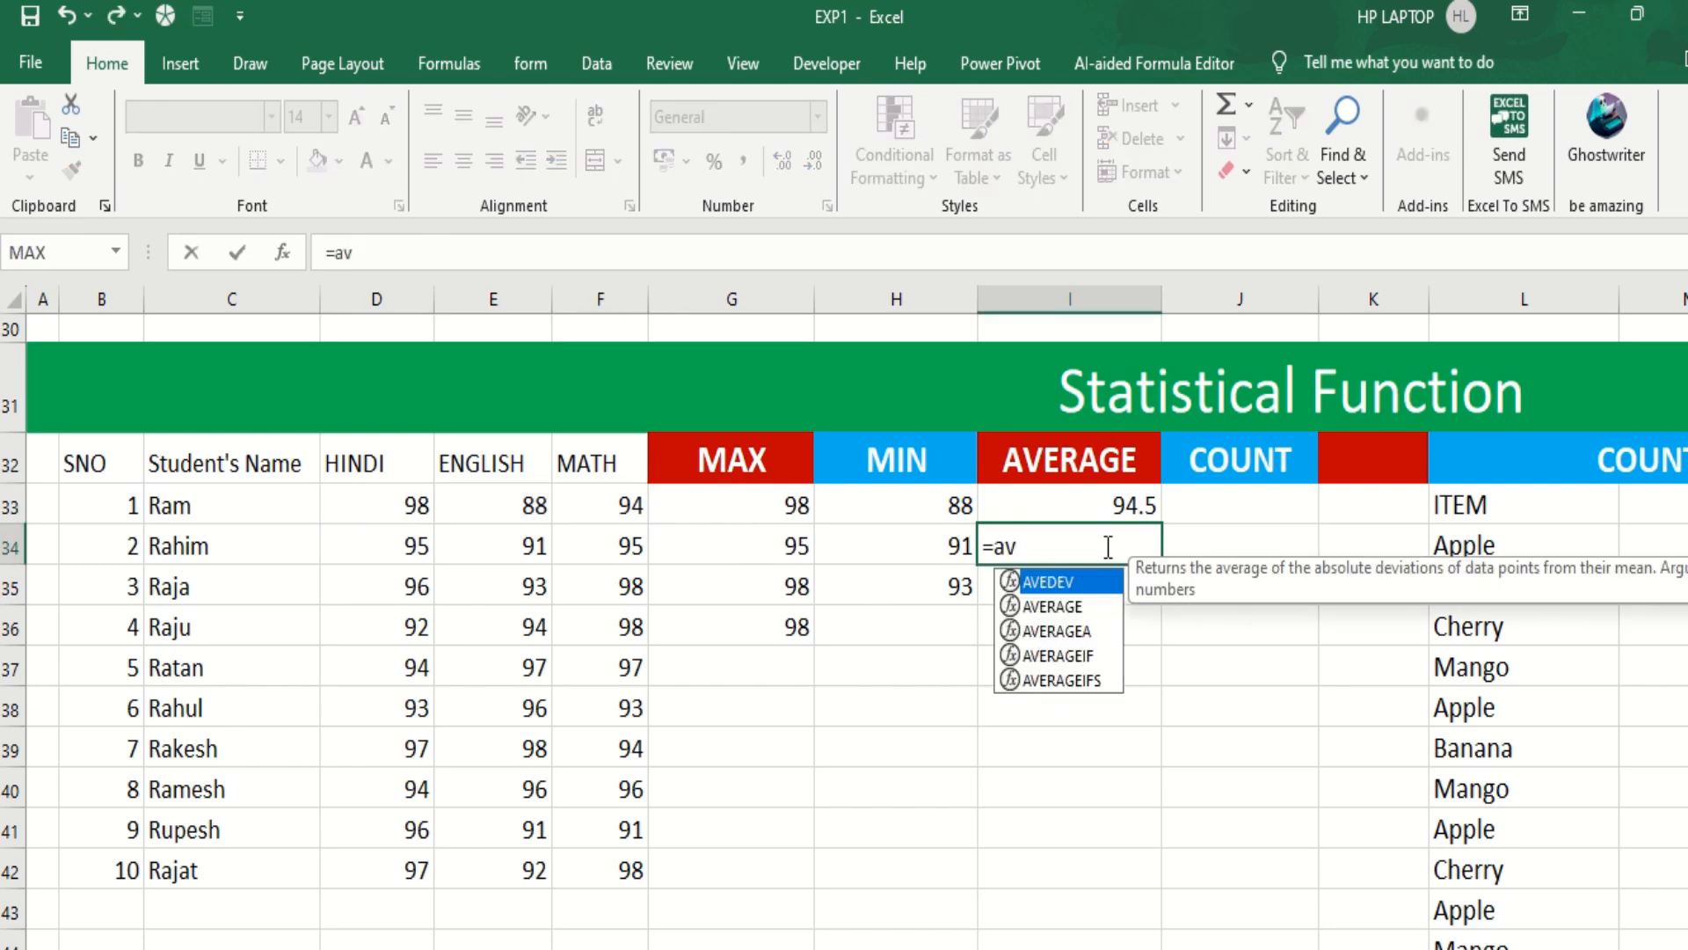
key("Down")
key("Tab")
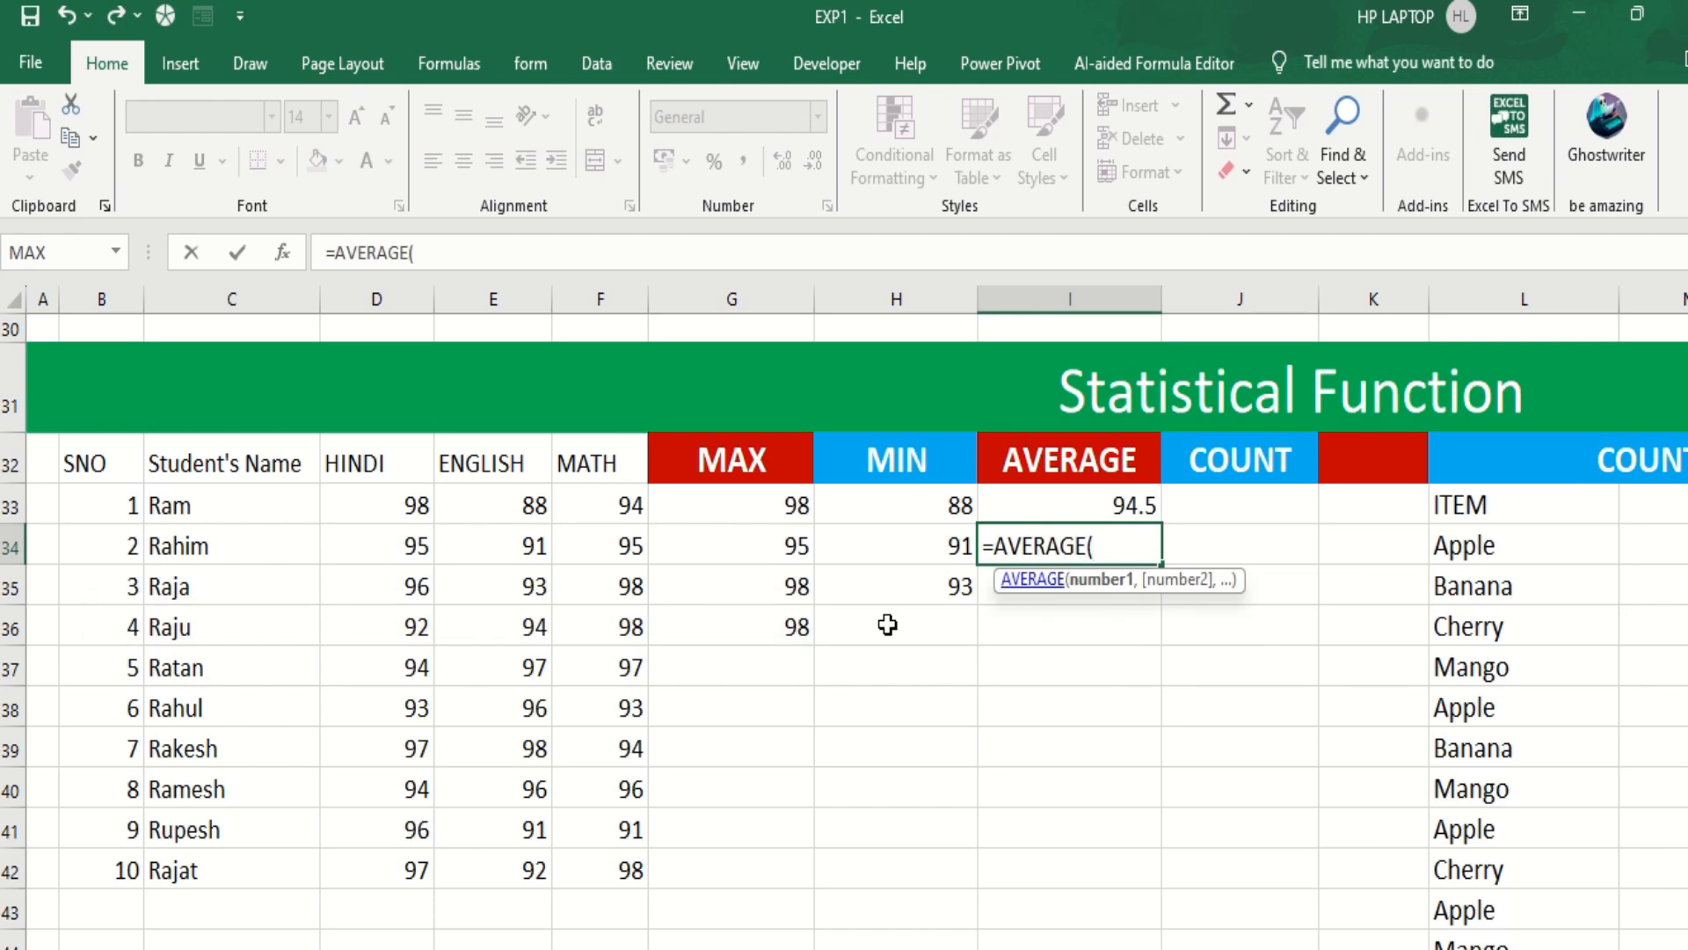
left_click(384, 541)
left_click_drag(386, 538, 565, 539)
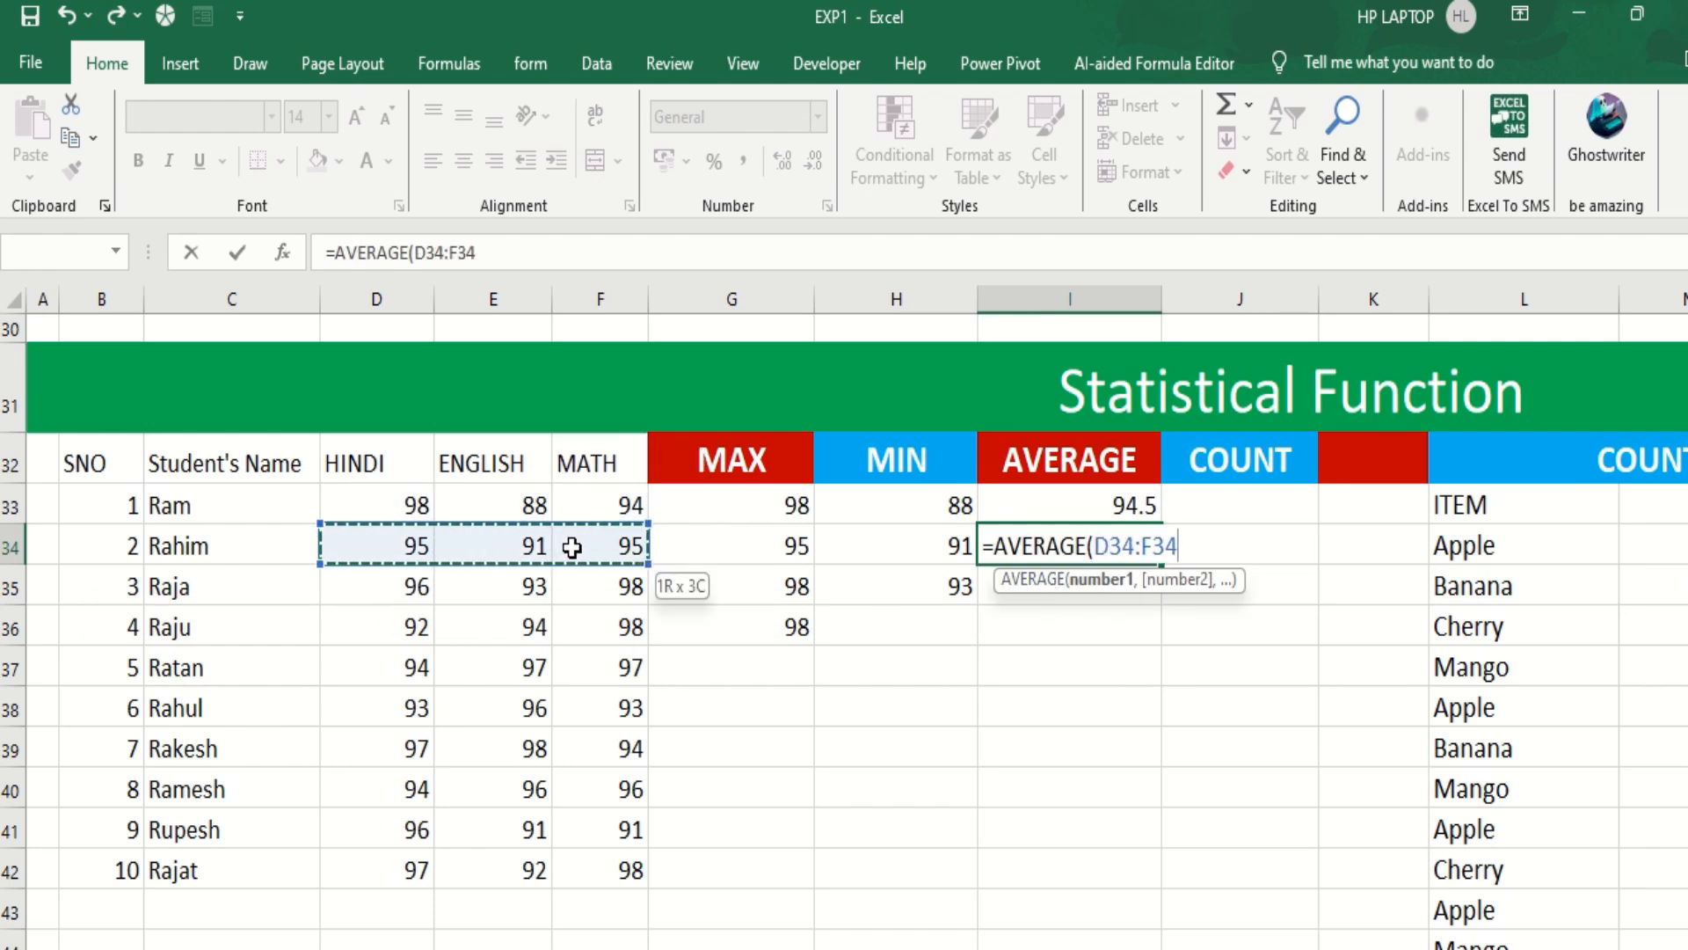
type(")")
key("Return")
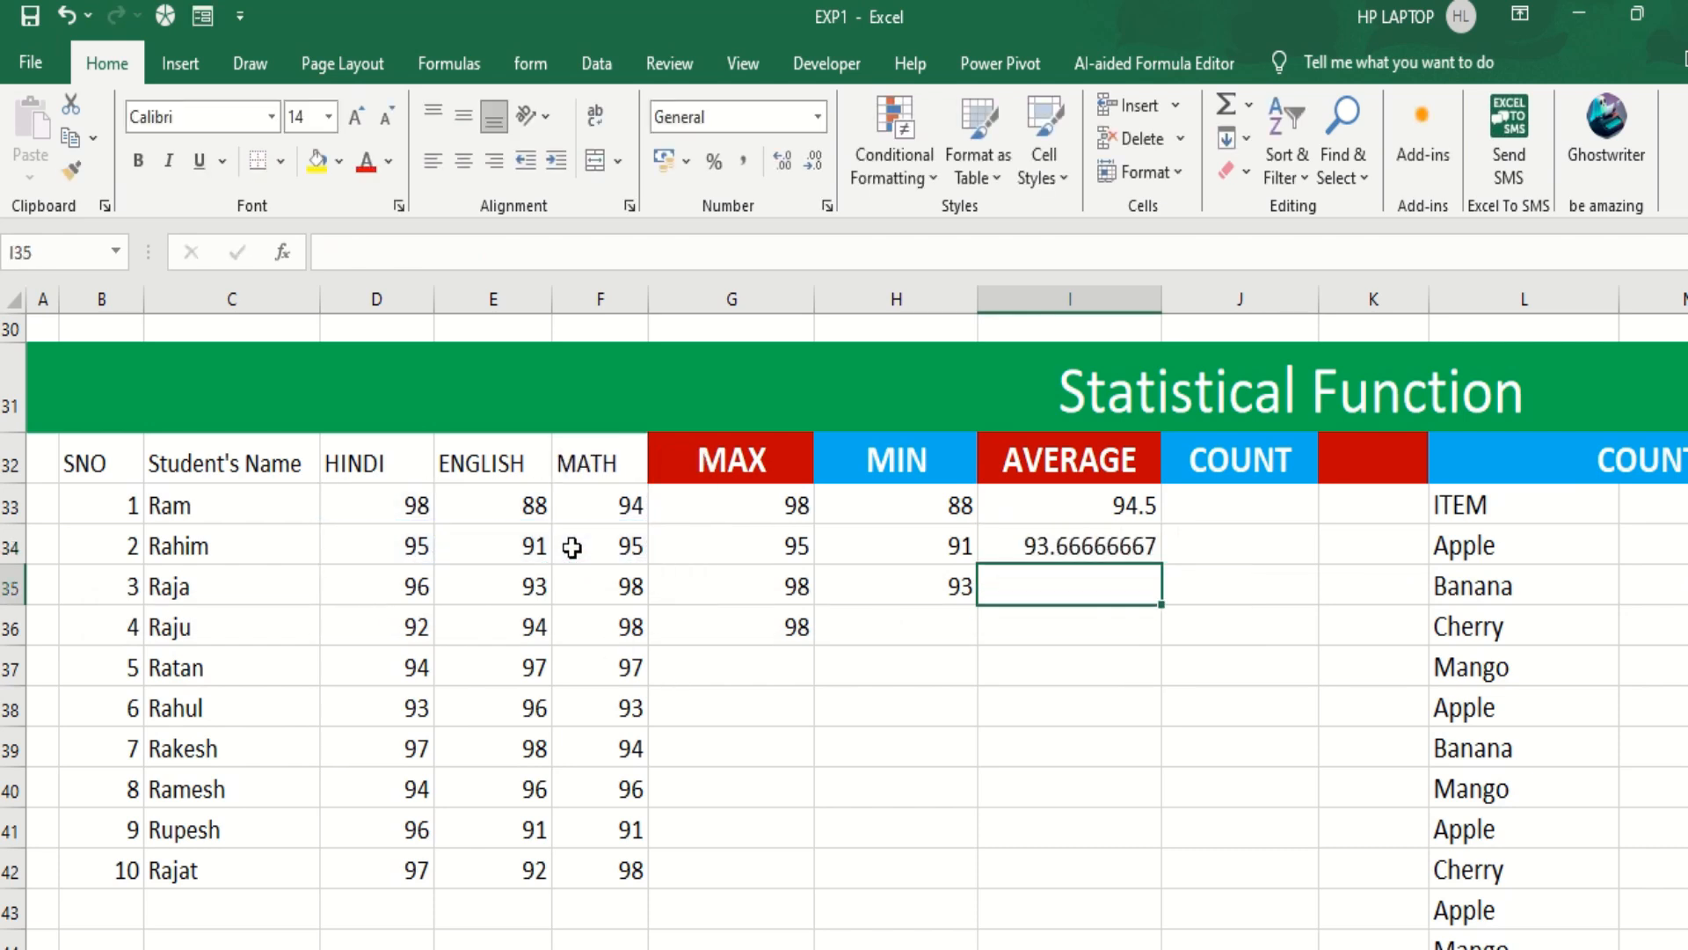
Apply AutoSum's Average to the third student's marks D35:F35 to fill in cell I35.
left_click_drag(378, 589, 592, 578)
left_click(1249, 105)
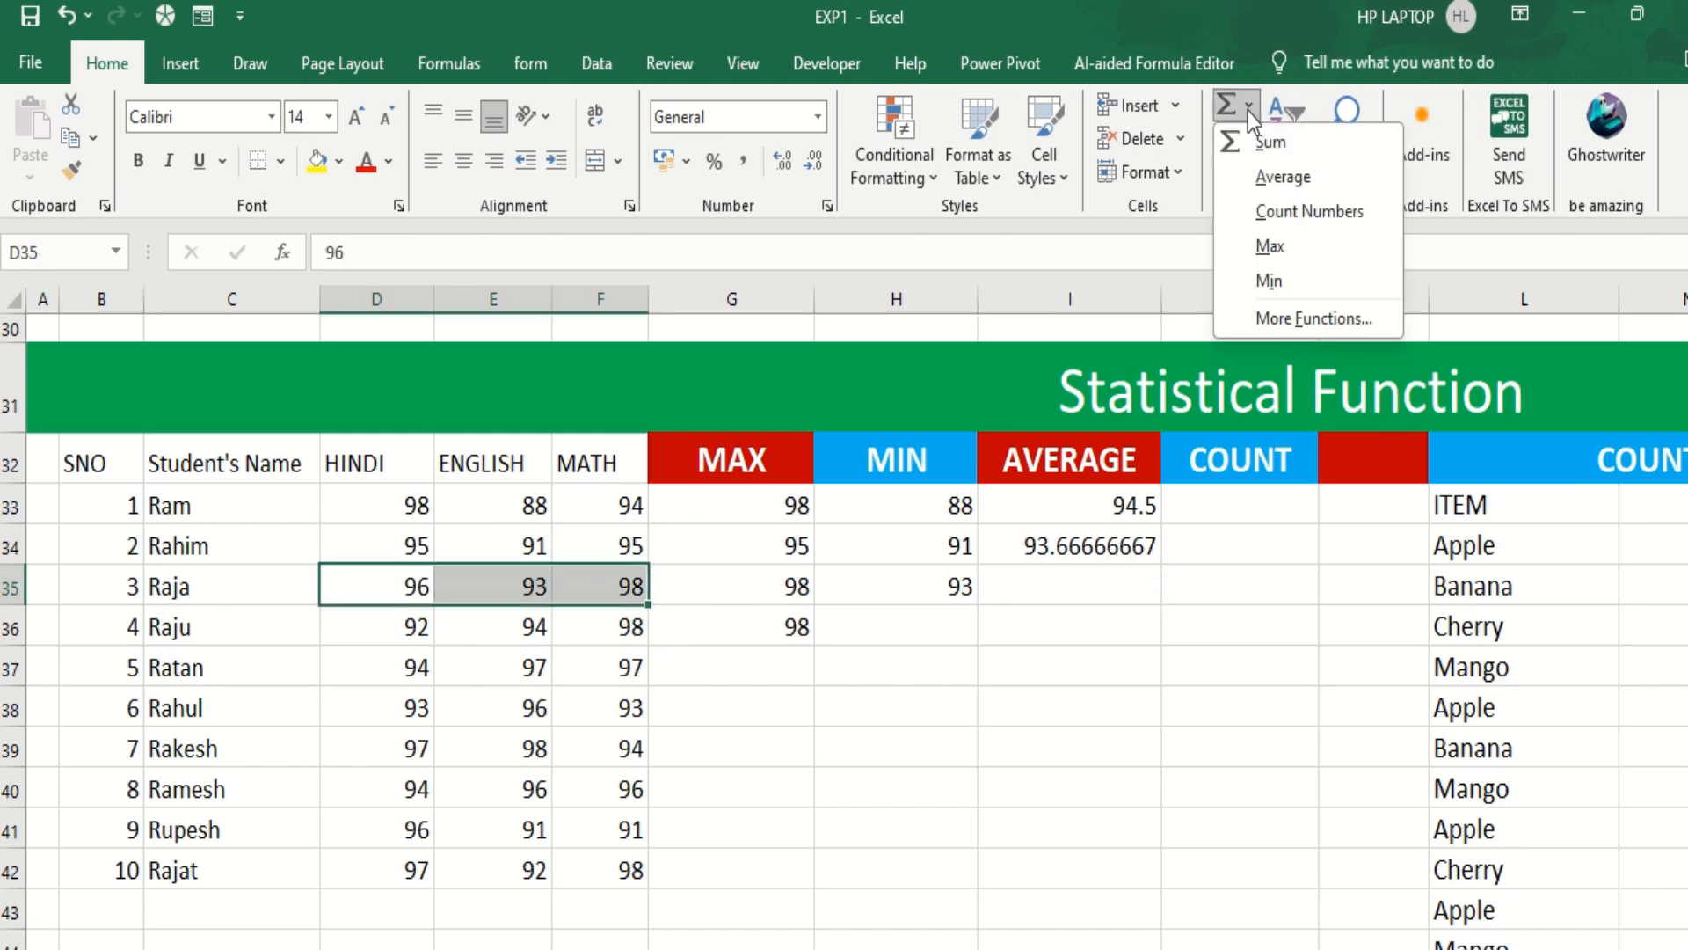
left_click(1275, 176)
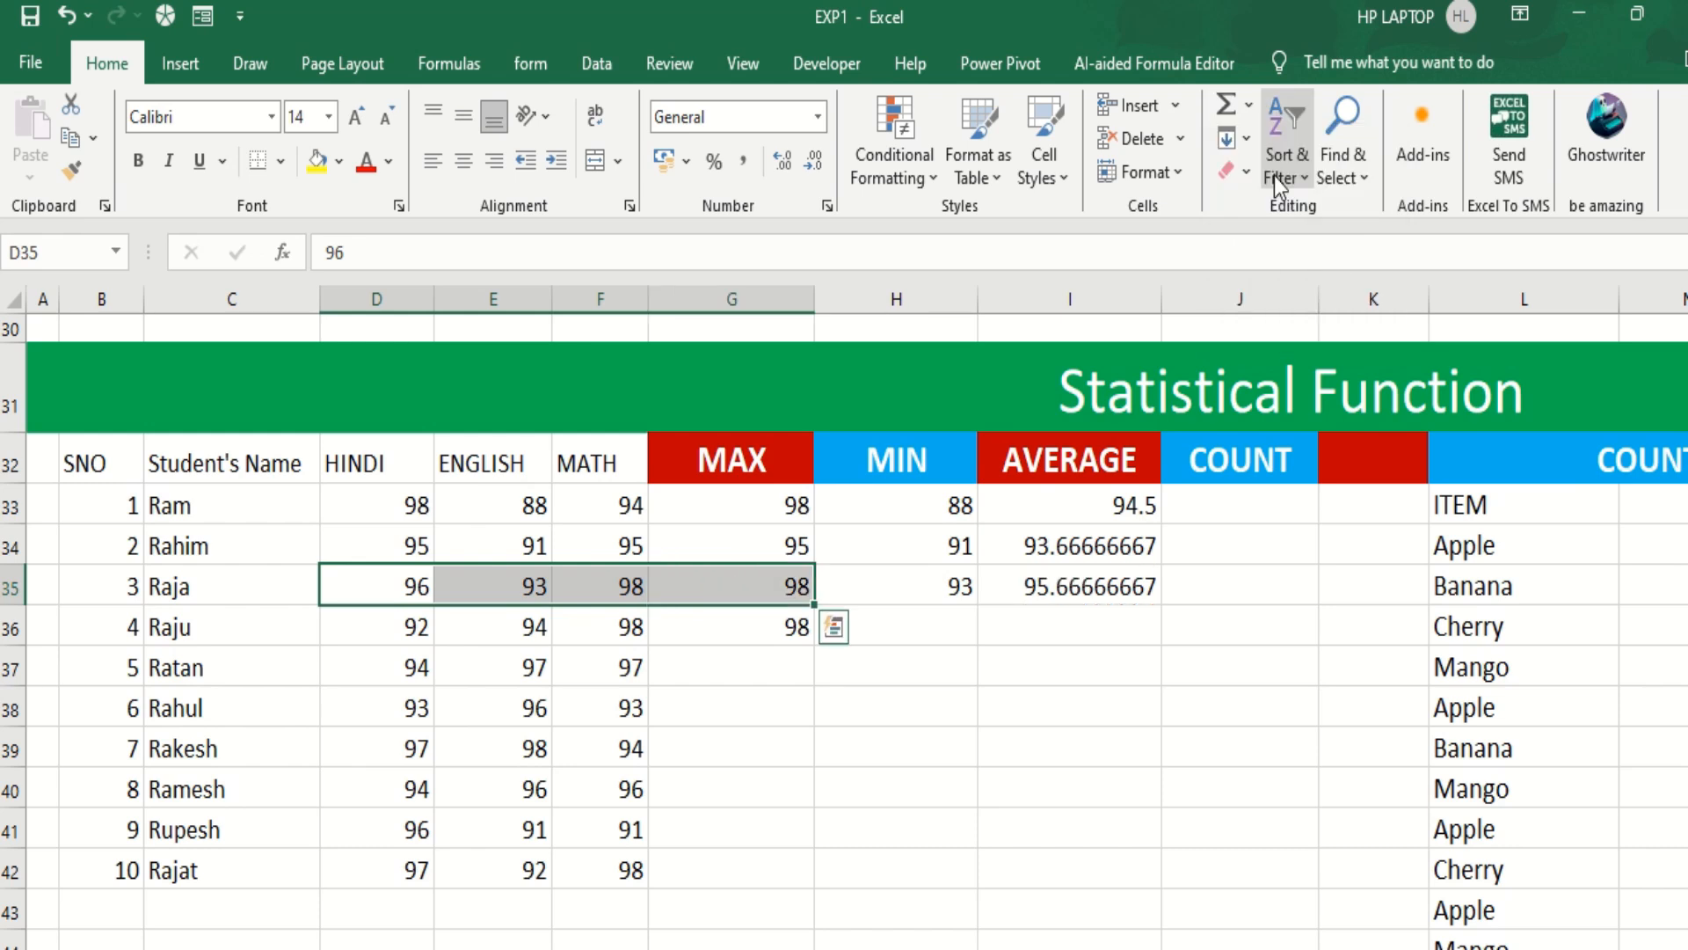
Enter the formula =COUNT(B33:I33) in cell J33 to count the numeric cells in the first student's row.
left_click(1235, 536)
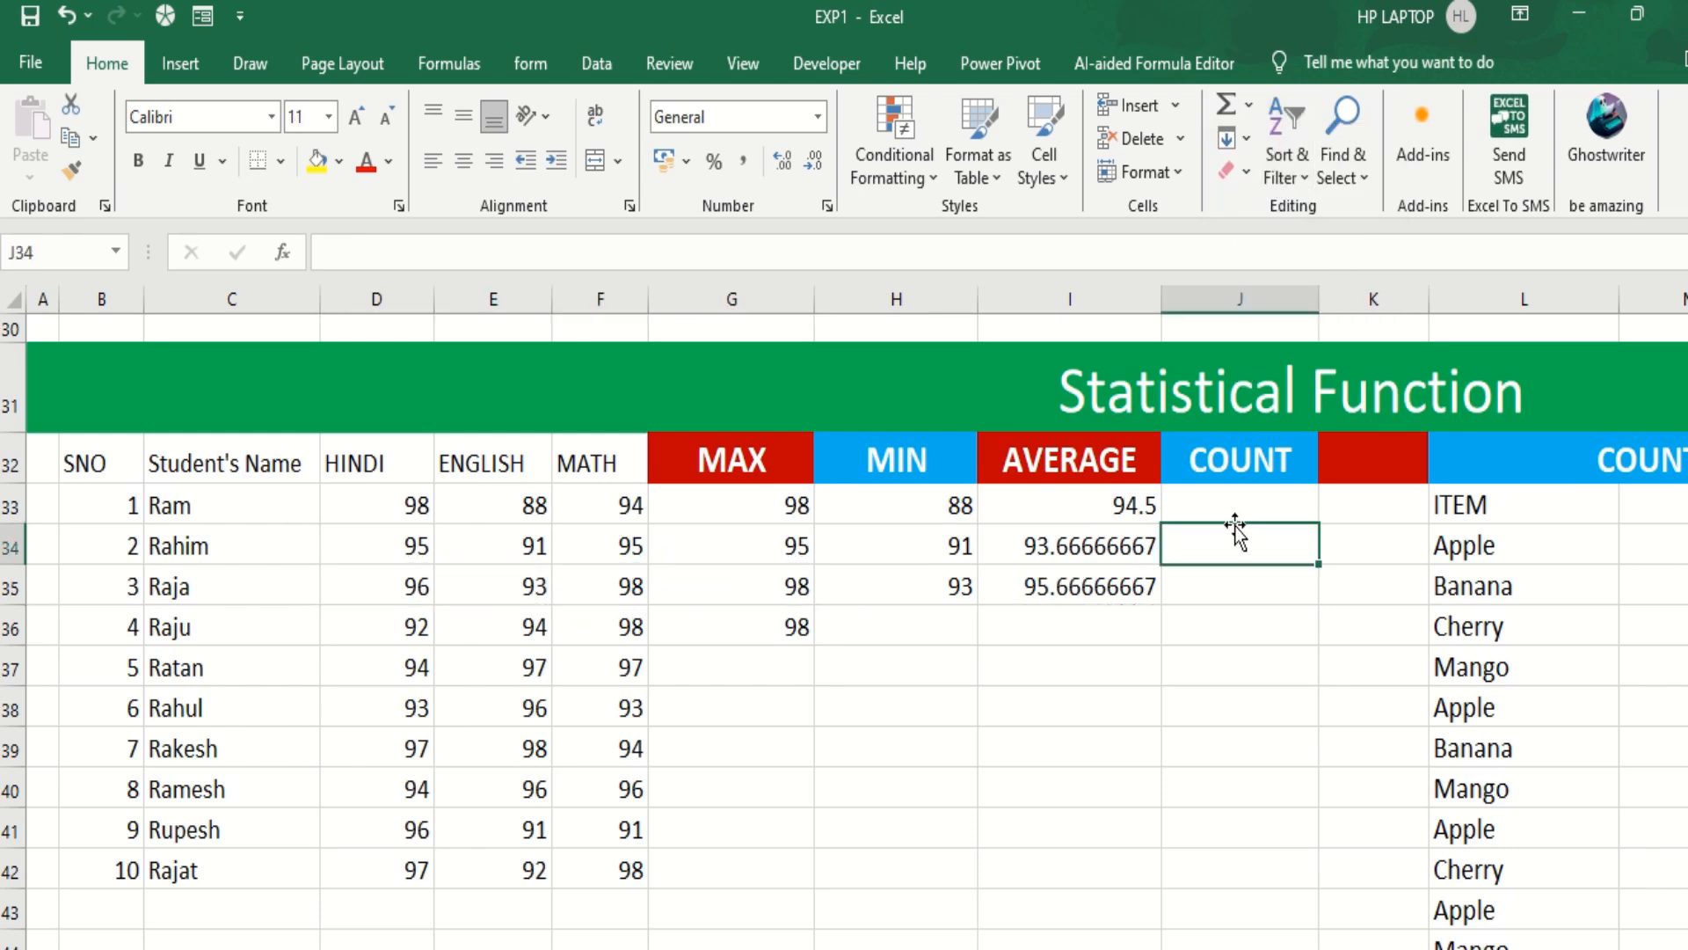
left_click(1231, 498)
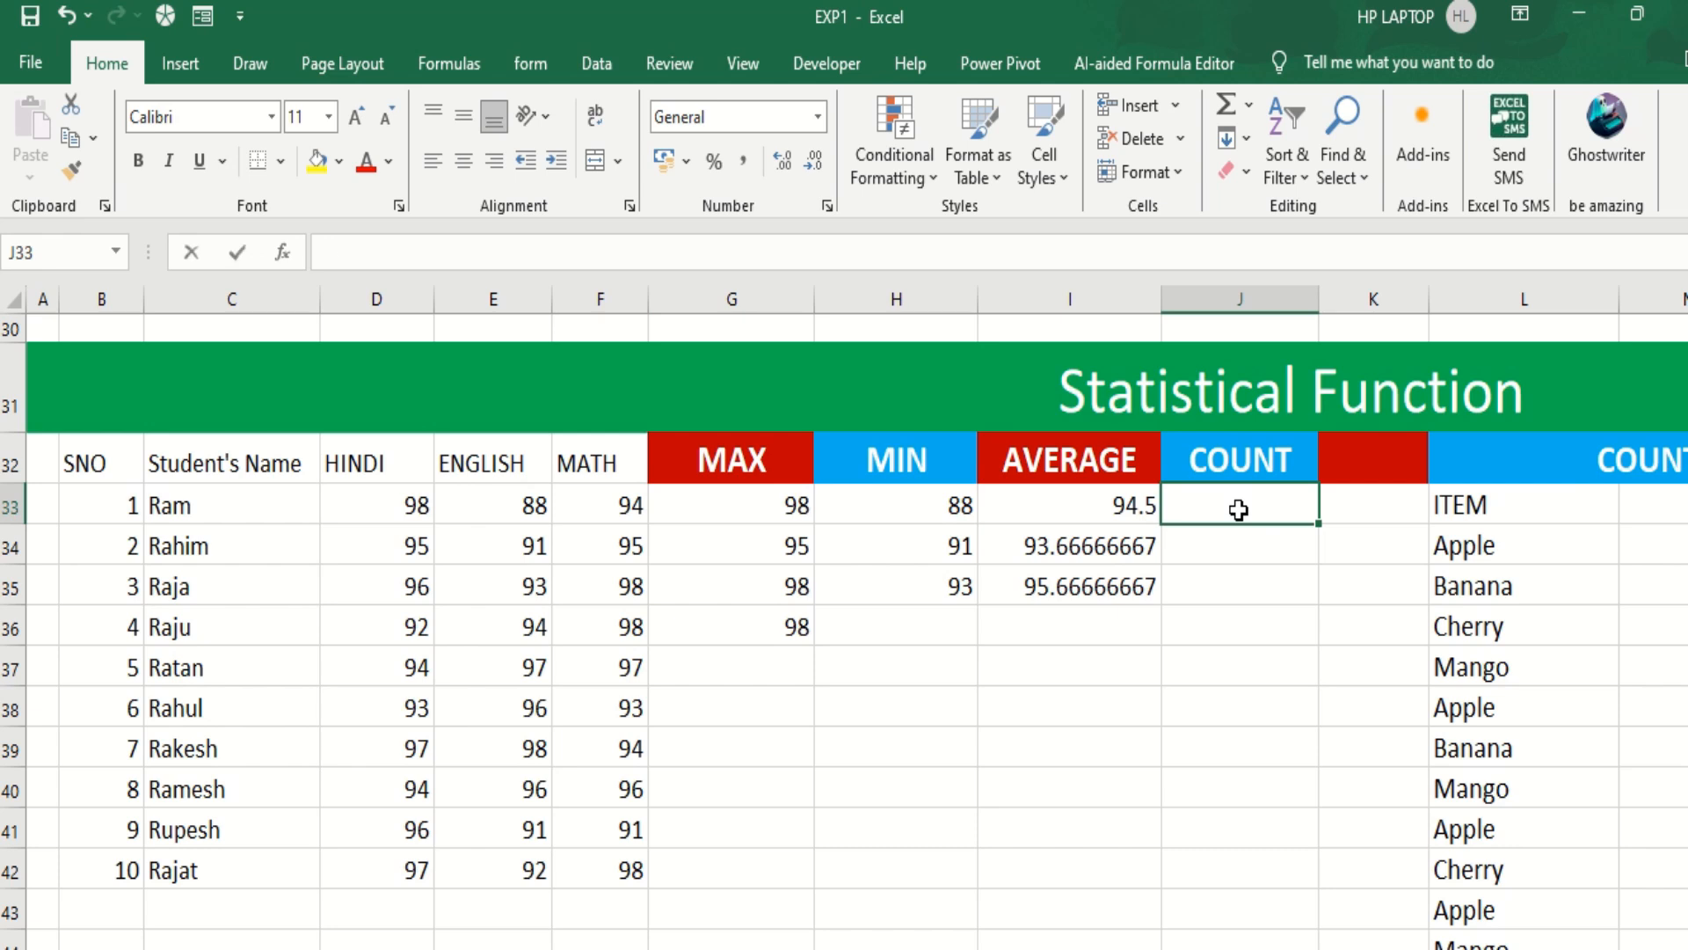
type("=cou")
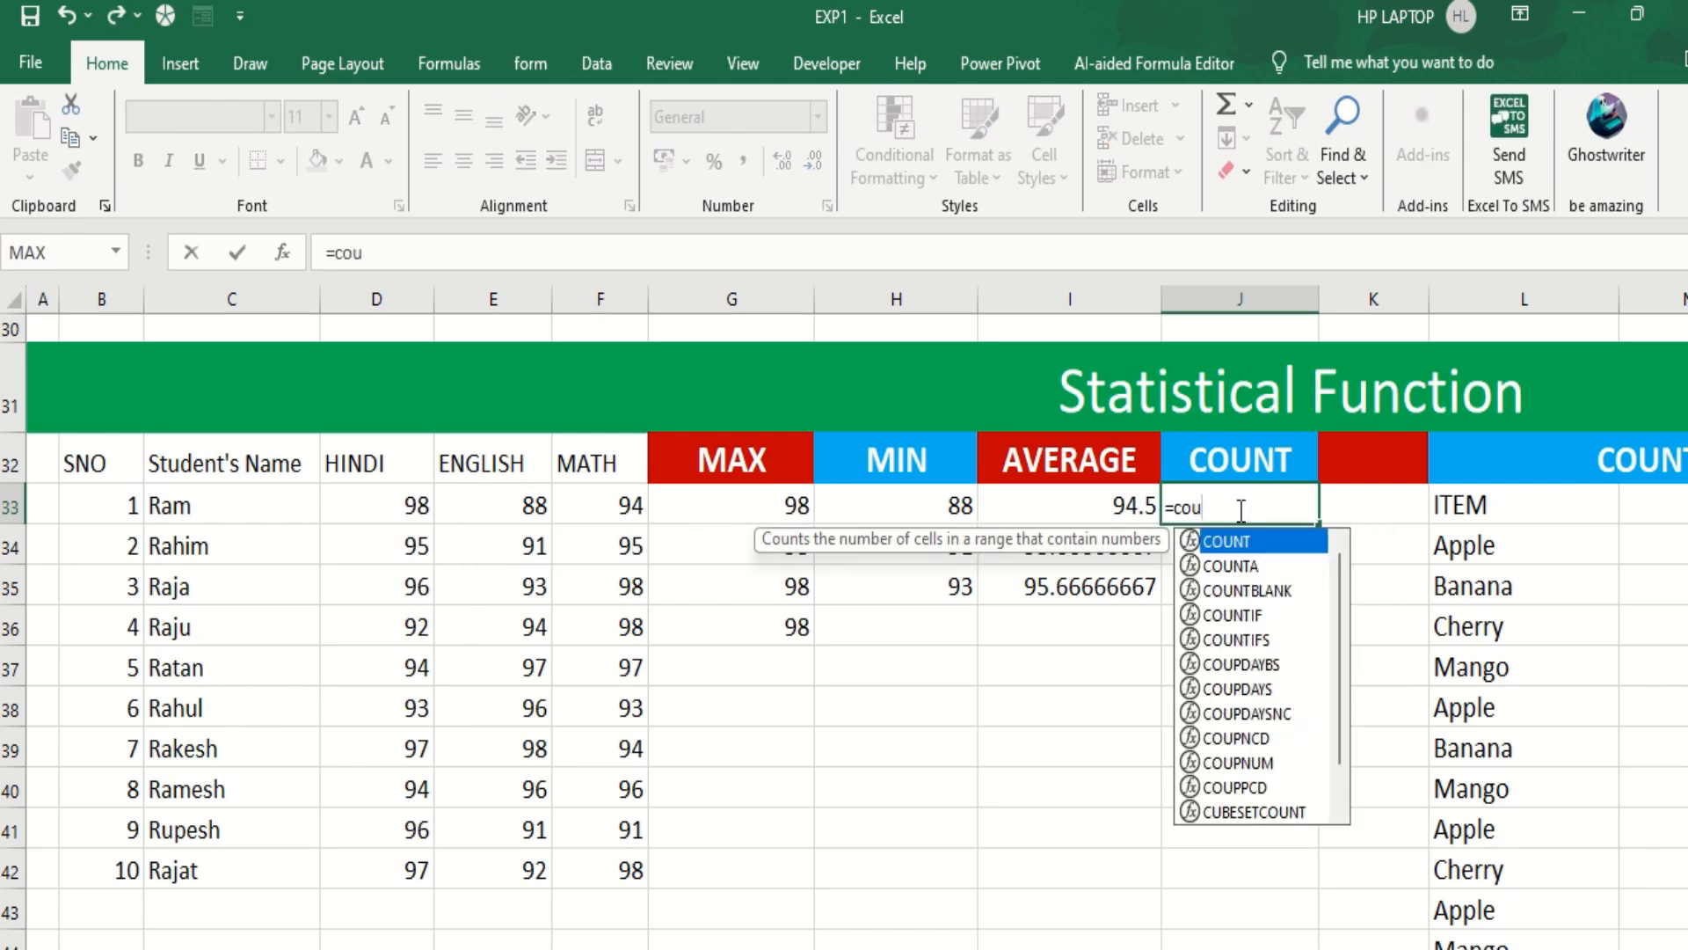
key("Tab")
left_click_drag(115, 502, 1017, 508)
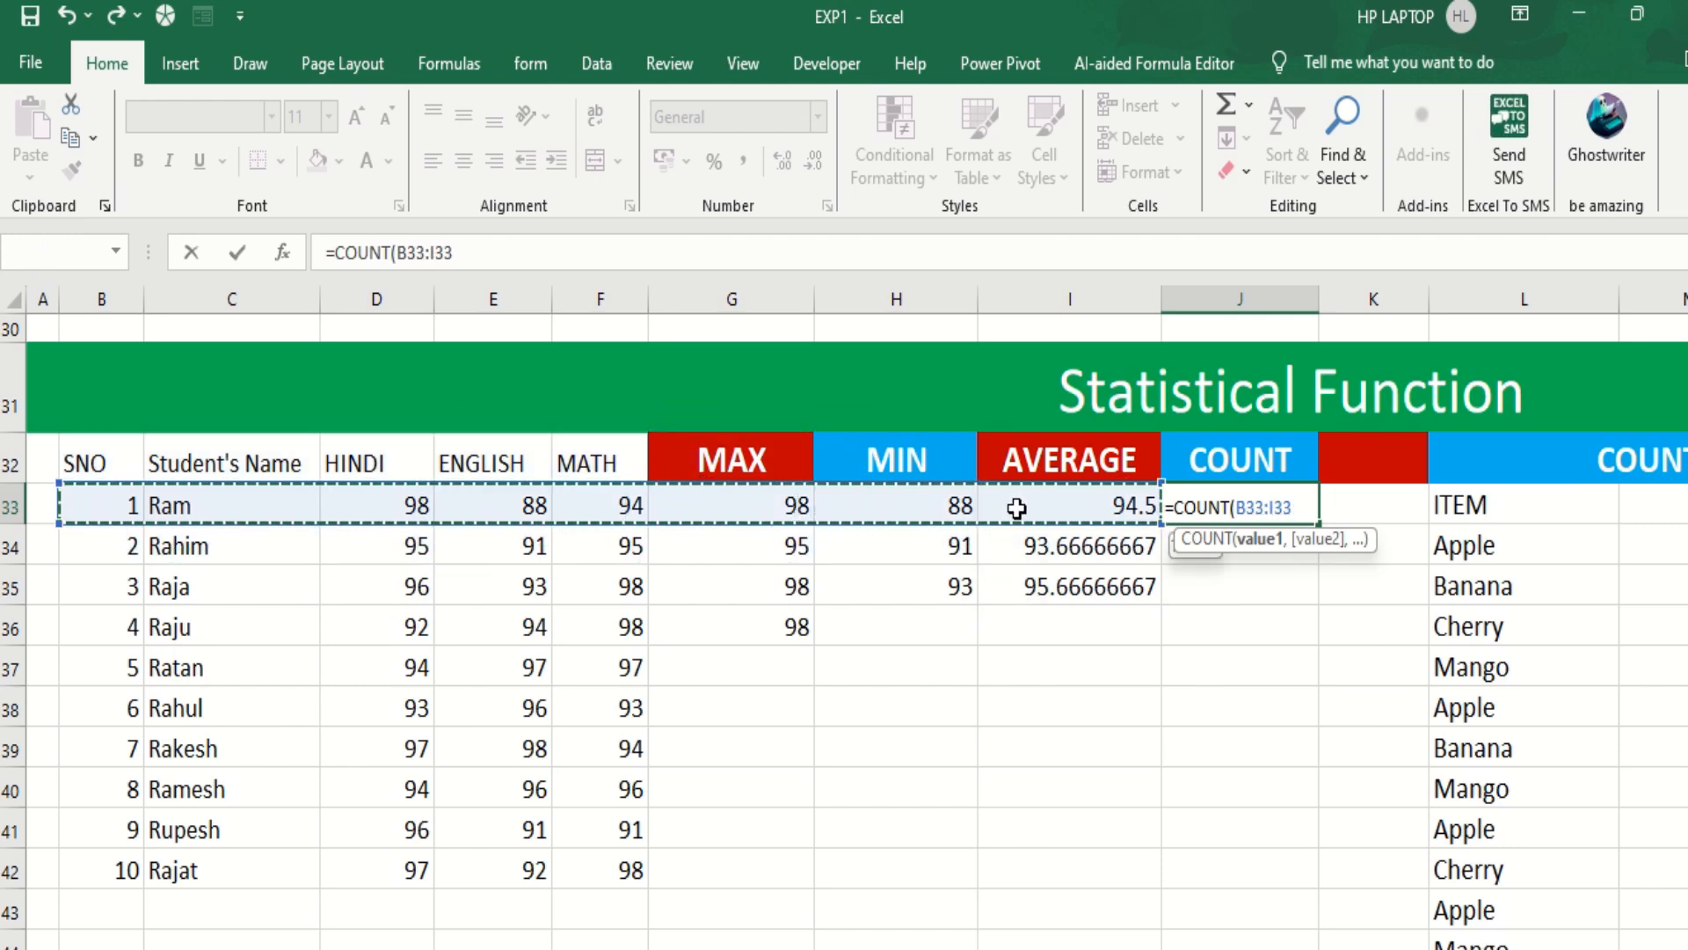
type(")")
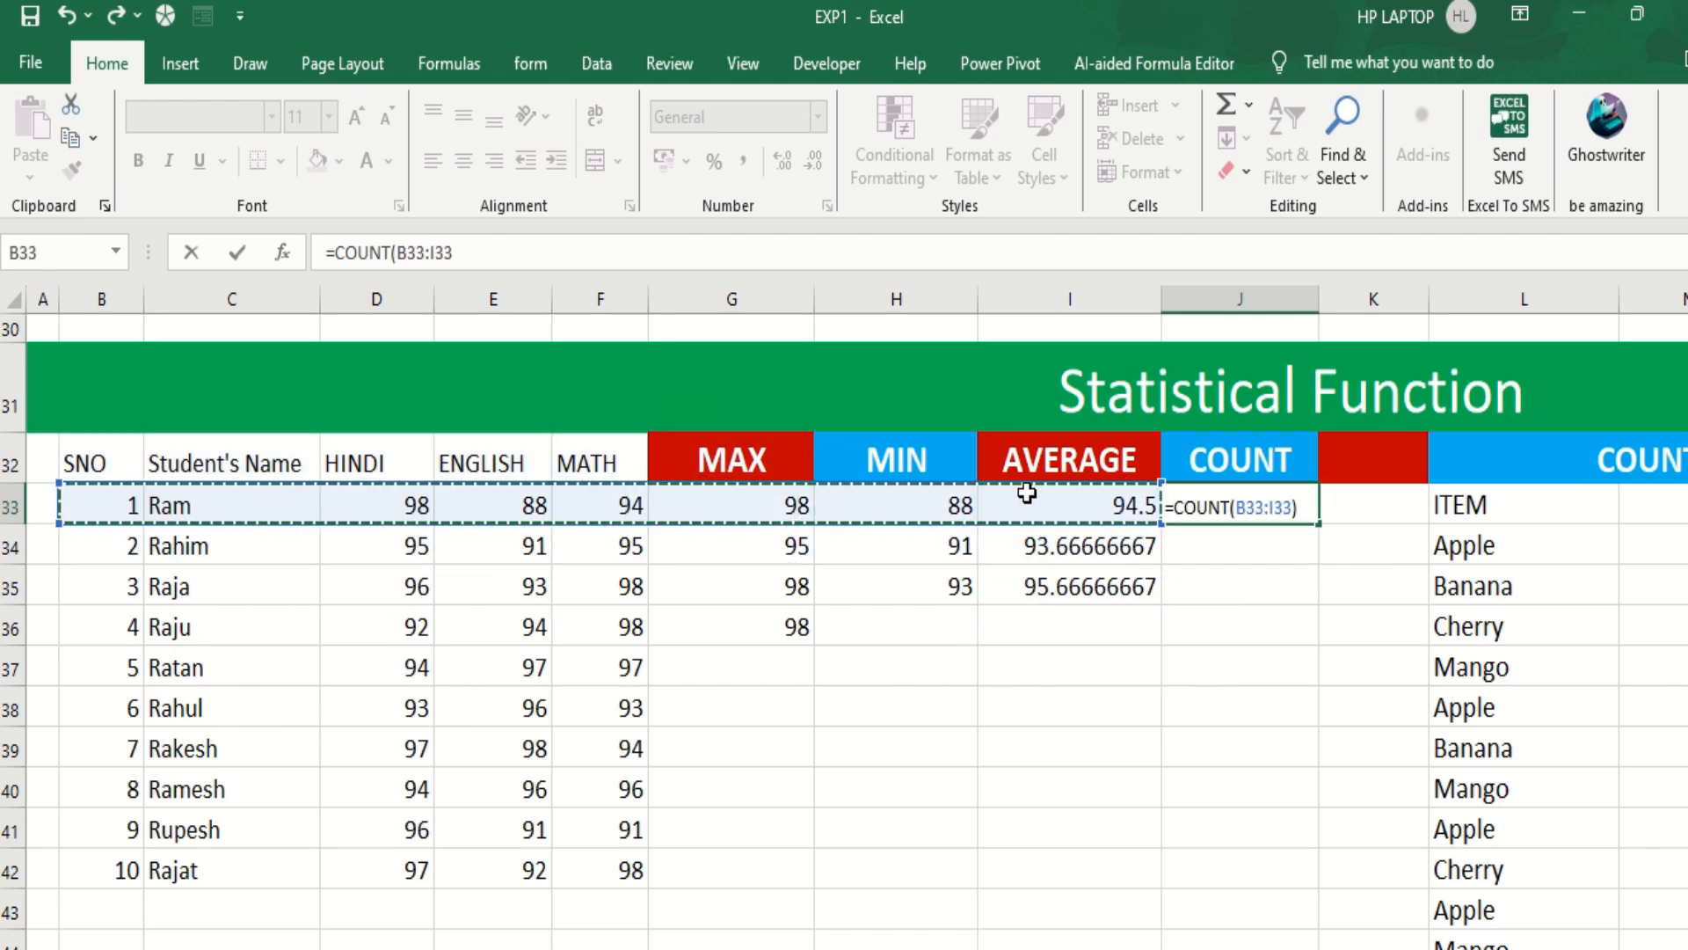
key("Return")
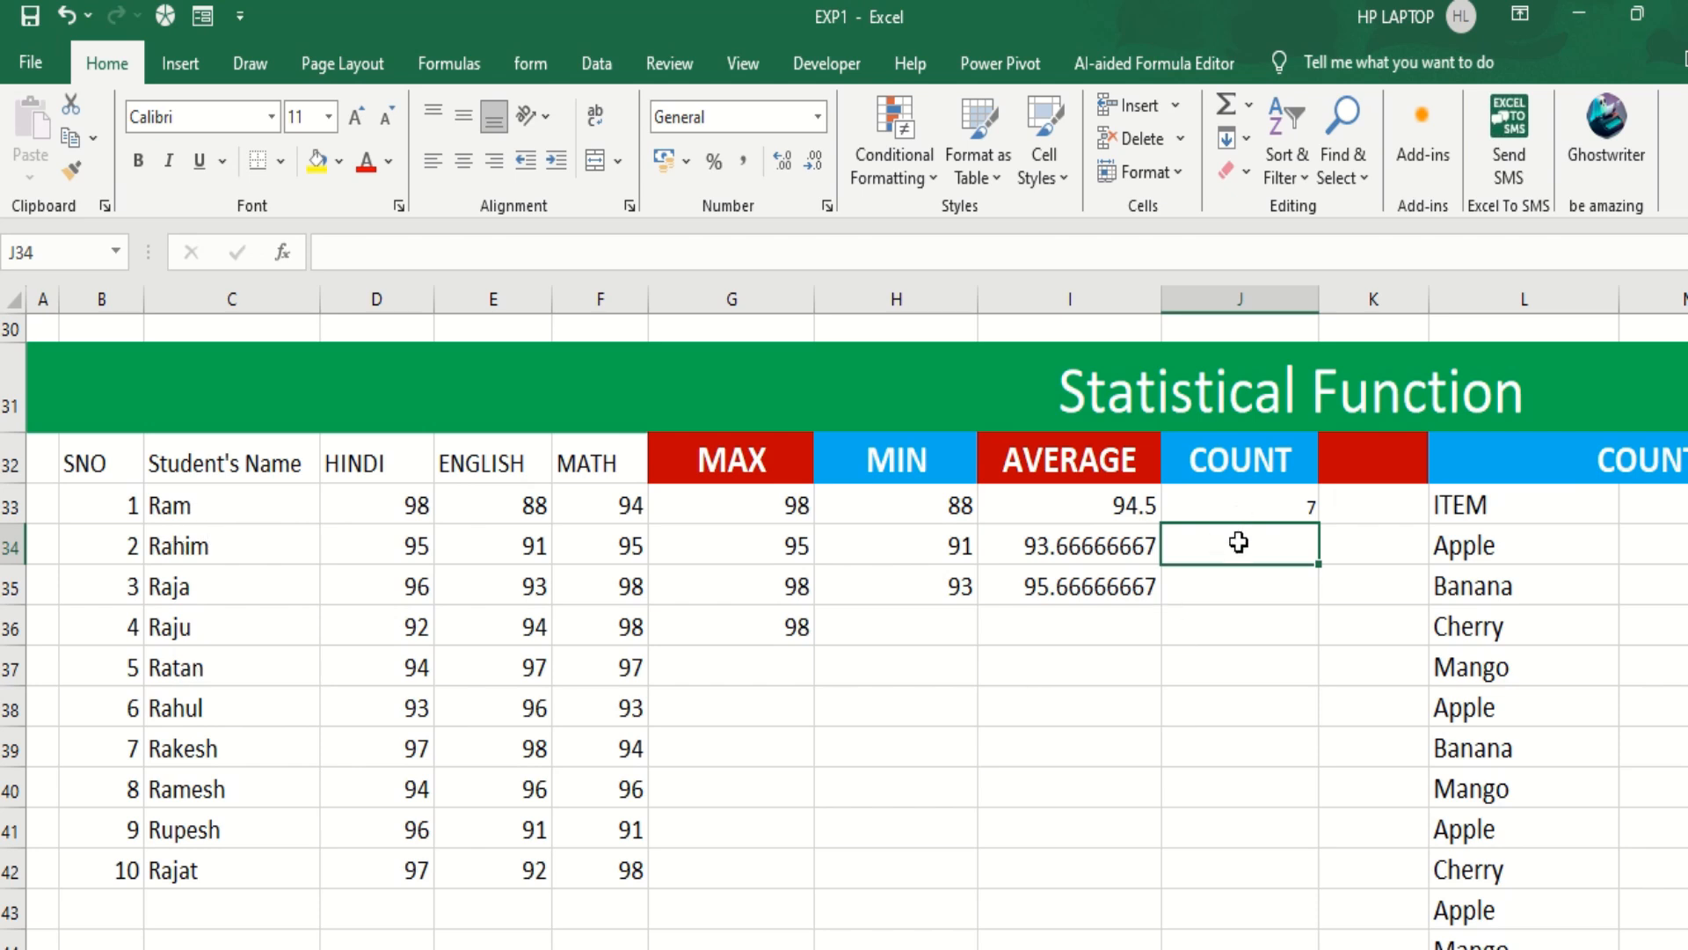
Enter the formula =COUNT(D34:I34) in cell J34 to count the second student's numeric cells from the Hindi mark onward.
type("=cou")
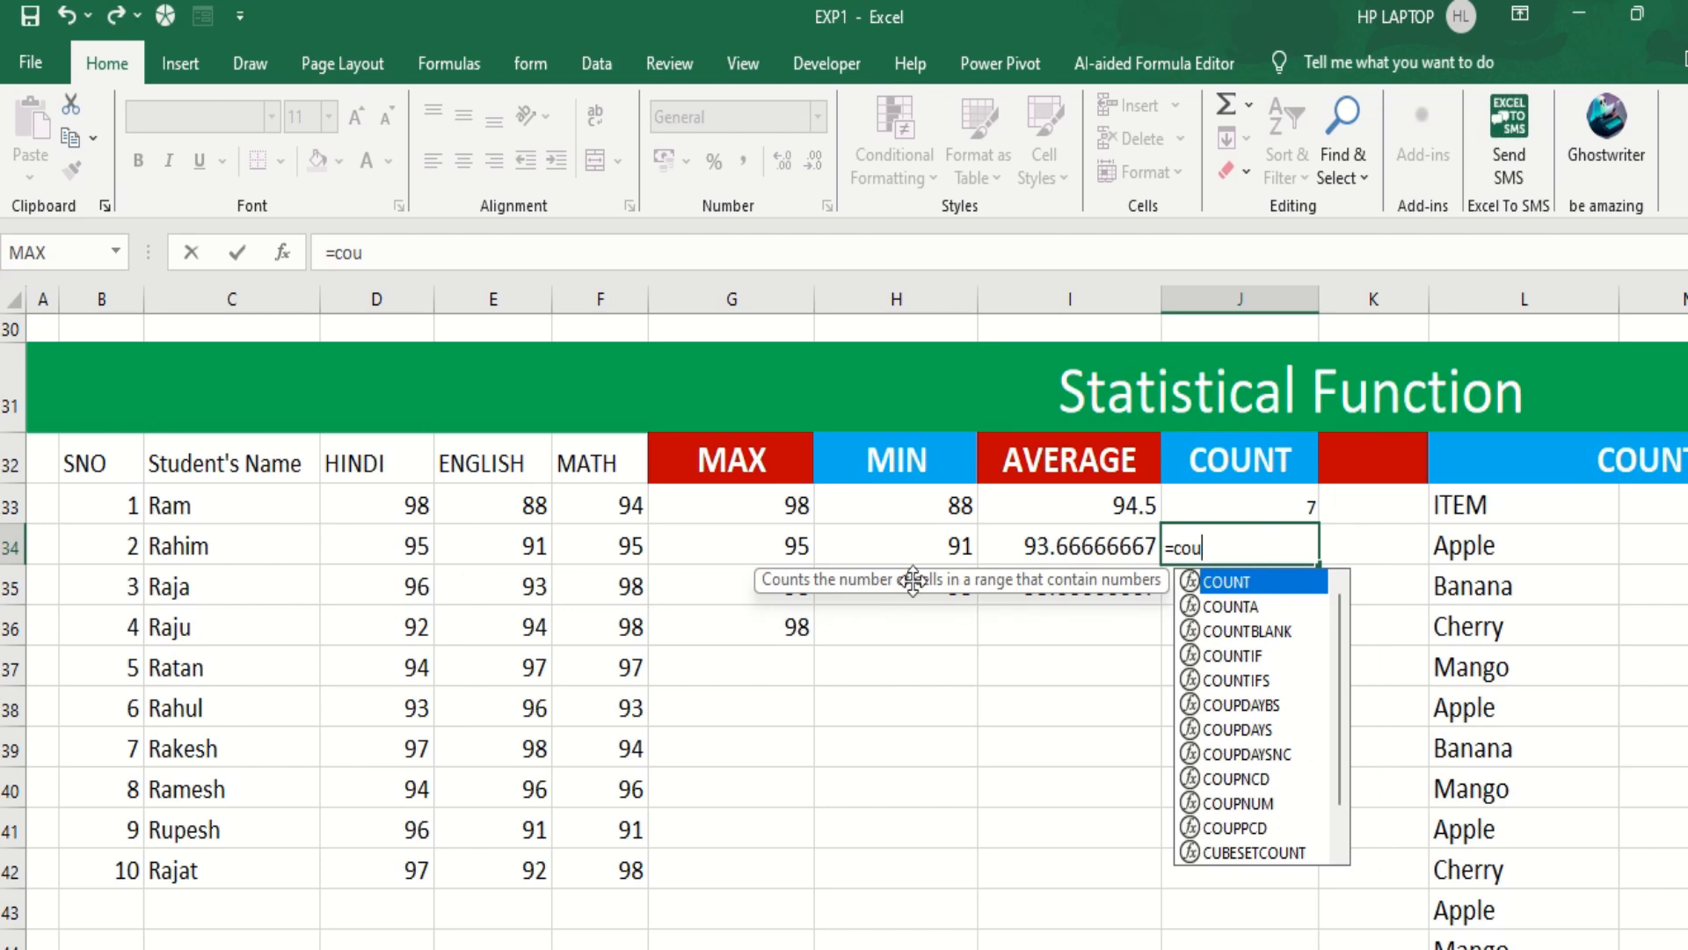
key("Tab")
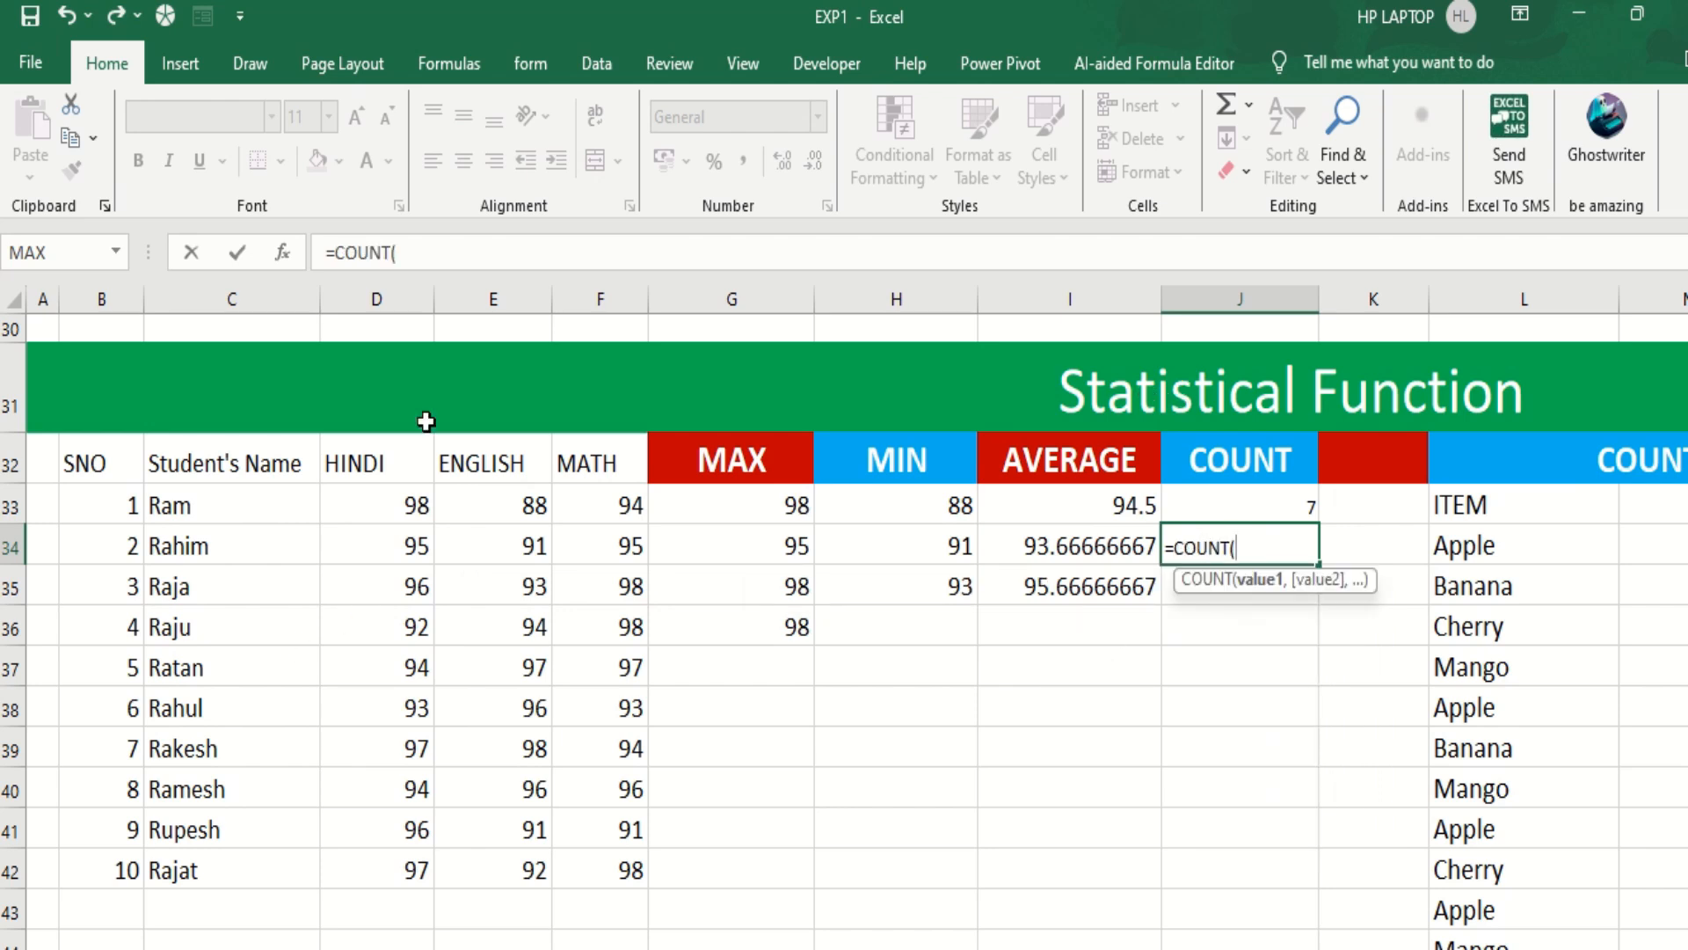
left_click_drag(366, 549, 1014, 523)
left_click_drag(363, 511, 1024, 537)
left_click(501, 547)
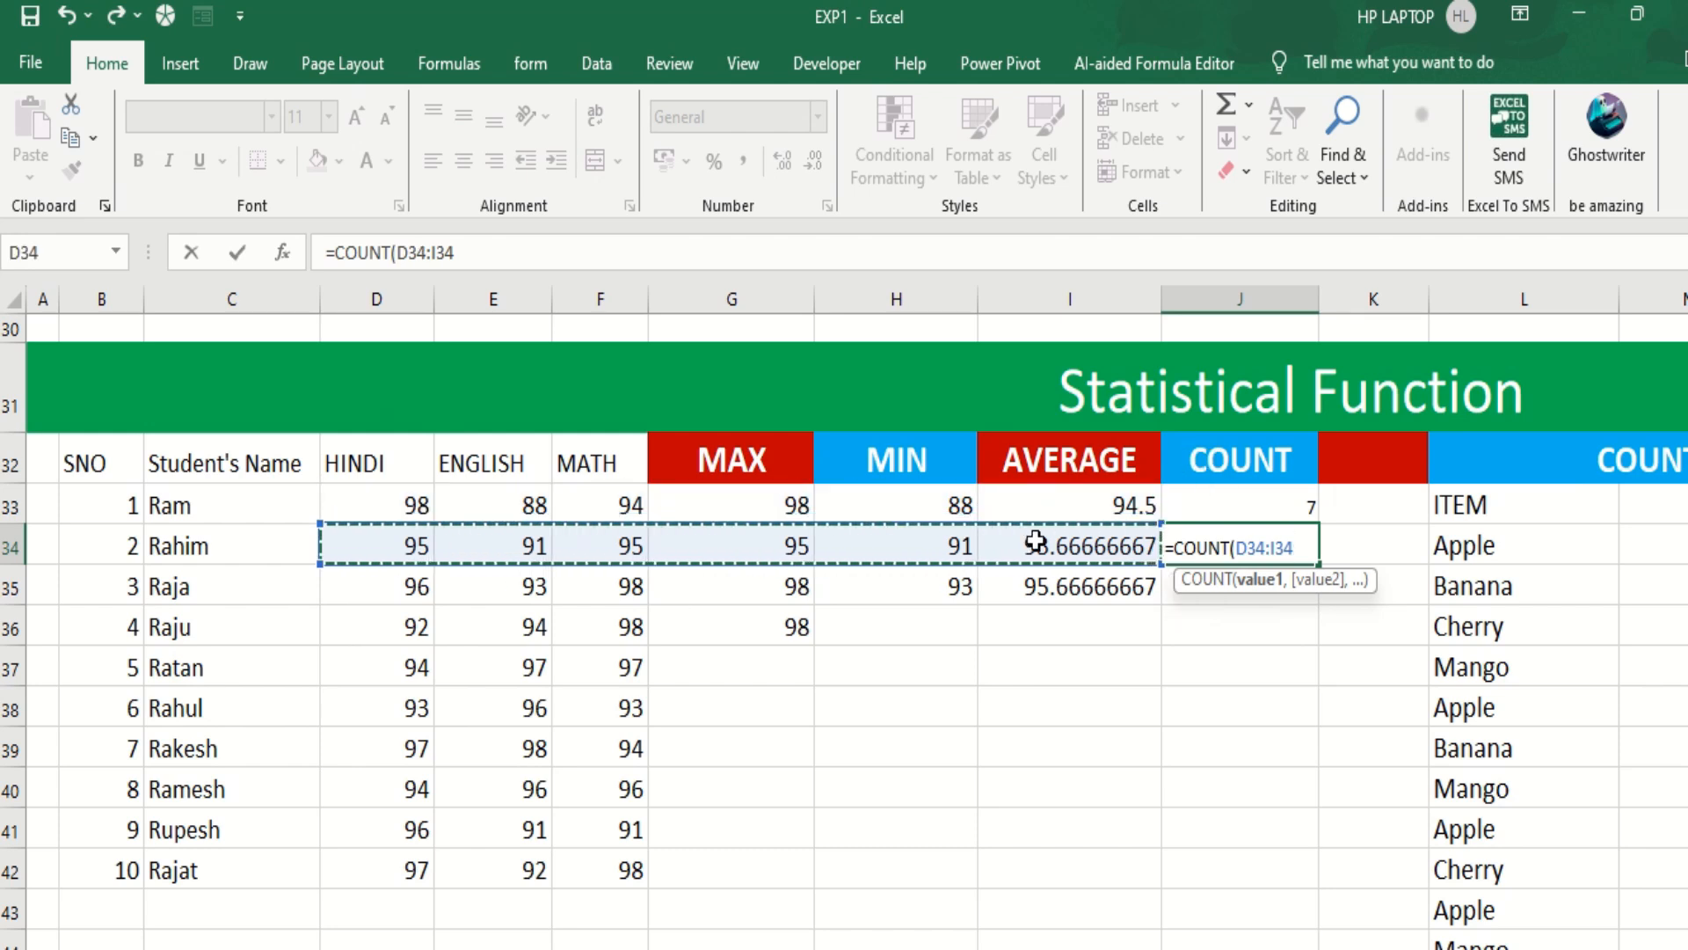
type(")")
key("Return")
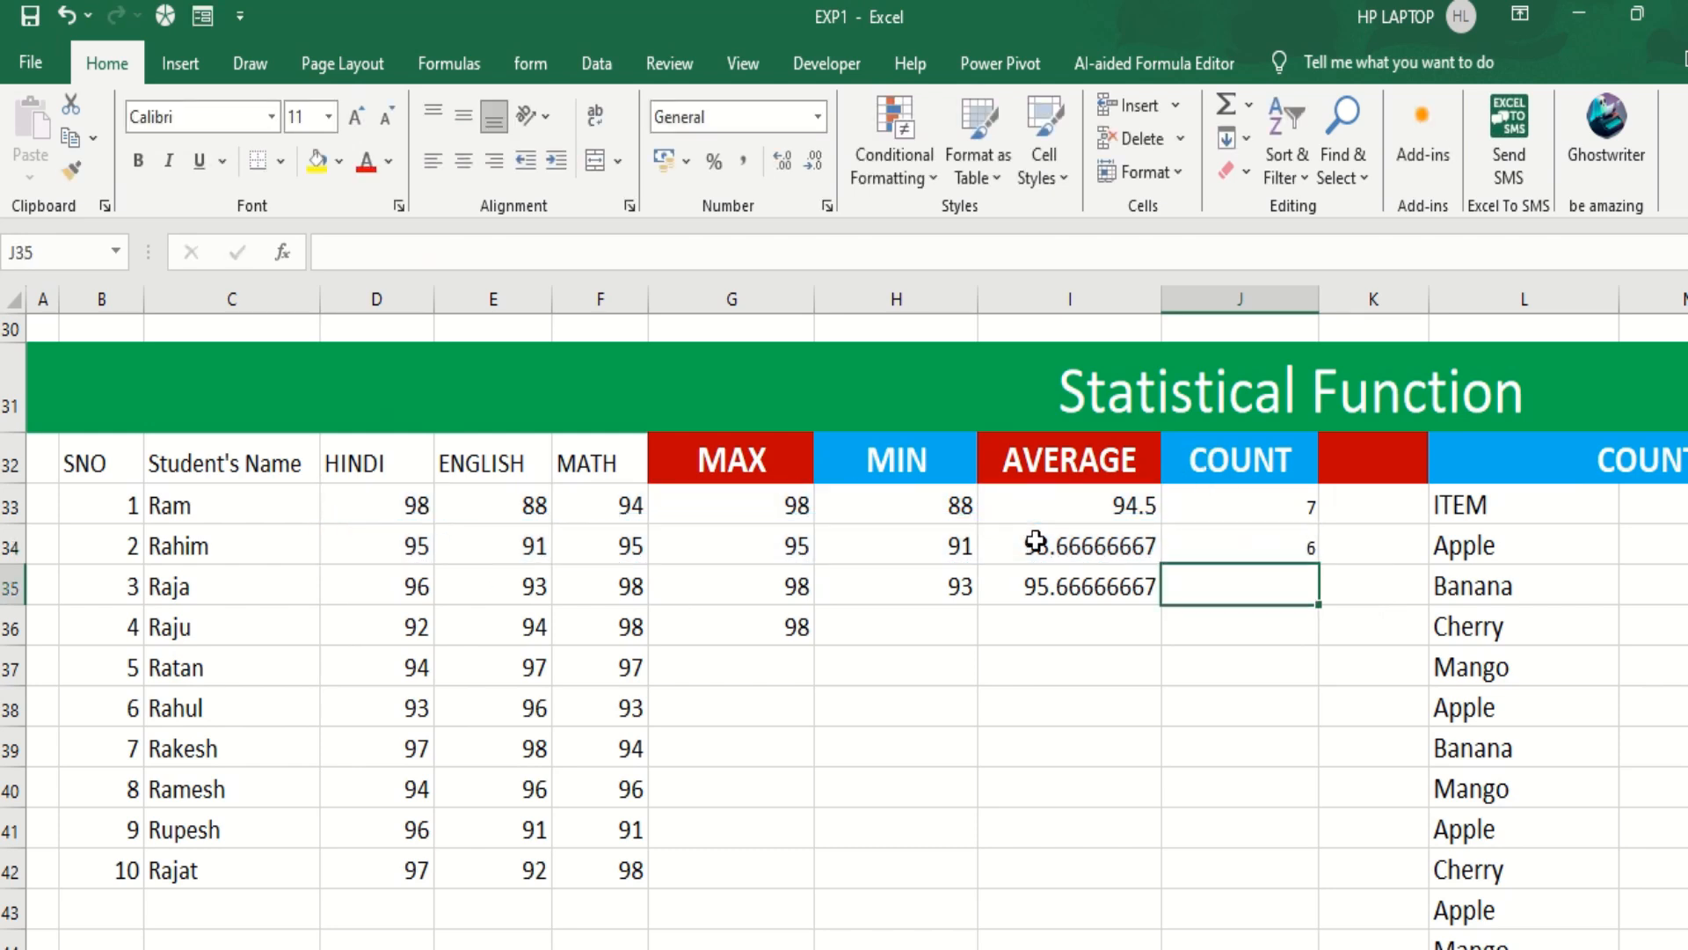
Increase the font size of the COUNT result cells J33:K40 to 14.
left_click_drag(1243, 498, 1371, 769)
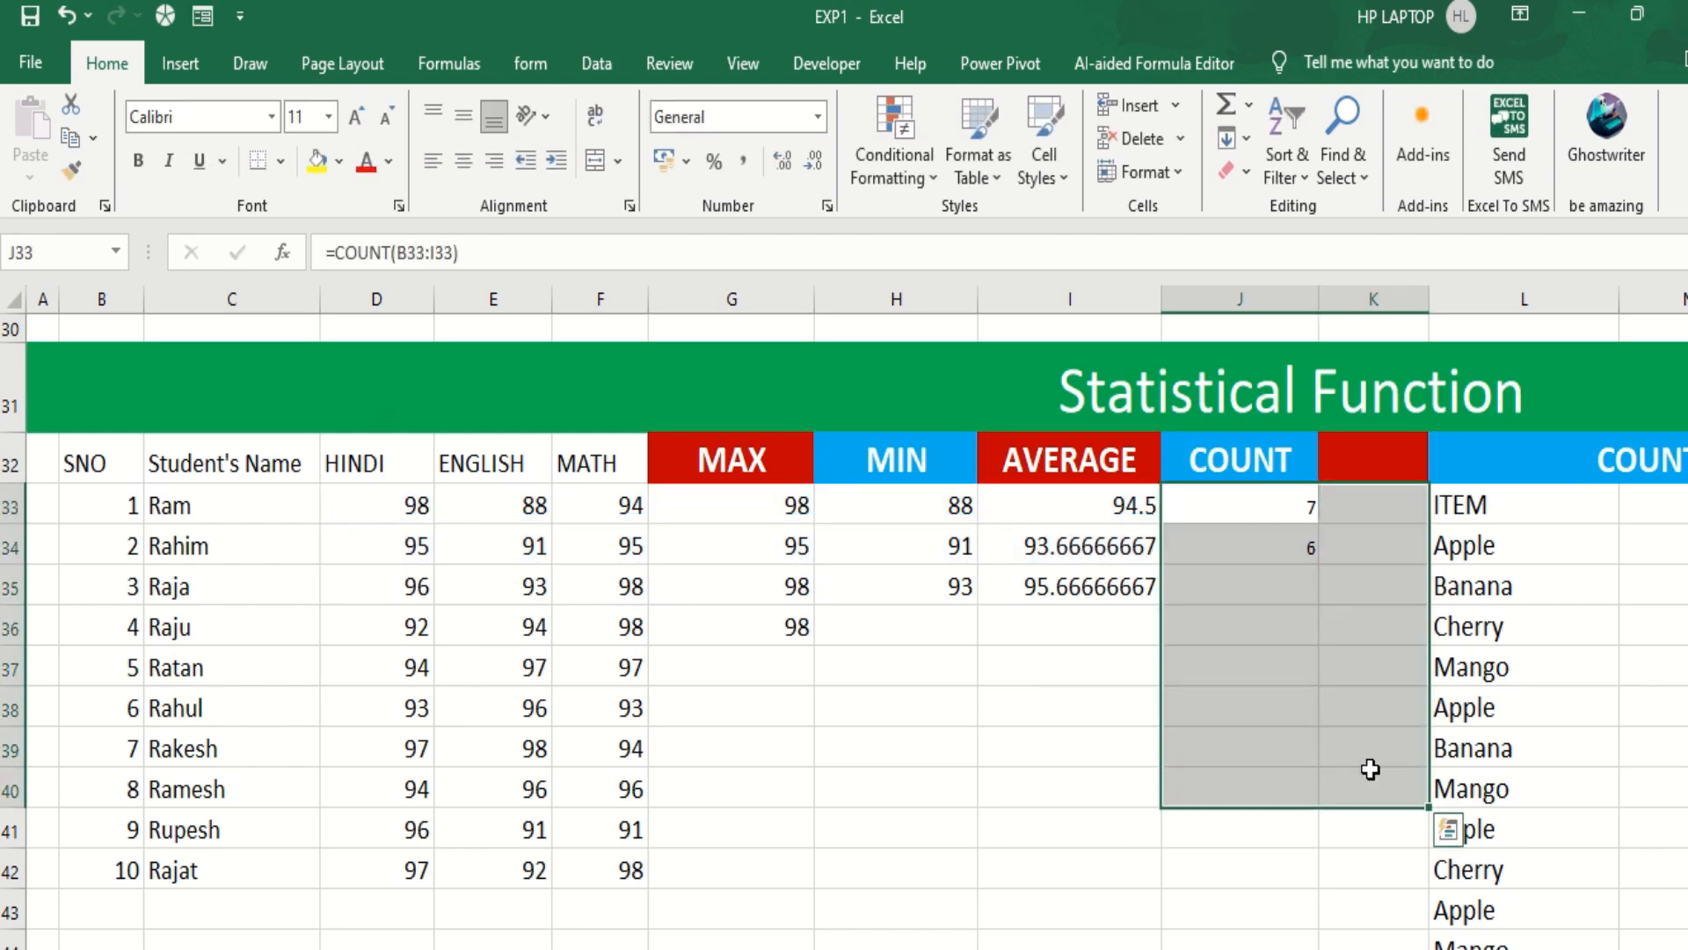
left_click(353, 122)
left_click(353, 121)
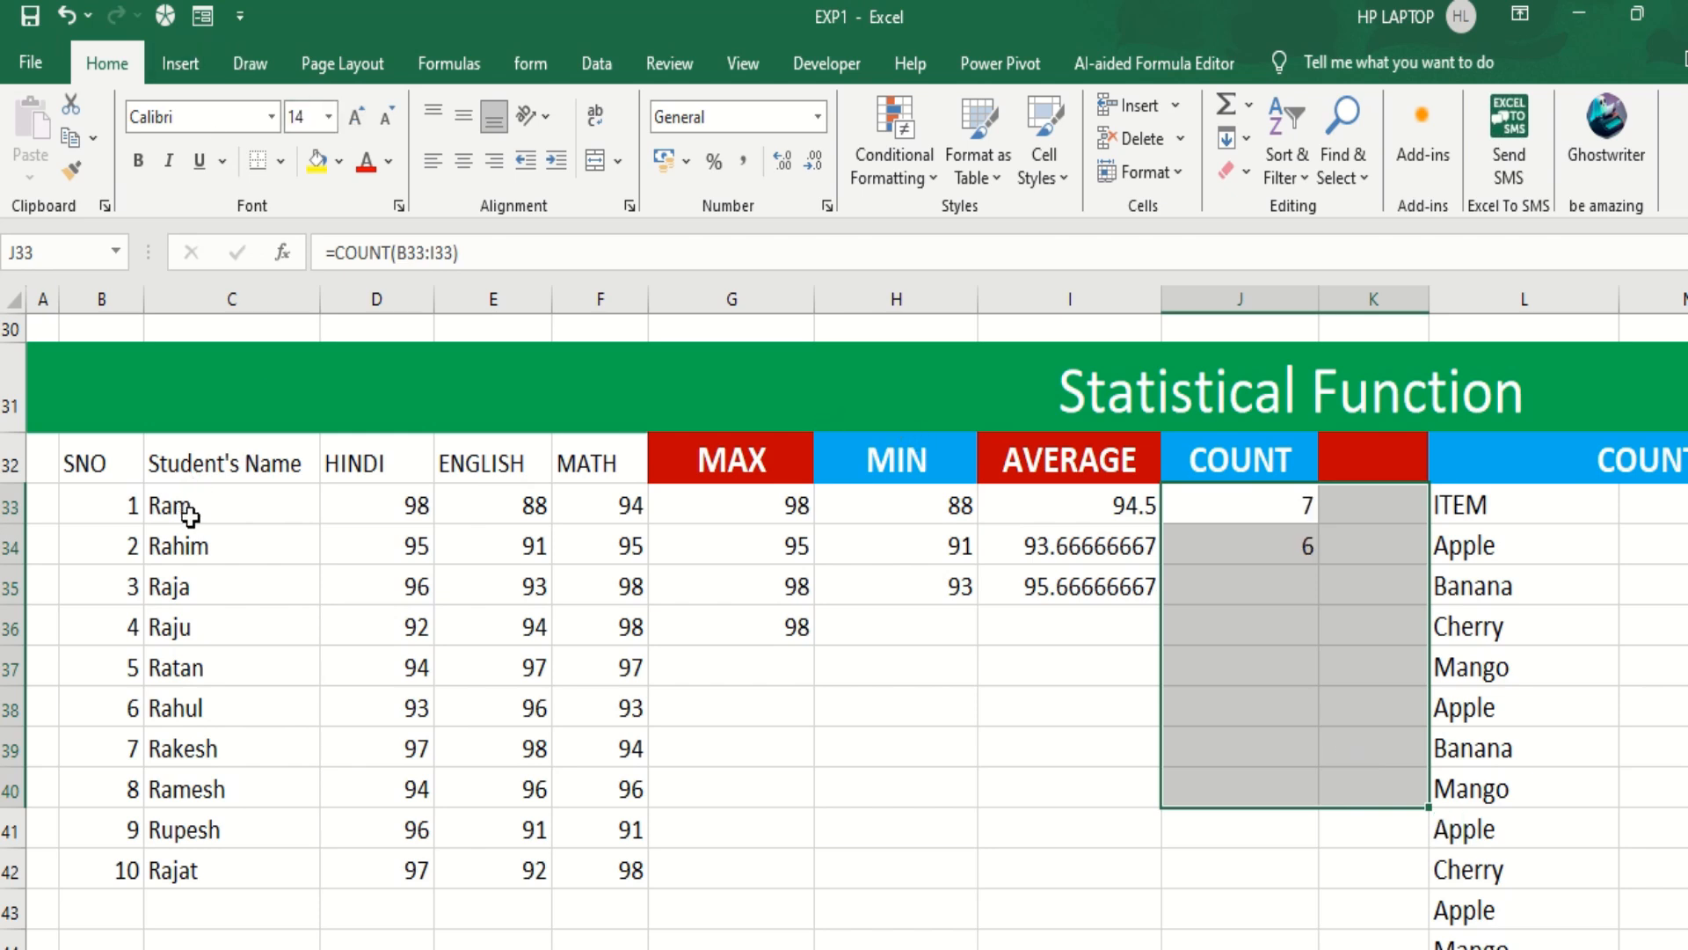
left_click(97, 548)
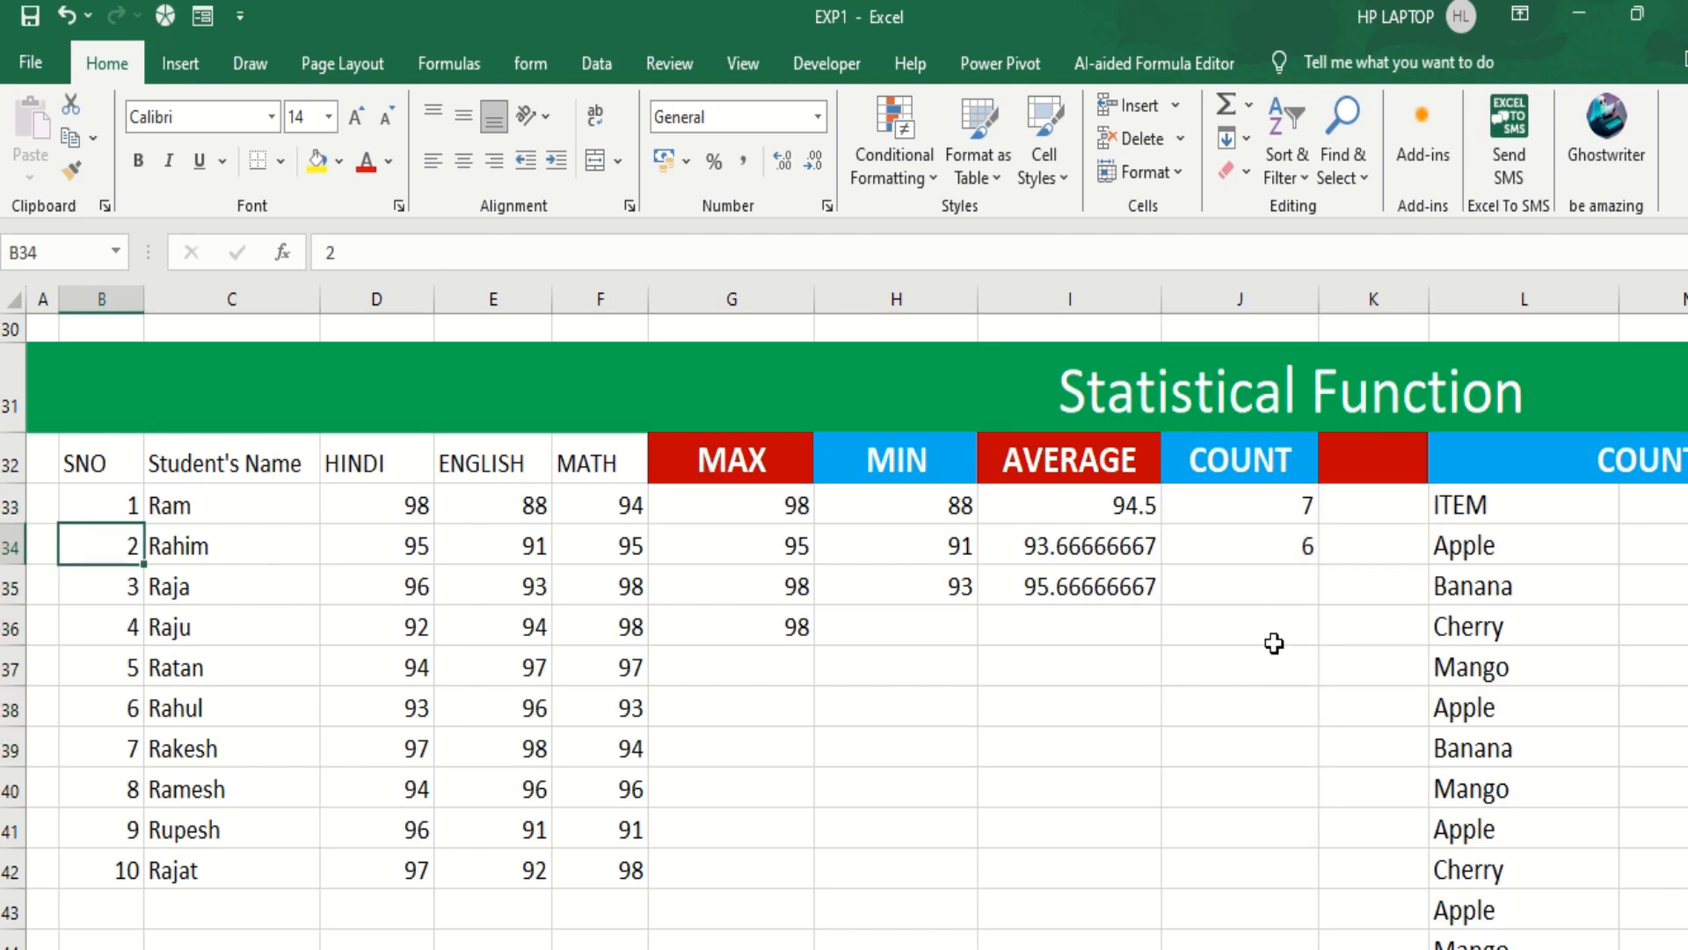
Enter the formula =COUNT(E35:I35) in cell J35 to count the third student's numeric cells from the English mark onward.
left_click(1249, 581)
type("=")
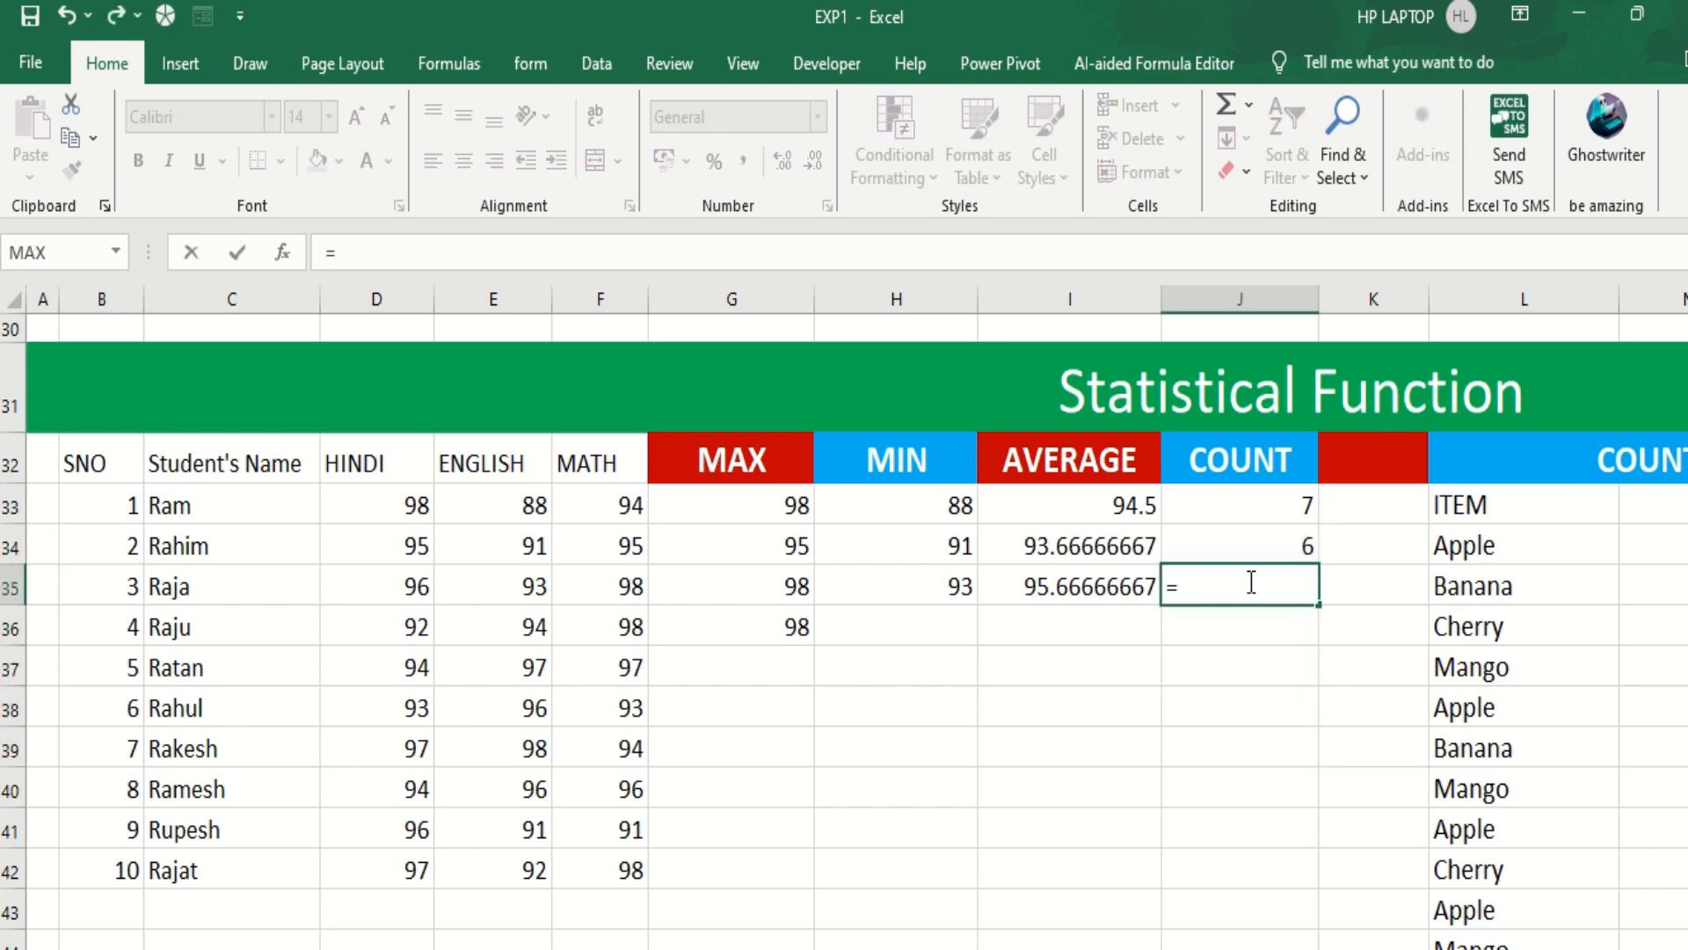
type("cou")
key("Tab")
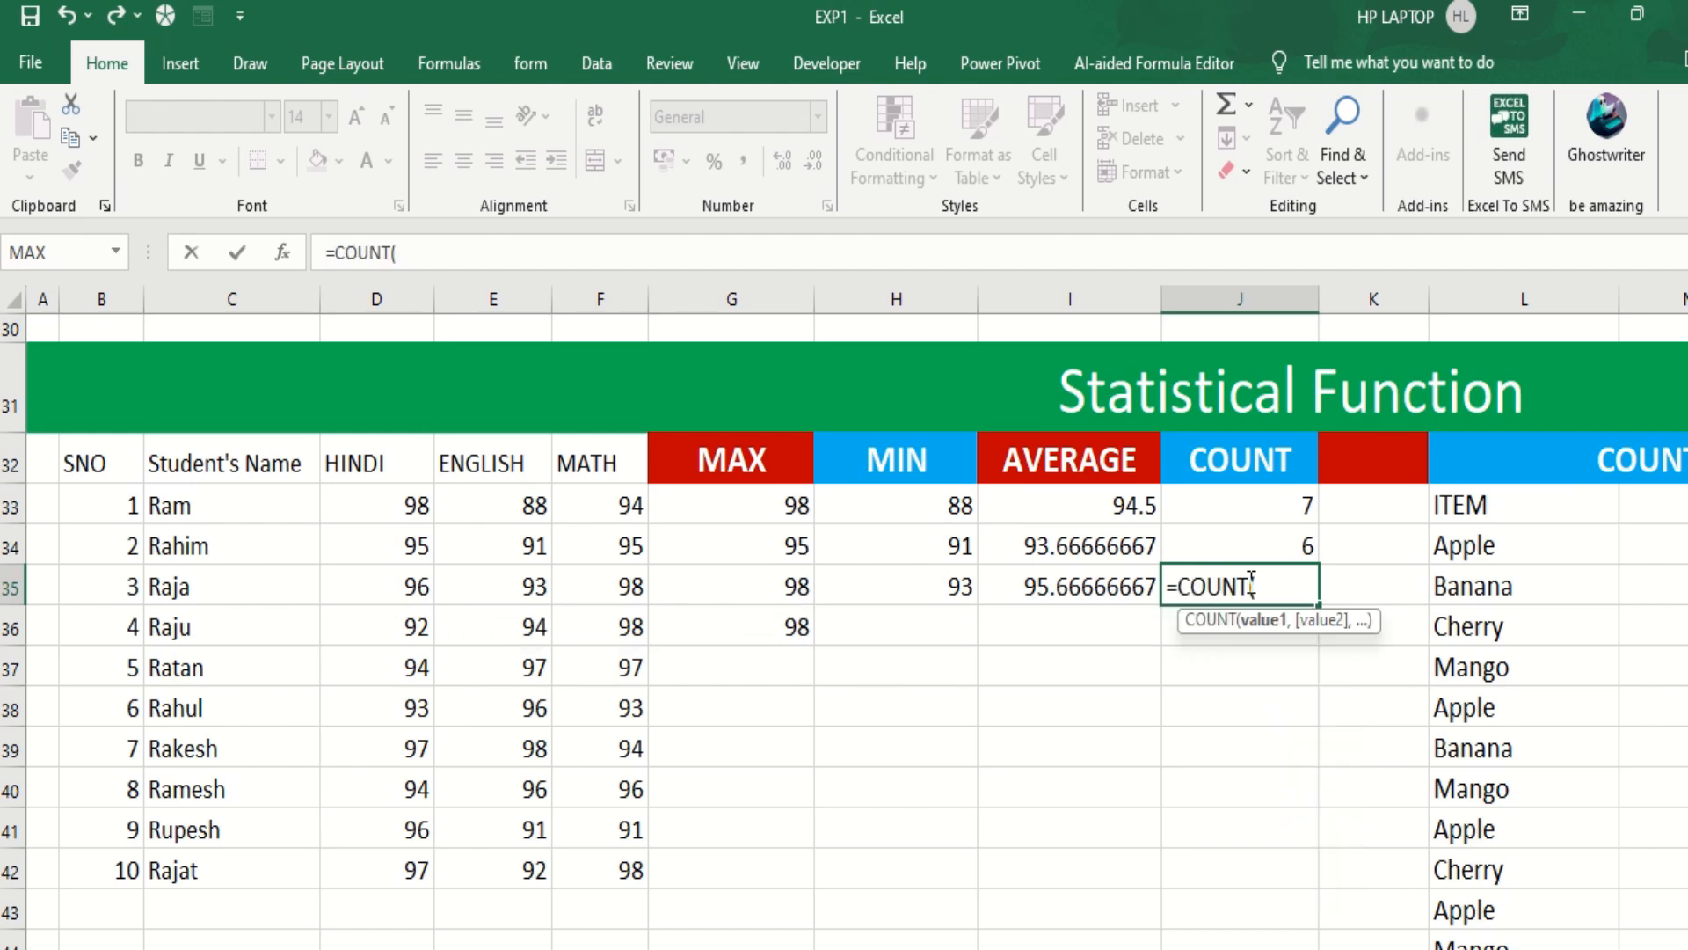
left_click_drag(513, 588, 1075, 588)
type(")")
key("Return")
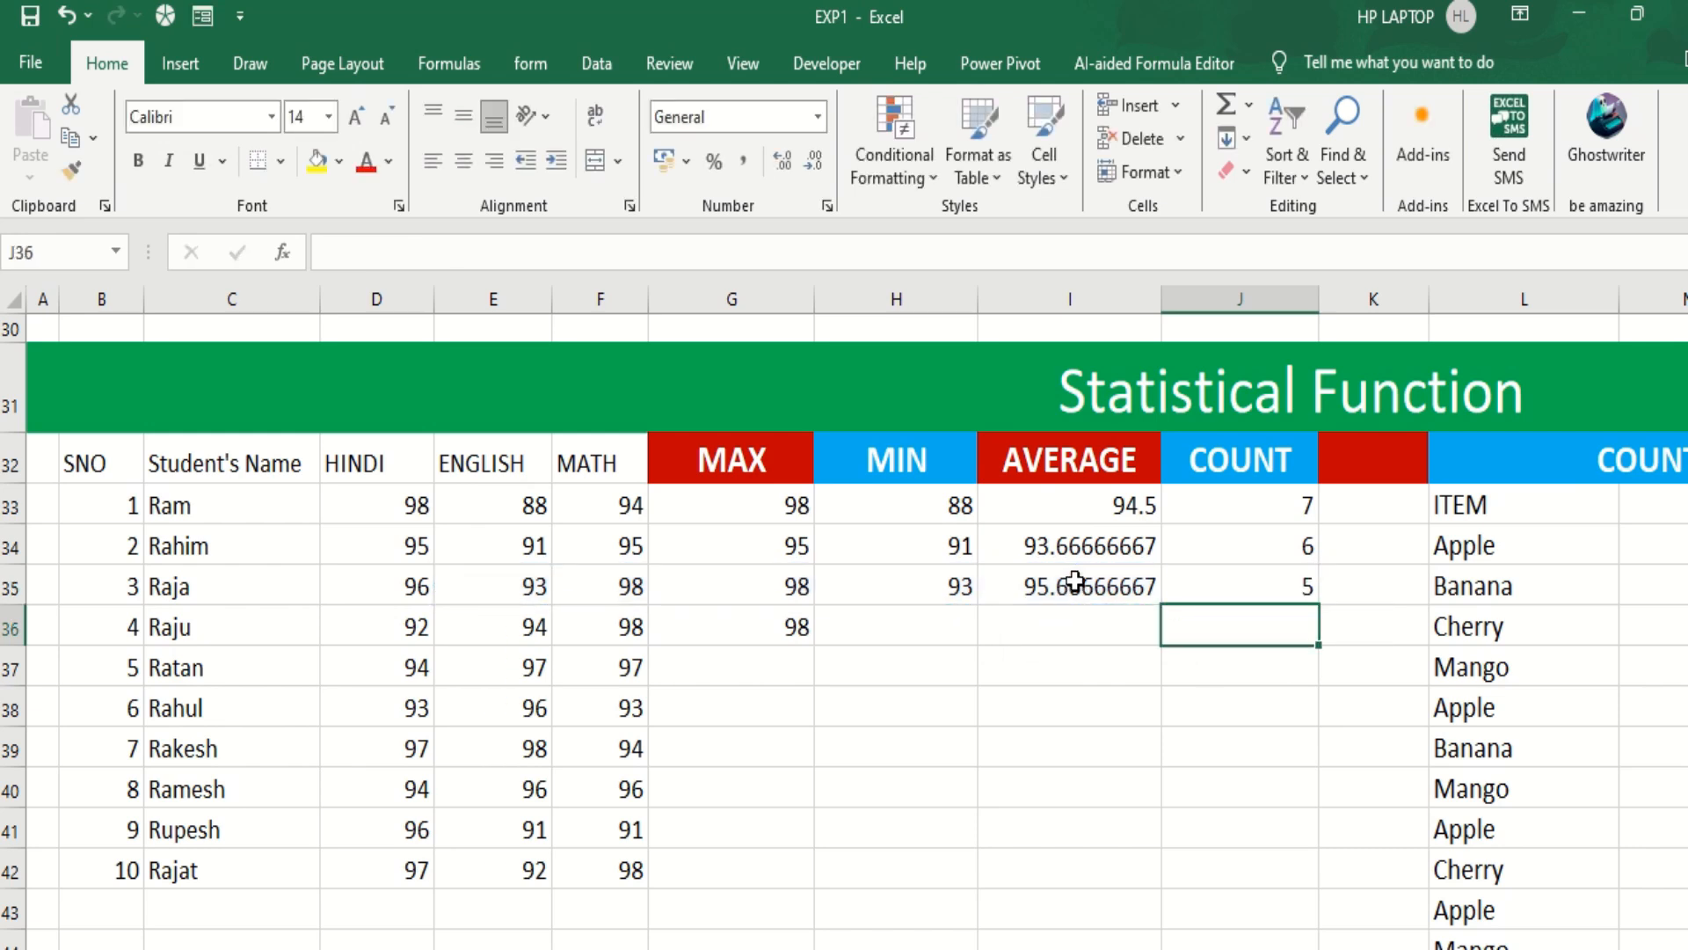
Change the criterion in cell L46 of the COUNTIF table to apple.
scroll(844, 616, "right", 5)
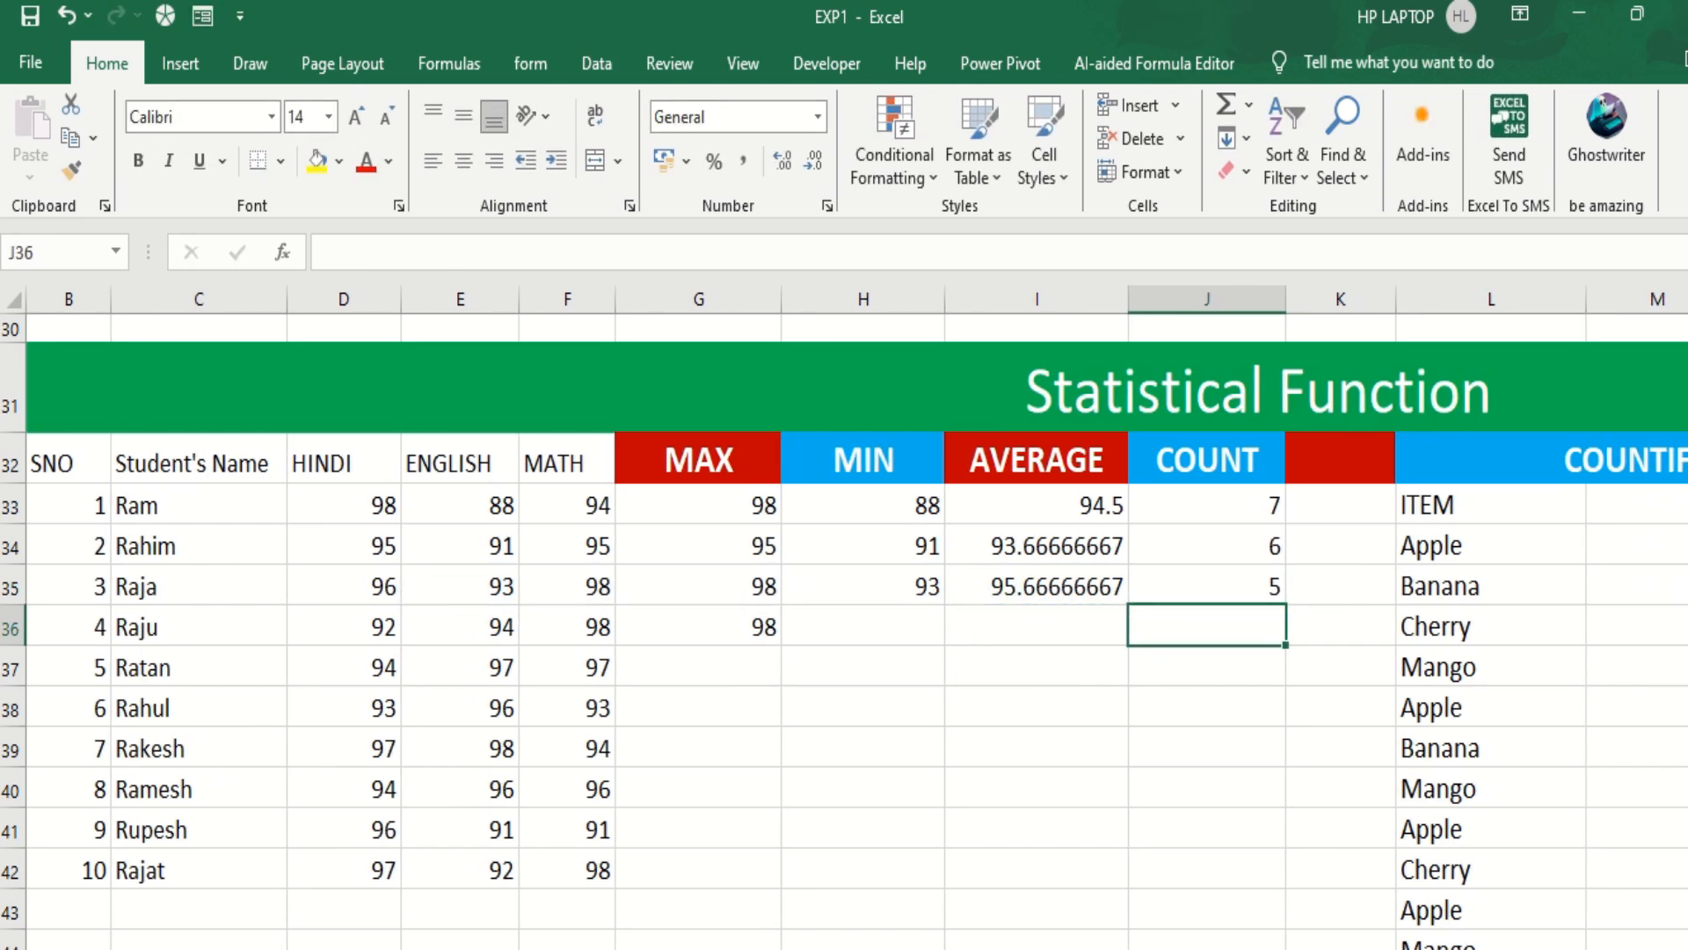
left_click_drag(1685, 798, 1685, 807)
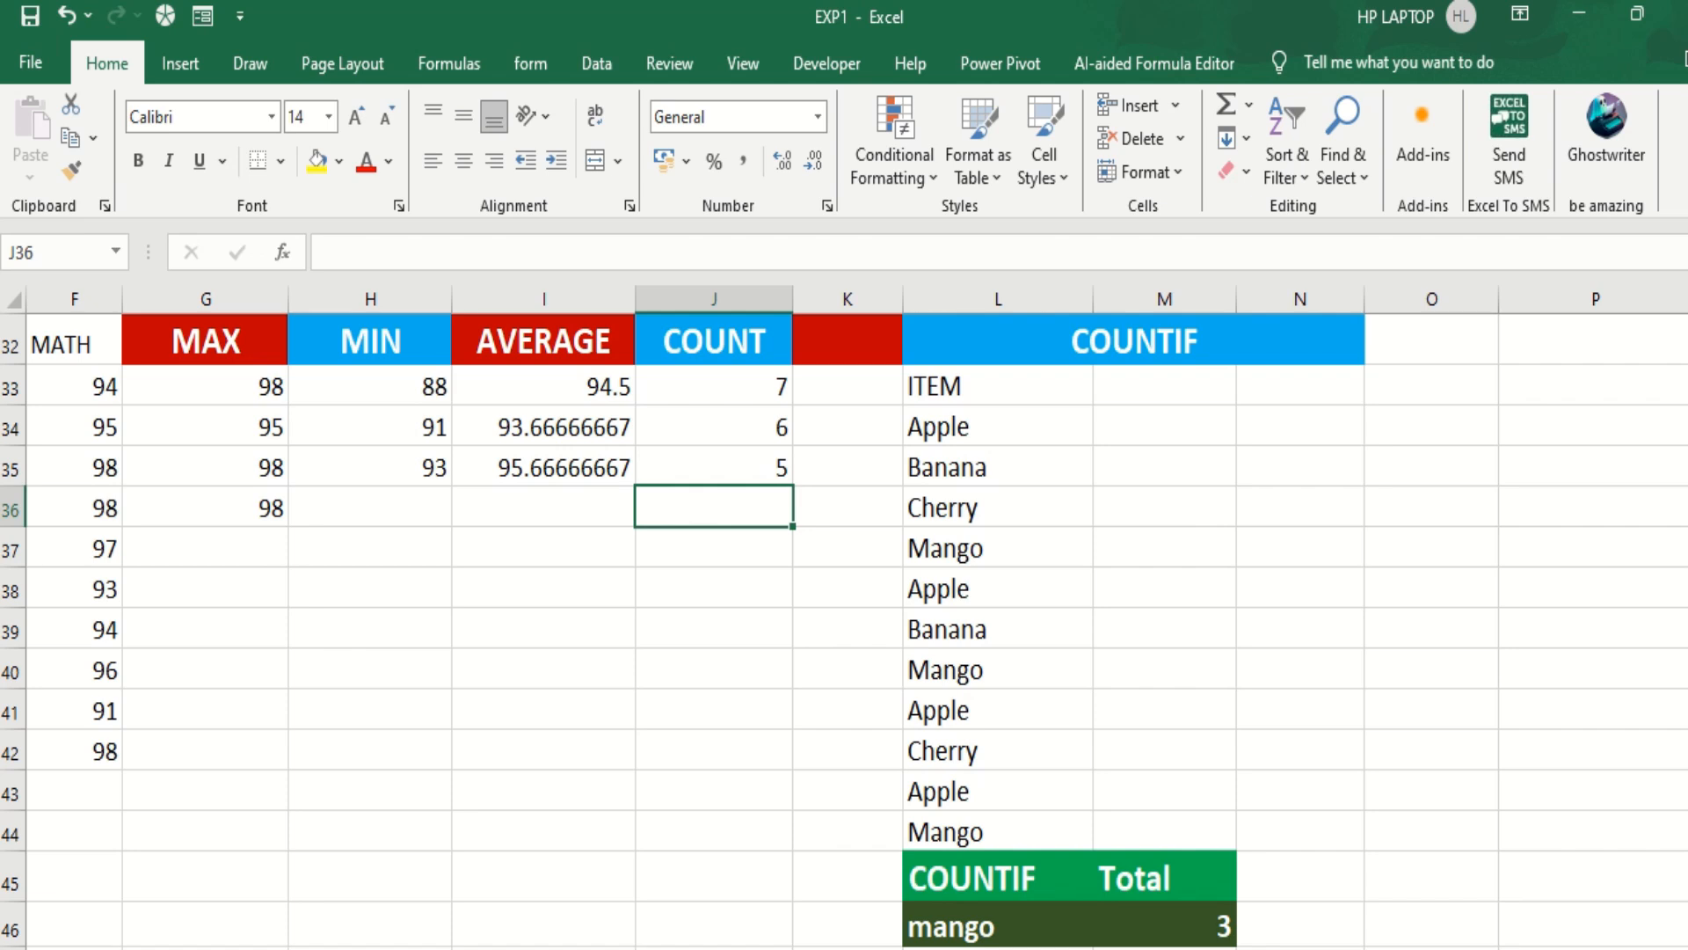
left_click(971, 927)
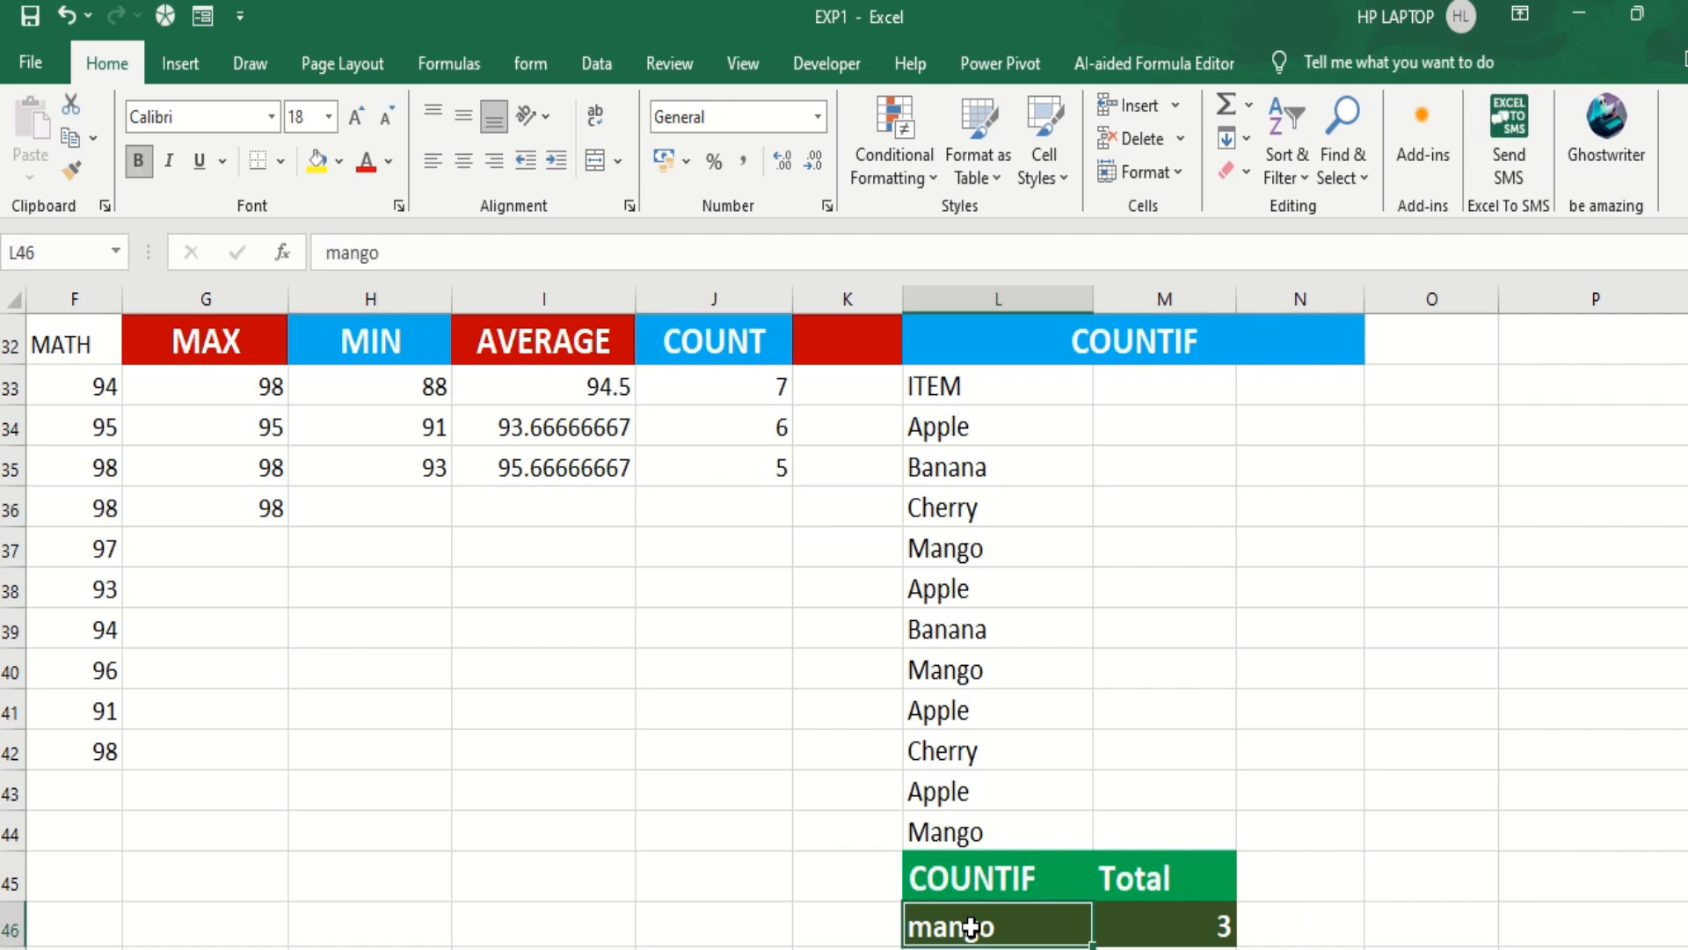
type("apple")
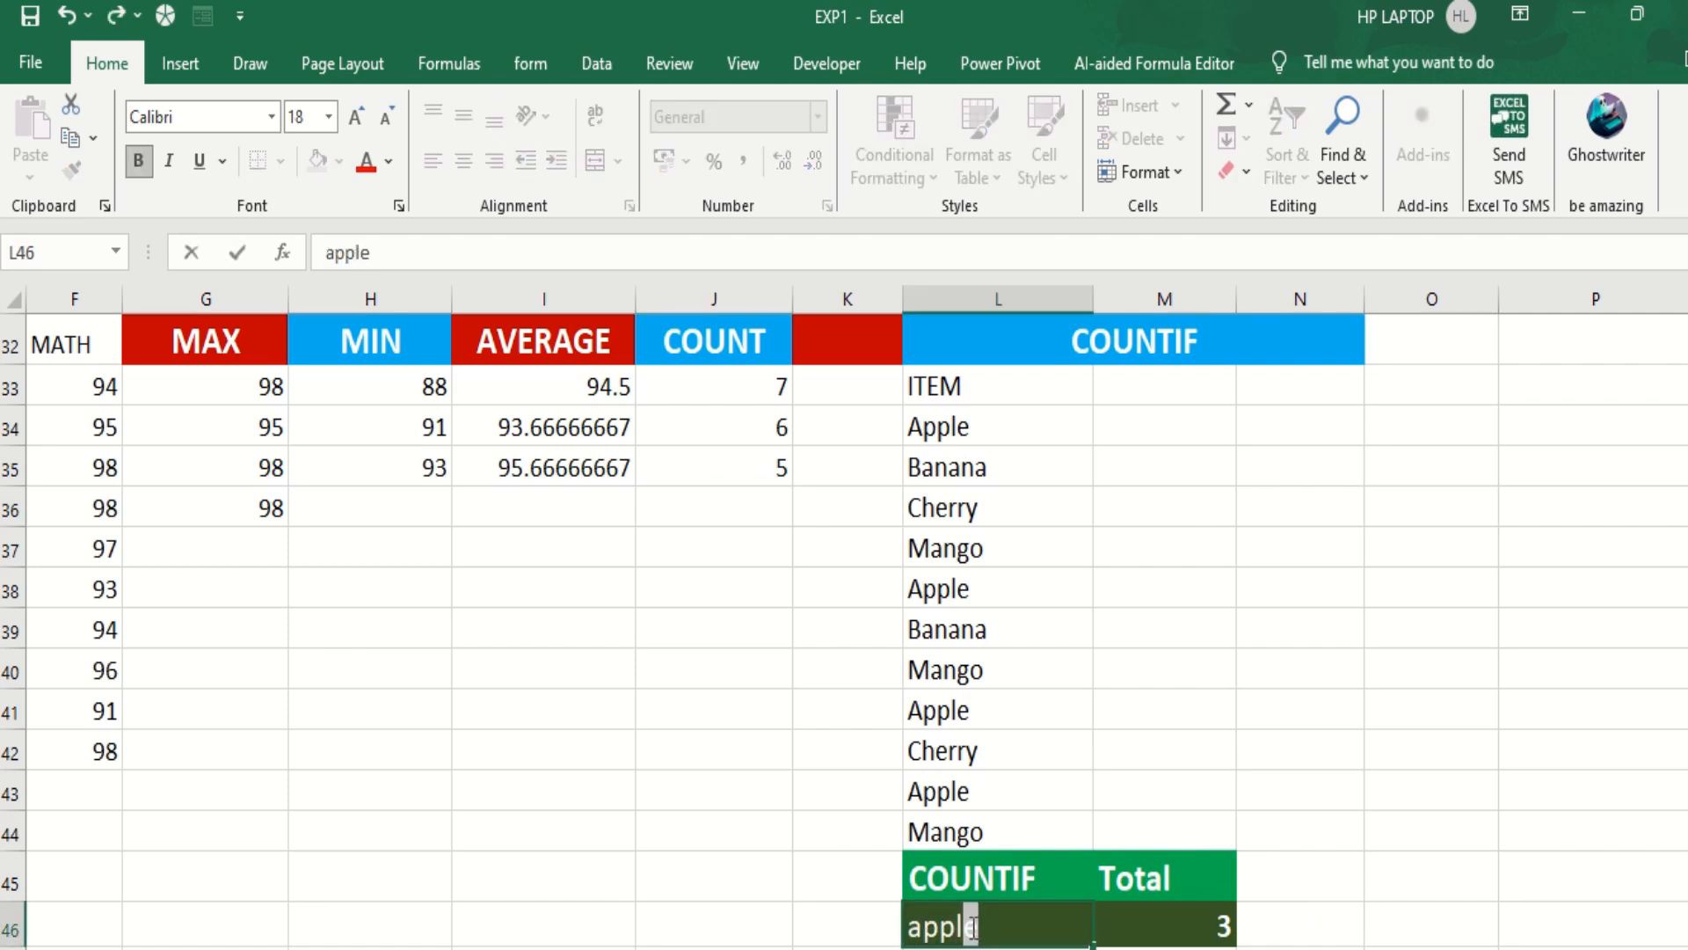
key("Return")
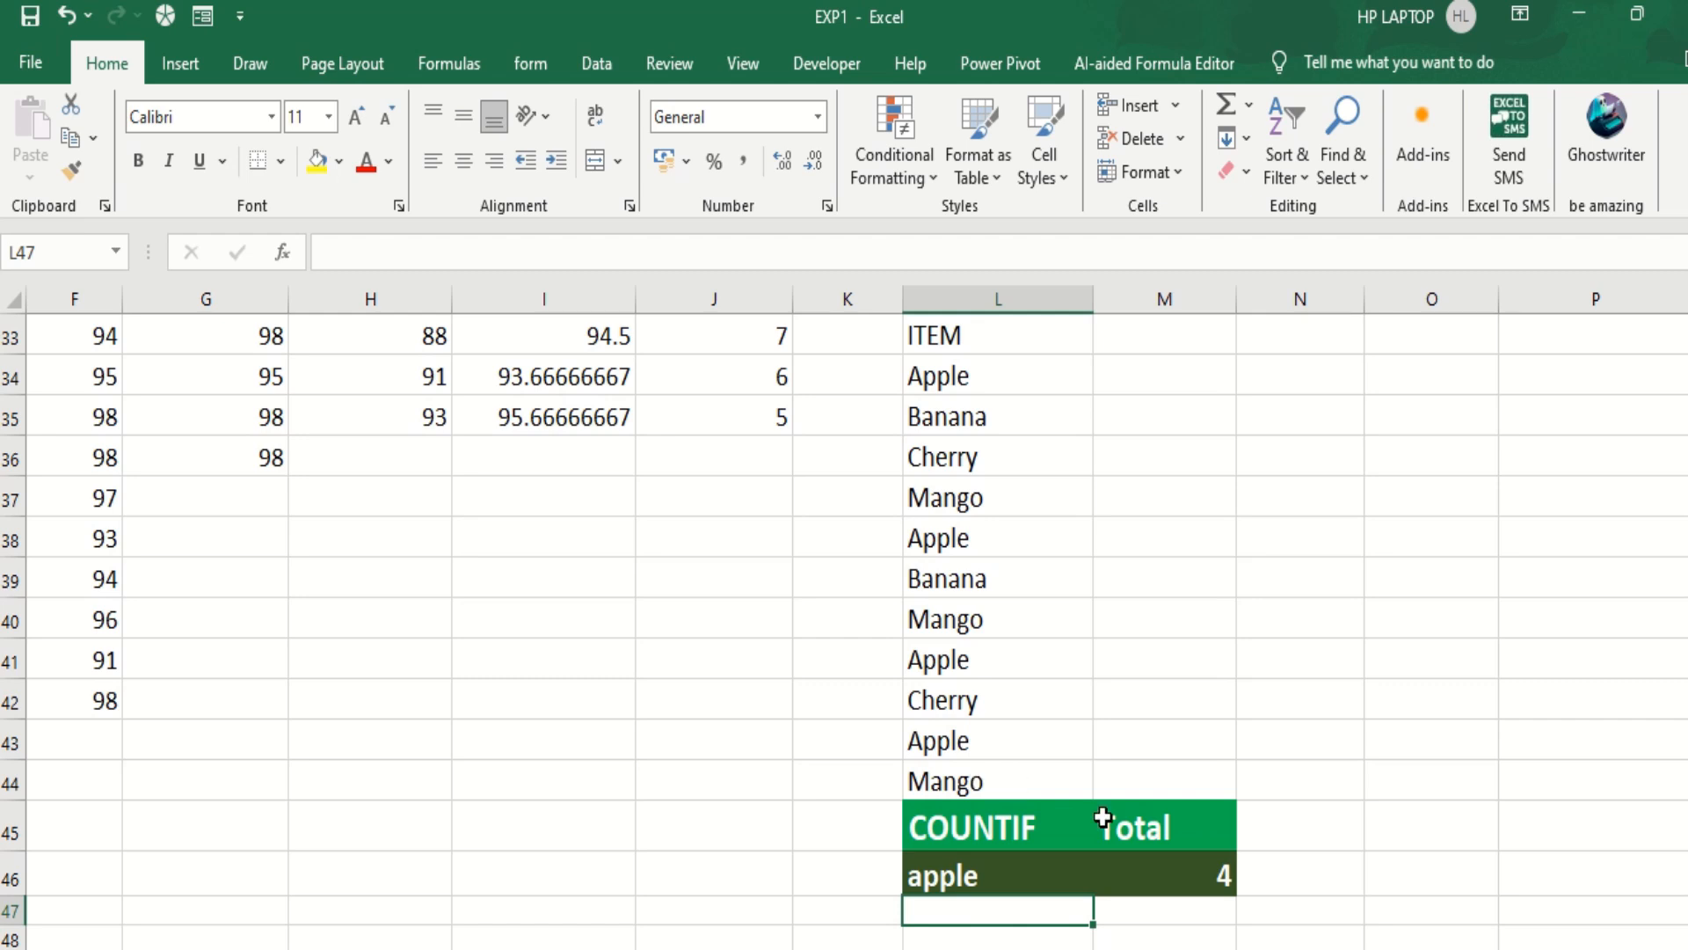
Clear the total in cell M46 and enter the formula =COUNTIF(L34:L44,L46) there to count the item named in L46.
left_click(1172, 866)
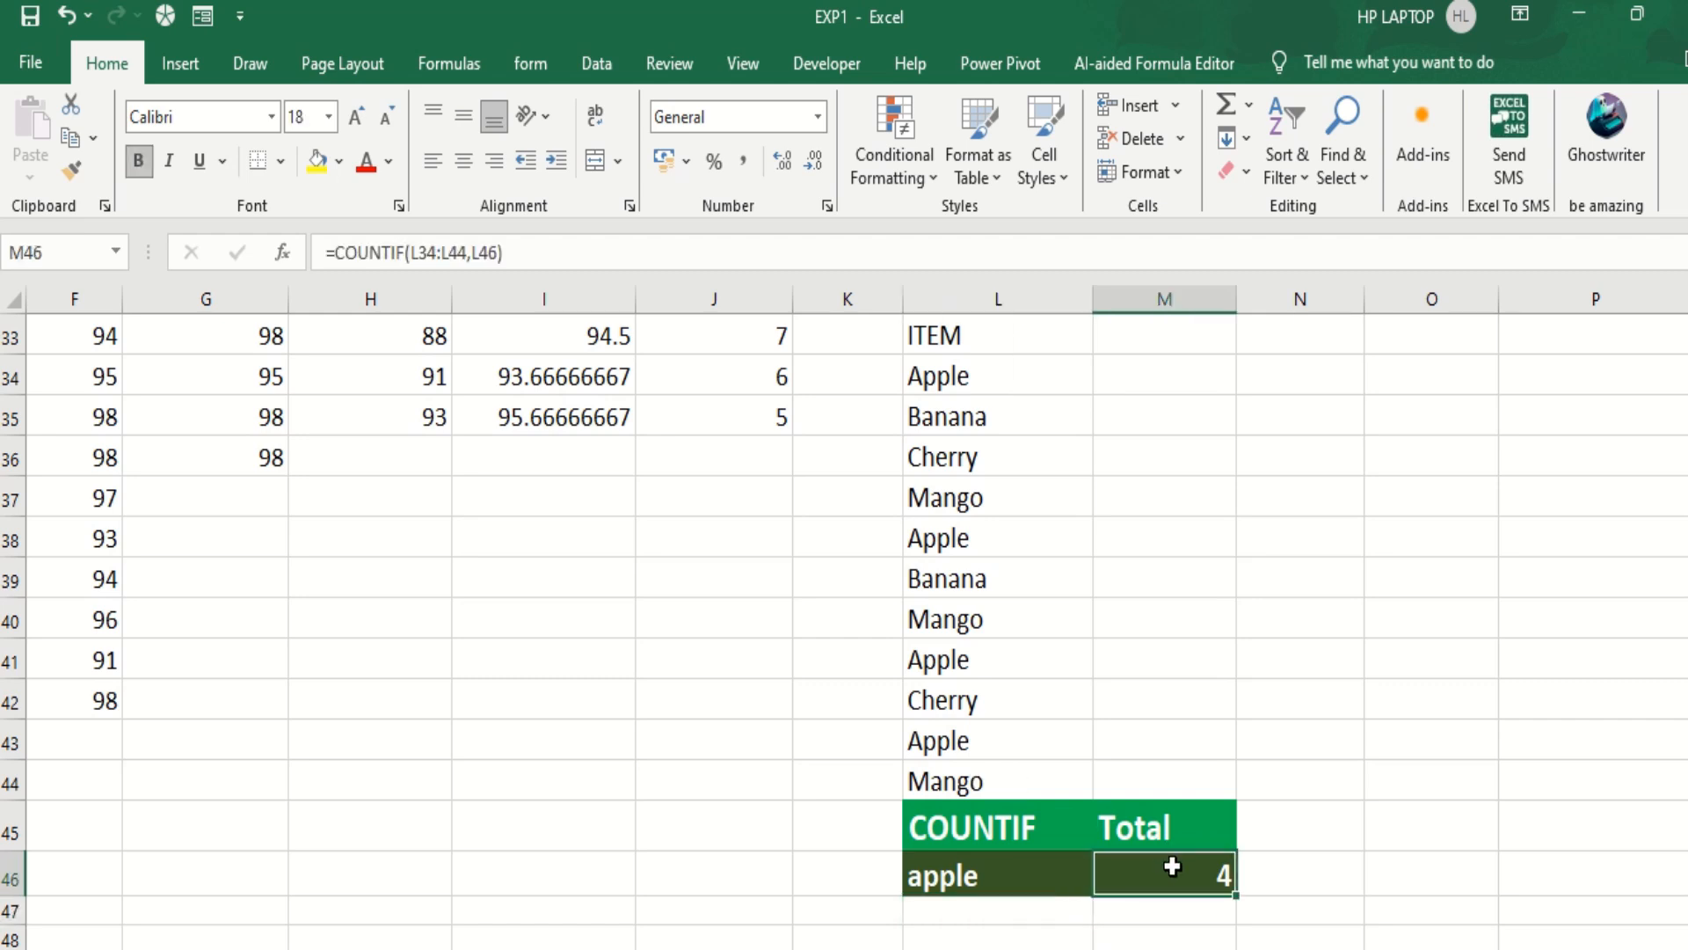
key("Delete")
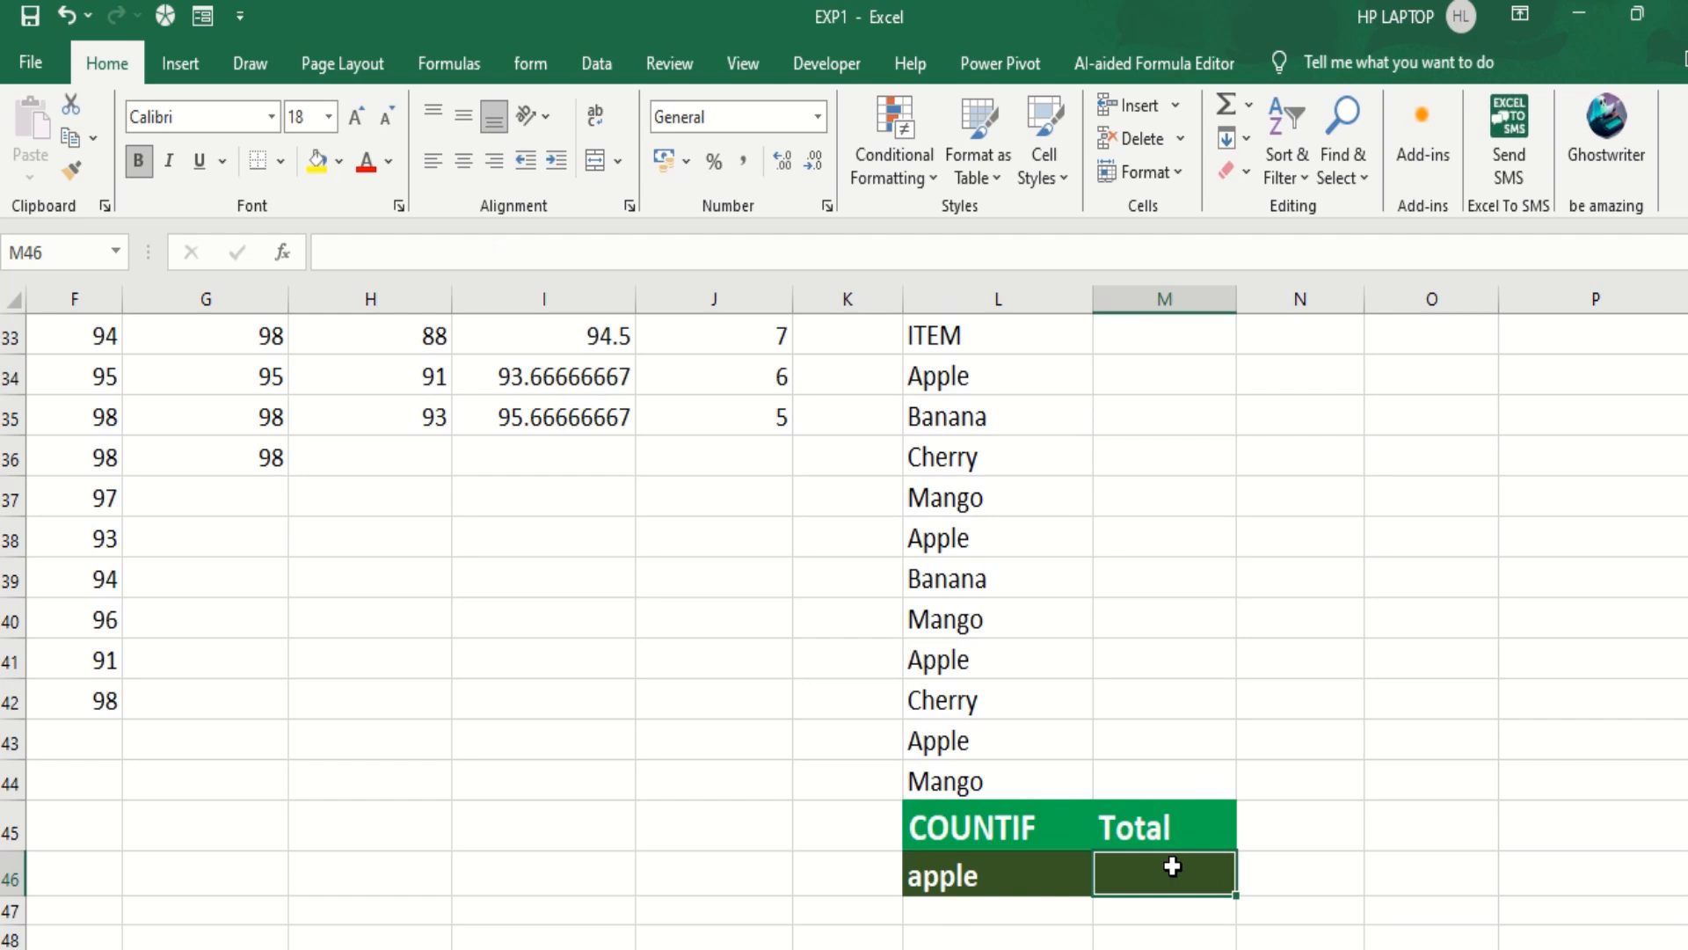
type("=coun")
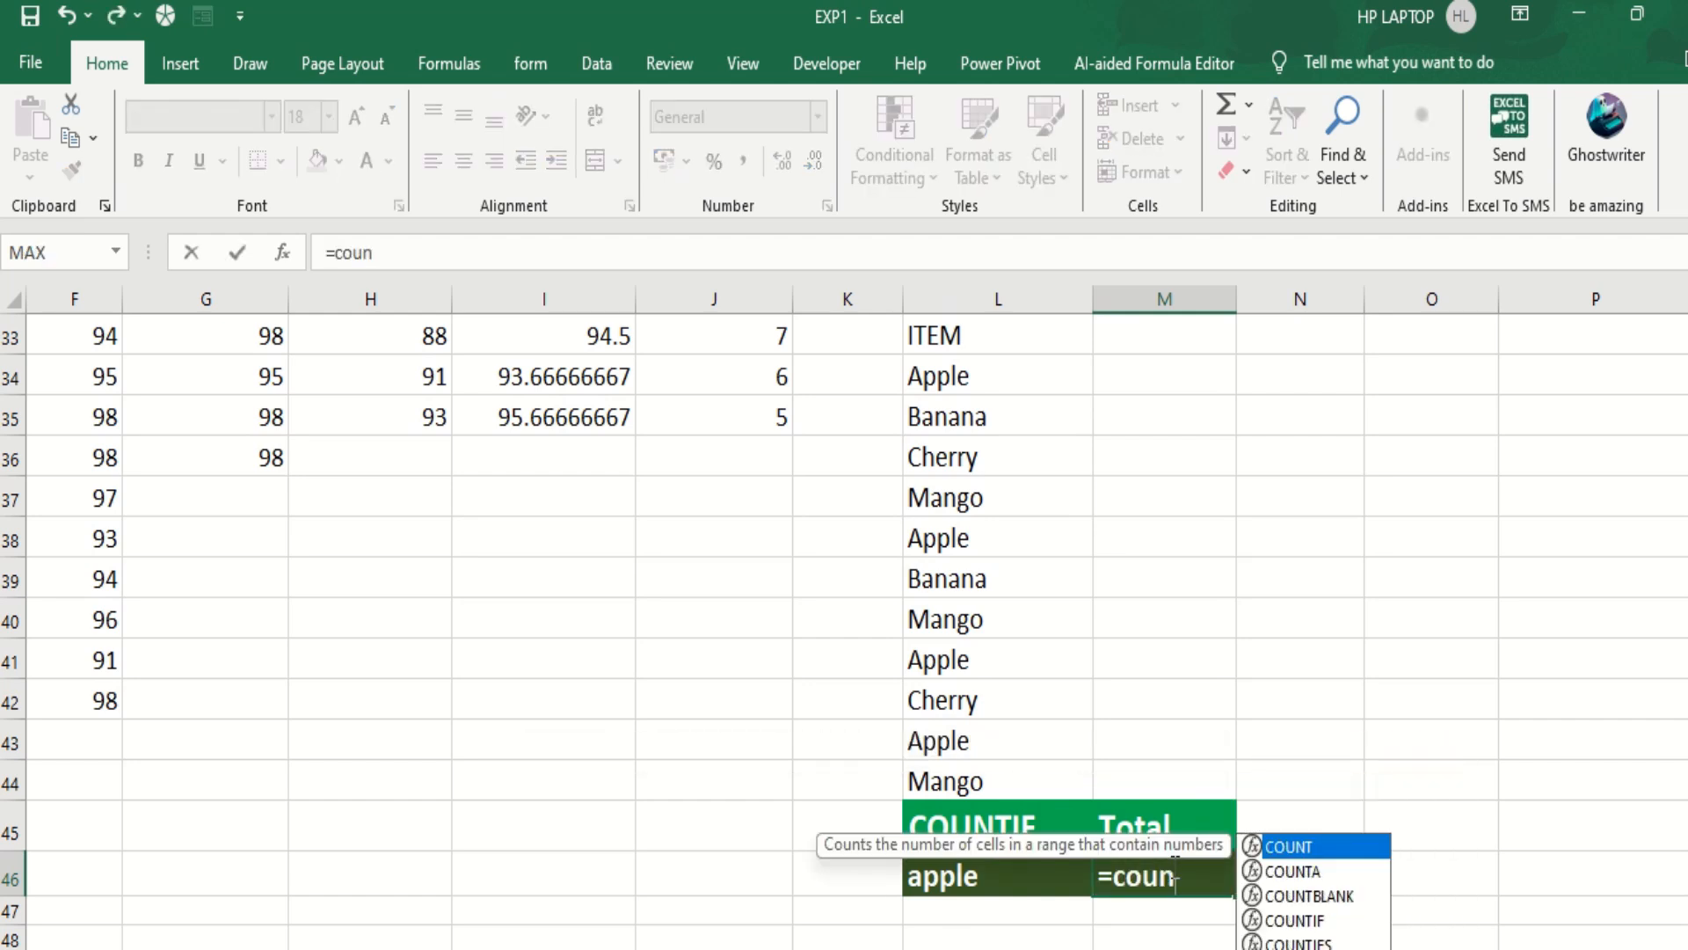
key("Down")
key("Down")
key("Down")
key("Tab")
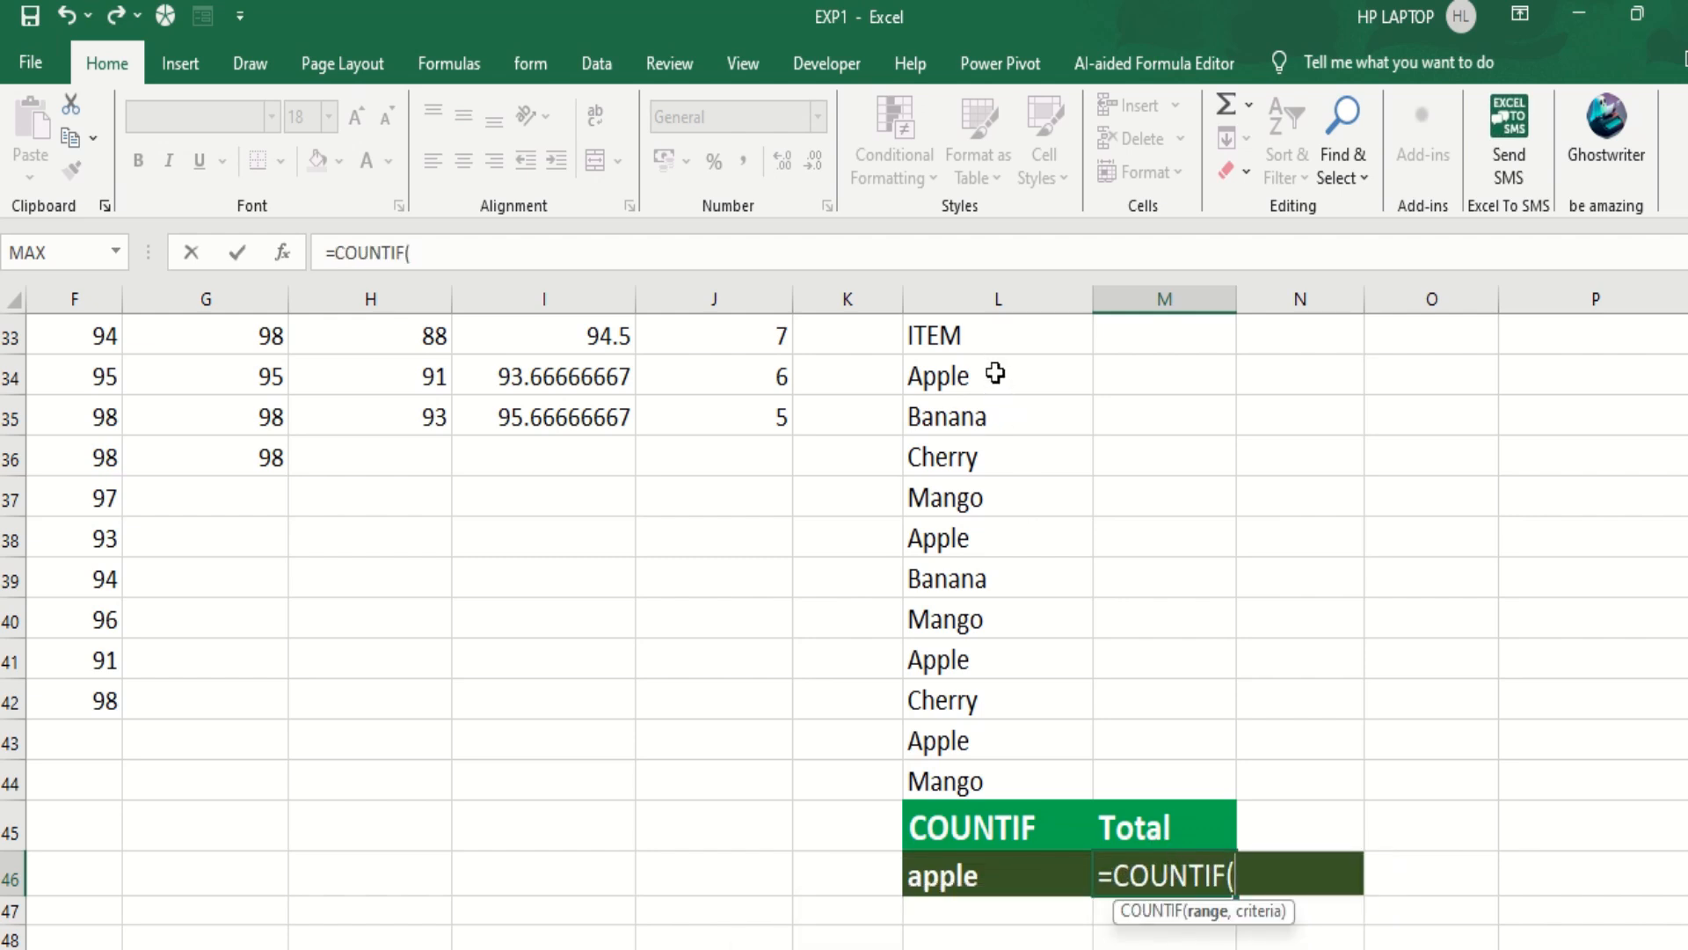
left_click_drag(994, 374, 988, 781)
type(",")
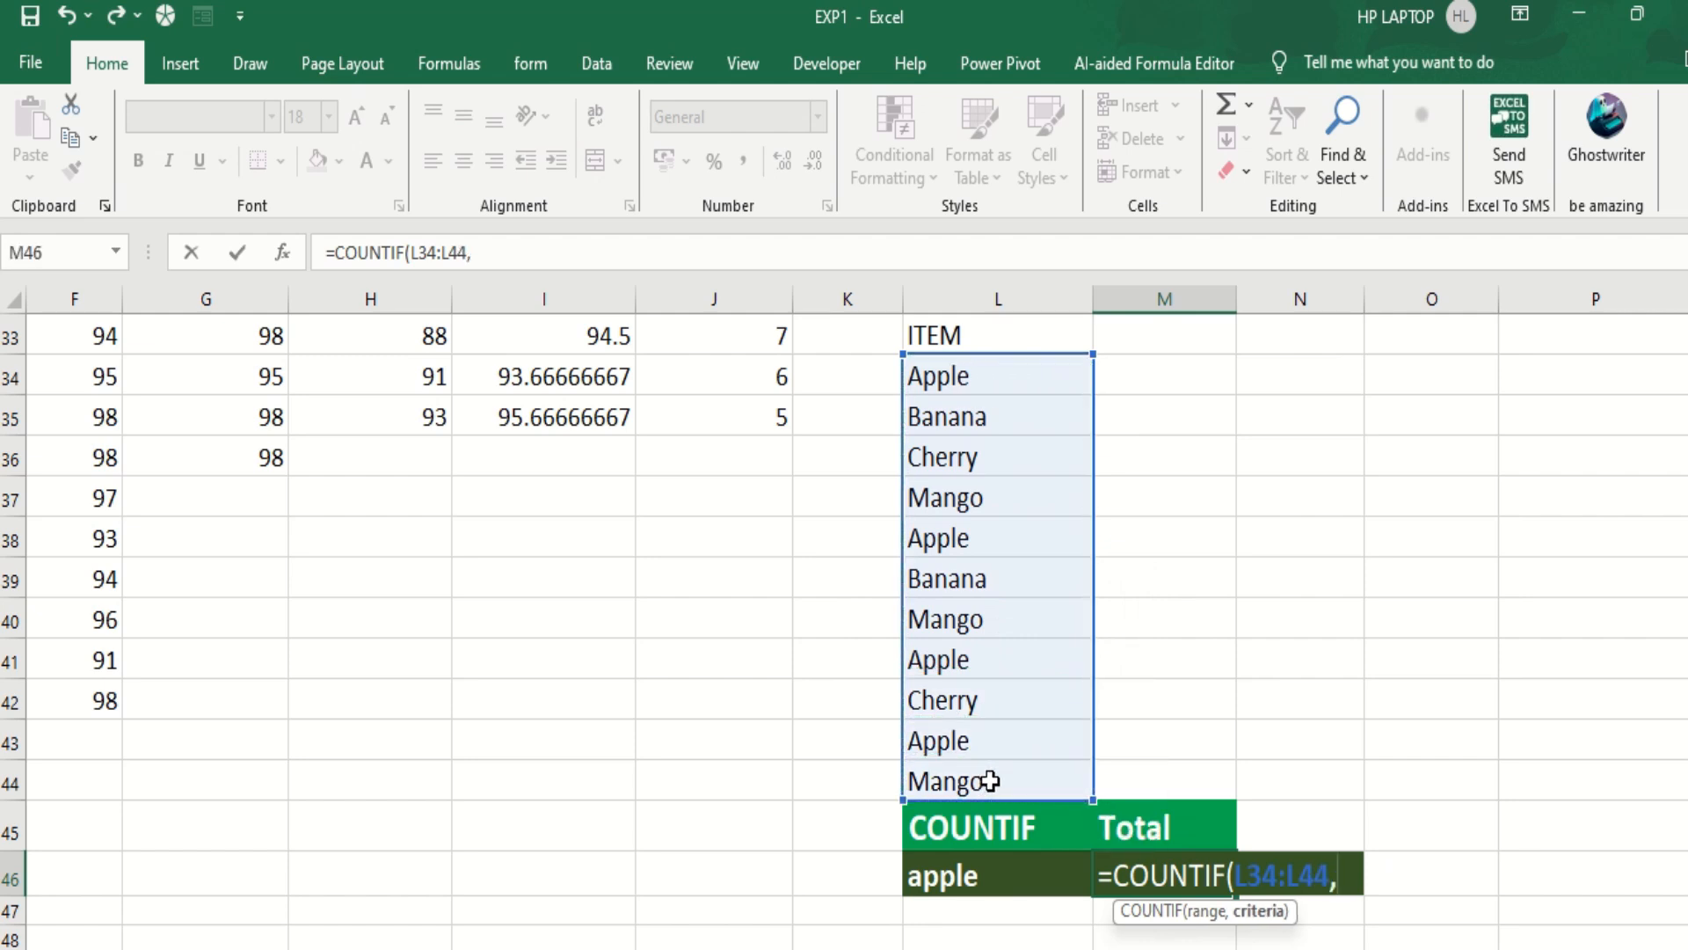
left_click(964, 887)
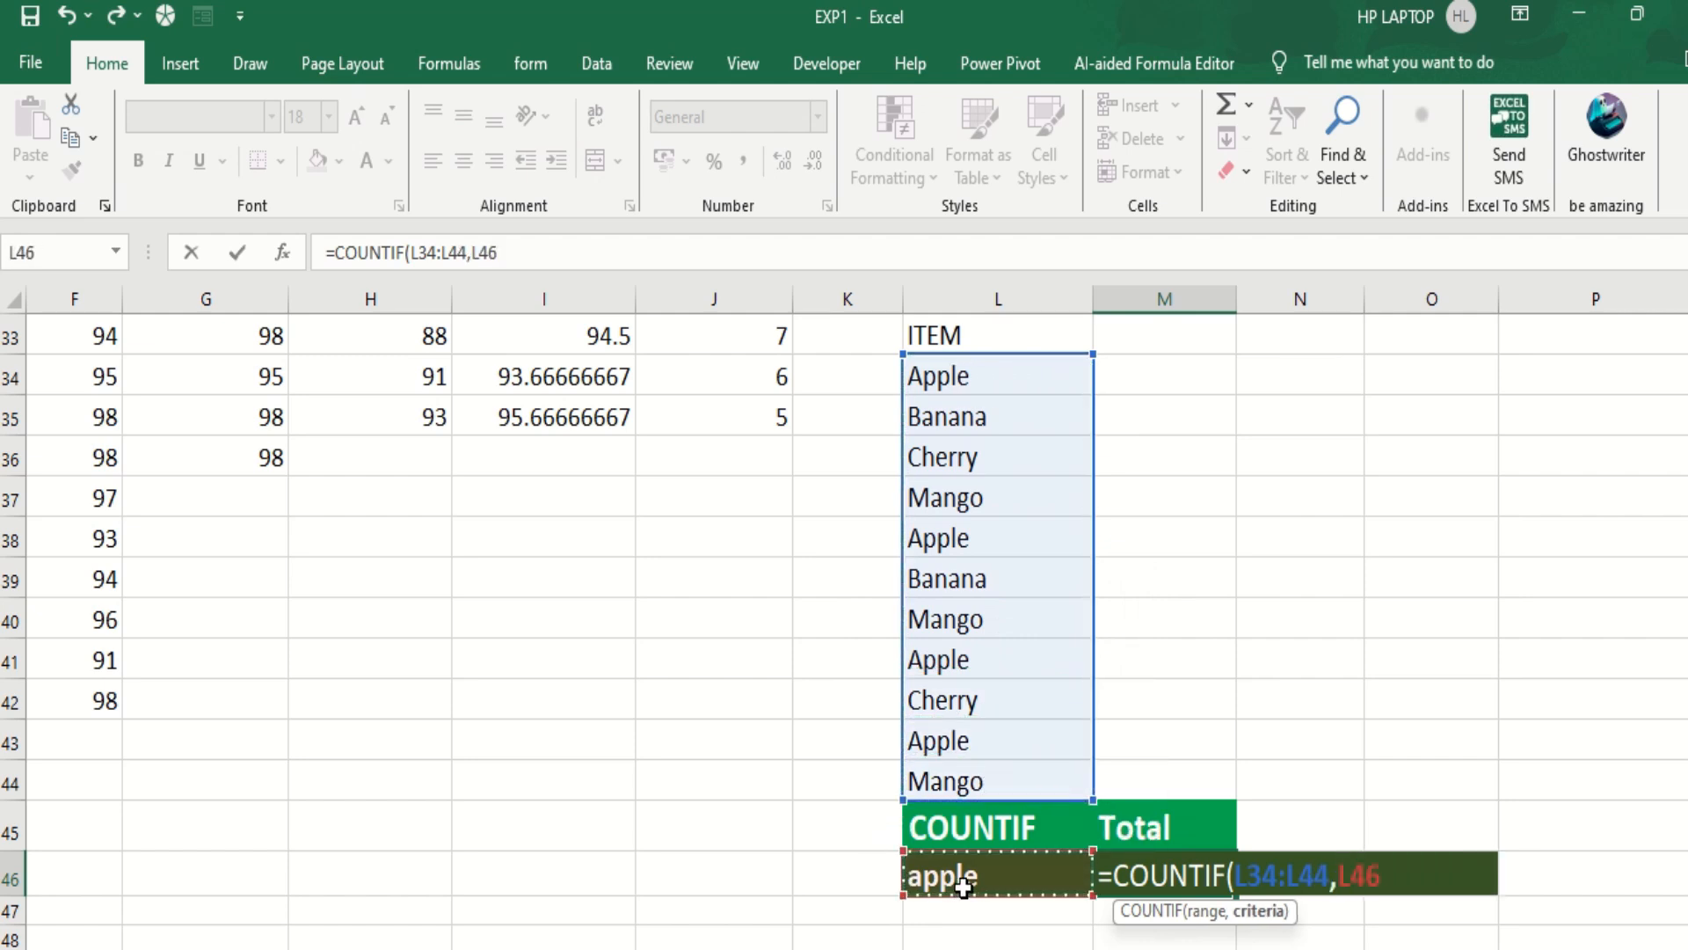
type(")")
key("Return")
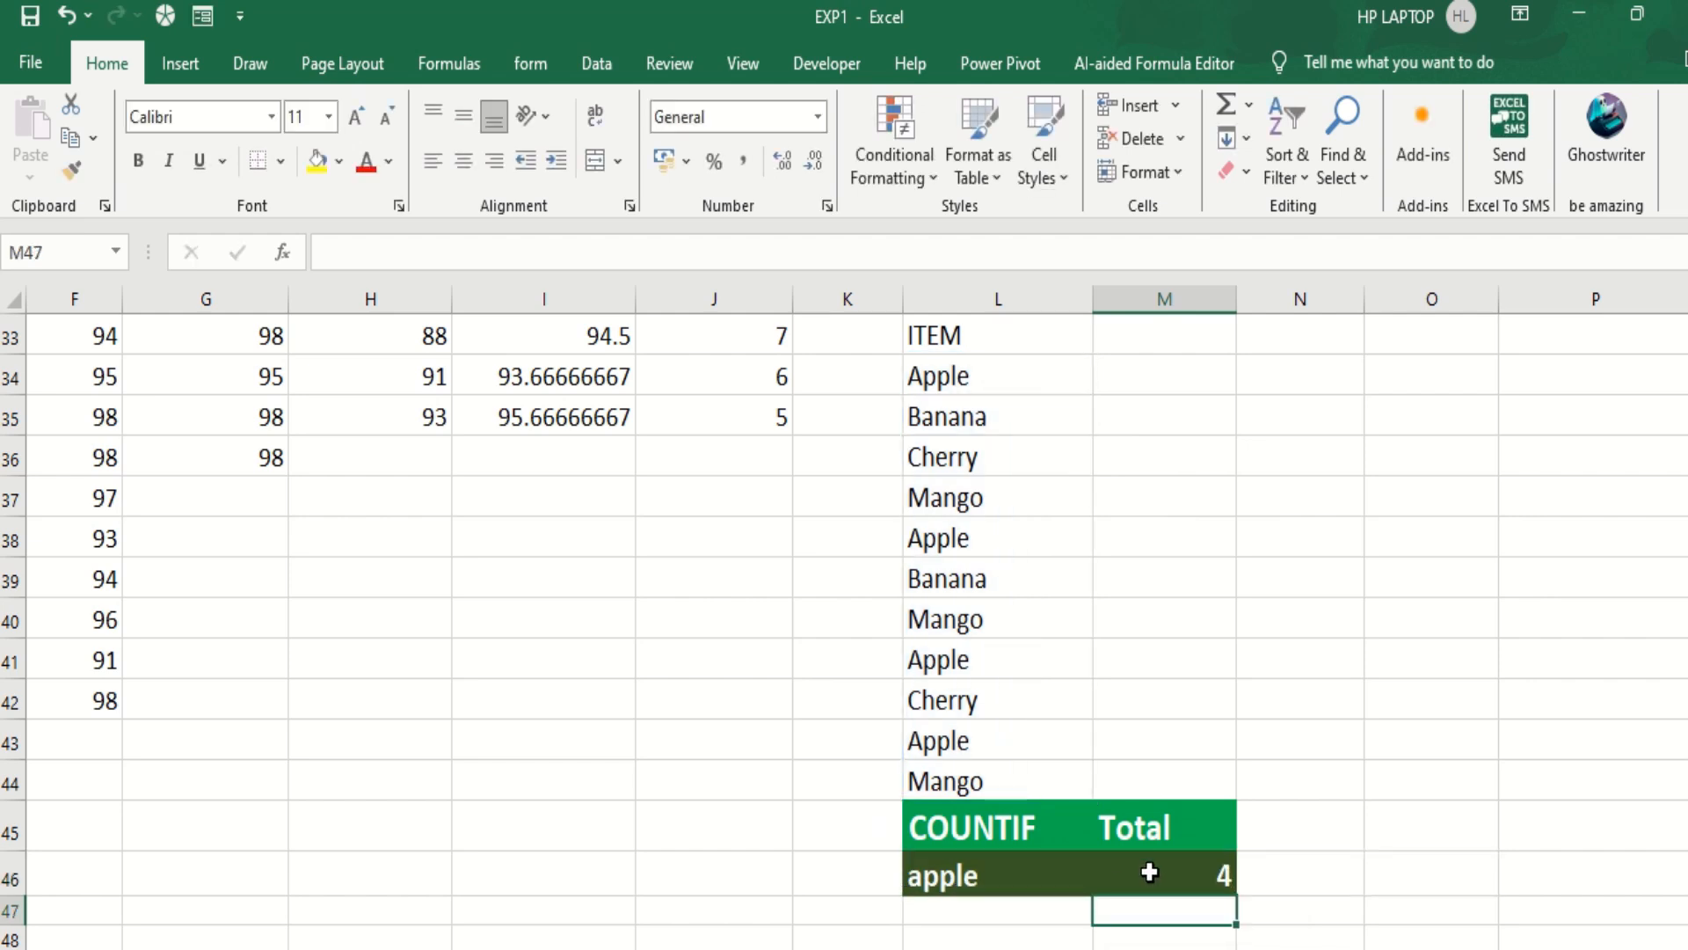
Set the COUNTIF criterion in cell L46 to banana, correcting any mistyped ending.
left_click(1149, 874)
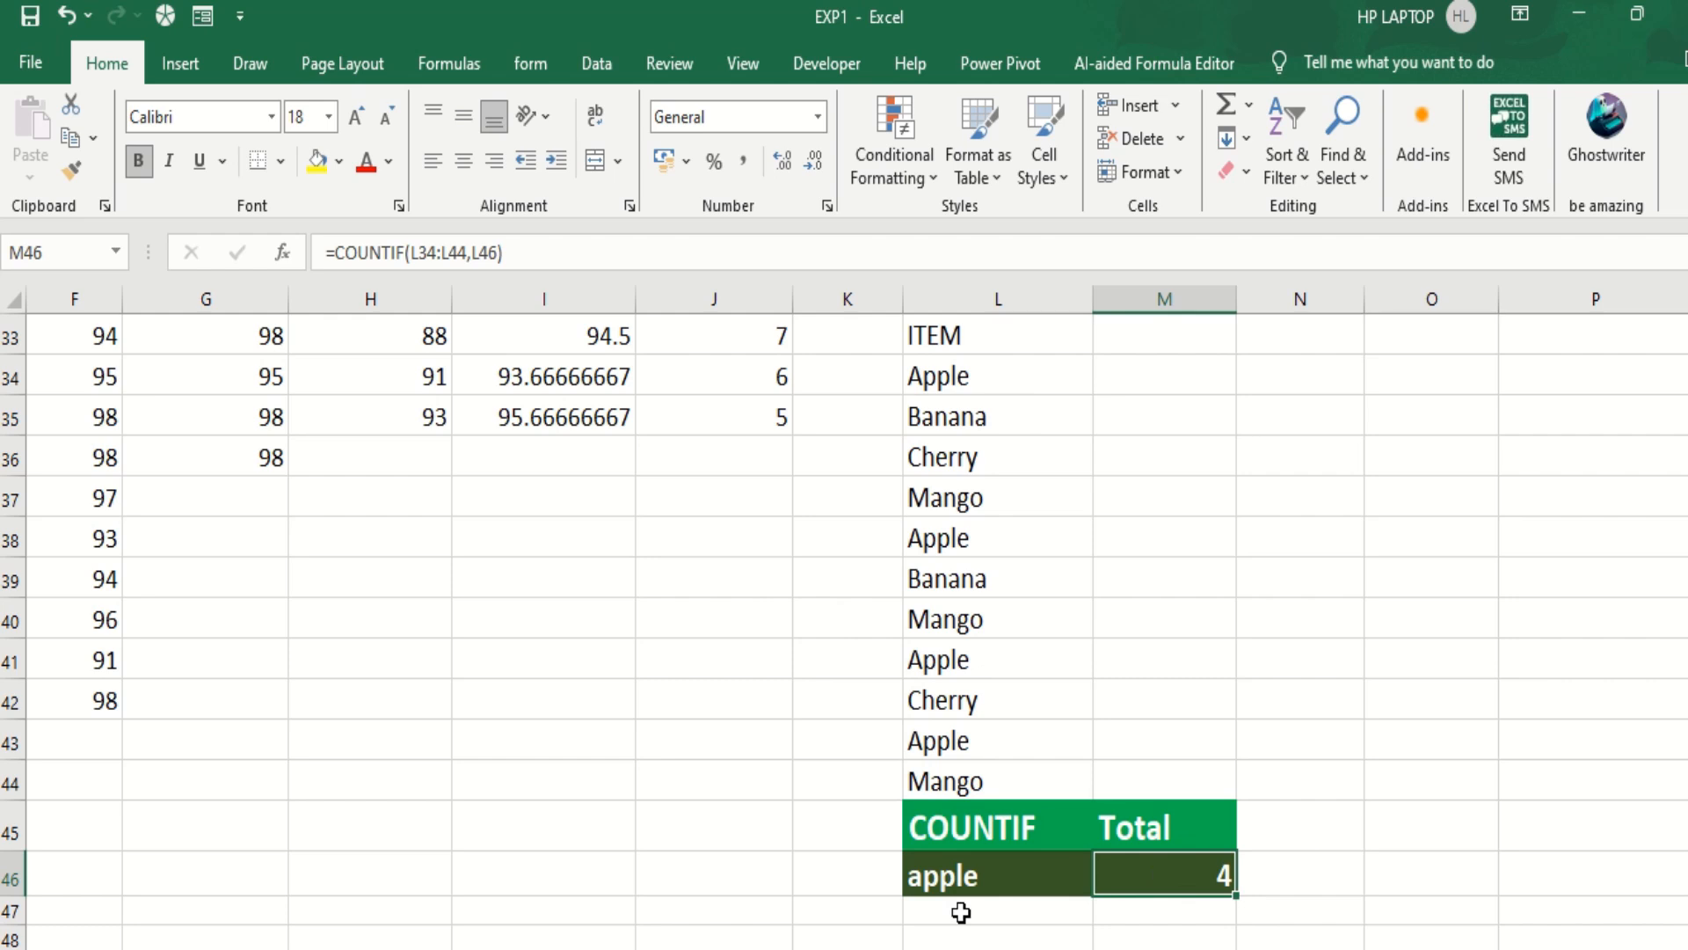
left_click(997, 874)
type("banana")
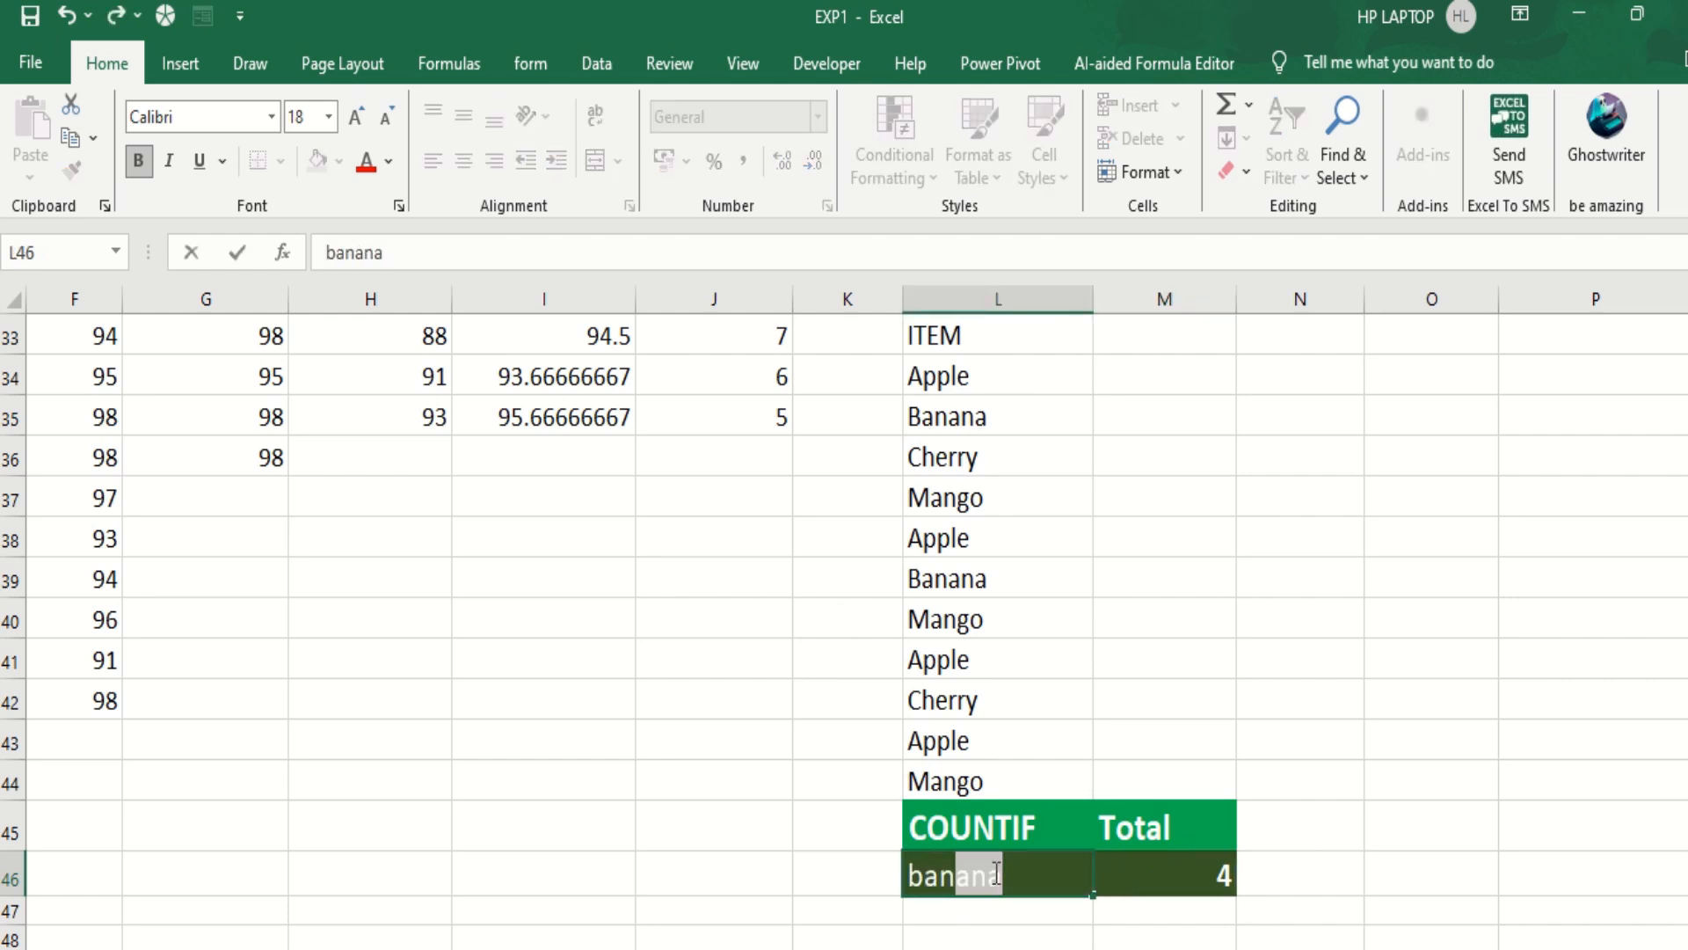
type("3")
key("Return")
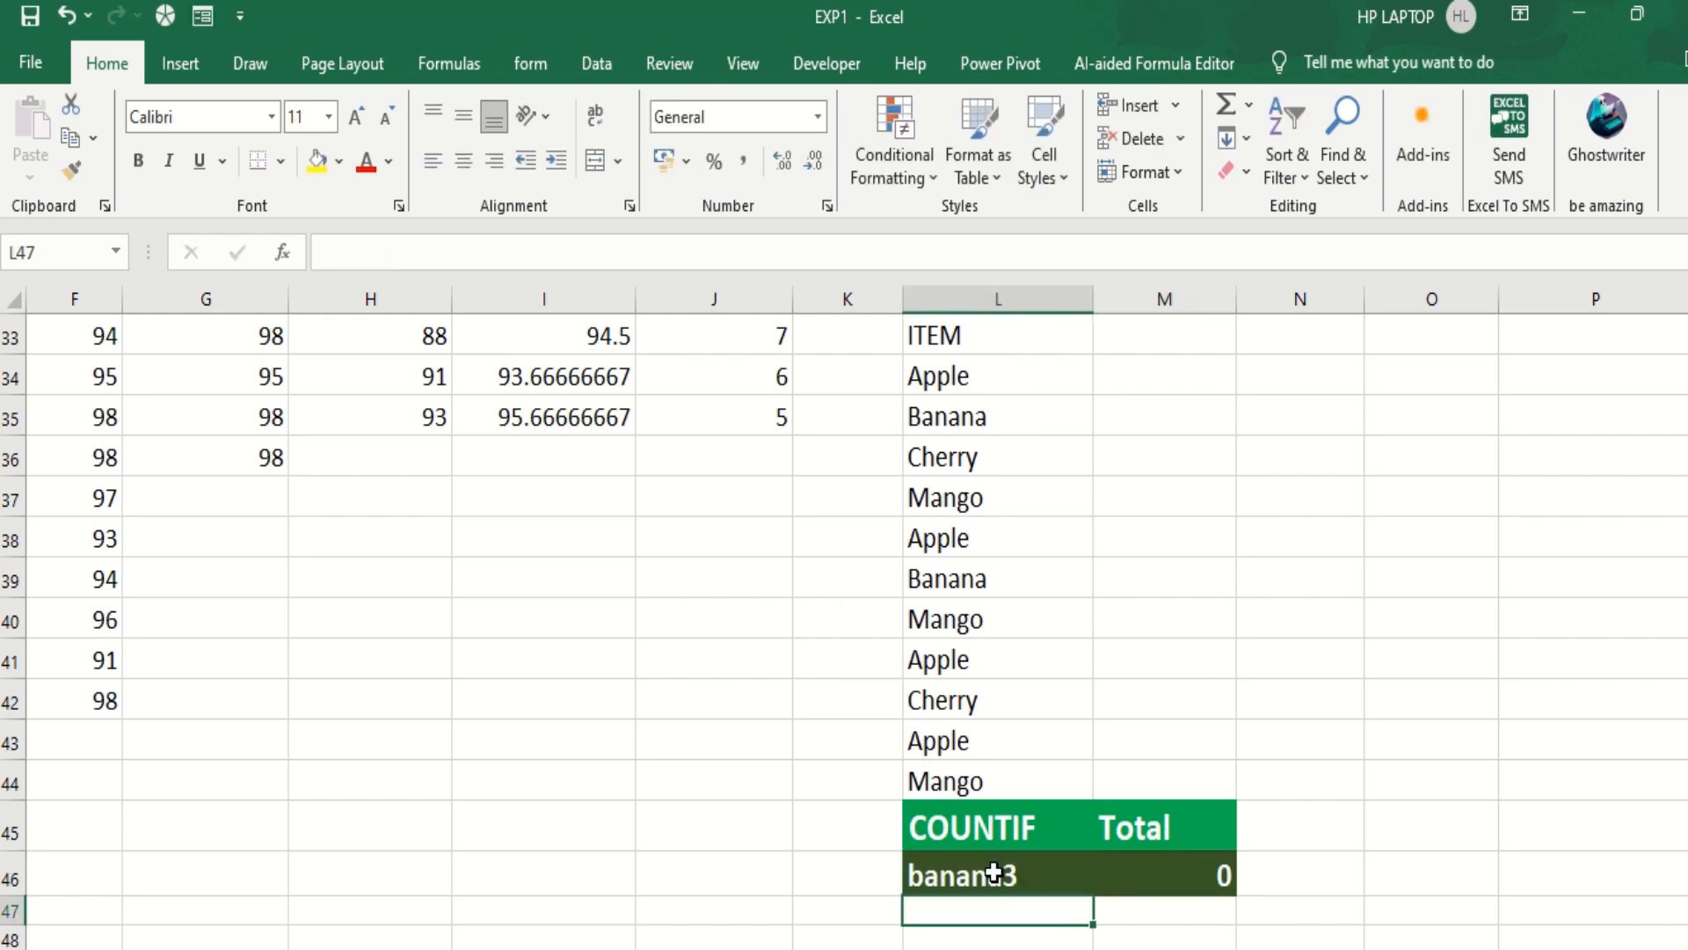
double_click(1042, 874)
key("BackSpace")
key("Return")
Replace the COUNTIF criterion in cell L46 with mango to count that item in the list.
double_click(1040, 870)
left_click_drag(1010, 871, 829, 869)
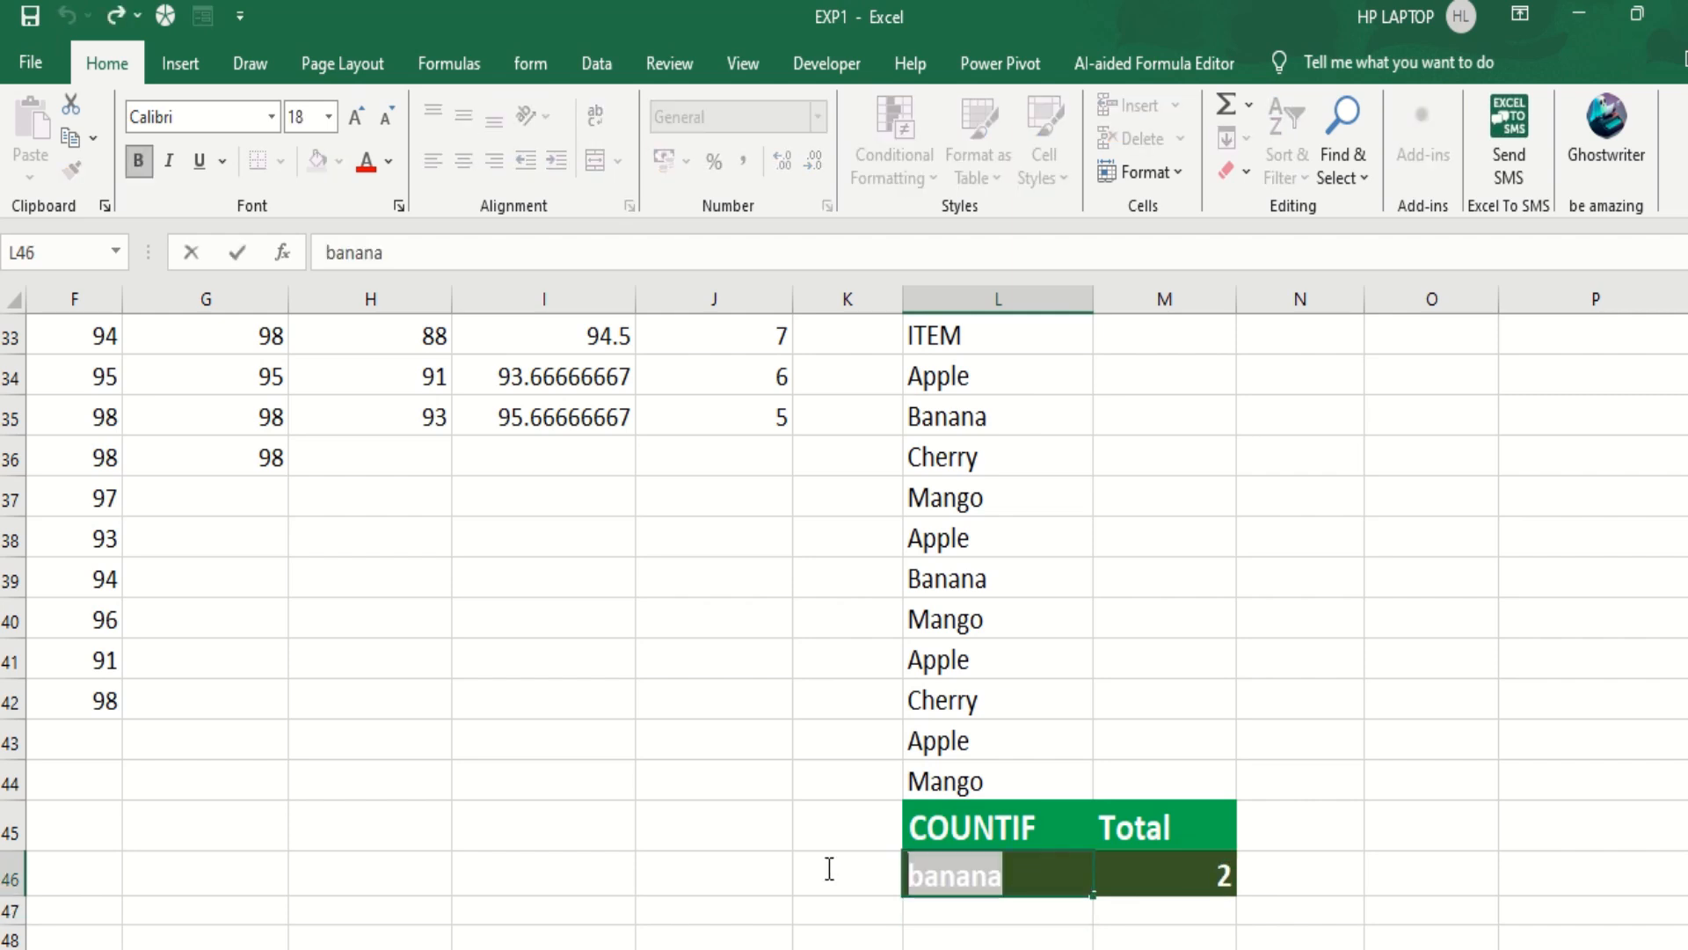
type("mango")
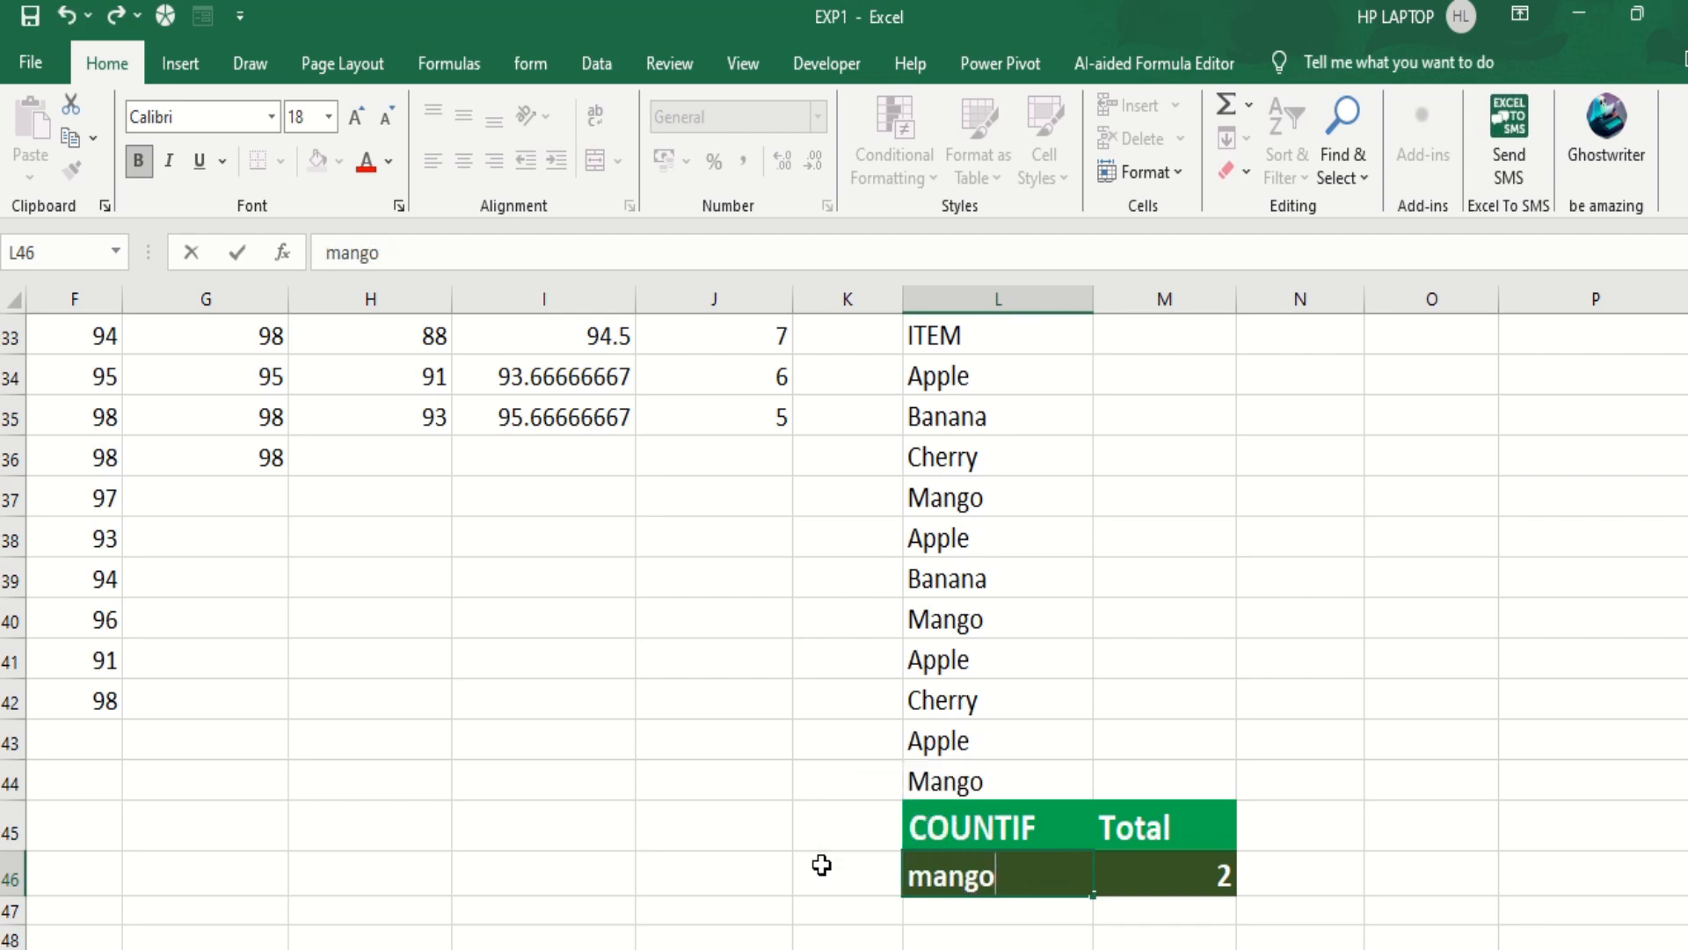
key("Return")
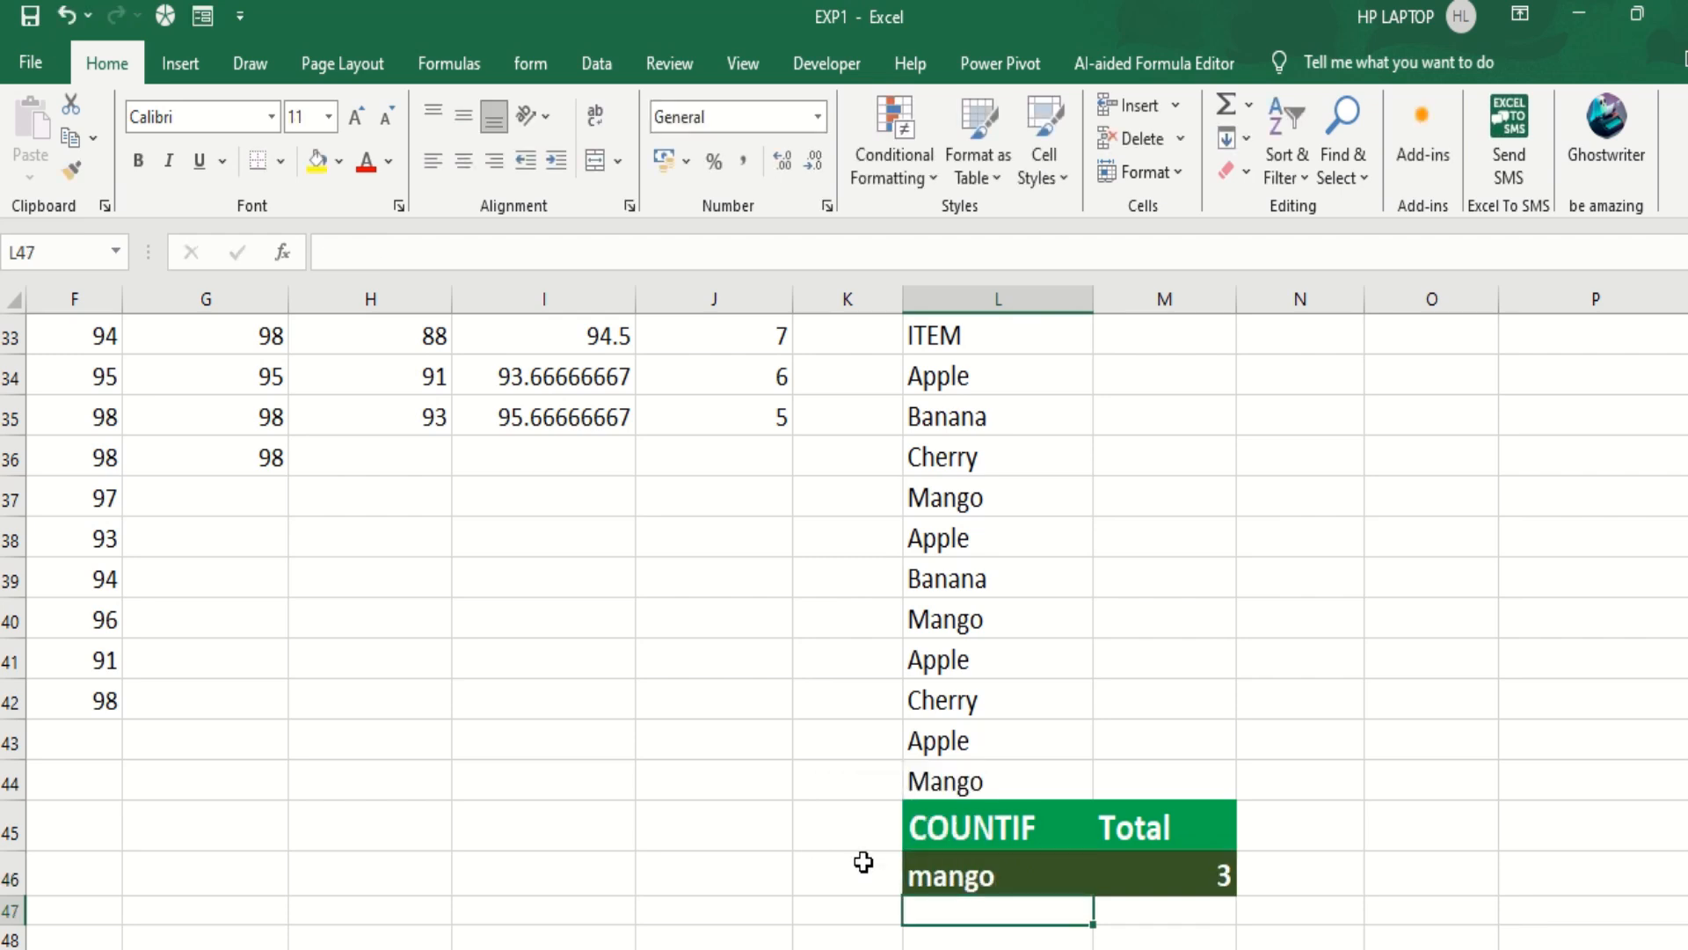
Change the item to count in cell L46 of the COUNTIF table to cherry.
left_click(943, 879)
type("ch")
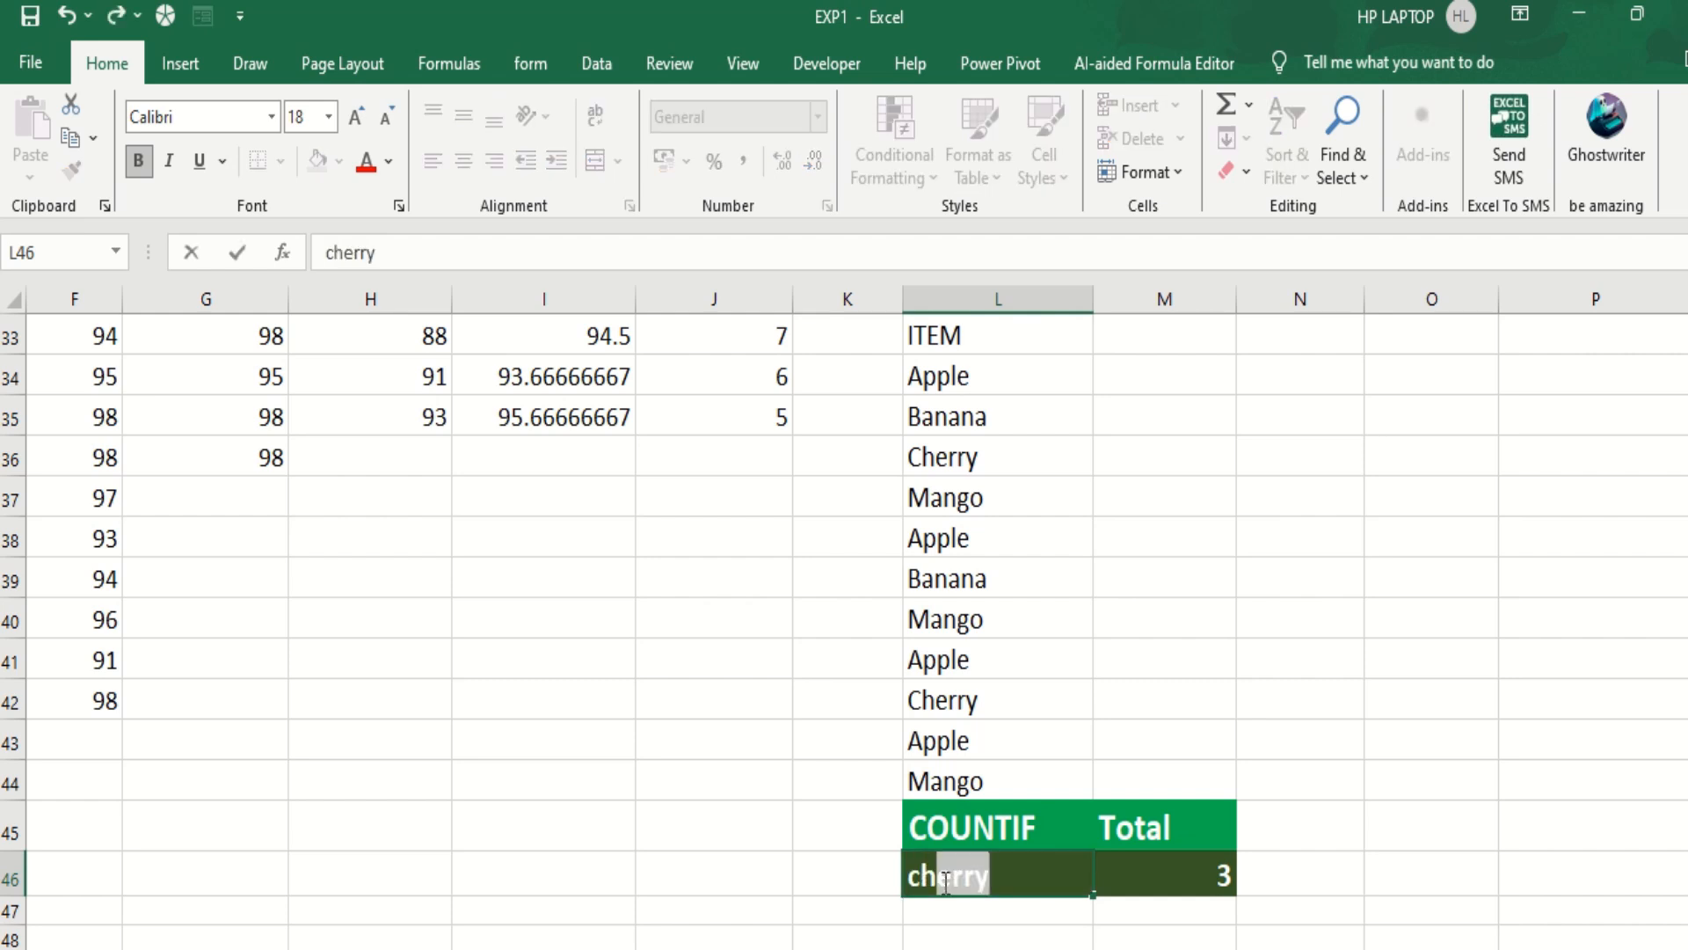
type("erry")
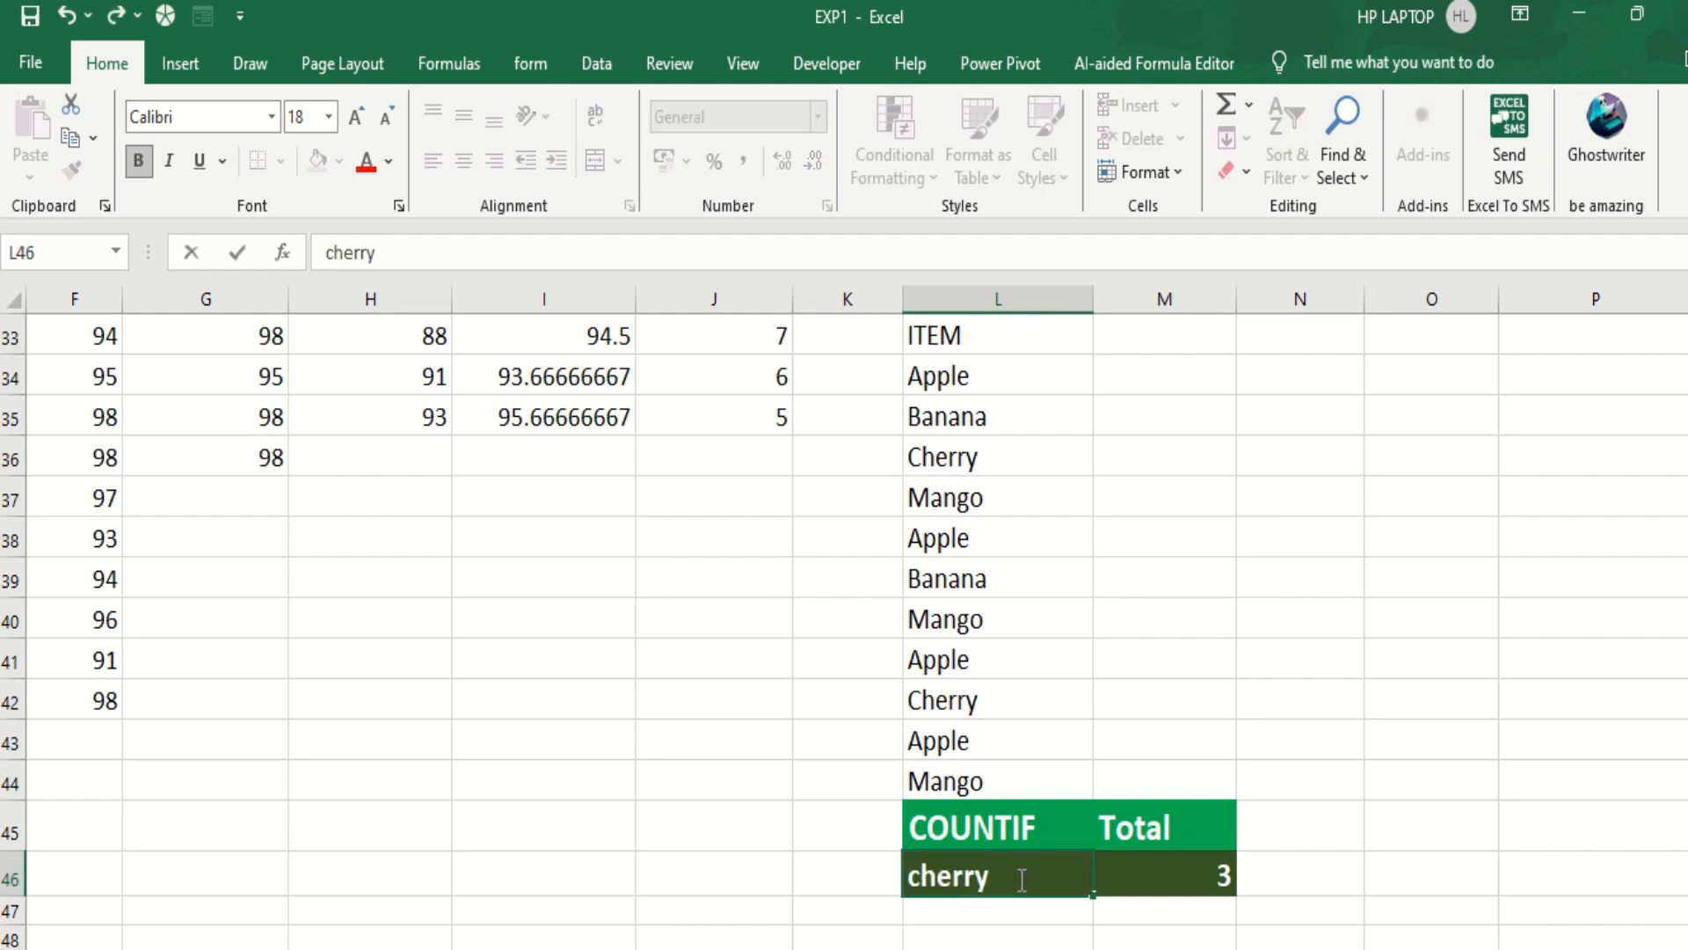
key("Return")
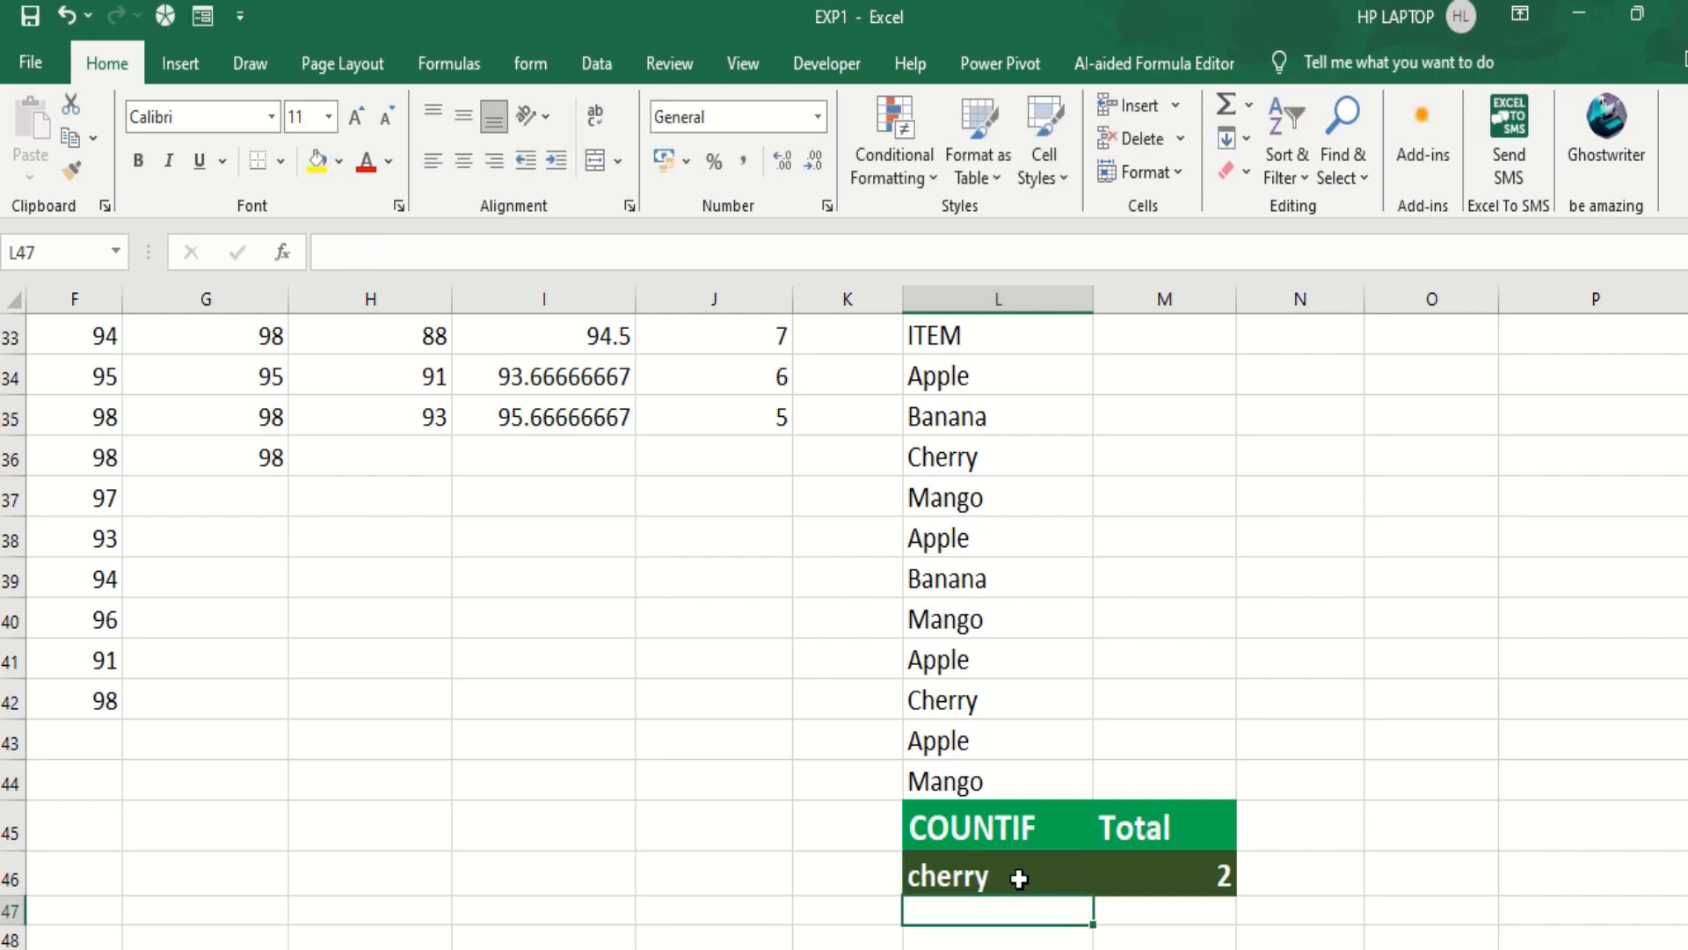
Review the Statistical Function tables and return to the Mathematical Function table at the start of the sheet.
scroll(844, 528, "up", 1)
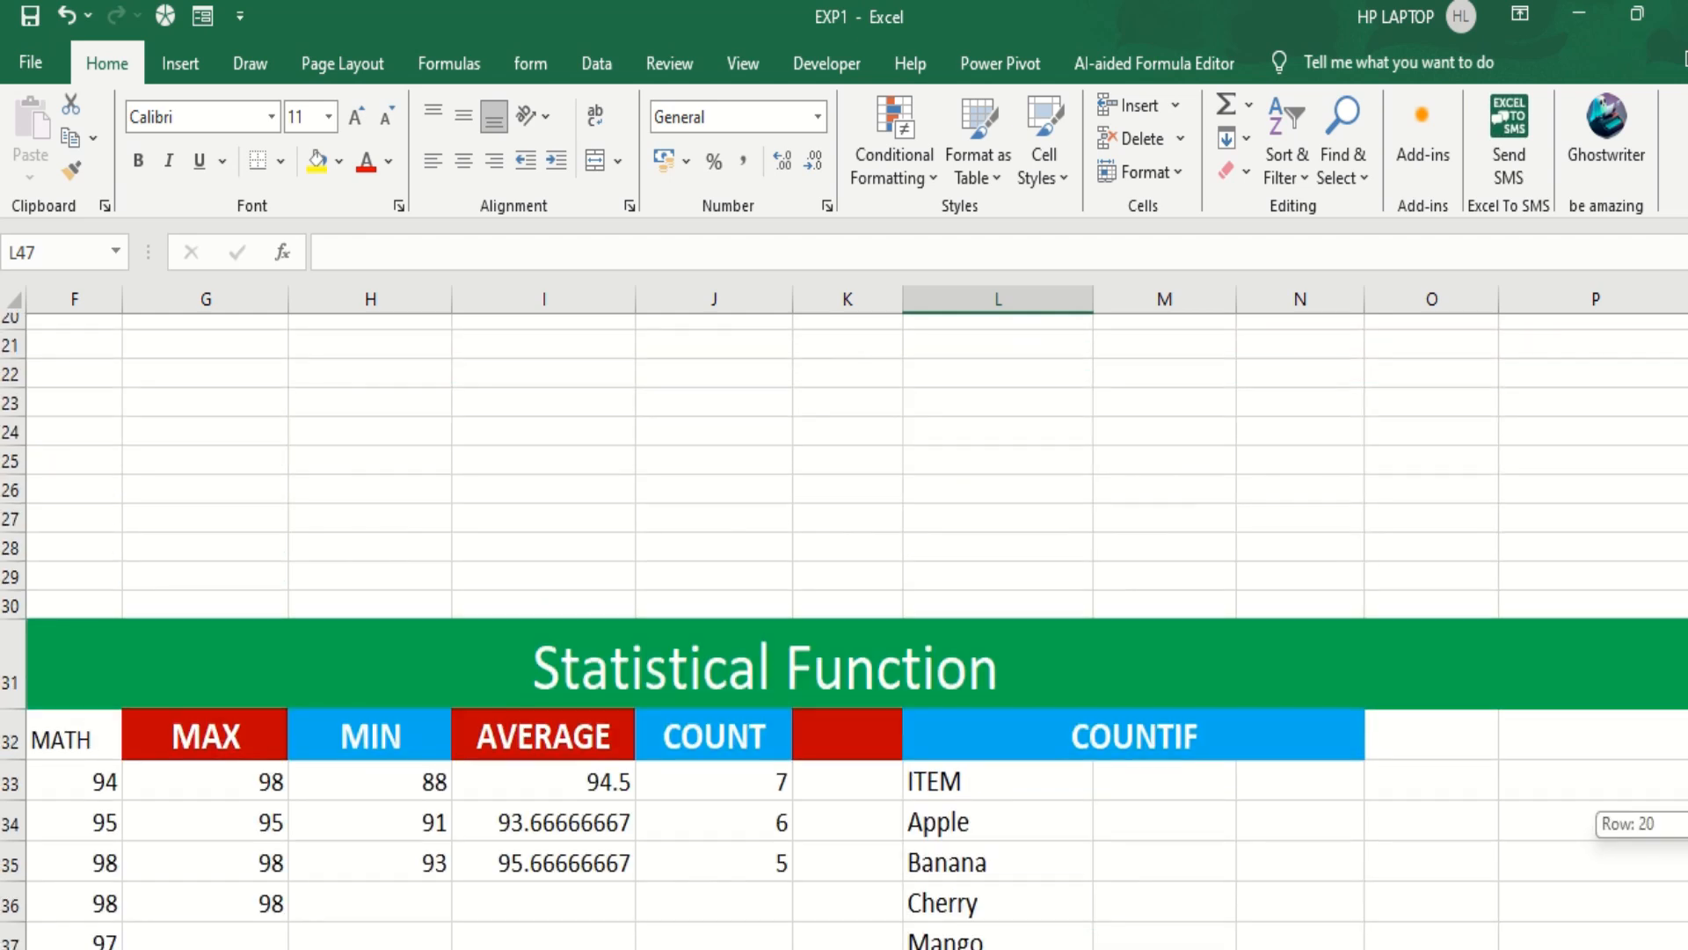
scroll(844, 615, "left", 3)
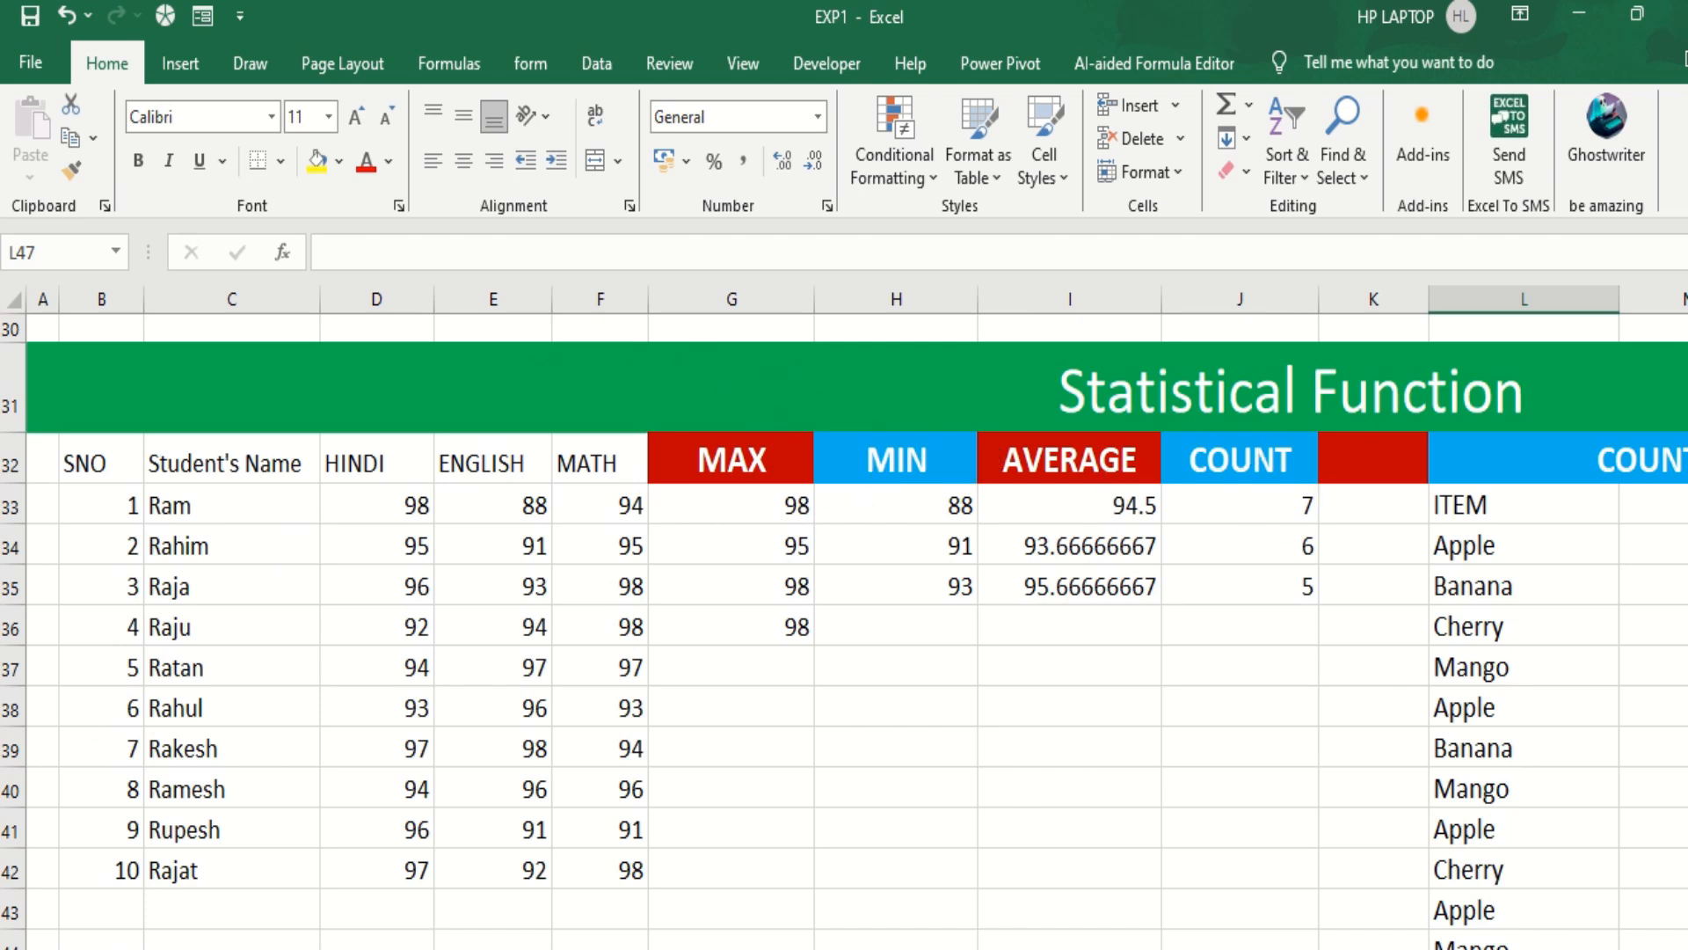
scroll(845, 616, "right", 1)
scroll(845, 630, "up", 9)
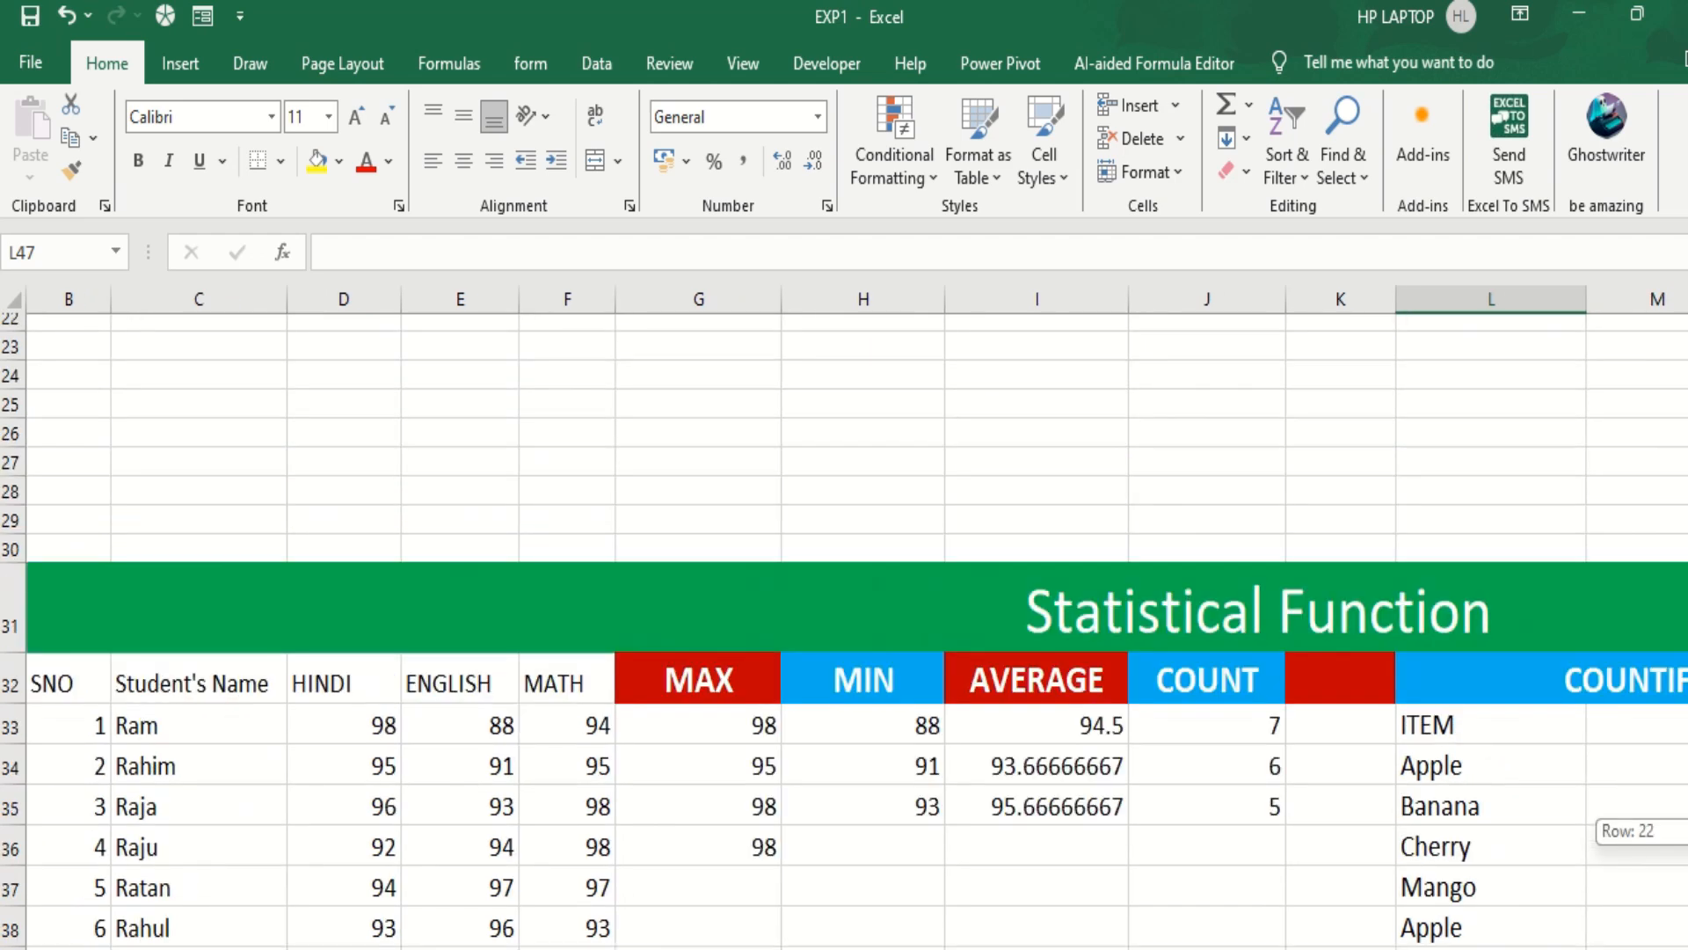
scroll(845, 630, "up", 1)
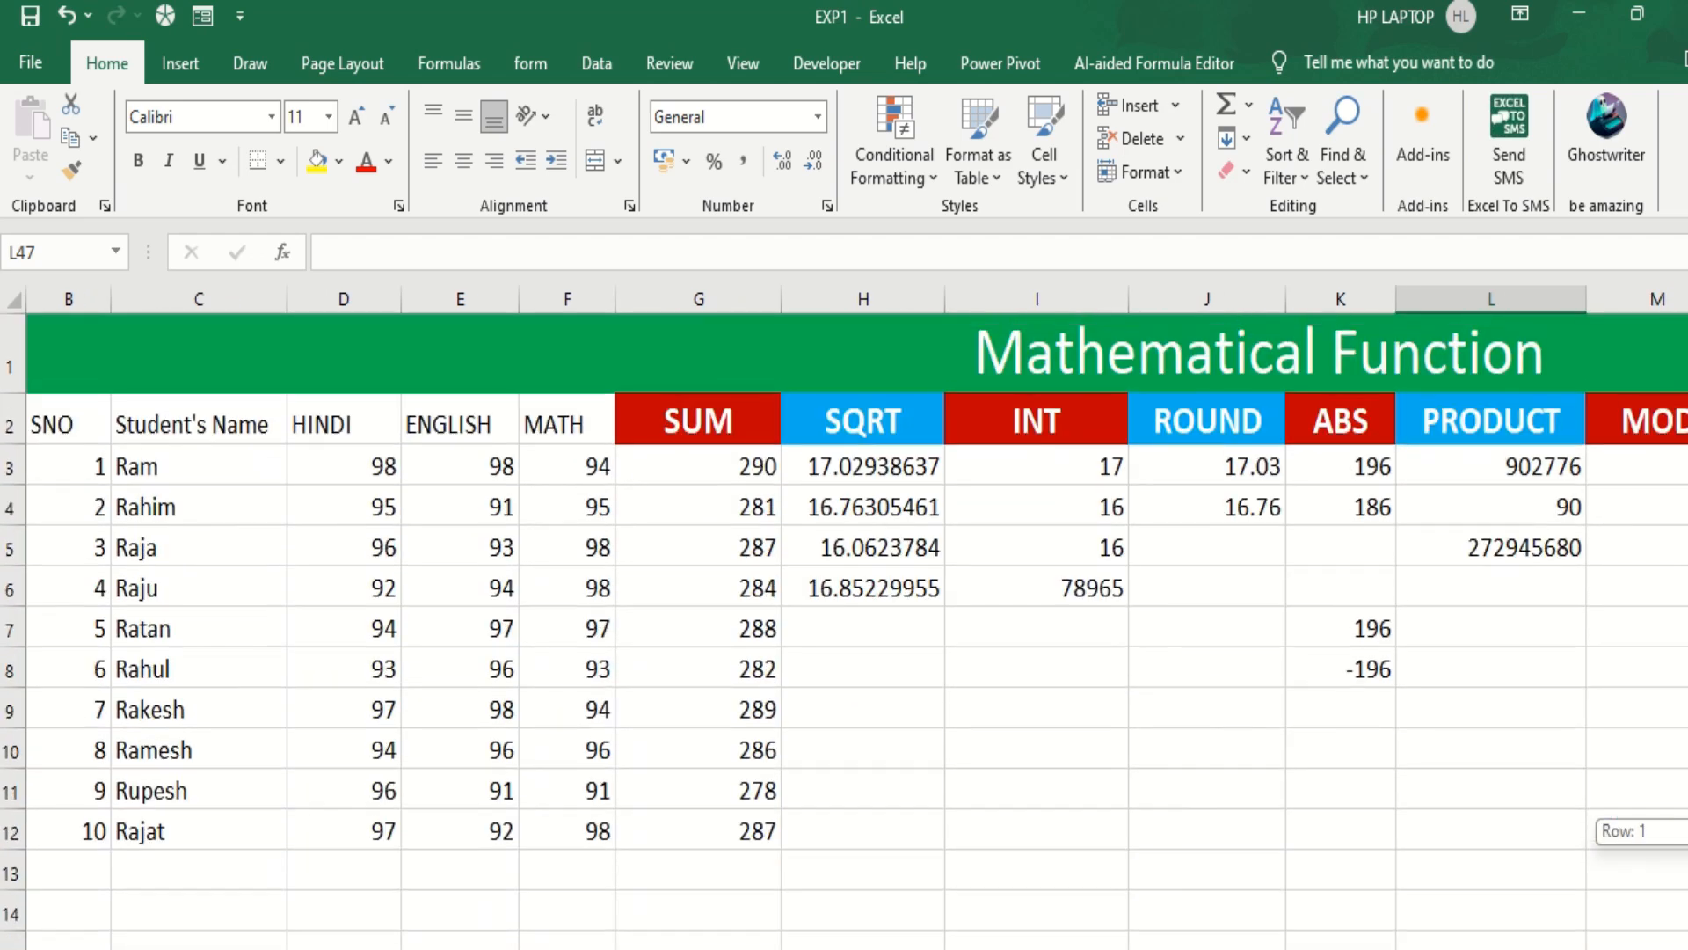